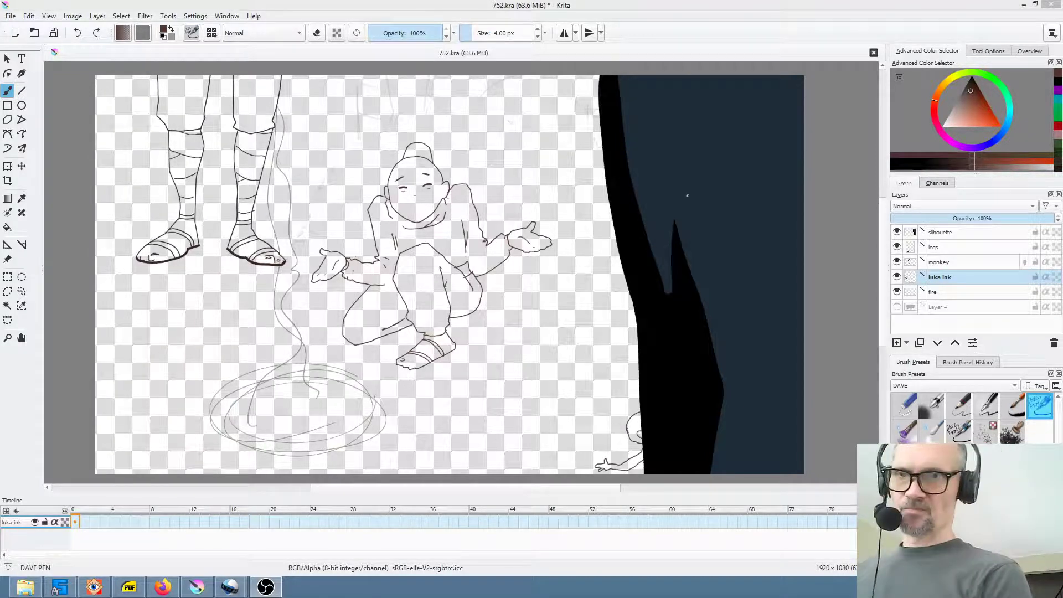
Add a layer named "mouth" above luka ink and draw a closed, slanted mouth line on the crouching character's face.
left_click(897, 342)
double_click(961, 276)
type("mouth")
key("Return")
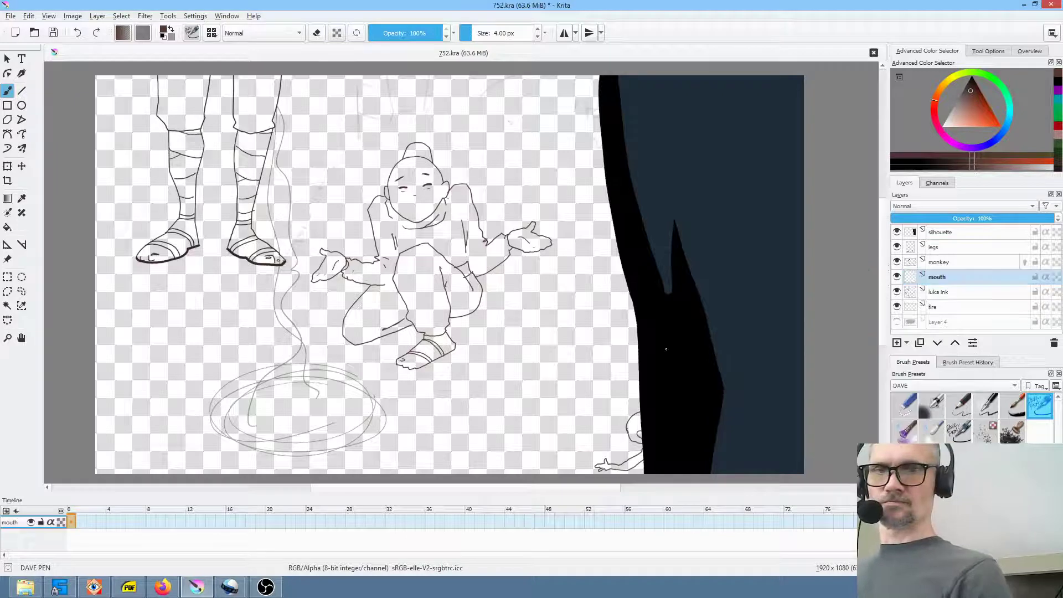
scroll(412, 214, "up", 3)
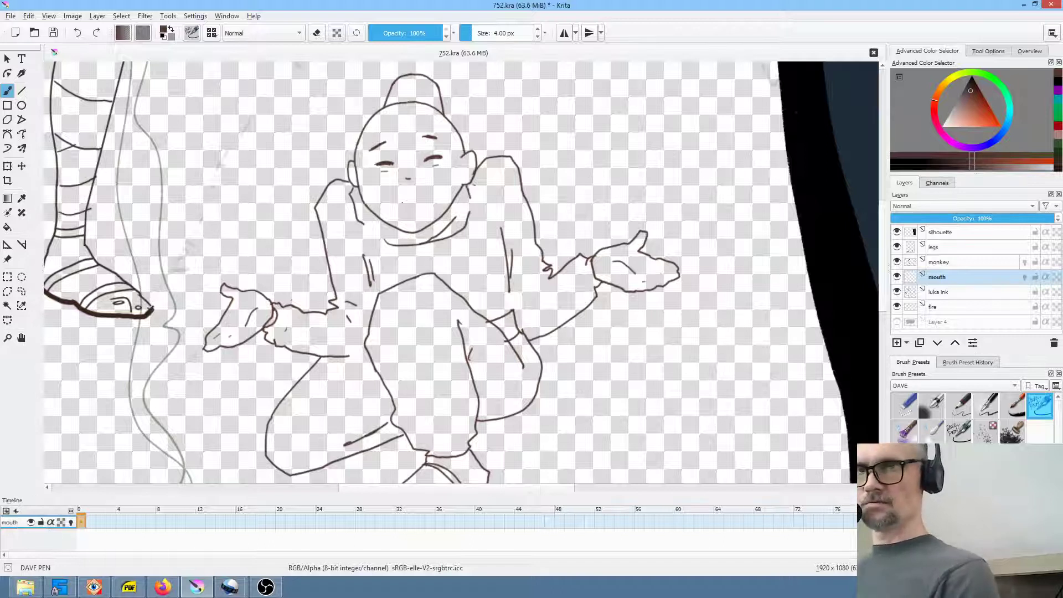
left_click_drag(391, 203, 443, 185)
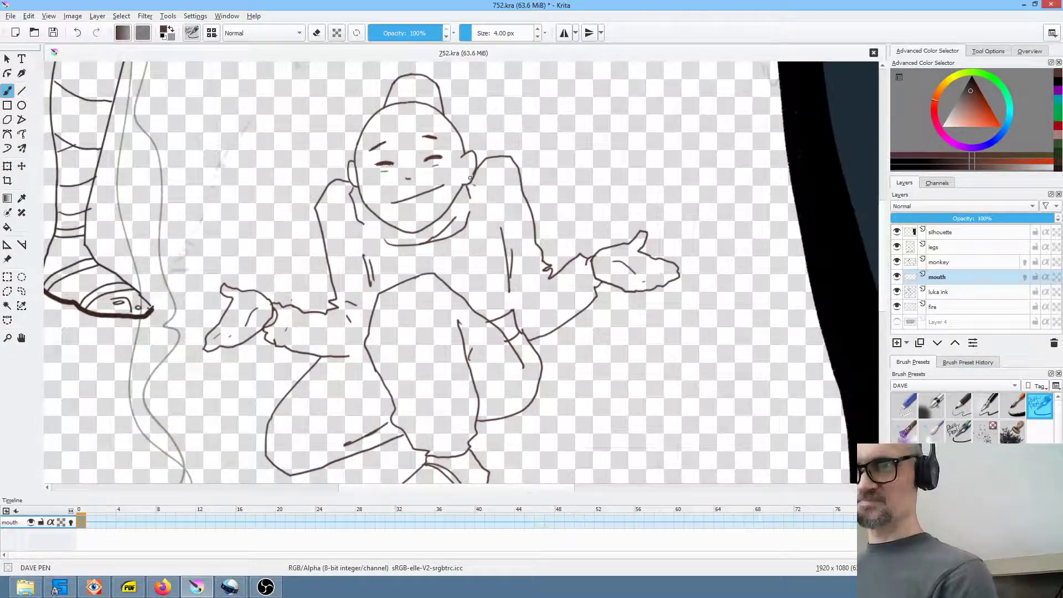
Draw a slightly open mouth on frame 8 of the mouth layer and fill its inside with solid brown.
left_click(163, 521)
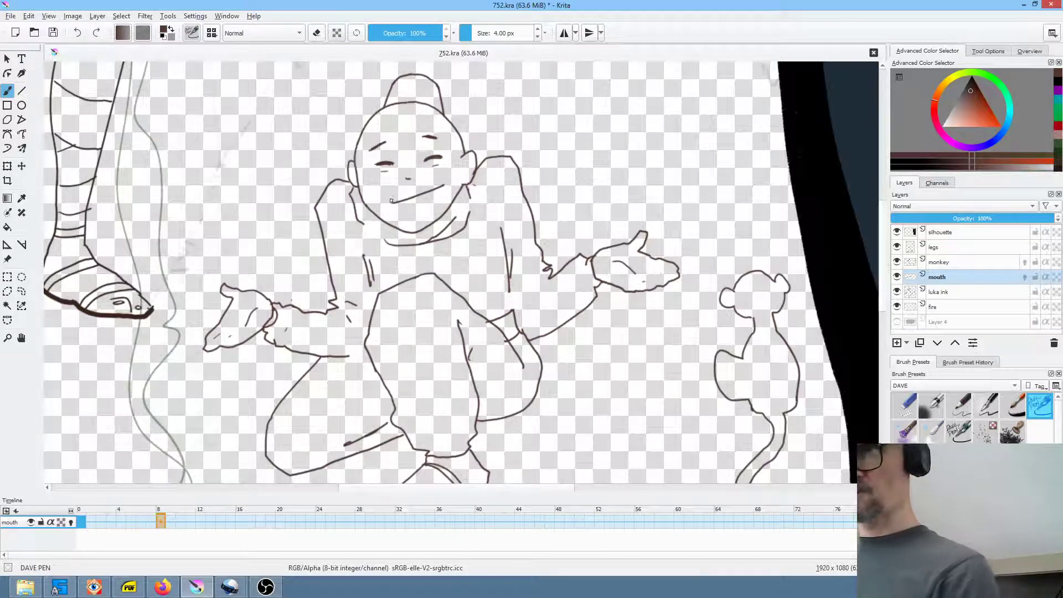
mouse_move(388, 201)
left_mouse_down()
mouse_move(444, 182)
mouse_move(428, 201)
mouse_move(387, 203)
left_mouse_up()
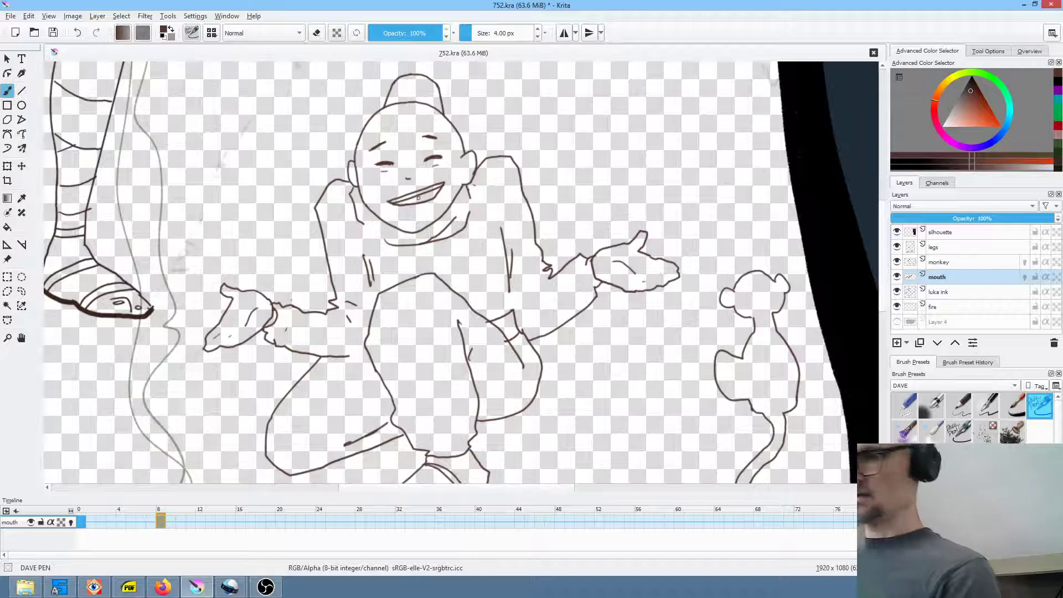
scroll(403, 212, "up", 5)
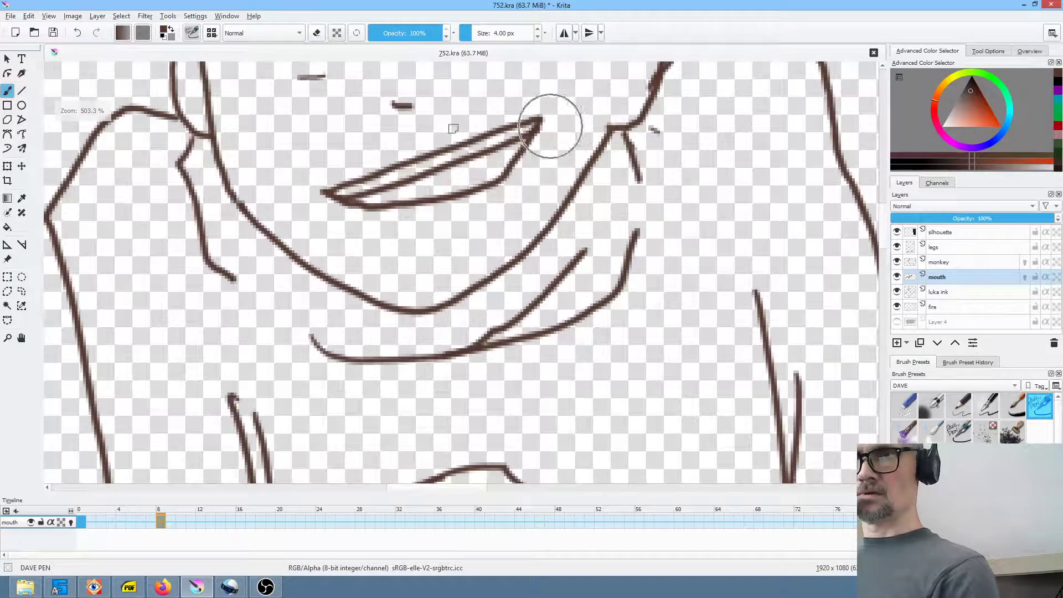
mouse_move(439, 168)
left_mouse_down()
mouse_move(342, 190)
mouse_move(525, 126)
mouse_move(515, 146)
mouse_move(436, 163)
mouse_move(502, 161)
mouse_move(523, 129)
mouse_move(432, 174)
mouse_move(491, 168)
mouse_move(355, 203)
mouse_move(454, 192)
mouse_move(436, 192)
mouse_move(498, 158)
mouse_move(485, 177)
mouse_move(443, 173)
mouse_move(399, 188)
left_mouse_up()
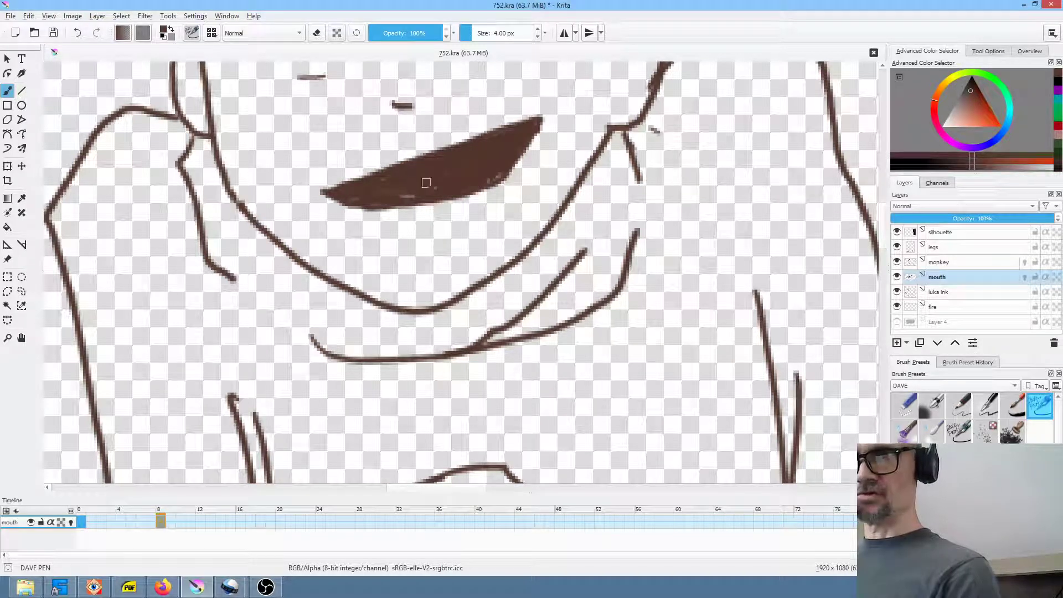
mouse_move(486, 179)
left_mouse_down()
mouse_move(494, 178)
mouse_move(424, 193)
left_mouse_up()
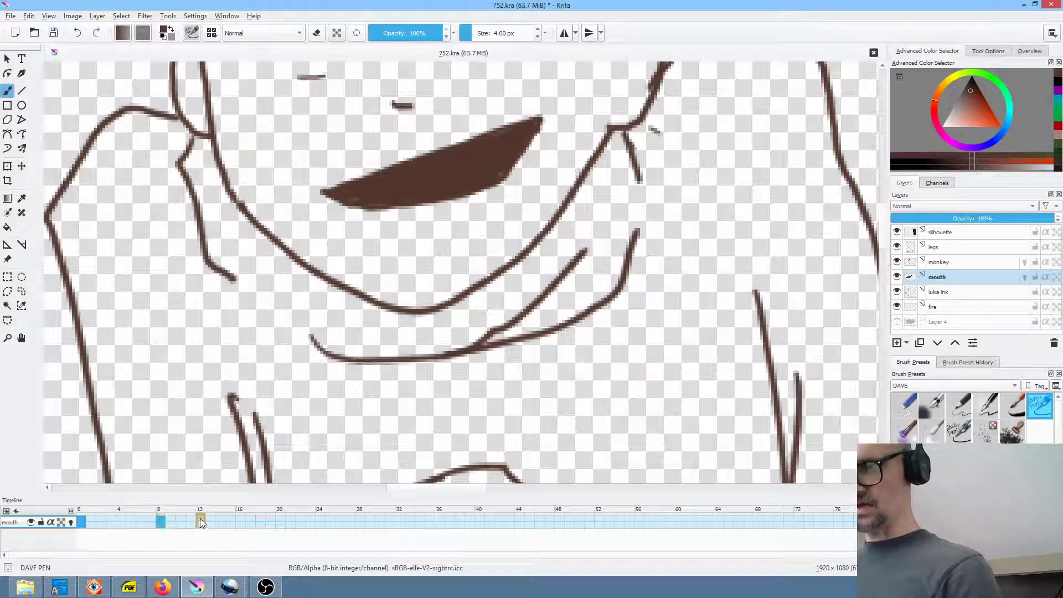
Stretch the mouth shape taller on frame 12, with onion skins on, rotate it slightly clockwise and move it up.
key("ctrl+t")
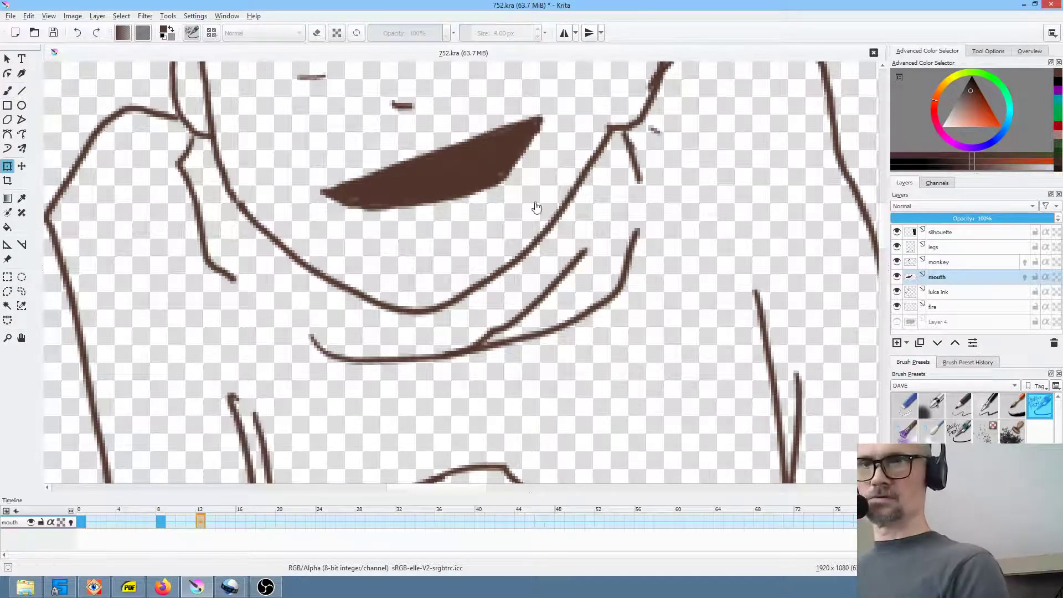
left_click_drag(433, 212, 433, 249)
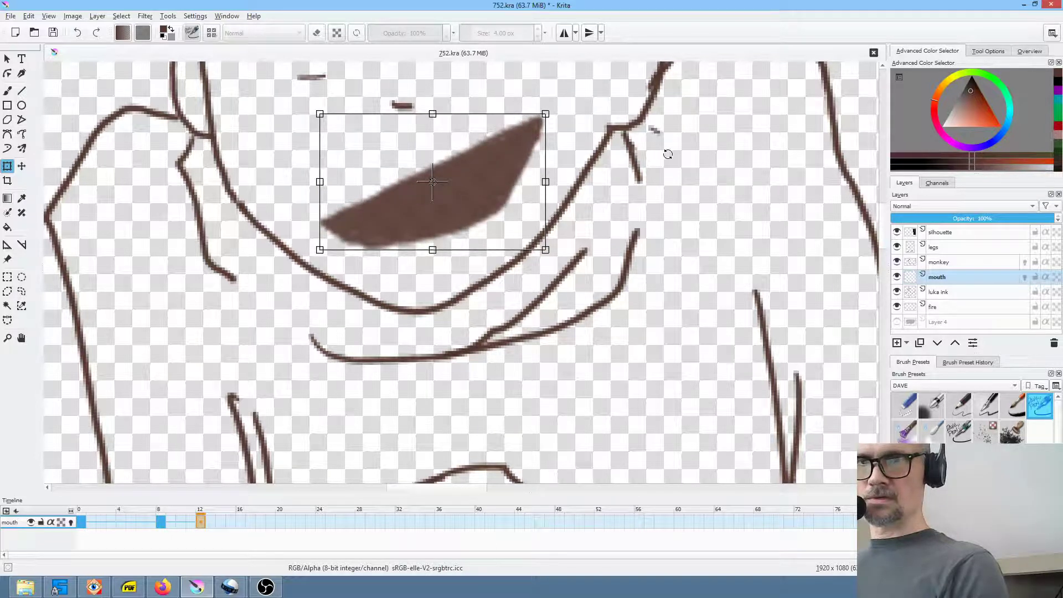
left_click(72, 523)
left_click_drag(610, 169, 621, 203)
left_click_drag(485, 203, 485, 182)
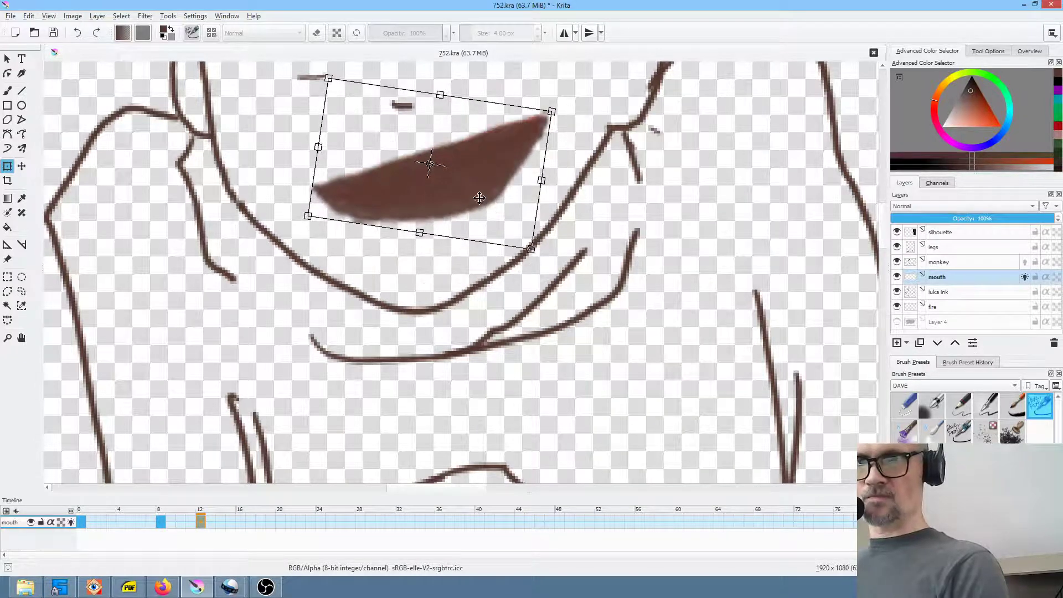
Paint over the rough edges of the wide-open mouth on frame 12 with the brush.
key("b")
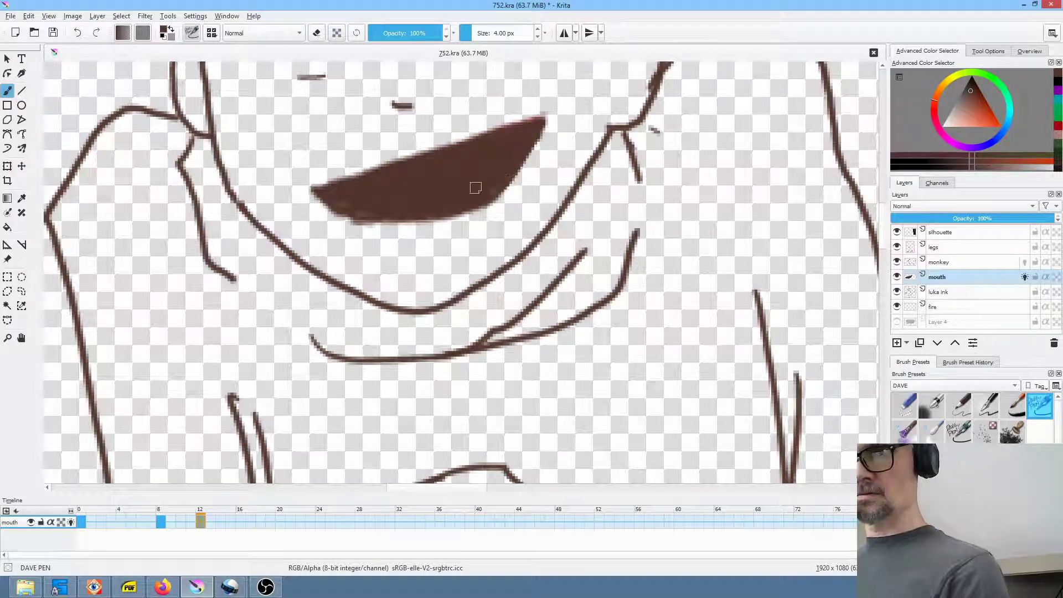
mouse_move(345, 214)
left_mouse_down()
mouse_move(432, 225)
mouse_move(487, 204)
left_mouse_up()
mouse_move(350, 190)
left_mouse_down()
mouse_move(324, 187)
mouse_move(544, 116)
left_mouse_up()
key("minus")
key("minus")
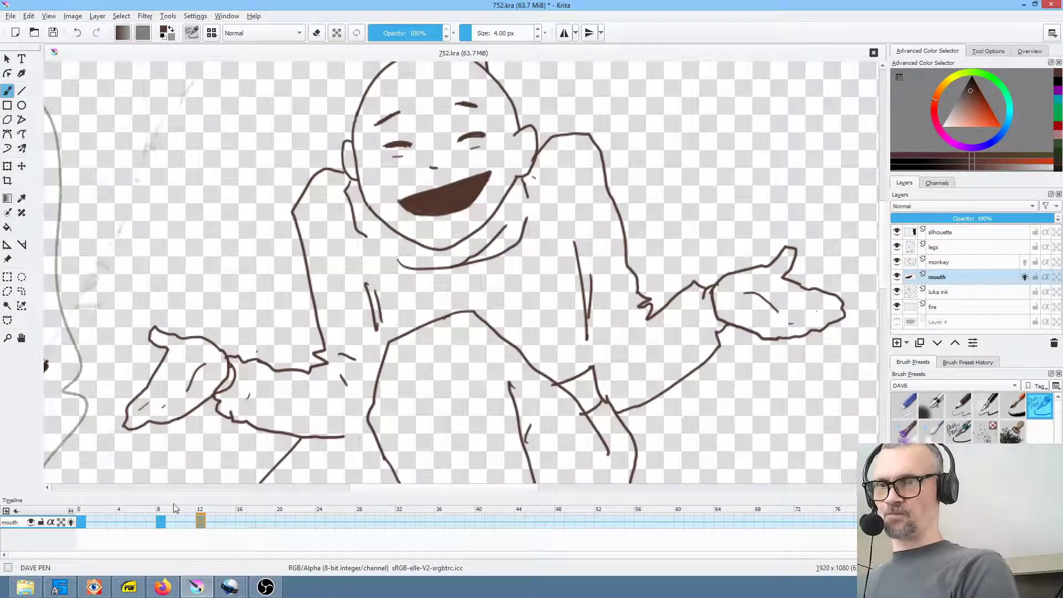
Copy the two open-mouth keyframes from frames 8 and 12 to frames 16 and 20, and repeat the pattern further along the timeline.
left_click(201, 524, "shift")
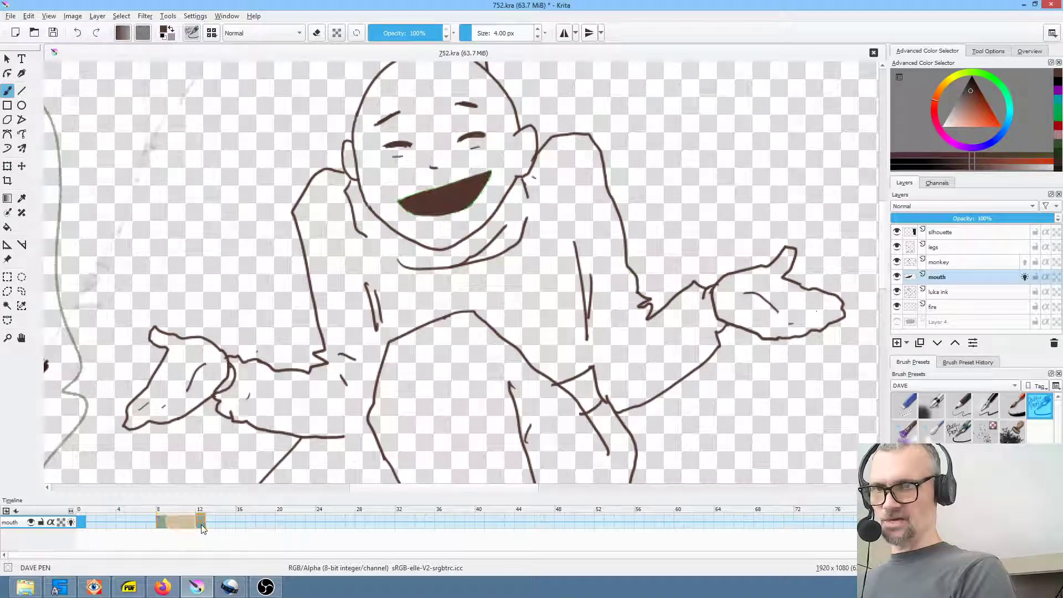
left_click_drag(164, 526, 241, 523)
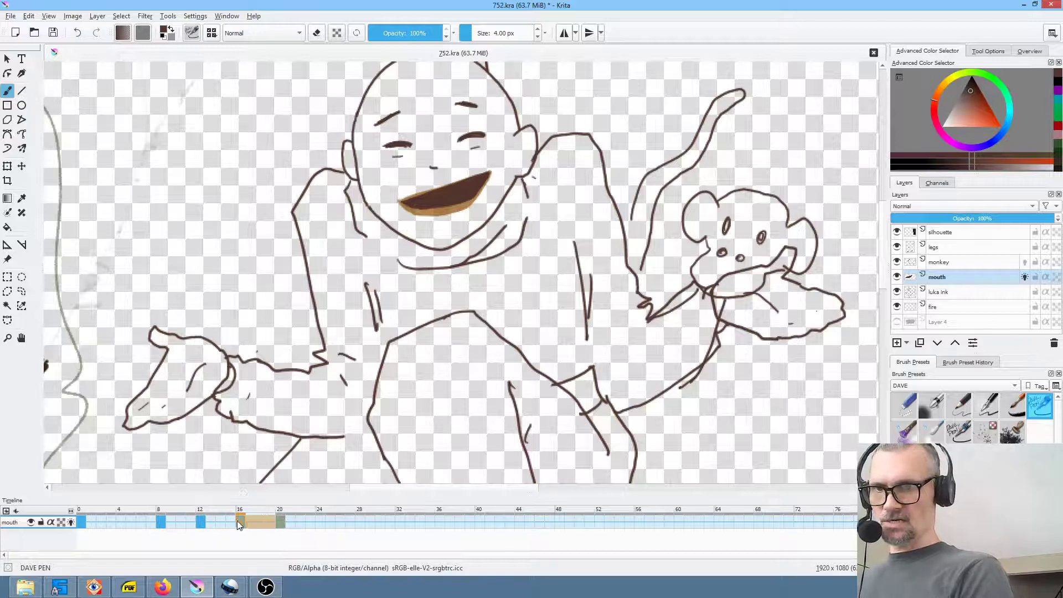
left_click_drag(240, 523, 327, 519)
left_click(368, 522)
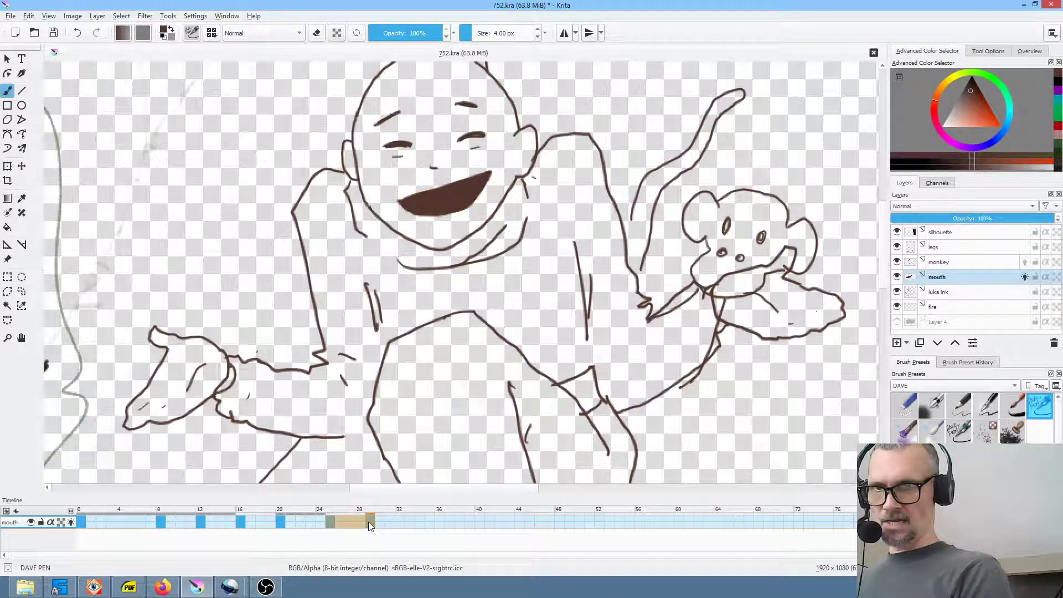
left_click_drag(329, 523, 409, 523)
Copy the closed-mouth keyframe from frame 0 to the sequence's end and shift the last four keyframes to frames 24, 28, 32 and 36.
left_click(83, 523)
left_click(451, 521)
left_click_drag(457, 523, 449, 522)
left_click_drag(329, 523, 318, 522)
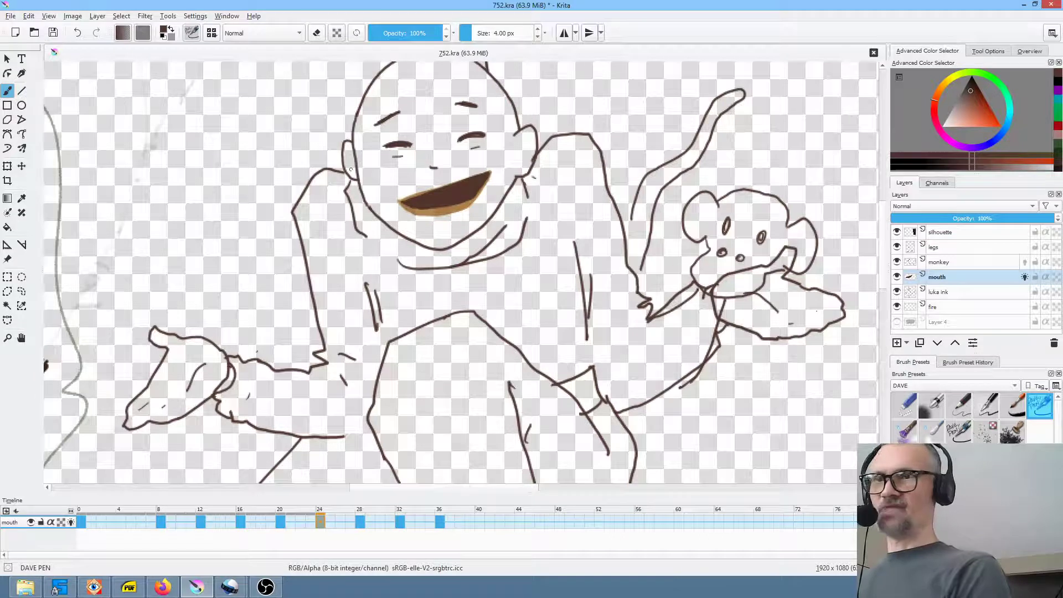
Turn off onion skins for the mouth layer, save the file and play the animation from frame 0.
left_click(53, 32)
key("minus")
left_click(70, 523)
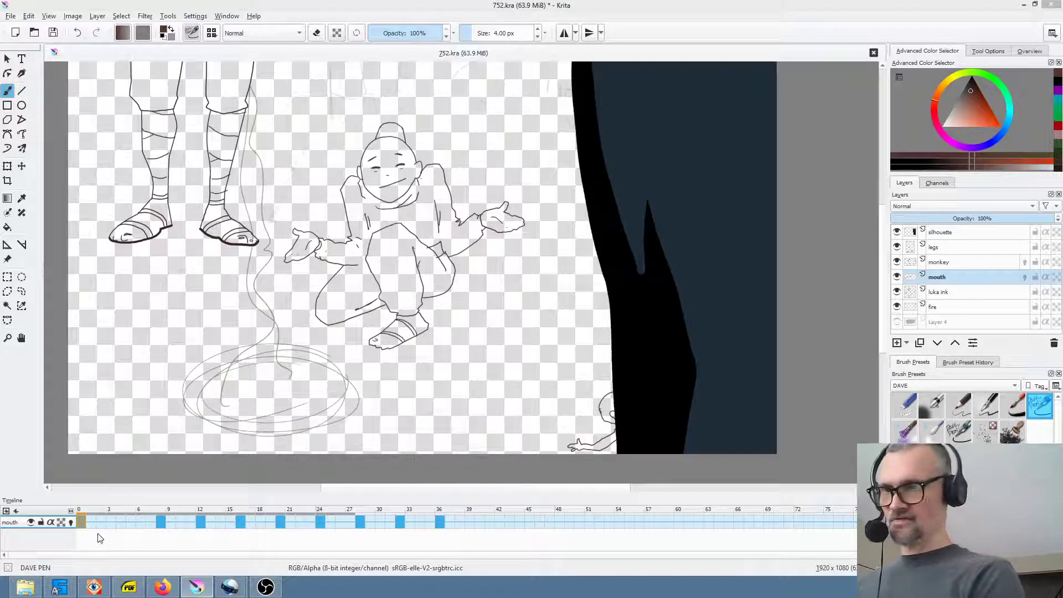
left_click(81, 520)
key("ctrl+s")
key("space")
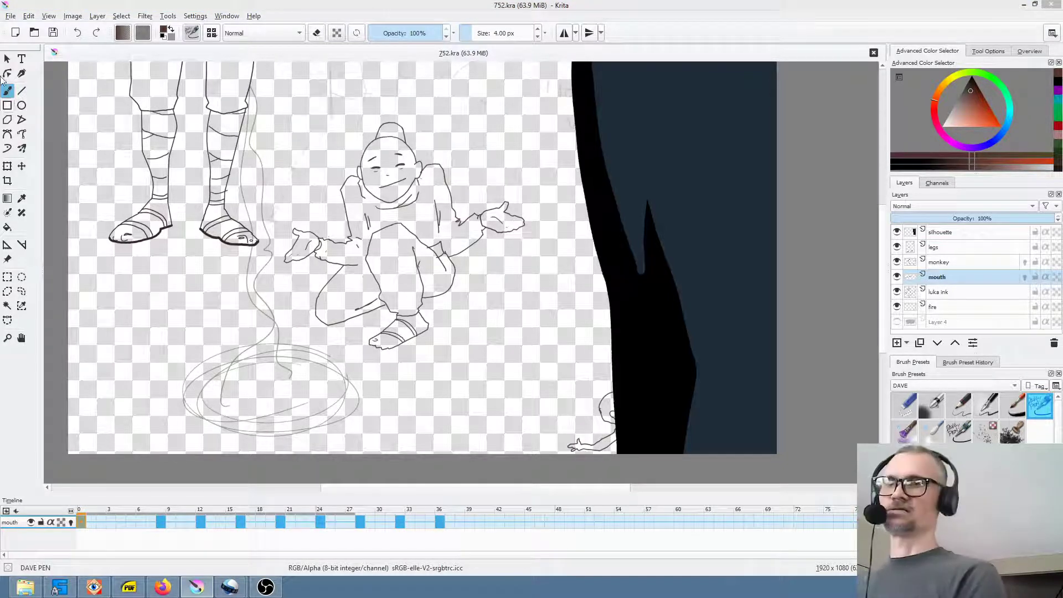
left_click(71, 58)
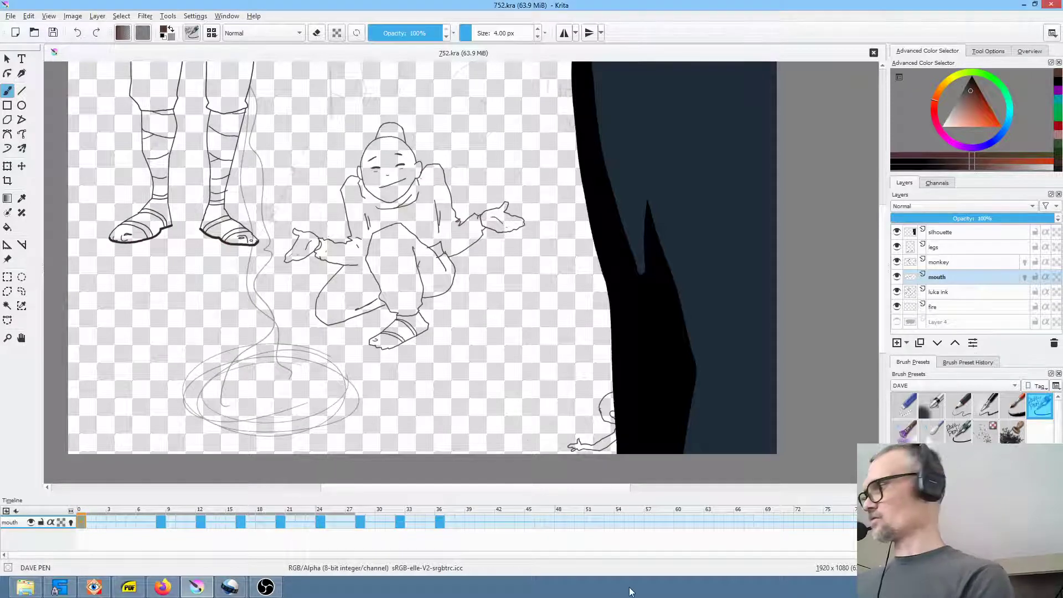
key("space")
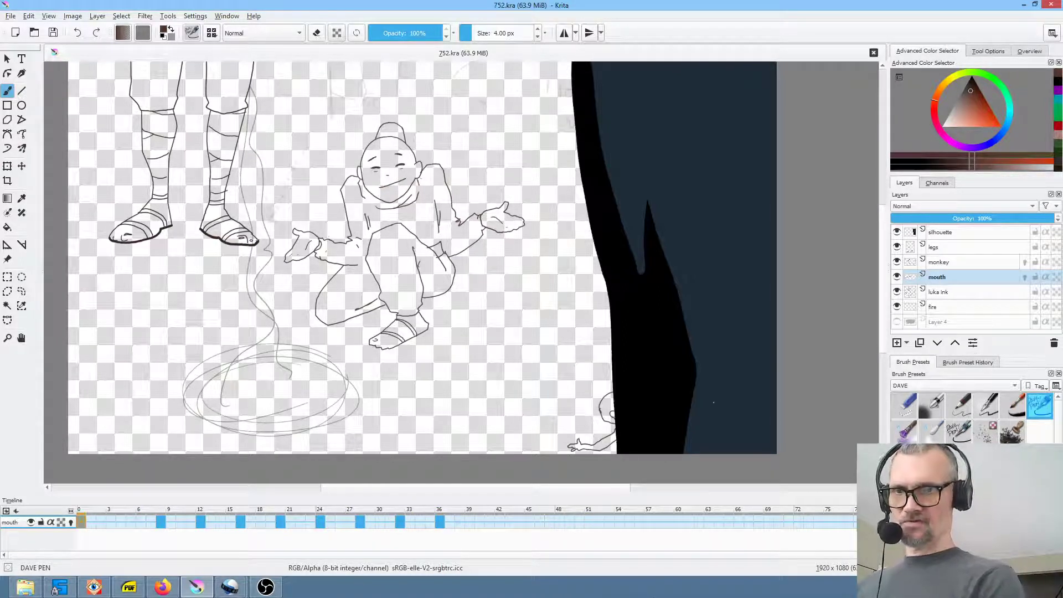
Step through the mouth keyframes and move the closed-mouth keyframe from frame 36 to frame 60.
left_click(161, 522)
left_click(201, 522)
left_click(240, 522)
left_click(280, 522)
left_click(320, 522)
left_click(360, 522)
left_click(400, 522)
left_click_drag(441, 522, 679, 522)
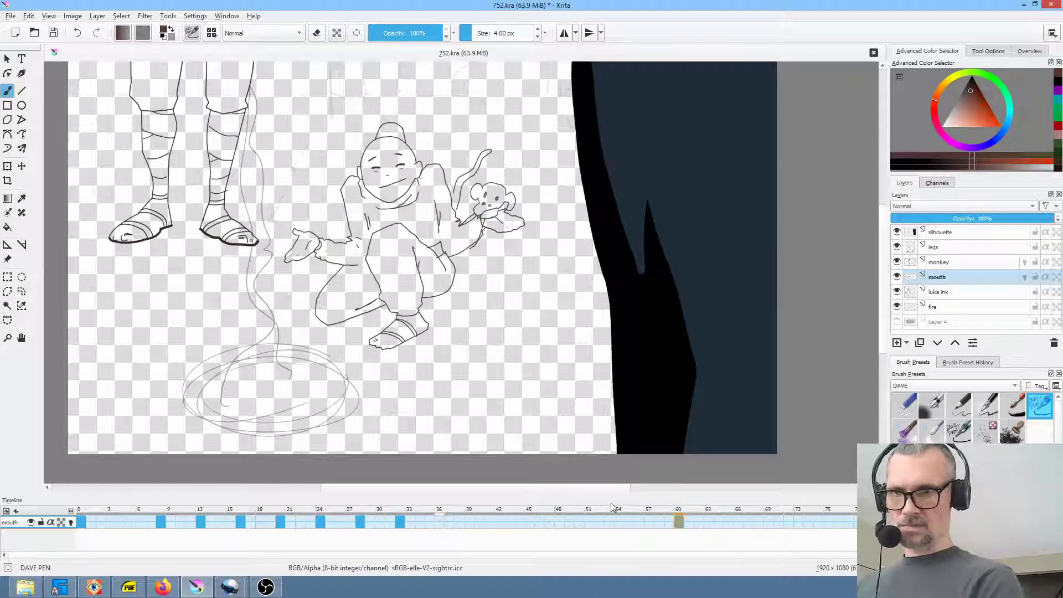
Copy the keyframes from frames 12–20 to frames 36–44, move the closed-mouth keyframe to frame 48, and play the animation from frame 0.
left_click(201, 522)
left_click(280, 522, "shift")
mouse_move(202, 522)
left_mouse_down()
mouse_move(288, 503)
mouse_move(442, 520)
left_mouse_up()
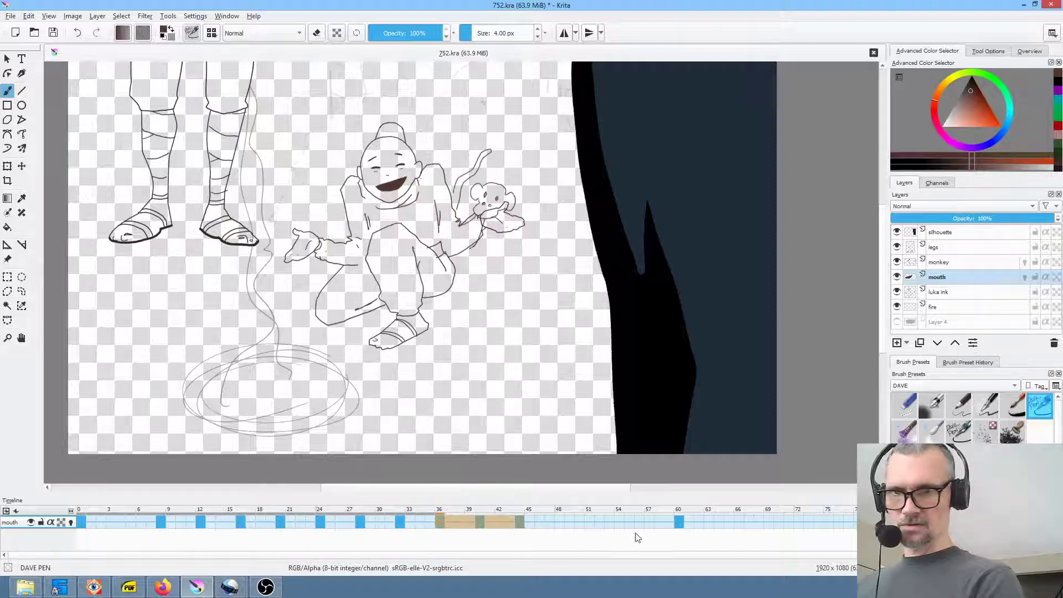
left_click_drag(678, 522, 559, 523)
left_click(82, 522)
key("space")
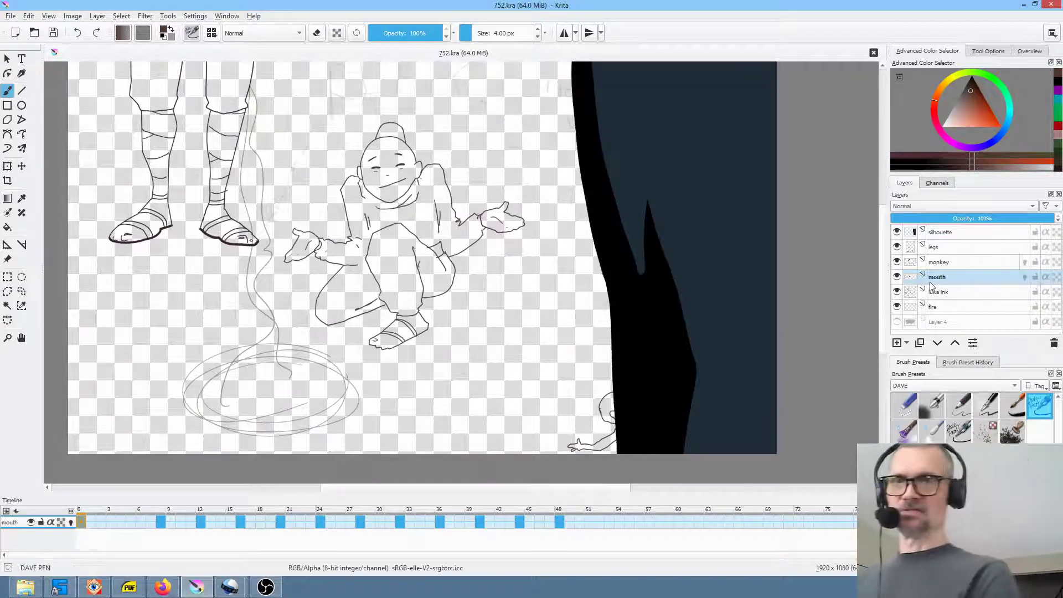
Hide the mouth layer so that only the inked crouching character is visible.
left_click(897, 277)
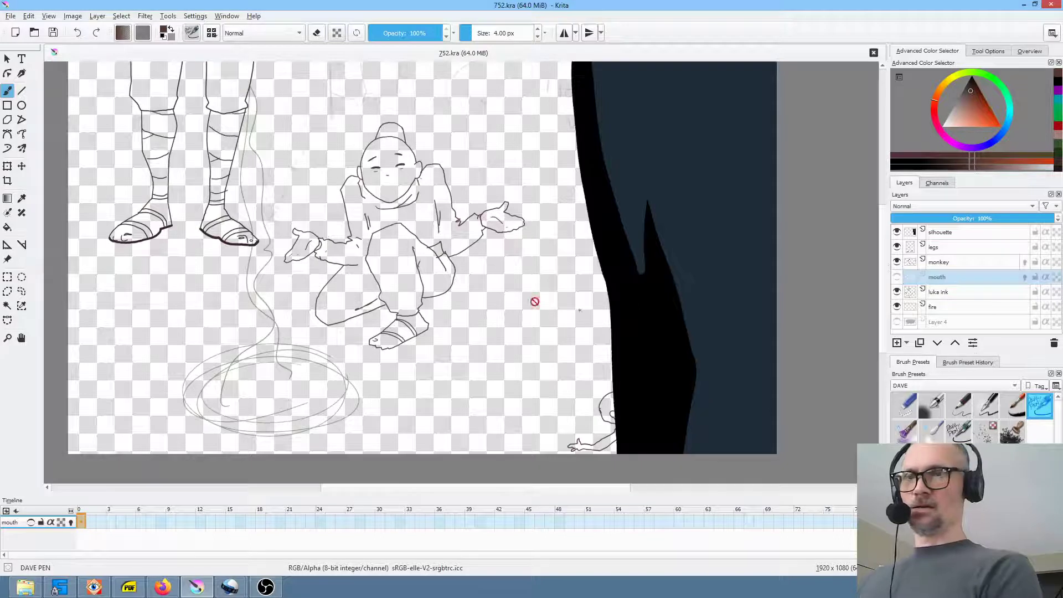
scroll(455, 254, "up", 1)
scroll(476, 268, "down", 1)
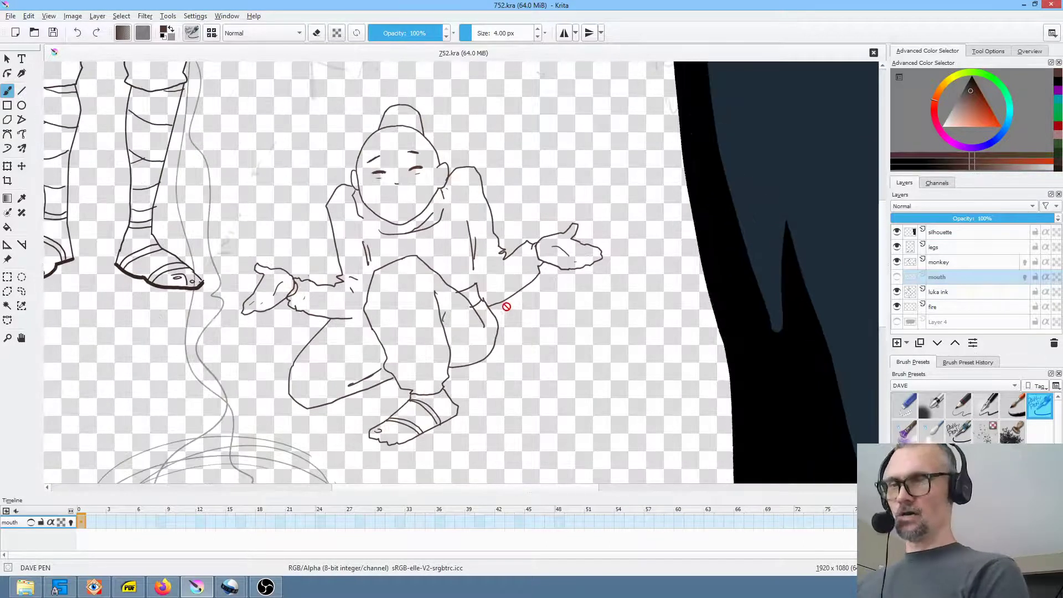
Switch to FastStone Image Viewer and bring constumeing-and-color-key.0004.png from the characters folder into the Krita document as a new layer.
left_click(93, 588)
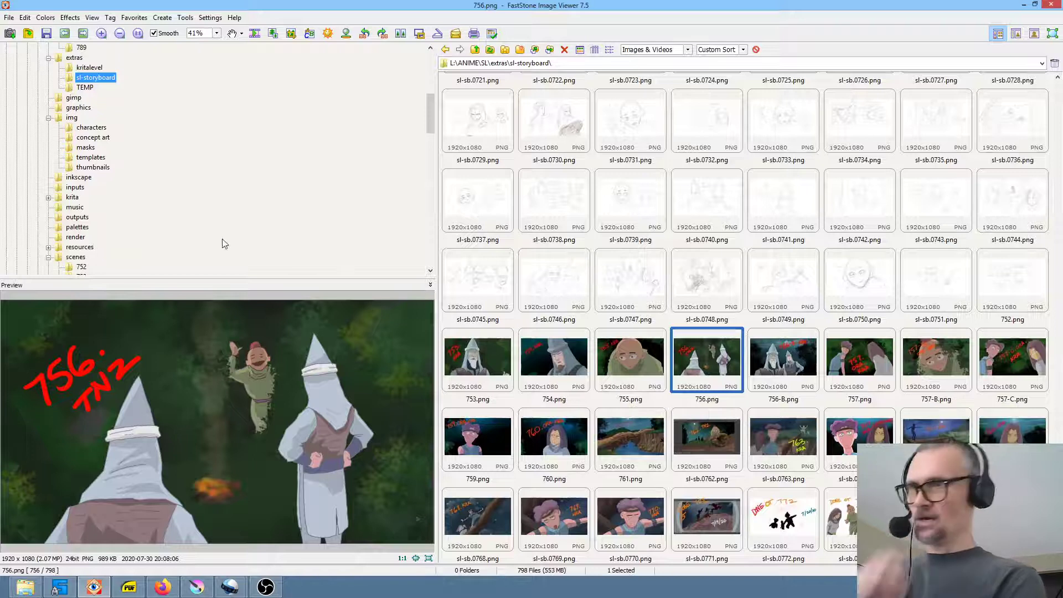
left_click(95, 129)
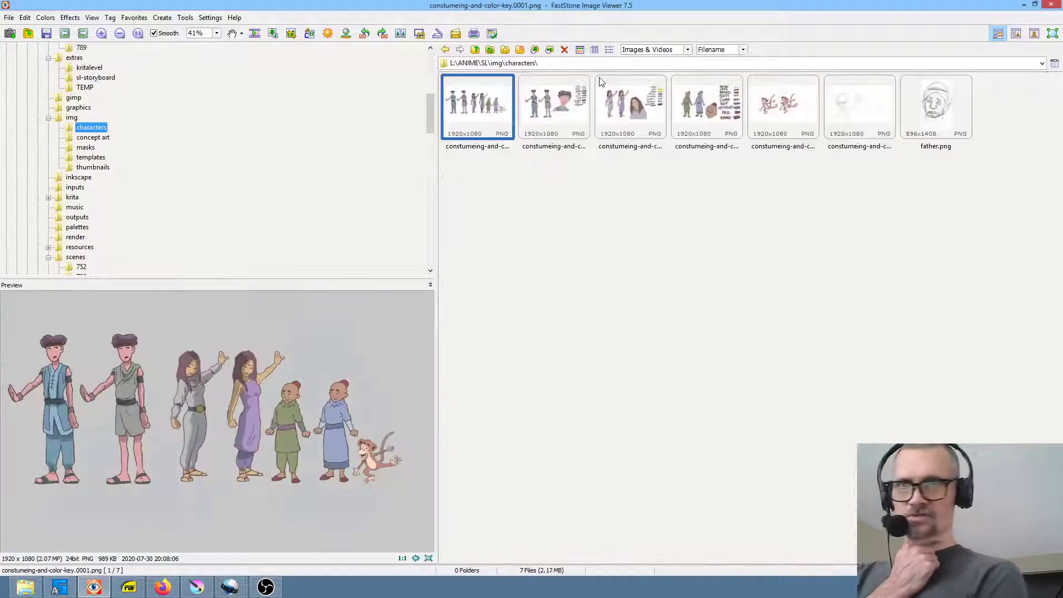
left_click(699, 99)
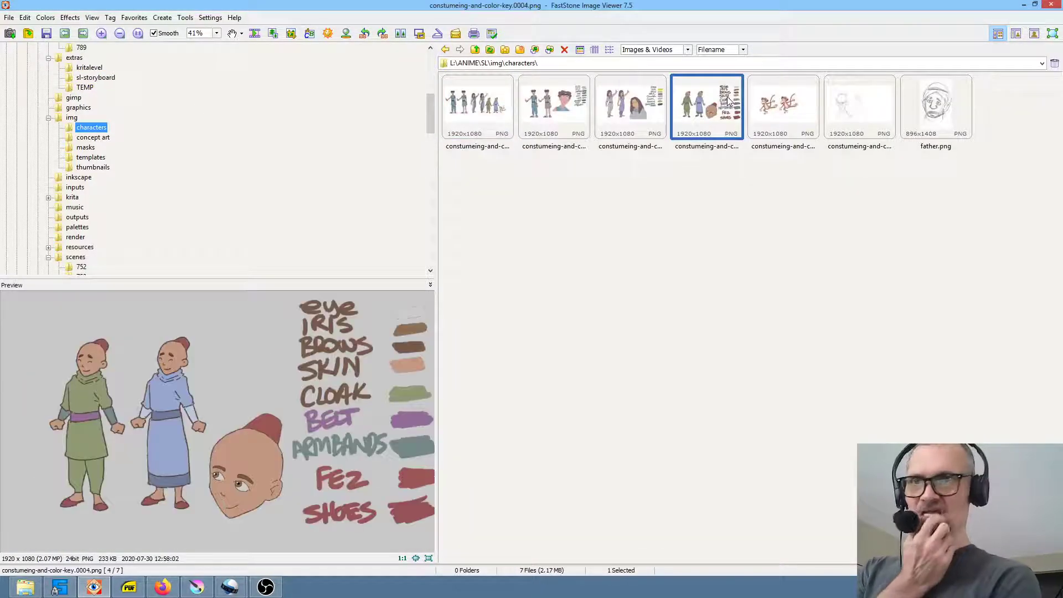
left_click_drag(224, 595, 403, 278)
left_click(403, 279)
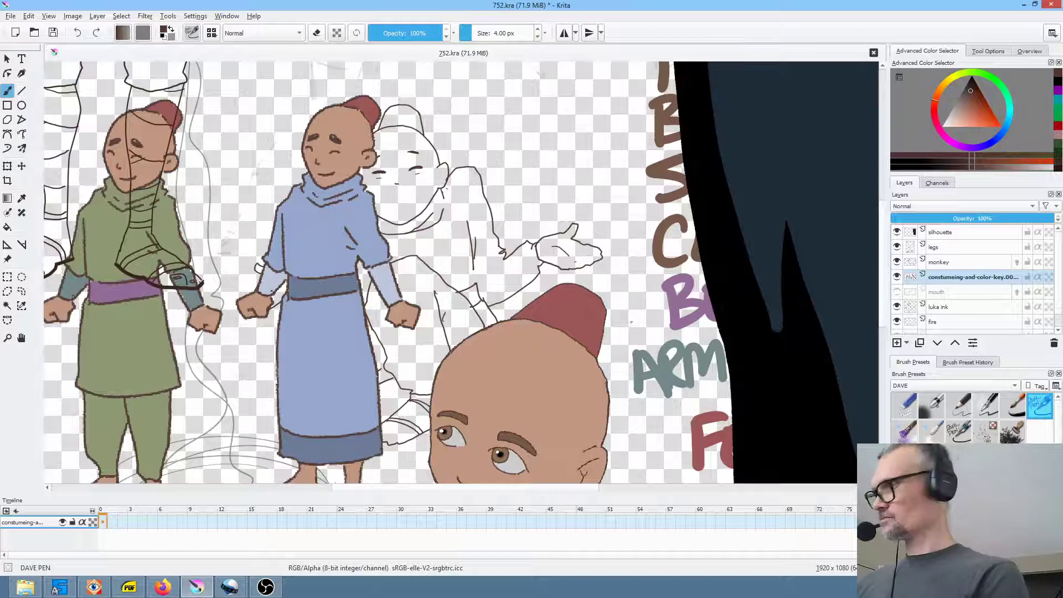
Move the colour key layer with the Transform tool so its swatches sit beside the crouching character, clear of his line art.
key("ctrl+t")
left_click_drag(562, 362, 30, 408)
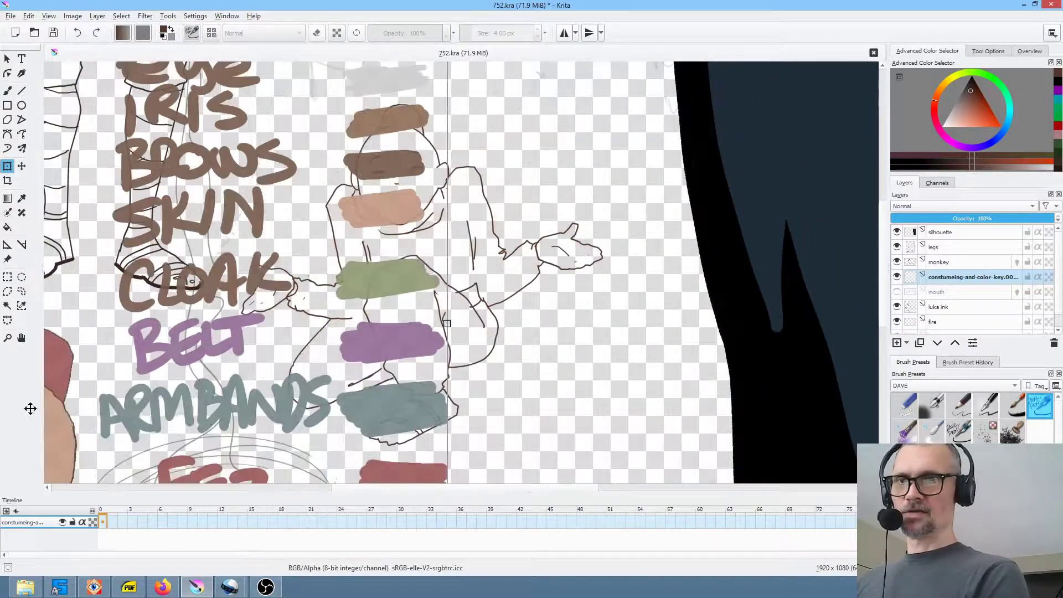
left_click_drag(394, 275, 179, 254)
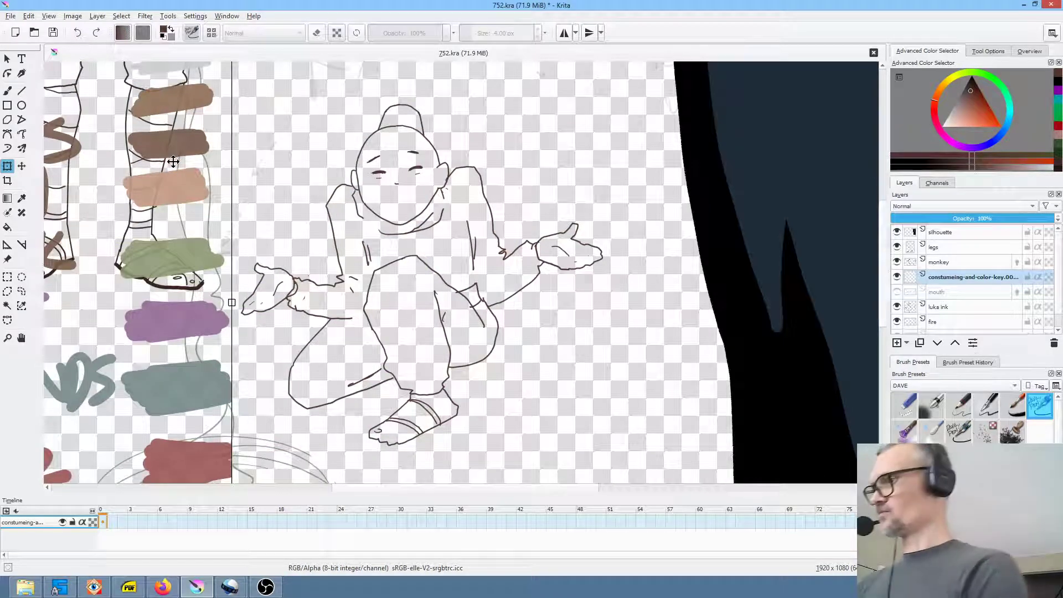
key("Return")
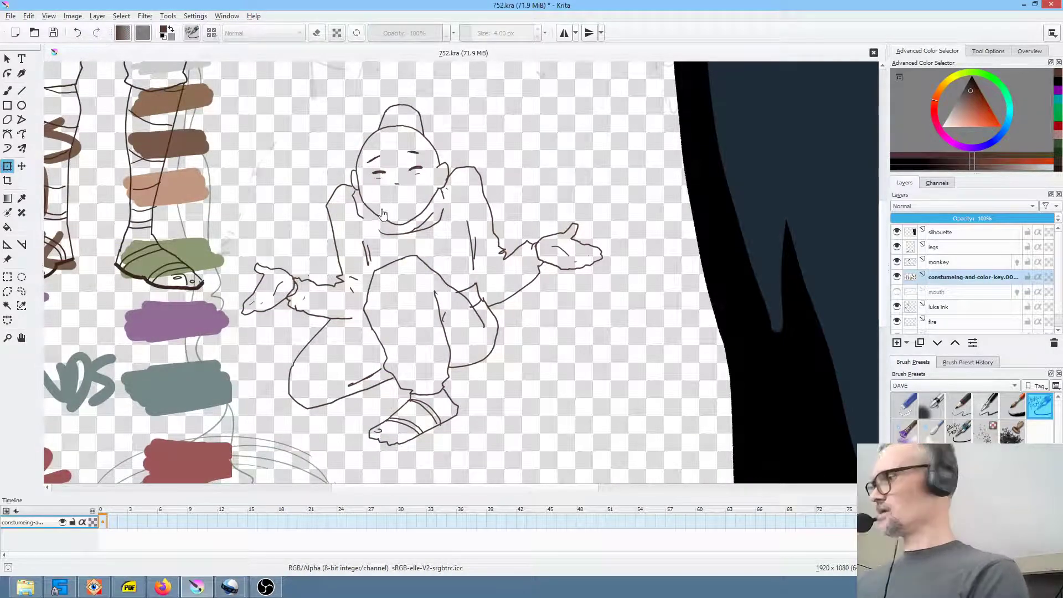
Activate the Fill tool and set its blending mode to Behind.
key("f")
left_click(264, 33)
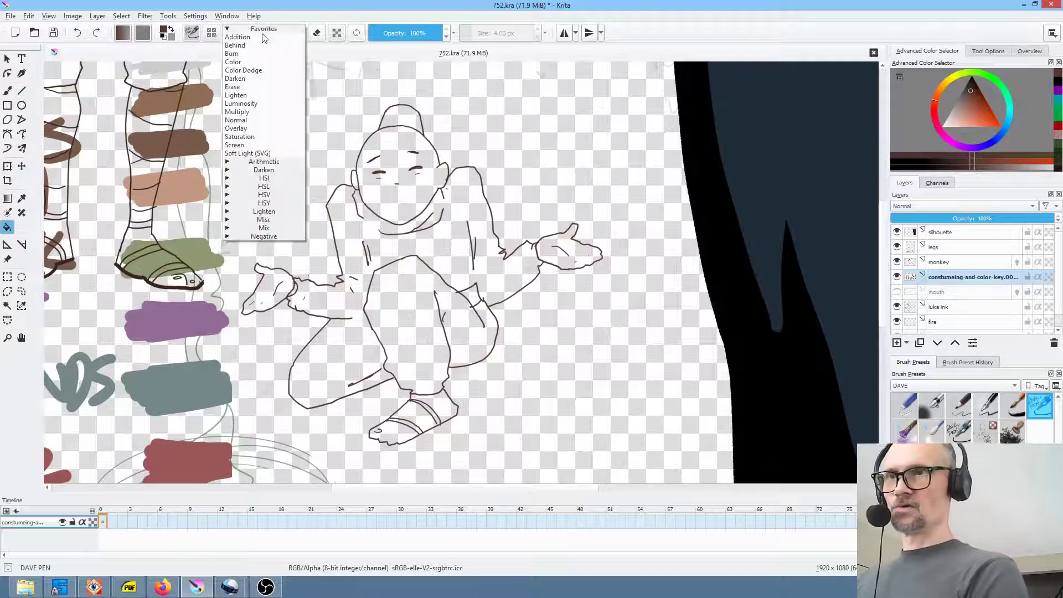
left_click(265, 47)
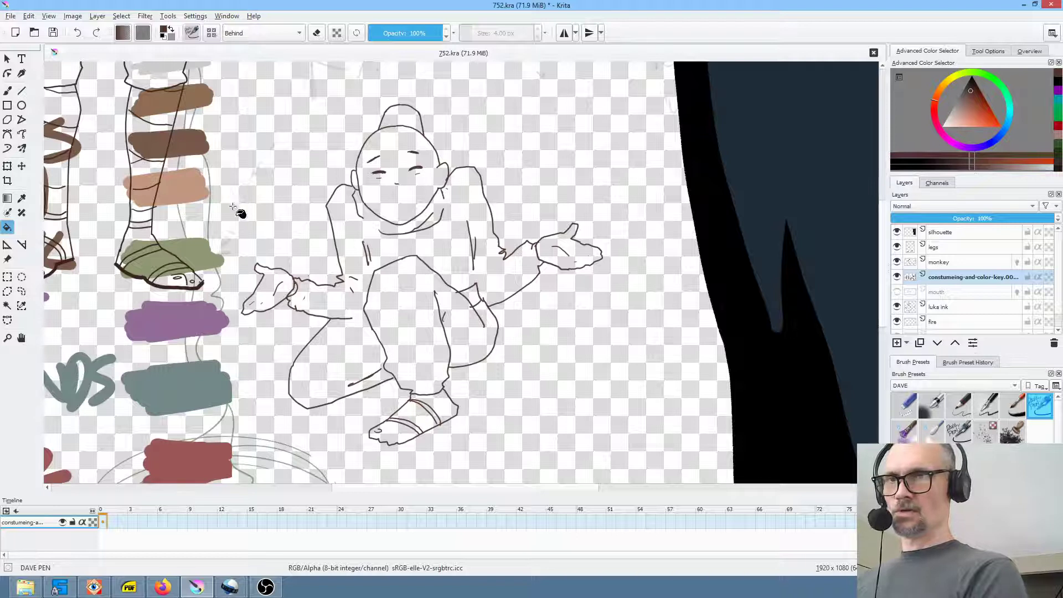
Sample the skin swatch of the colour key as the fill colour and undo the trial fill on the character's face.
left_click(185, 190, "ctrl")
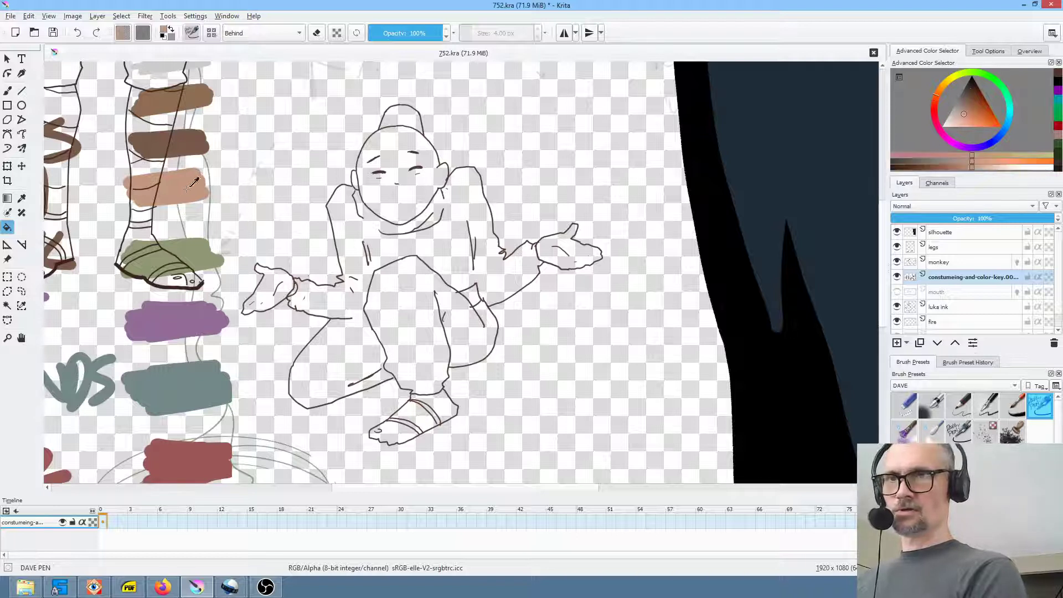
left_click(411, 209)
key("ctrl+z")
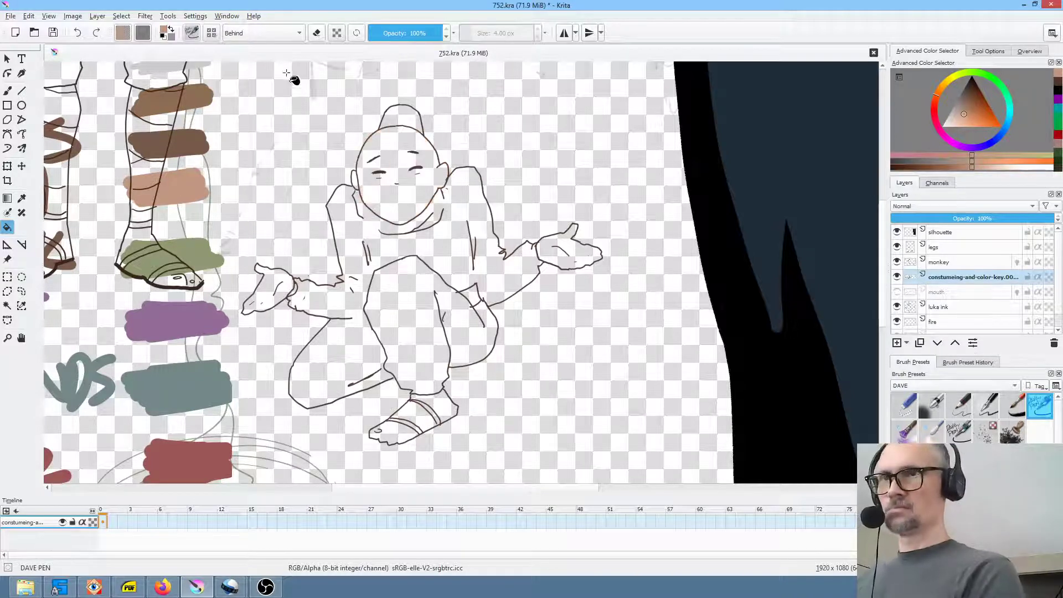
left_click(283, 33)
left_click(261, 44)
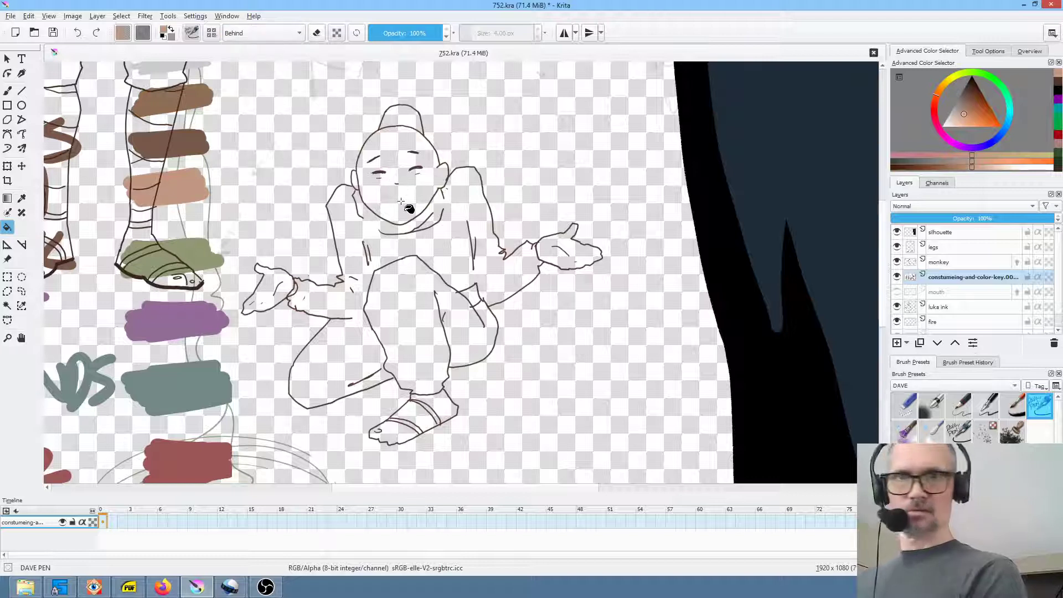
Fill the crouching character's face and ears with the sampled skin colour on the luka ink layer.
left_click(966, 306)
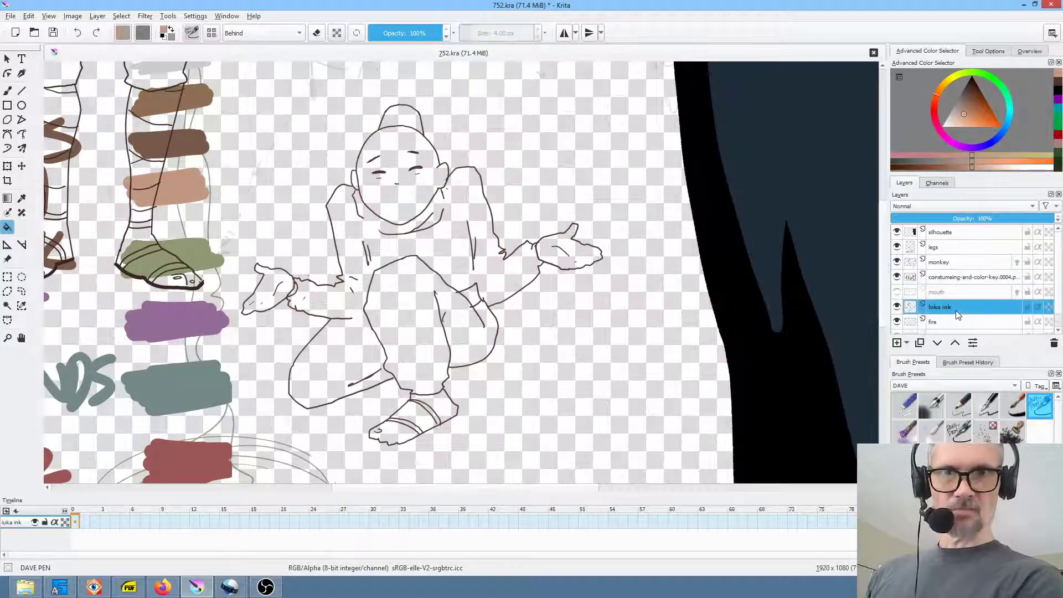
left_click(407, 199)
scroll(366, 176, "up", 3)
left_click(337, 192)
scroll(469, 206, "down", 3)
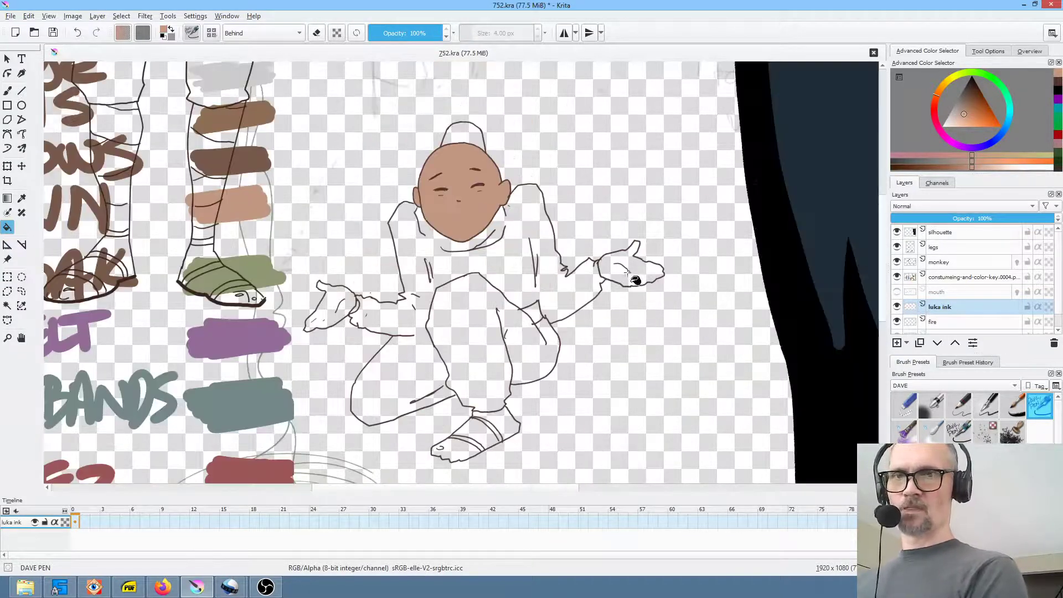
Fill both hands and every section of the bare foot between the sandal straps with the skin colour.
left_click(639, 272)
left_click(332, 299)
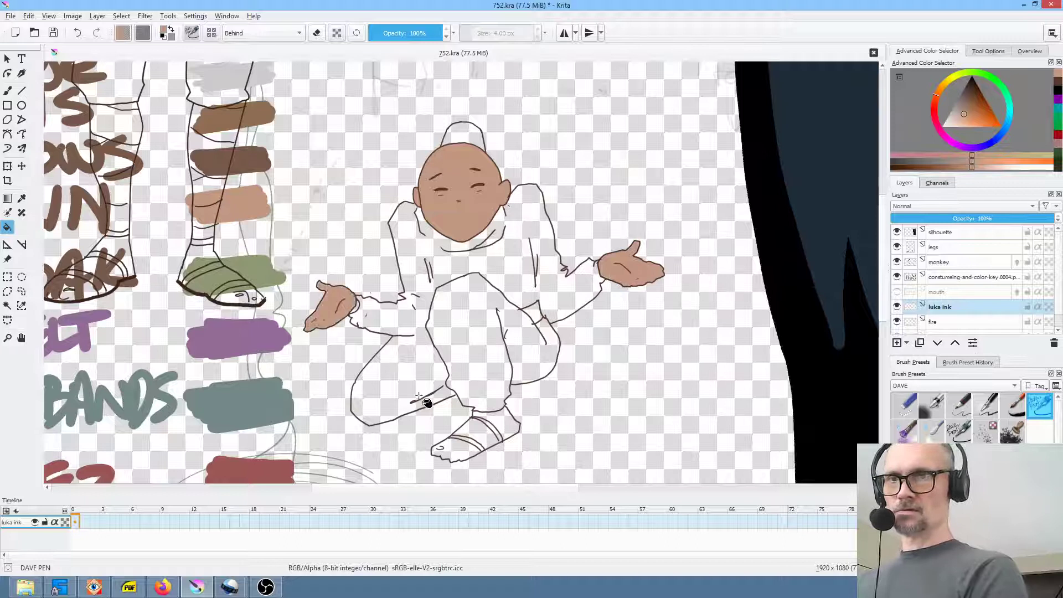
left_click(478, 432)
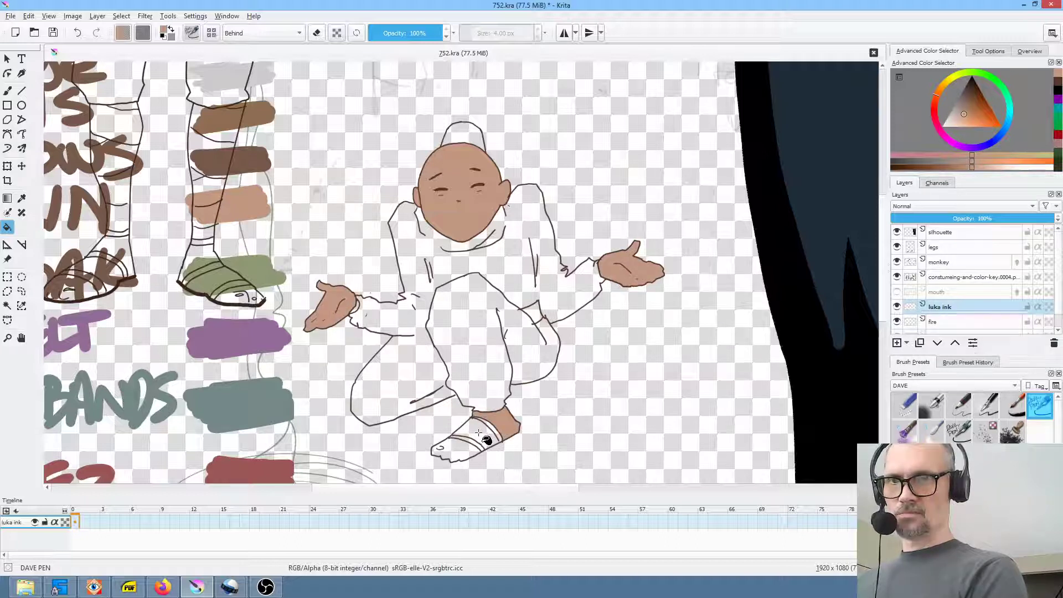
left_click(471, 440)
left_click(457, 451)
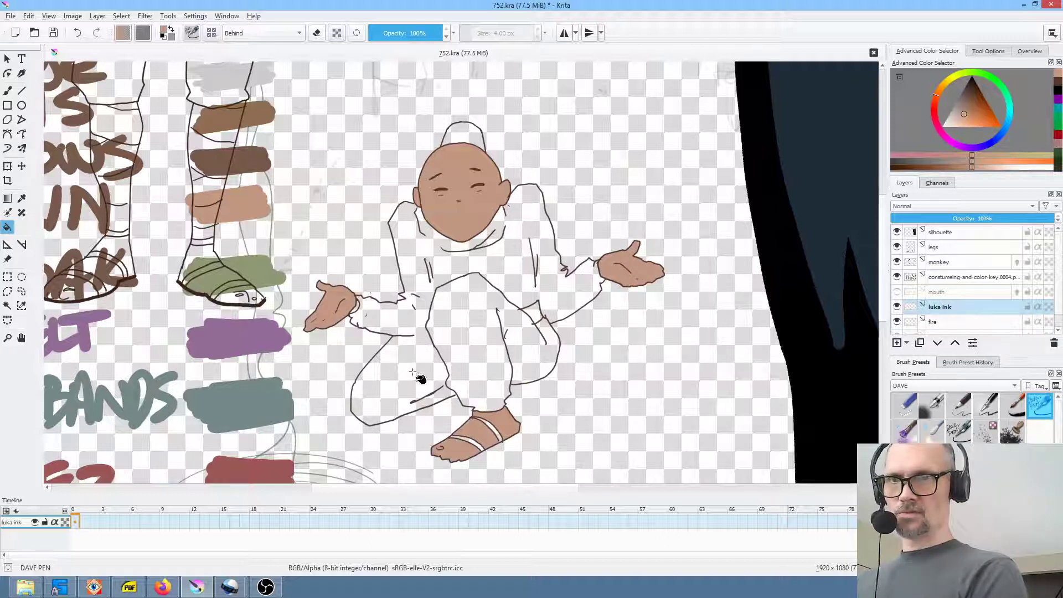
Fill the character's cloak, sleeves and trousers with the green sampled from the colour key's cloak swatch.
left_click(262, 269, "ctrl")
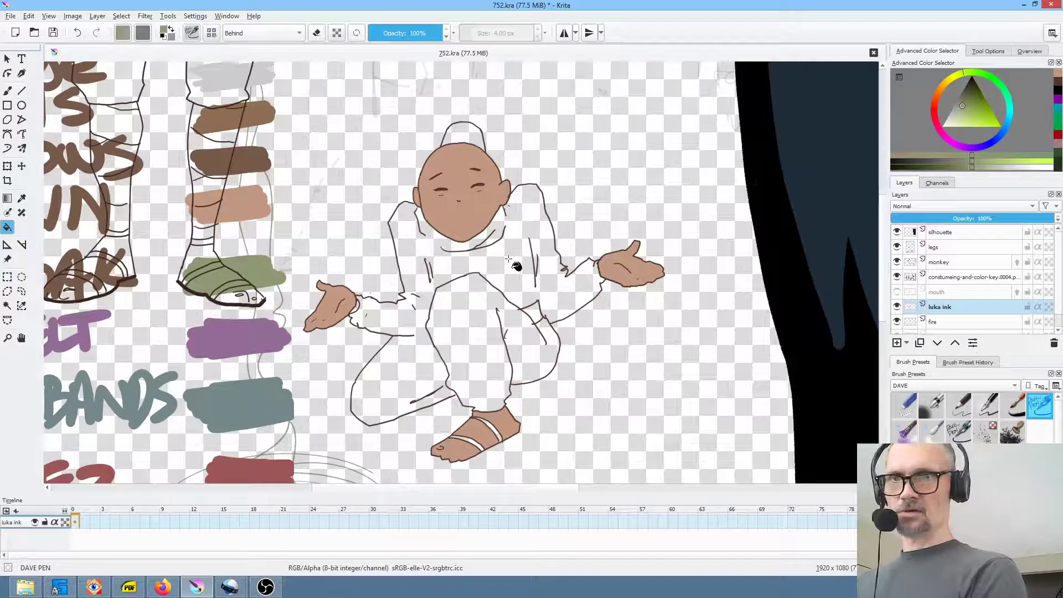
left_click(508, 259)
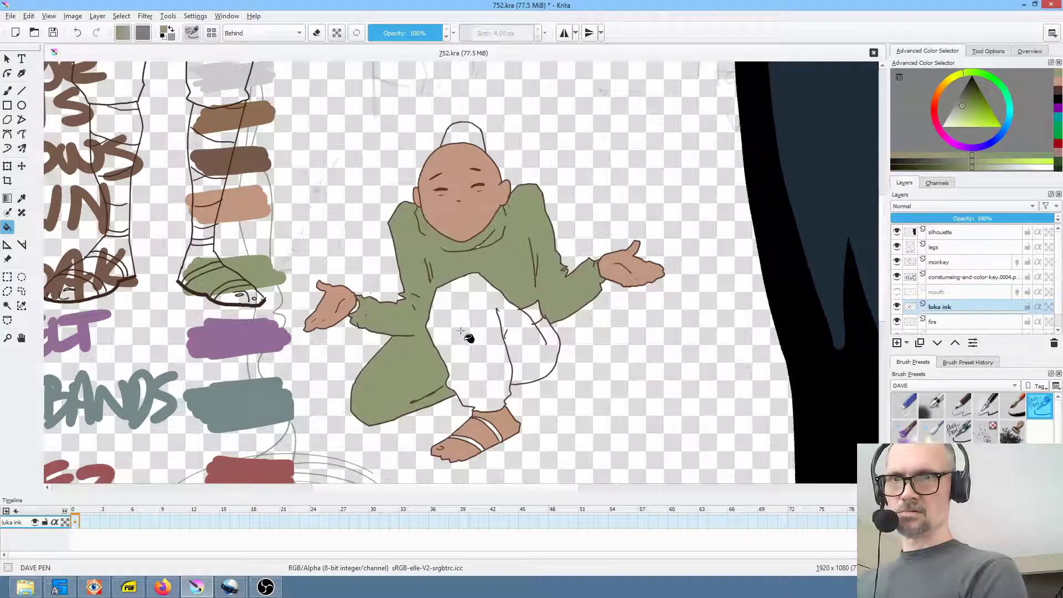
left_click(467, 338)
Fill the visible belt piece with the purple belt swatch and the hat with the red fez swatch.
left_click(251, 335, "ctrl")
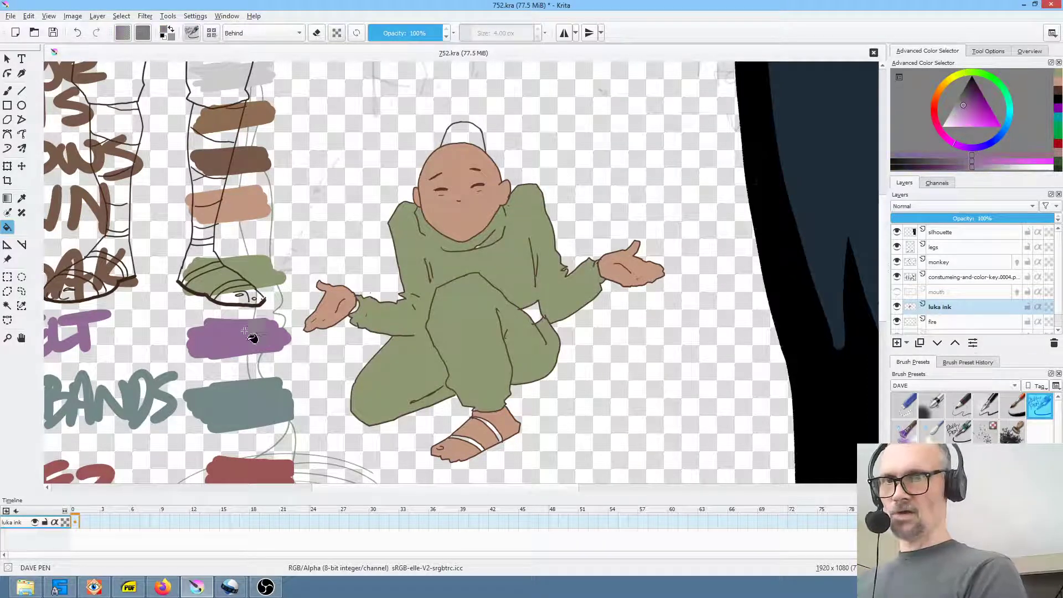
left_click(537, 312)
left_click(262, 468, "ctrl")
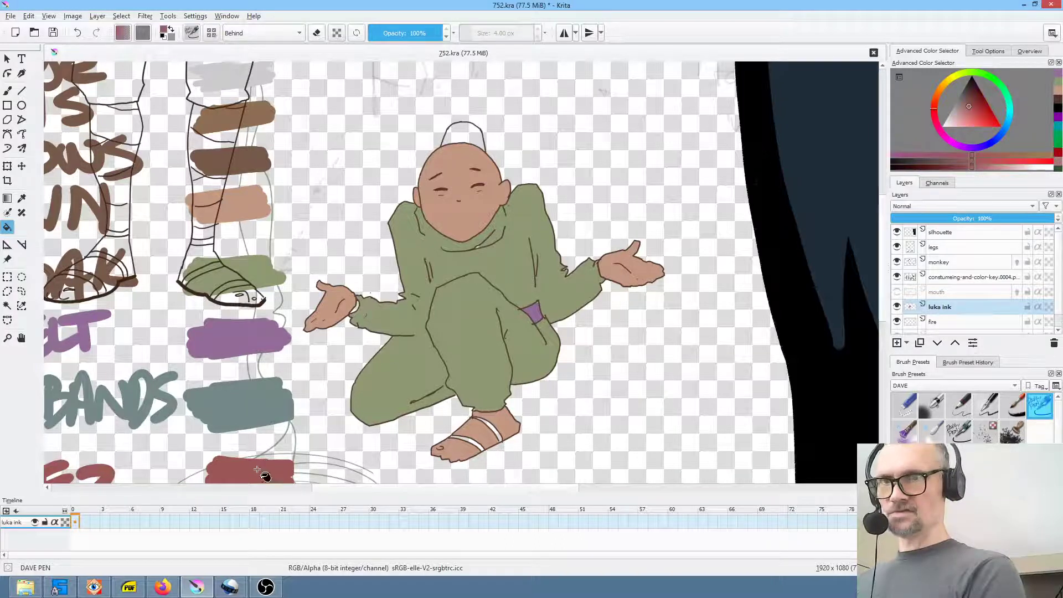
left_click(477, 139)
Paint the open gap inside the sleeve cuff beside the character's wrist in a darker green with the Brush tool.
scroll(459, 166, "down", 3)
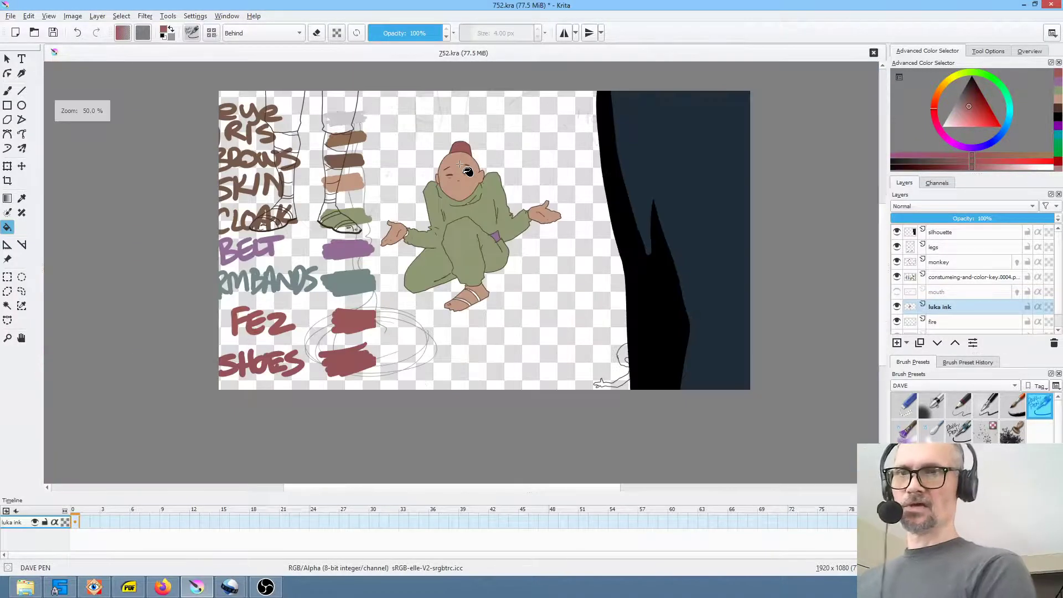
scroll(463, 180, "up", 5)
left_click_drag(506, 195, 661, 116)
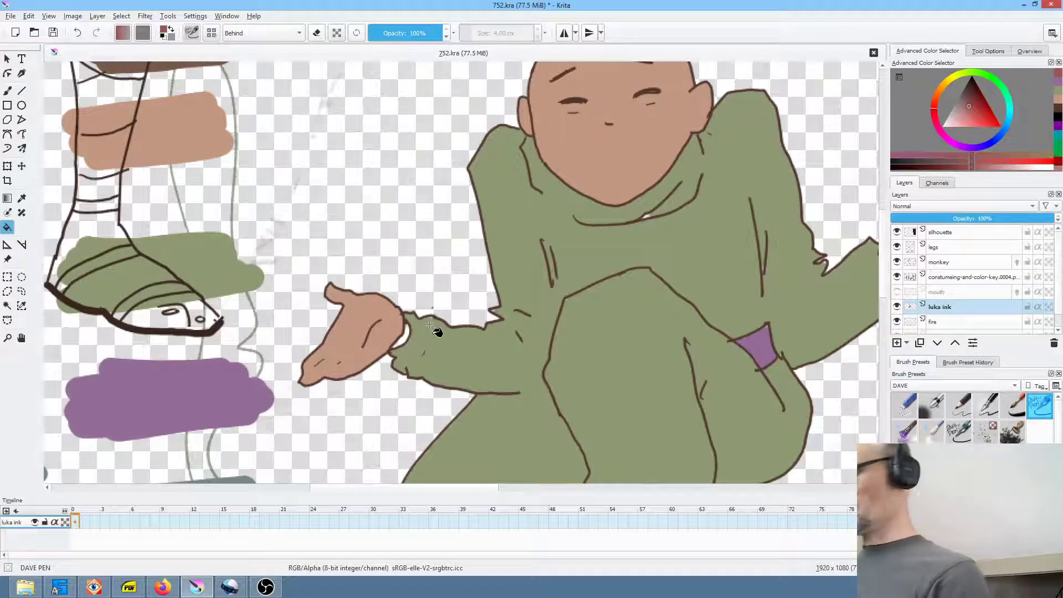
key("b")
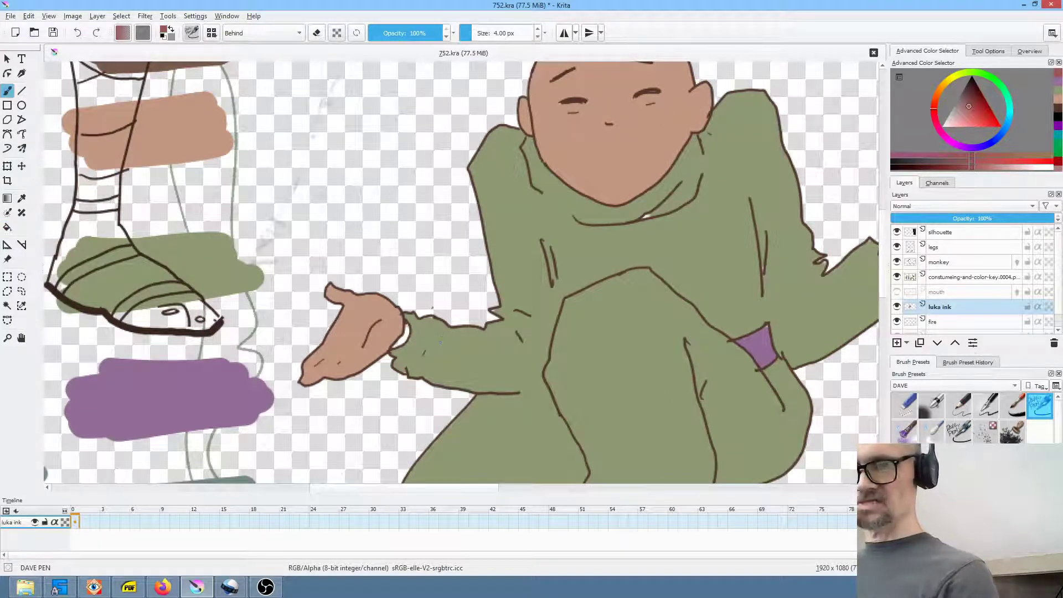
left_click(479, 369, "ctrl")
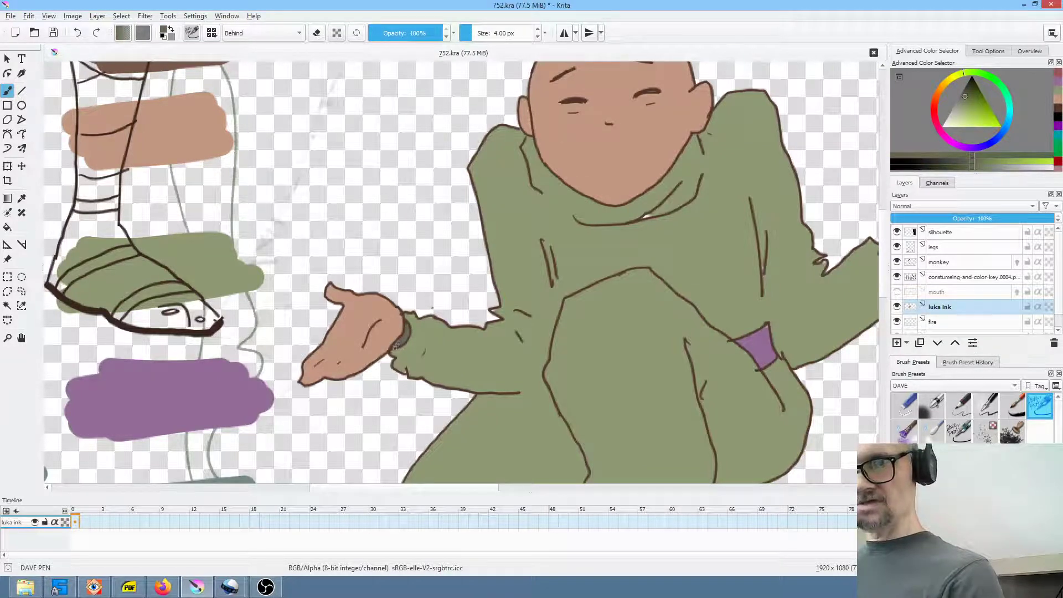
Sample the cloak green and cover the unfilled gap at the collar using a 26.78 px brush.
left_click(688, 270, "ctrl")
mouse_move(699, 277)
left_mouse_down()
mouse_move(720, 277)
mouse_move(634, 316)
mouse_move(661, 316)
left_mouse_up()
left_click_drag(642, 218, 679, 199)
Choose a darker green and paint the two sandal straps across the character's foot.
left_click_drag(673, 368, 631, 238)
left_click_drag(534, 332, 518, 249)
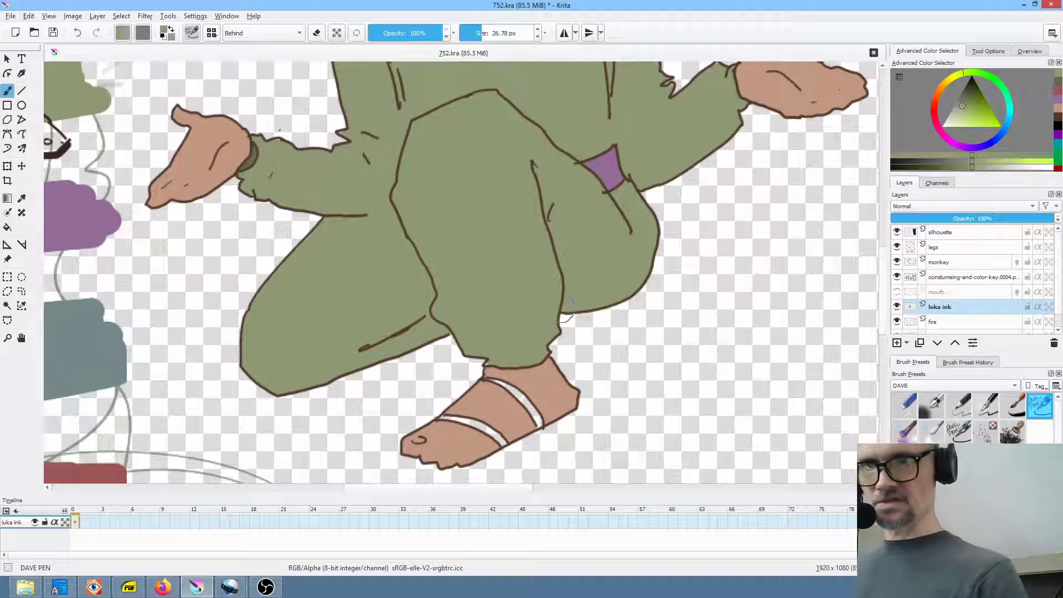
left_click(968, 90)
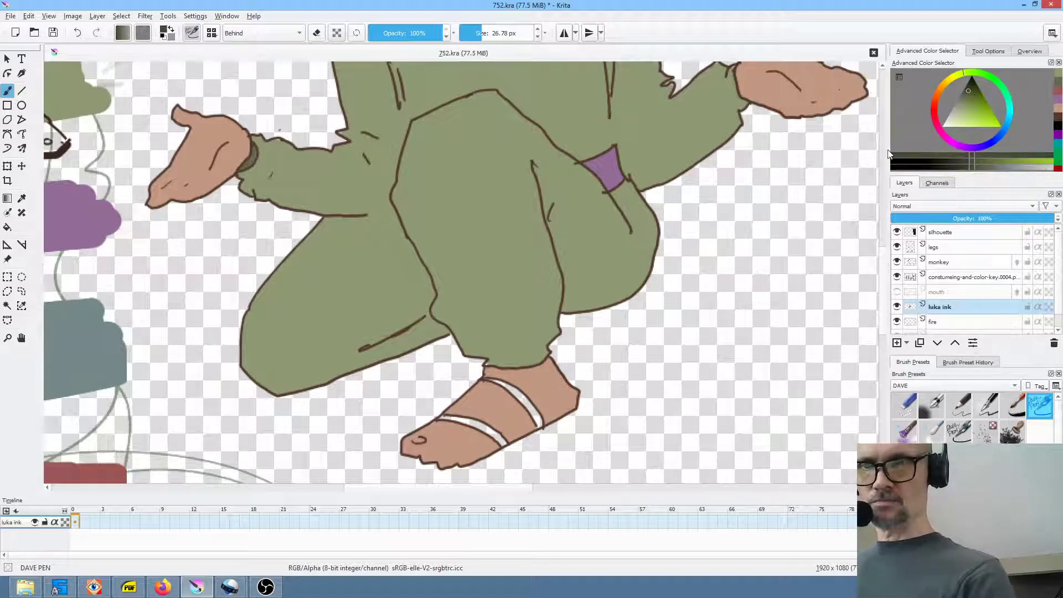
mouse_move(534, 412)
left_mouse_down()
mouse_move(539, 421)
mouse_move(490, 435)
mouse_move(526, 420)
mouse_move(507, 406)
mouse_move(470, 420)
mouse_move(460, 409)
mouse_move(443, 423)
left_mouse_up()
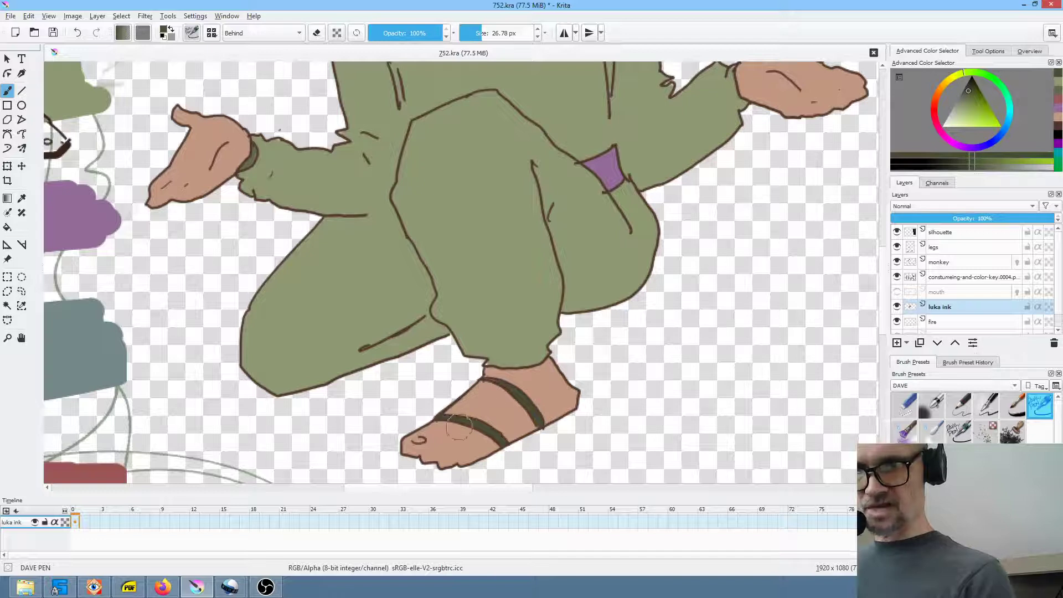
Touch up the unfilled spots at the trouser hem and sleeve crease with the sampled cloak green, reducing the brush to 3.46 px.
left_click(517, 352, "ctrl")
left_click_drag(486, 361, 496, 366)
left_click_drag(628, 243, 624, 357)
left_click_drag(623, 216, 671, 216)
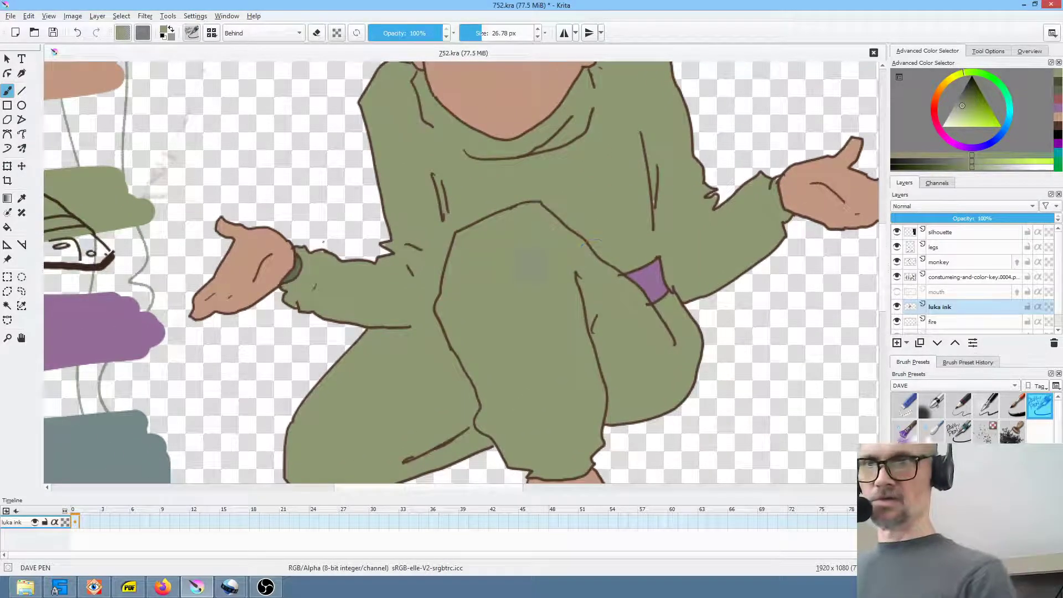
scroll(526, 280, "down", 1)
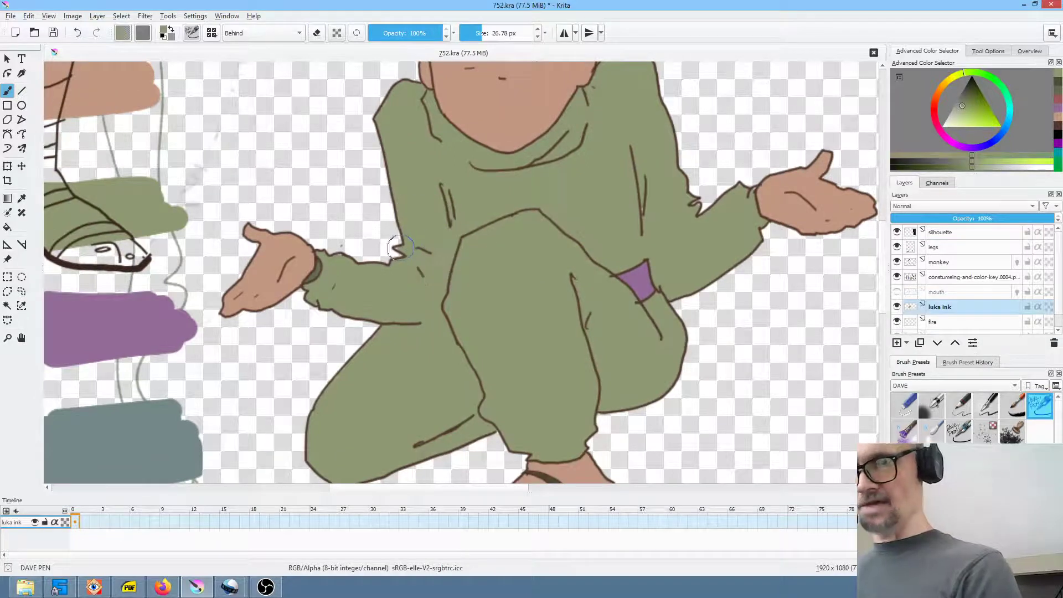
left_click_drag(422, 236, 387, 237)
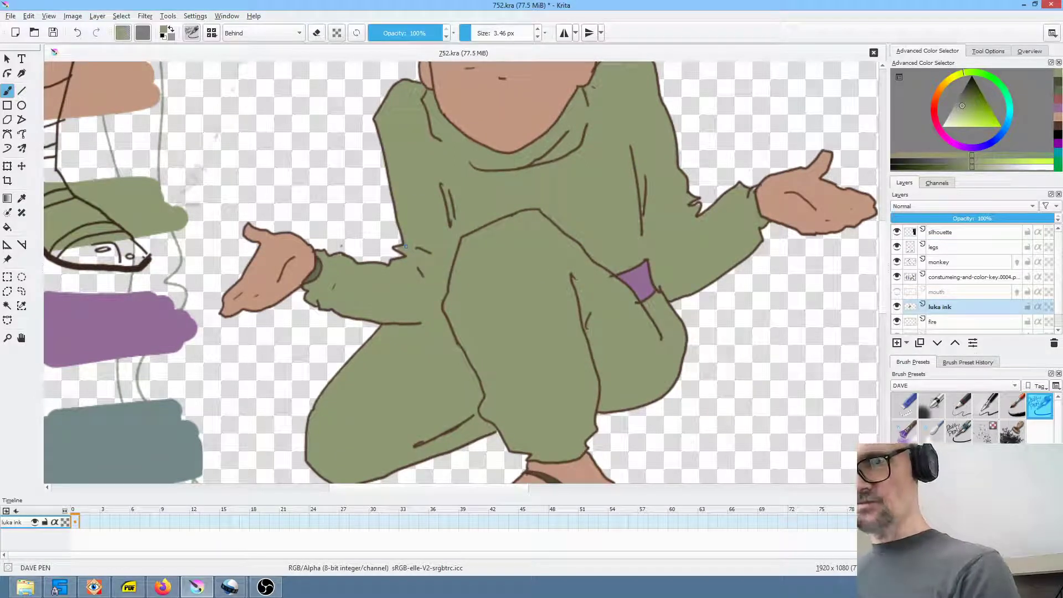
Delete the costume colour key layer from the document.
scroll(470, 250, "down", 3)
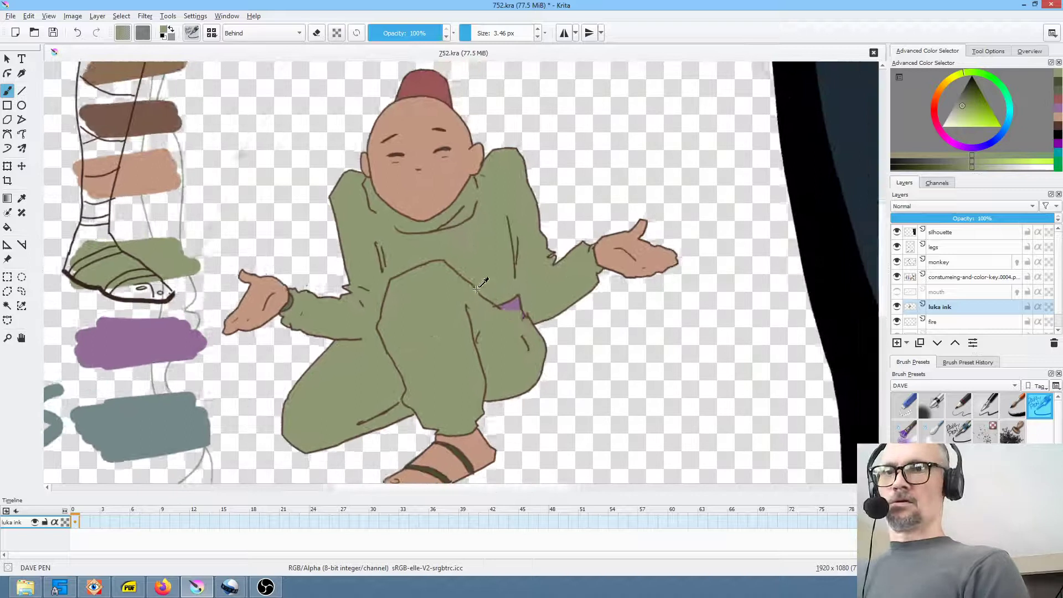
scroll(475, 307, "down", 1)
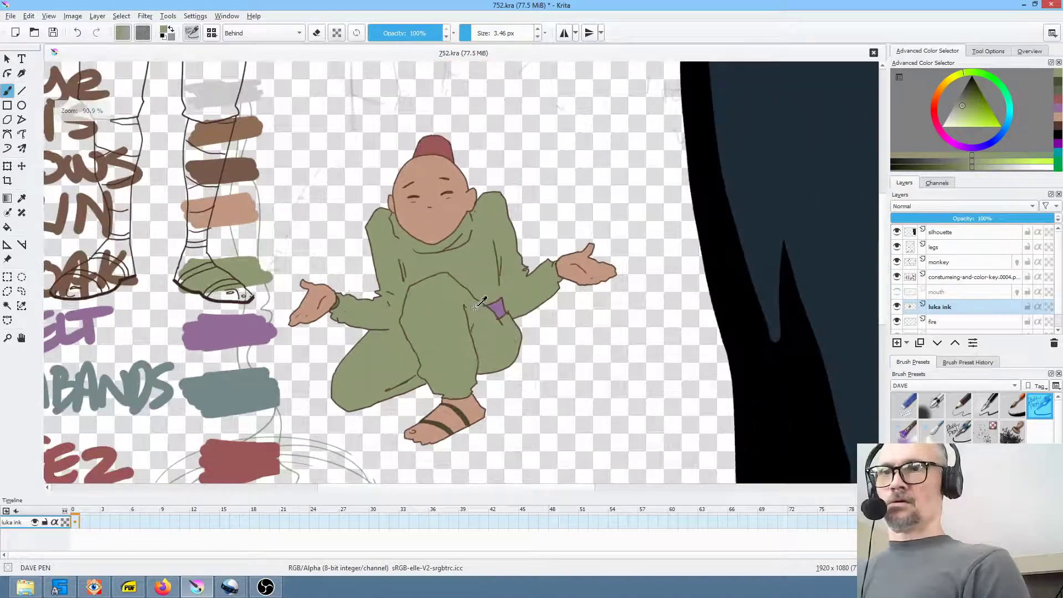
left_click(981, 276)
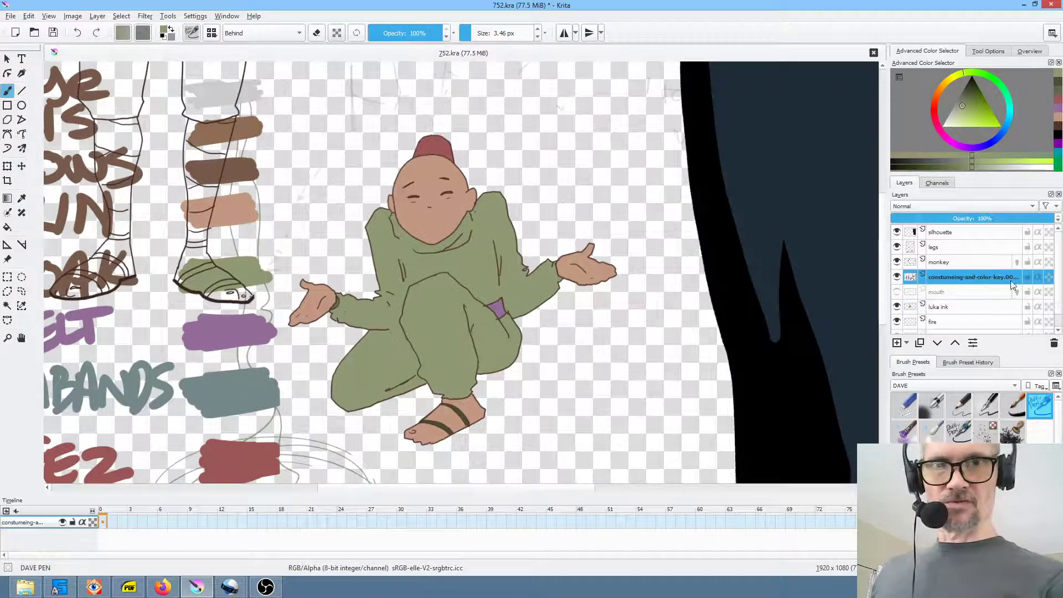
left_click(1053, 349)
left_click_drag(356, 244, 419, 304)
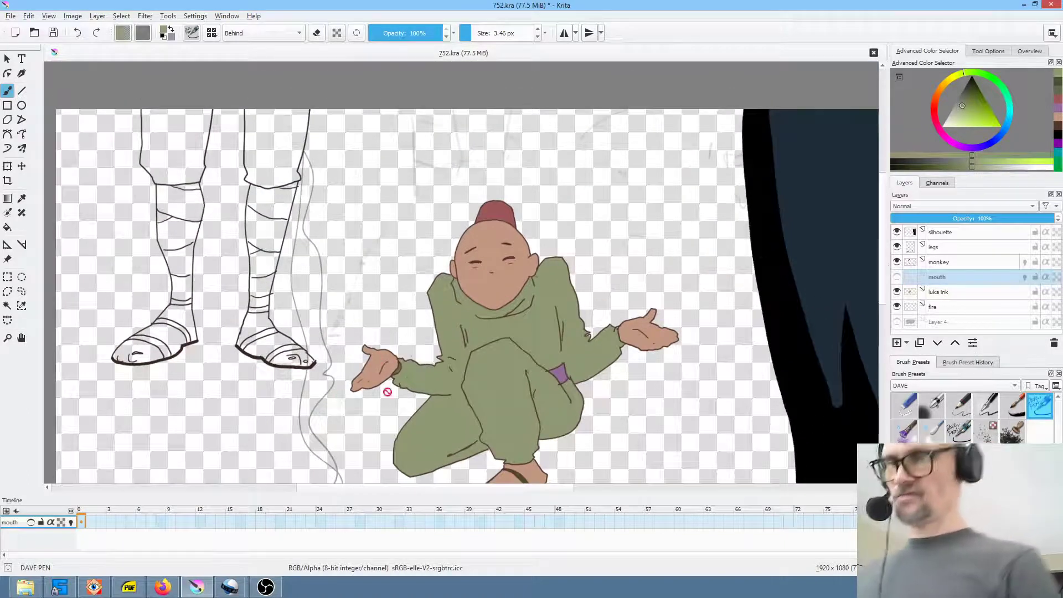
Switch to FastStone Image Viewer and open the sl-storyboard folder at its last images.
left_click(93, 587)
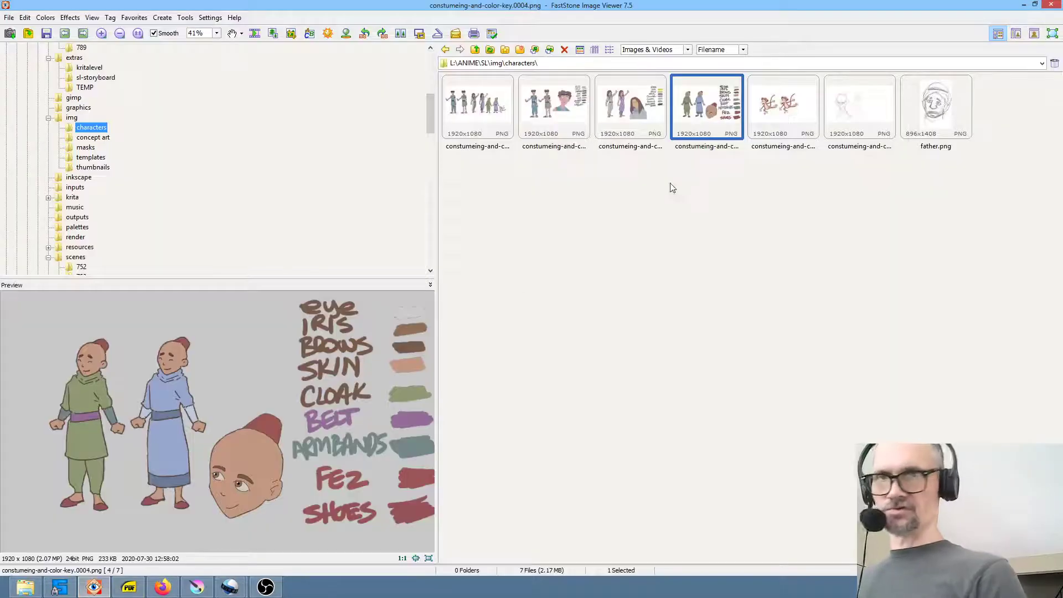
left_click(83, 258)
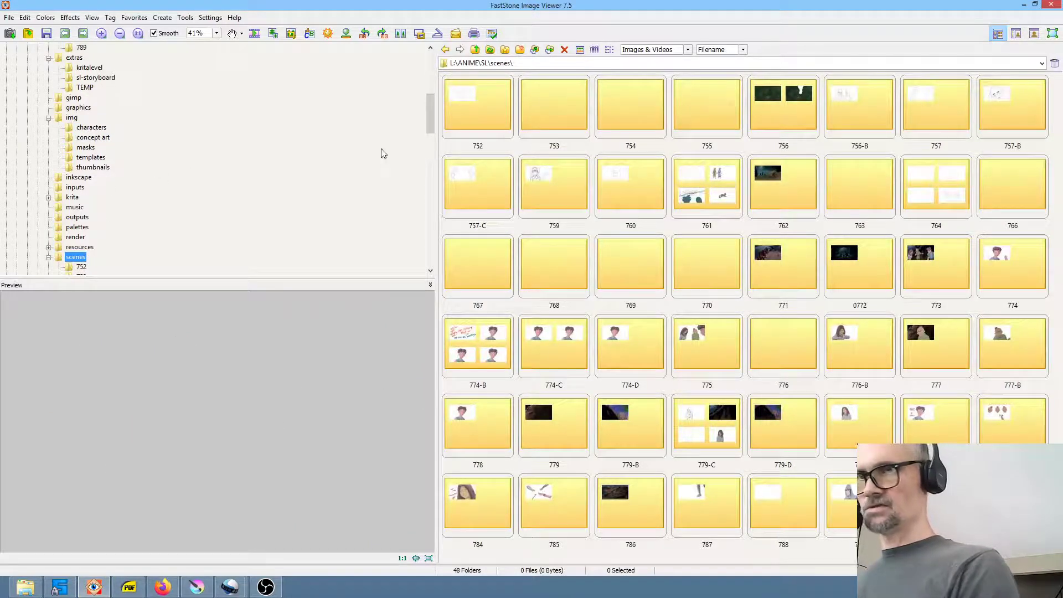
left_click(108, 78)
left_click(740, 173)
key("End")
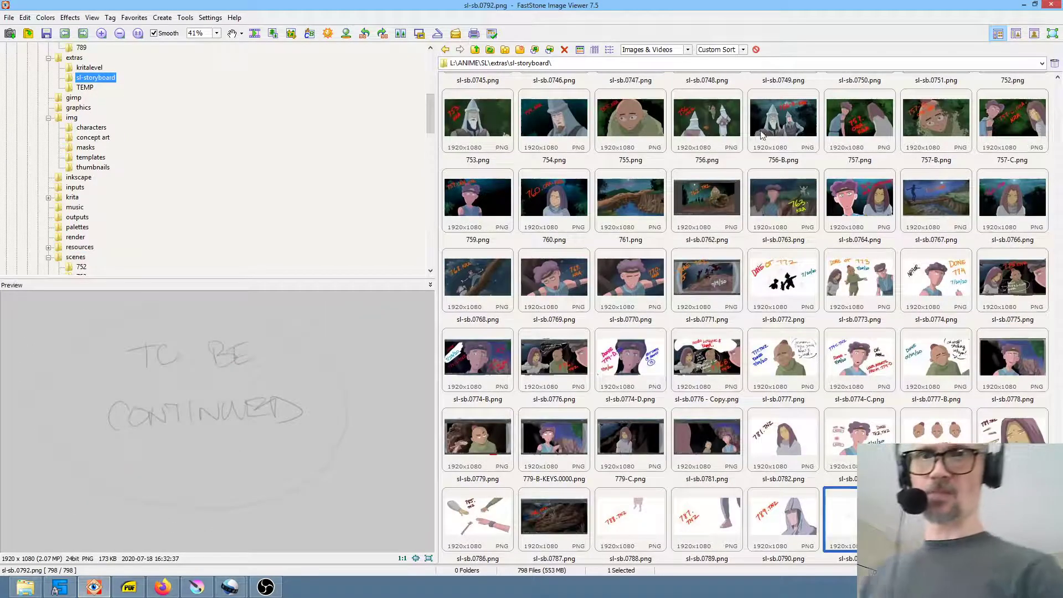
View storyboard image 756.png full screen, then paste it into the Krita document as a new layer.
left_click(722, 117)
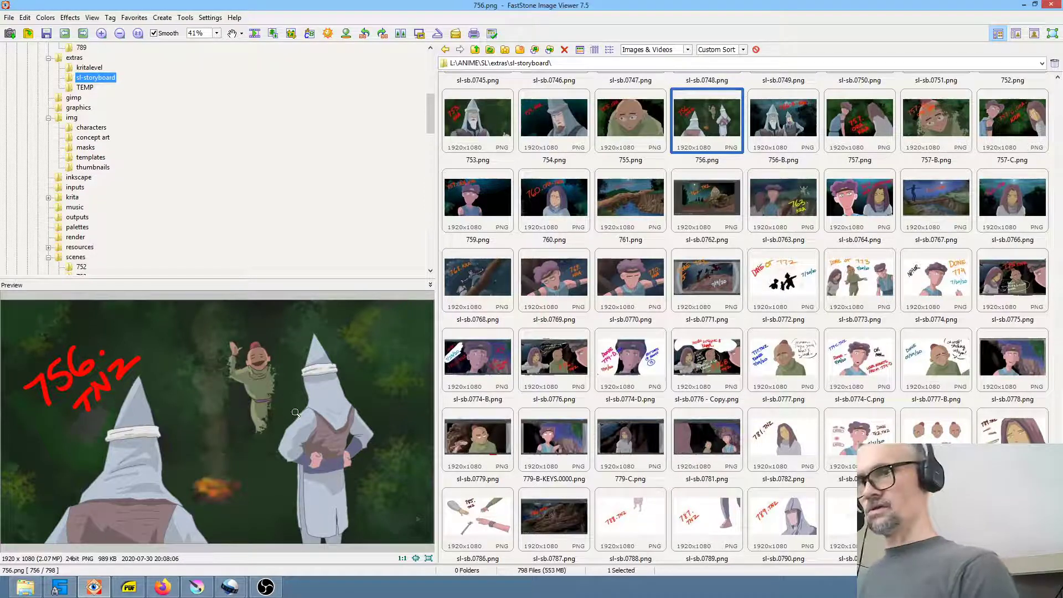
double_click(711, 129)
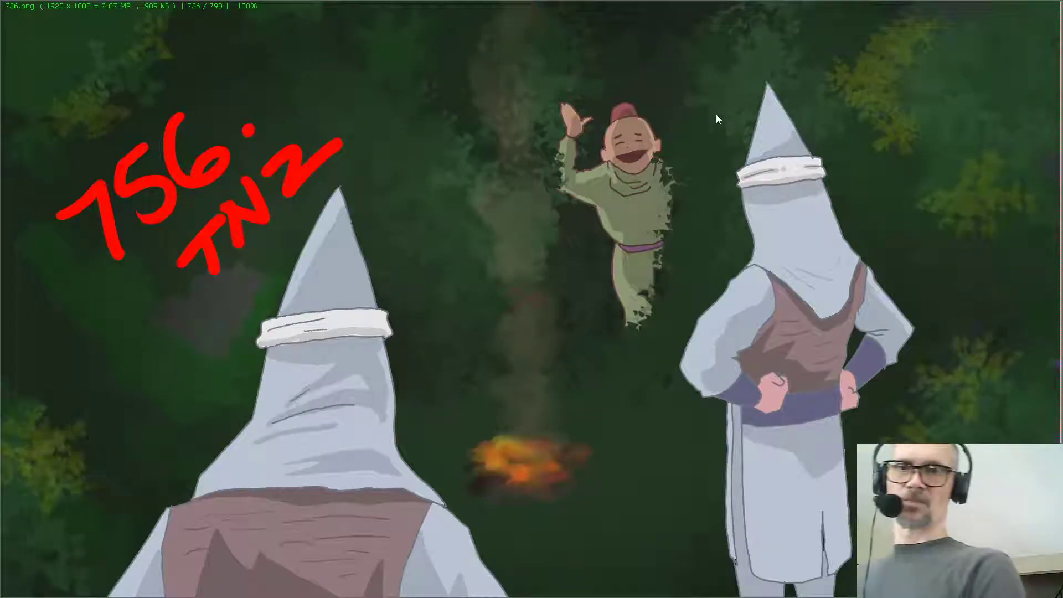
key("Escape")
left_click(196, 586)
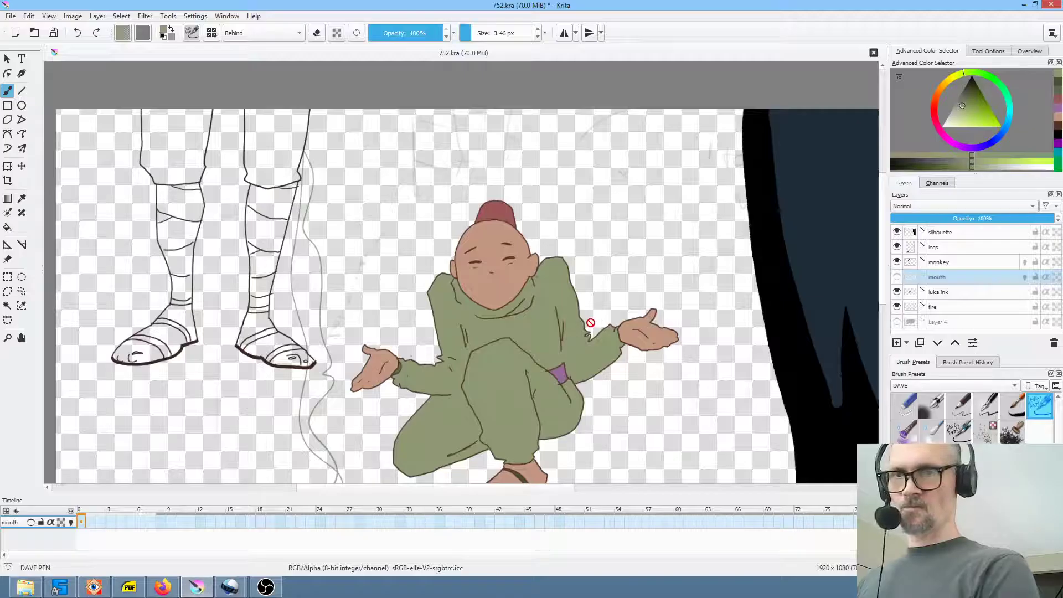
key("ctrl+v")
left_click_drag(615, 312, 413, 210)
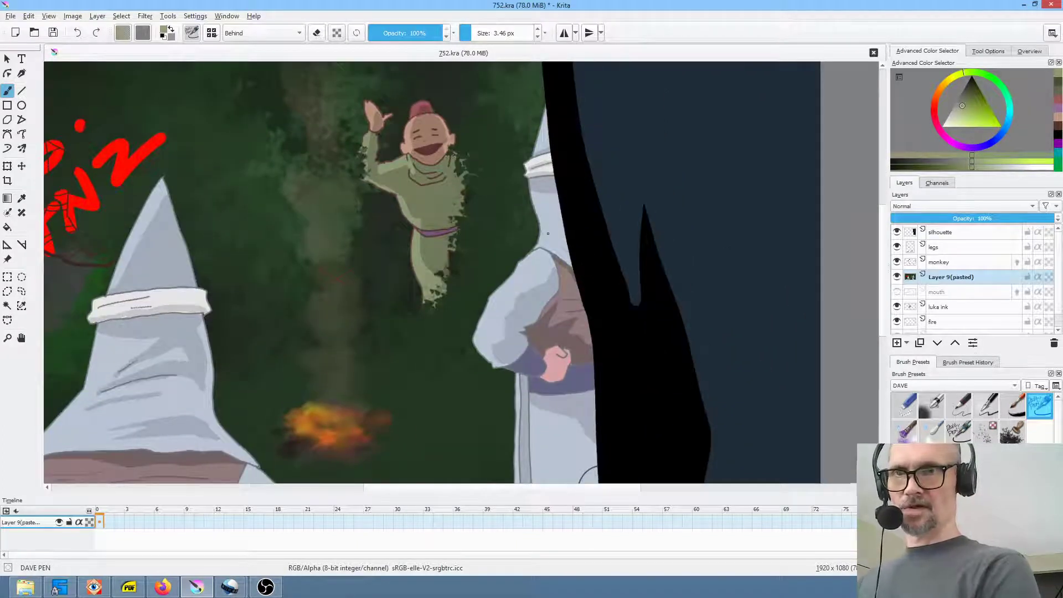
Hide the pasted storyboard layer and make the legs layer active.
left_click(896, 277)
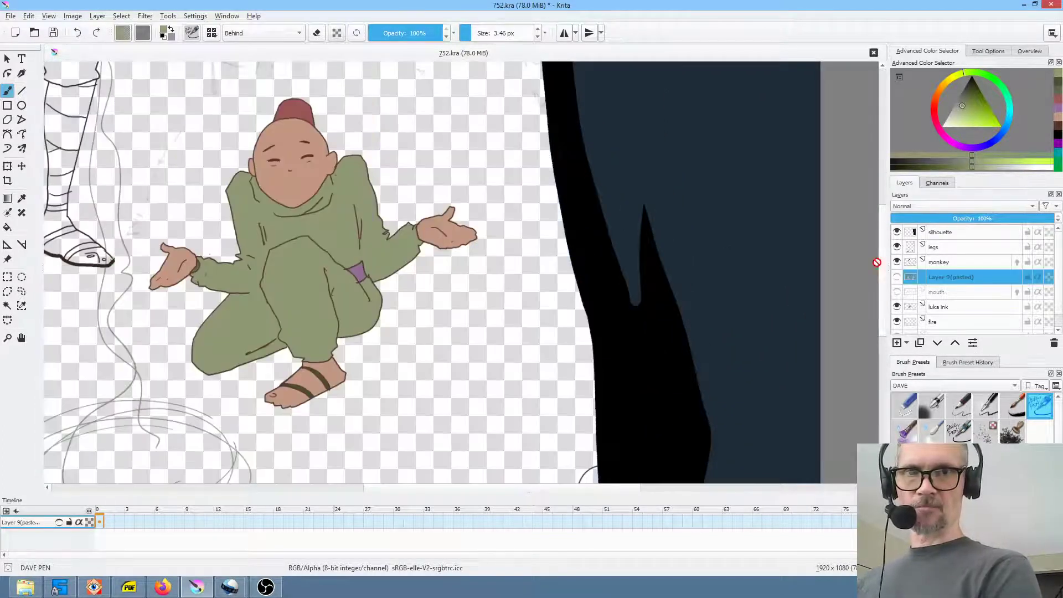
left_click(960, 291)
left_click(961, 249)
left_click_drag(137, 159, 426, 254)
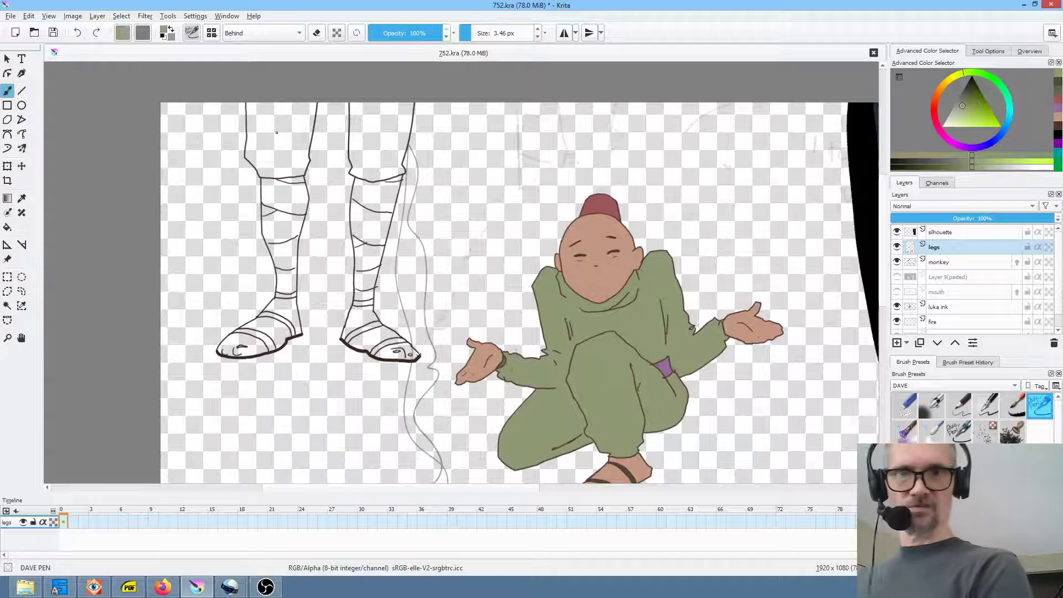
key("f")
left_click(284, 135)
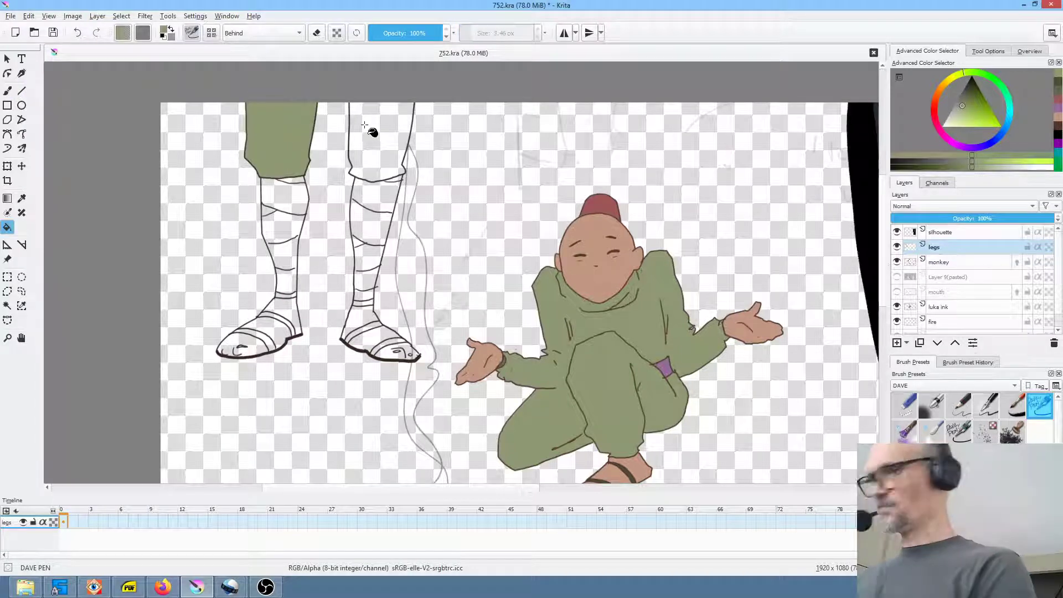
key("ctrl+z")
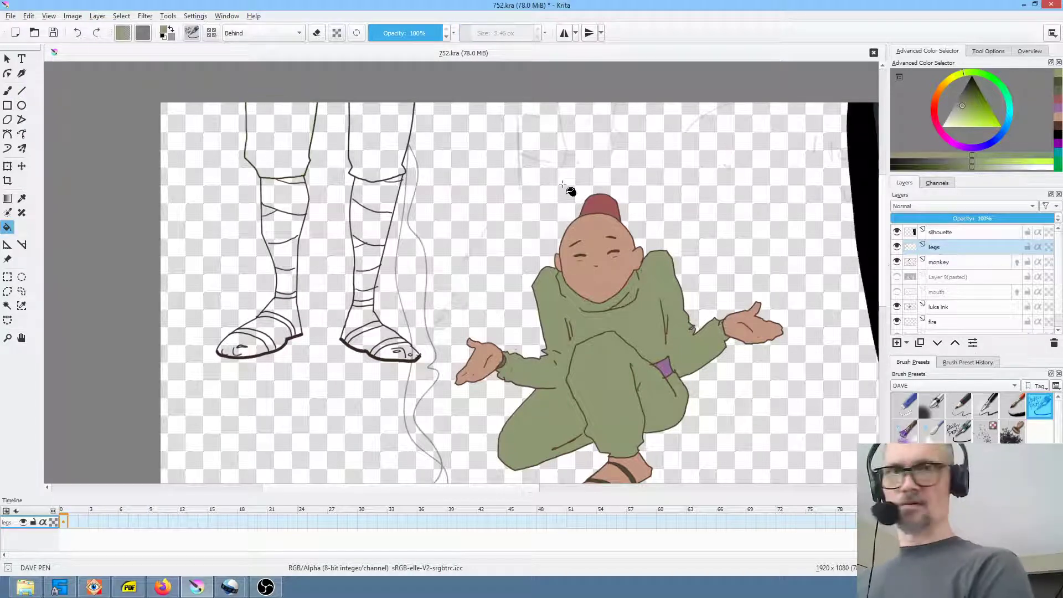
Sample the light blue-grey robe colour from the pasted storyboard layer and fill both trouser legs on the legs layer with it.
left_click(897, 277)
scroll(642, 321, "down", 2)
scroll(687, 311, "up", 1)
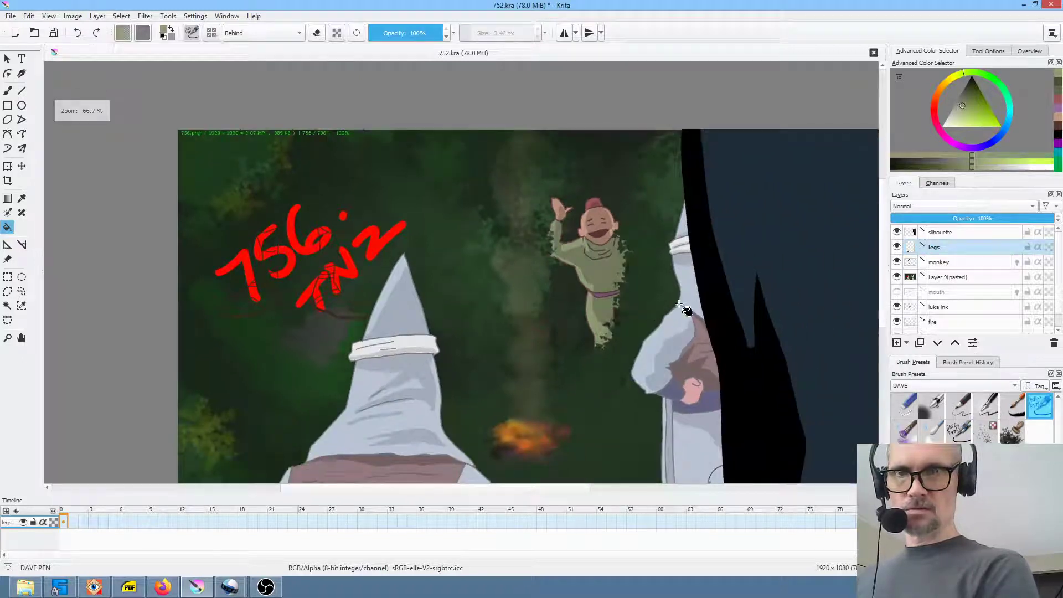
left_click(692, 286, "ctrl")
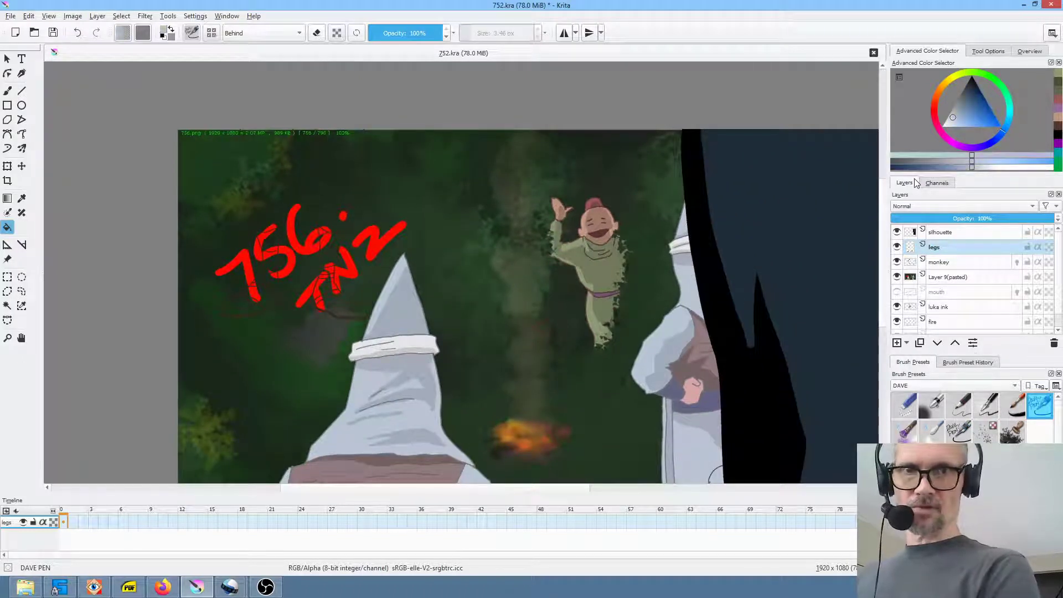
left_click(897, 277)
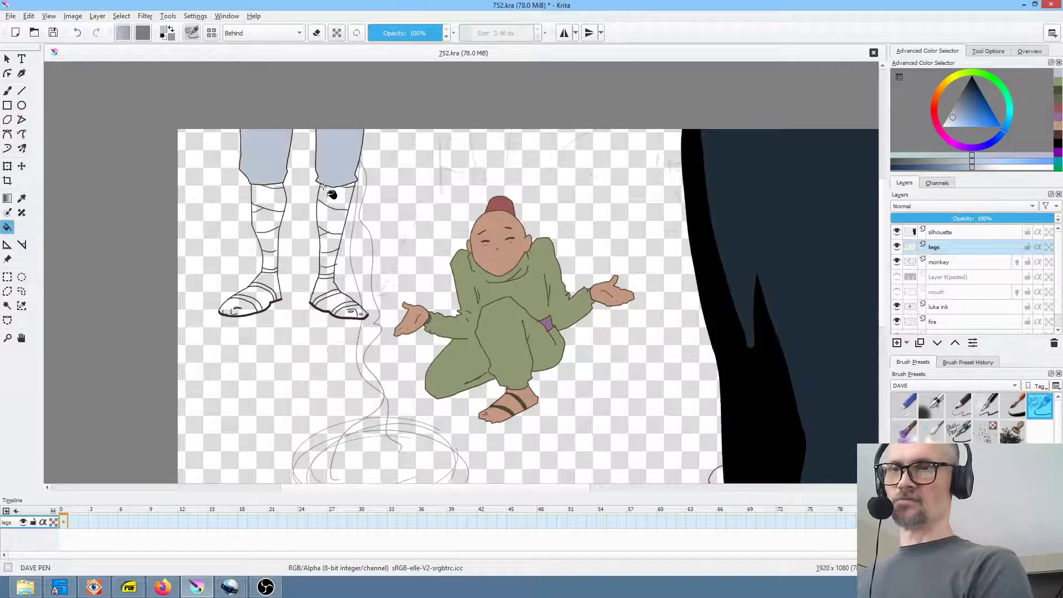
Choose a darker blue-grey and fill the wrappings around both lower legs down to the ankles.
scroll(307, 183, "up", 1)
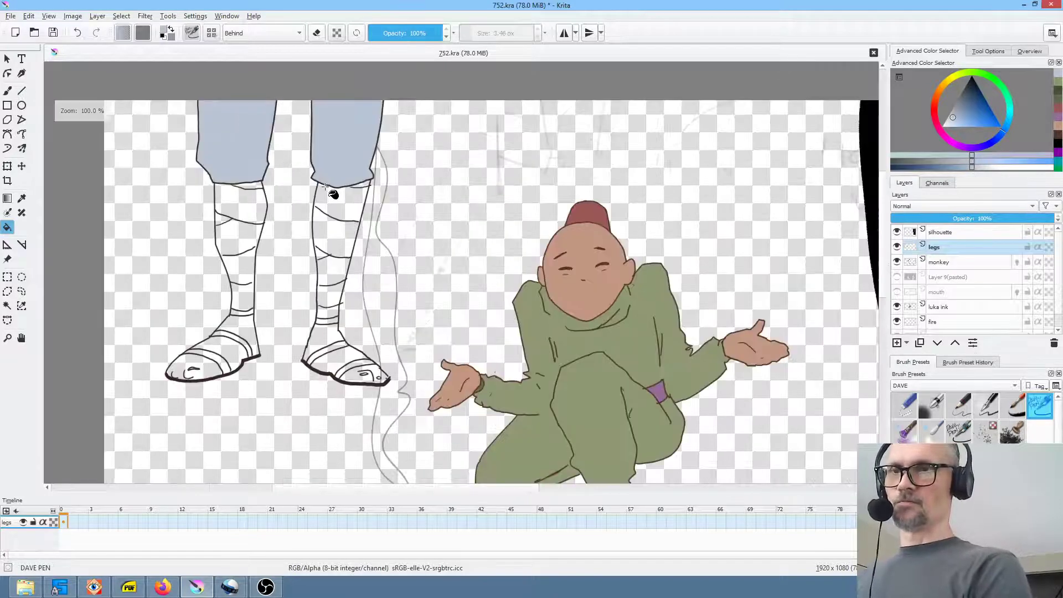
left_click(963, 106)
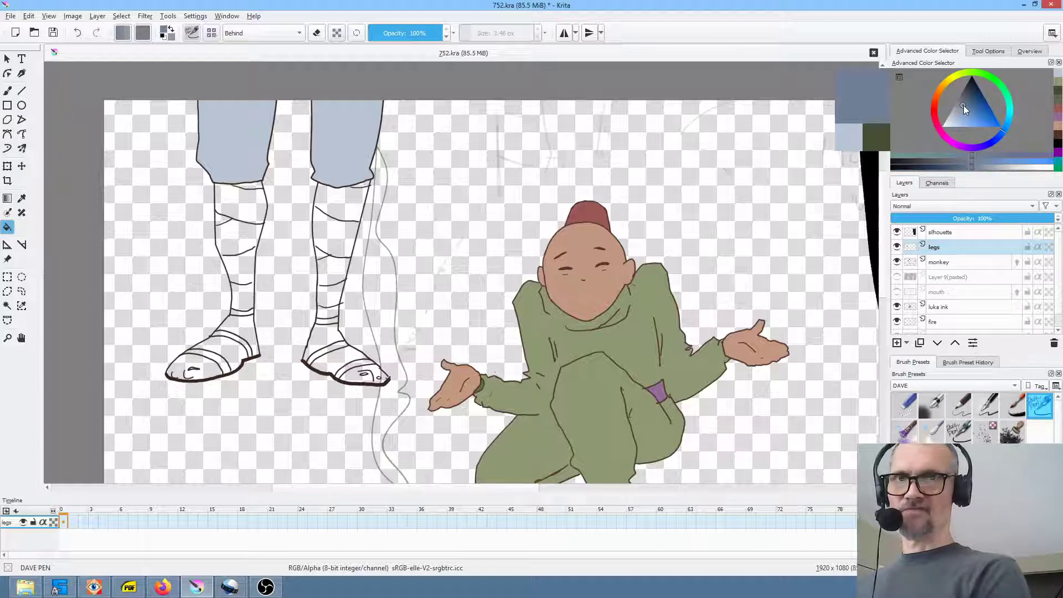
left_click(250, 188)
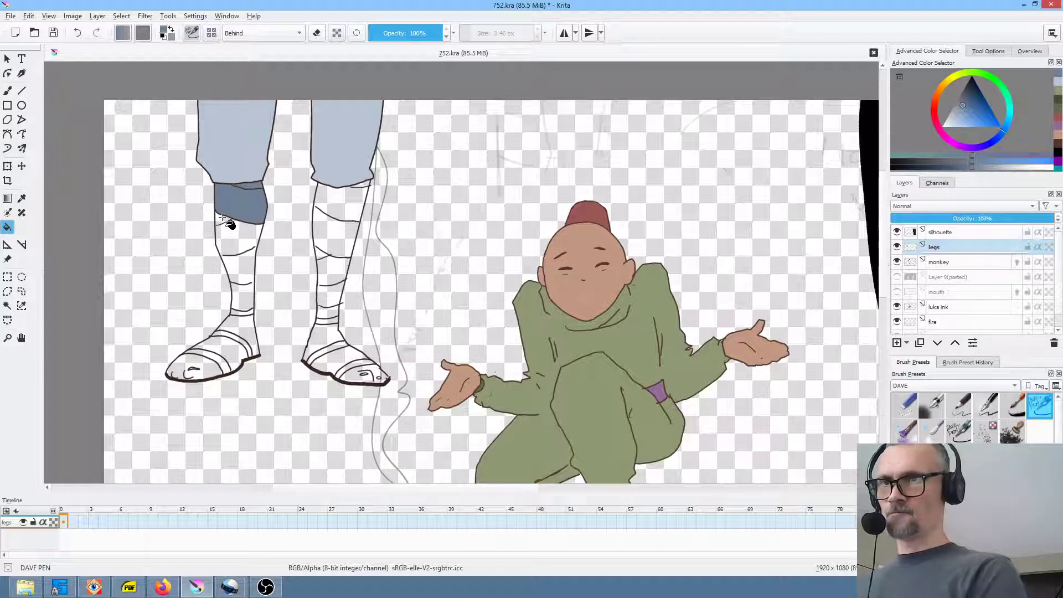
left_click(238, 239)
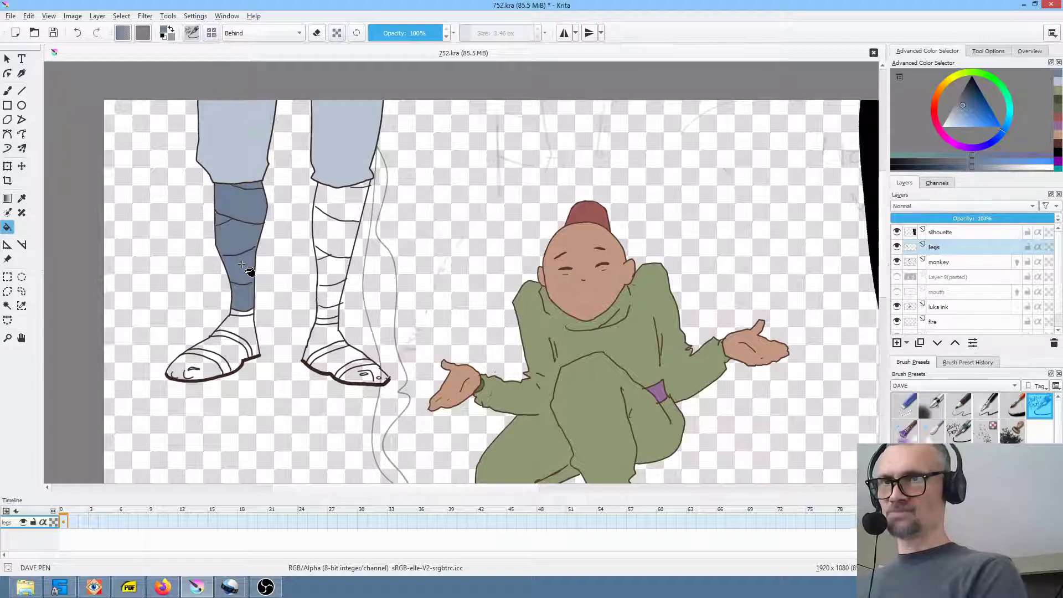
left_click(328, 292)
left_click(331, 256)
left_click(335, 232)
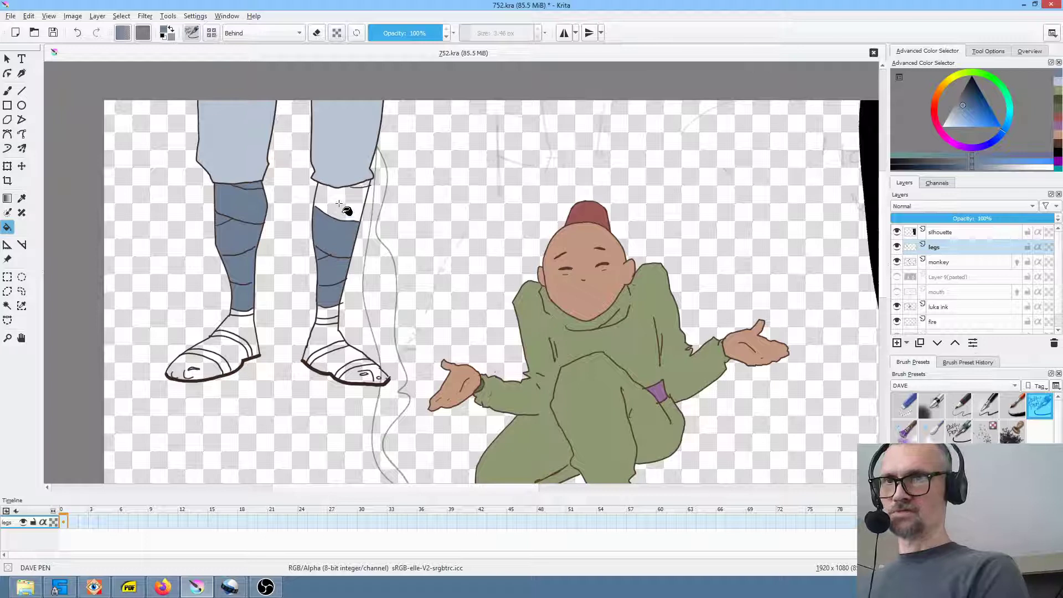
left_click(339, 204)
left_click(362, 187)
left_click(326, 311)
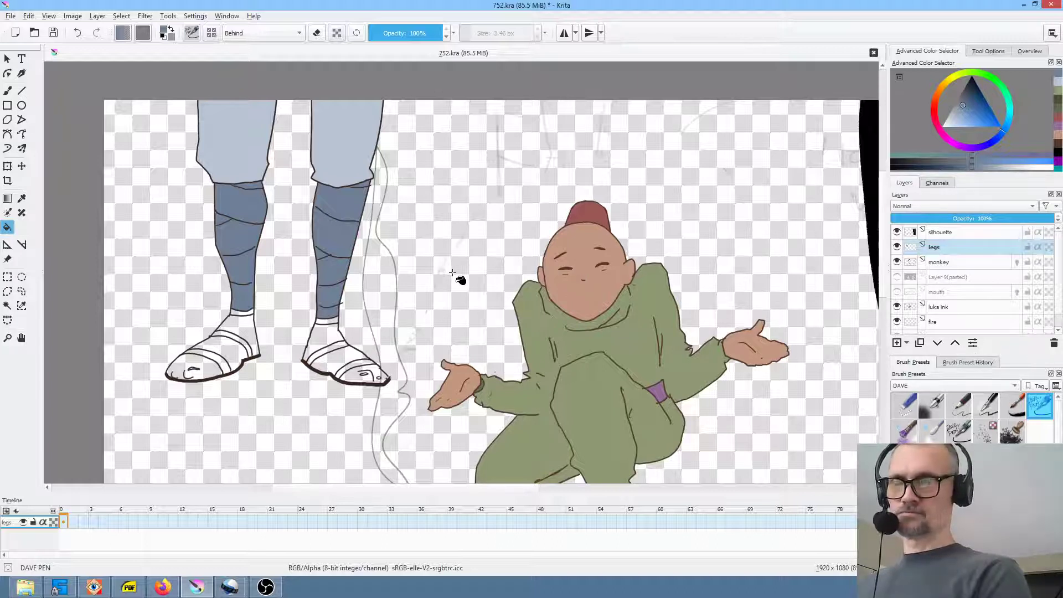
Sample the pink hand colour from the pasted storyboard layer, lighten it slightly and hide that layer again.
left_click(937, 278)
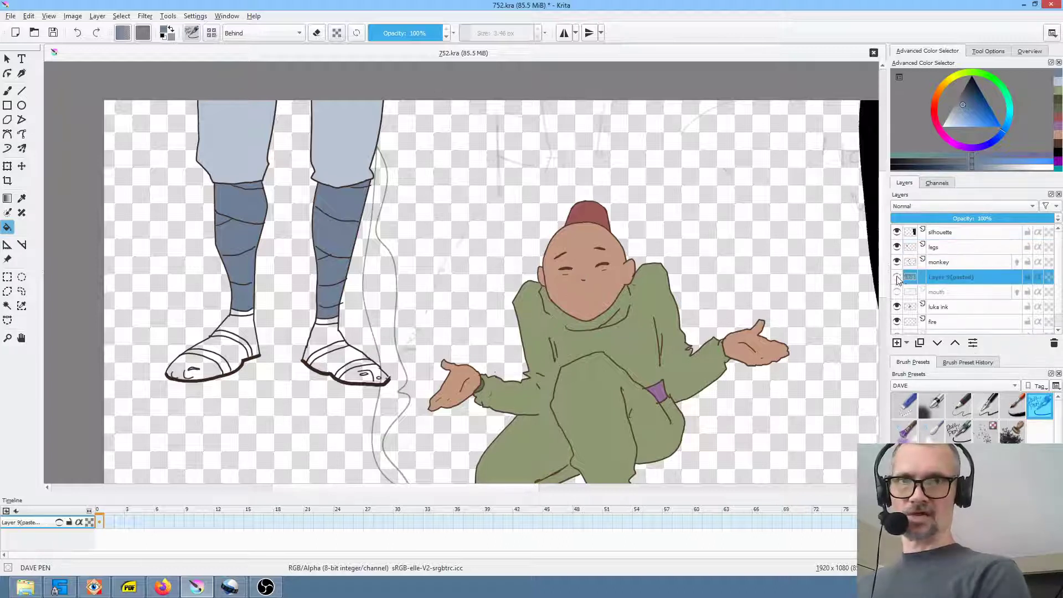
left_click(897, 277)
scroll(645, 381, "up", 3)
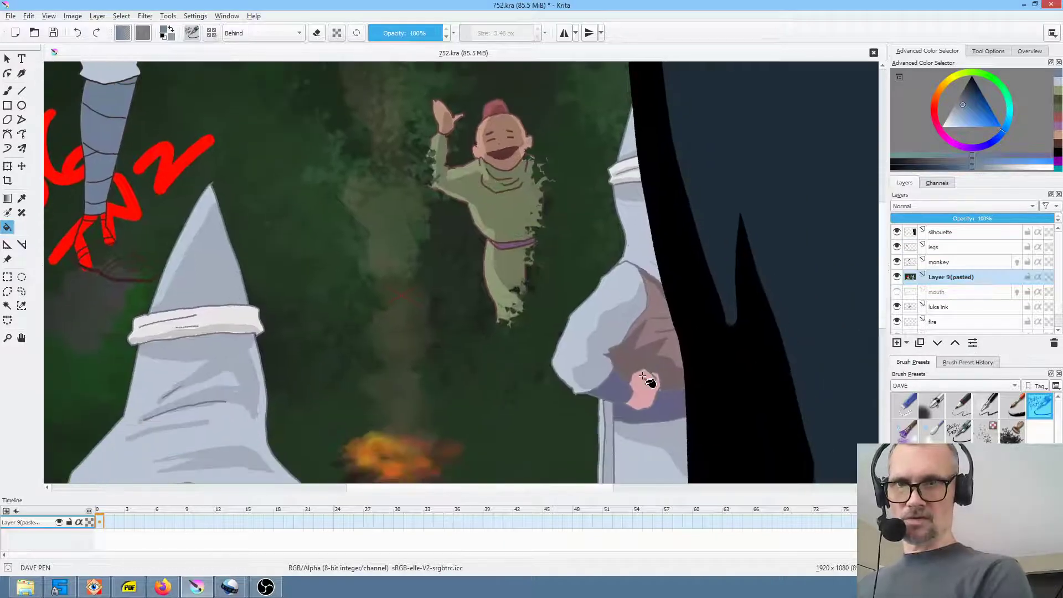
left_click(648, 389, "ctrl")
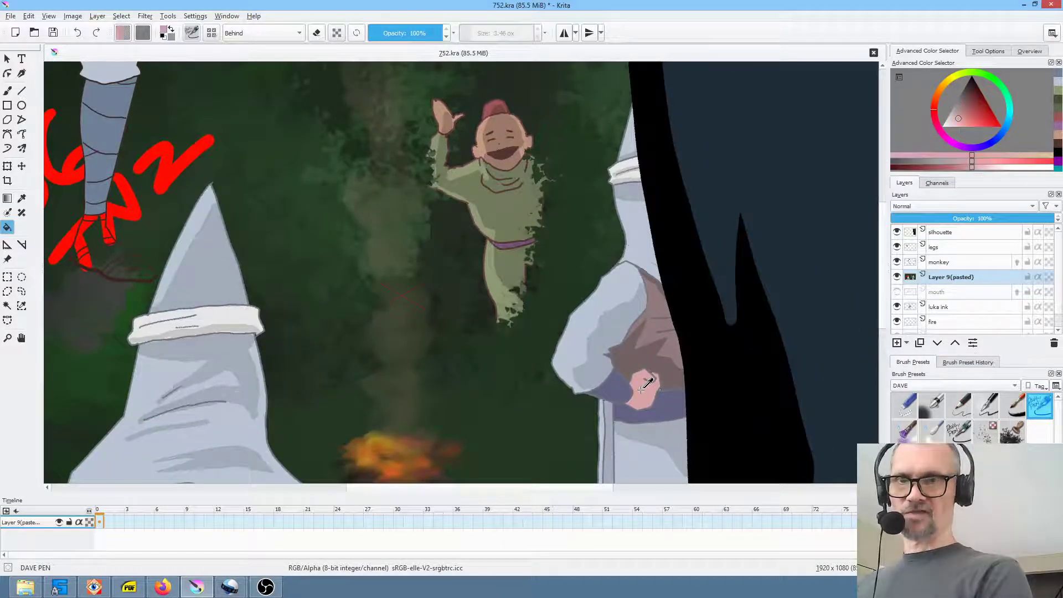
left_click_drag(664, 403, 615, 222)
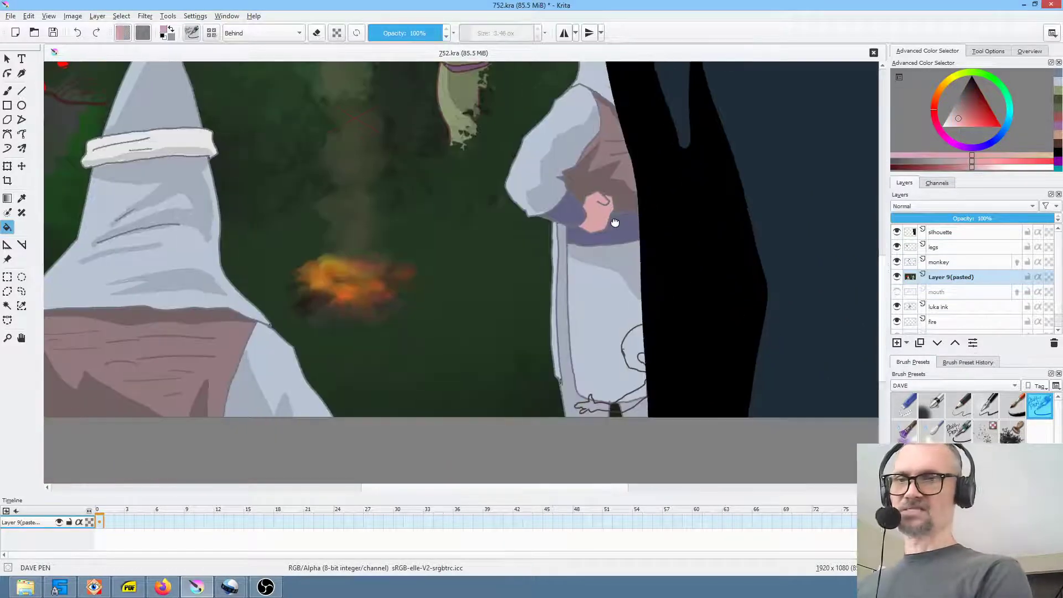
left_click(953, 122)
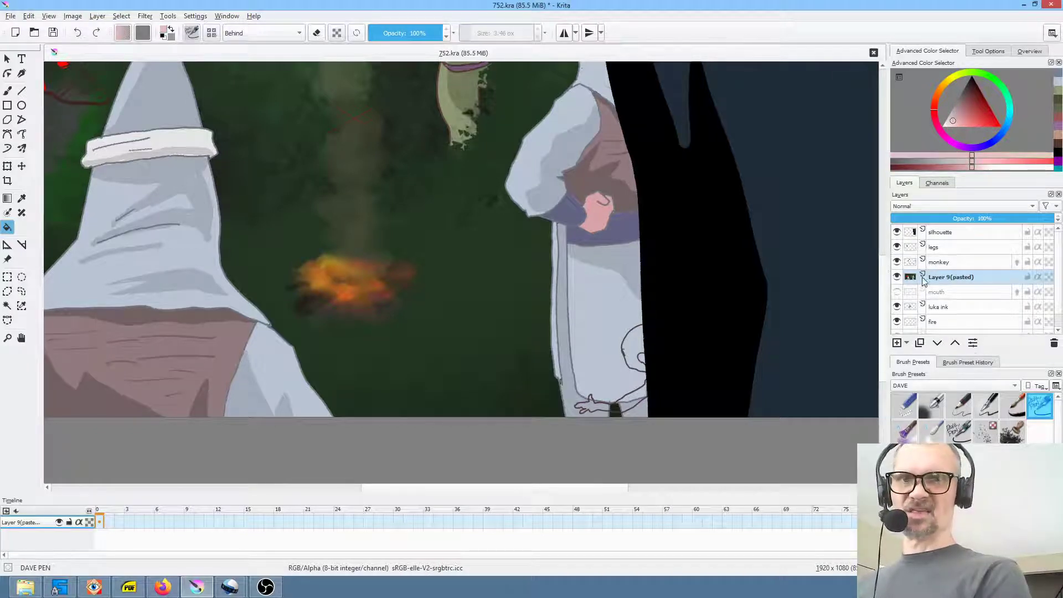
left_click(897, 277)
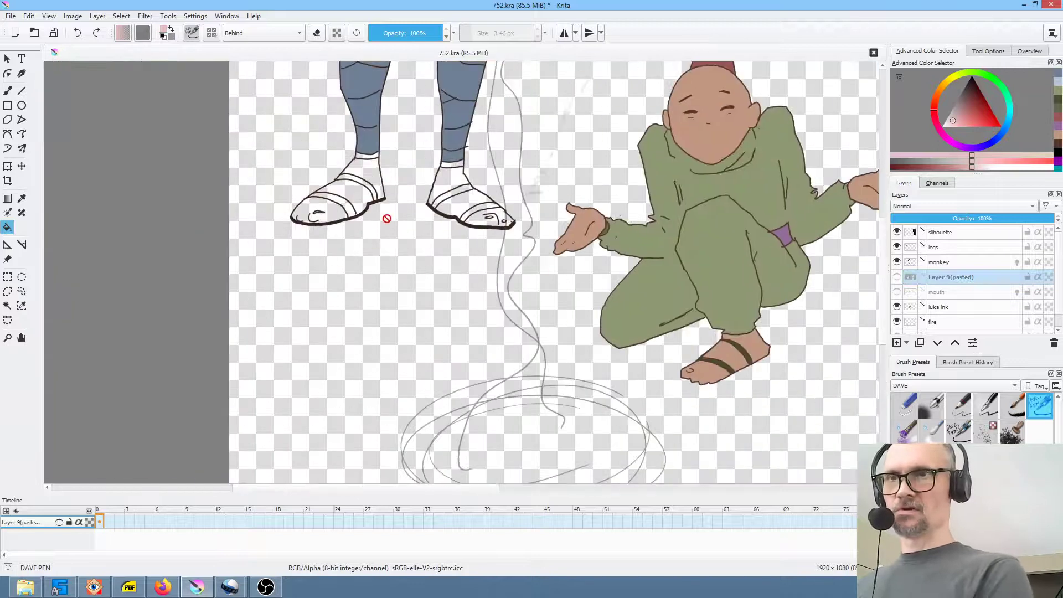
Fill the skin areas of both sandalled feet on the legs layer with the light pink, leaving the straps empty.
left_click(985, 248)
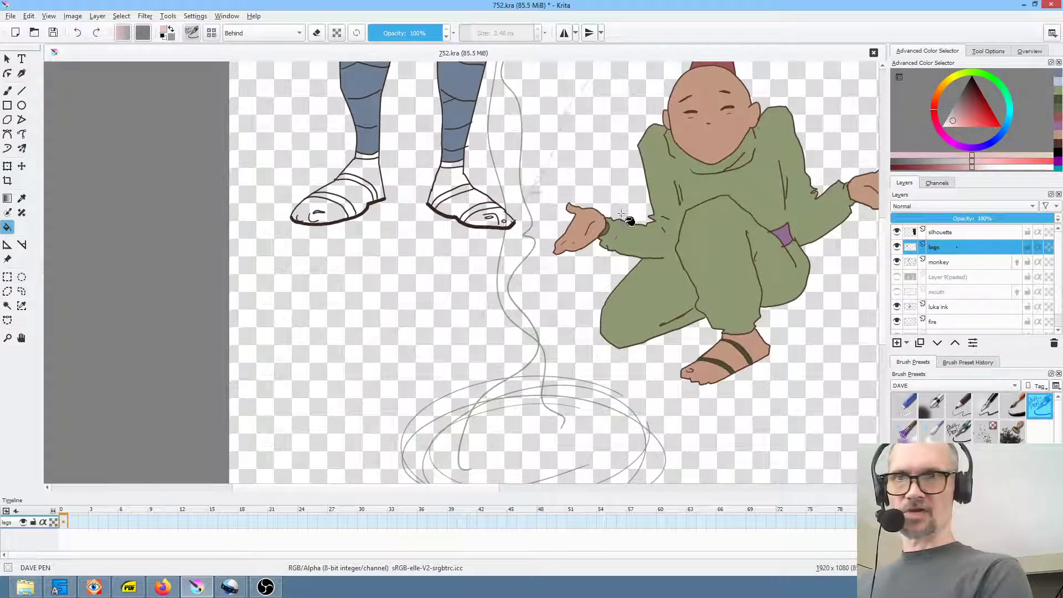
left_click(455, 186)
left_click(470, 207)
left_click(486, 217)
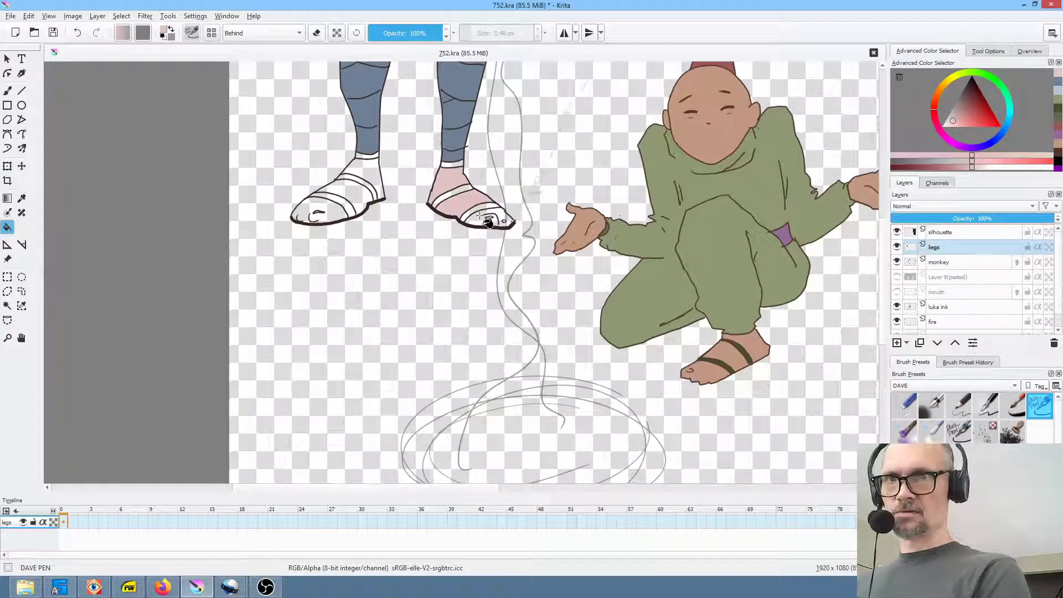
left_click(370, 182)
left_click(338, 207)
left_click(330, 208)
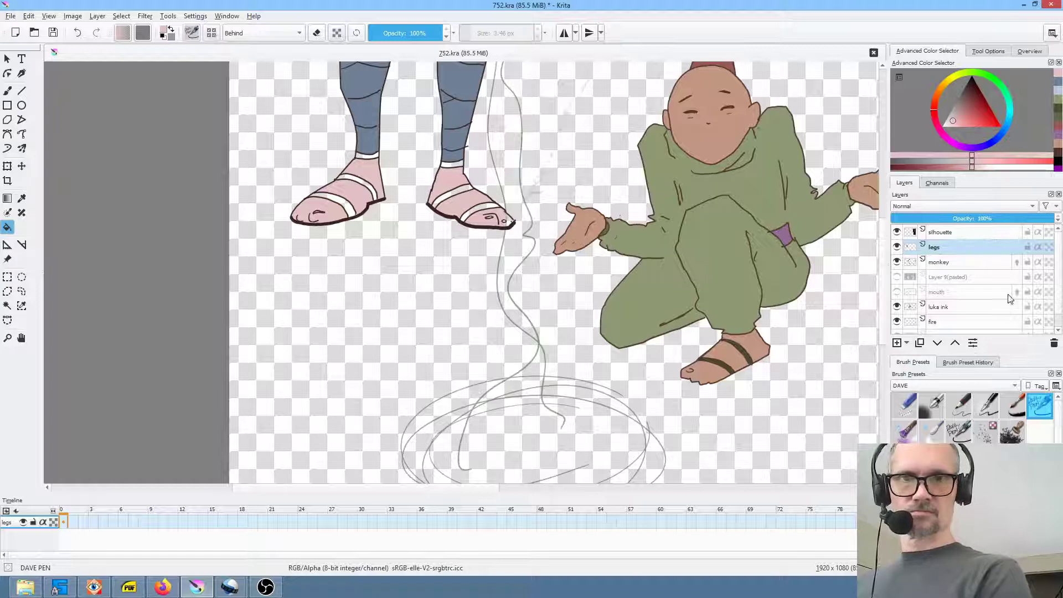
Hide the fire layer and colour the remaining unpainted toe tip and toenails of the right-hand foot pink.
left_click(897, 326)
scroll(531, 214, "up", 4)
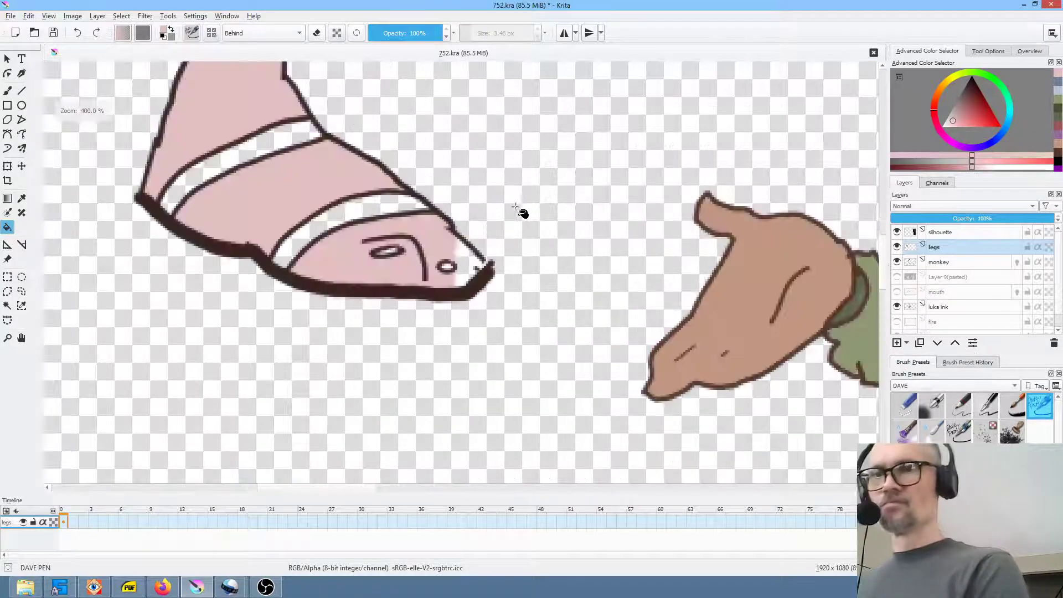
left_click(466, 256)
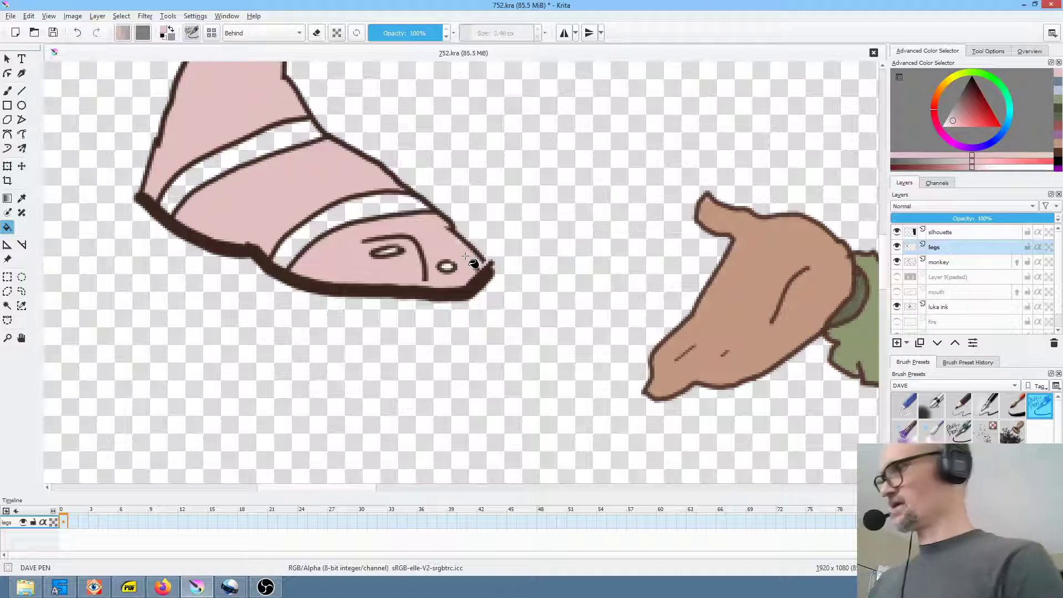
key("b")
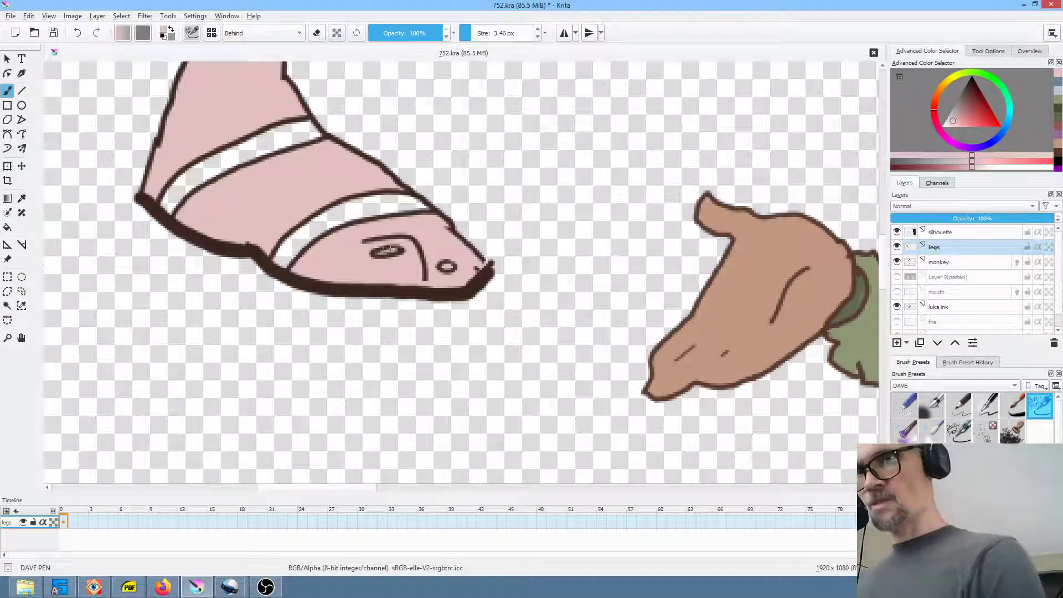
Paint the ankle band and sandal straps of the left-hand foot very dark reddish brown with a 13.64 px brush.
scroll(399, 240, "down", 4)
scroll(387, 242, "up", 1)
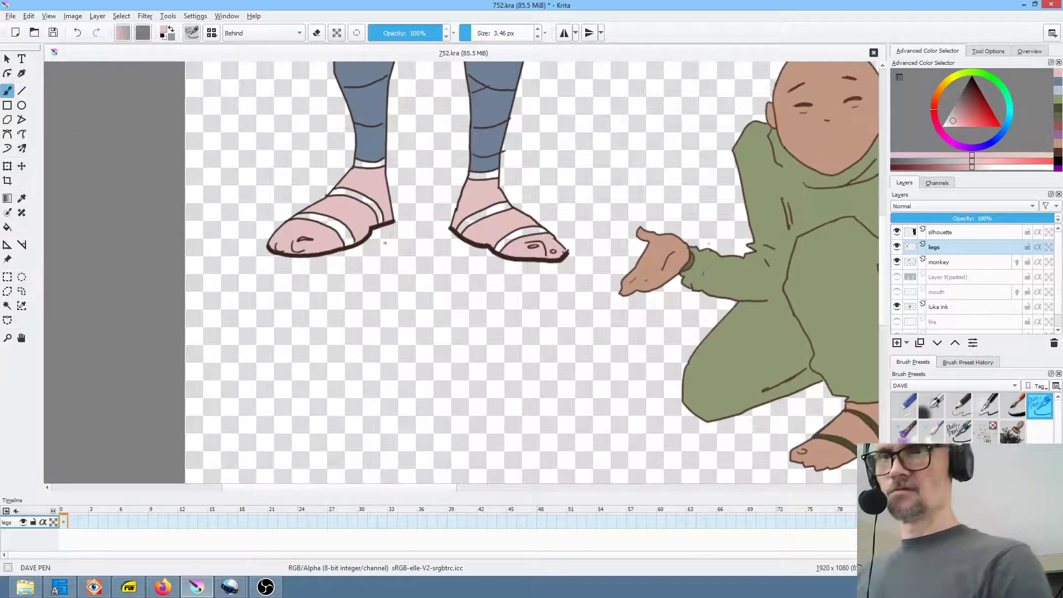
left_click_drag(385, 242, 351, 282)
left_click_drag(966, 100, 965, 88)
key("bracketright")
key("bracketright")
key("bracketright")
key("bracketright")
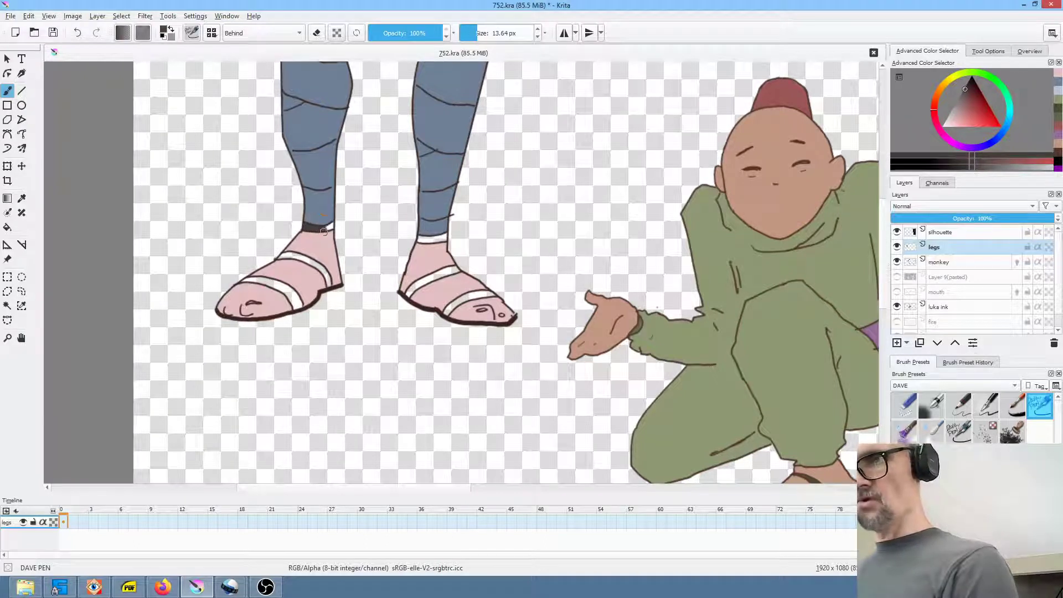
mouse_move(304, 247)
left_mouse_down()
mouse_move(246, 284)
mouse_move(276, 292)
mouse_move(254, 307)
mouse_move(301, 296)
mouse_move(296, 307)
mouse_move(332, 285)
mouse_move(313, 258)
mouse_move(327, 270)
mouse_move(260, 287)
left_mouse_up()
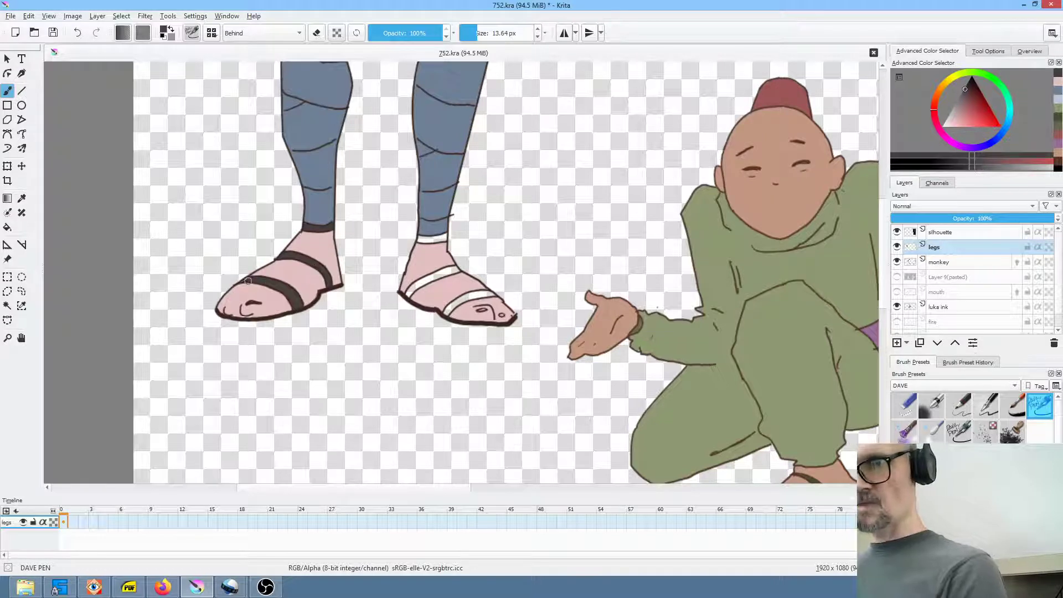
Paint the ankle band and sandal straps of the right-hand foot in the same dark colour and save the document.
left_click_drag(427, 243, 447, 240)
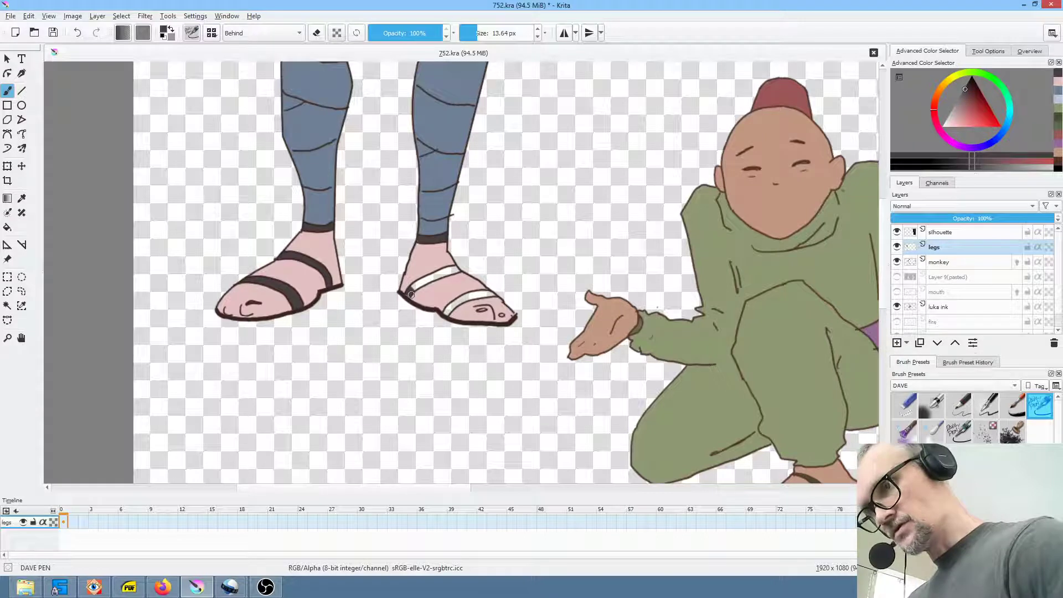
mouse_move(469, 298)
left_mouse_down()
mouse_move(493, 294)
mouse_move(477, 292)
left_mouse_up()
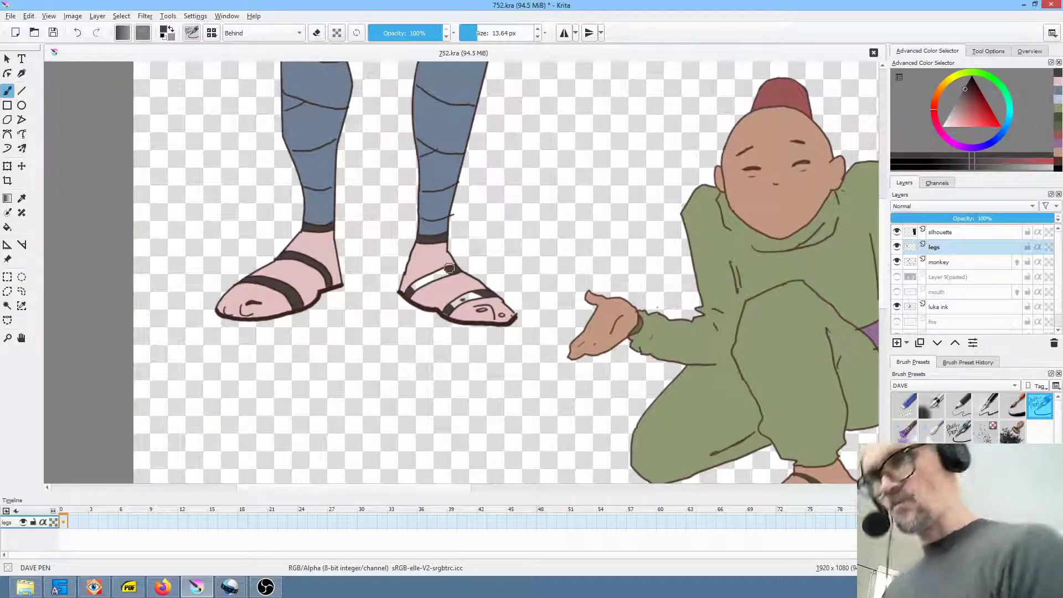
left_click_drag(443, 271, 480, 294)
scroll(534, 247, "down", 3)
left_click_drag(533, 268, 303, 239)
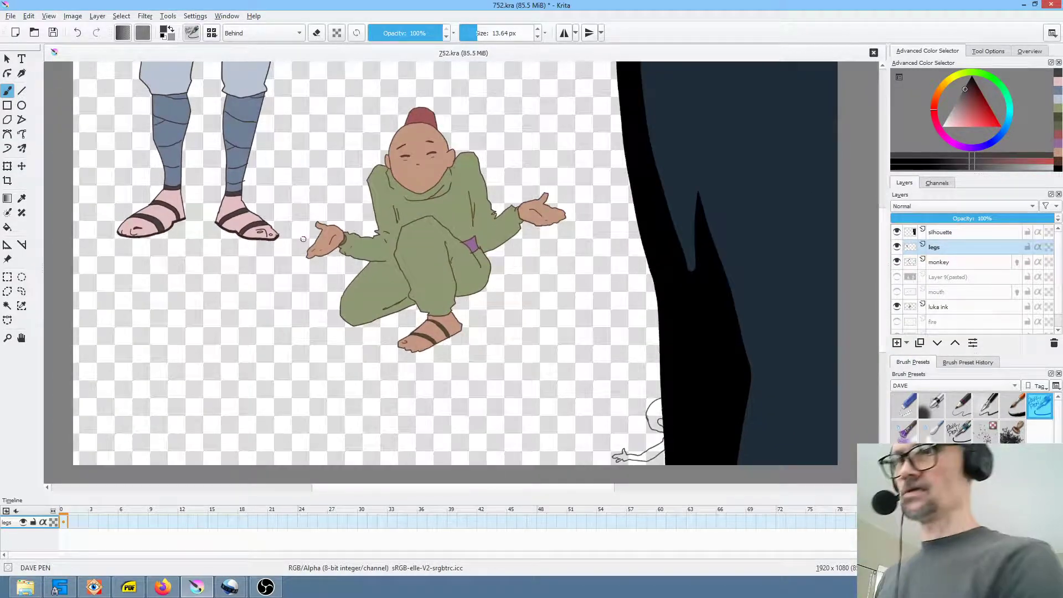
left_click(55, 33)
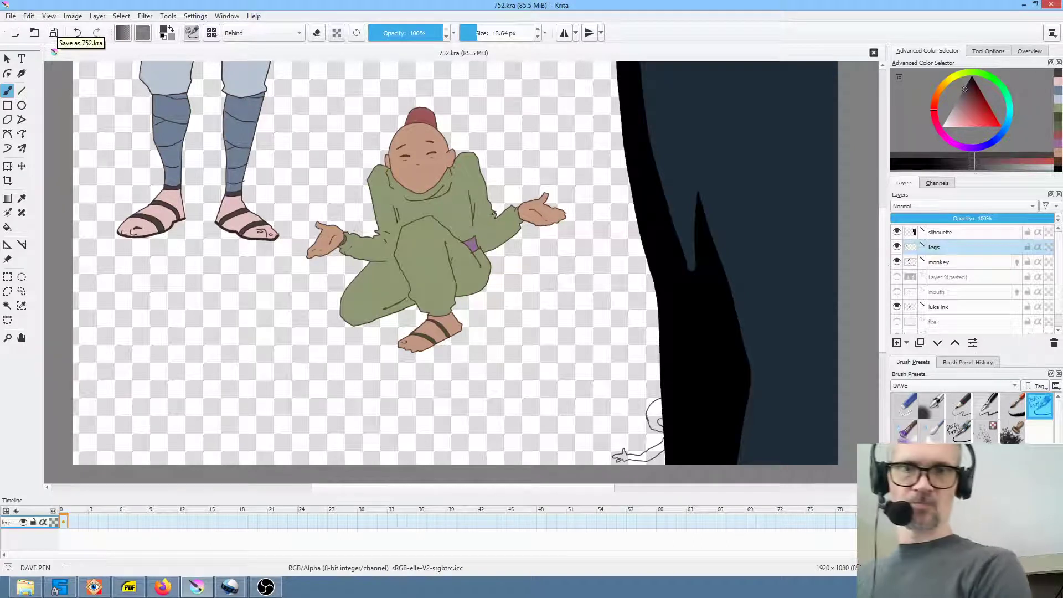
Delete the pasted storyboard layer from the document and save the file.
left_click(897, 278)
left_click(959, 290)
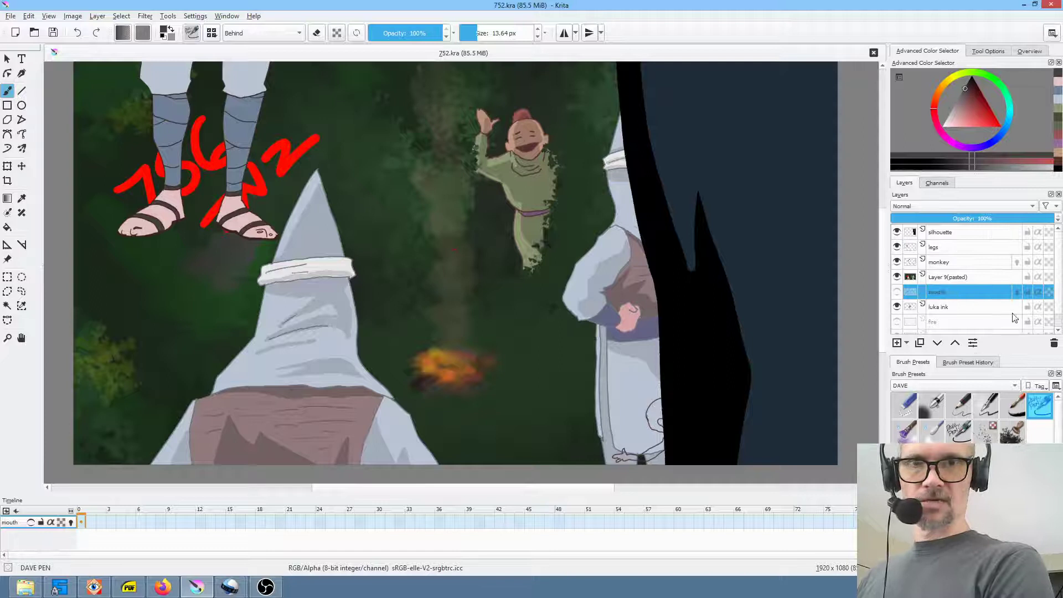
left_click(981, 279)
left_click(1054, 344)
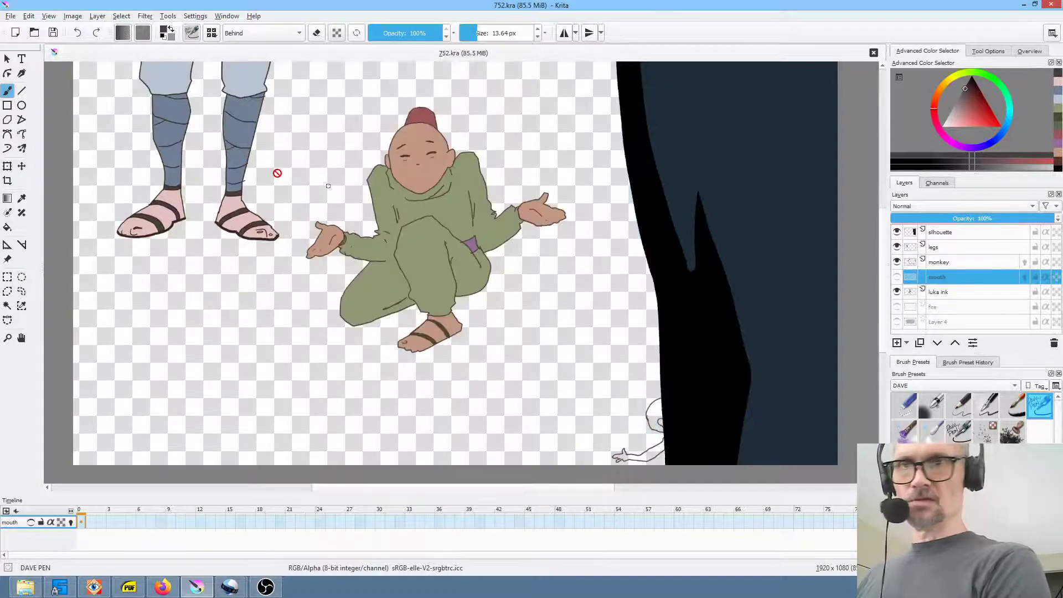
left_click(54, 33)
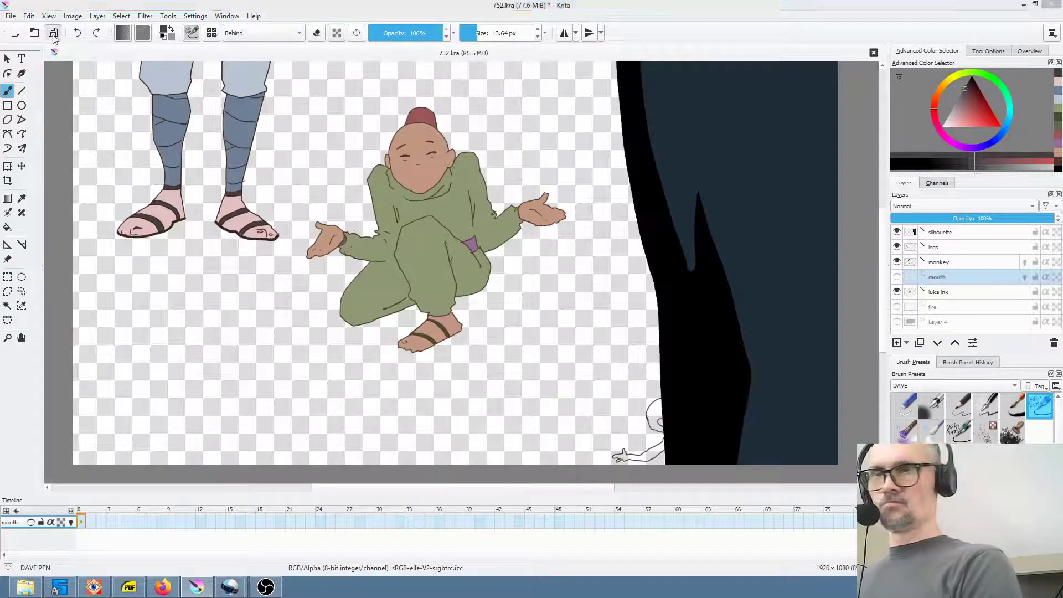
Bring the monkey colour key from the characters folder in FastStone Image Viewer into the Krita document as a new layer and hide that layer.
left_click(95, 587)
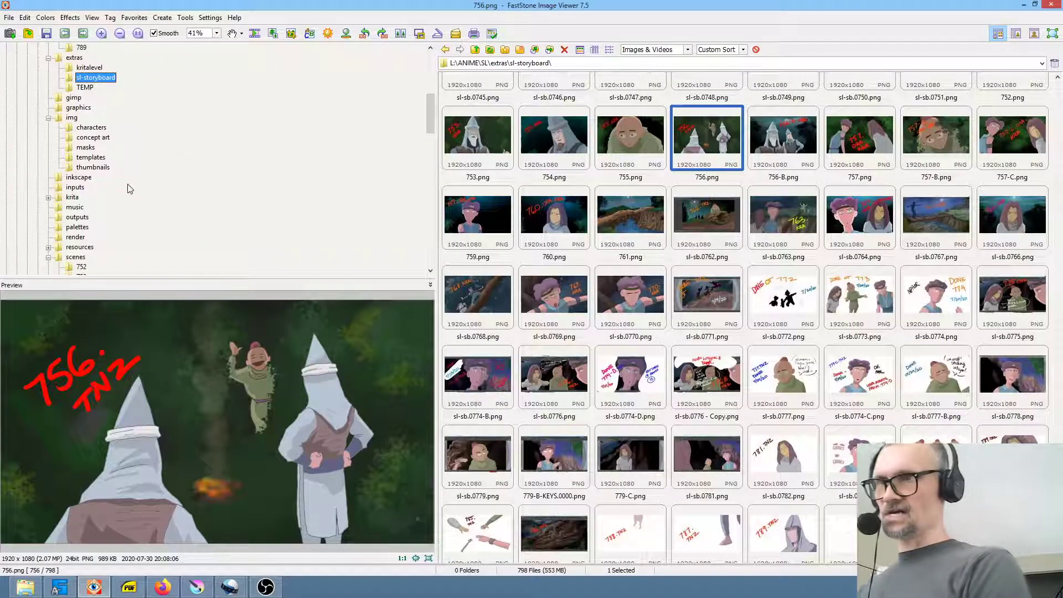
left_click(92, 127)
left_click_drag(767, 108, 418, 346)
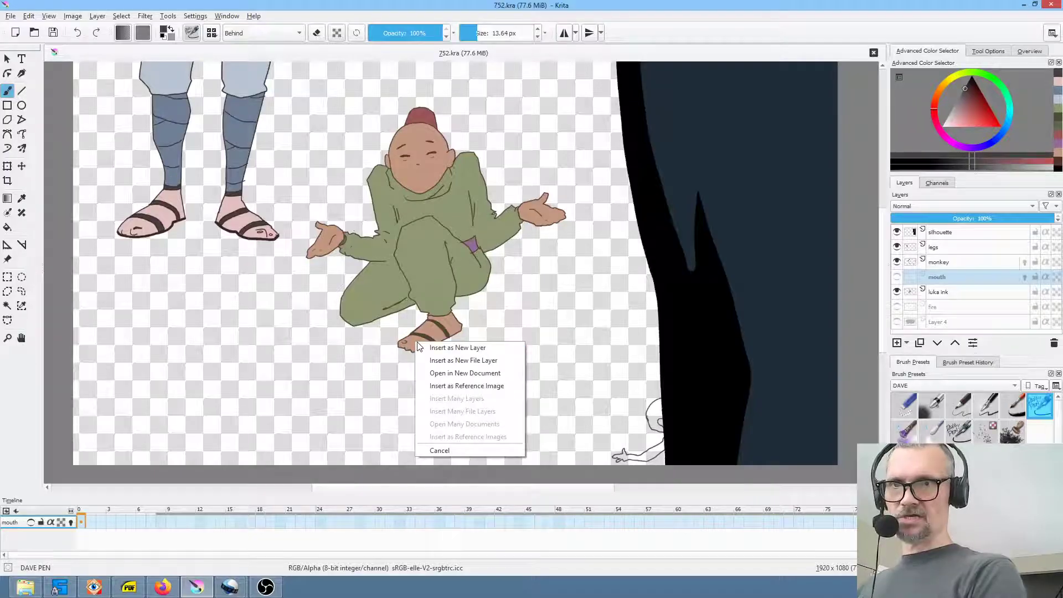
left_click(443, 348)
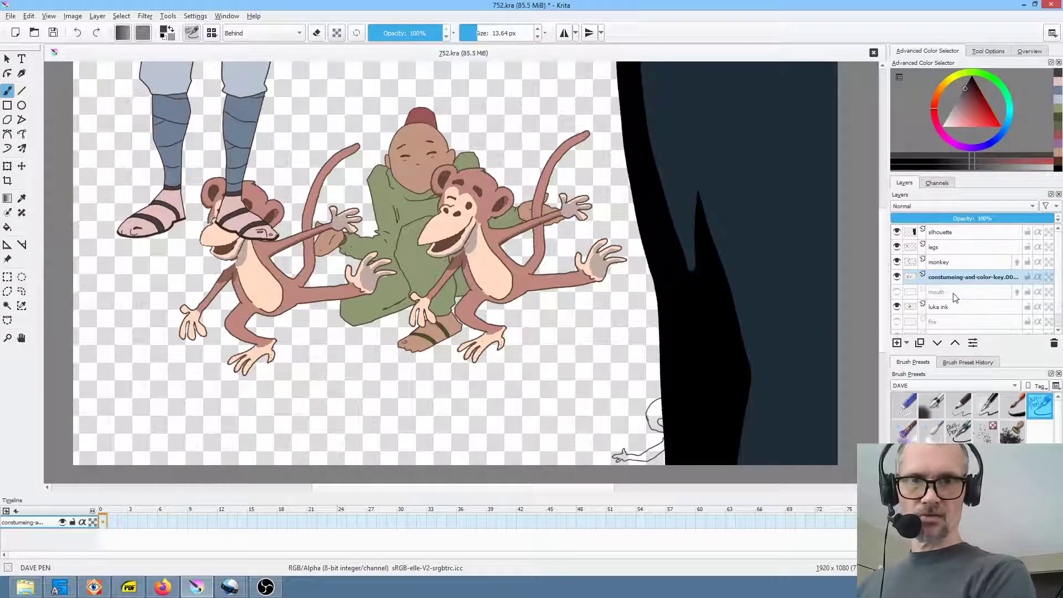
left_click(897, 277)
Isolate the monkey layer, try a dark flood fill on its frame 0 outline and undo that fill.
left_click(966, 262)
left_click_drag(602, 355, 576, 321)
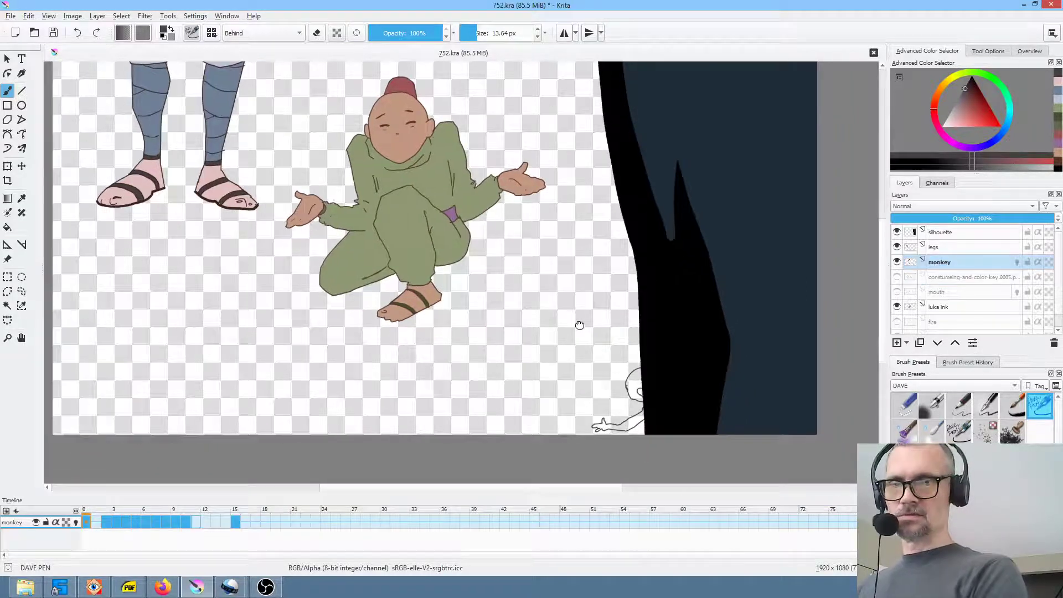
key("shift+i")
scroll(694, 360, "down", 1)
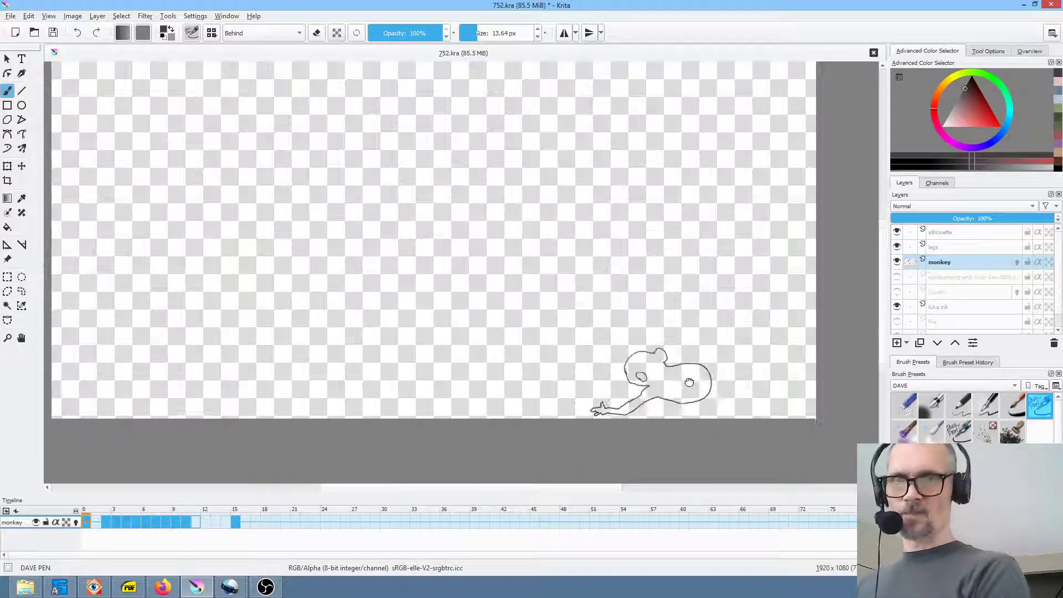
scroll(695, 360, "right", 2)
scroll(662, 286, "down", 2)
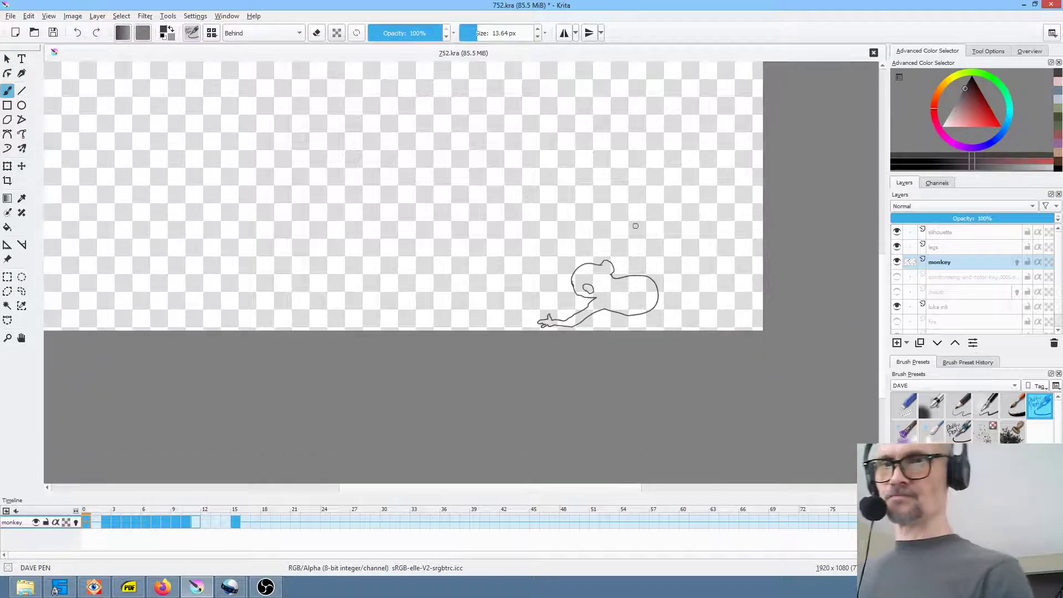
key("f")
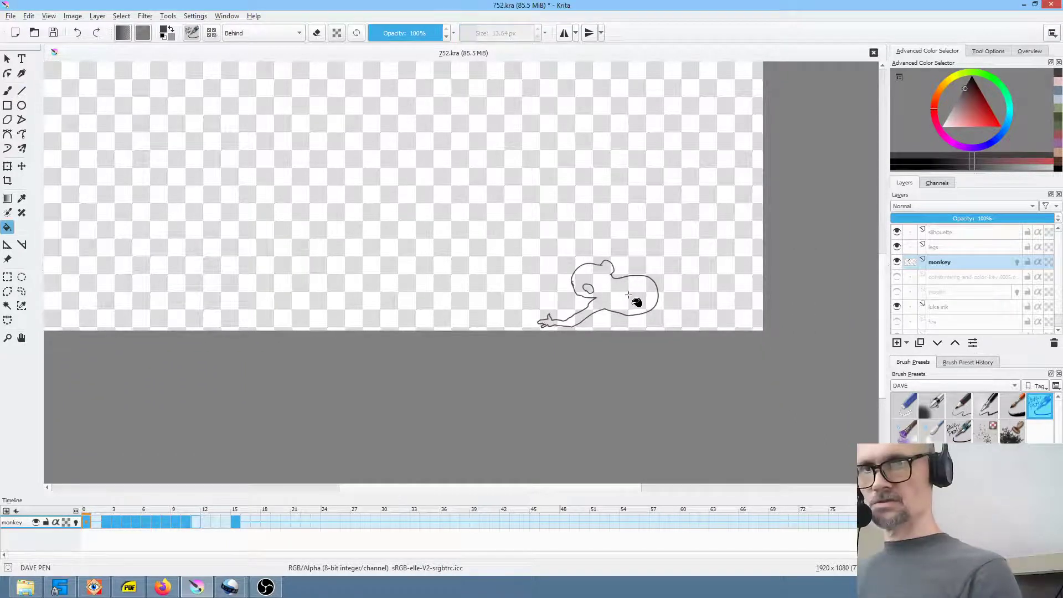
left_click(640, 289)
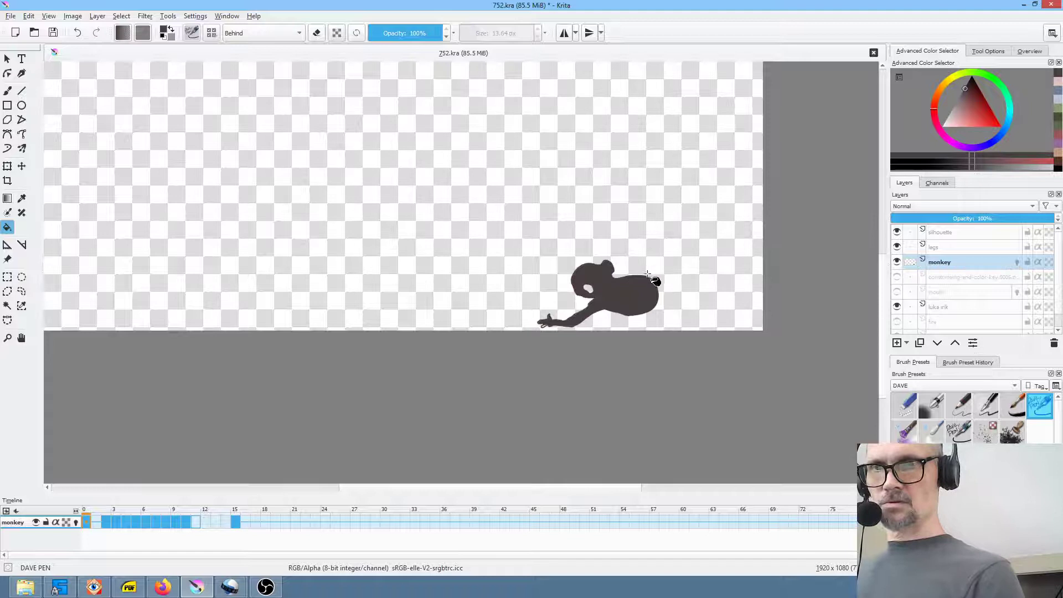
key("ctrl+z")
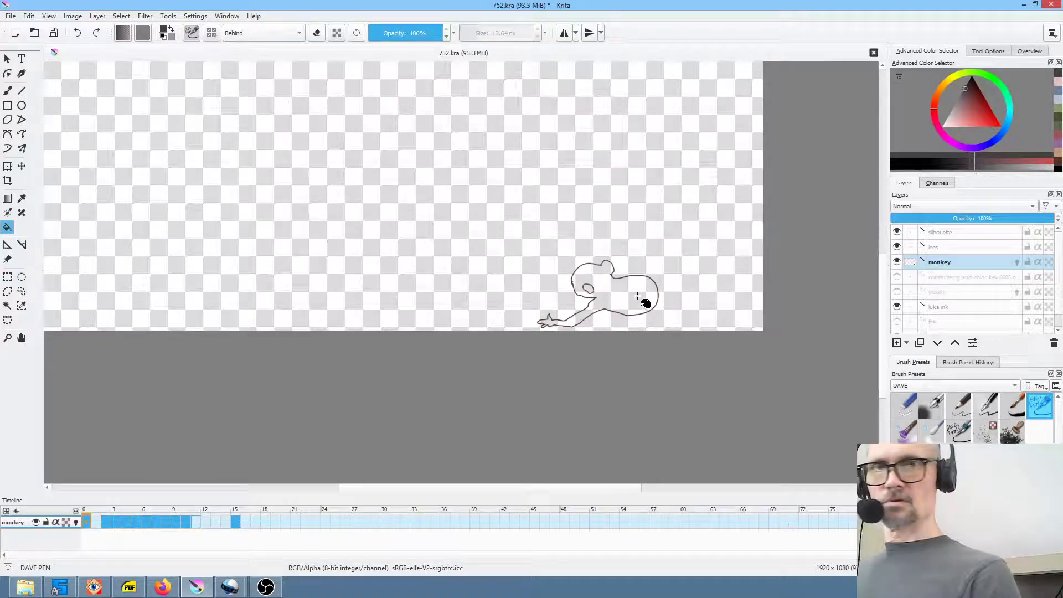
Show the colour key layer and sample the monkey's reddish-brown fur colour from it.
left_click(897, 276)
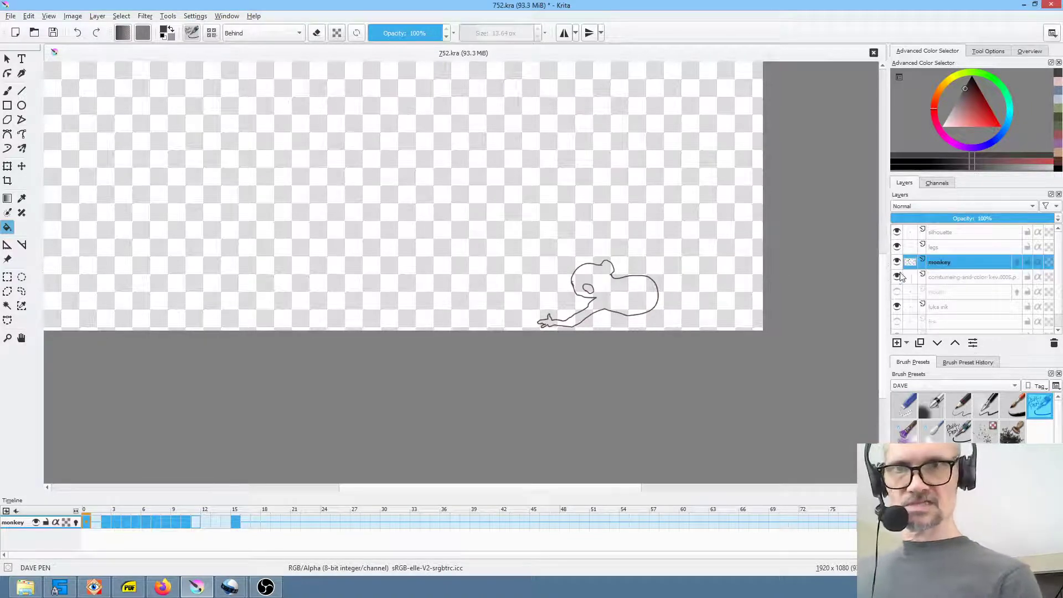
left_click(971, 278)
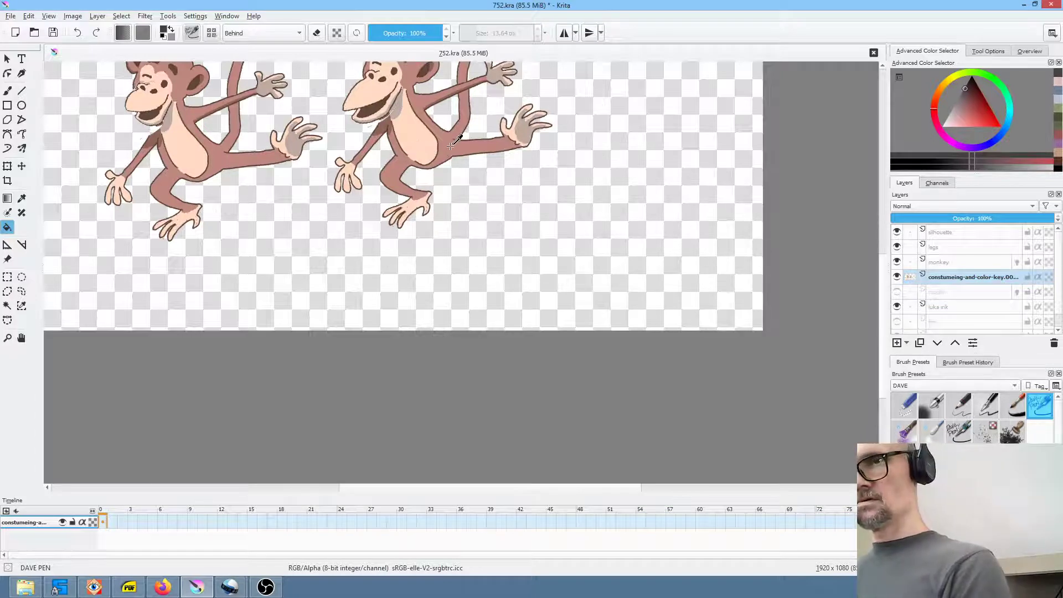
left_click(451, 145, "ctrl")
left_click(421, 148, "ctrl")
left_click(451, 145, "ctrl")
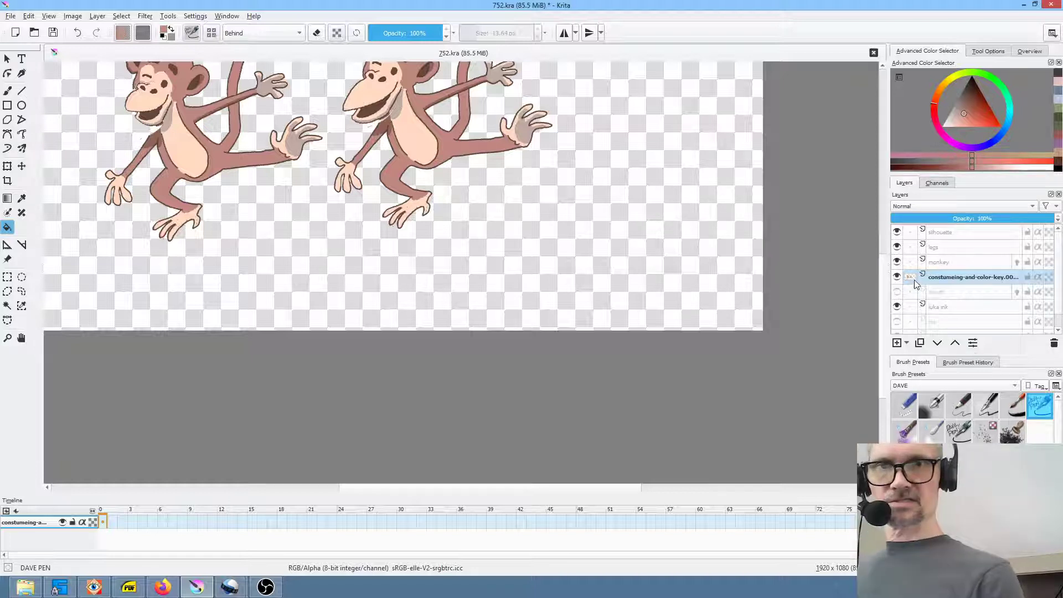
Fill the monkey outline on frame 0 of the monkey layer with the sampled reddish brown.
left_click(964, 262)
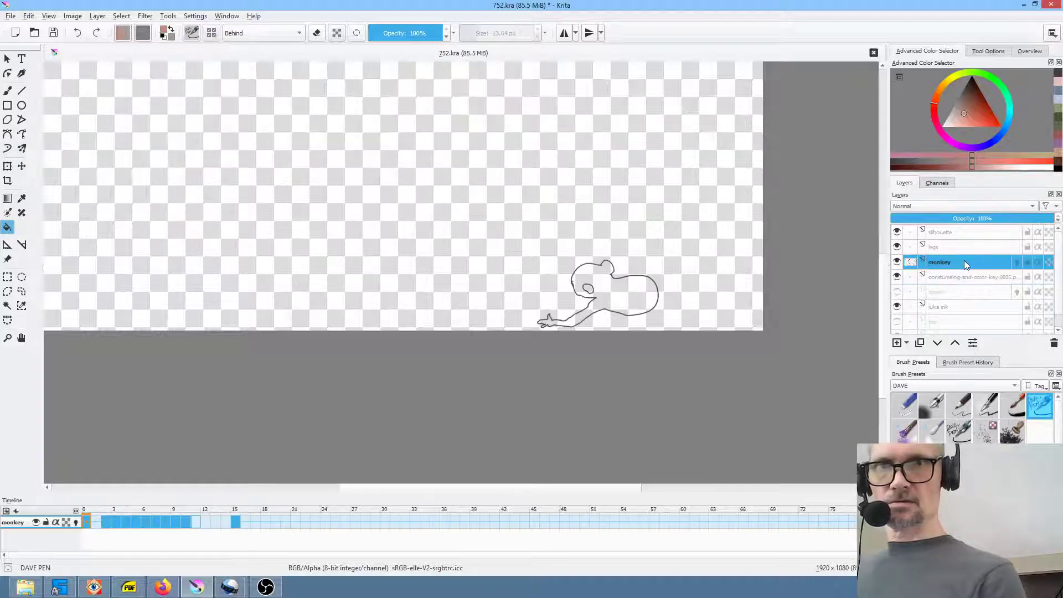
left_click(642, 291)
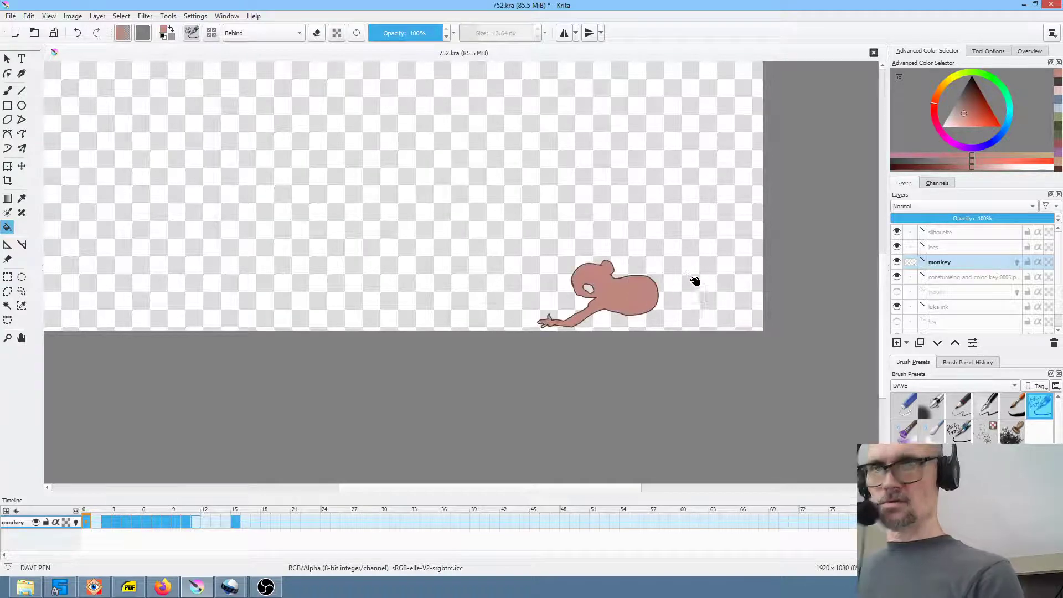
key("ctrl+z")
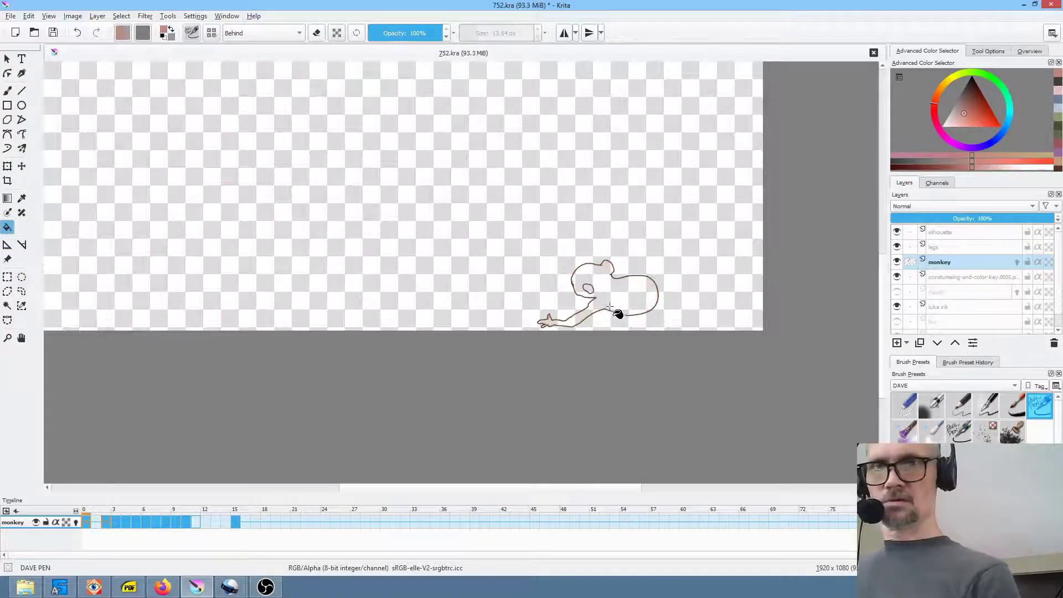
left_click(638, 299)
key("ctrl+z")
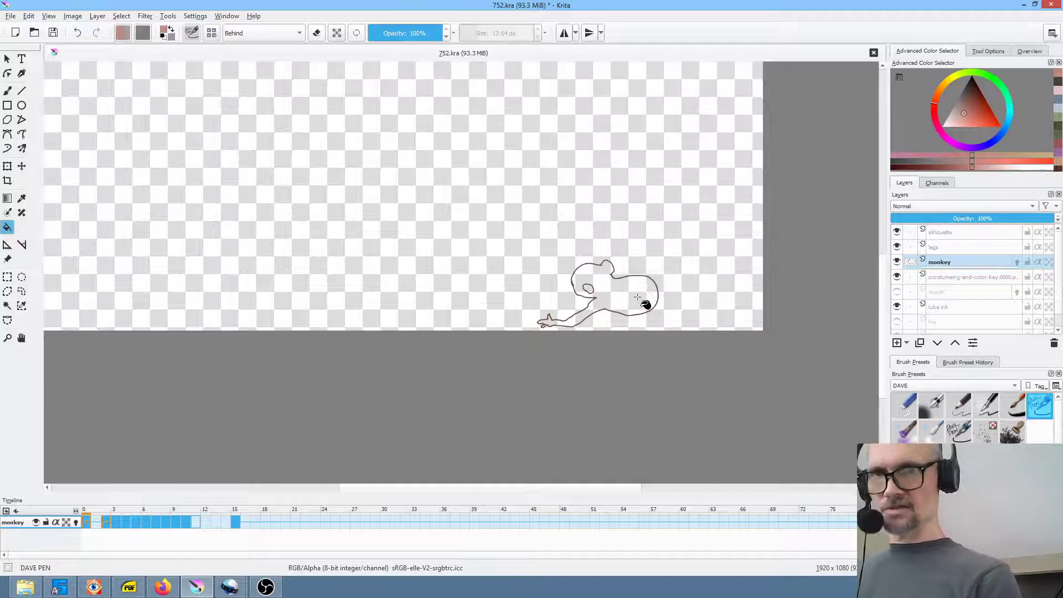
left_click(637, 297)
Fill the monkey with the same reddish brown on frames 3 to 6.
key("period")
key("period")
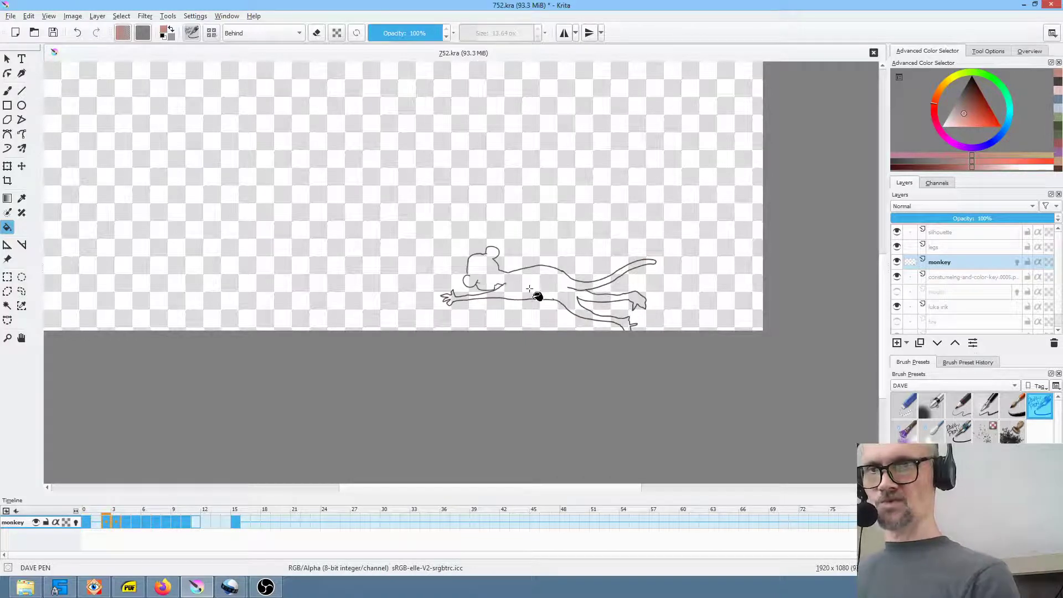
left_click(540, 283)
key("period")
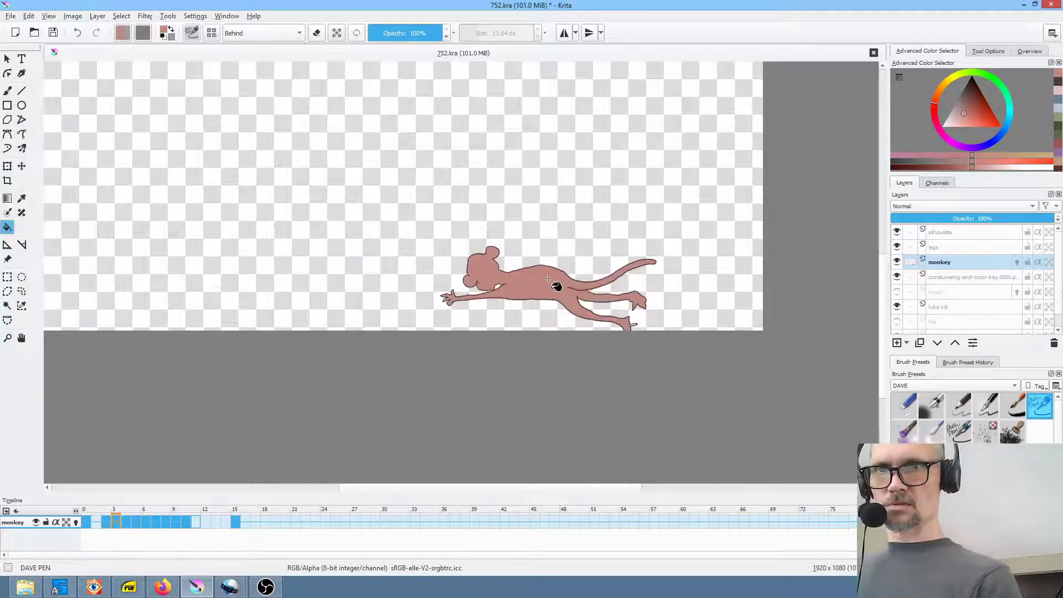
key("period")
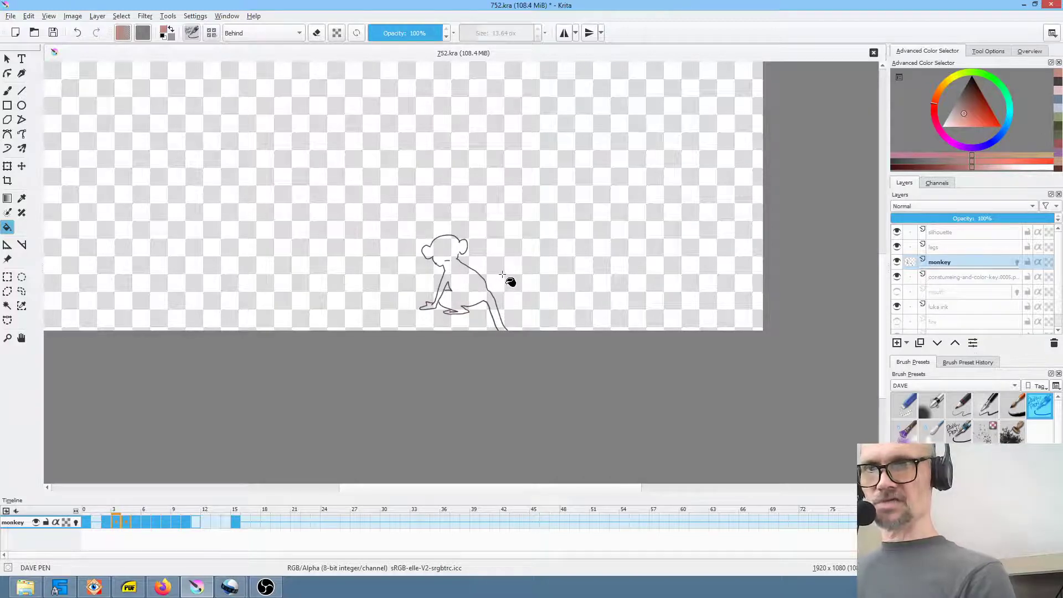
key("period")
left_click(521, 231)
key("period")
left_click(542, 197)
key("period")
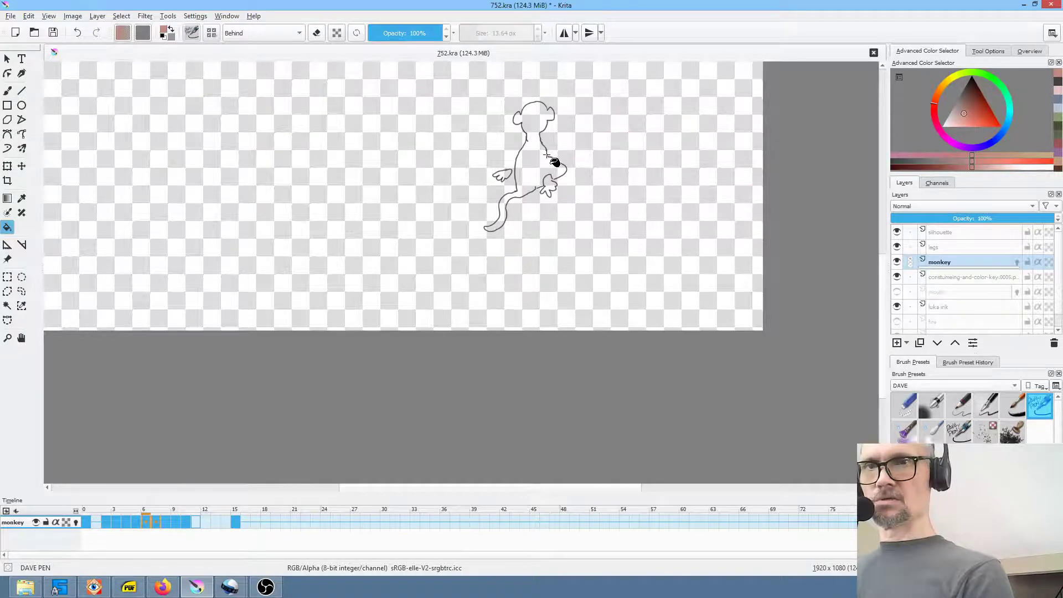
Fill the monkey's head, body and tail reddish brown on frame 7 and undo the stray background fill.
left_click(554, 162)
key("period")
left_click(516, 236)
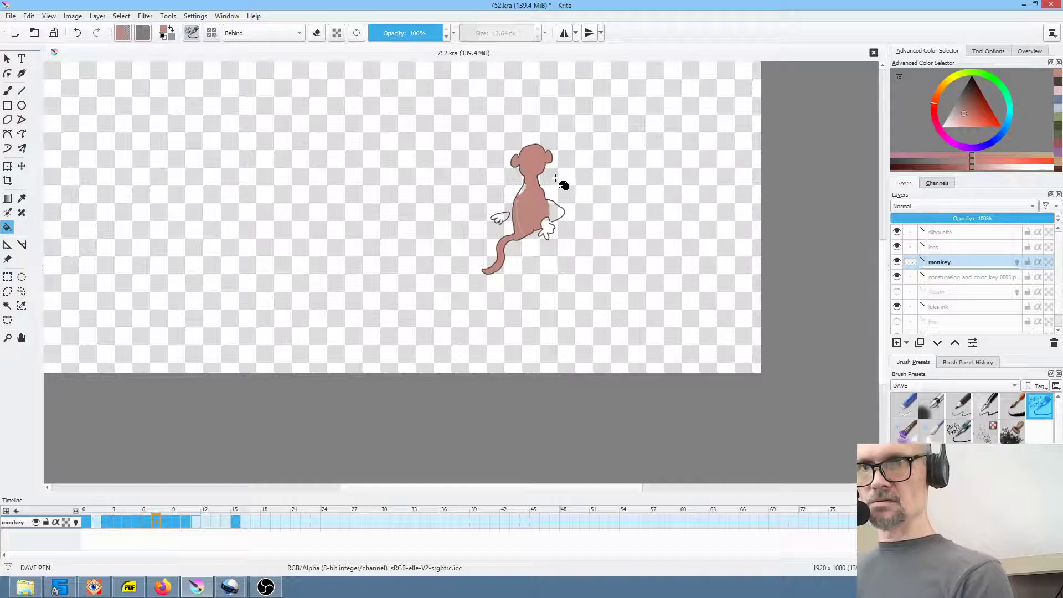
left_click(555, 179)
key("ctrl+z")
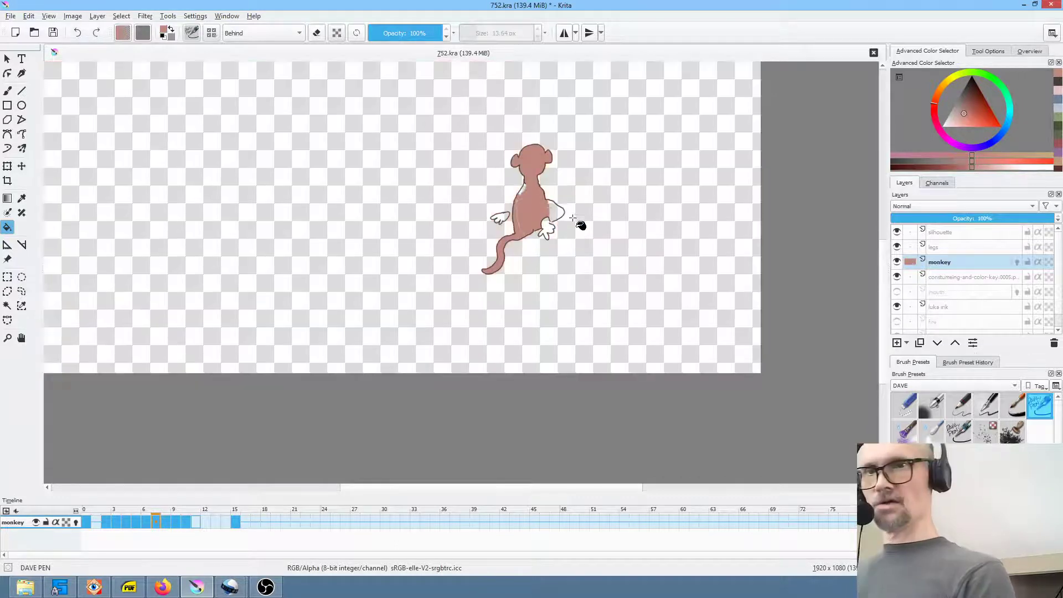
Fill the climbing monkey on frame 8 and the leaping monkey on frame 9 with the reddish-brown fur colour.
key("period")
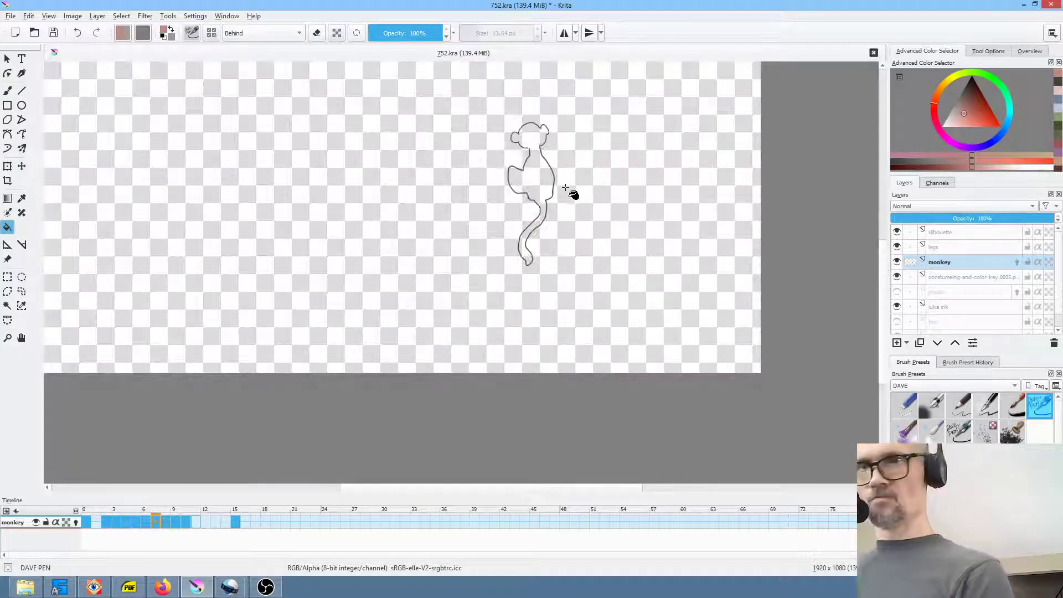
left_click(538, 167)
key("period")
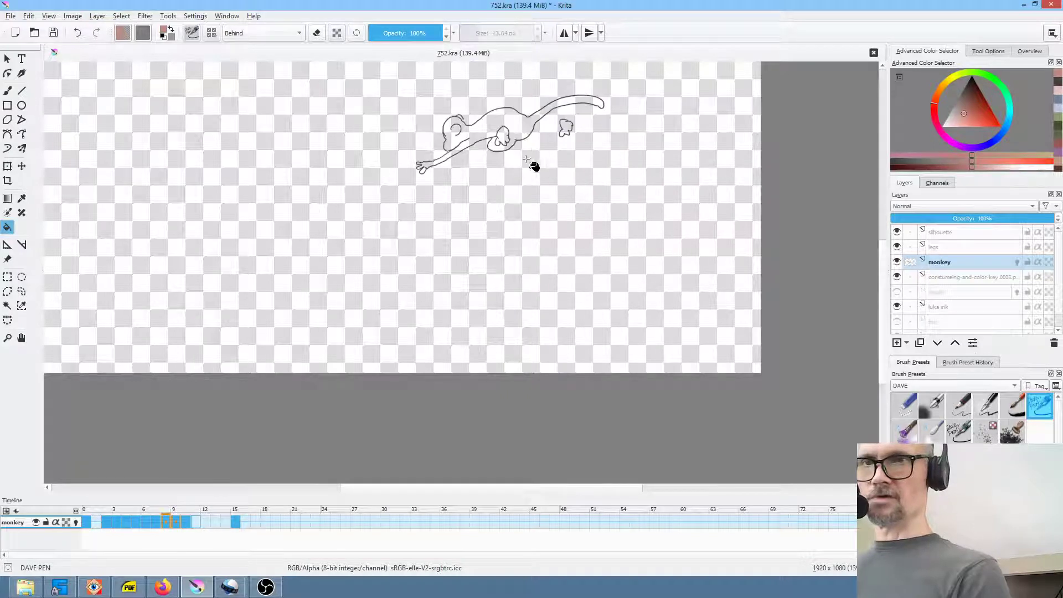
left_click(547, 167)
key("period")
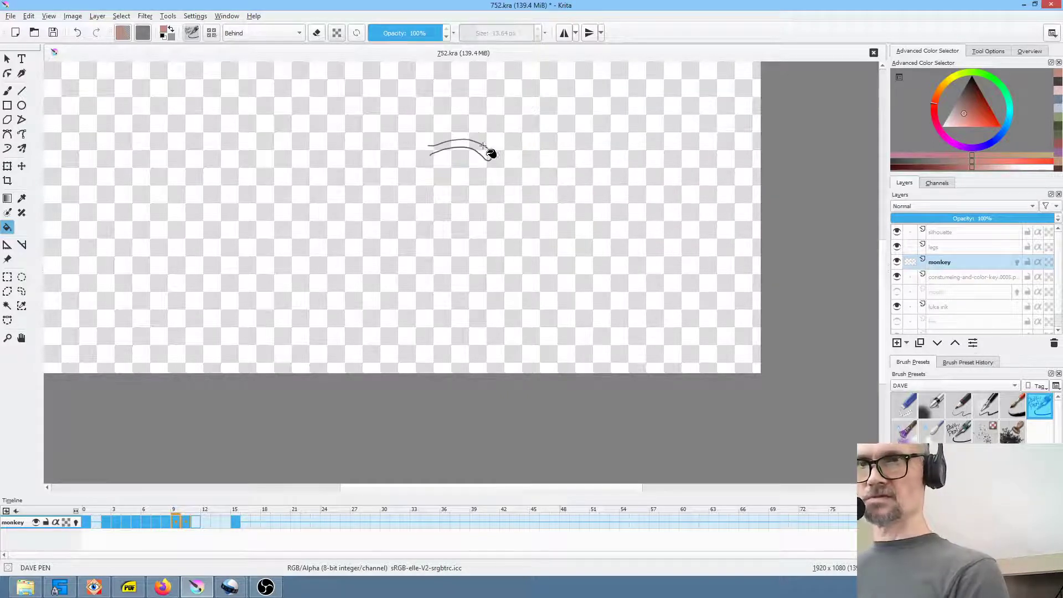
Close the open end of the tail on frame 10 with brush strokes and fill the tail reddish brown.
key("b")
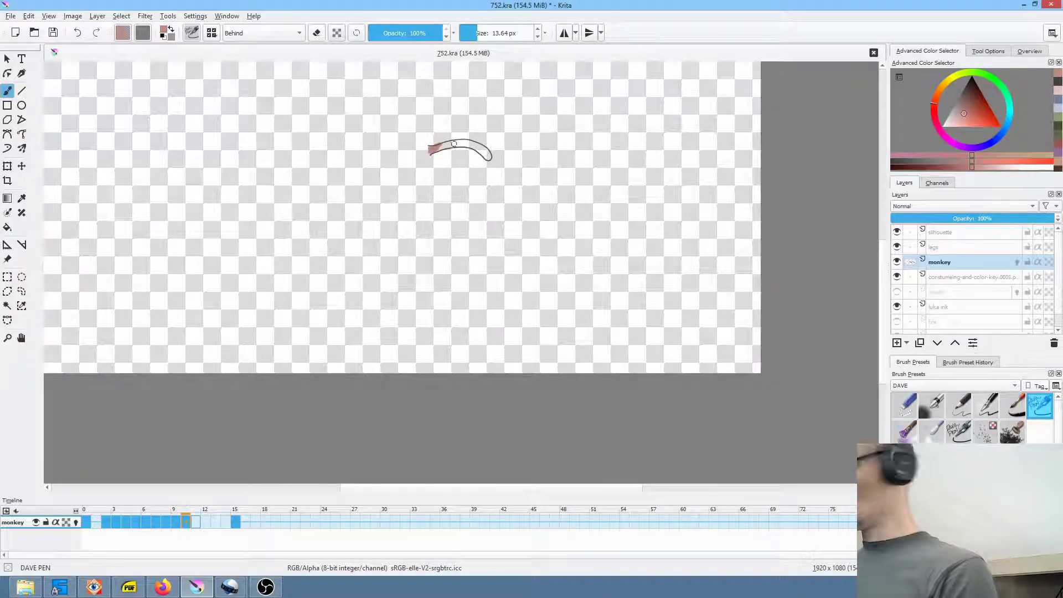
key("f")
left_click(464, 150)
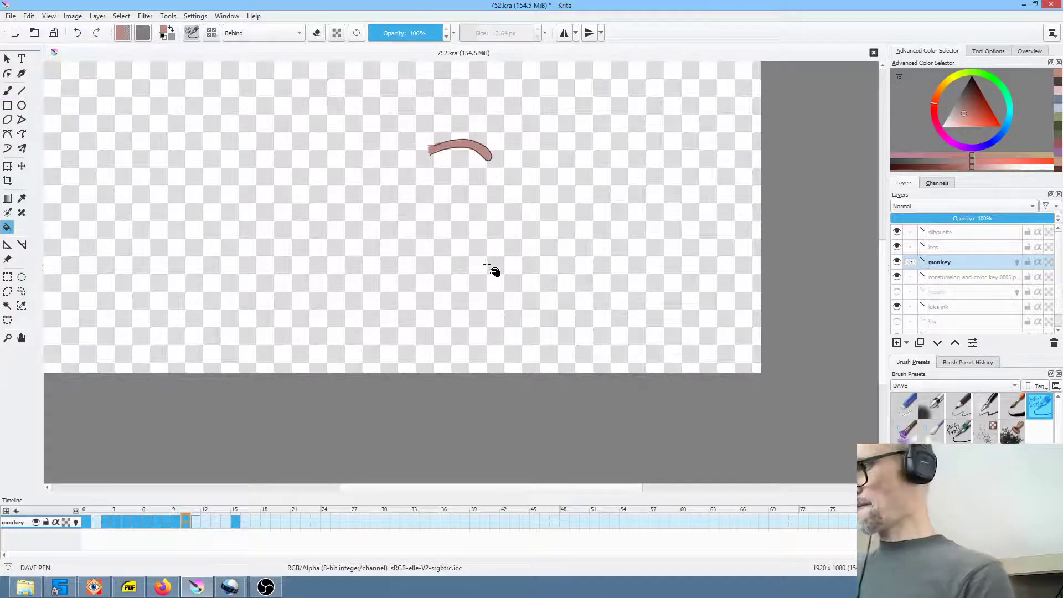
Go to the monkey drawing on frame 15, turn off layer isolation and hide the colour key layer.
key("period")
scroll(468, 166, "up", 2)
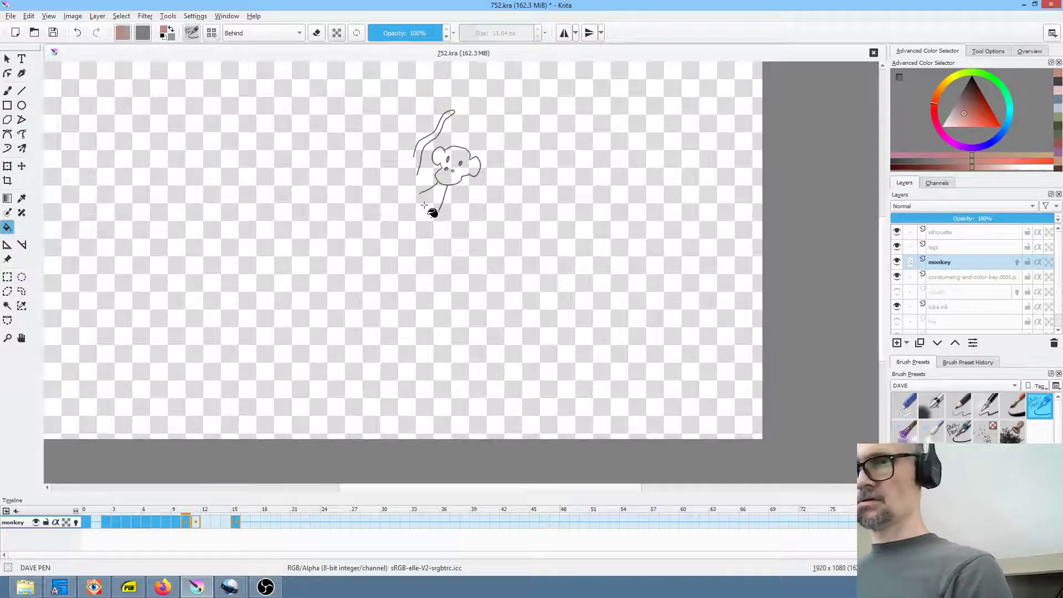
scroll(471, 188, "up", 2)
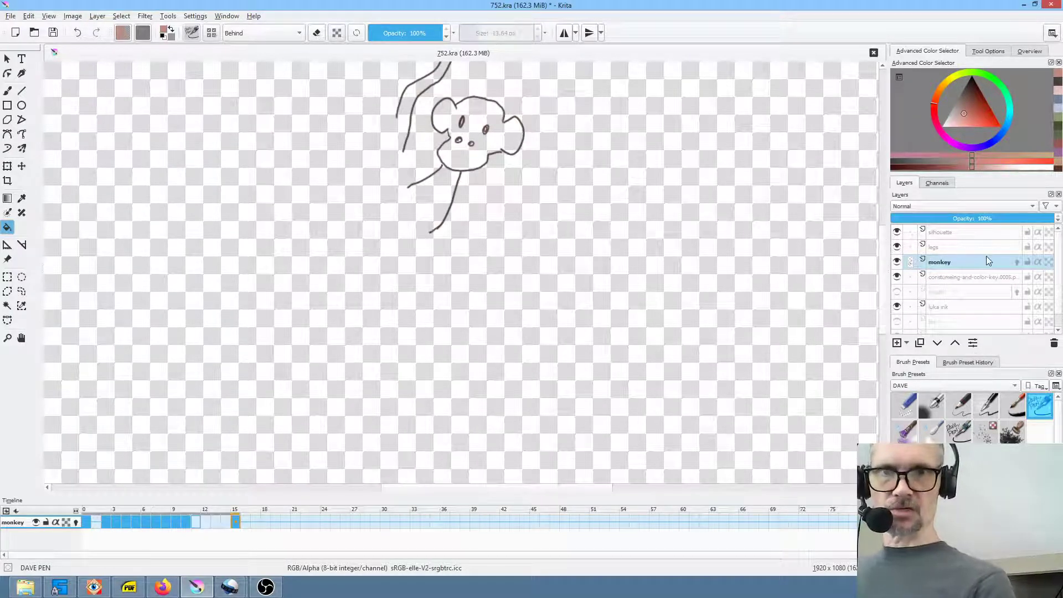
left_click(898, 307)
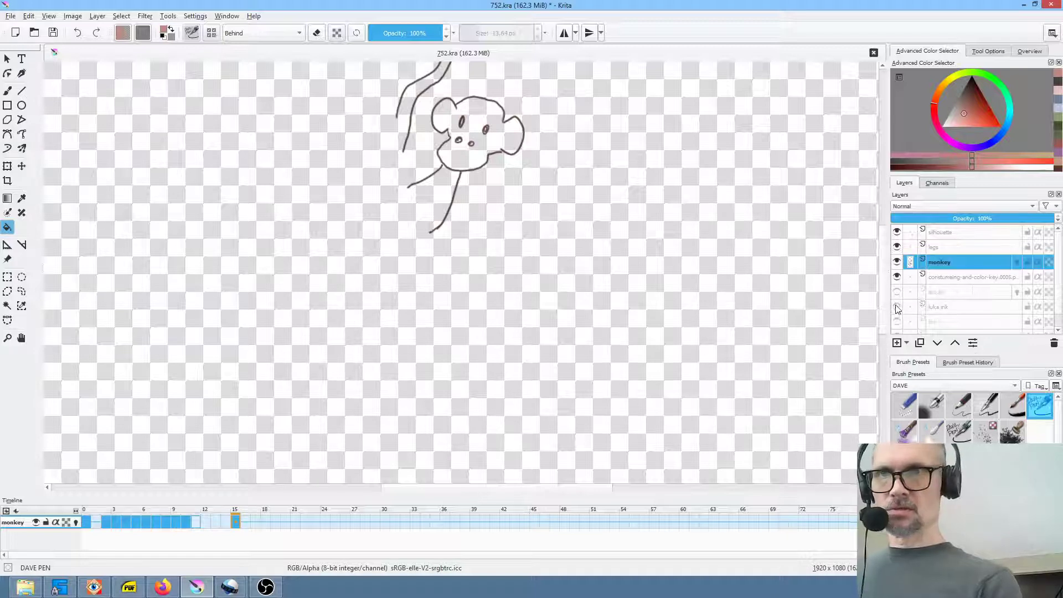
left_click(569, 264)
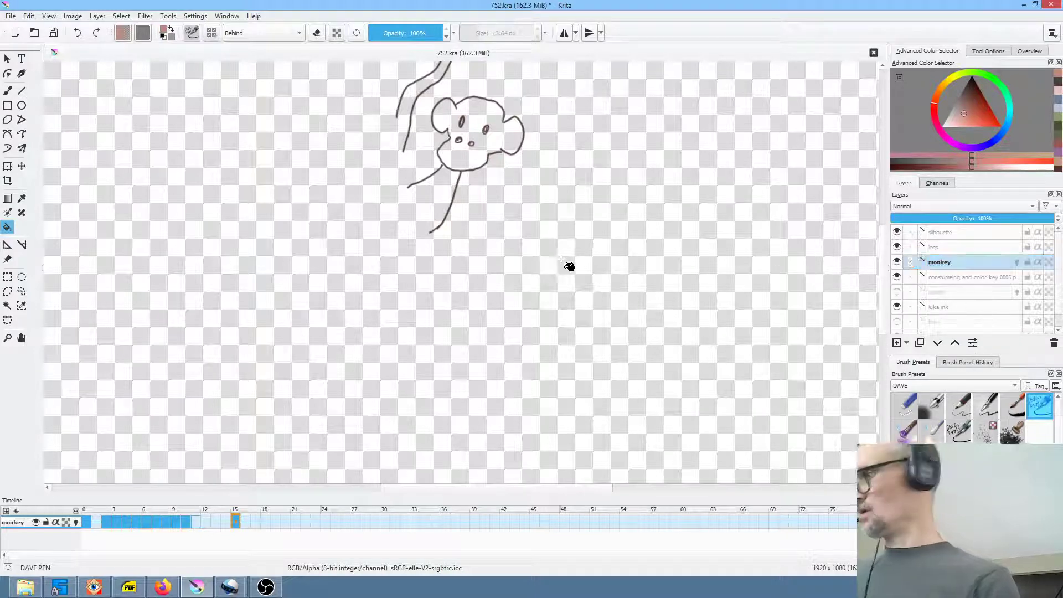
key("i")
left_click_drag(521, 237, 521, 239)
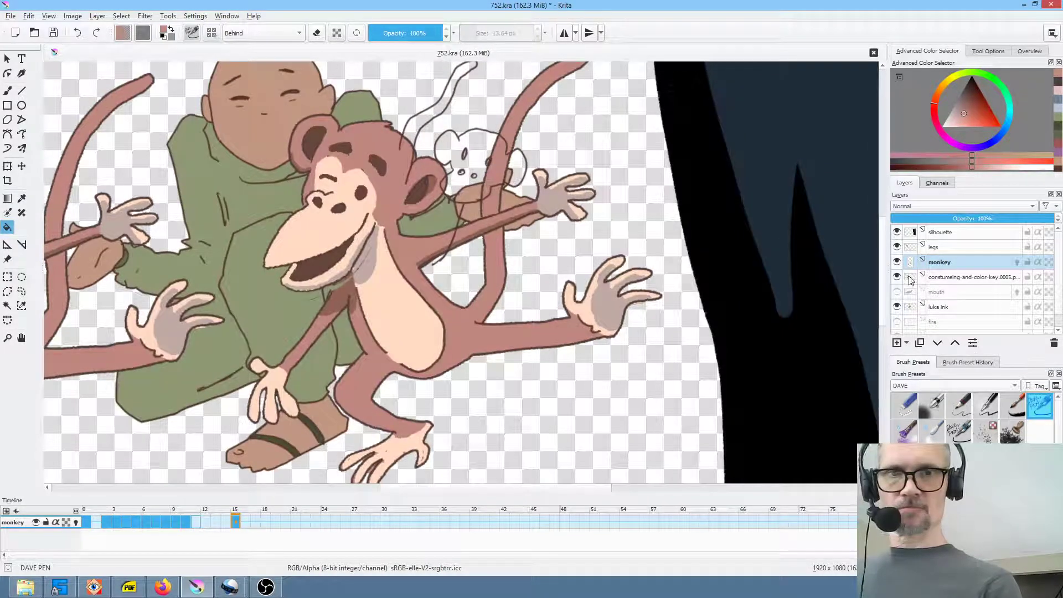
left_click(897, 277)
Move the monkey drawing on frame 15 up and to the left, clear of the seated character's open hand.
left_click_drag(556, 145, 579, 191)
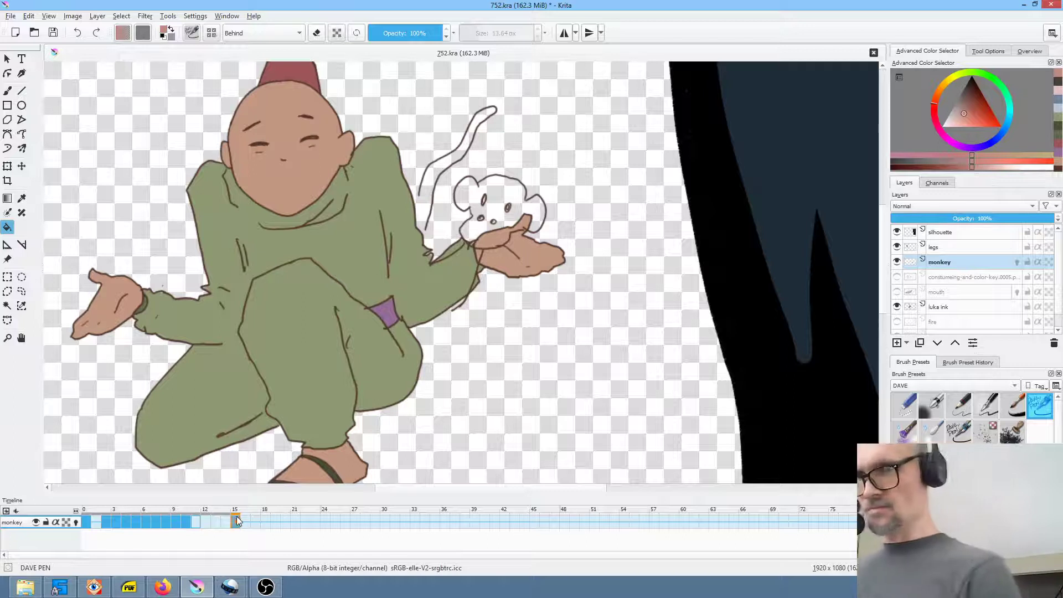
key("ctrl+t")
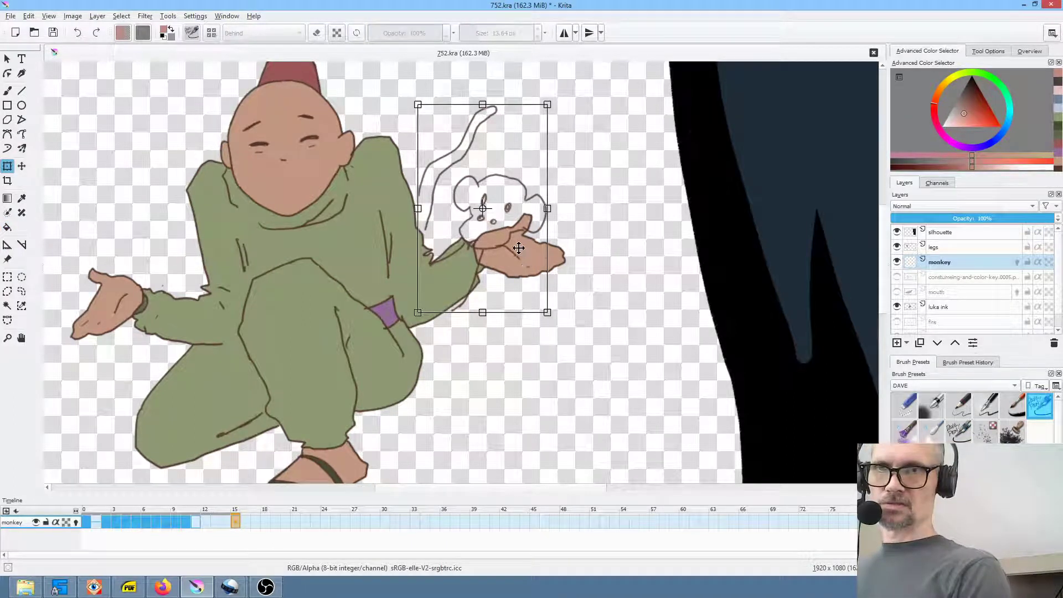
mouse_move(519, 258)
left_mouse_down()
mouse_move(495, 213)
mouse_move(496, 228)
left_mouse_up()
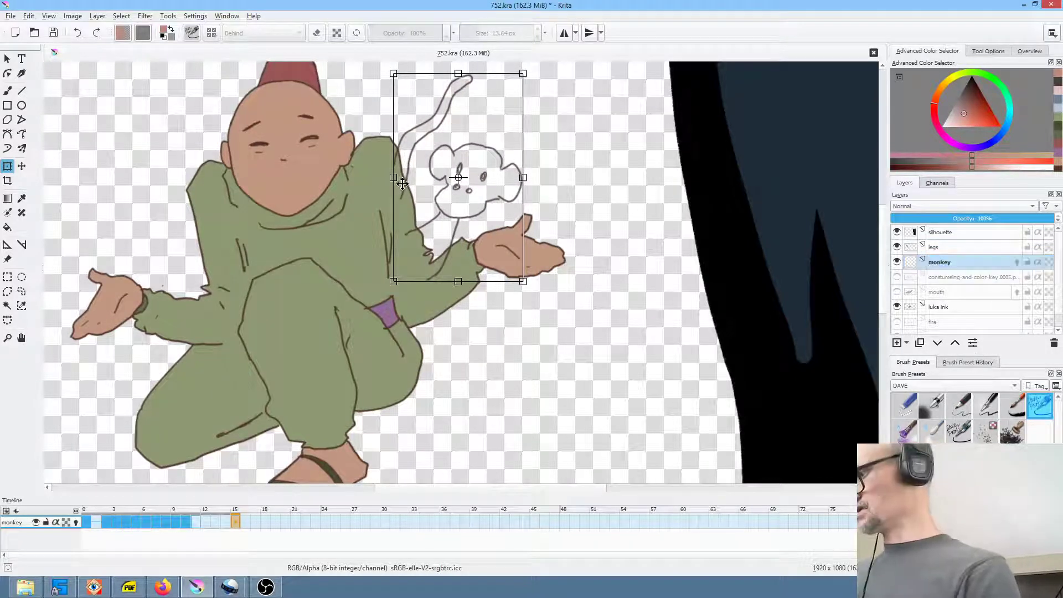
Close the open ends of the frame 15 monkey's tail and body with reddish-brown strokes, and fill the tail with the layer isolated.
key("b")
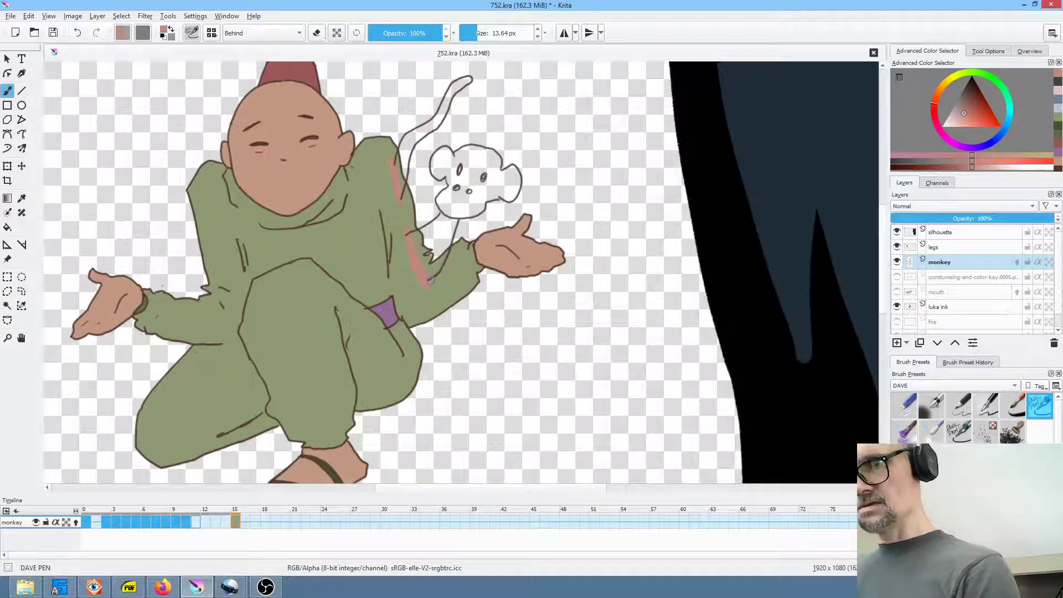
key("i")
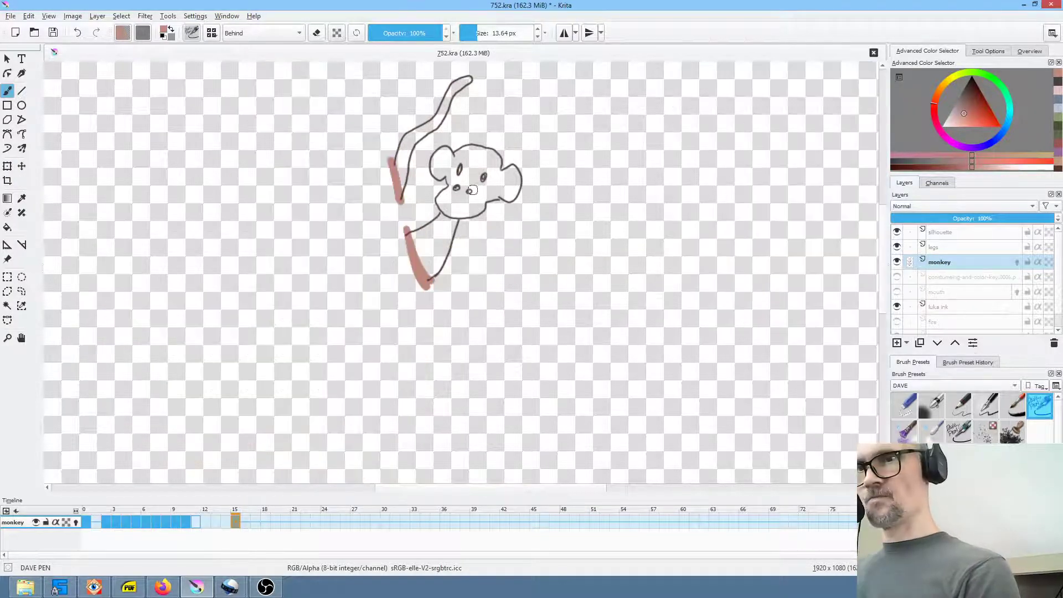
key("f")
left_click(420, 135)
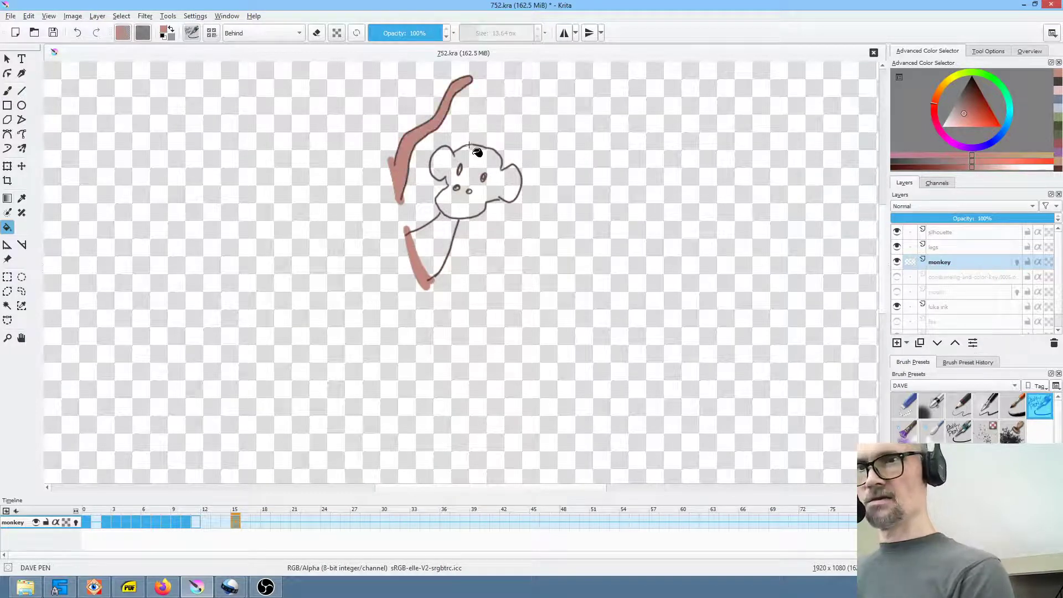
Outline the monkey's face with a reddish-brown brush line on frame 15 and fill the left ear and top of the head.
key("b")
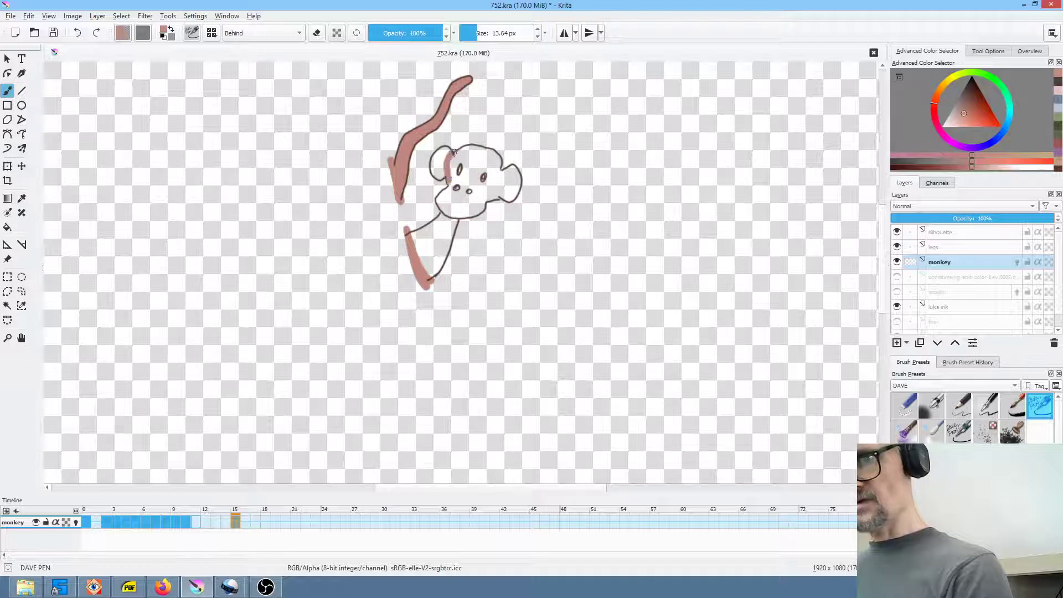
left_click_drag(491, 161, 497, 187)
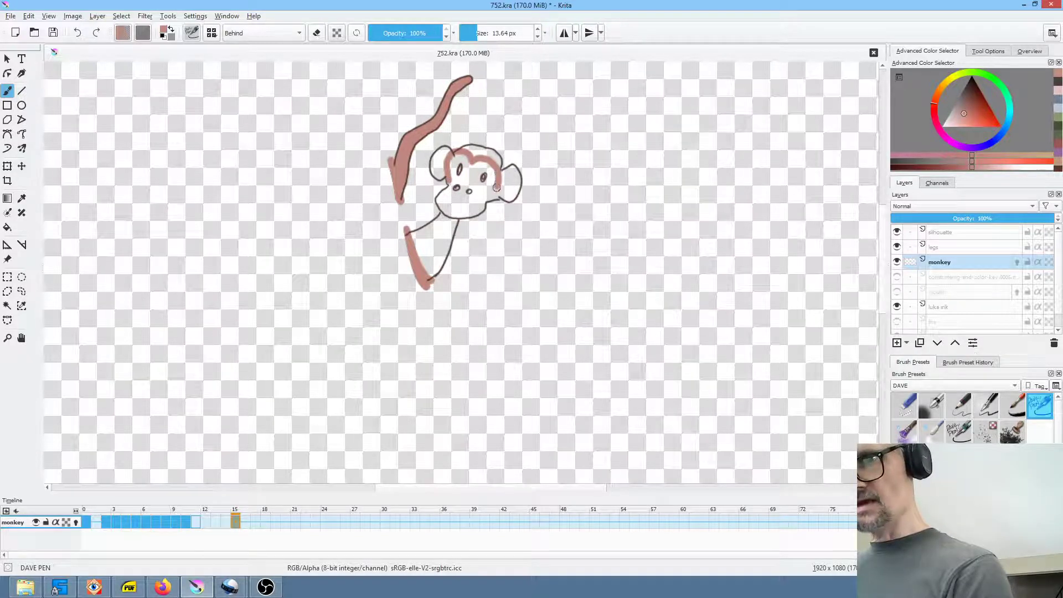
key("f")
left_click(439, 164)
left_click(482, 157)
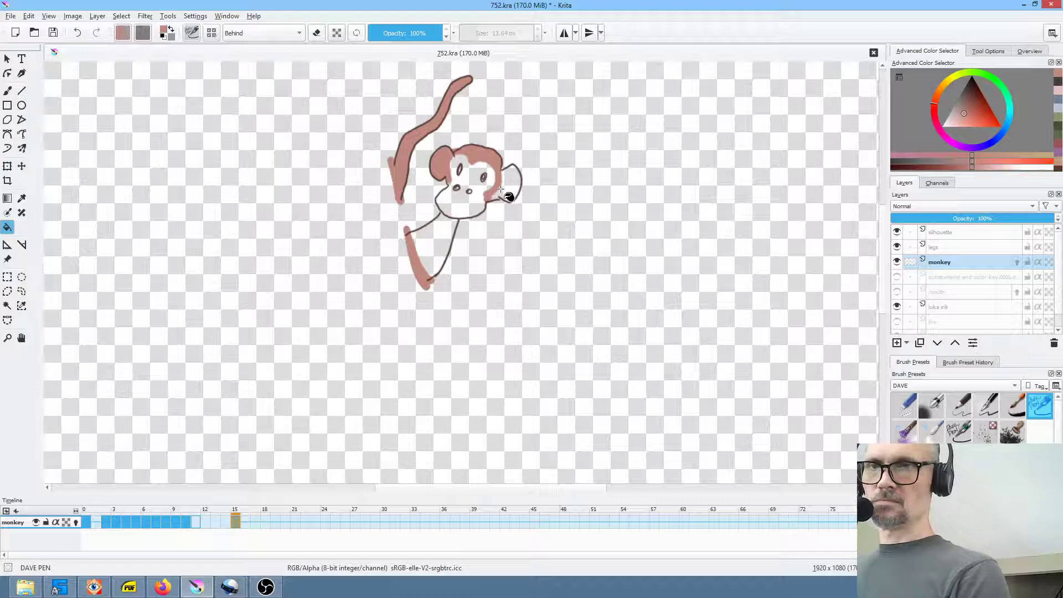
Fill the monkey's right ear and body reddish brown on frame 15 of the monkey layer.
key("b")
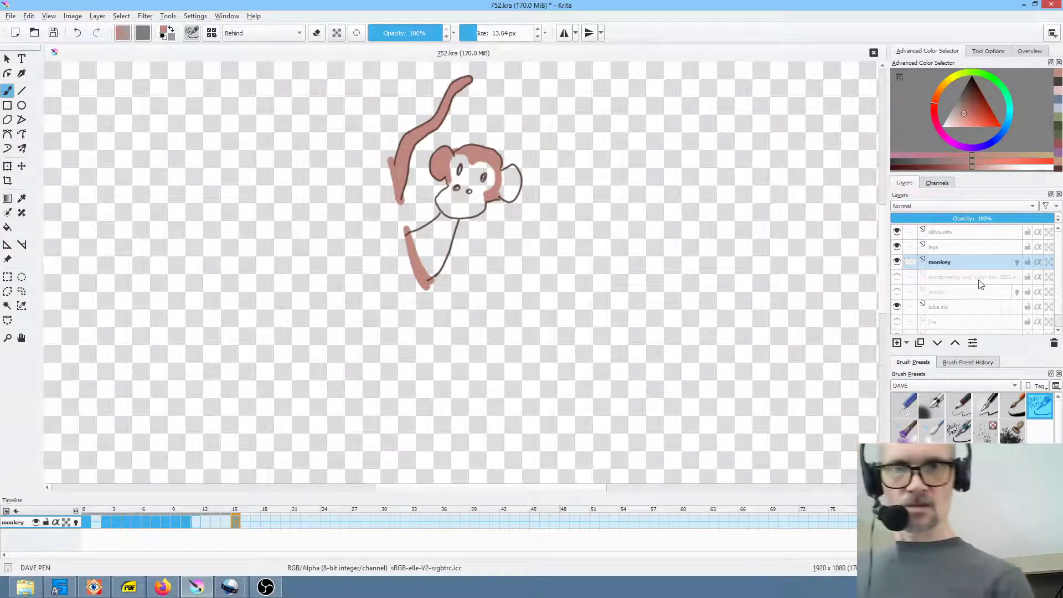
left_click(936, 277)
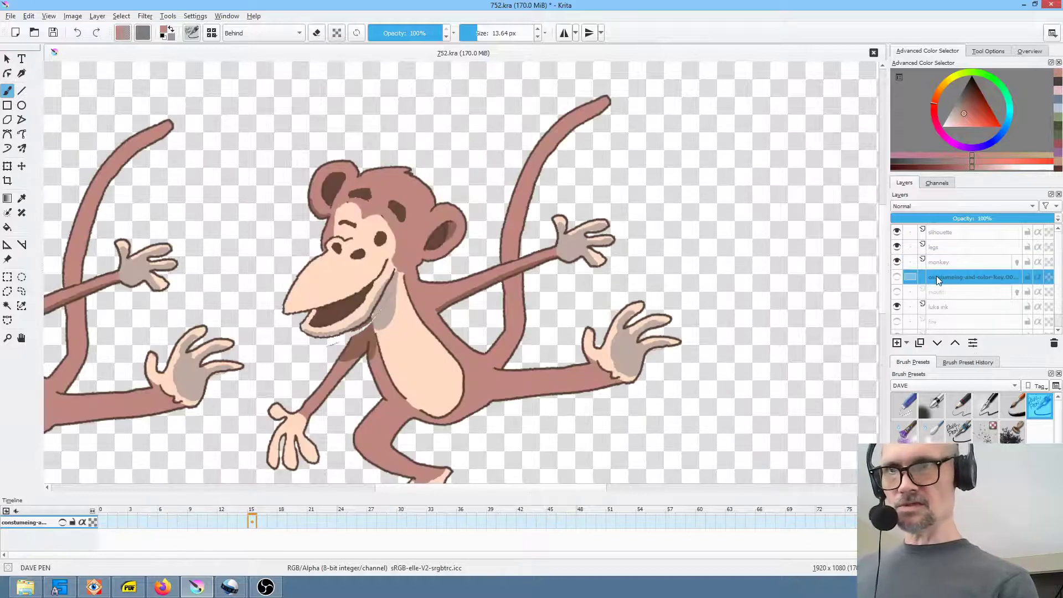
left_click(944, 265)
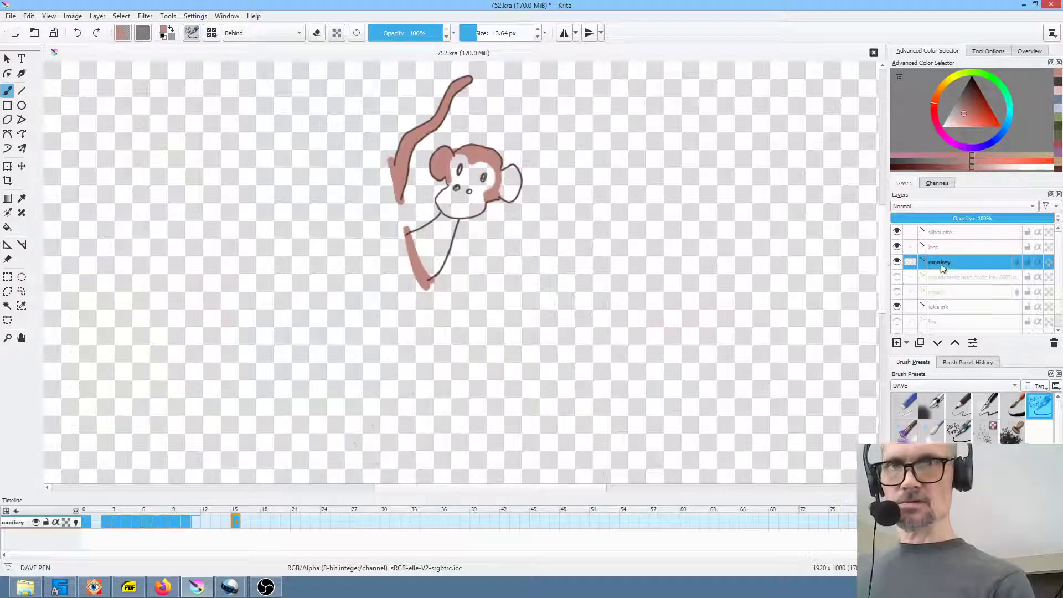
key("f")
left_click(510, 183)
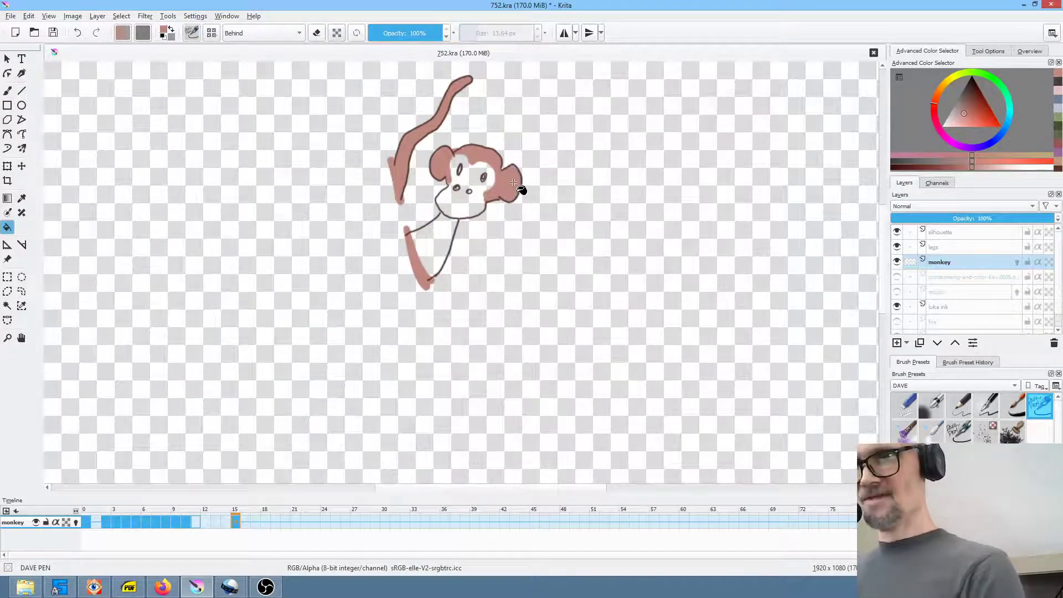
left_click(437, 232)
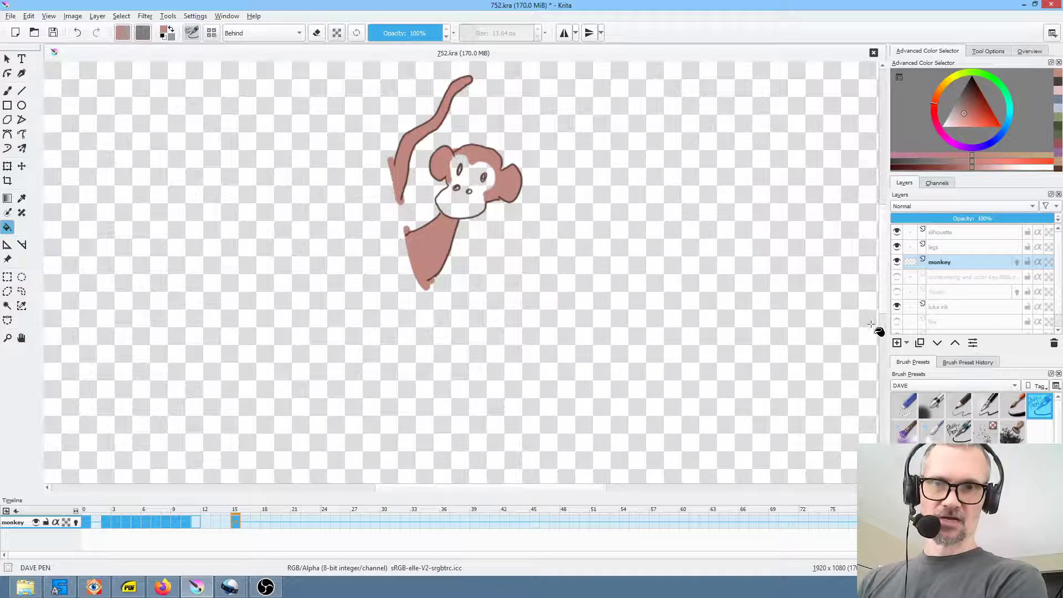
Turn off layer isolation and move the monkey layer below the luka ink layer.
left_click(943, 347)
left_click(943, 346)
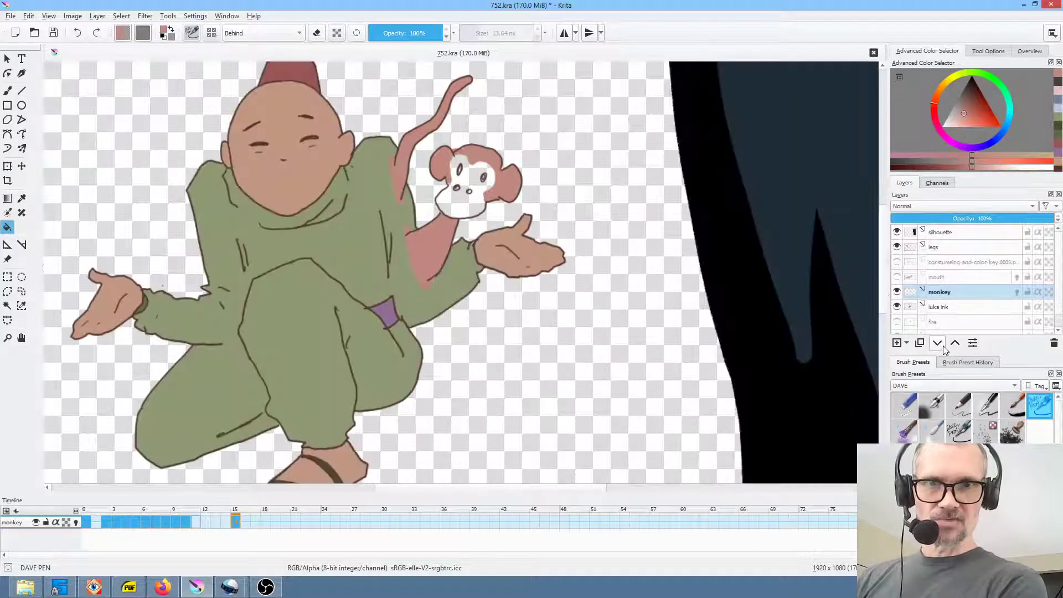
left_click(943, 347)
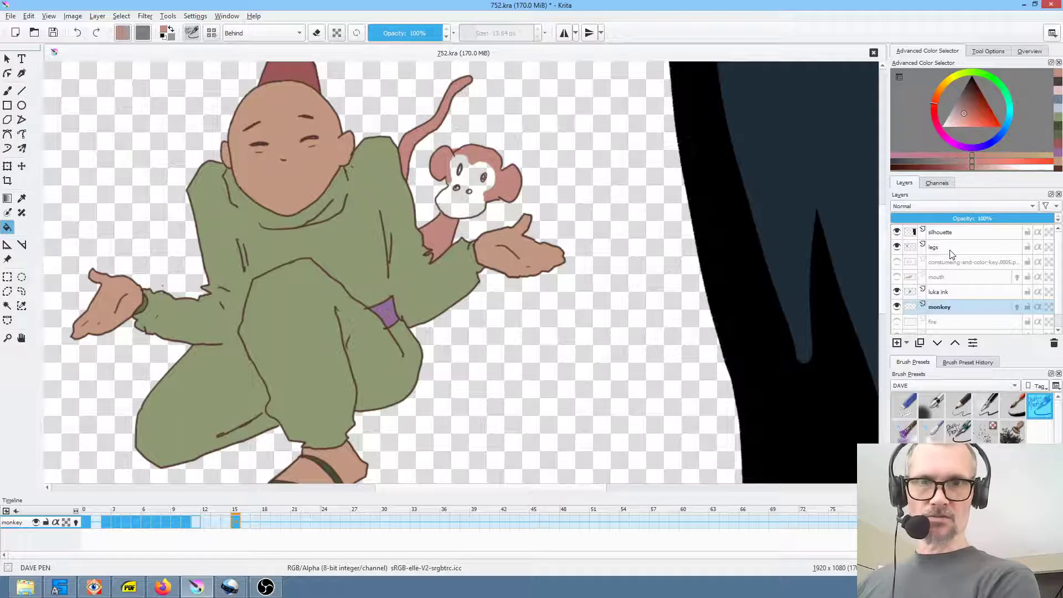
Move the legs layer down the stack to directly below the monkey layer.
mouse_move(961, 282)
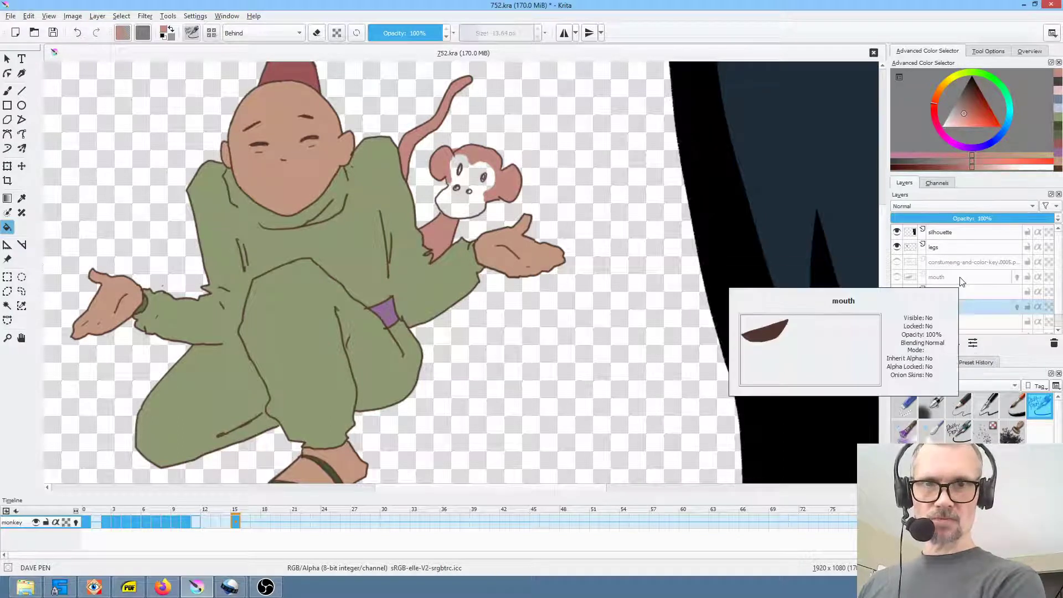
mouse_move(945, 253)
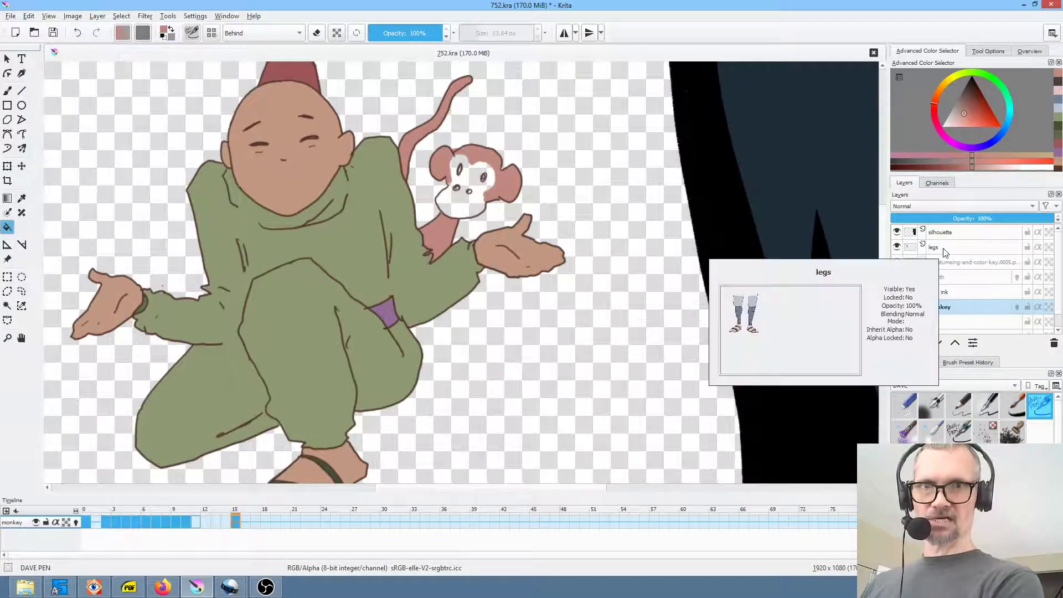
left_click(945, 252)
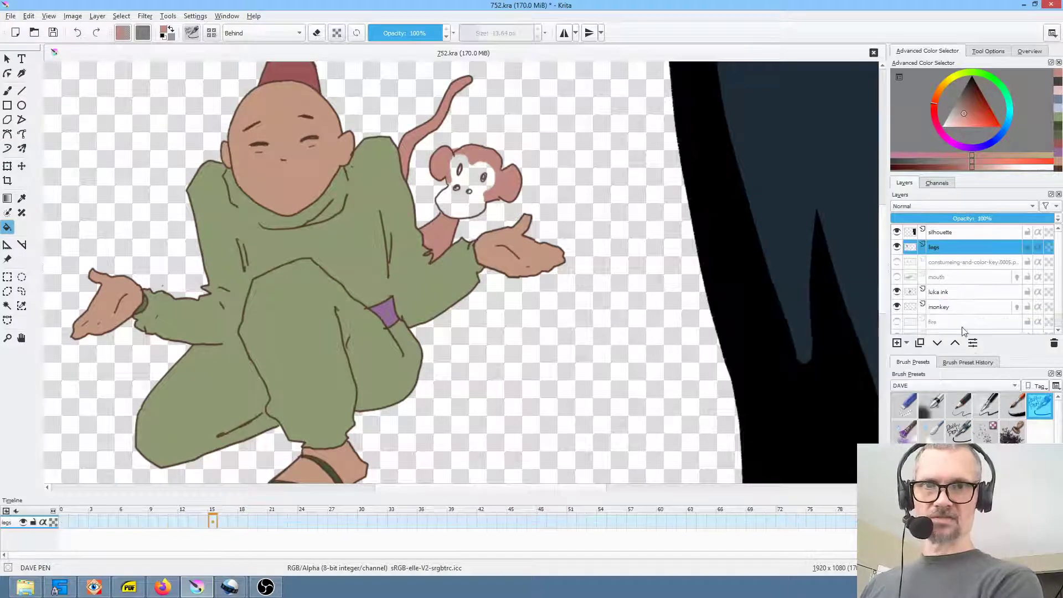
left_click(936, 342)
left_click(937, 343)
left_click(936, 343)
left_click(937, 342)
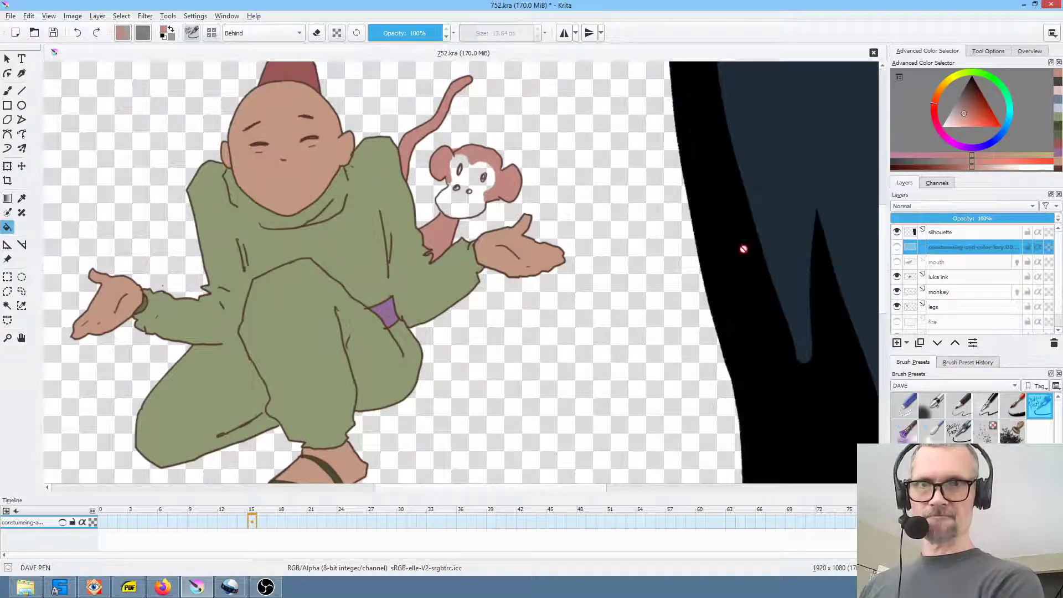
Pick the peach colour from the belly of the colour key monkey, hide the colour key and fill the monkey's face on frame 15.
key("2")
left_click(896, 246)
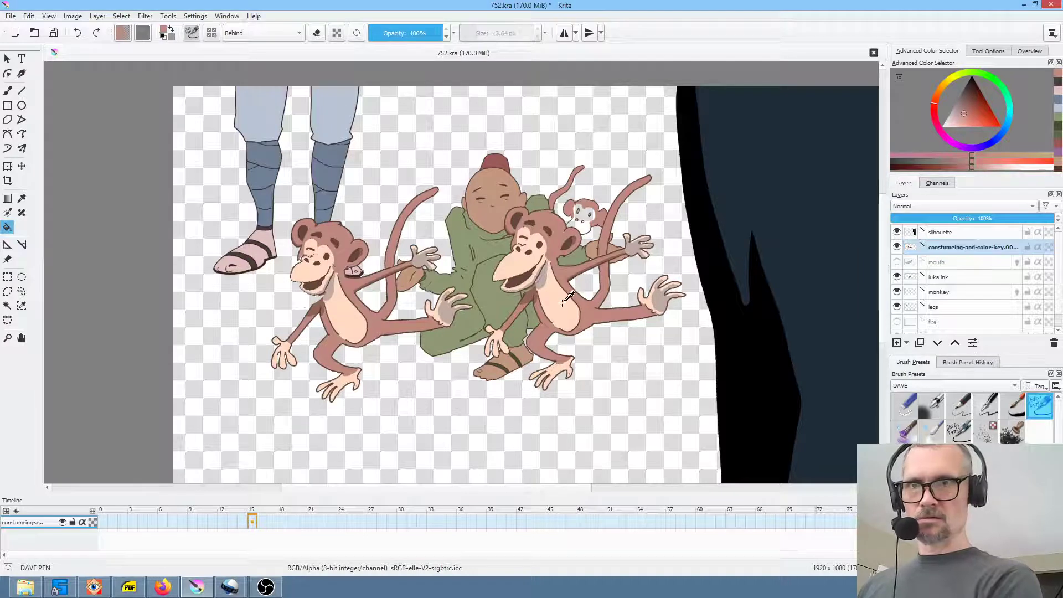
left_click(563, 303, "ctrl")
left_click(897, 247)
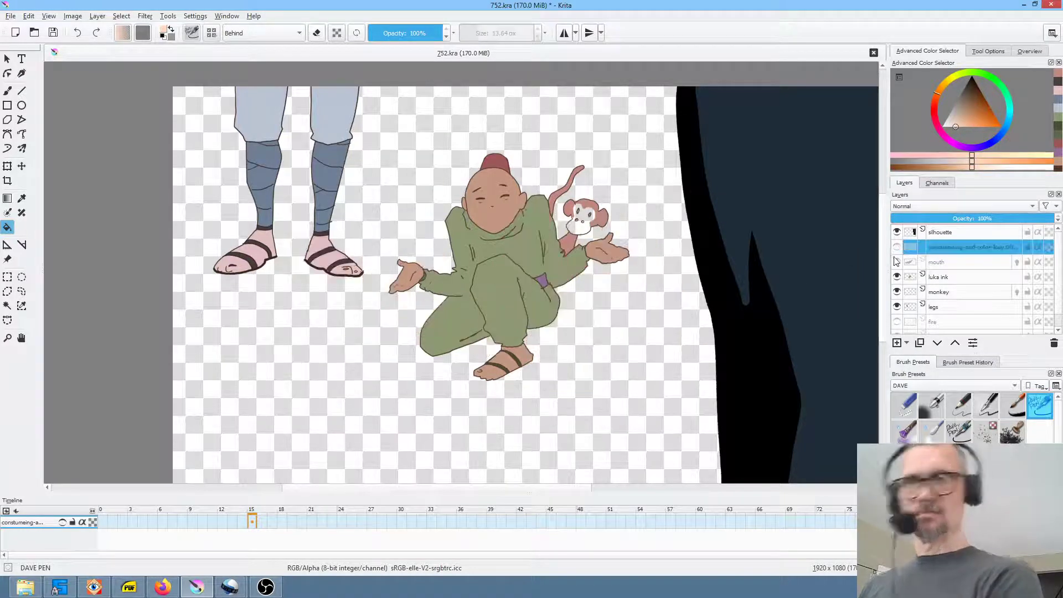
scroll(605, 228, "up", 4)
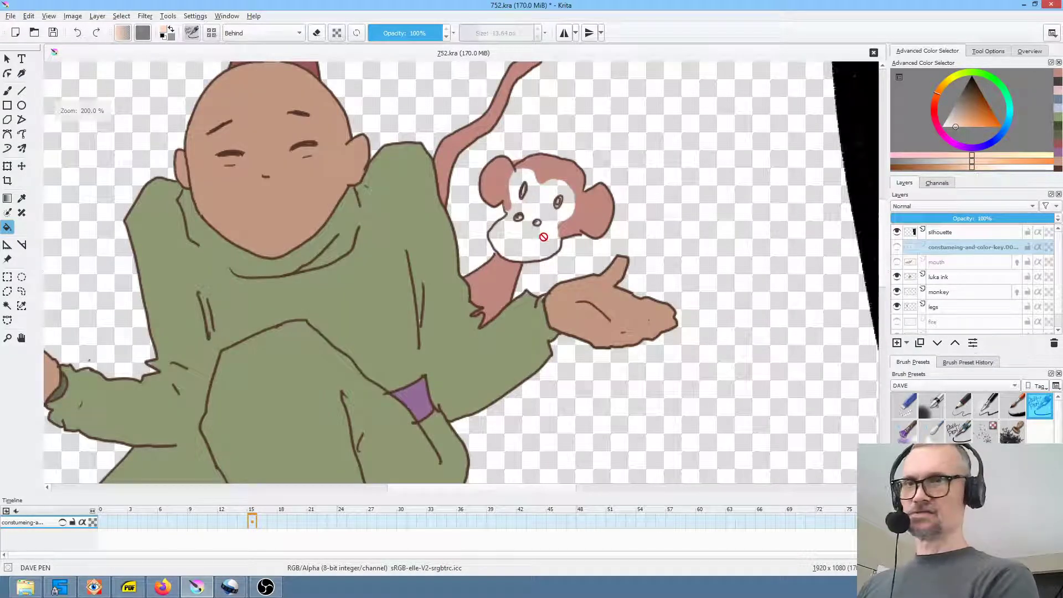
left_click(961, 293)
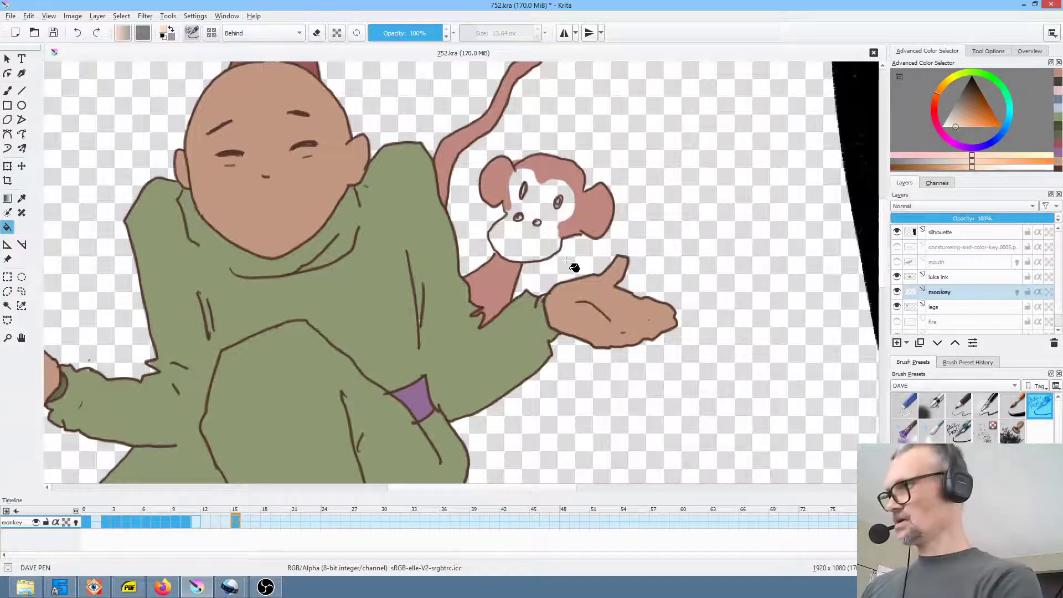
left_click(537, 239)
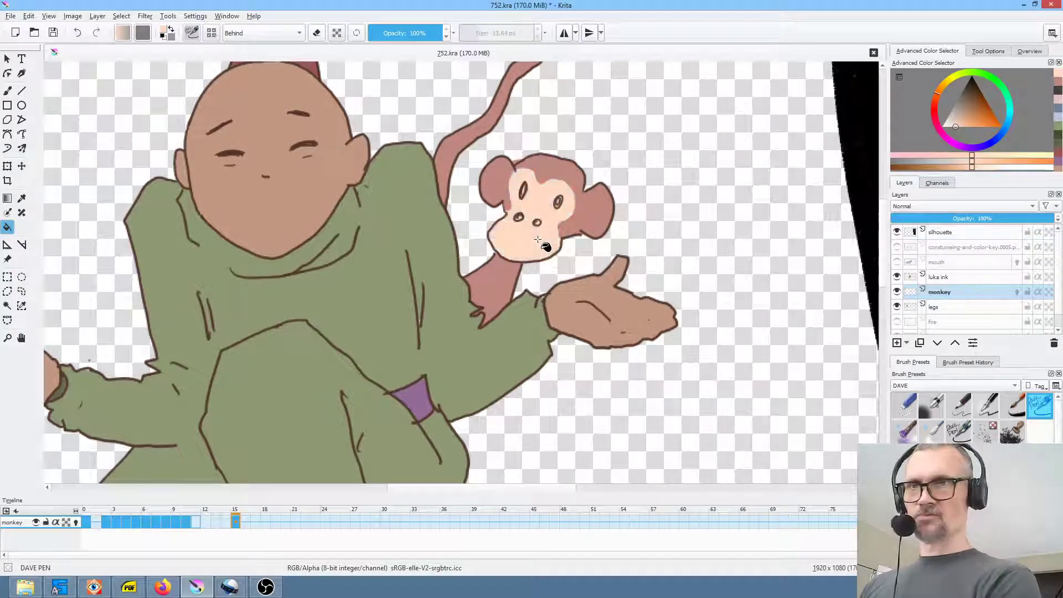
Fill the leaping monkey's two unfilled feet on frame 9 with the peach colour, isolating the layer to reach the hidden one.
key("Left")
key("Left")
key("Left")
key("Left")
key("Left")
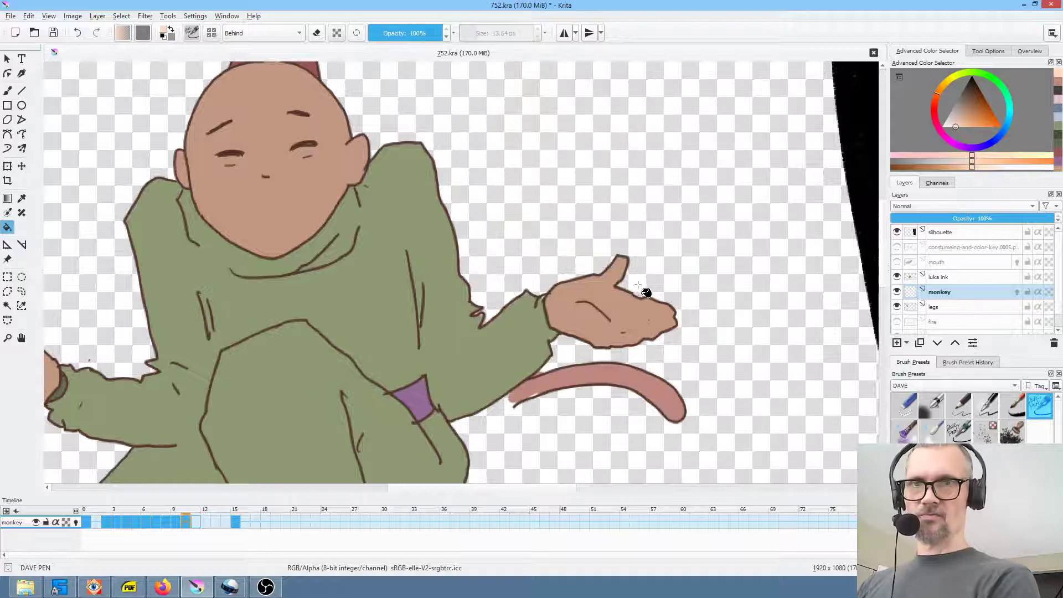
left_click_drag(669, 327, 680, 191)
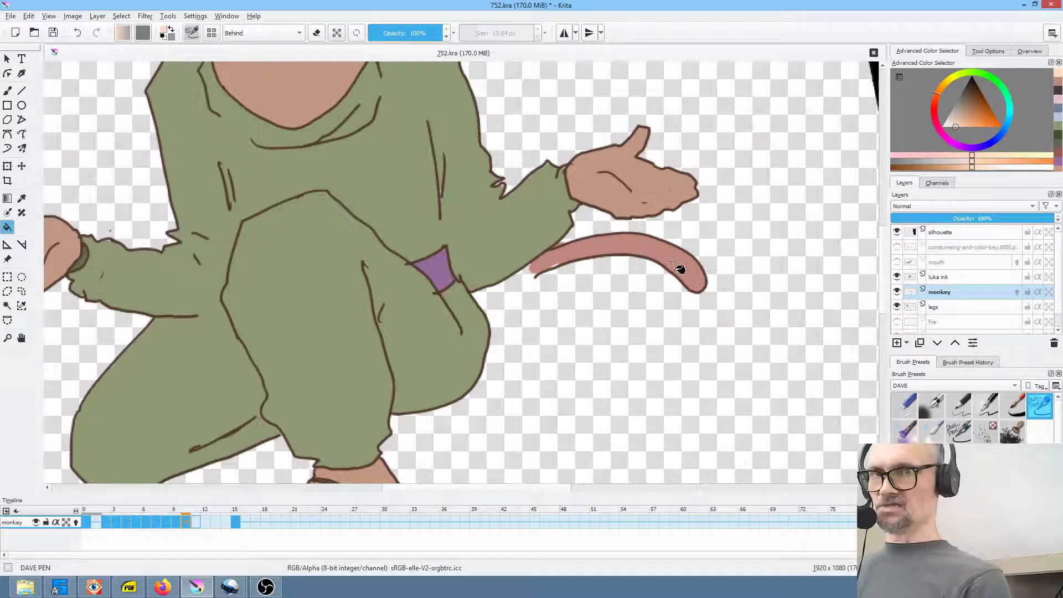
key("Left")
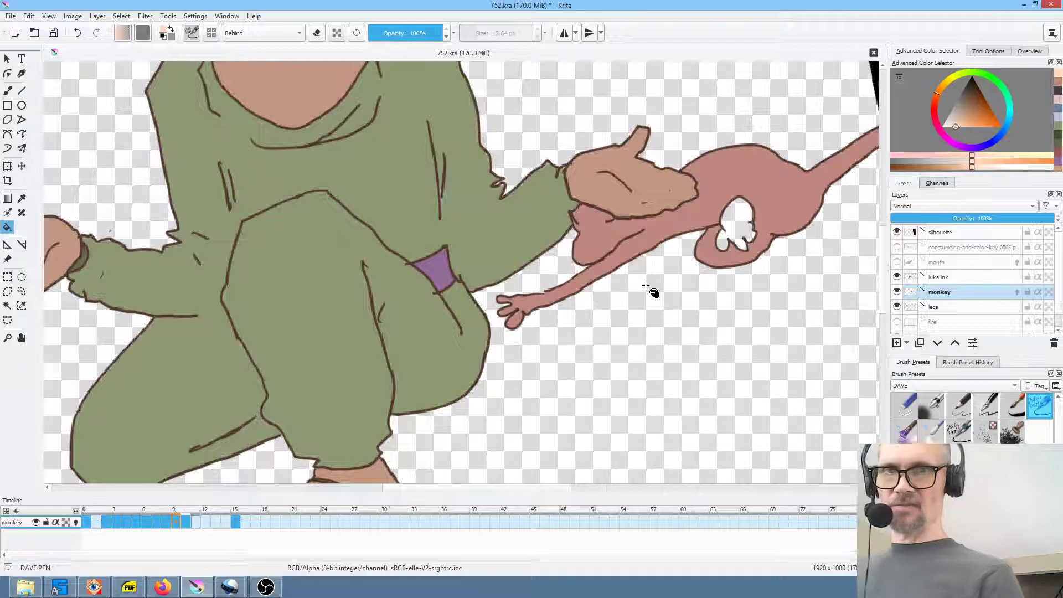
left_click(747, 219)
left_click_drag(750, 220, 545, 262)
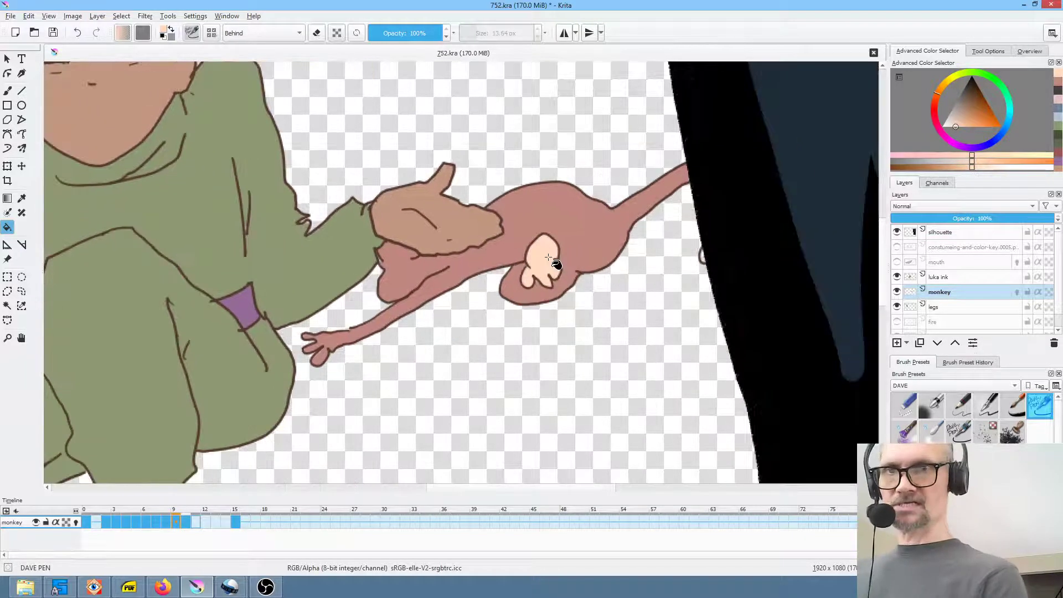
key("alt")
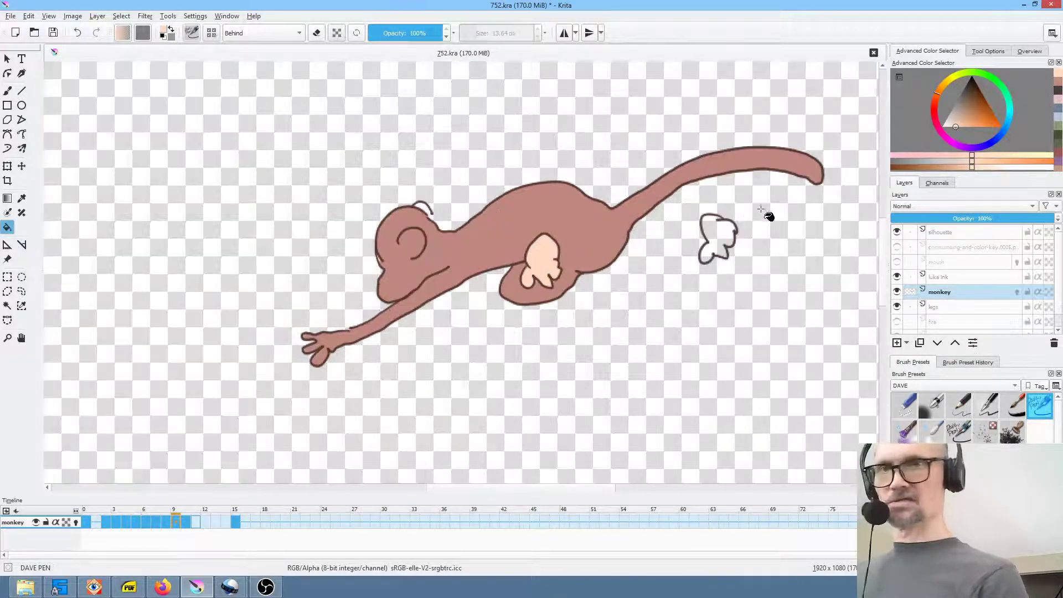
left_click(730, 227)
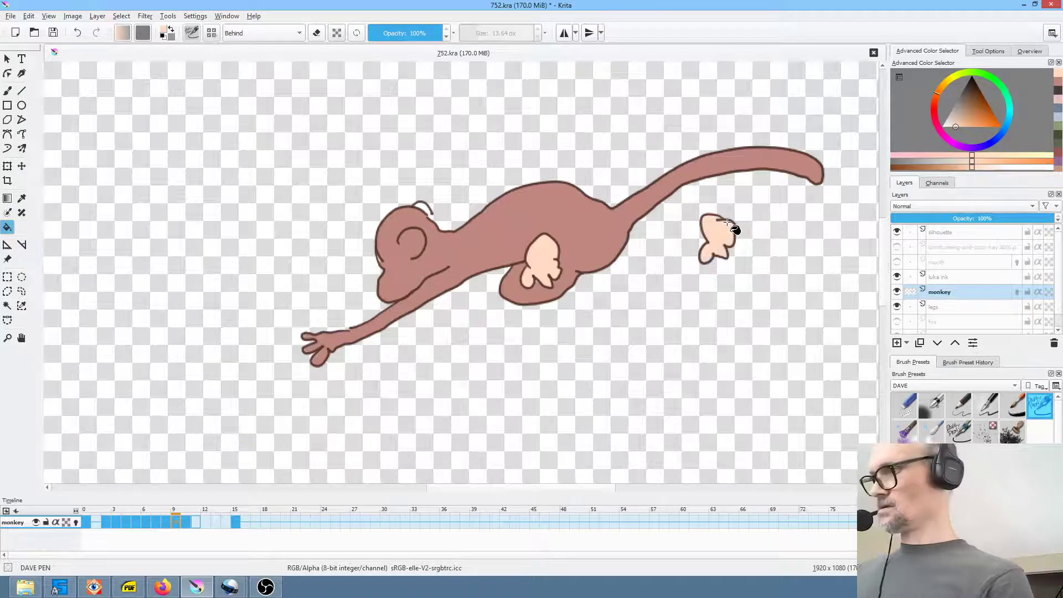
Colour the monkey's two unfilled paws on frame 7 with the peach colour, closing gaps with the brush.
key("Left")
key("Left")
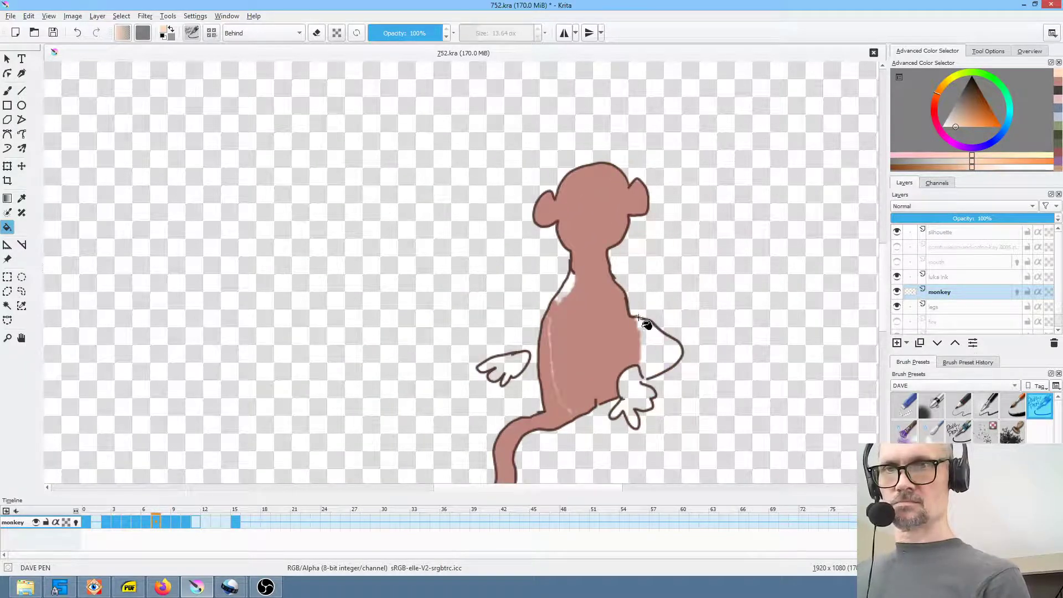
key("b")
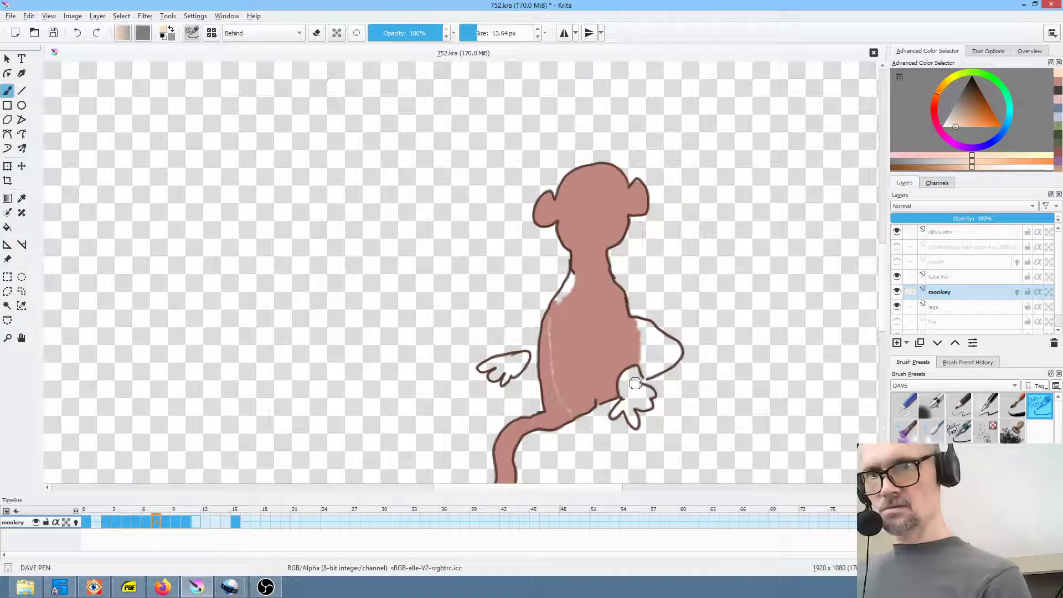
left_click_drag(631, 375, 631, 394)
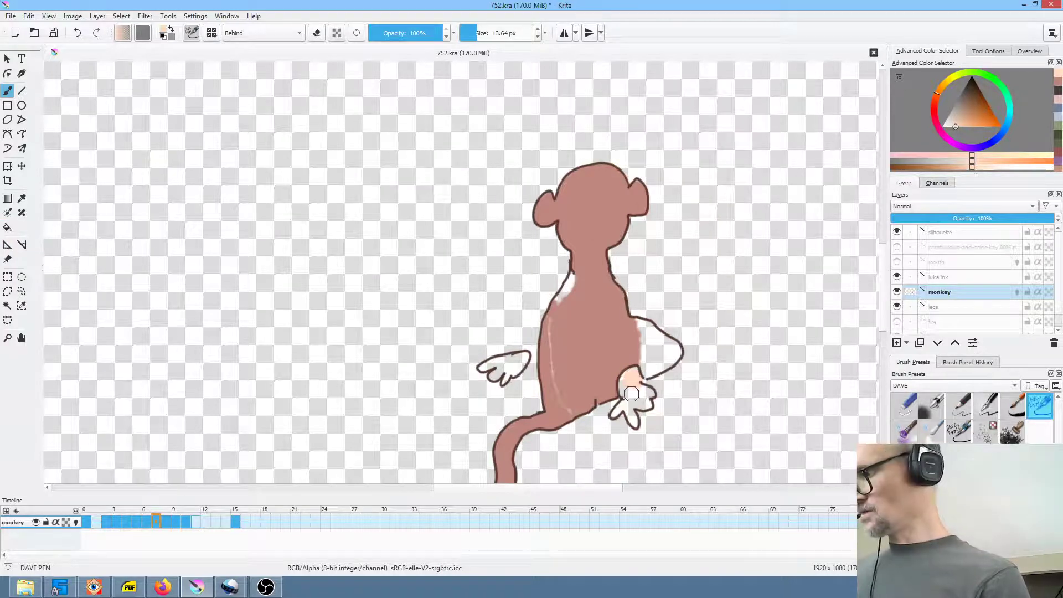
key("f")
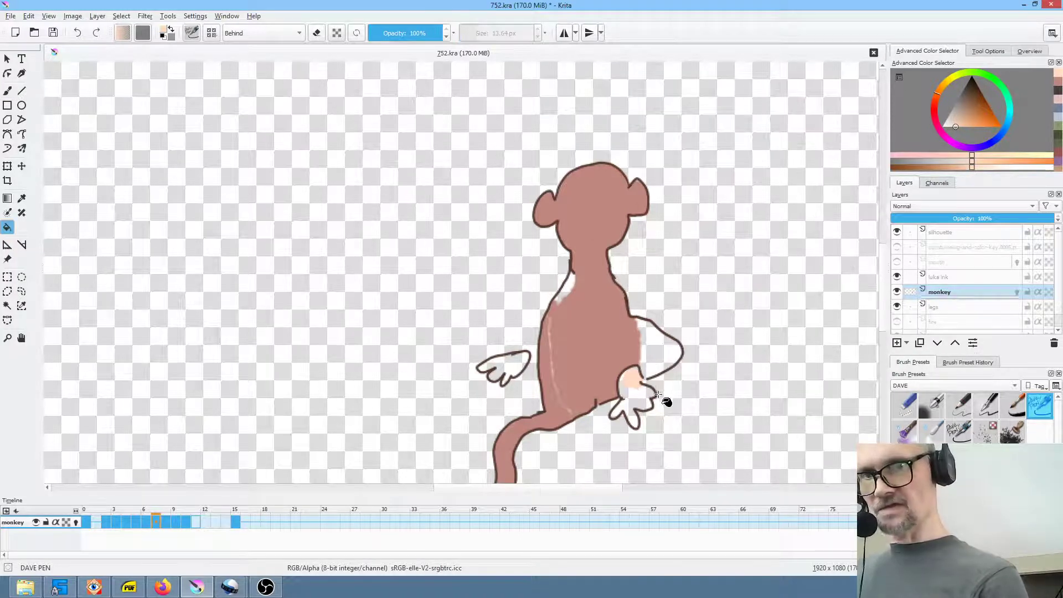
key("b")
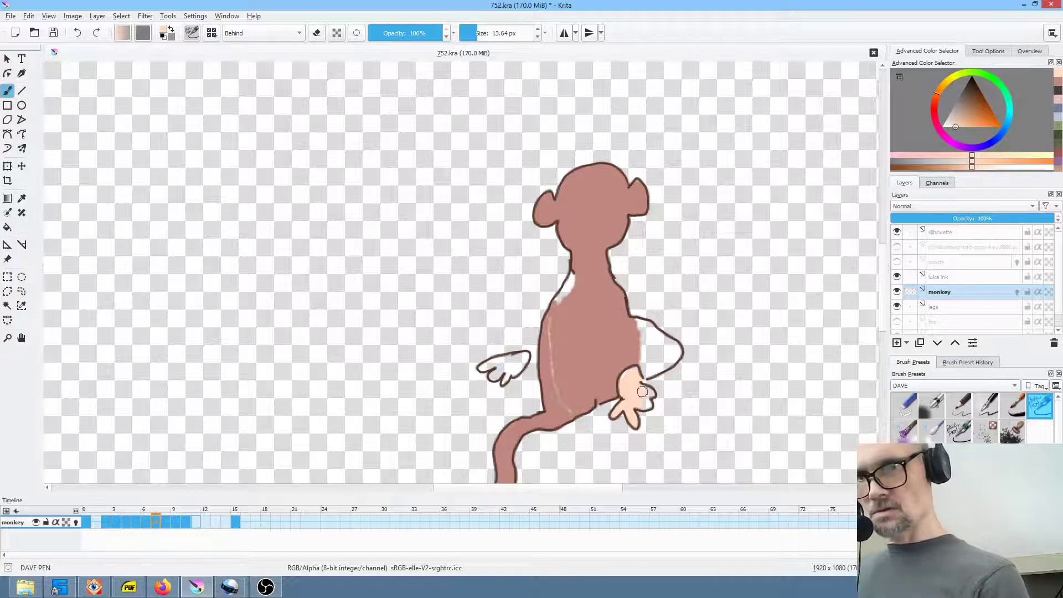
mouse_move(501, 357)
left_mouse_down()
mouse_move(519, 359)
mouse_move(505, 379)
mouse_move(486, 365)
mouse_move(511, 357)
left_mouse_up()
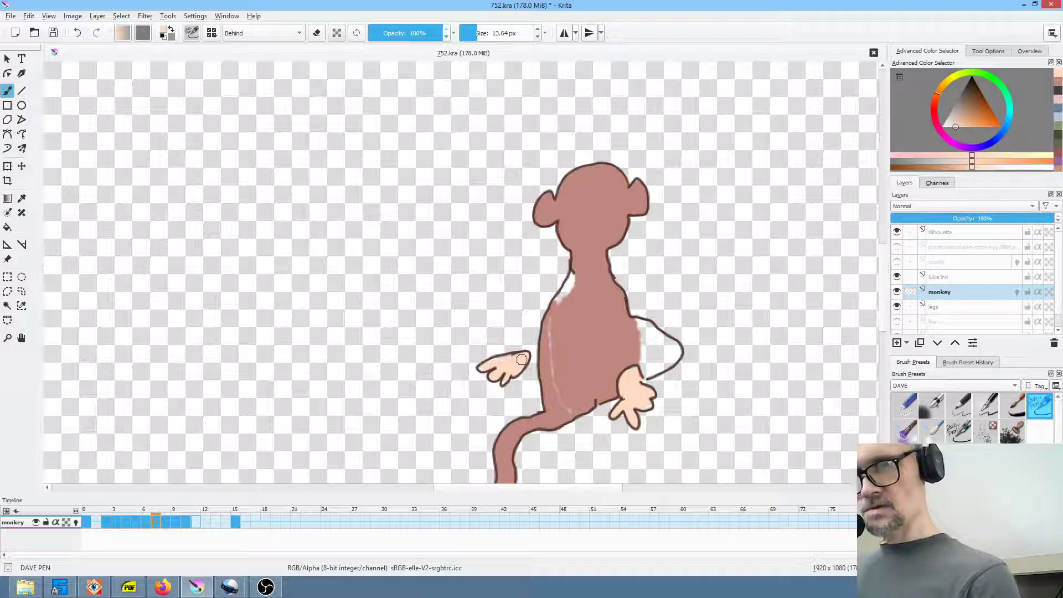
Colour the monkey's unfilled finger and foot on frame 5 with the peach colour.
key("space")
key("space")
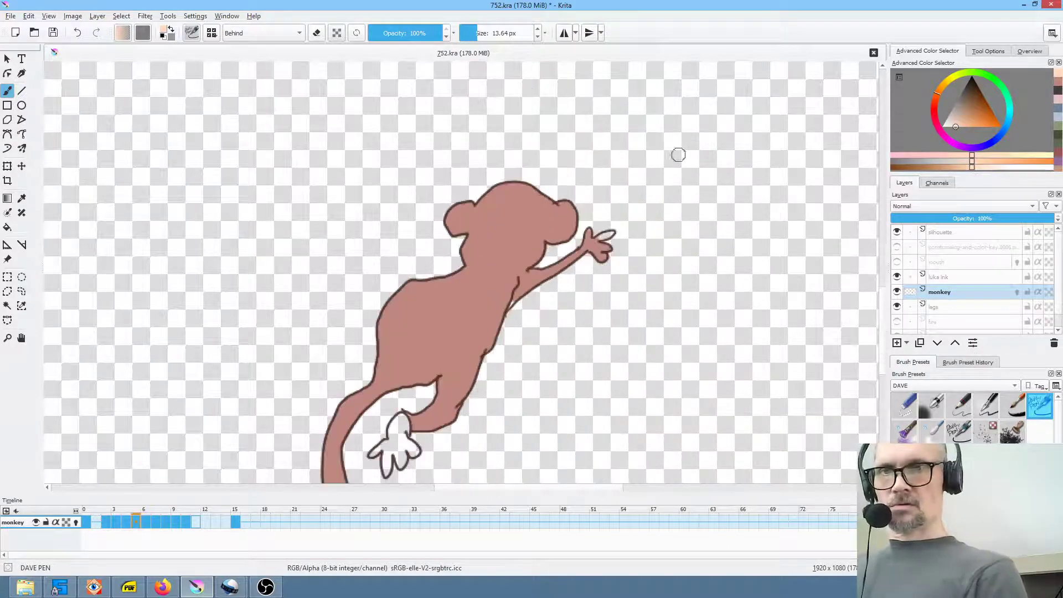
left_click_drag(608, 237, 594, 232)
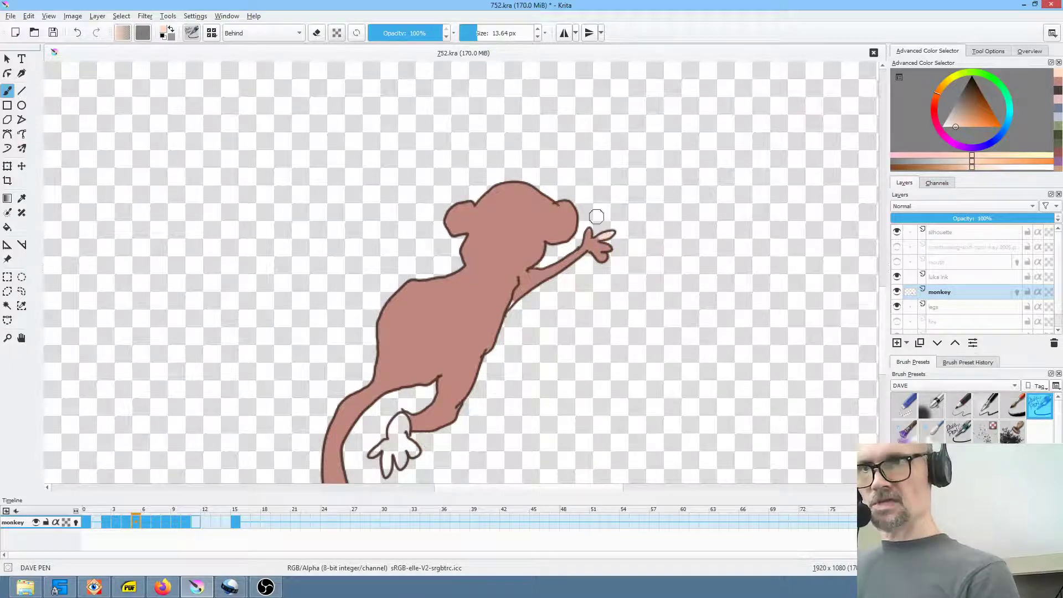
key("f")
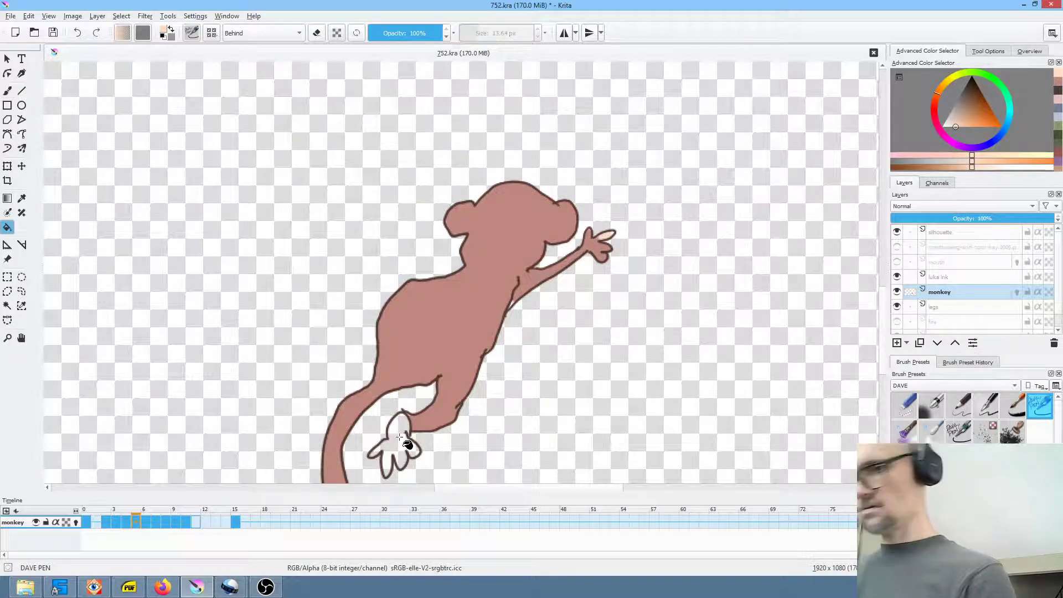
left_click(413, 438)
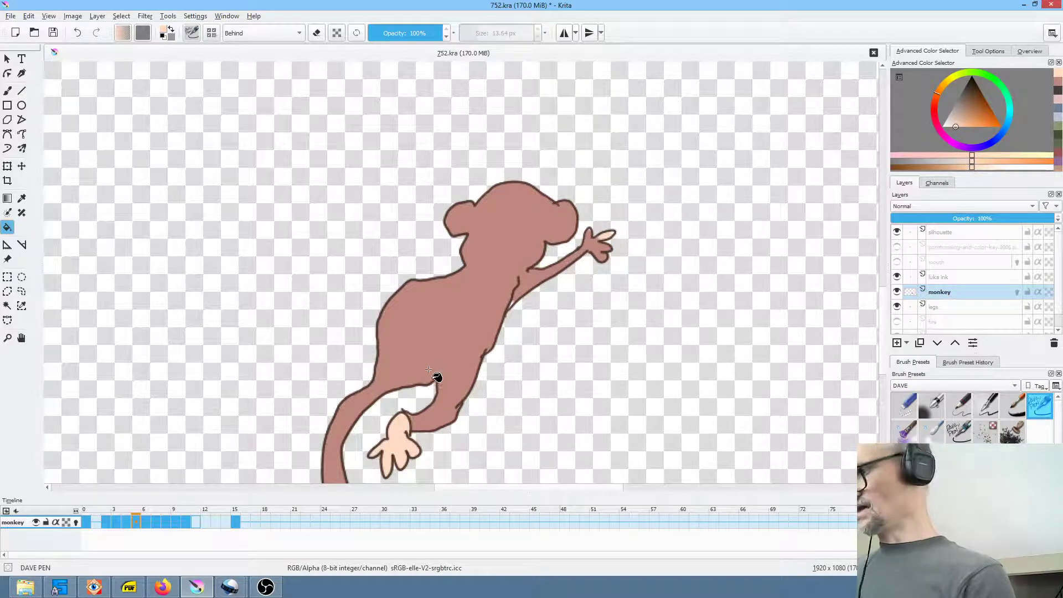
Pick the fur brown on frame 0, fill the monkey's ear opening and paint the unfilled finger.
key("Left")
left_click_drag(565, 398, 598, 162)
key("Left")
left_click_drag(436, 279, 236, 278)
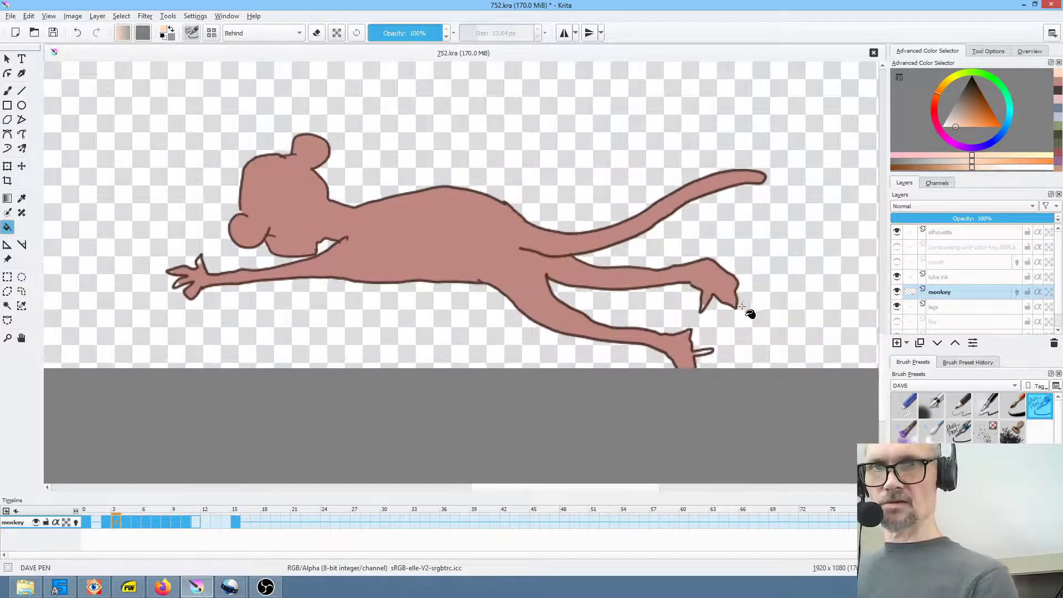
key("Left")
key("Left")
key("Left")
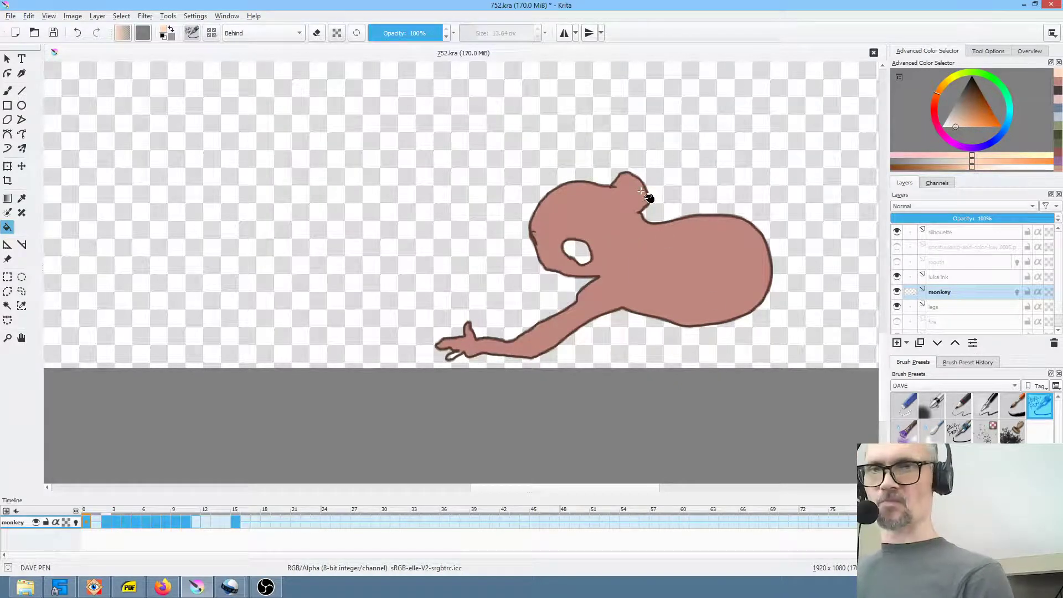
left_click(613, 245, "ctrl")
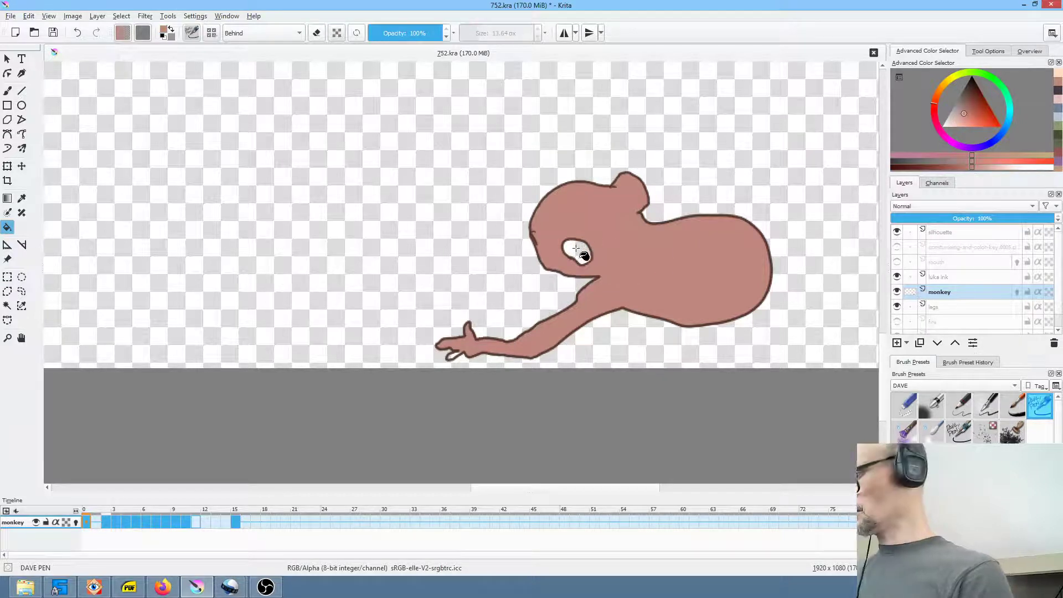
left_click(586, 253)
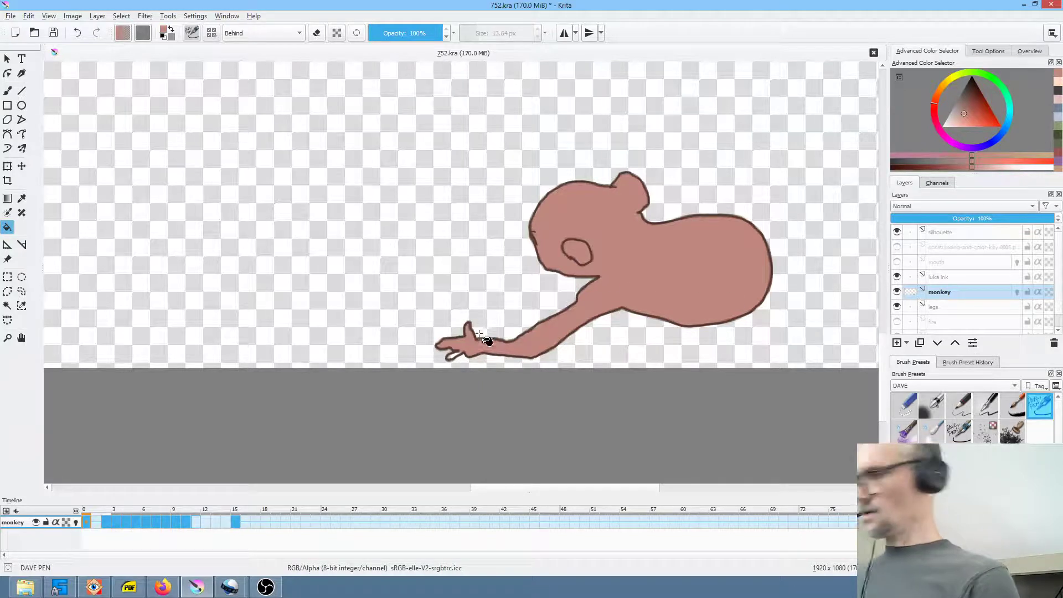
key("b")
left_click_drag(454, 353, 450, 356)
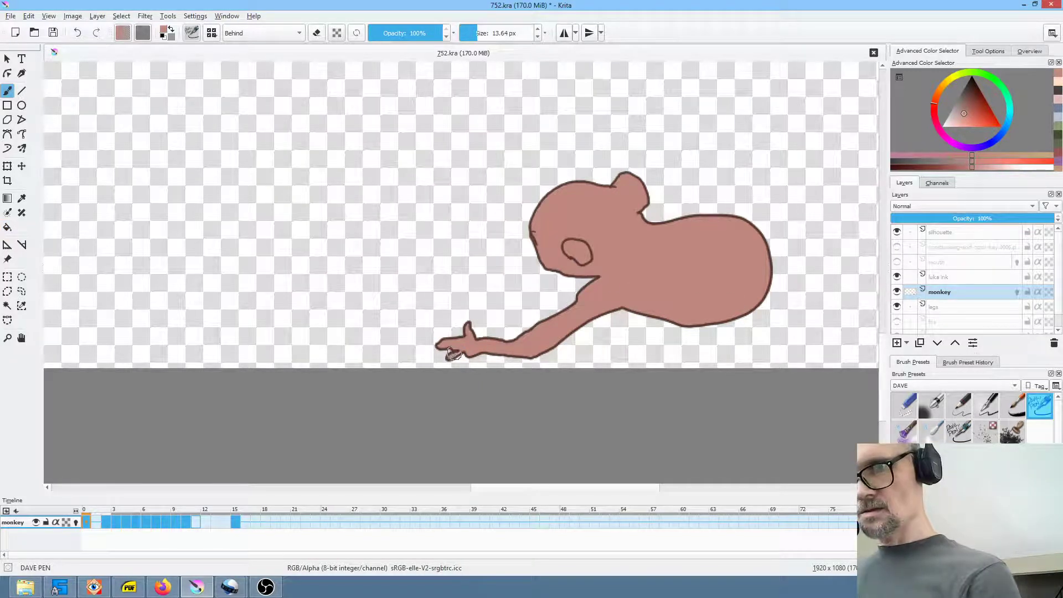
Paint the monkey's ear opening and unfilled finger on frame 2 with the fur brown.
key("Right")
key("Right")
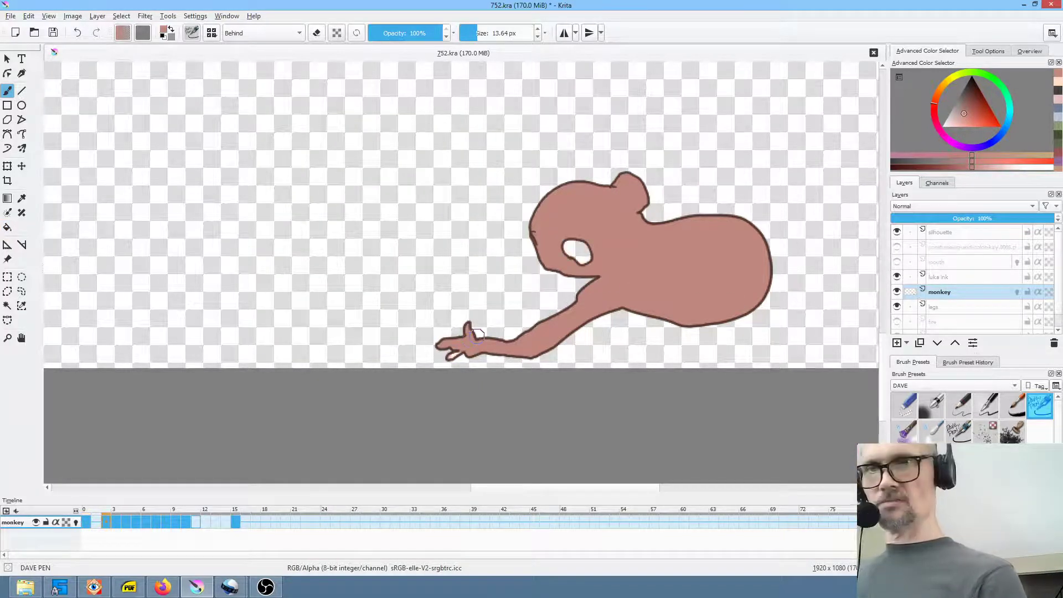
key("Left")
key("Left")
key("Right")
key("Right")
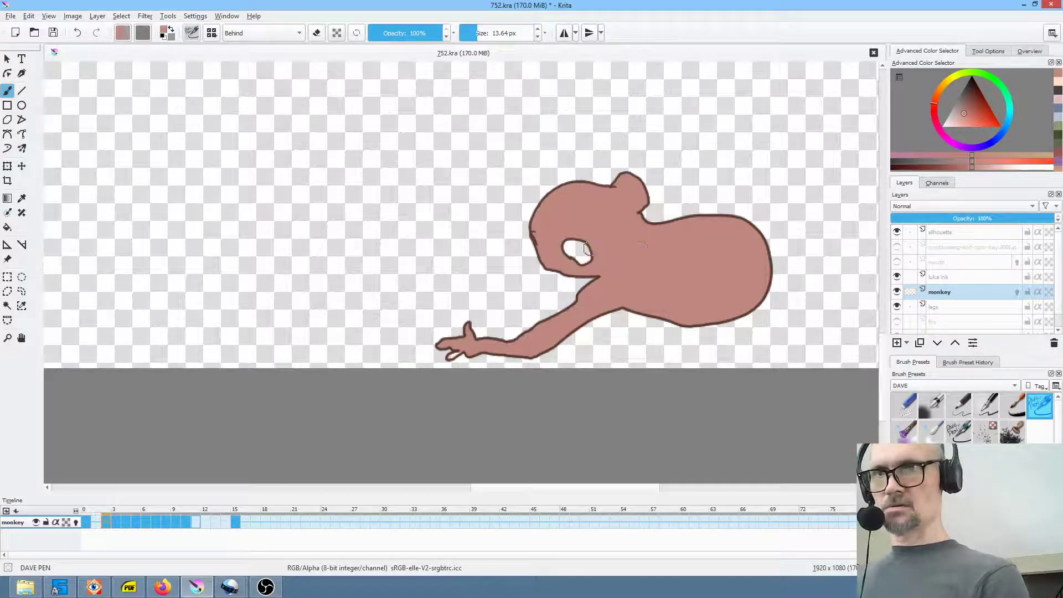
left_click_drag(568, 244, 589, 259)
left_click_drag(455, 353, 451, 355)
Look through the monkey's frames from frame 3 to frame 15 for areas still to fill.
left_click(117, 519)
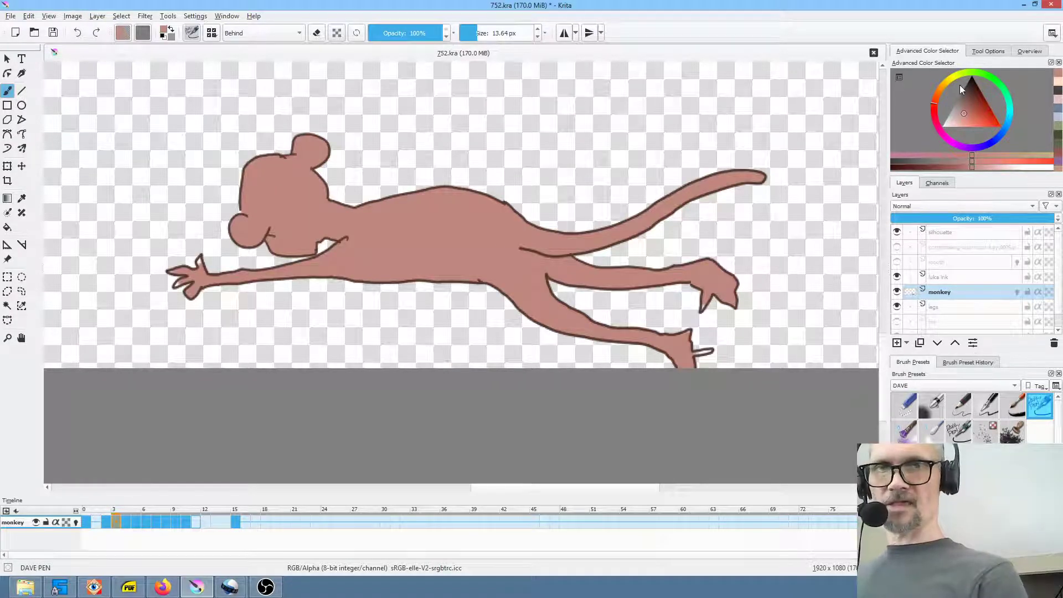
key("Left")
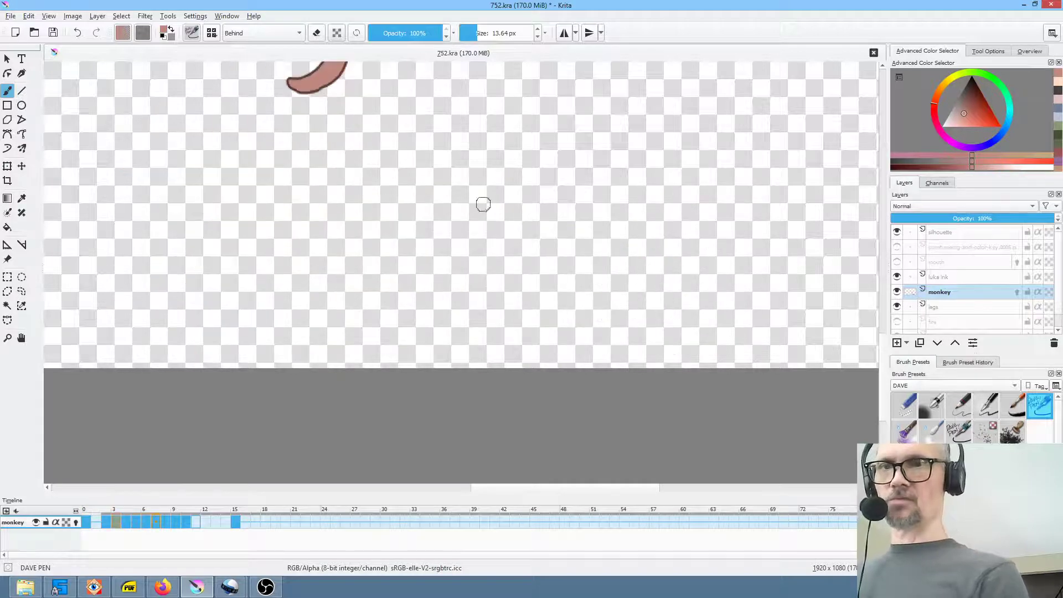
left_click_drag(486, 206, 559, 388)
key("Right")
key("Right")
key("Right")
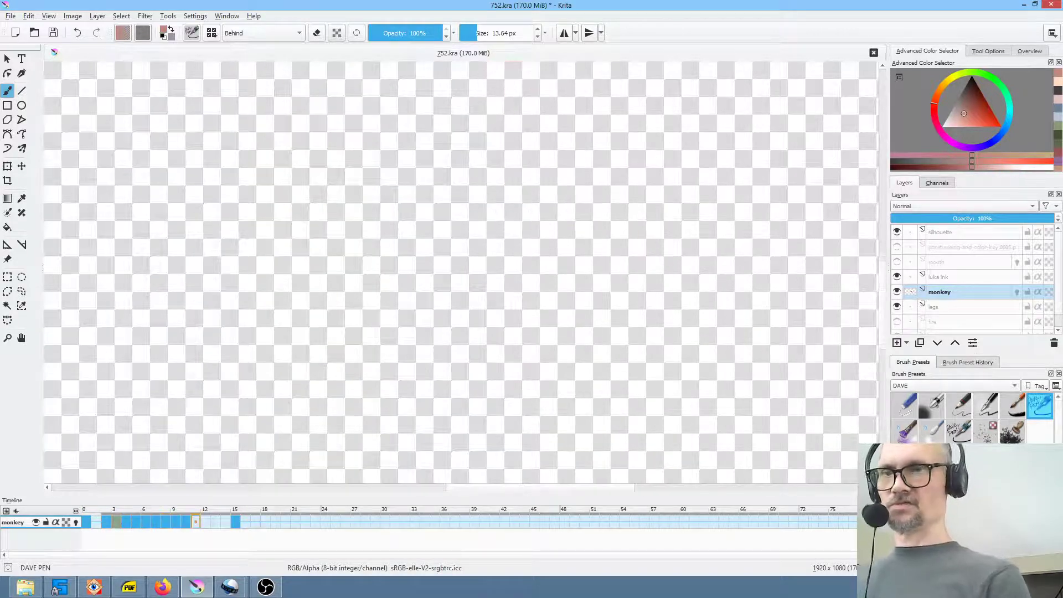
mouse_move(487, 219)
left_mouse_down()
mouse_move(493, 333)
mouse_move(542, 398)
left_mouse_up()
left_click_drag(461, 266, 494, 266)
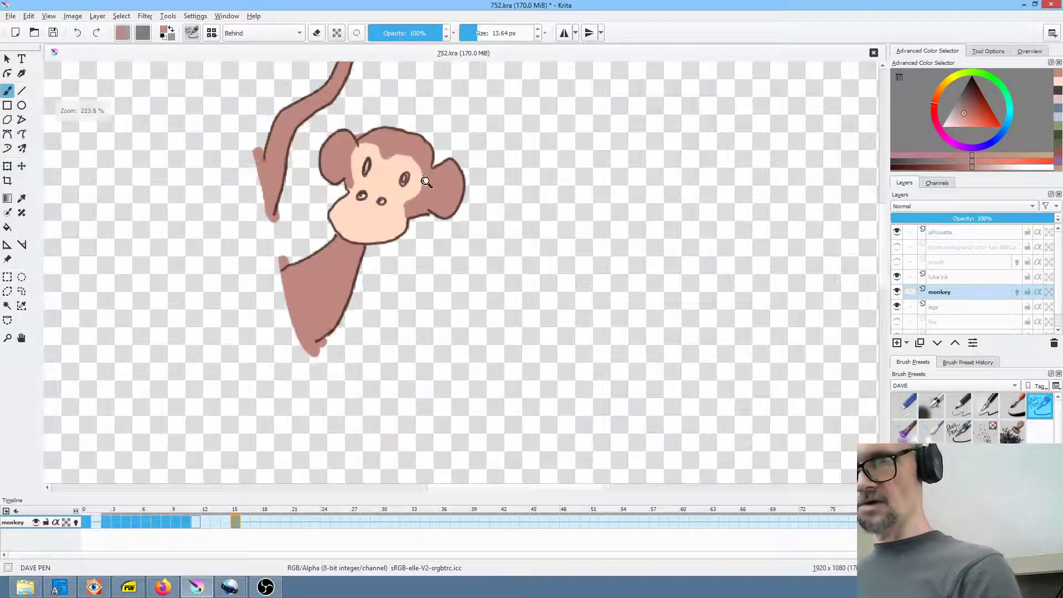
Reduce the brush to 5.65 px and fill the monkey's eyes and nostrils on frame 15, choosing a near-black brown for the dark parts.
scroll(404, 177, "up", 1)
key("bracketleft")
key("bracketleft")
key("bracketleft")
left_click_drag(402, 173, 401, 177)
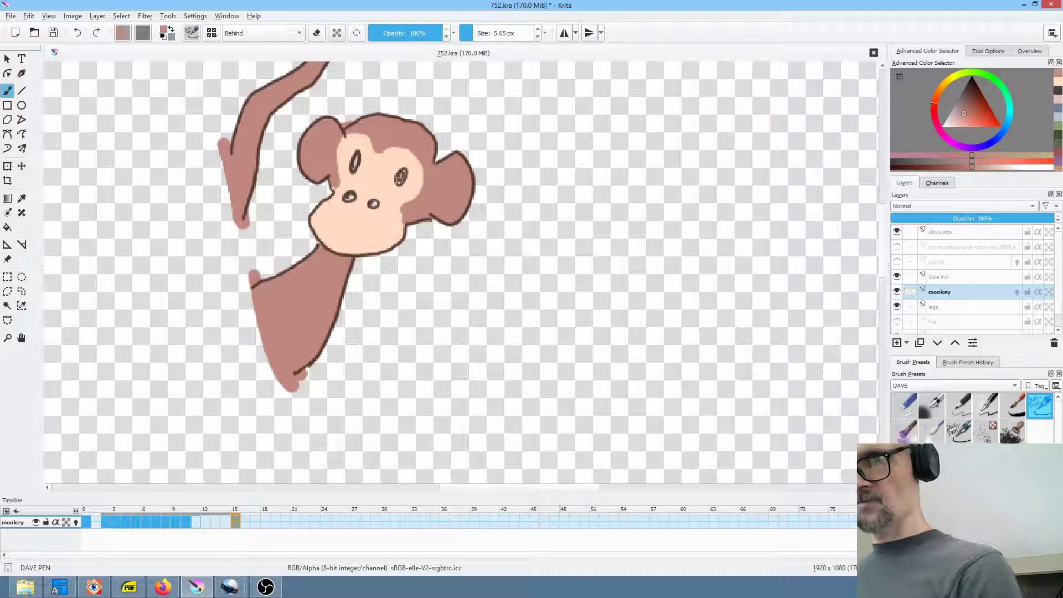
left_click_drag(972, 93, 967, 87)
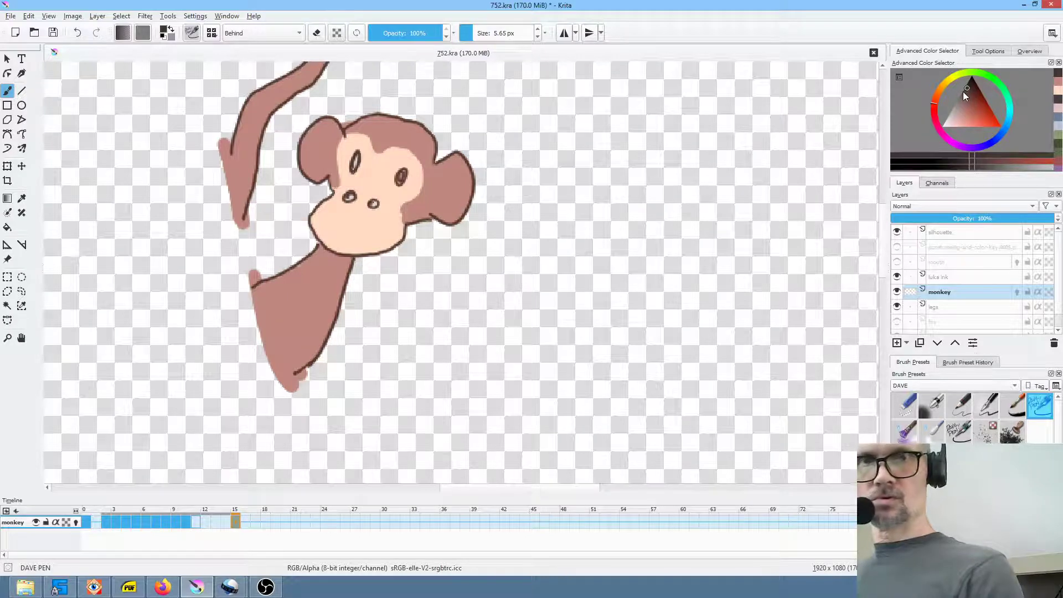
left_click_drag(355, 160, 354, 165)
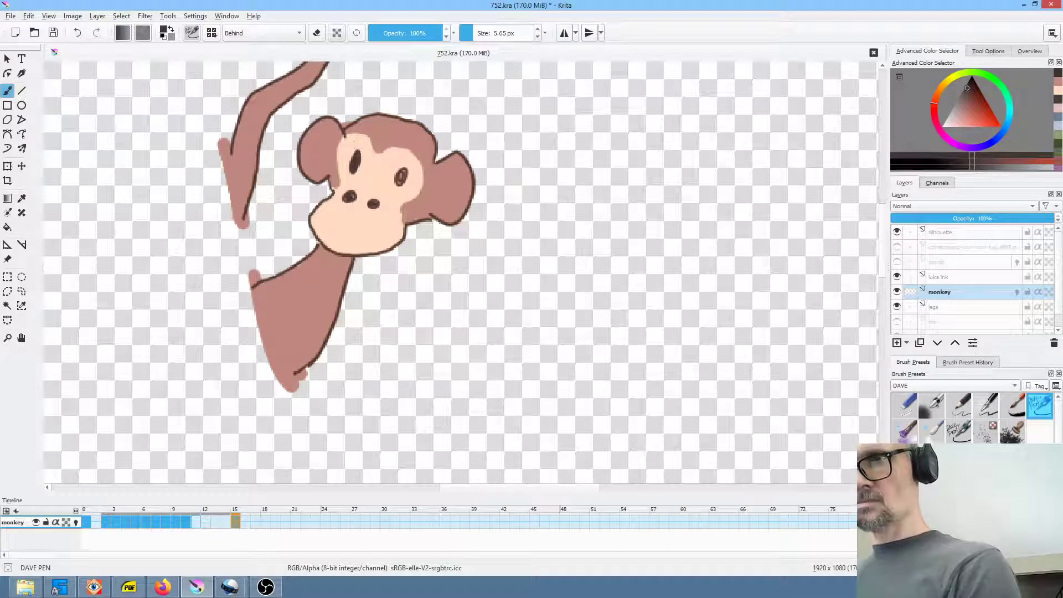
Set the brush blending mode to Multiply and draw dark brow lines above both of the monkey's eyes.
left_click(285, 34)
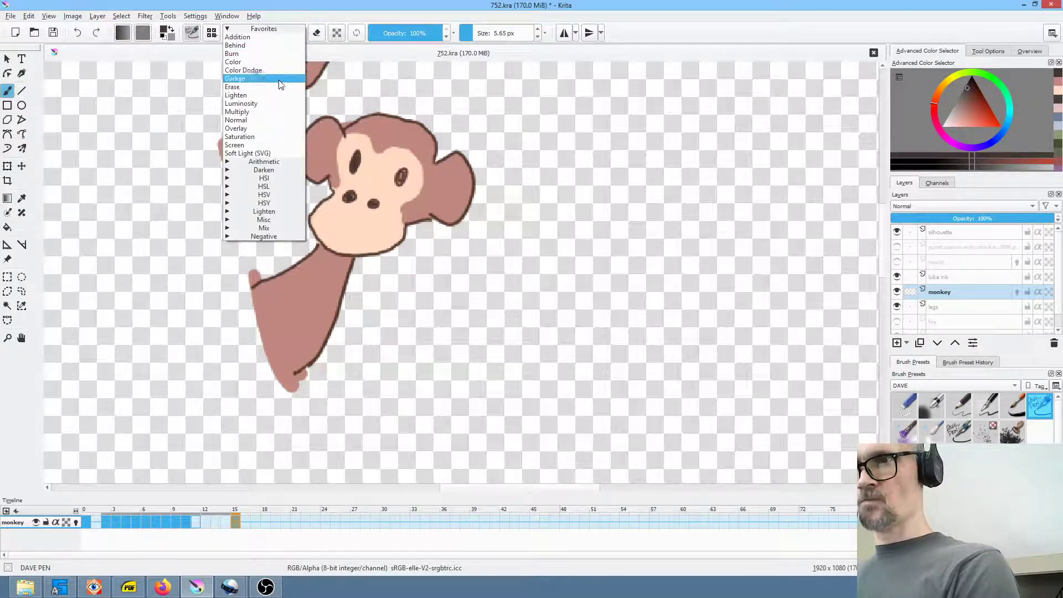
left_click(271, 114)
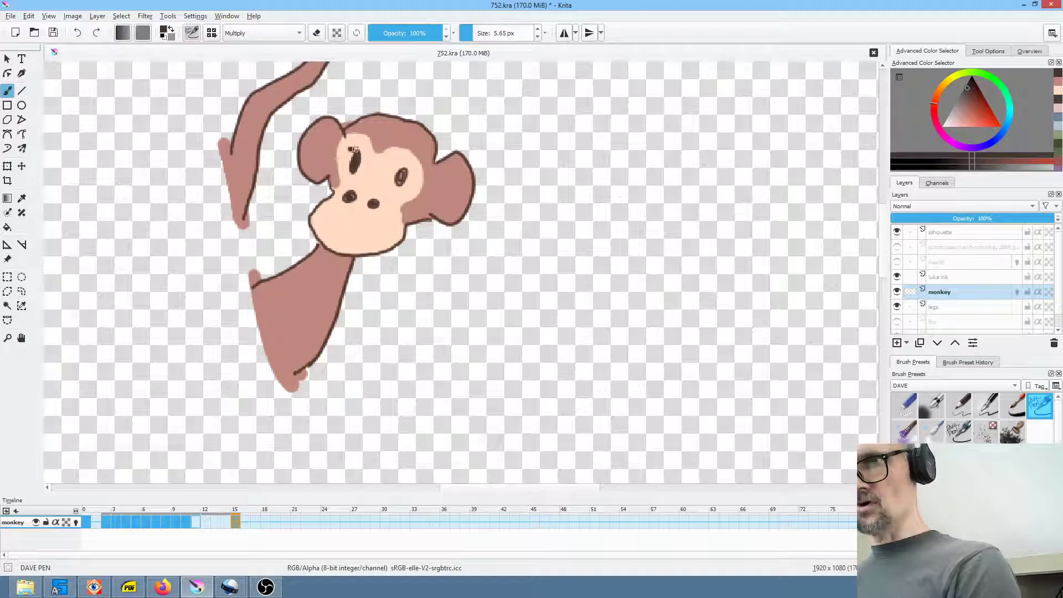
left_click_drag(394, 166, 411, 168)
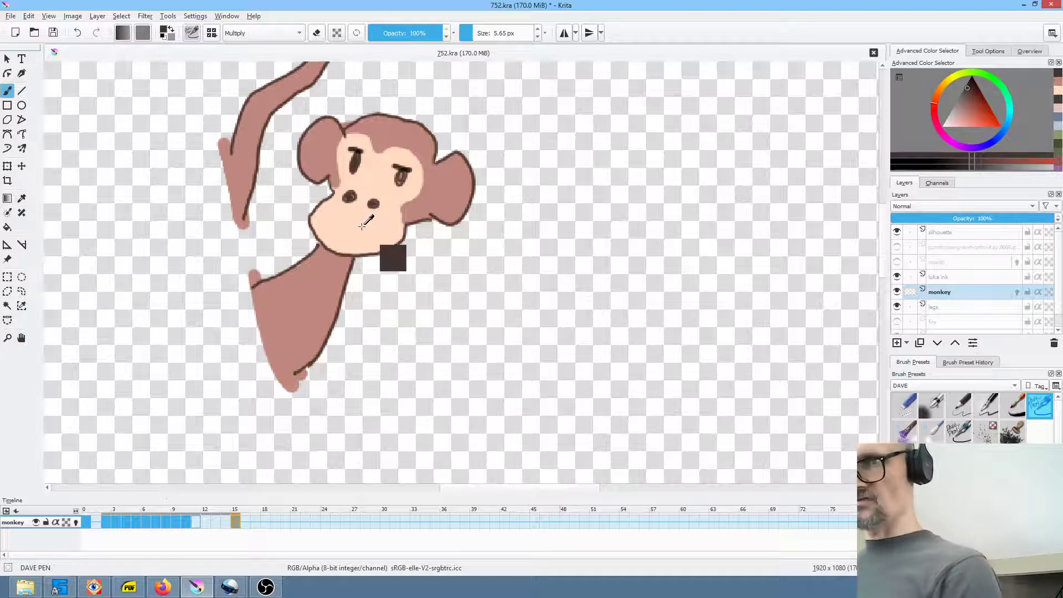
Pick the peach from the monkey's muzzle, return to frame 5 and paint the raised hand in Normal blending mode.
left_click(392, 255, "ctrl")
key("comma")
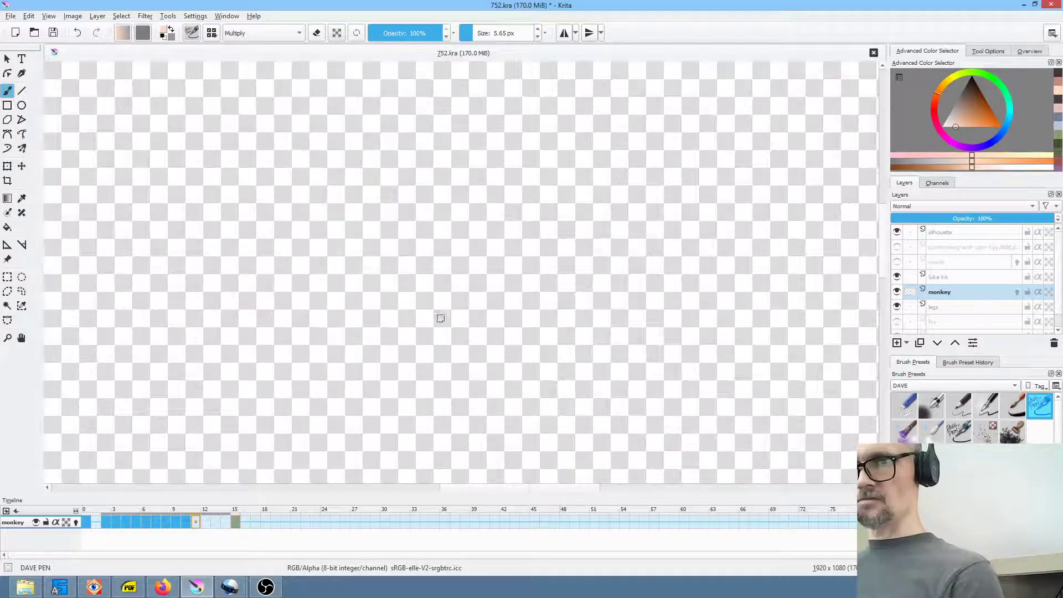
key("comma")
key("comma")
key("comma")
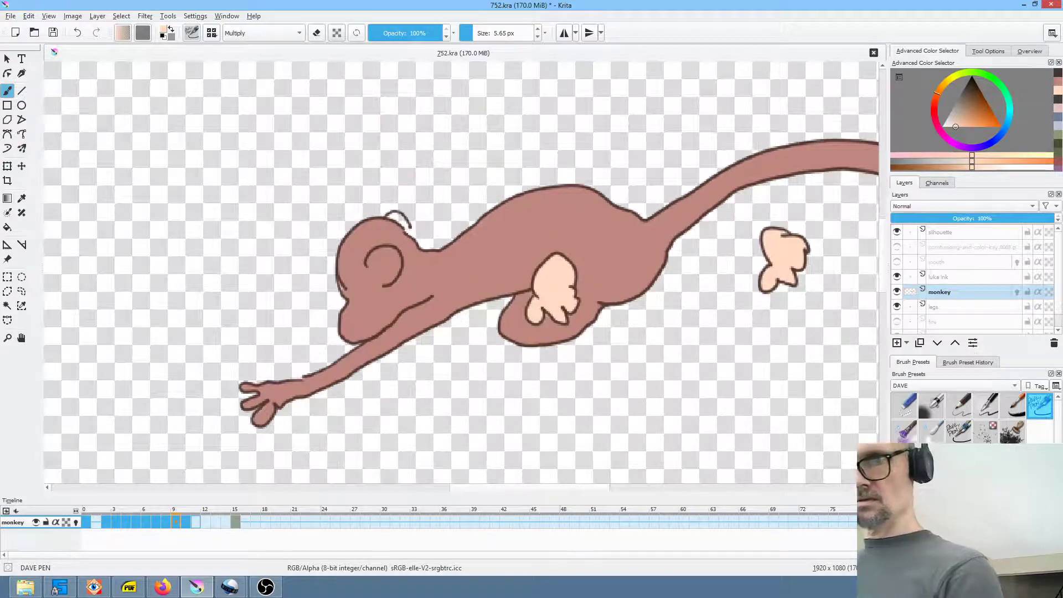
key("comma")
key("comma")
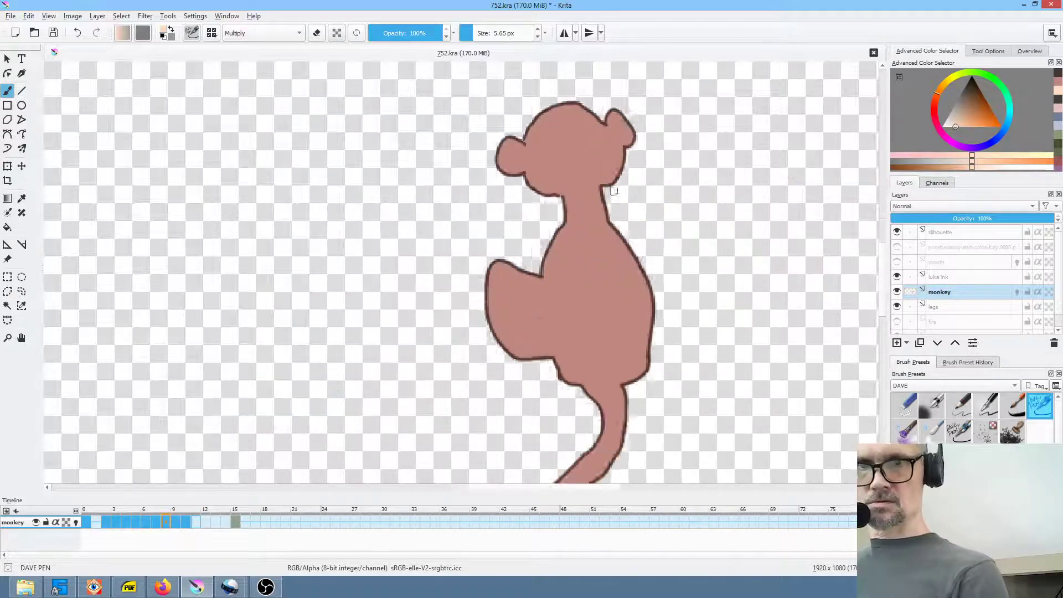
key("comma")
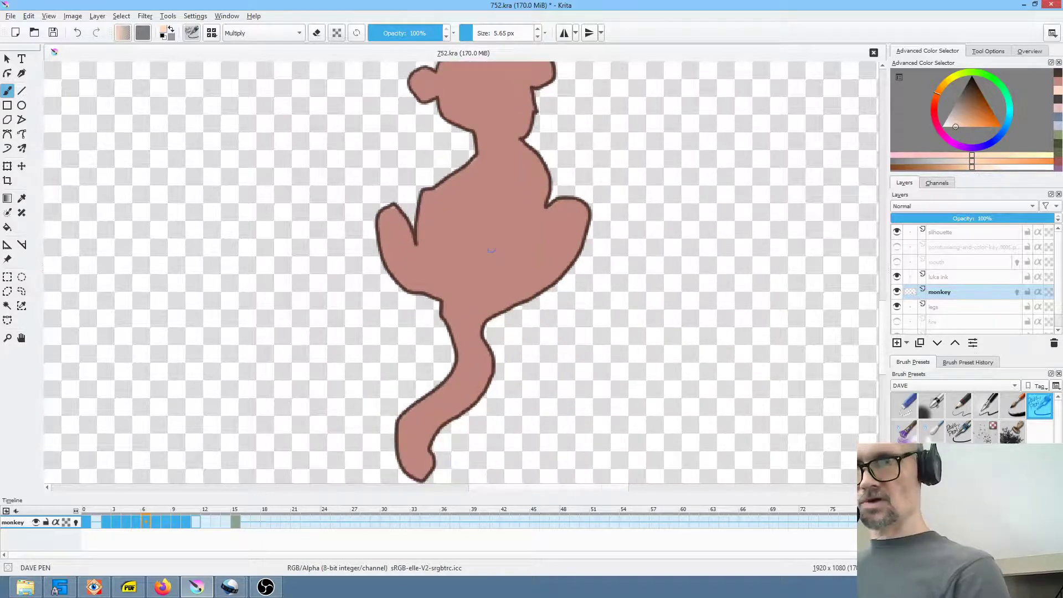
scroll(481, 266, "down", 3)
key("comma")
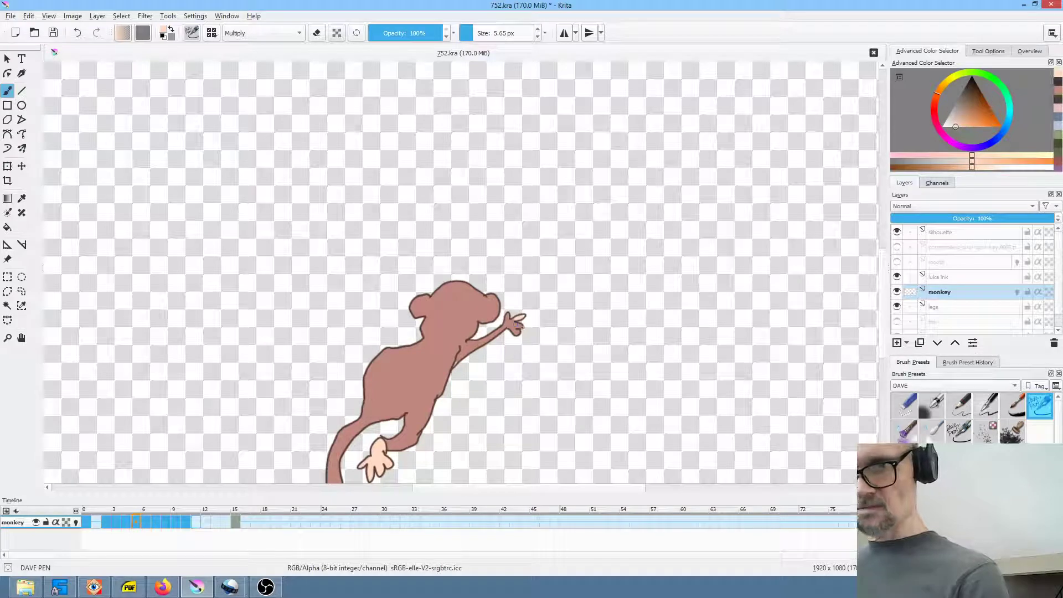
left_click(267, 33)
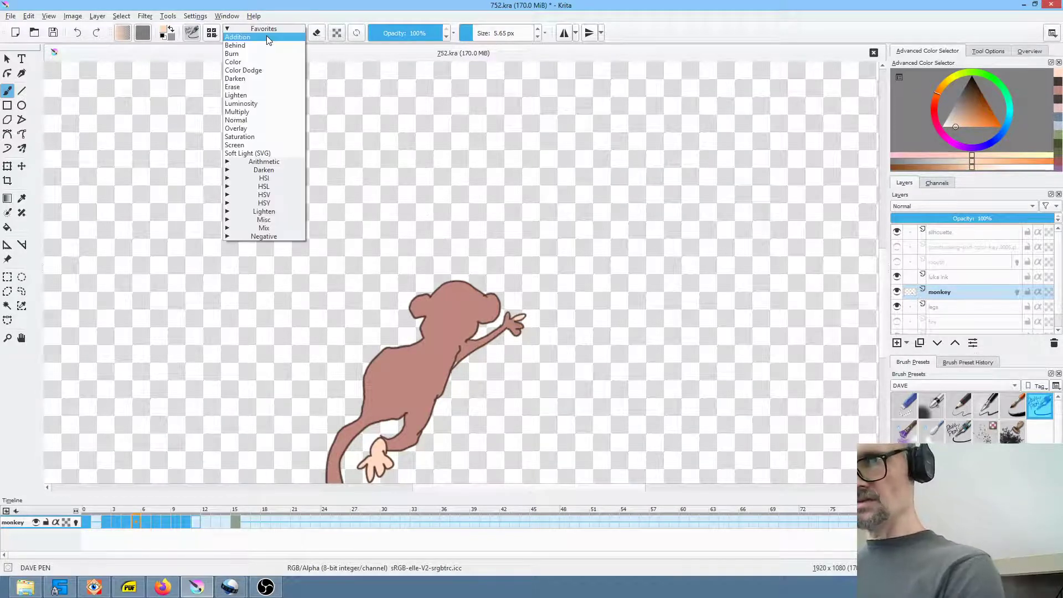
left_click(254, 118)
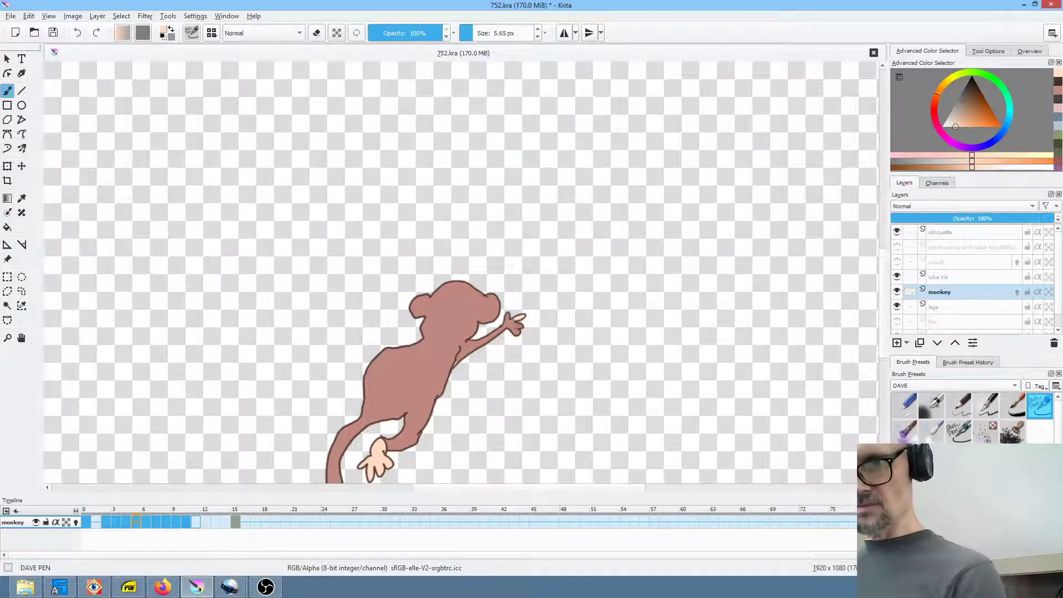
left_click_drag(517, 325, 508, 315)
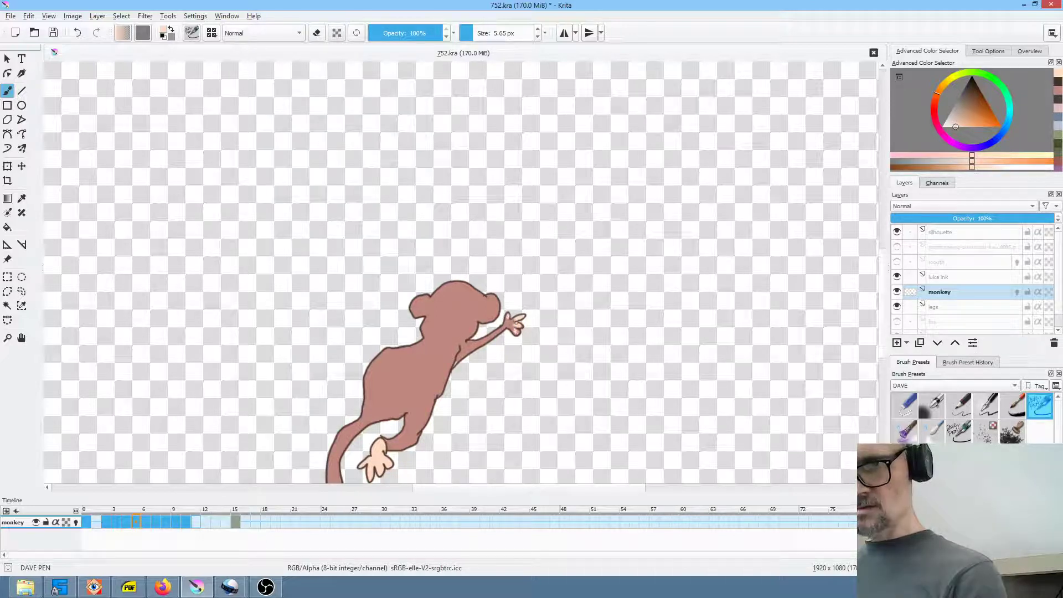
Paint the monkey's hand and foot peach on frame 4 and its feet peach on frame 3.
key("Right")
key("Right")
key("Left")
key("Left")
left_click_drag(607, 330, 645, 219)
key("Left")
left_click_drag(334, 410, 400, 419)
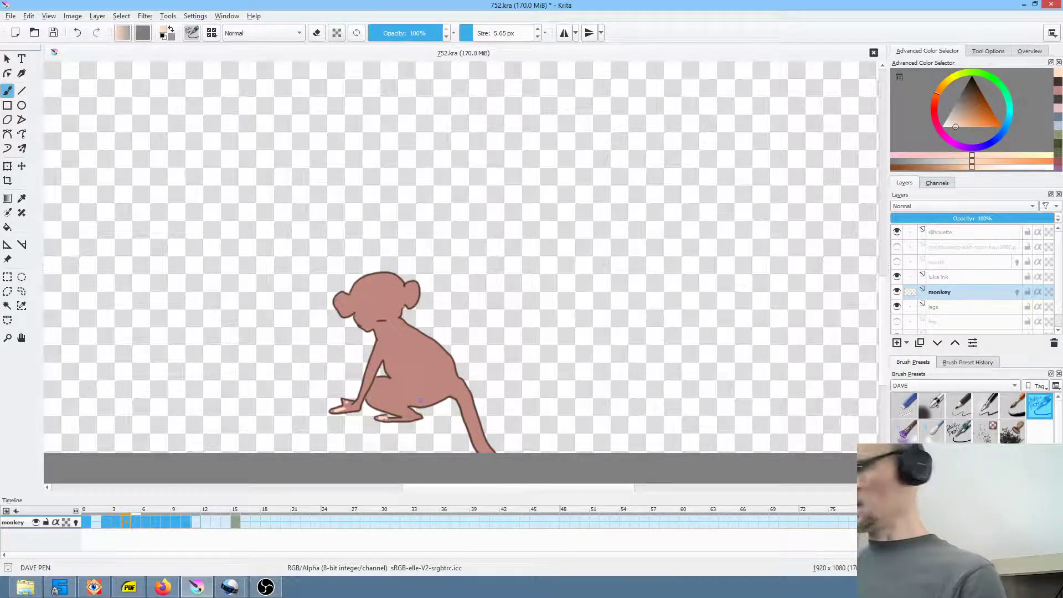
scroll(676, 245, "down", 3)
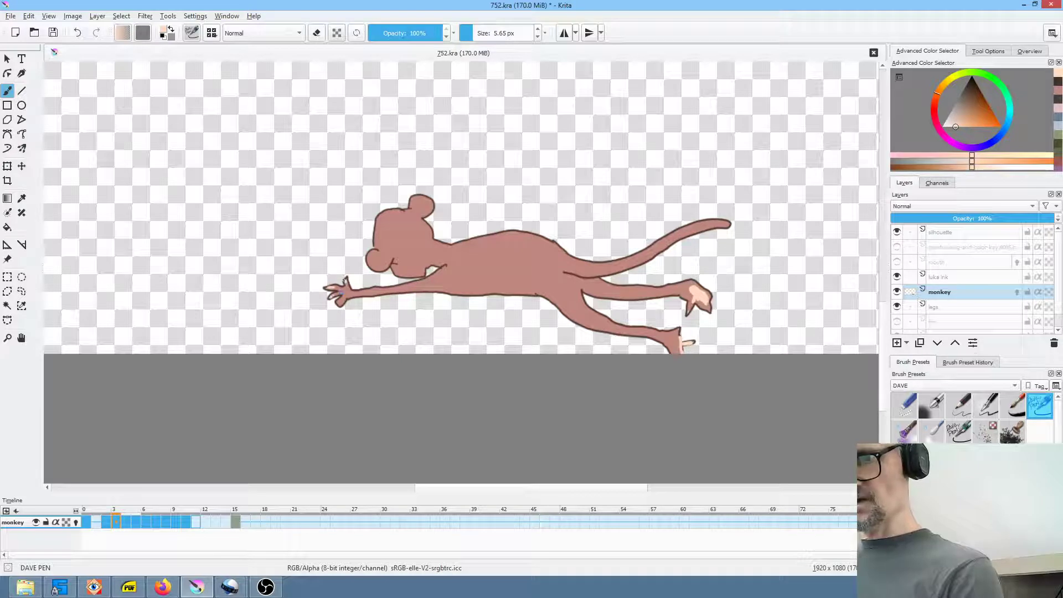
key("Left")
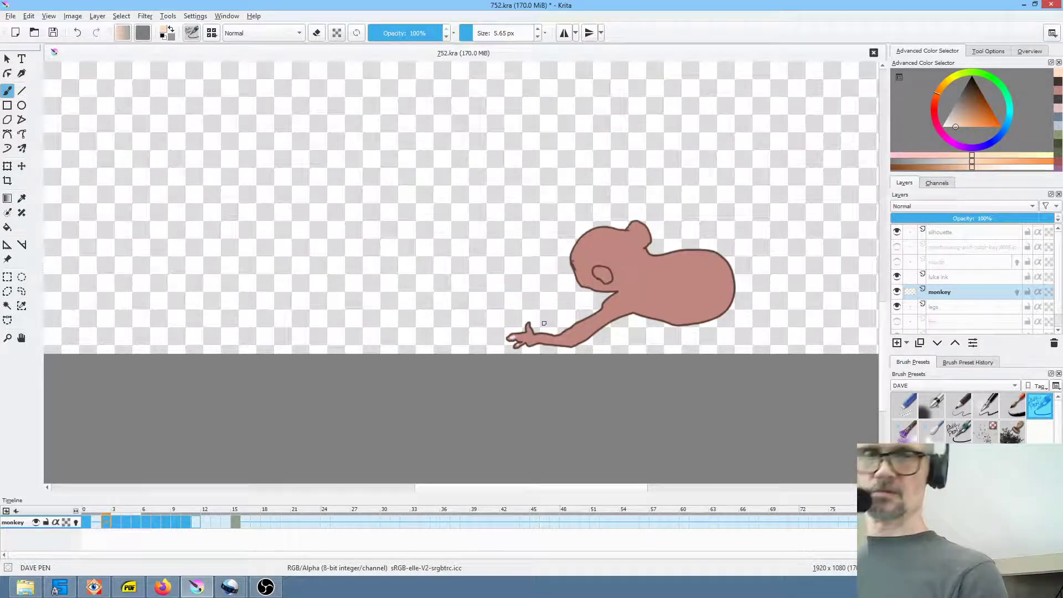
Pick the reddish-brown fur colour on frame 2, then fill the unpainted torso edge and bent limb on frame 7 with a 16.61 px brush.
left_click(689, 304, "ctrl")
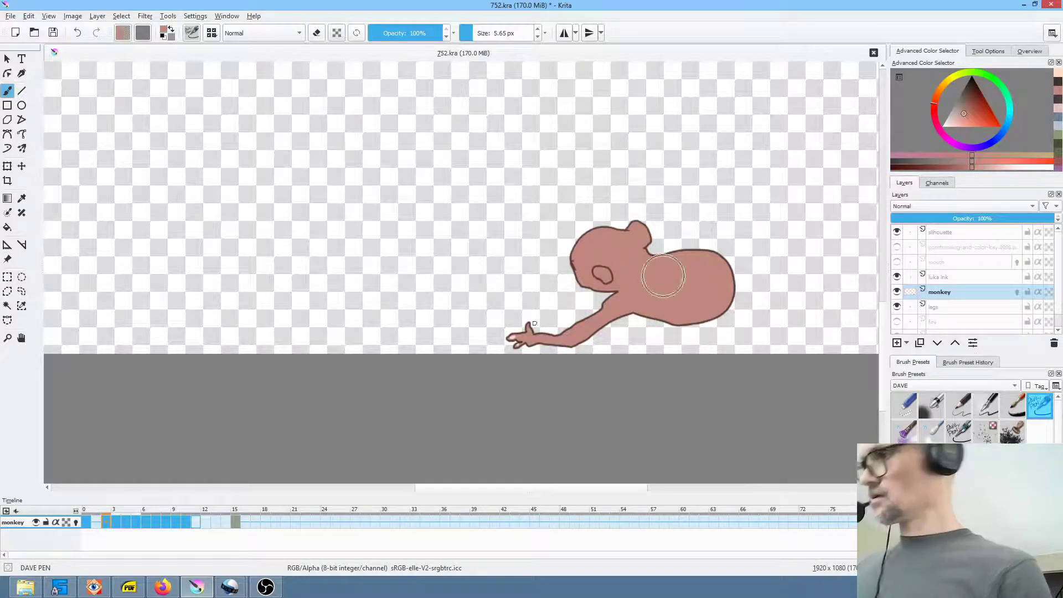
key("Right")
key("Right")
key("Right")
key("Right")
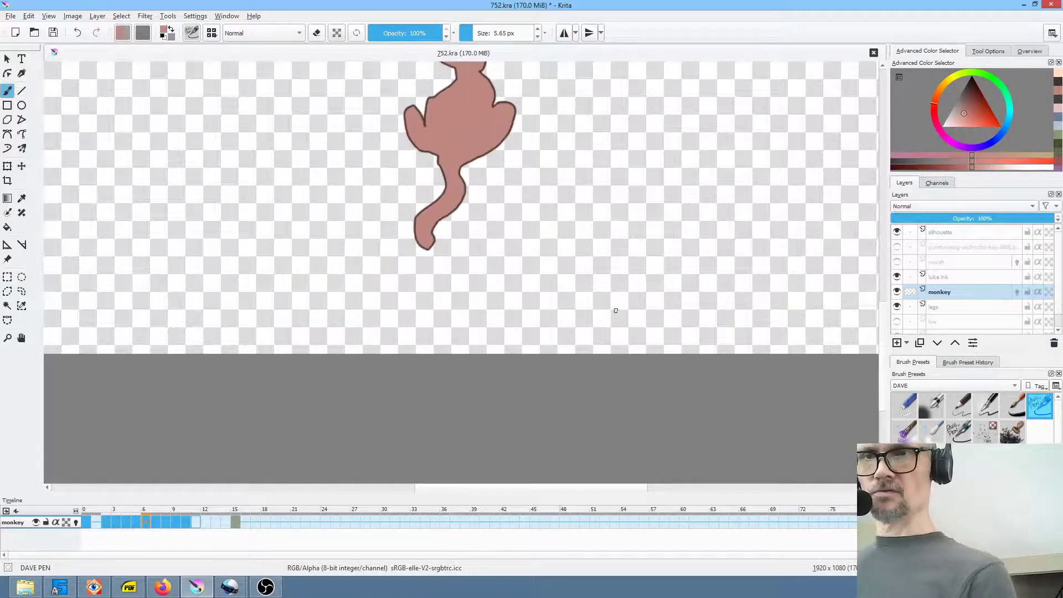
left_click_drag(503, 239, 502, 273)
key("Left")
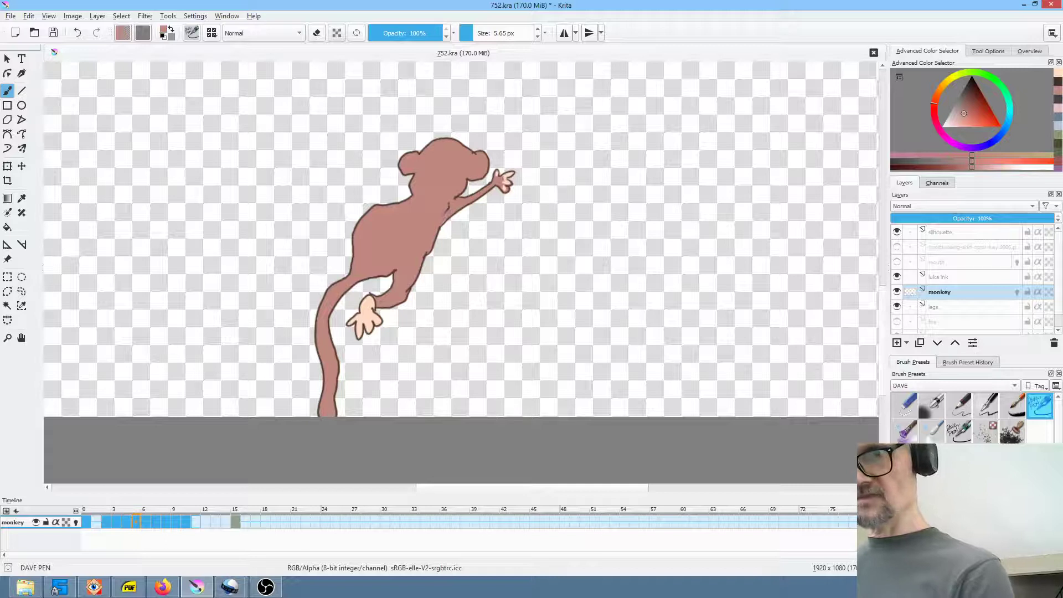
key("Right")
key("Right")
left_click_drag(504, 236, 467, 378)
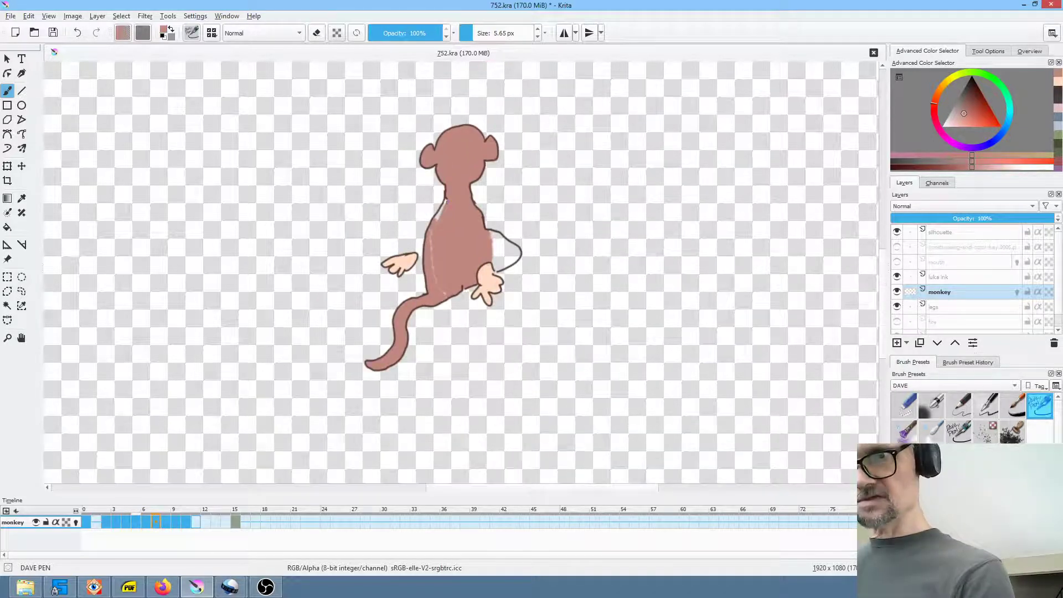
left_click(475, 33)
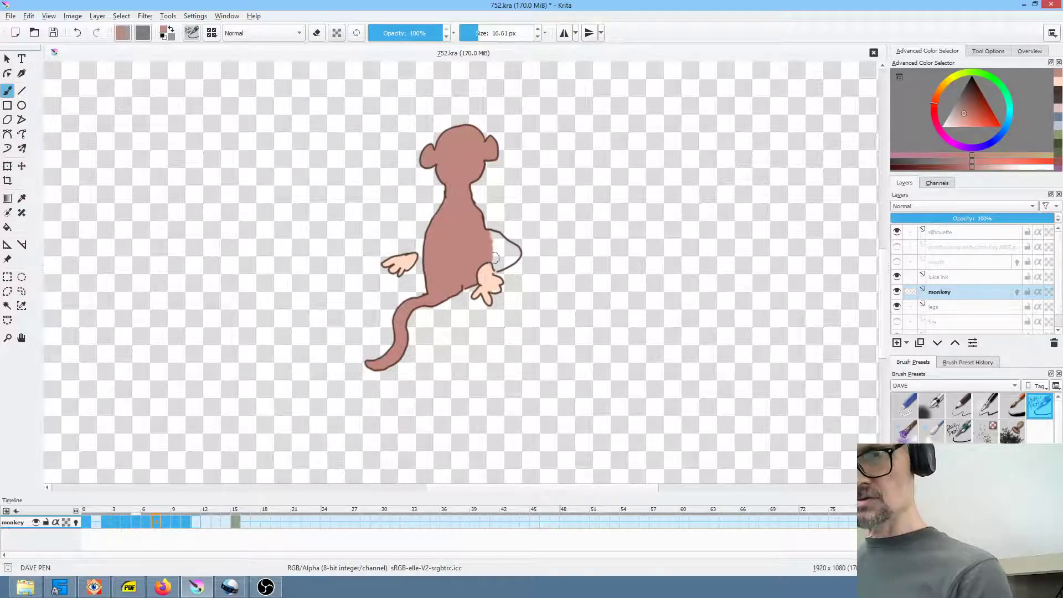
left_click_drag(498, 266, 502, 245)
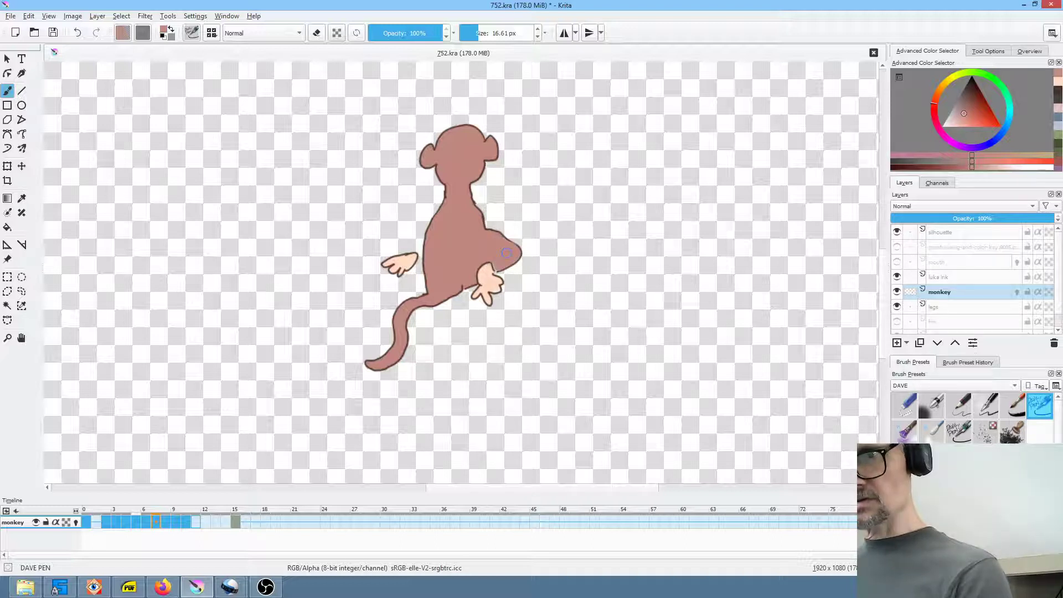
Space the monkey layer's keyframes three frames apart on the timeline, from frame 12 to frame 36.
key("Left")
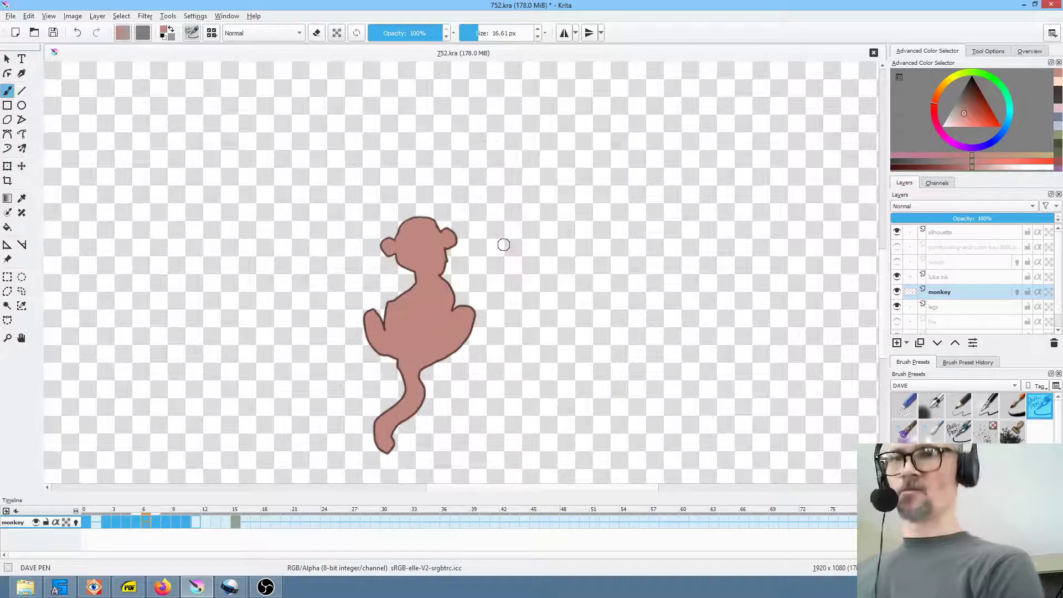
key("Left")
scroll(515, 252, "down", 2)
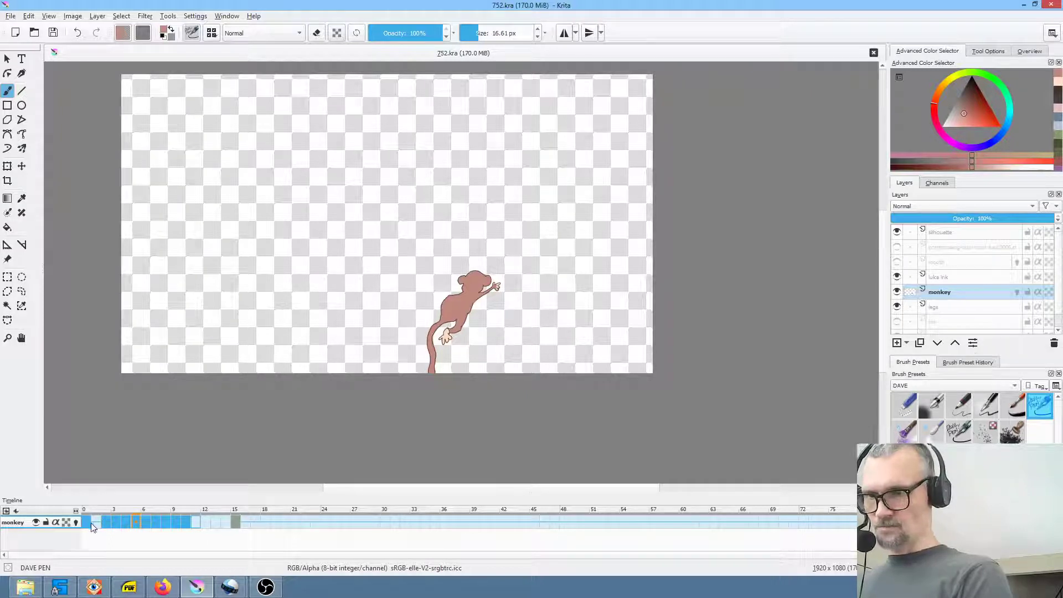
left_click_drag(105, 519, 234, 520)
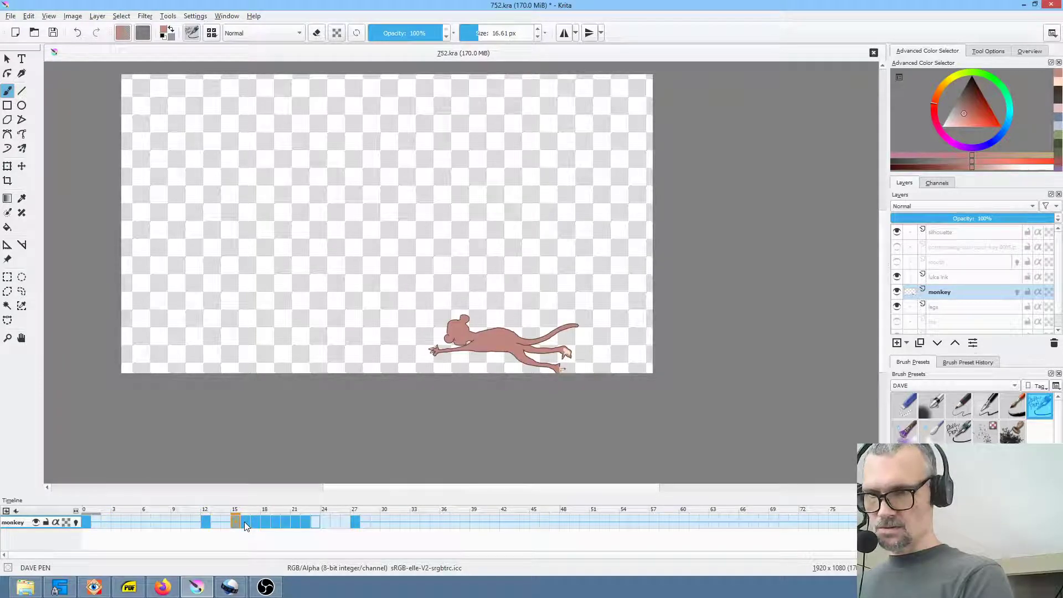
left_click_drag(244, 521, 448, 521)
left_click(280, 520)
left_click(365, 521)
left_click(424, 522)
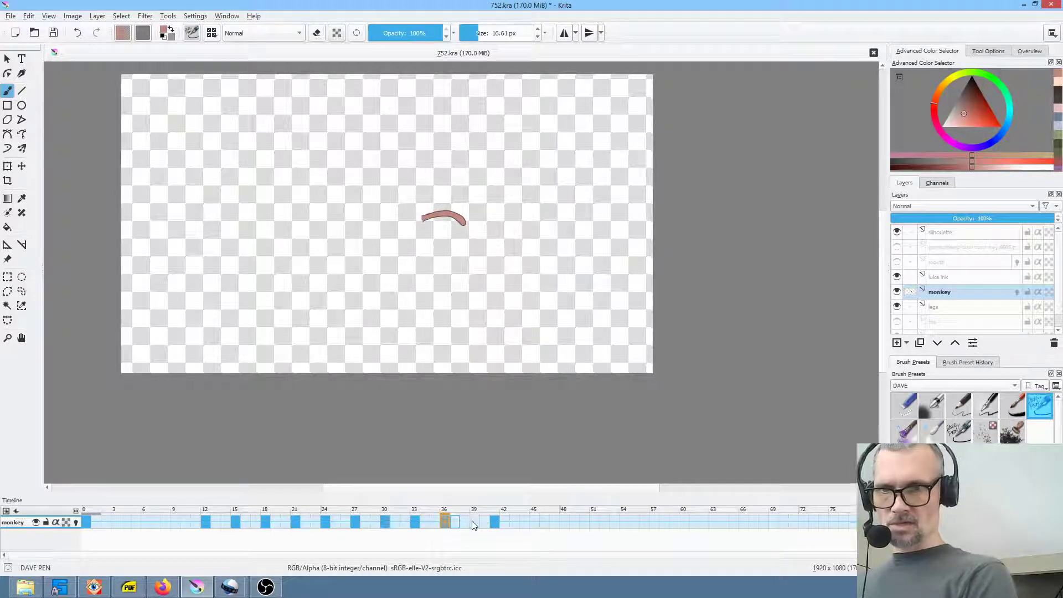
Move the monkey layer's empty keyframe to frame 39 and the final face pose to frame 60.
left_click_drag(454, 523, 495, 520)
left_click(587, 521)
left_click(622, 520)
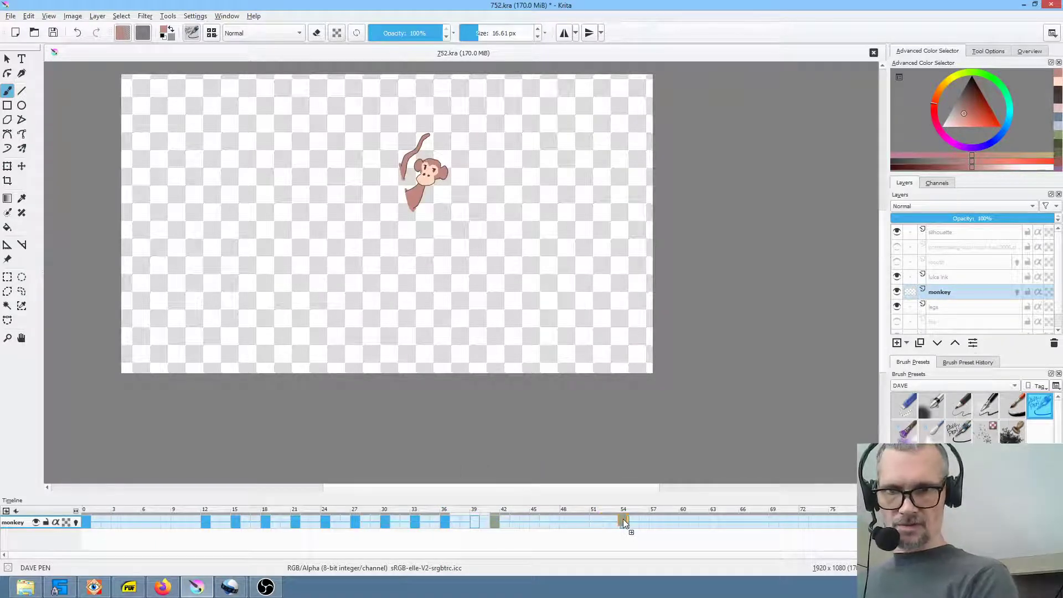
left_click_drag(681, 520, 681, 521)
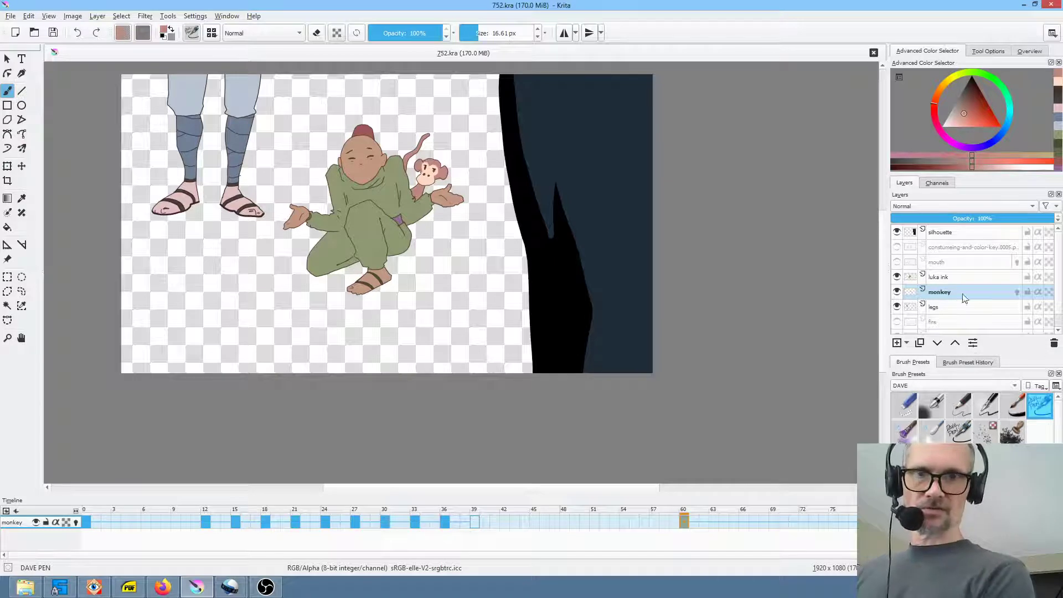
Show the painted forest background on Layer 4, select the fire layer and toggle its visibility on and off.
scroll(953, 298, "down", 1)
left_click(897, 321)
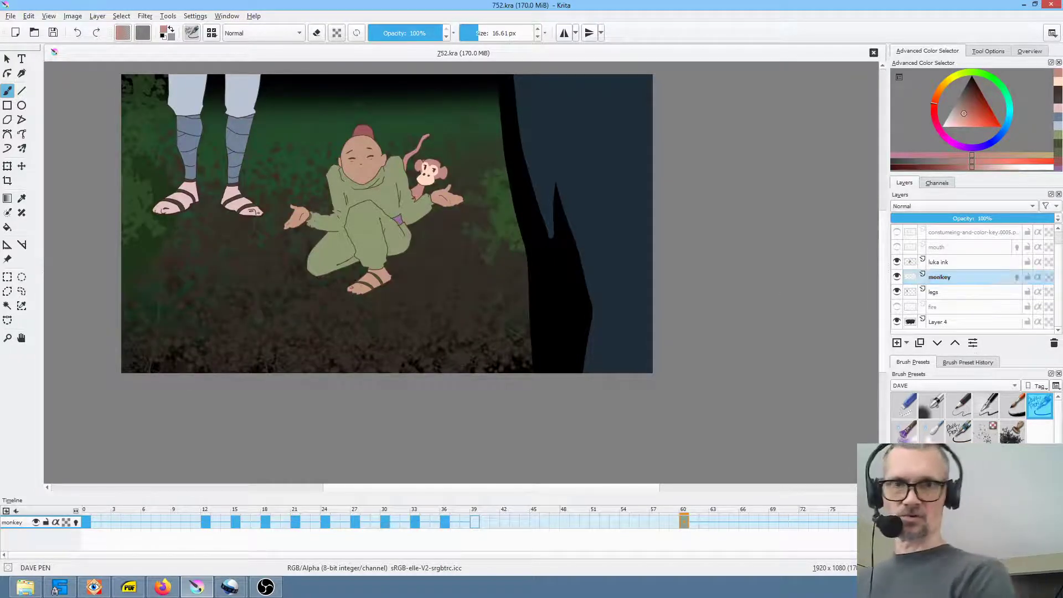
left_click(950, 309)
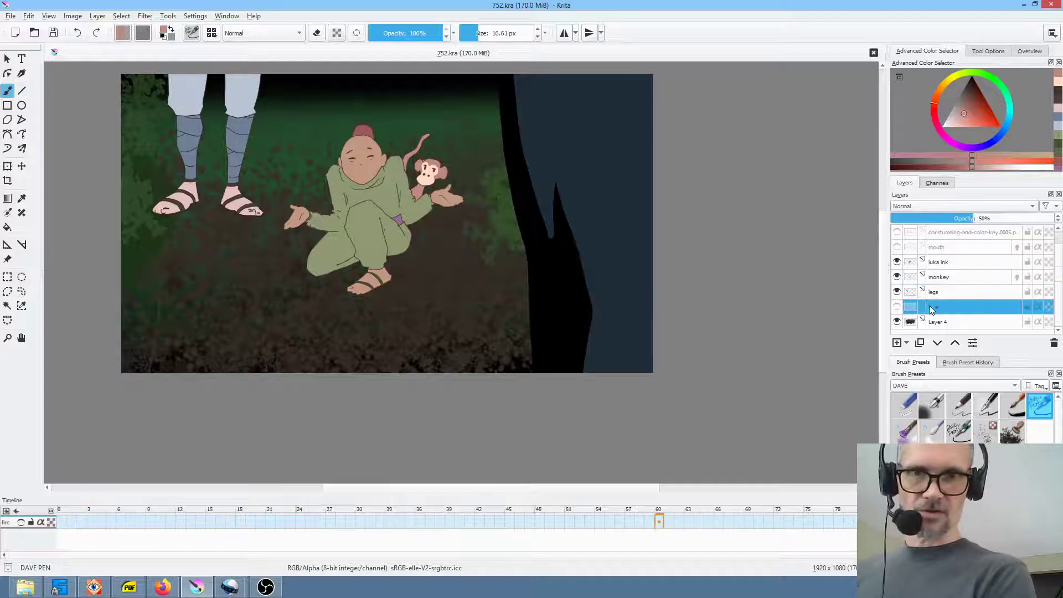
left_click(896, 307)
left_click(895, 307)
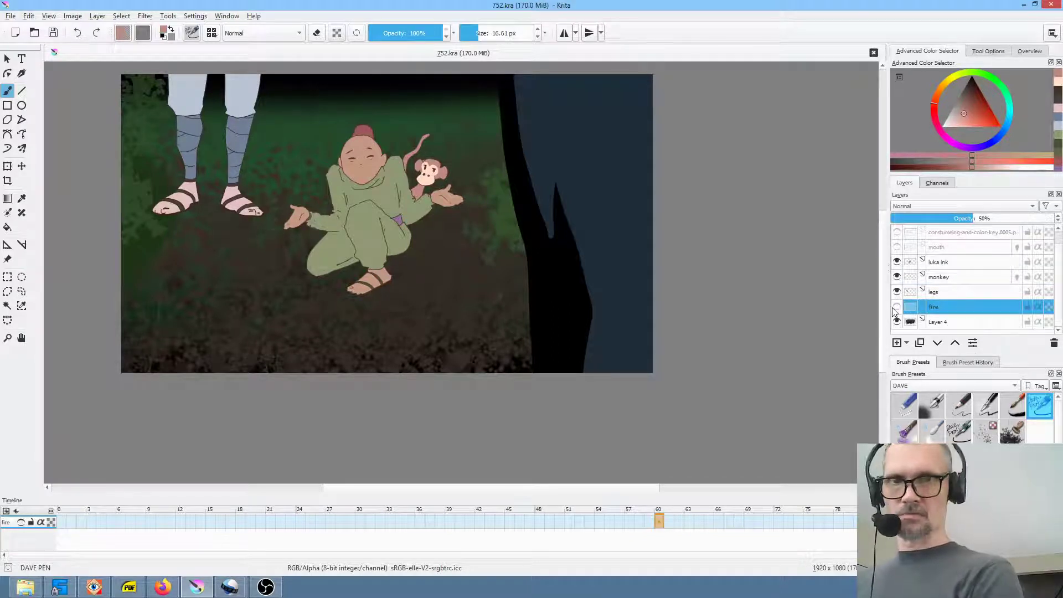
Return to frame 0, save the document and make the mouth layer visible.
left_click(62, 523)
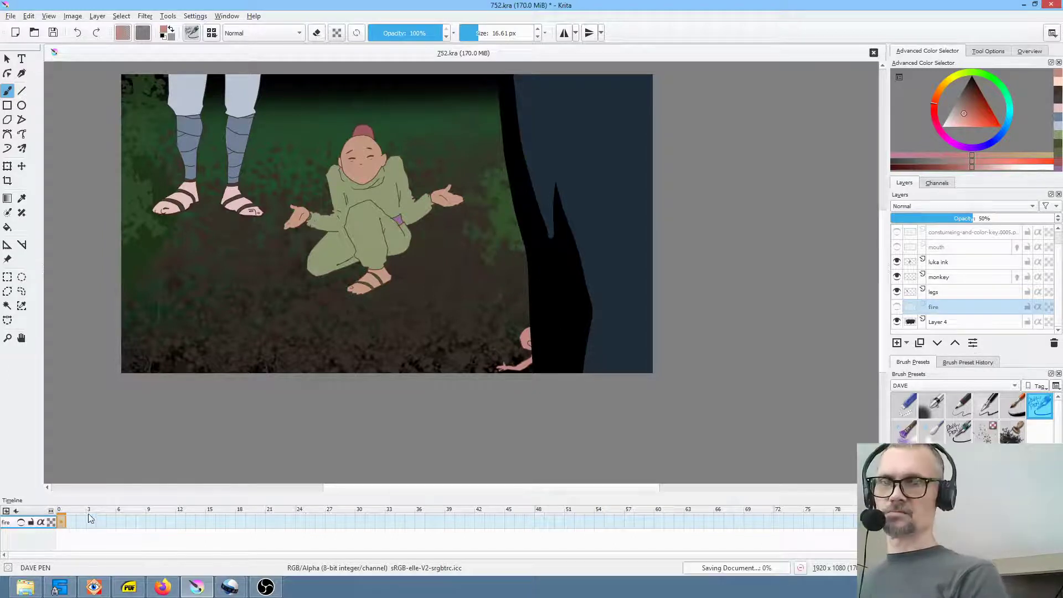
scroll(338, 305, "down", 1)
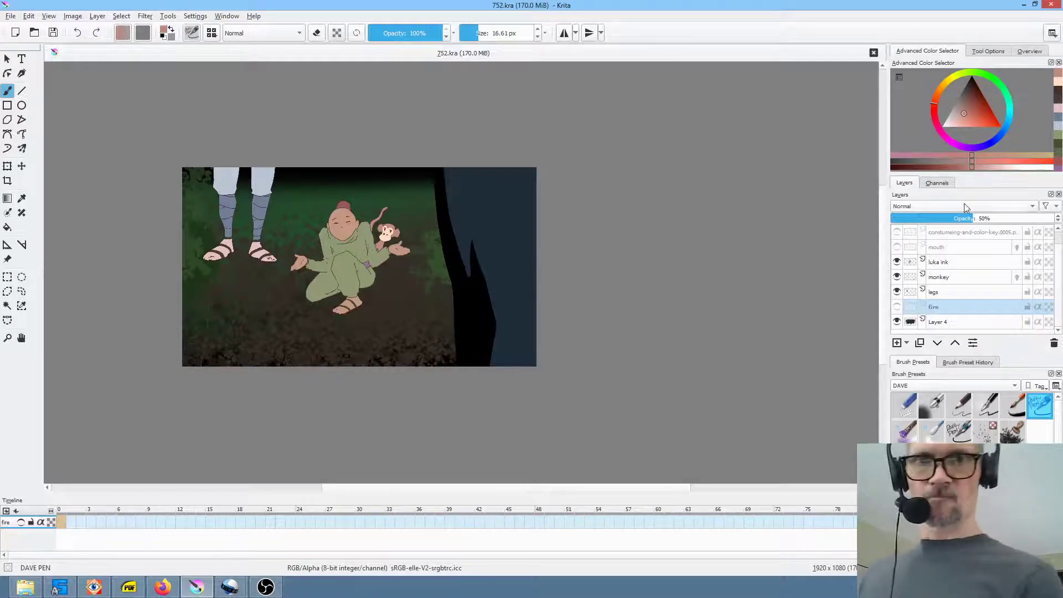
left_click(896, 247)
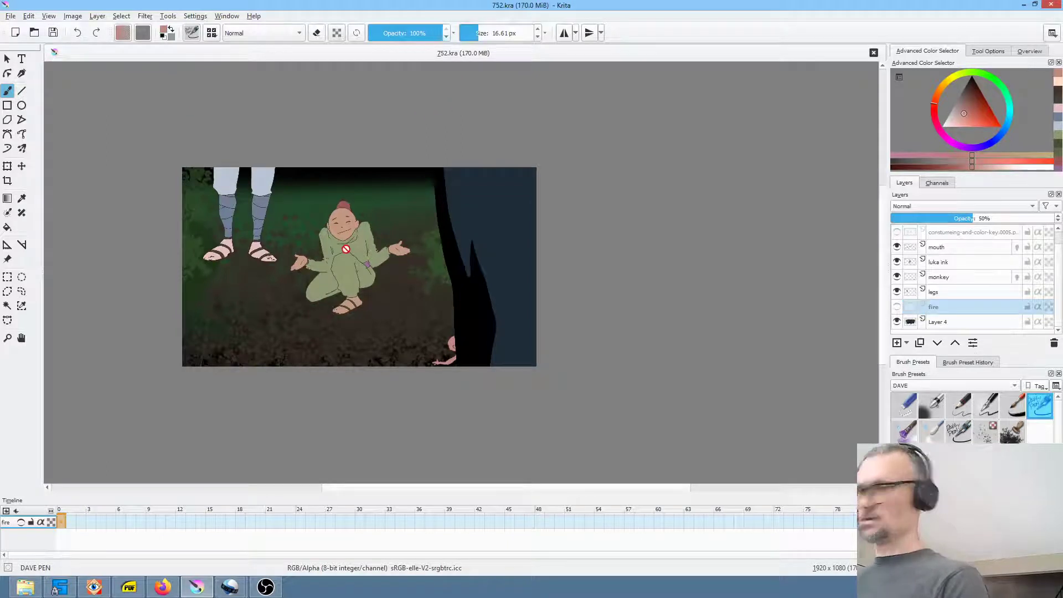
Play back the animation with the mouth layer on and check the characters at 100% zoom.
key("space")
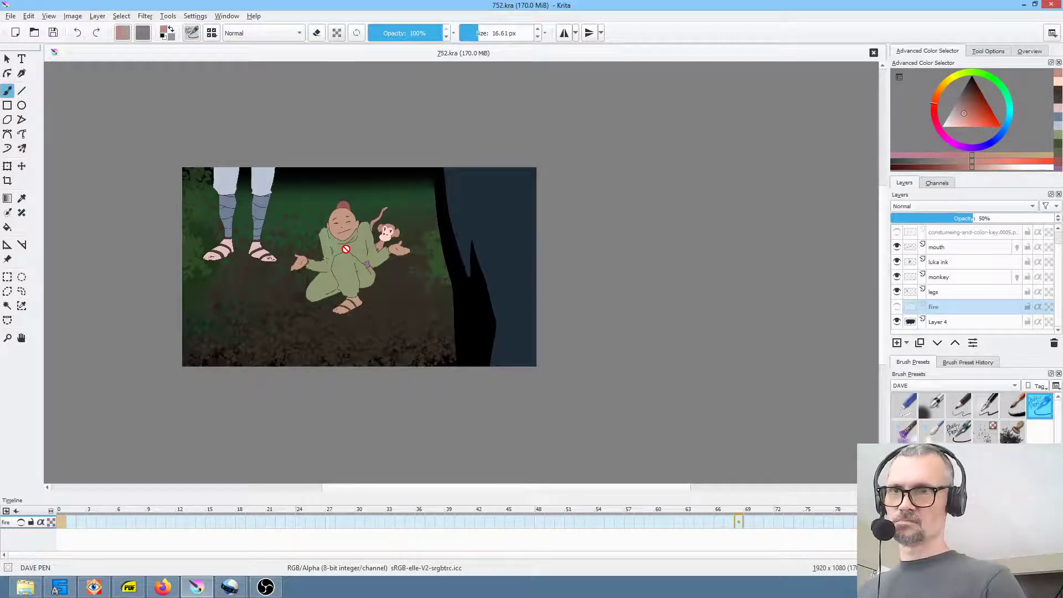
key("1")
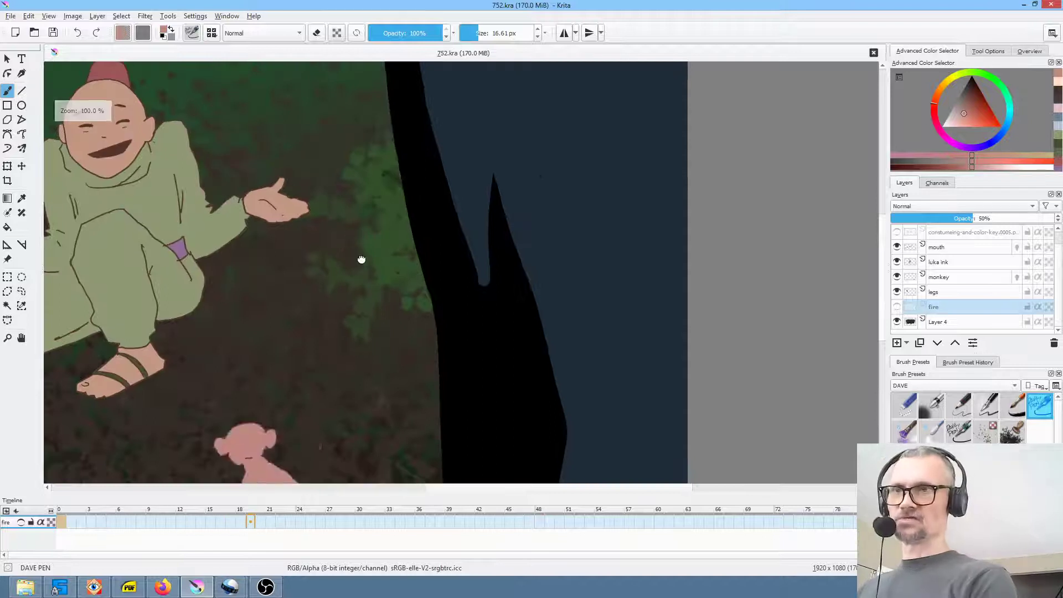
left_click_drag(356, 254, 541, 267)
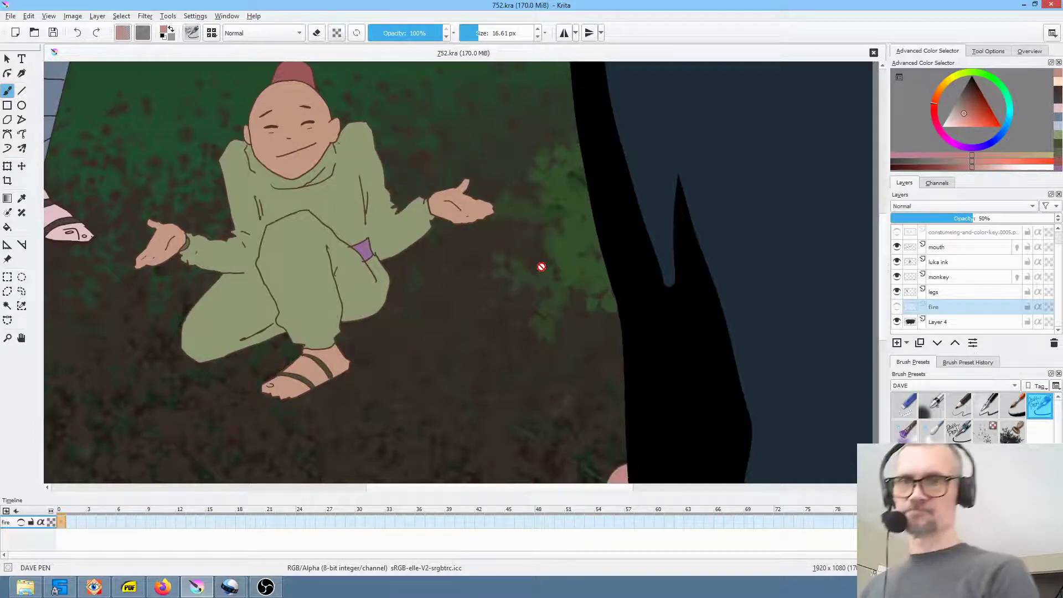
scroll(603, 337, "down", 3)
scroll(627, 356, "up", 1)
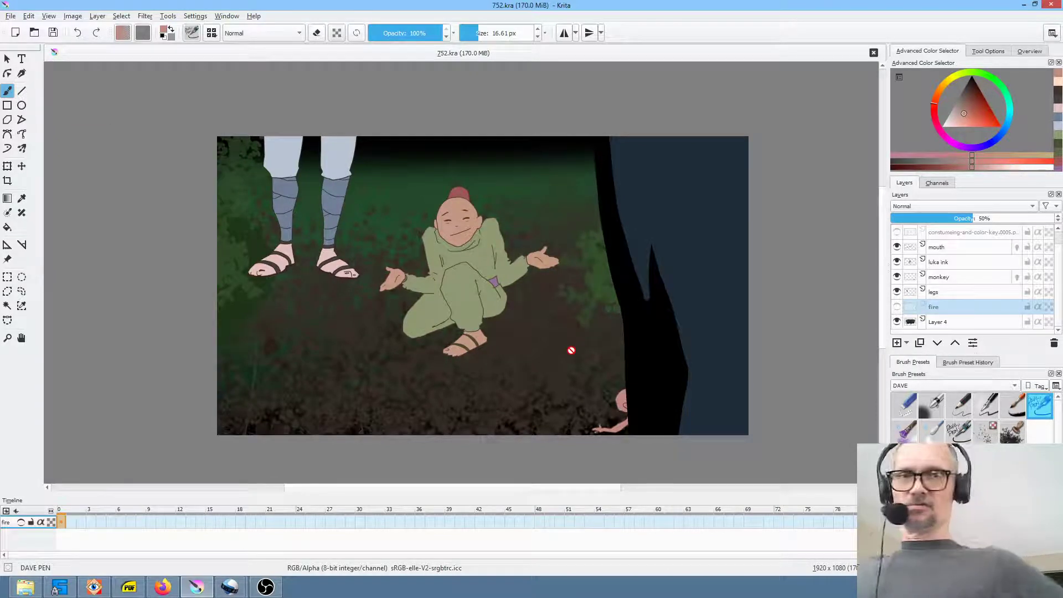
Select the fire layer and make it visible.
left_click(946, 307)
left_click(897, 306)
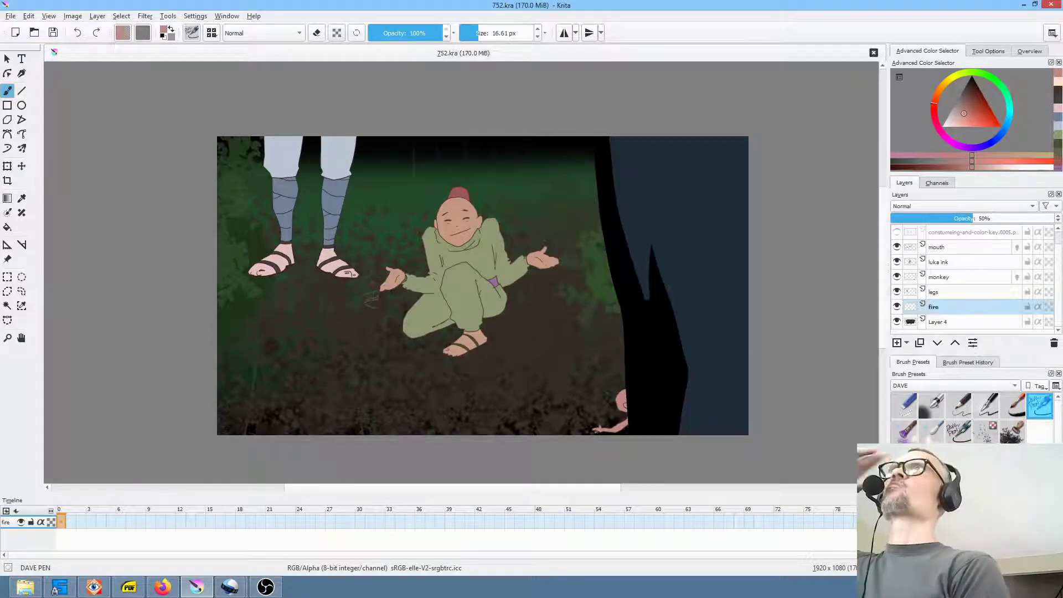
Switch to FastStone Image Viewer and look through the sl-storyboard folder for the 756.png campfire shot.
key("alt+Tab")
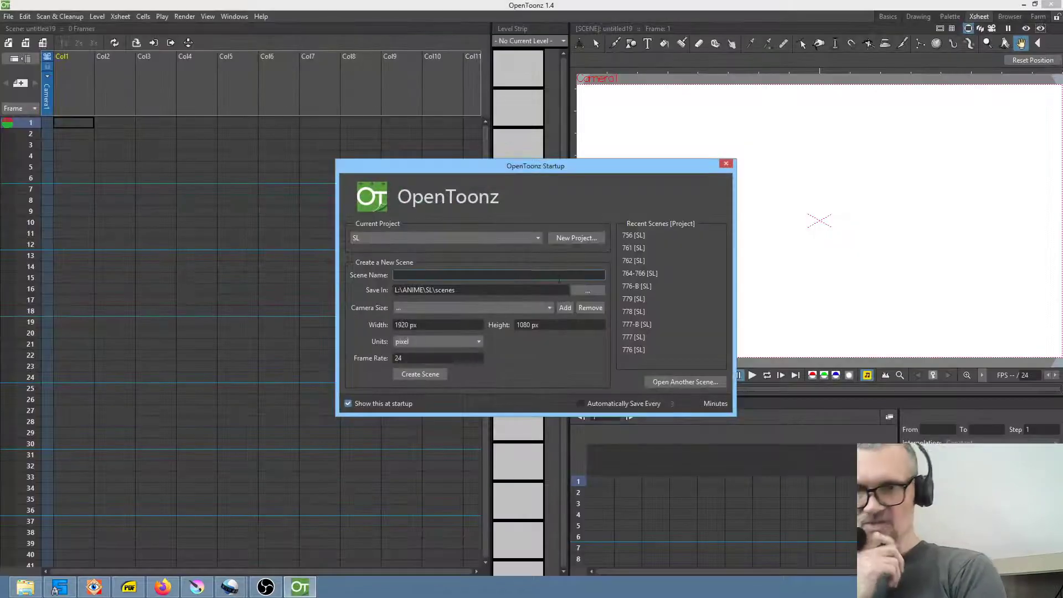
left_click(94, 587)
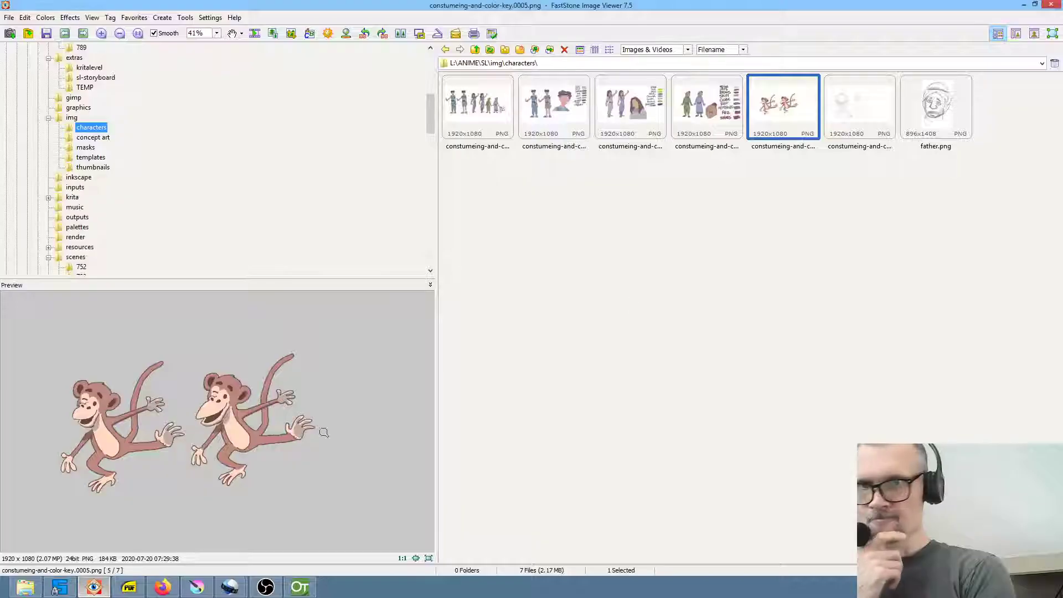
left_click(233, 128)
left_click(90, 78)
left_click(803, 193)
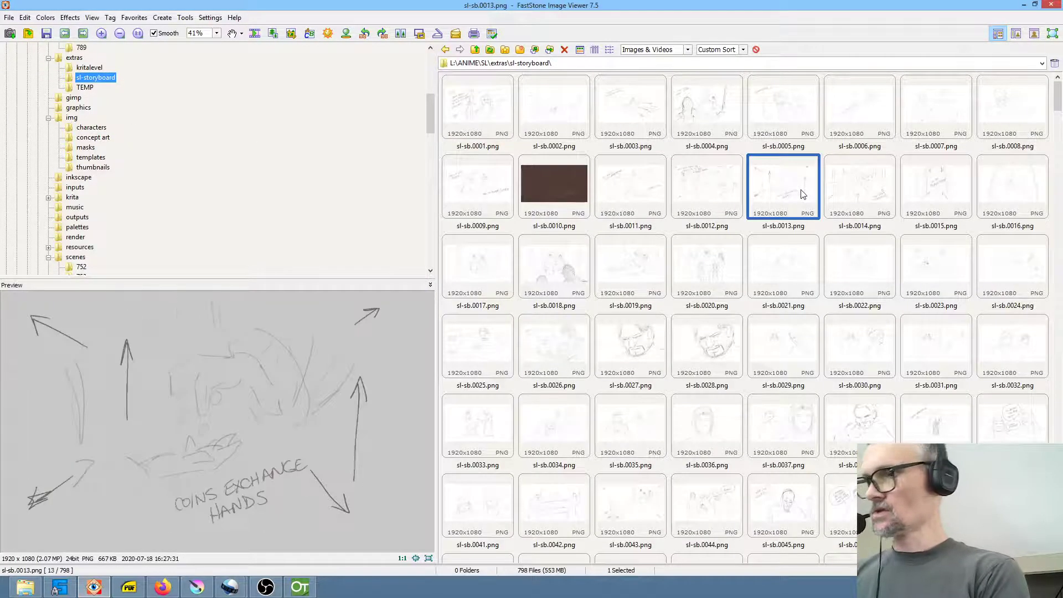
key("End")
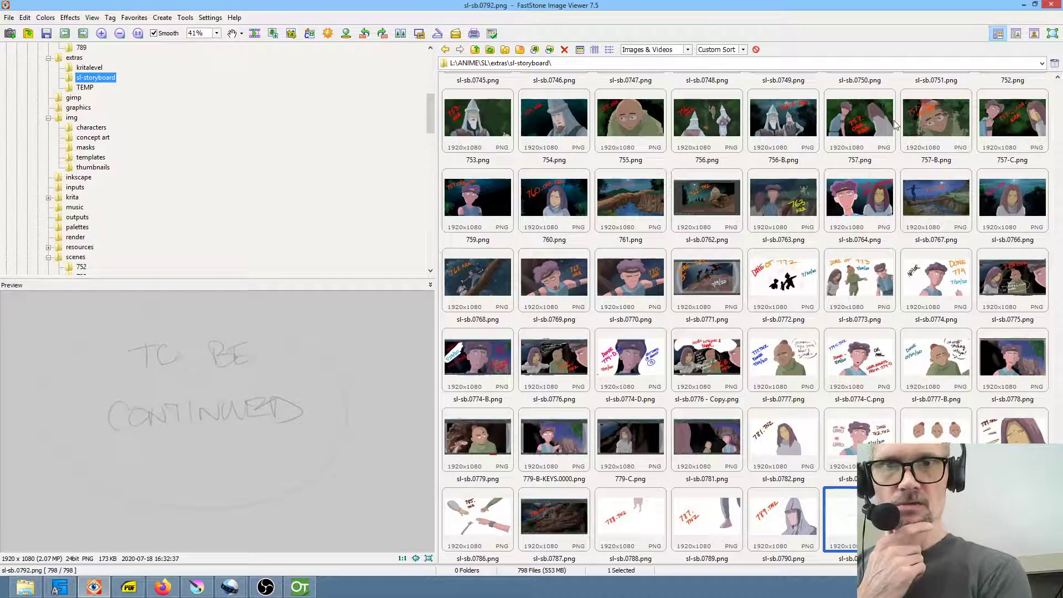
left_click(711, 124)
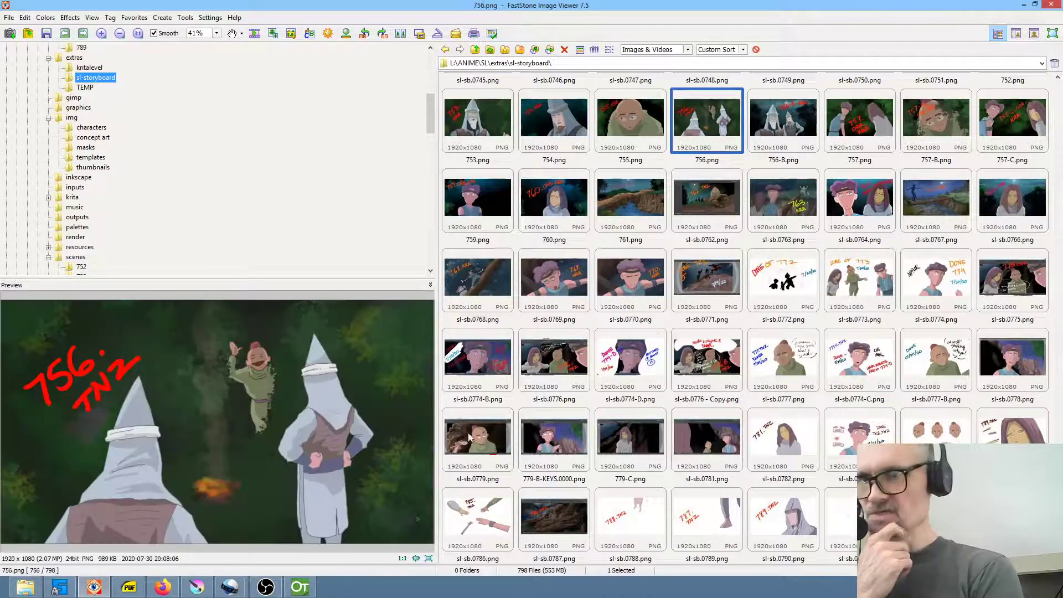
Open scene 756 in OpenToonz, examine its campfire in the full frame and switch back to Krita.
left_click(300, 587)
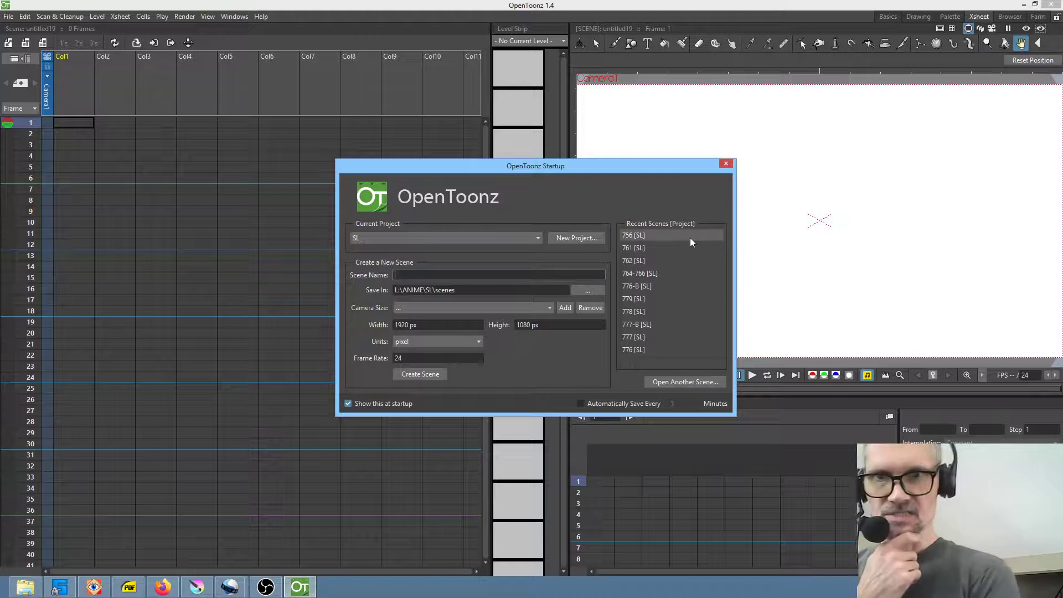
left_click(641, 236)
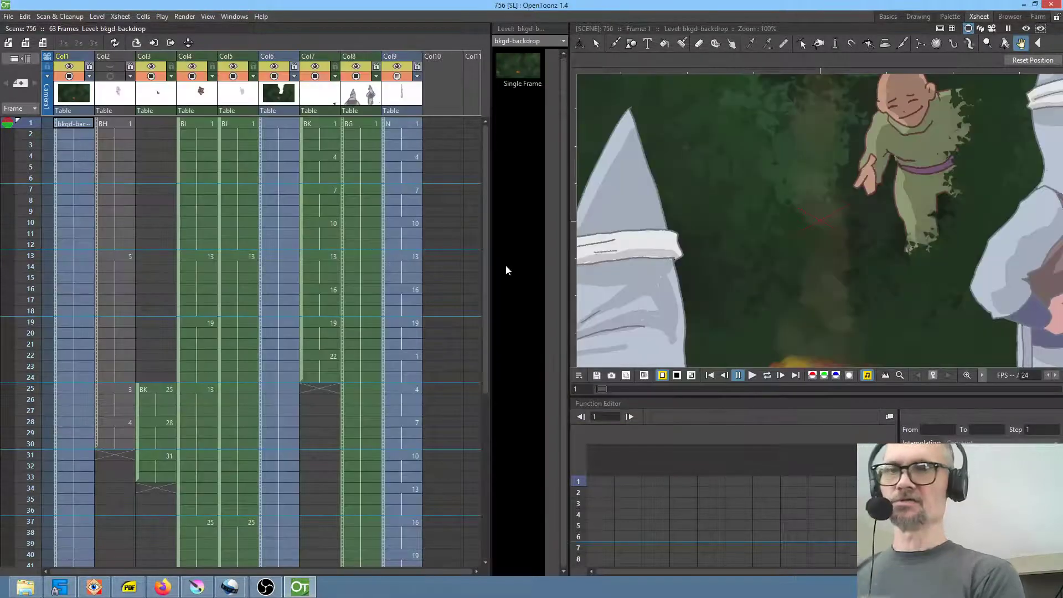
scroll(760, 229, "down", 2)
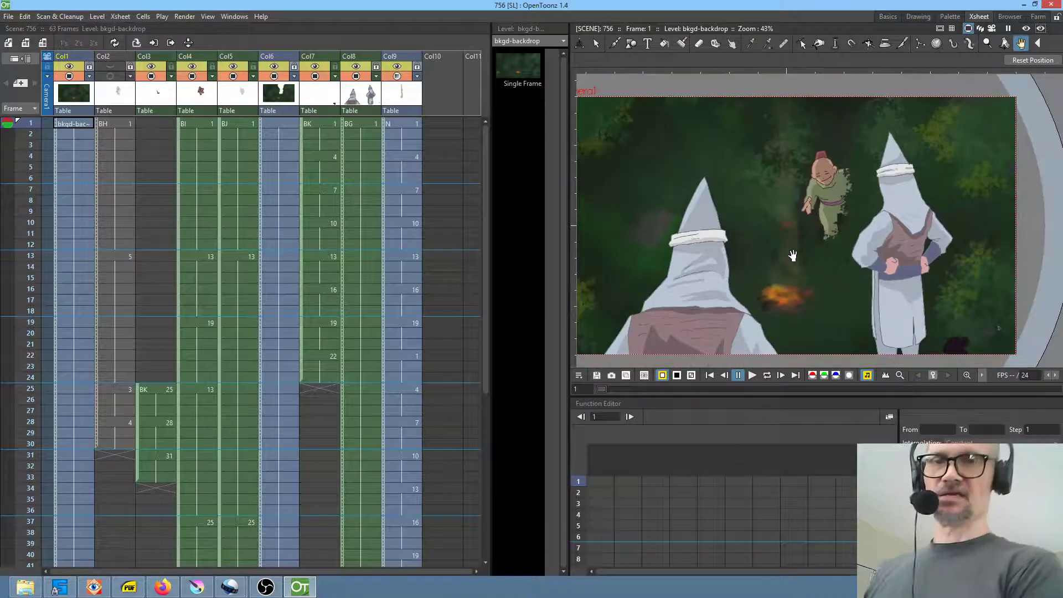
left_click(196, 586)
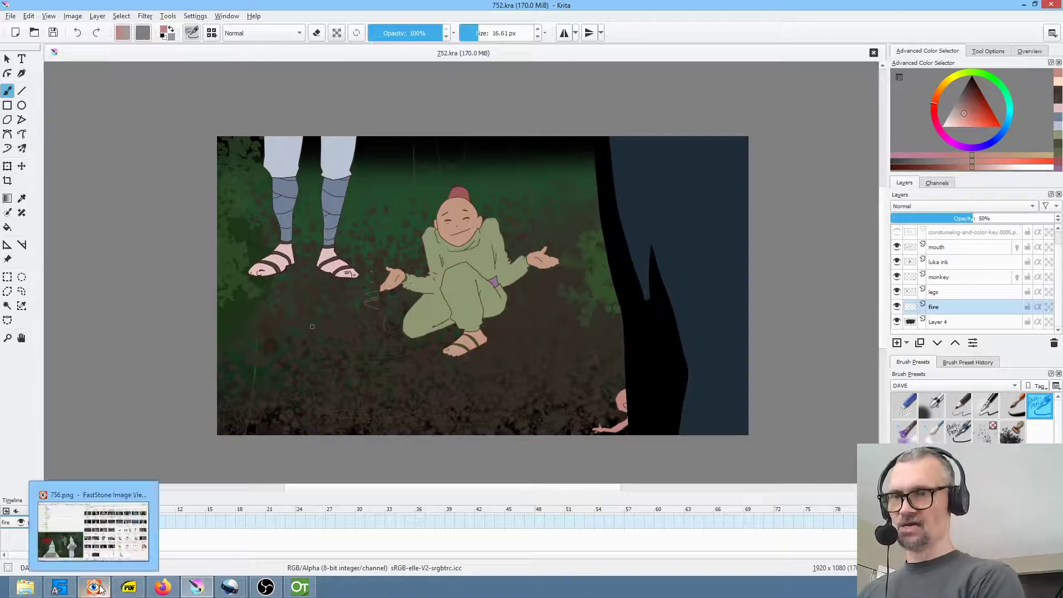
Switch to FastStone Image Viewer and preview storyboard shots 753, 754, 755 and 756.
left_click(102, 587)
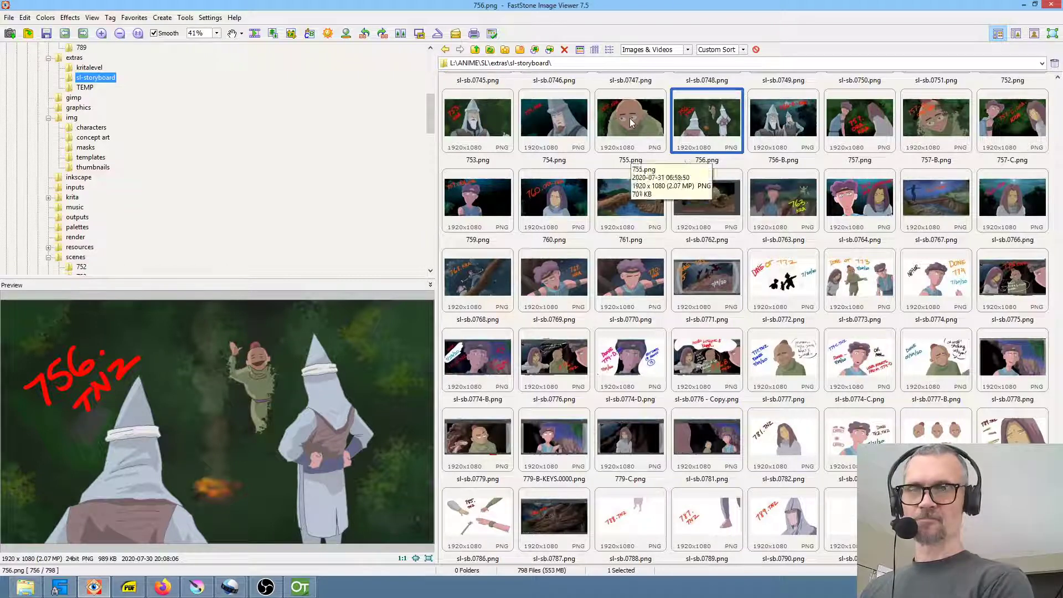
left_click(469, 118)
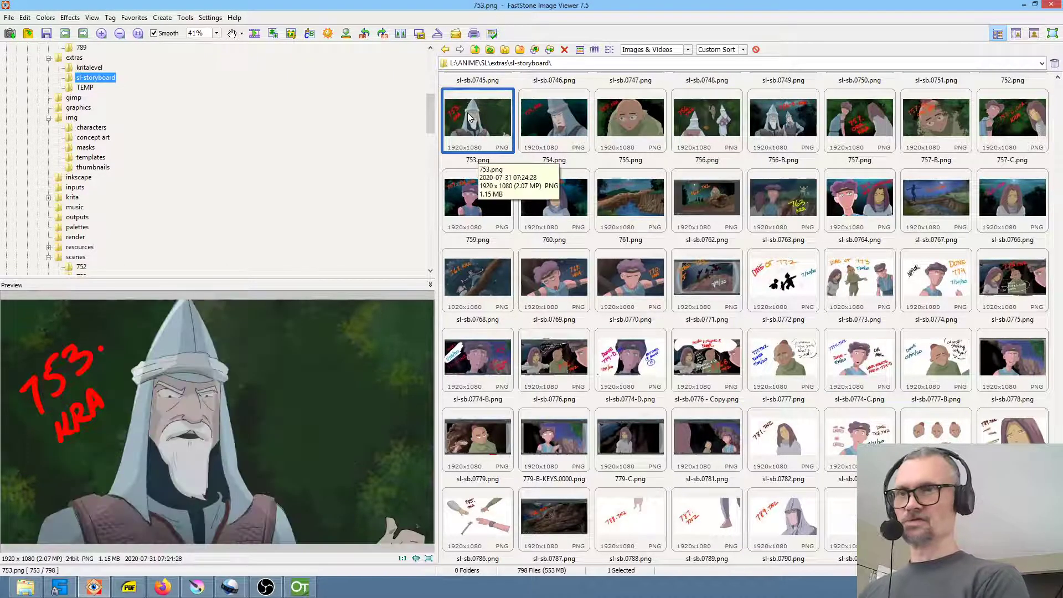
left_click(545, 126)
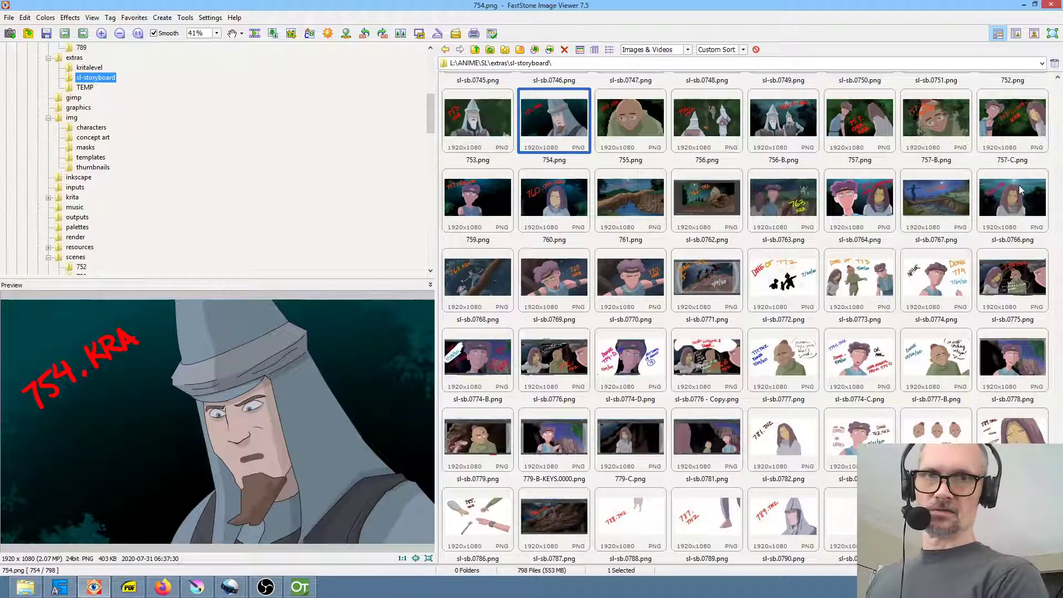
left_click(633, 121)
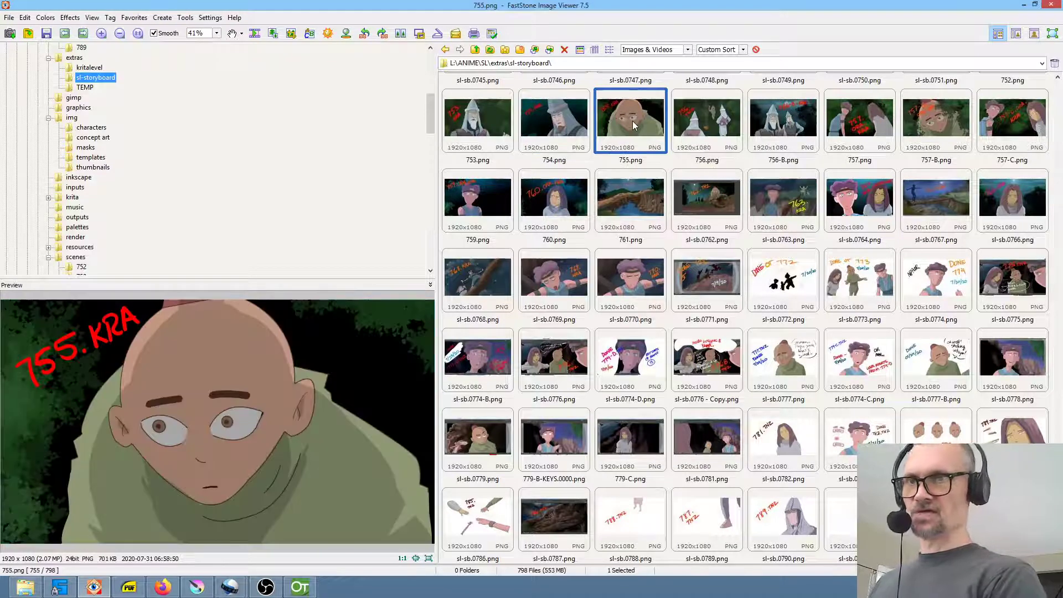
left_click(696, 127)
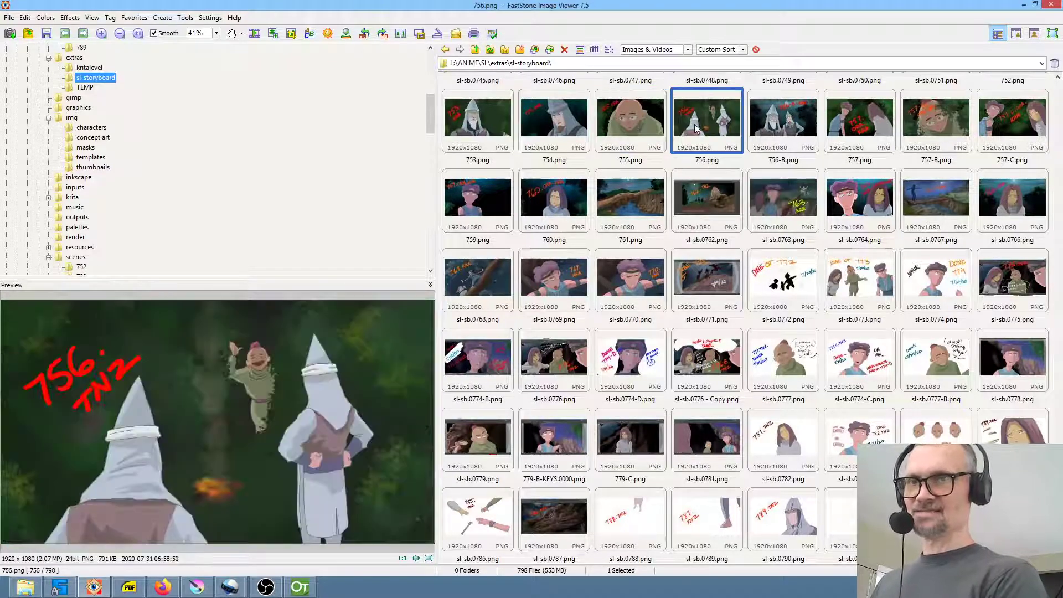
Switch to OpenToonz and play back scene 756 to check its campfire and smoke.
left_click(300, 589)
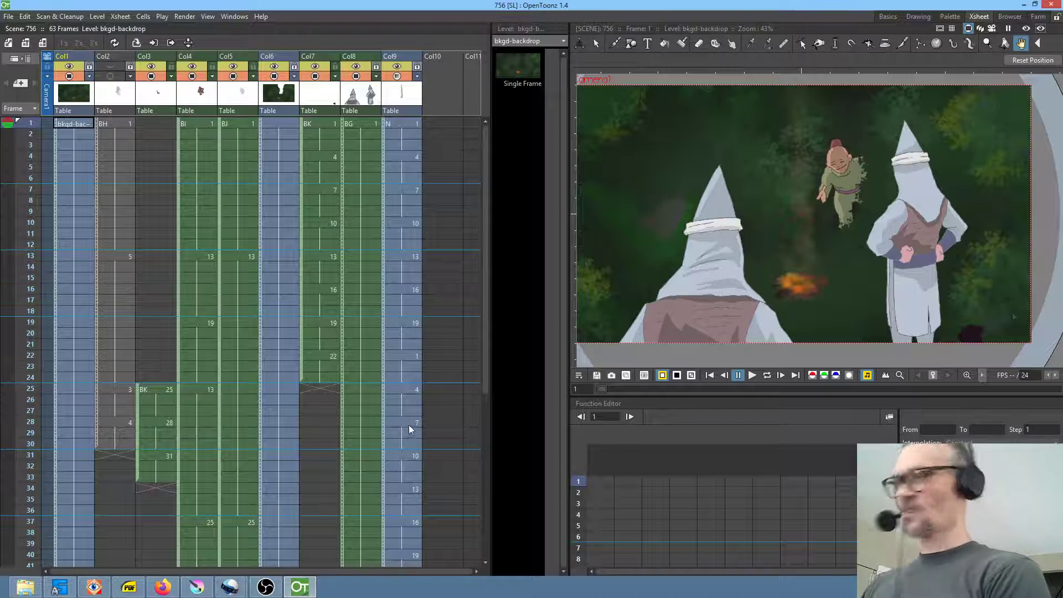
scroll(728, 221, "down", 1)
scroll(745, 238, "up", 1)
left_click_drag(753, 250, 780, 271)
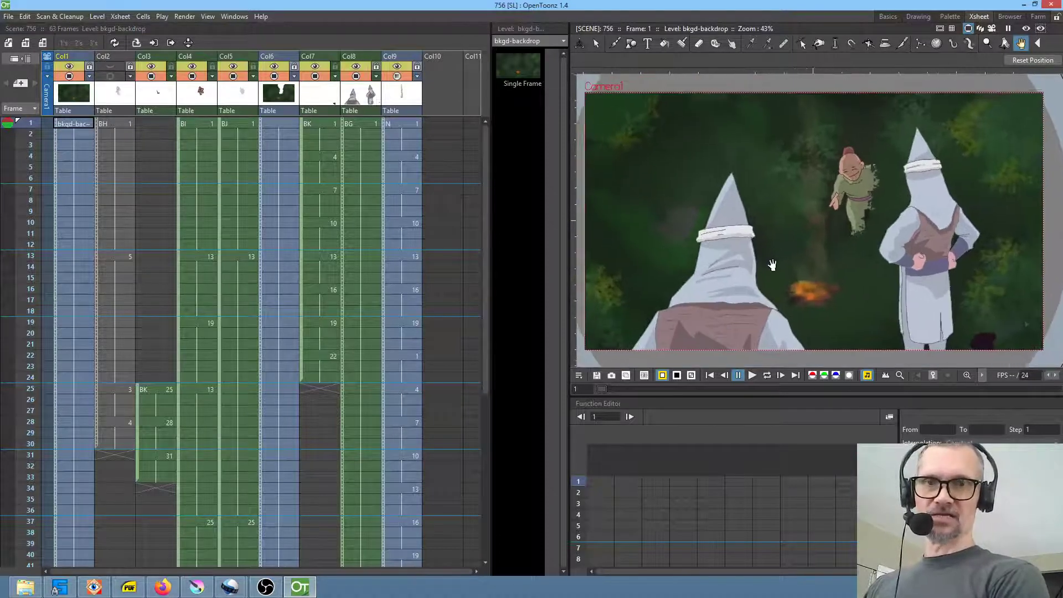
key("l")
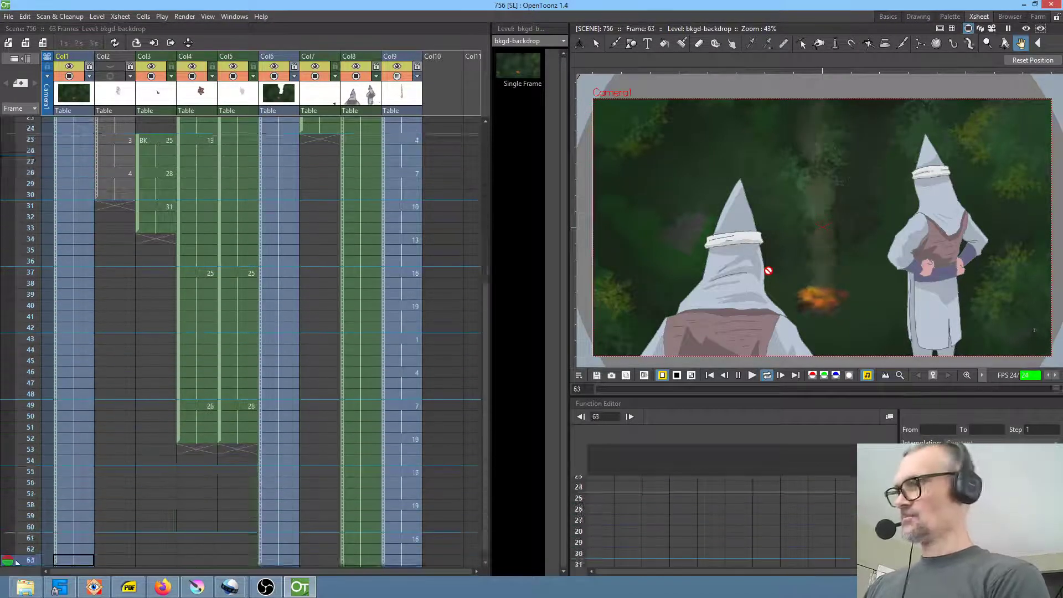
key("l")
Capture a screenshot of scene 756 with the campfire framed at 88% zoom and paste it into Krita above the fire layer.
scroll(833, 298, "up", 4)
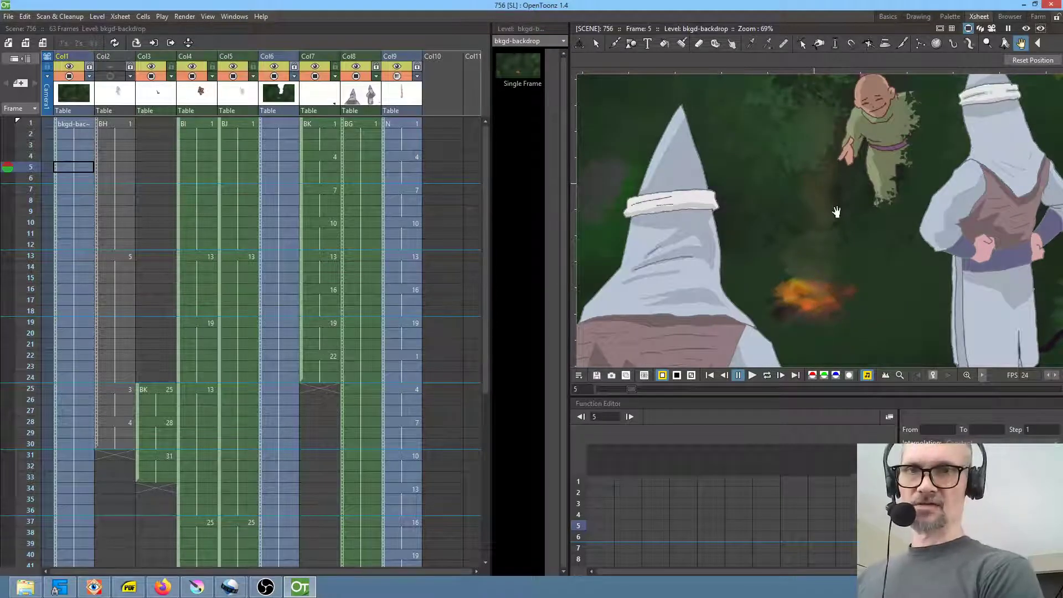
scroll(834, 221, "down", 1)
scroll(834, 229, "up", 4)
scroll(804, 254, "down", 2)
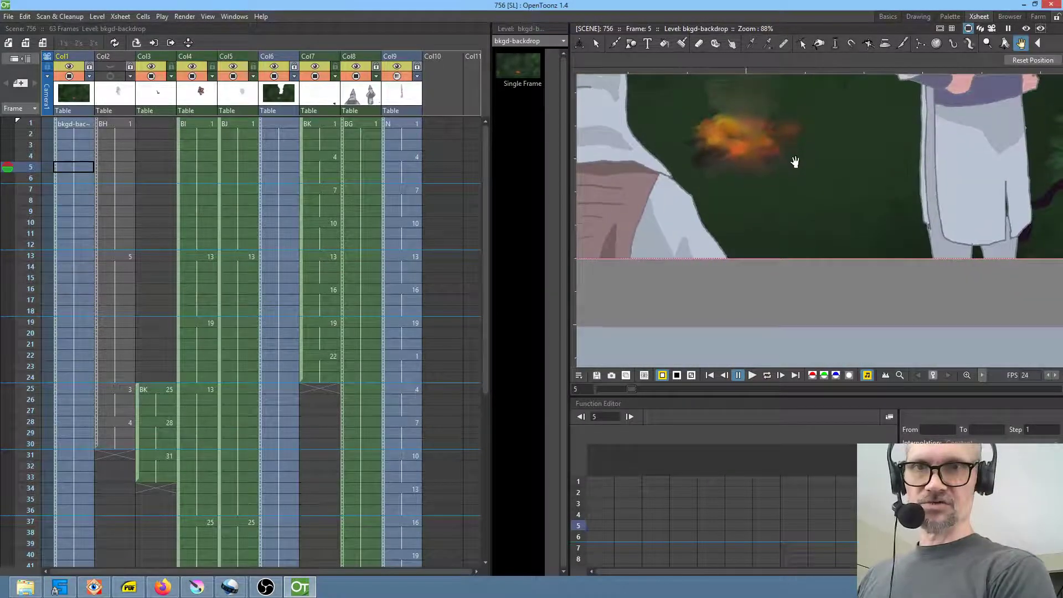
left_click_drag(795, 155, 801, 232)
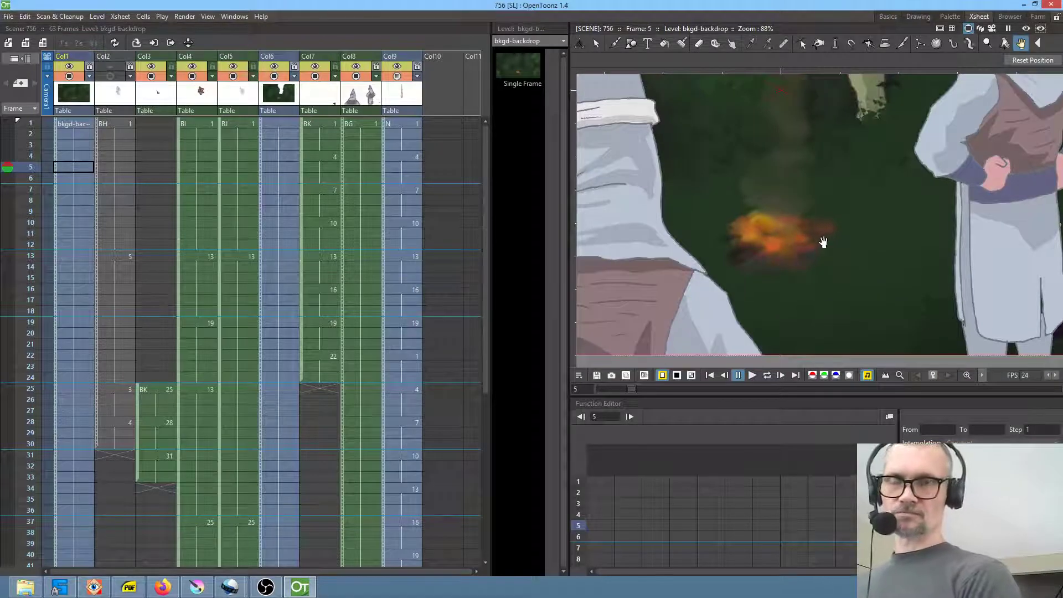
left_click_drag(822, 239, 830, 237)
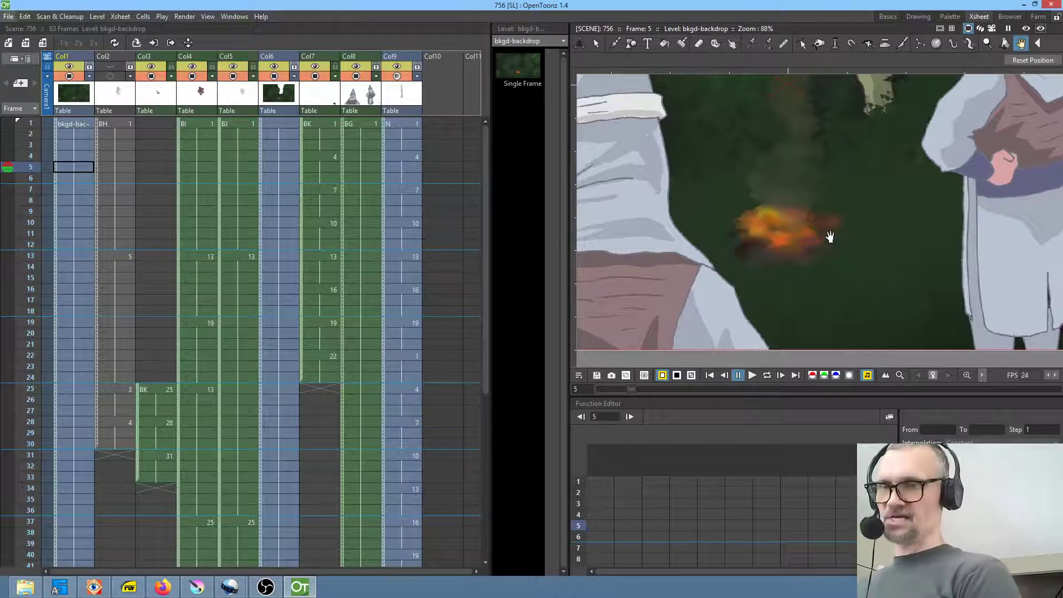
left_click(197, 587)
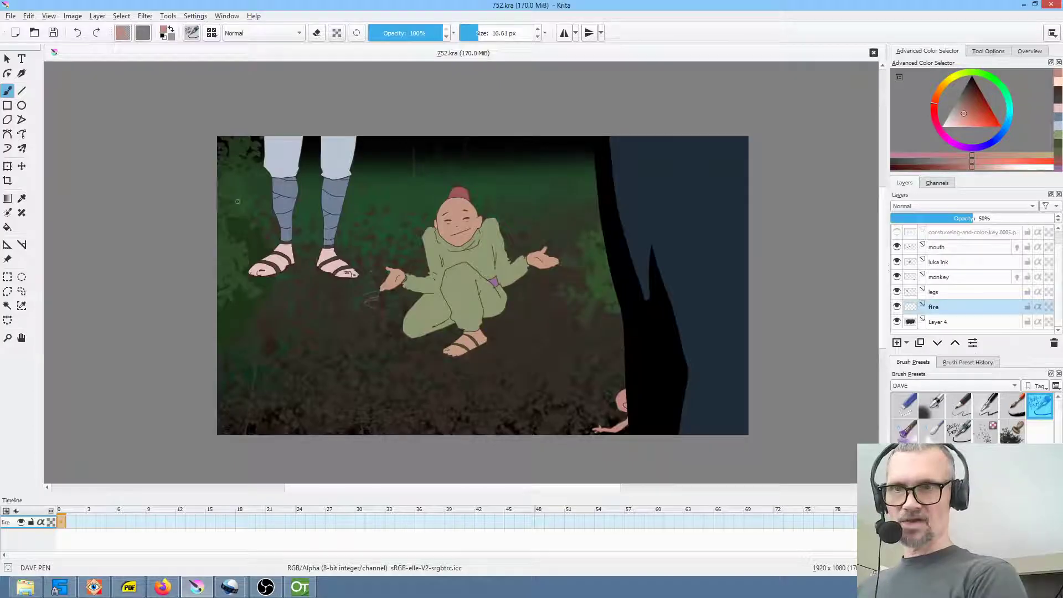
key("ctrl")
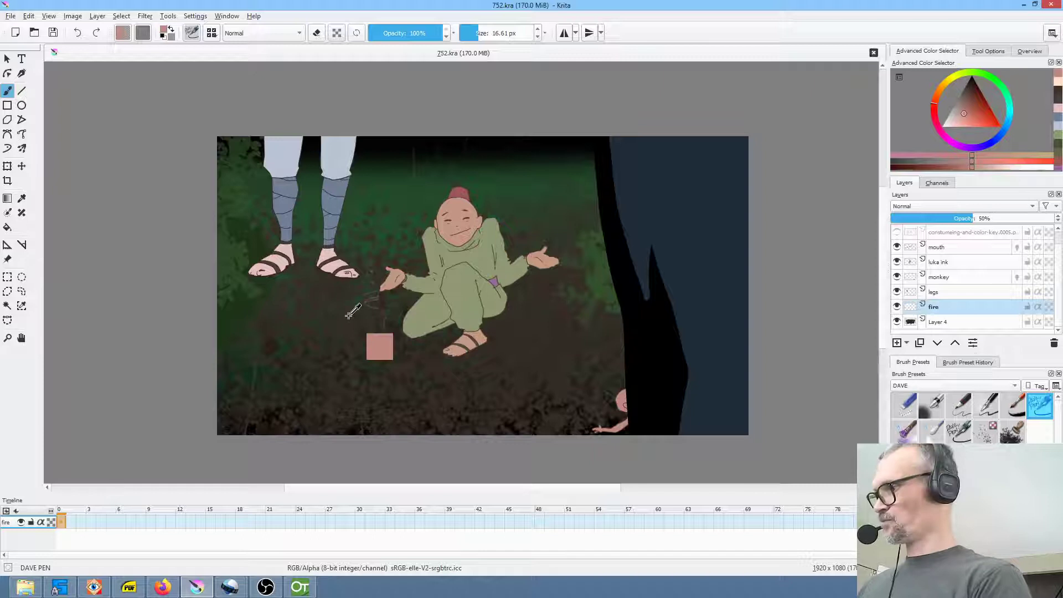
key("ctrl+v")
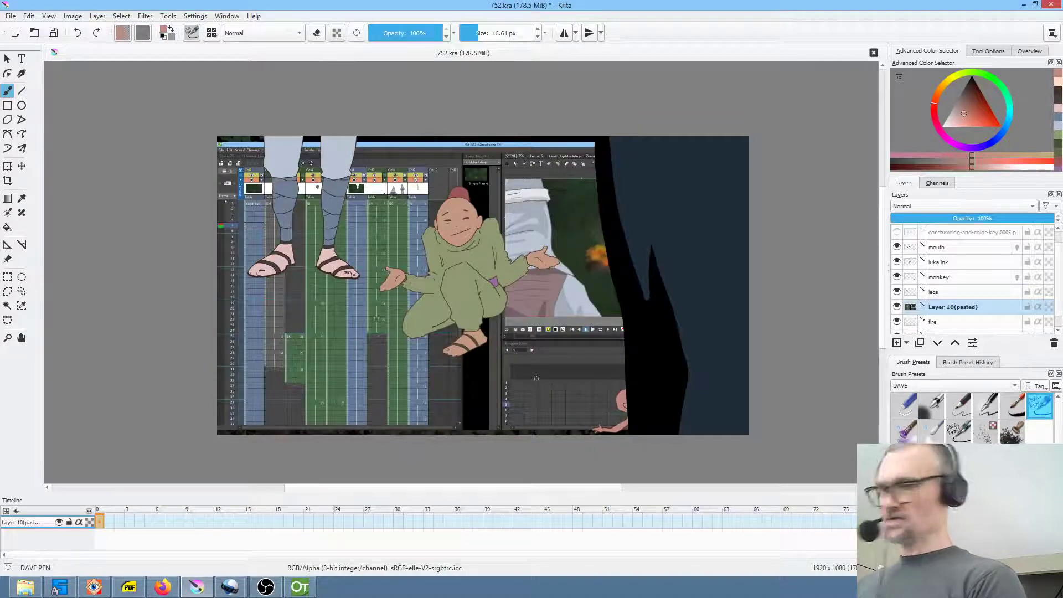
Enlarge the pasted screenshot and move it so the campfire sits on the ground between the standing legs and the crouching monkey.
key("ctrl+t")
left_click_drag(549, 390, 279, 470)
left_click_drag(477, 228, 702, 107)
left_click_drag(611, 252, 447, 335)
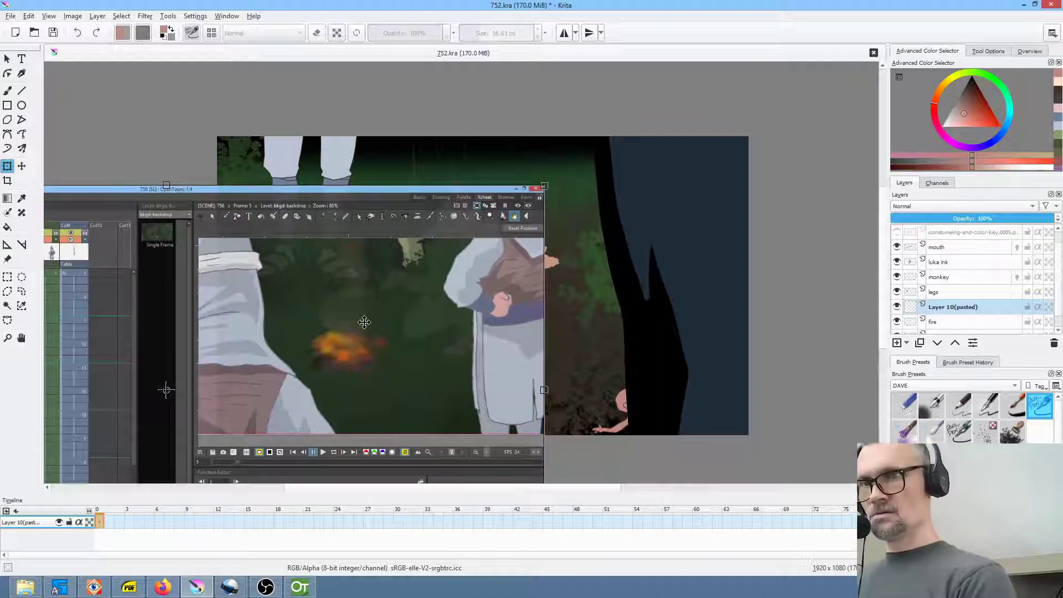
Outline the campfire with a freehand selection, invert the selection and delete the rest of the pasted screenshot.
key("ctrl+r")
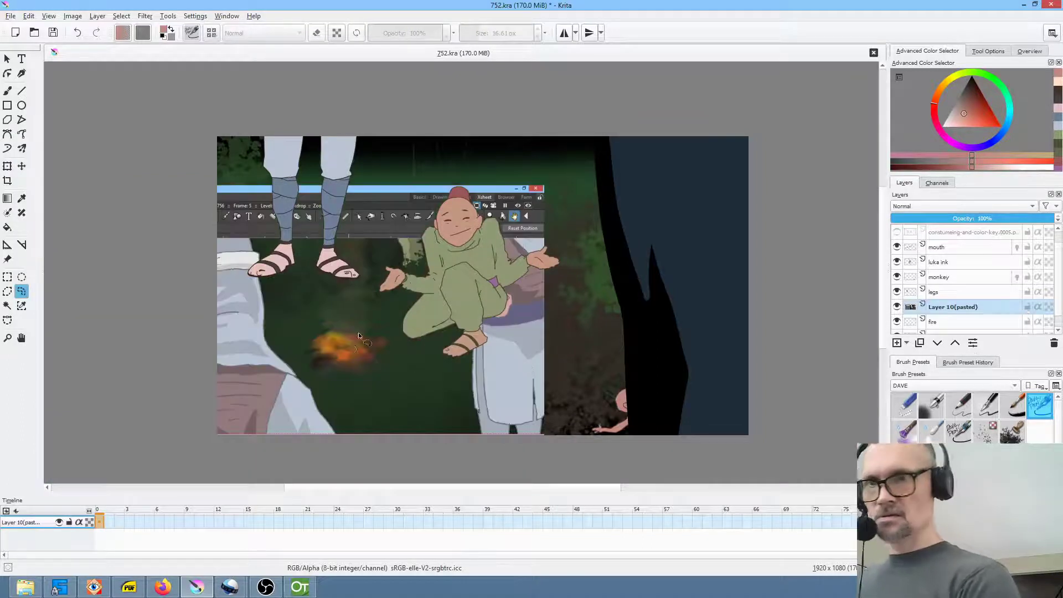
mouse_move(364, 336)
left_mouse_down()
mouse_move(298, 357)
mouse_move(309, 360)
left_mouse_up()
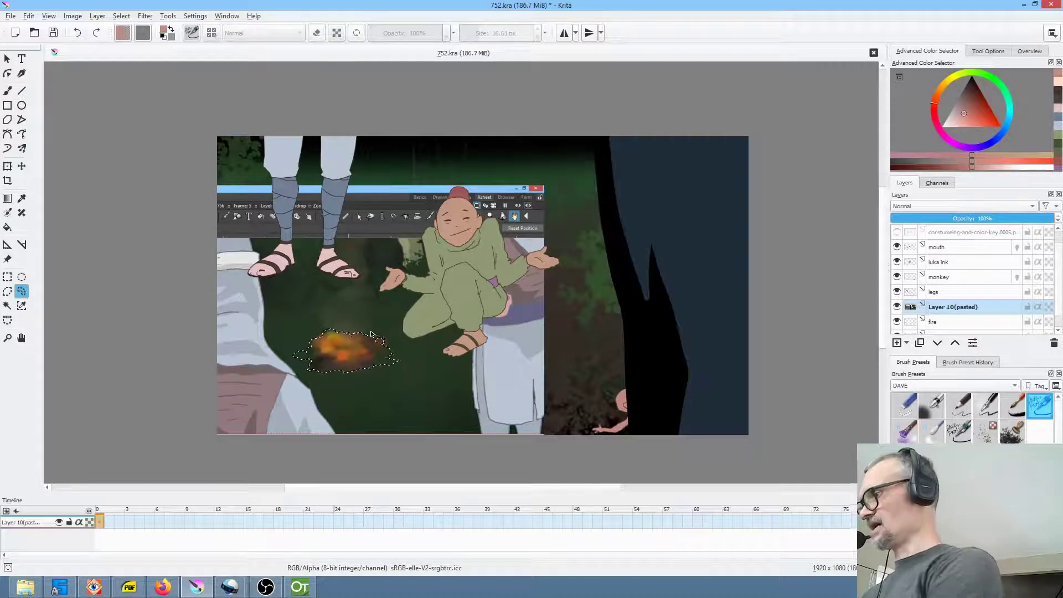
key("ctrl+shift+i")
key("Delete")
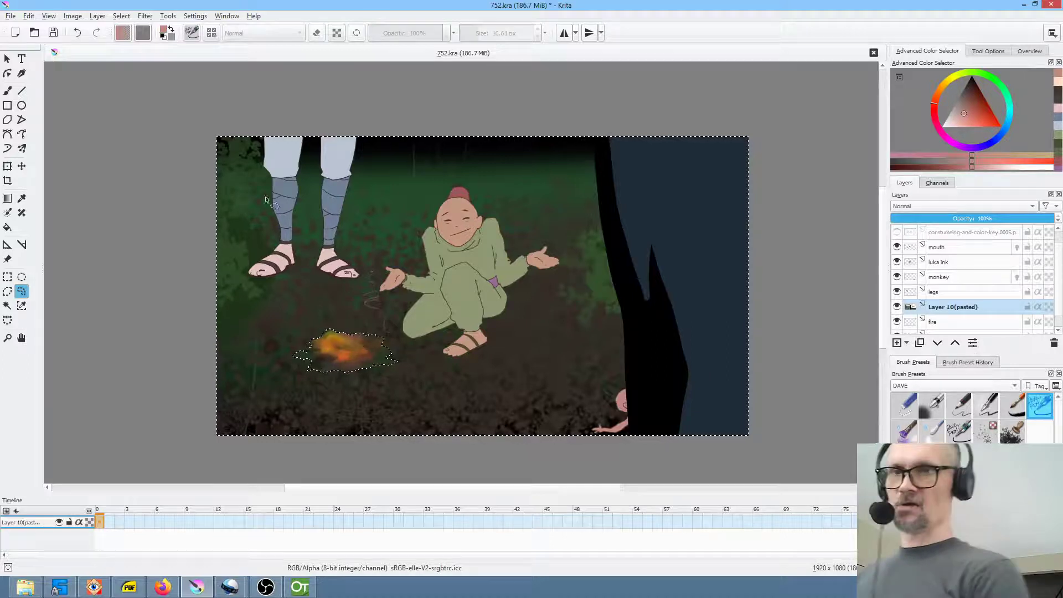
left_click(145, 16)
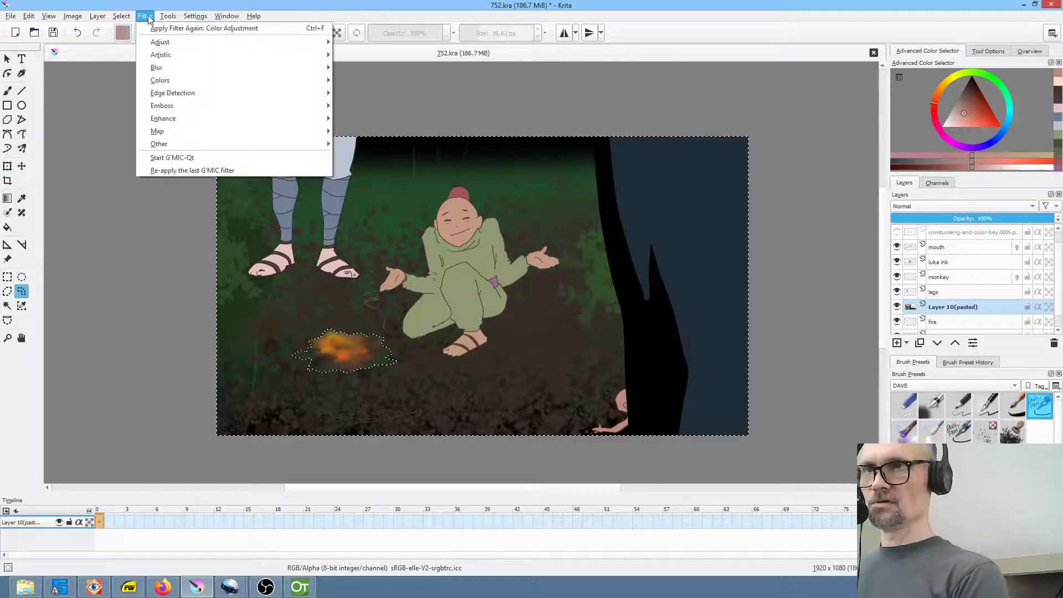
mouse_move(171, 42)
left_click(409, 168)
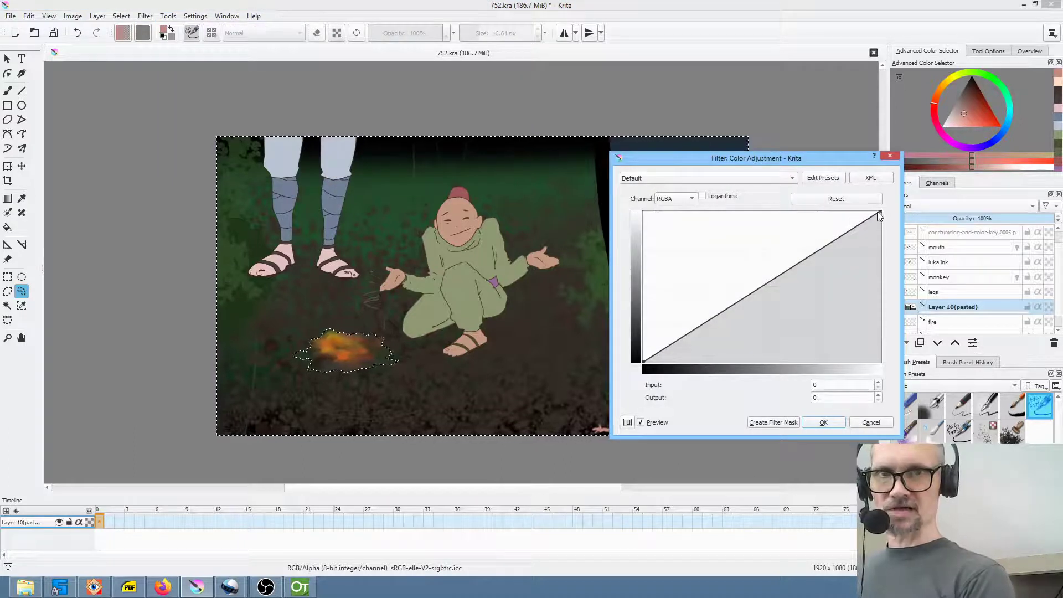
left_click_drag(878, 211, 803, 207)
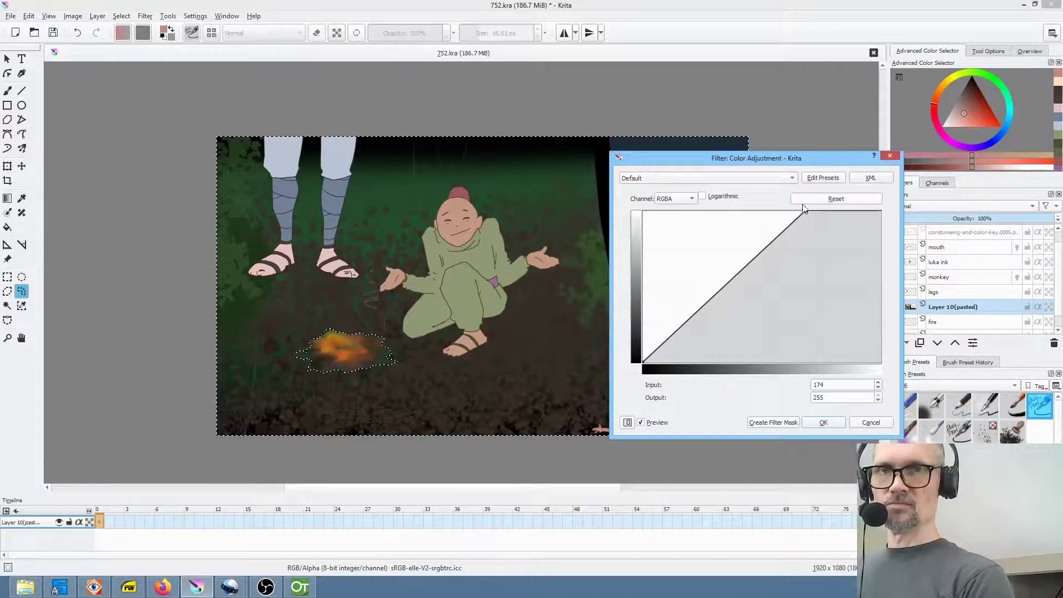
left_click(805, 199)
key("Escape")
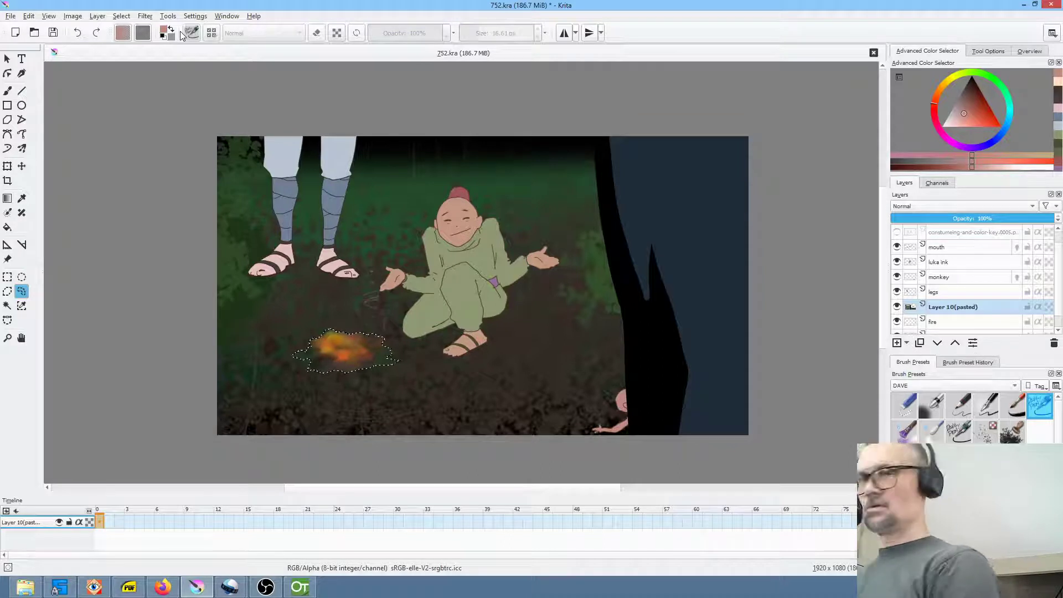
Apply a Color Adjustment curve to the selected campfire, raising input 155 to output 239 and lowering the shadows, and deselect it.
left_click(145, 15)
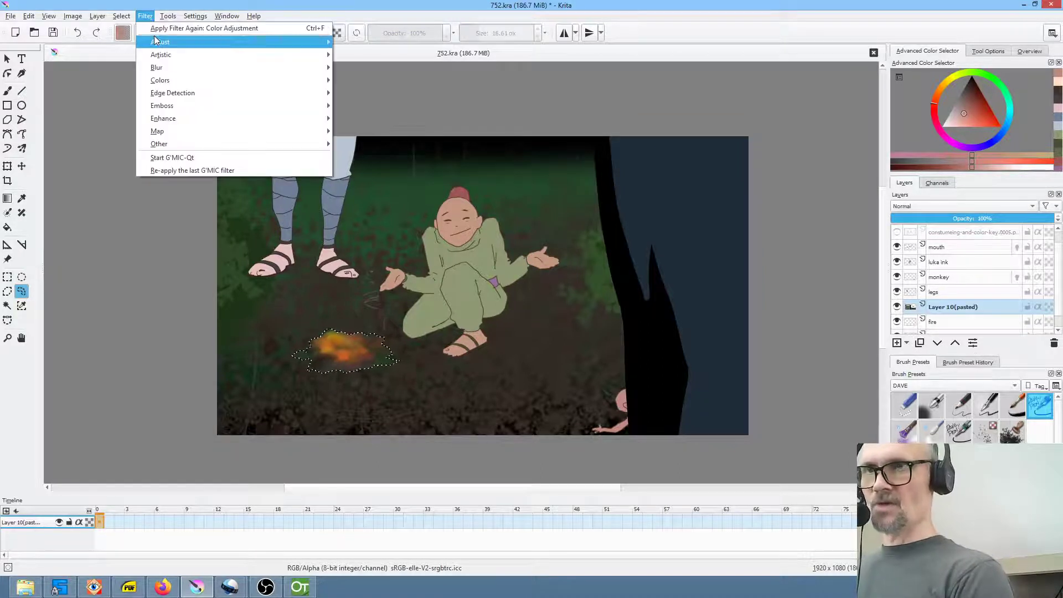
key("Escape")
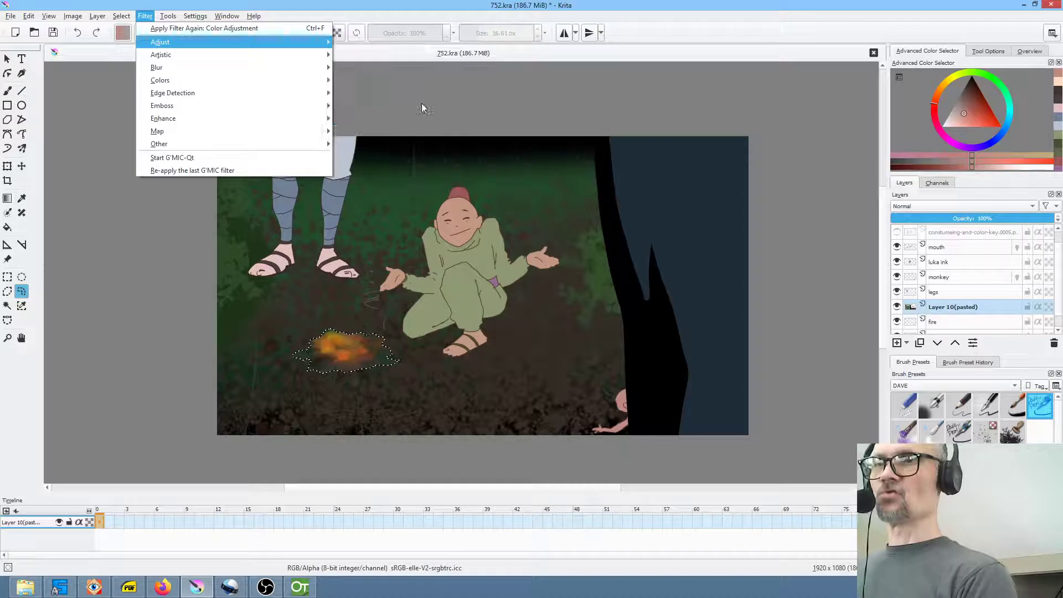
key("ctrl+f")
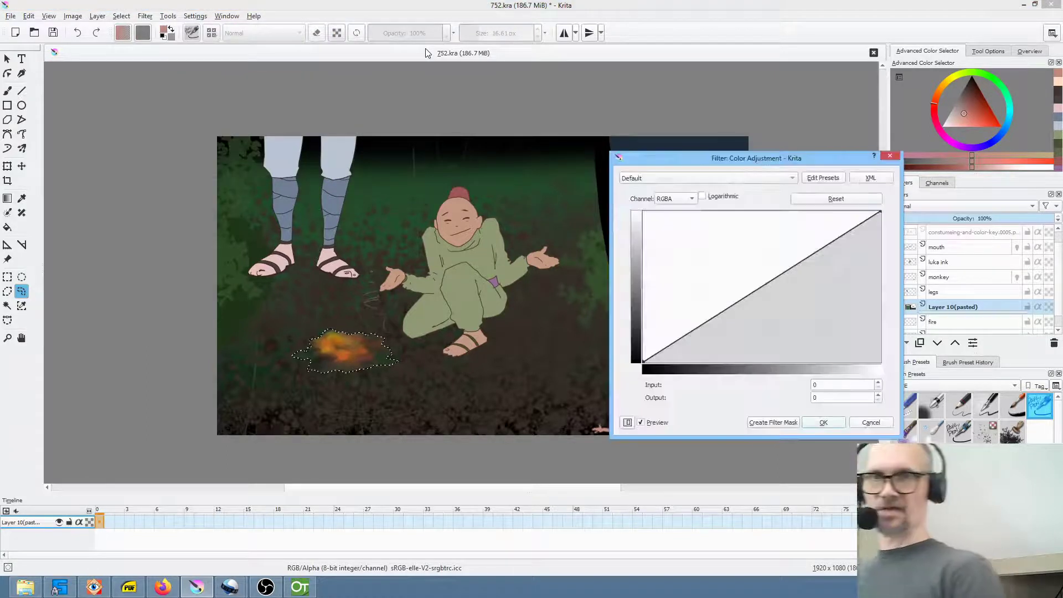
left_click_drag(828, 244, 788, 219)
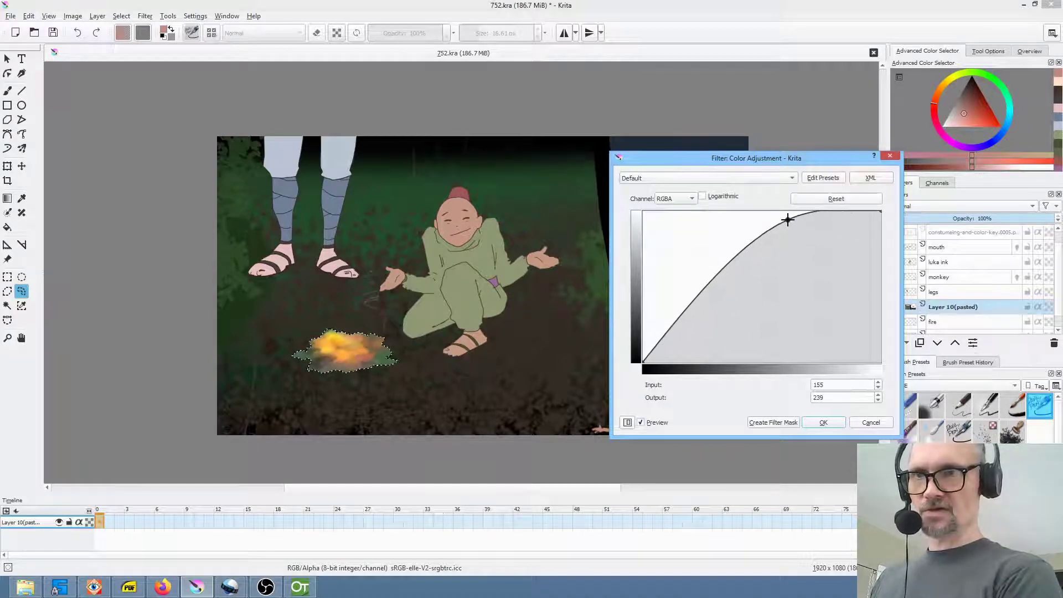
left_click_drag(705, 285, 661, 355)
left_click(831, 423)
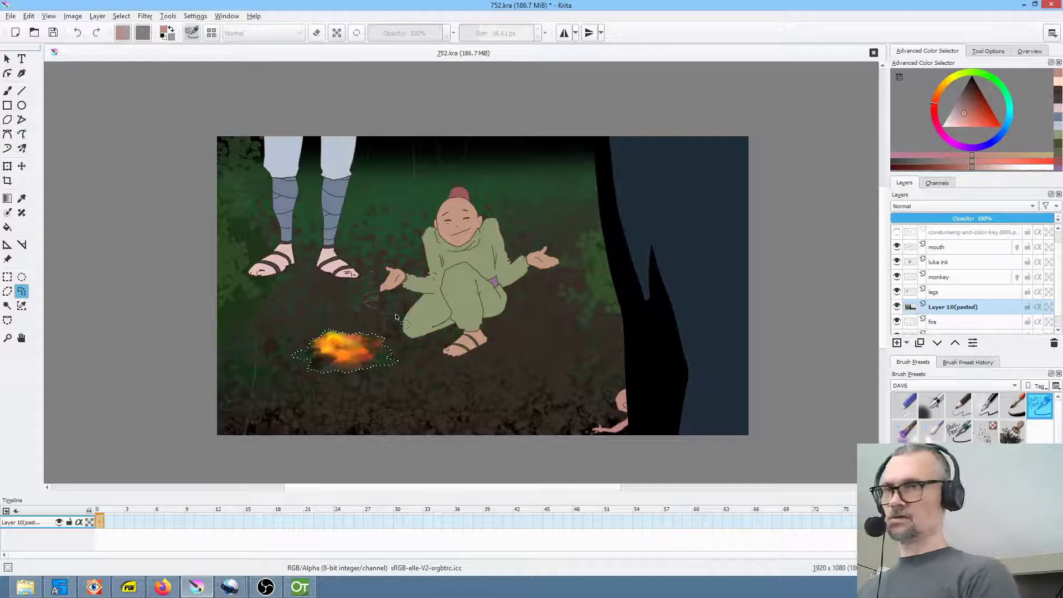
key("ctrl+shift+a")
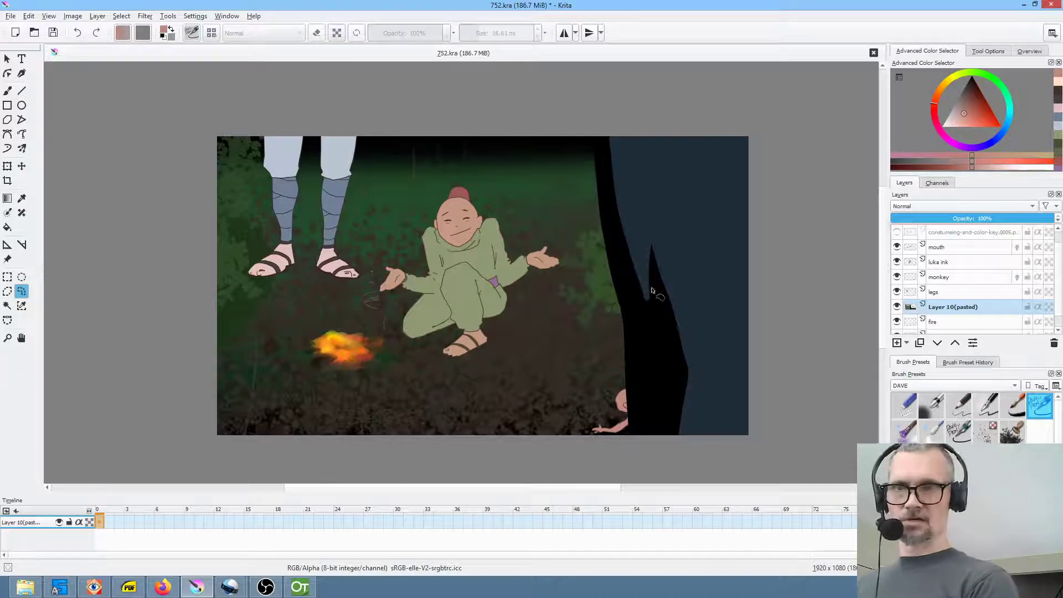
Move the old fire layer above the pasted campfire layer and rename it smoke.
left_click_drag(950, 325, 948, 290)
double_click(948, 292)
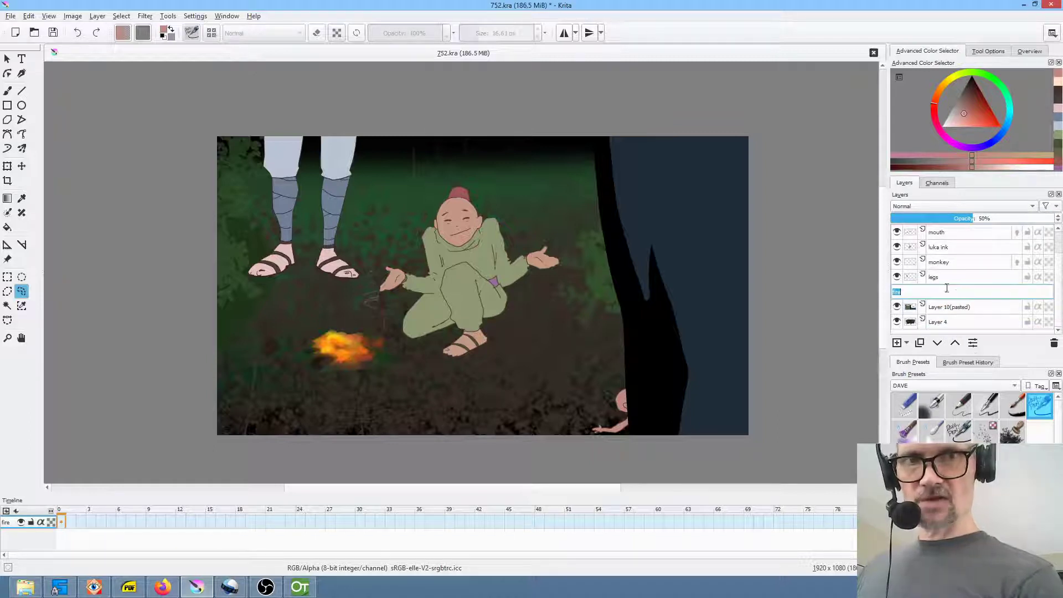
type("smoke")
key("Return")
Choose the Ink-7 Brush Rough preset and rename the pasted campfire layer as fire.
left_click(970, 306)
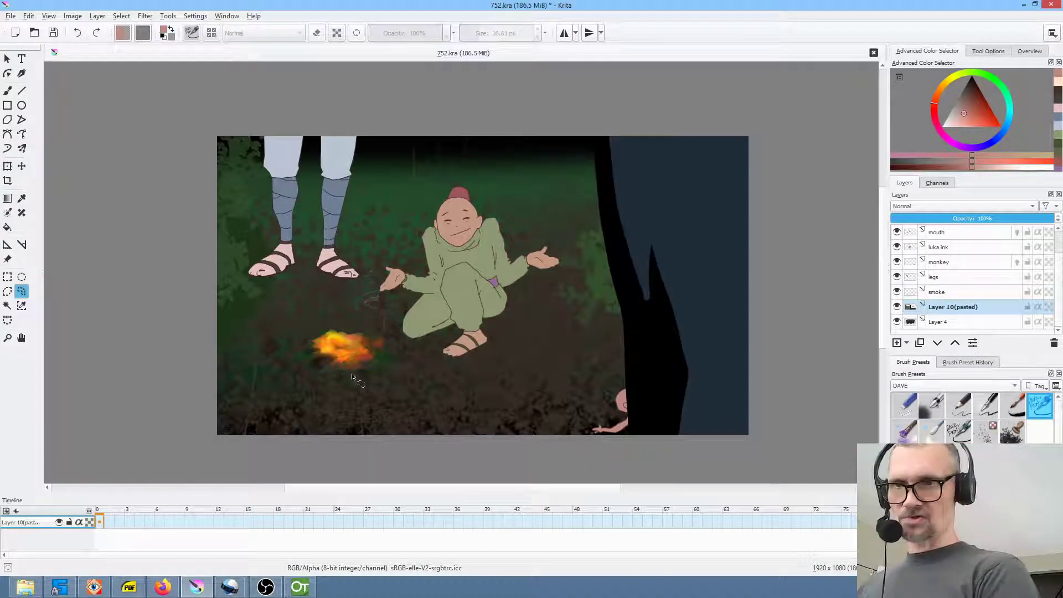
left_click(1016, 411)
double_click(962, 306)
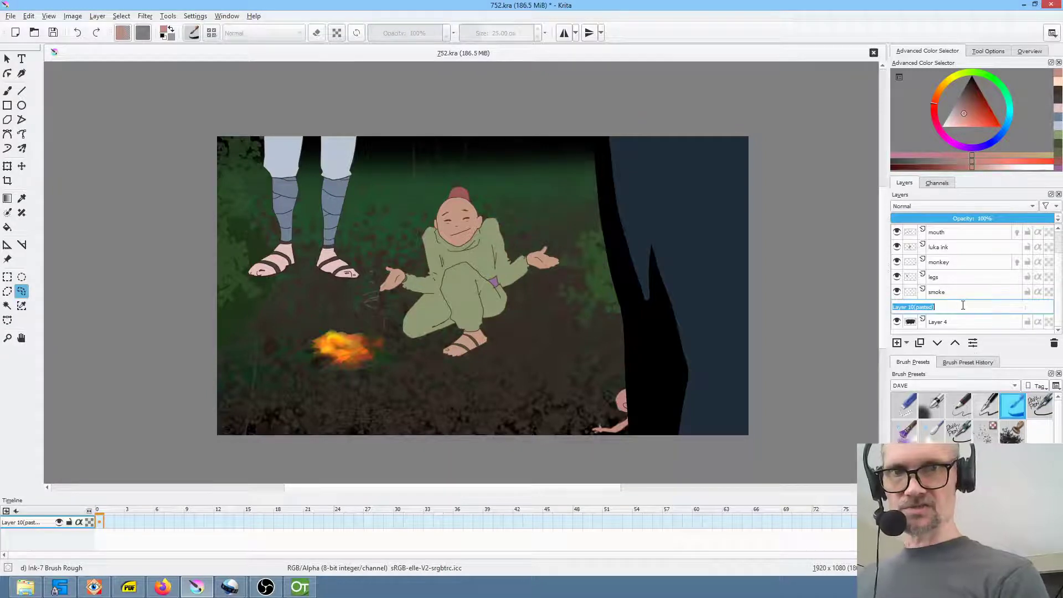
type("fir")
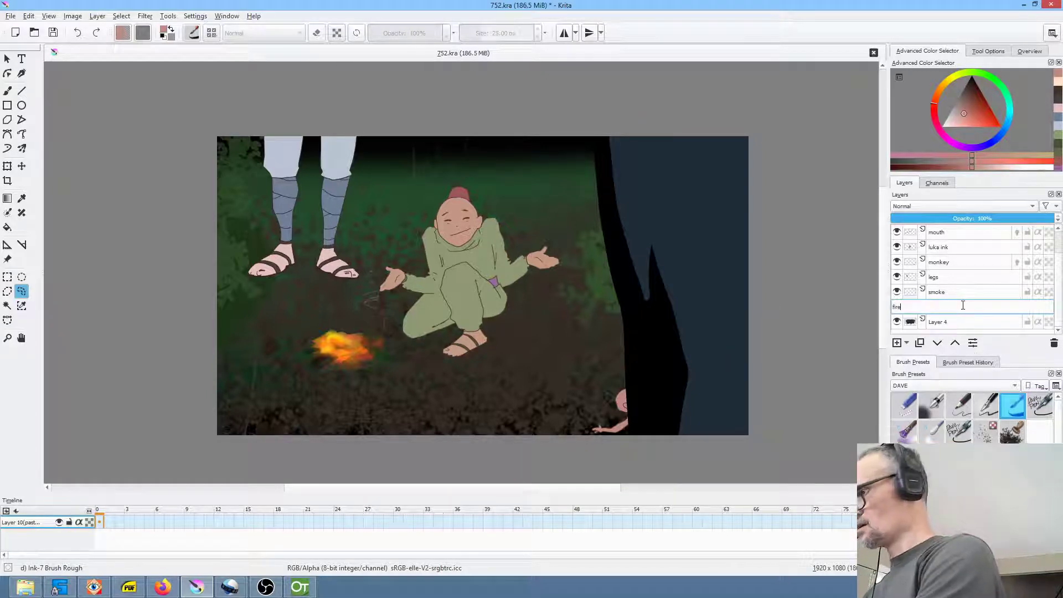
type("e")
key("Return")
Paint near-black charcoal strokes under the campfire flames on the fire layer with a 25 px brush.
left_click(964, 95)
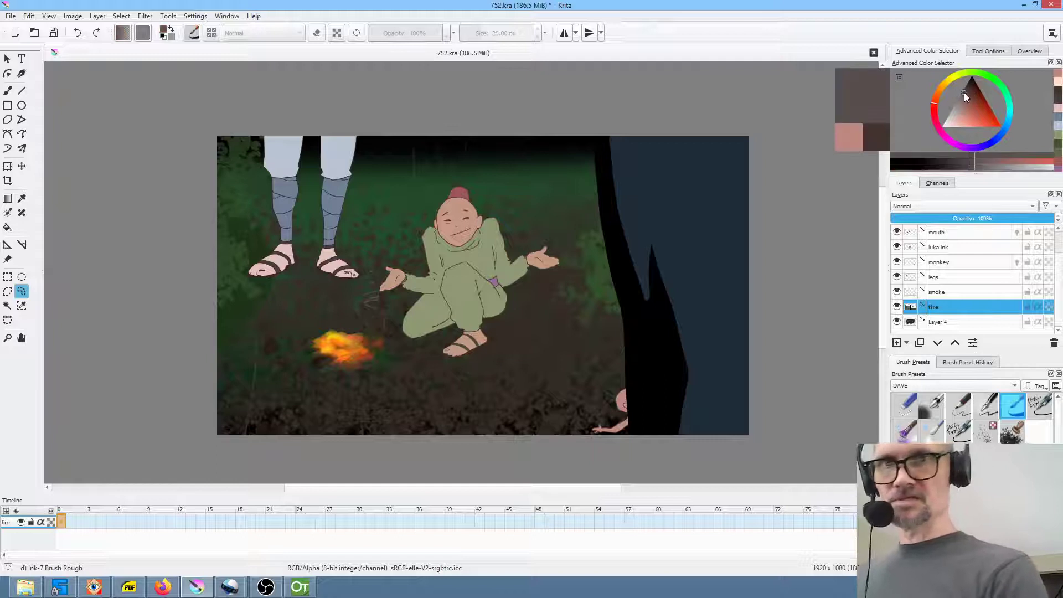
key("b")
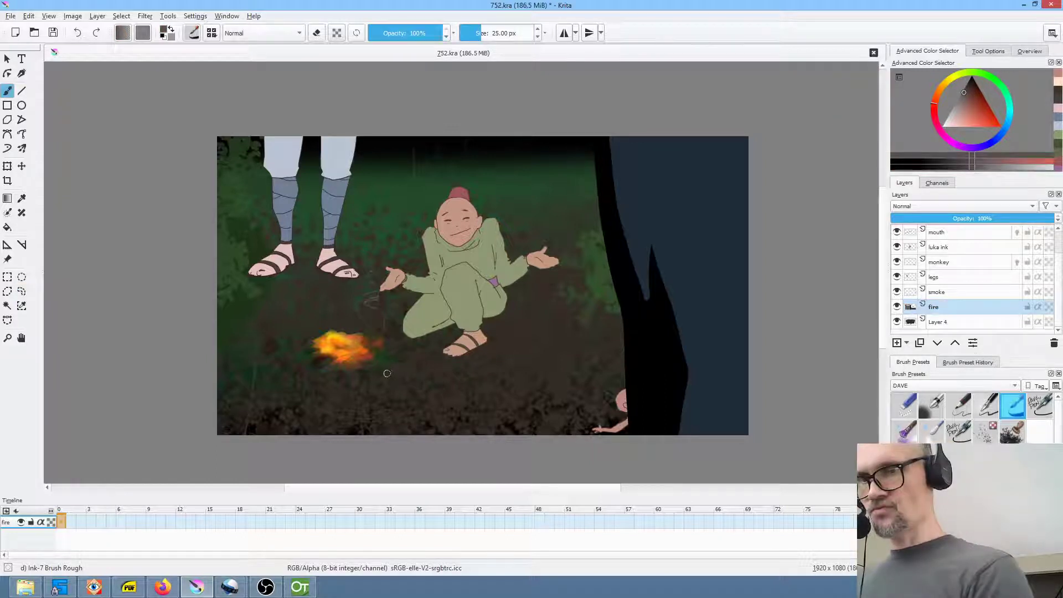
left_click(378, 372, "ctrl")
left_click(967, 81)
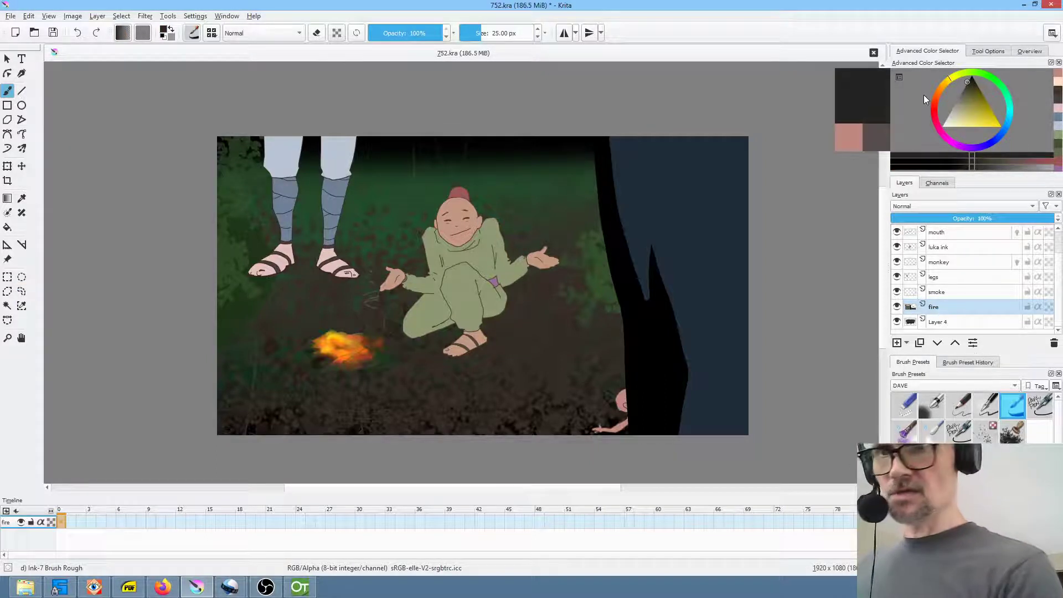
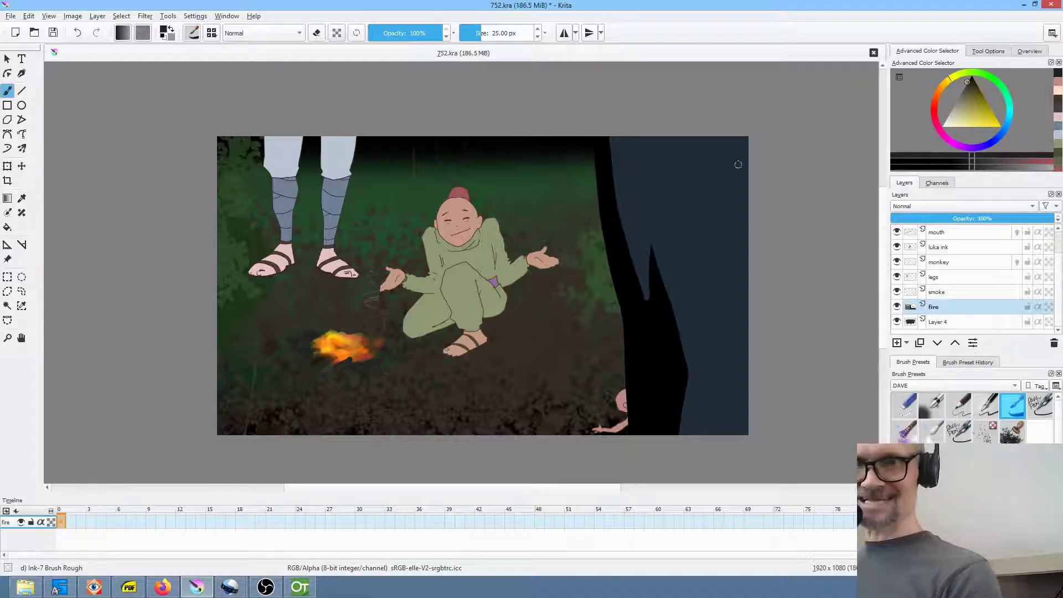
Paint dark grey stones around the front and sides of the campfire on the fire layer.
left_click(966, 90)
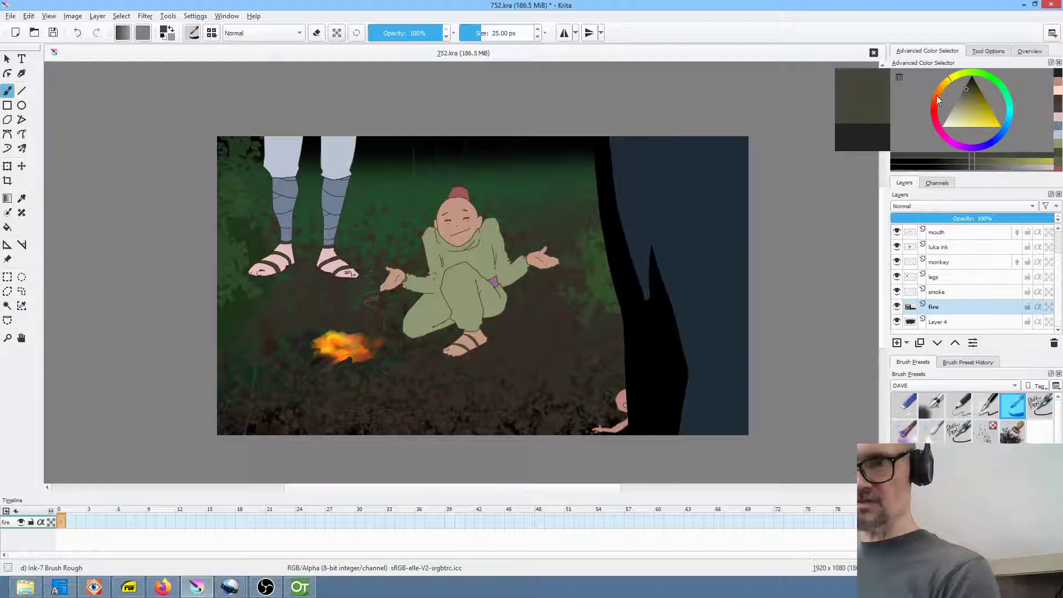
left_click_drag(298, 364, 313, 368)
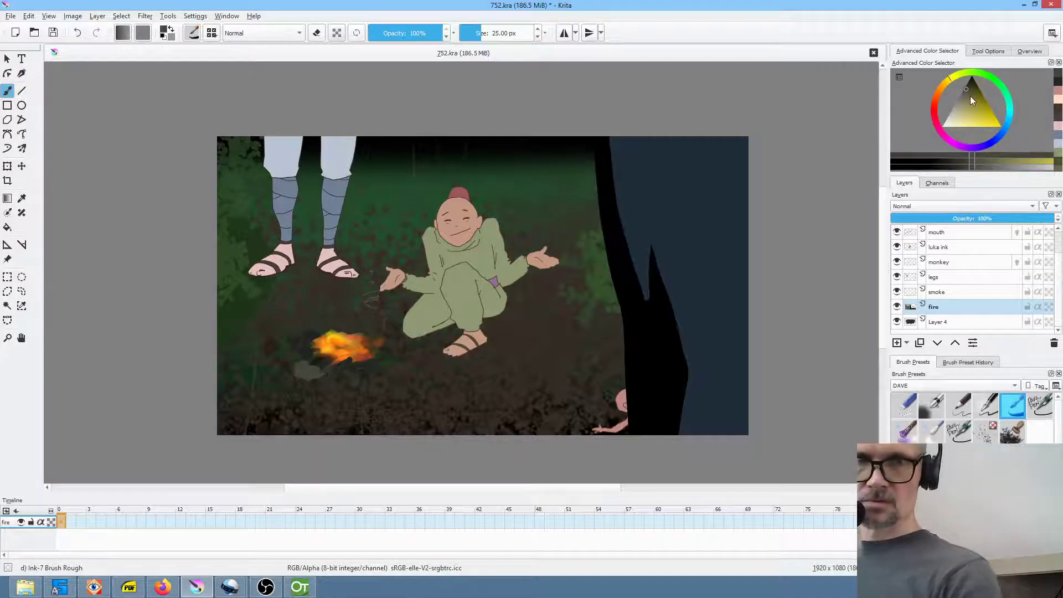
left_click(965, 86)
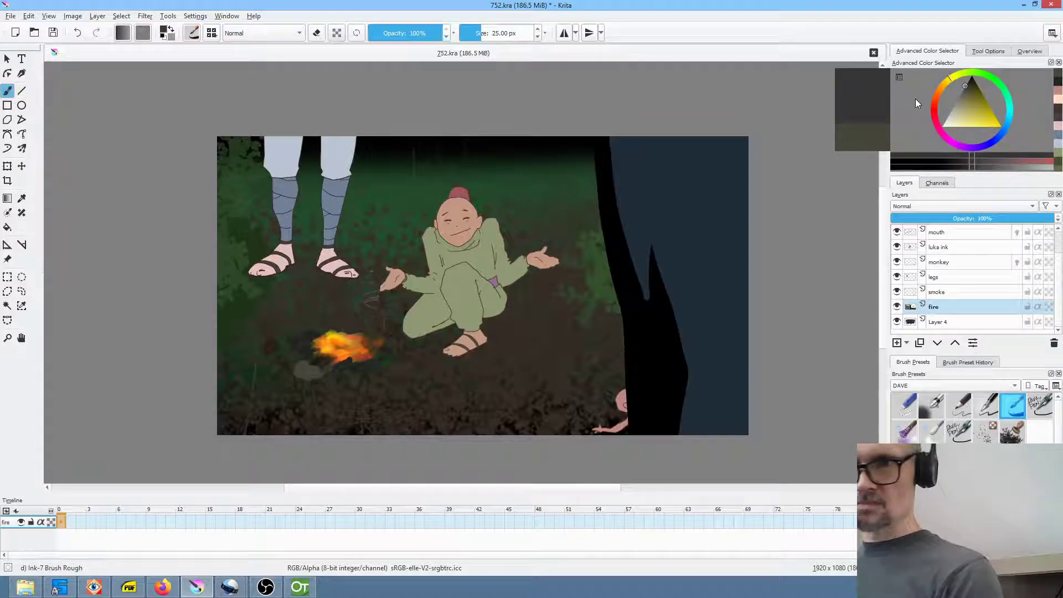
mouse_move(341, 377)
left_mouse_down()
mouse_move(363, 373)
mouse_move(326, 365)
mouse_move(303, 374)
left_mouse_up()
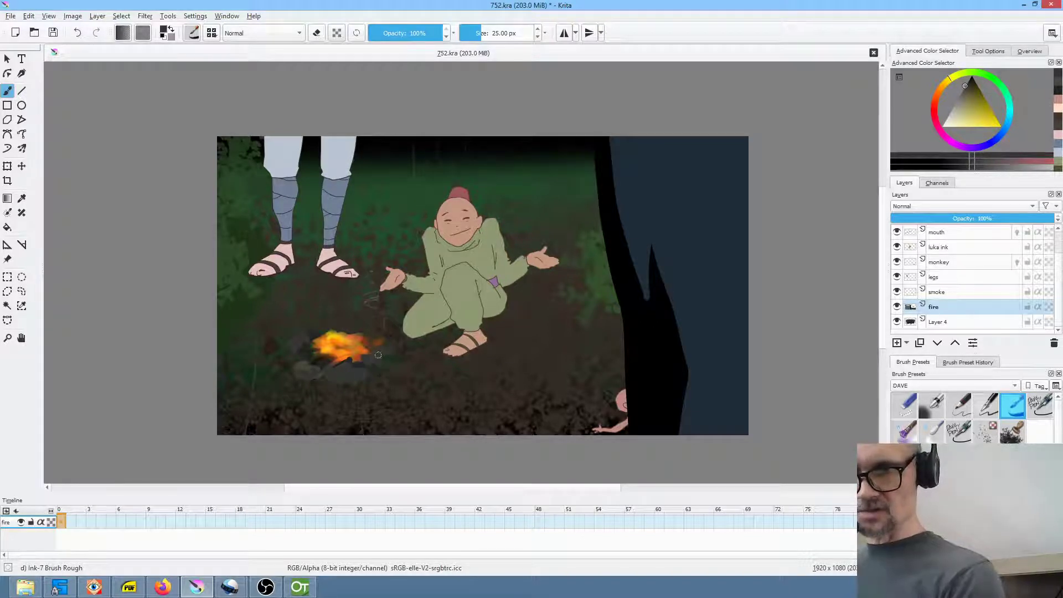
Try light grey highlights on the campfire stones at 100% brush opacity.
left_click(959, 99)
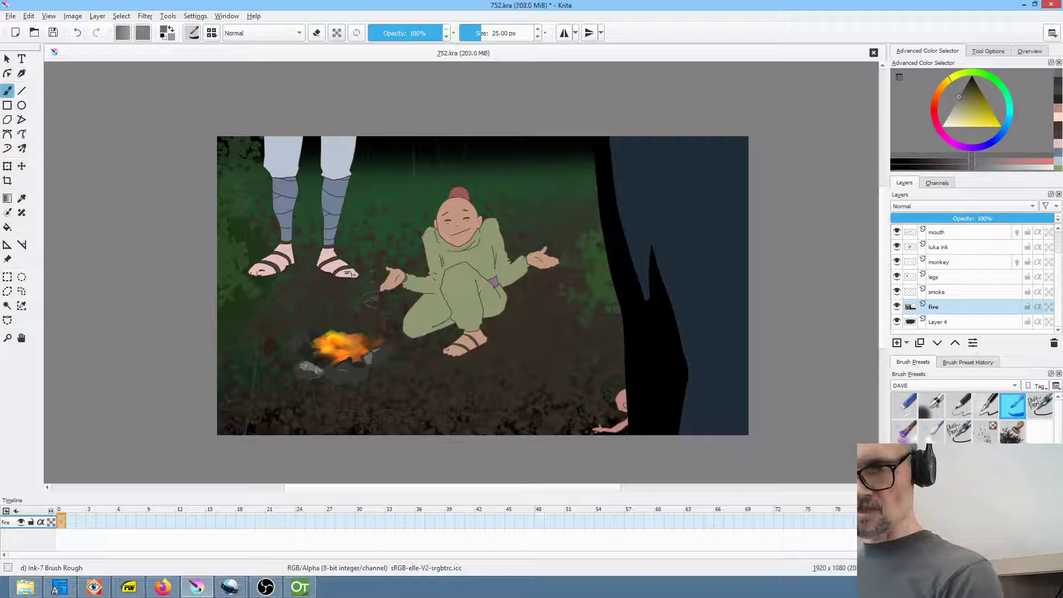
left_click_drag(332, 370, 358, 372)
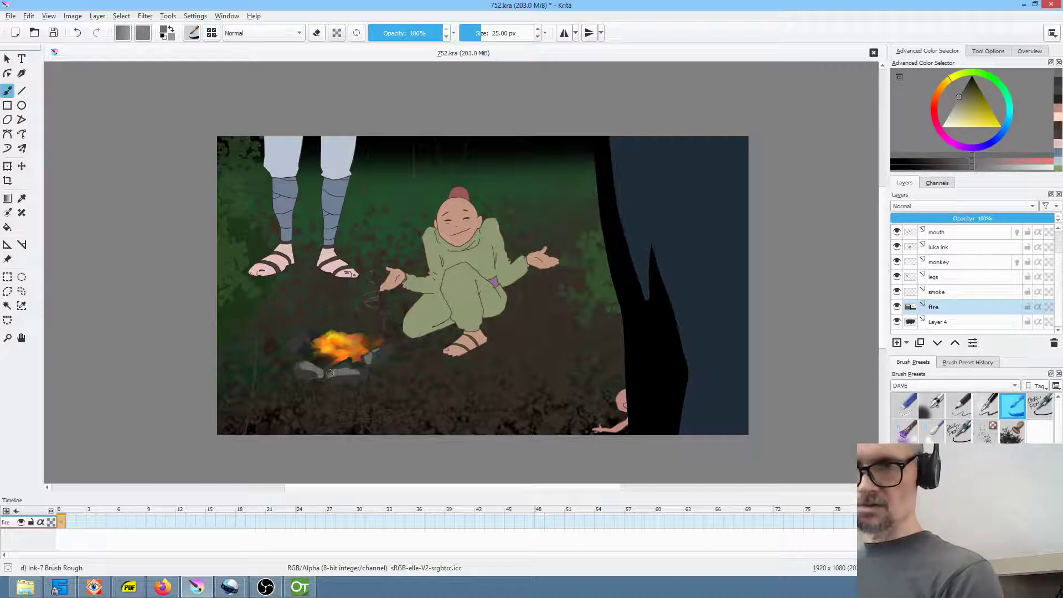
key("ctrl+z")
key("ctrl+z")
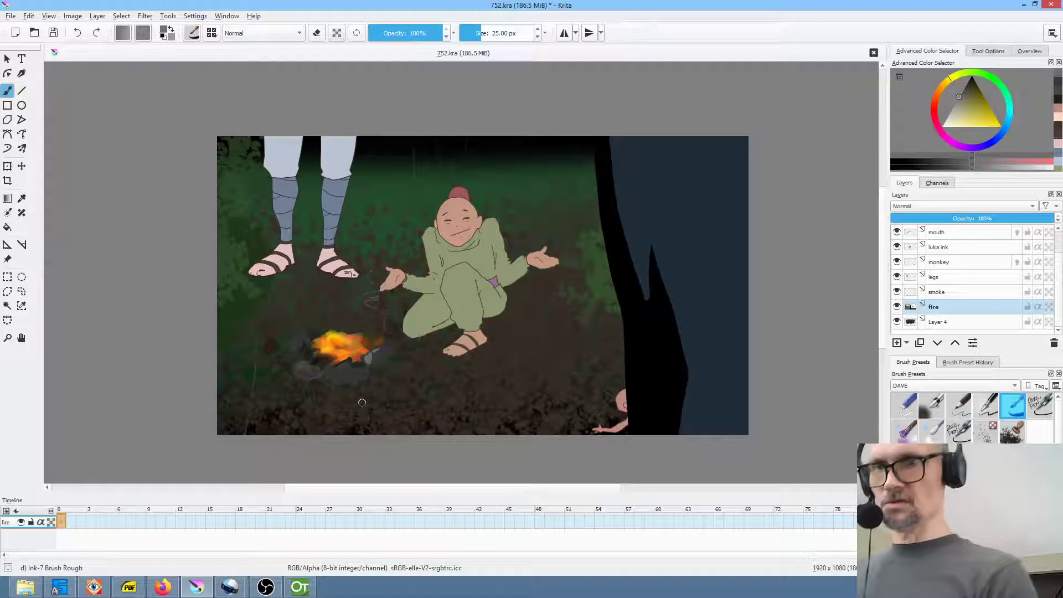
Lower the brush opacity to 48% and paint soft light grey highlights on the stones around the campfire.
key("i")
key("i")
key("i")
key("i")
key("i")
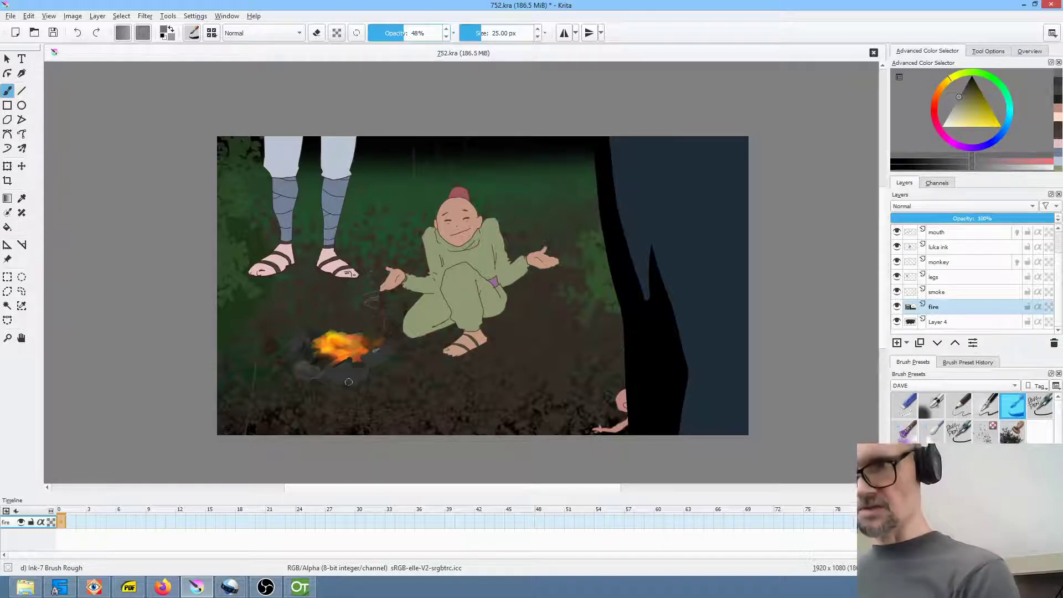
mouse_move(336, 373)
left_mouse_down()
mouse_move(365, 366)
mouse_move(304, 361)
left_mouse_up()
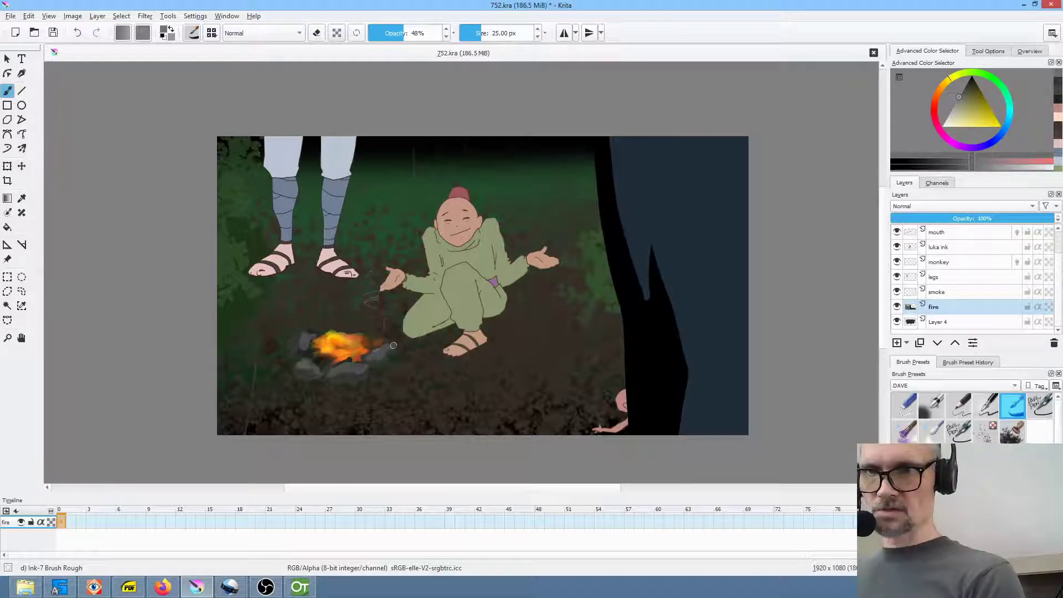
Sample orange from the flames and paint a faint firelight glow on the surrounding stones at 15% brush opacity.
left_click(355, 347, "ctrl")
left_click_drag(387, 345, 363, 359)
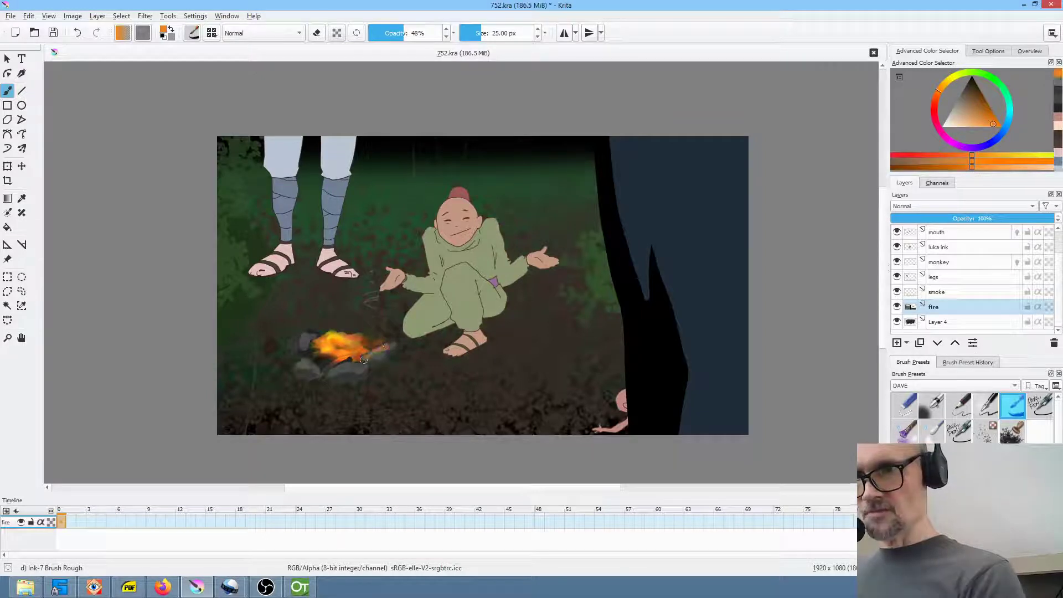
left_click_drag(417, 33, 381, 44)
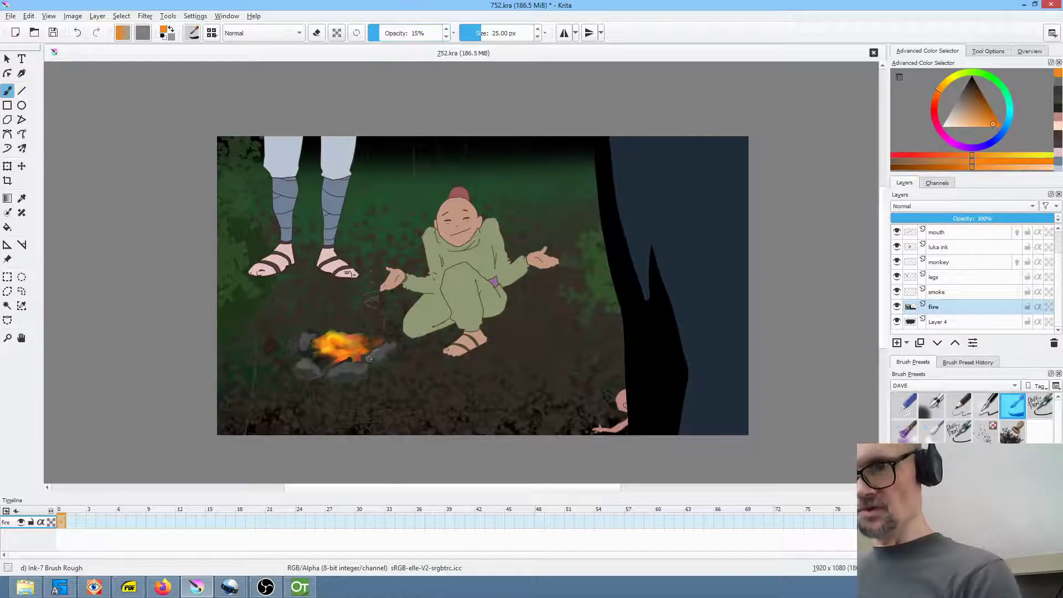
left_click_drag(333, 366, 354, 365)
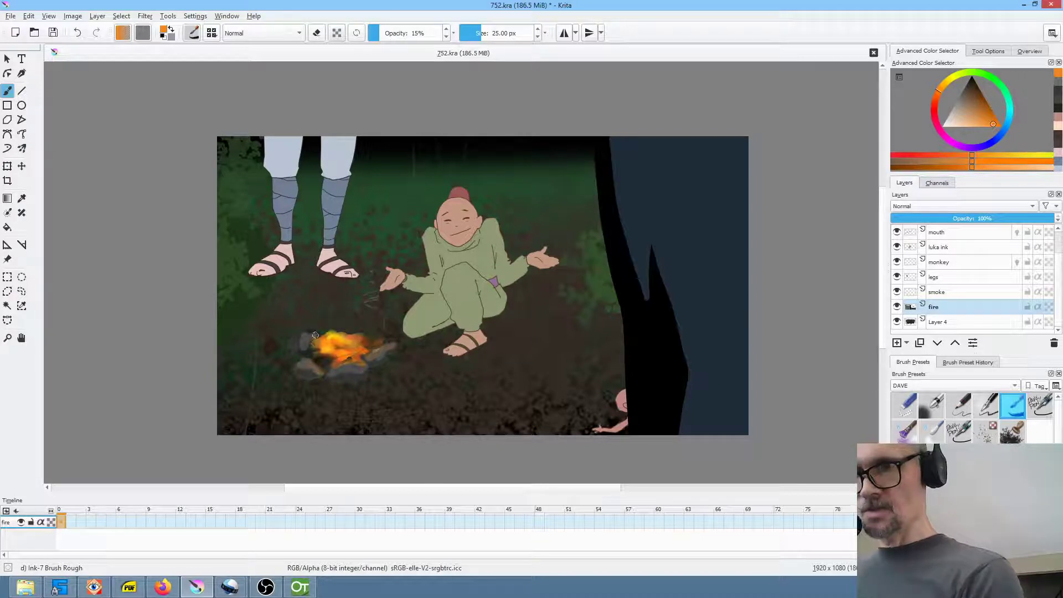
left_click_drag(353, 329, 347, 330)
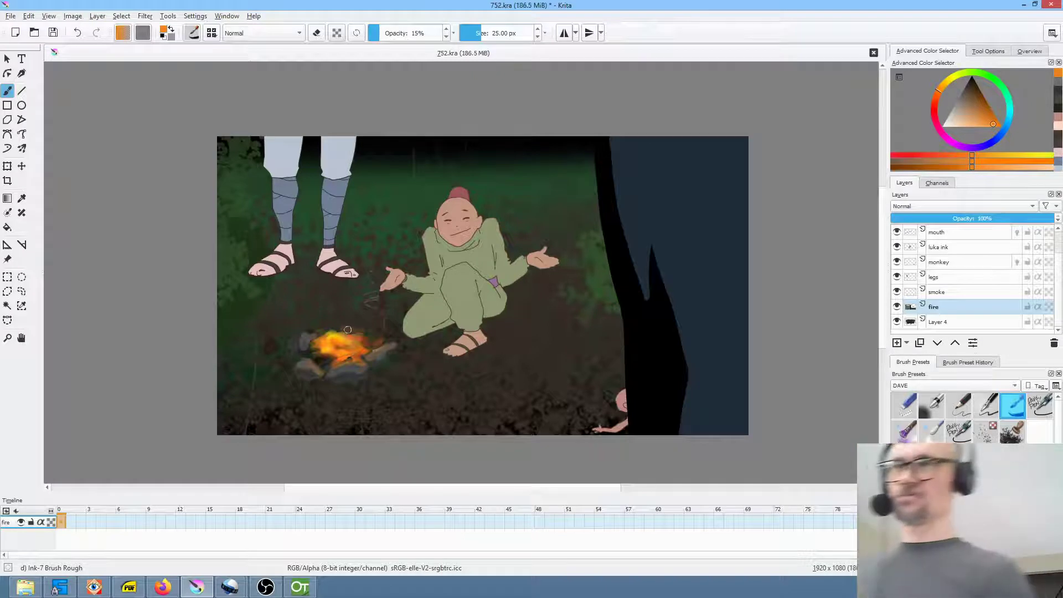
Touch up the front stone's lower edge with a sampled dark grey, restore the brush opacity to 100% and save the file.
left_click(348, 384, "ctrl")
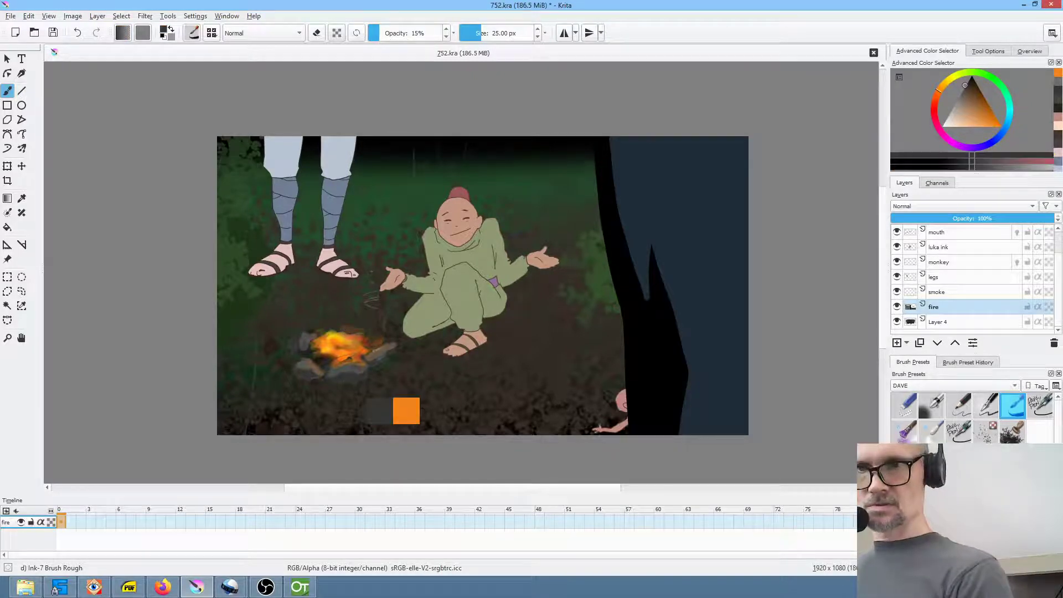
left_click(342, 377)
left_click_drag(386, 32, 480, 39)
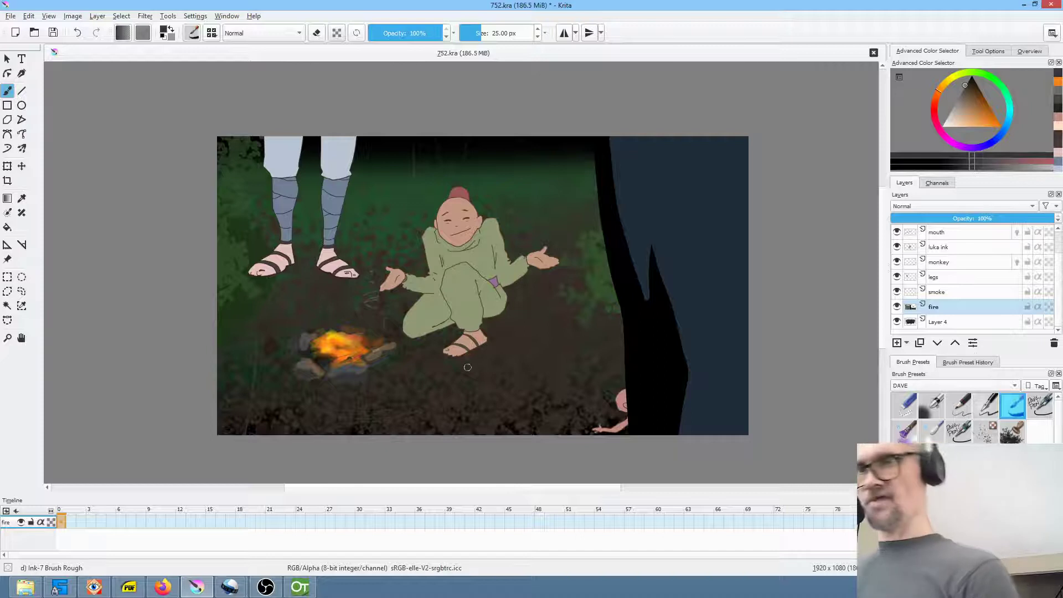
scroll(445, 311, "down", 2)
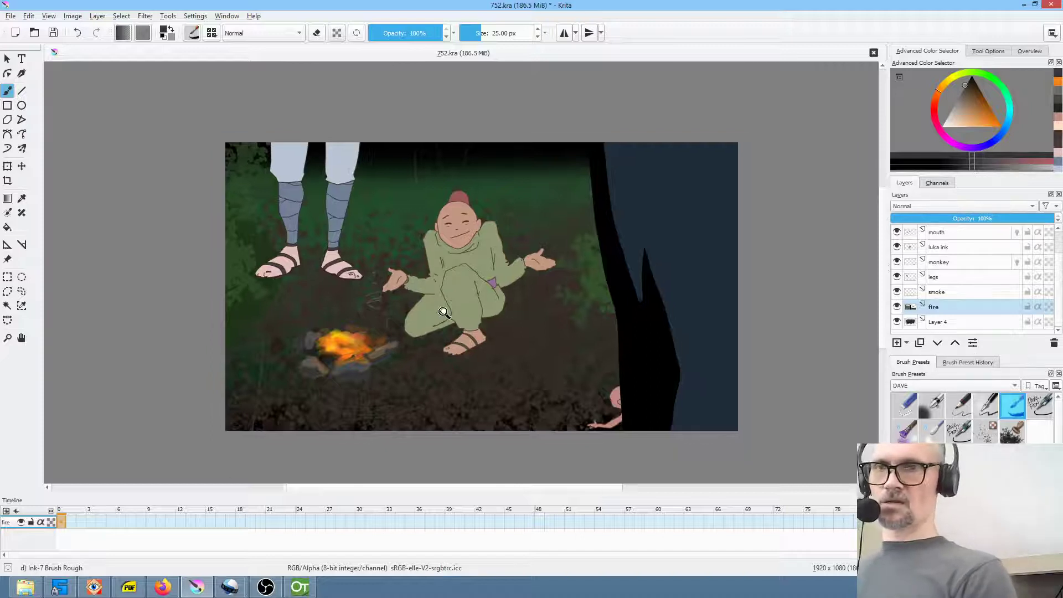
left_click(53, 33)
Add a keyframe at frame 0 of the smoke layer and paint grey smoke rising from the fire with the Wet Bristles Rough brush.
left_click(962, 289)
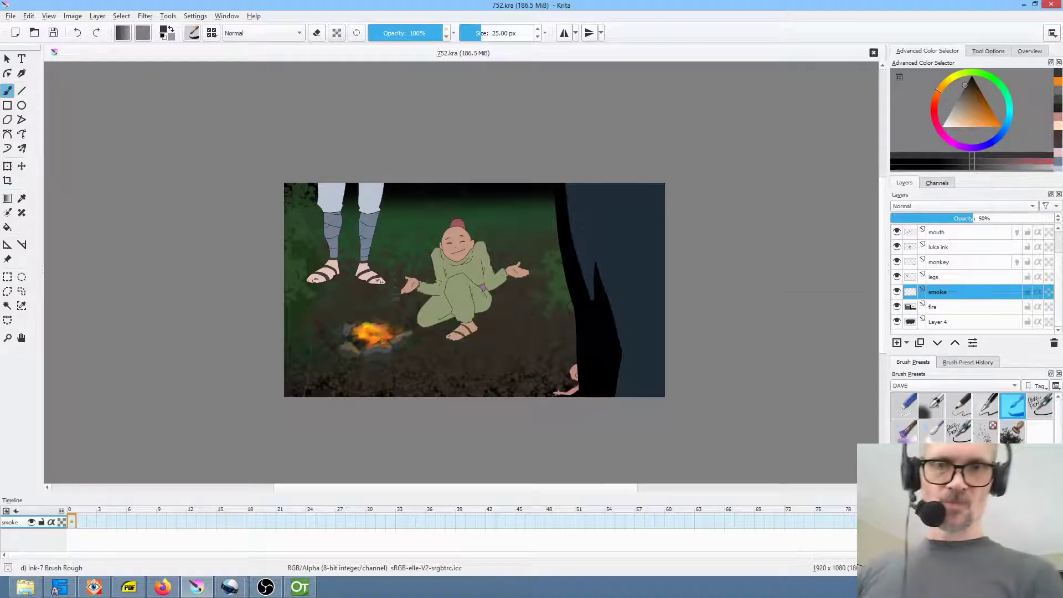
left_click(904, 431)
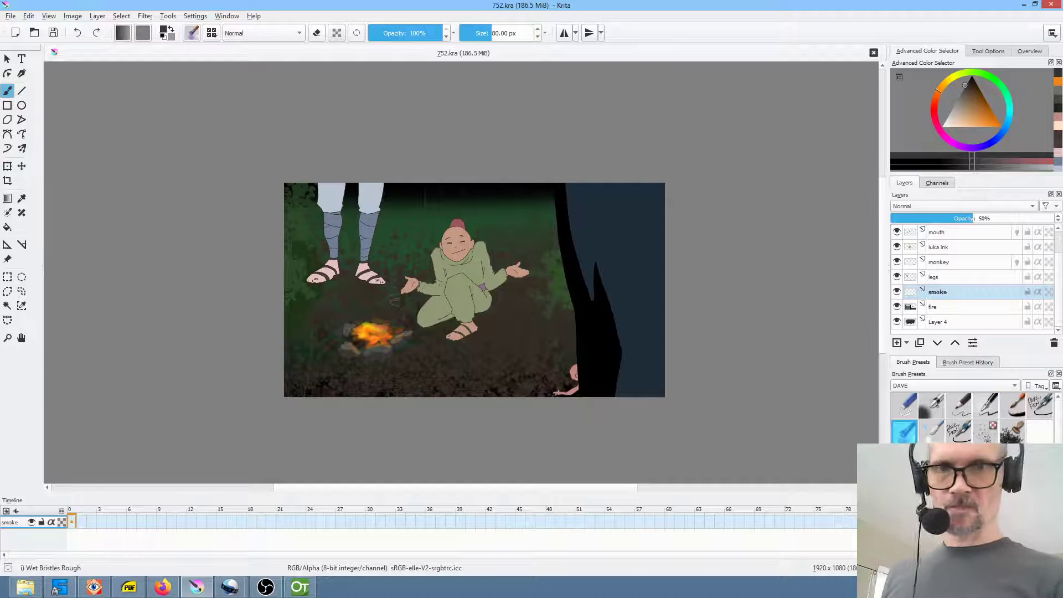
left_click_drag(962, 101, 952, 105)
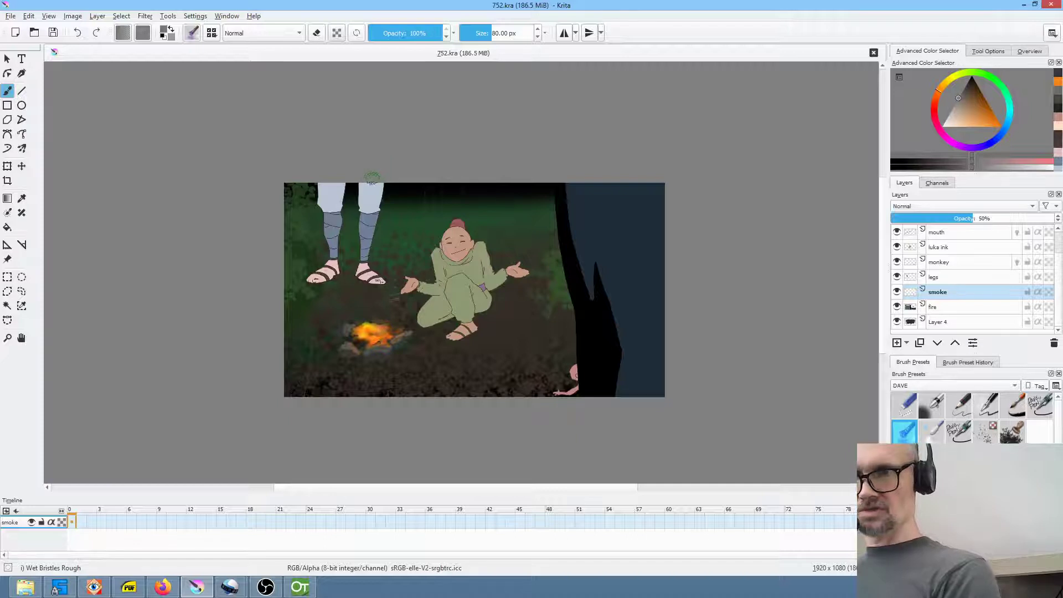
left_click_drag(372, 177, 367, 171)
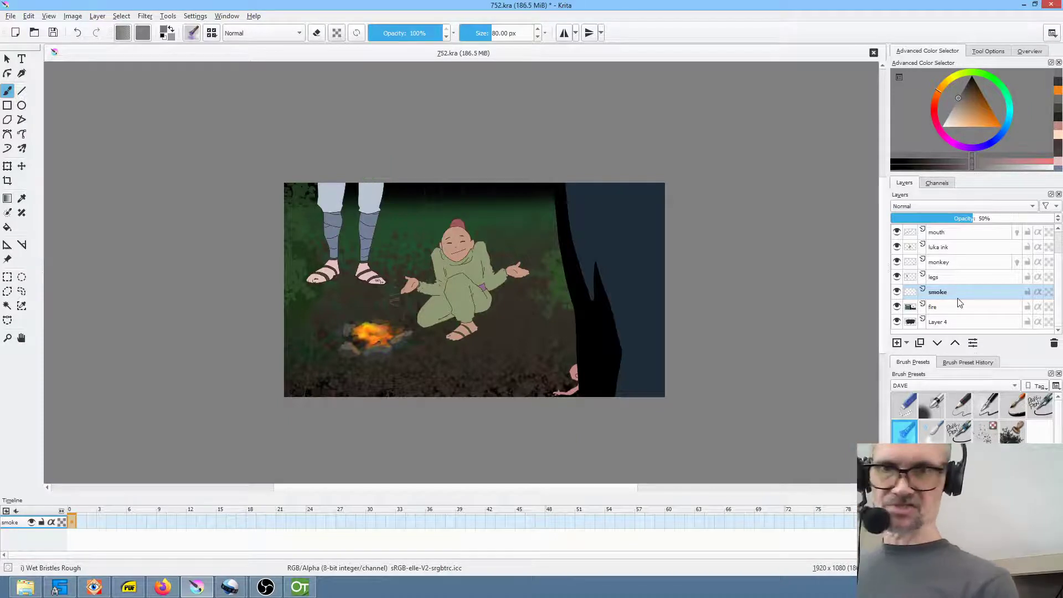
left_click(63, 510)
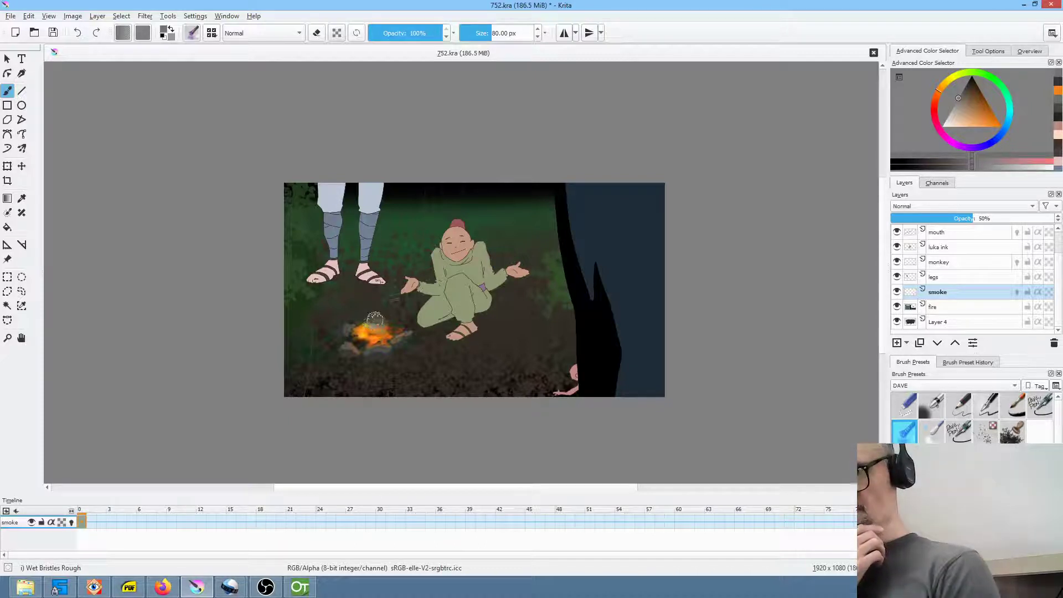
mouse_move(380, 314)
left_mouse_down()
mouse_move(381, 165)
mouse_move(394, 187)
left_mouse_up()
left_click(964, 95)
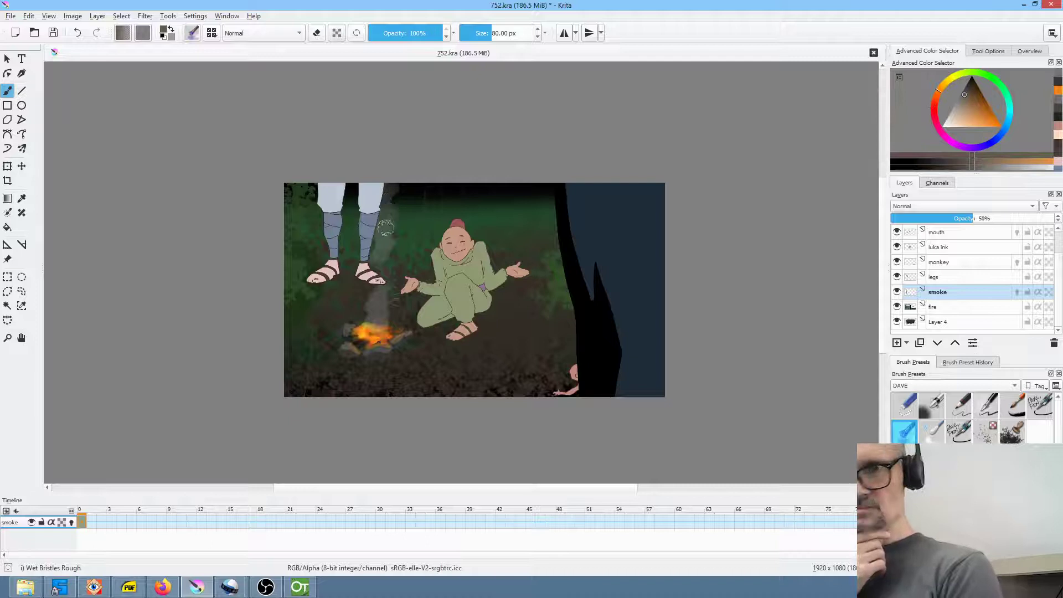
Move the legs layer down below the smoke and fire layers.
left_click(950, 278)
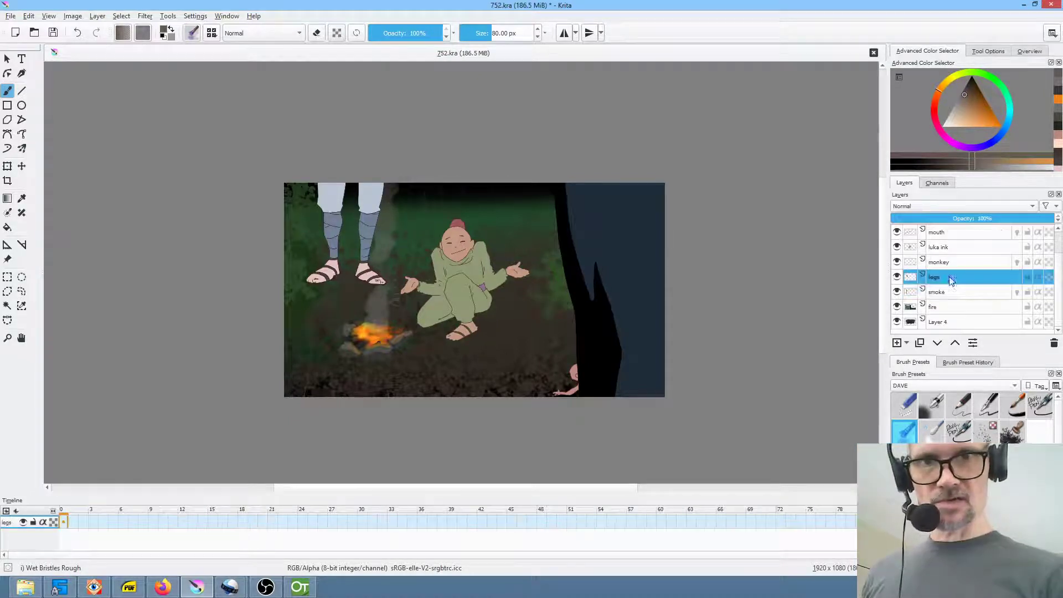
left_click(937, 342)
left_click(937, 343)
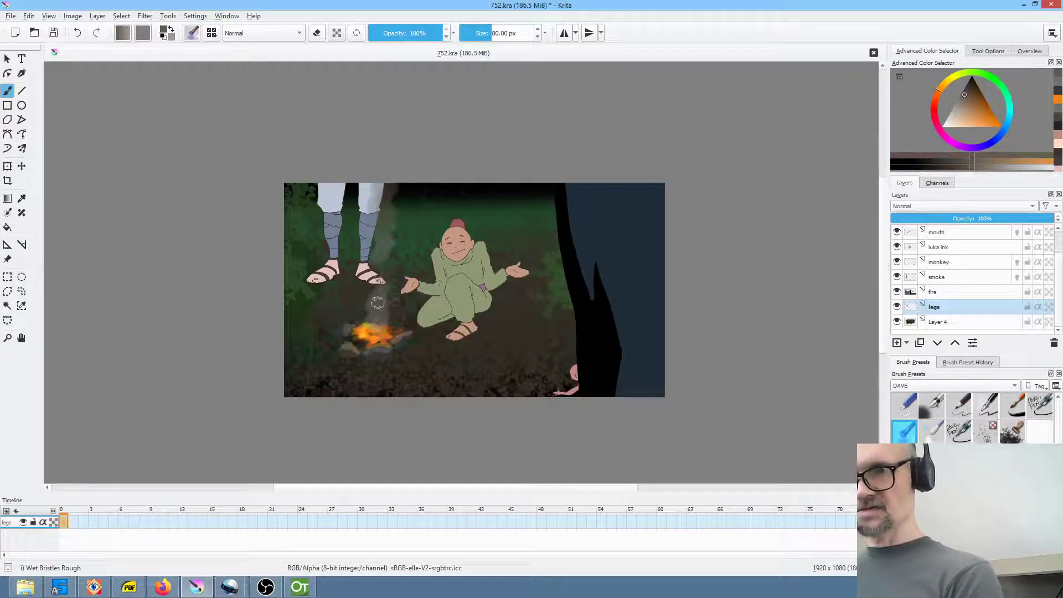
Try painting lighter grey smoke above the fire on the legs layer, undo it and toggle that layer's visibility.
left_click(950, 111)
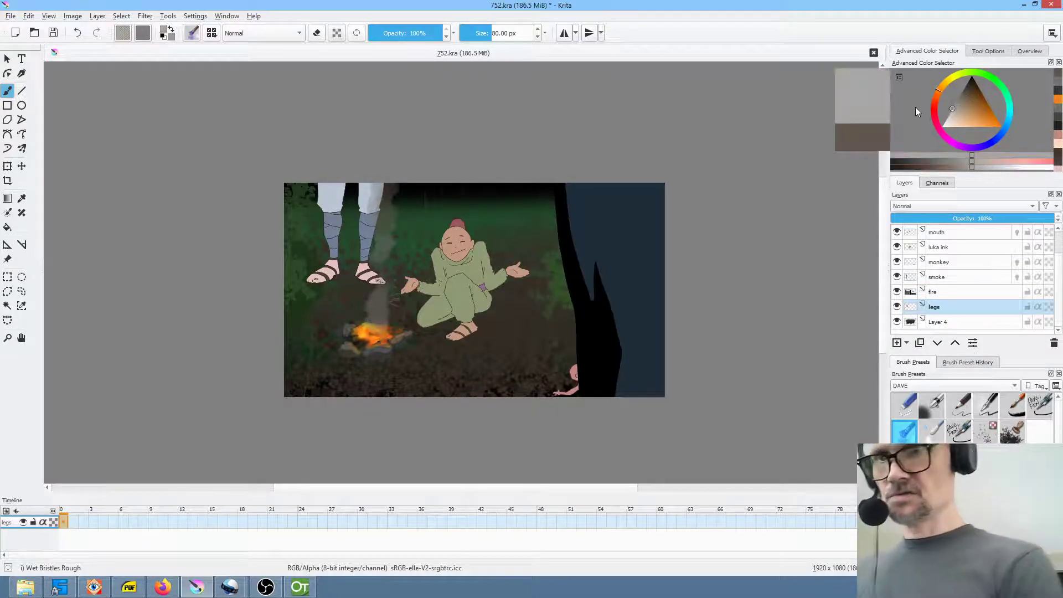
left_click_drag(374, 302, 386, 244)
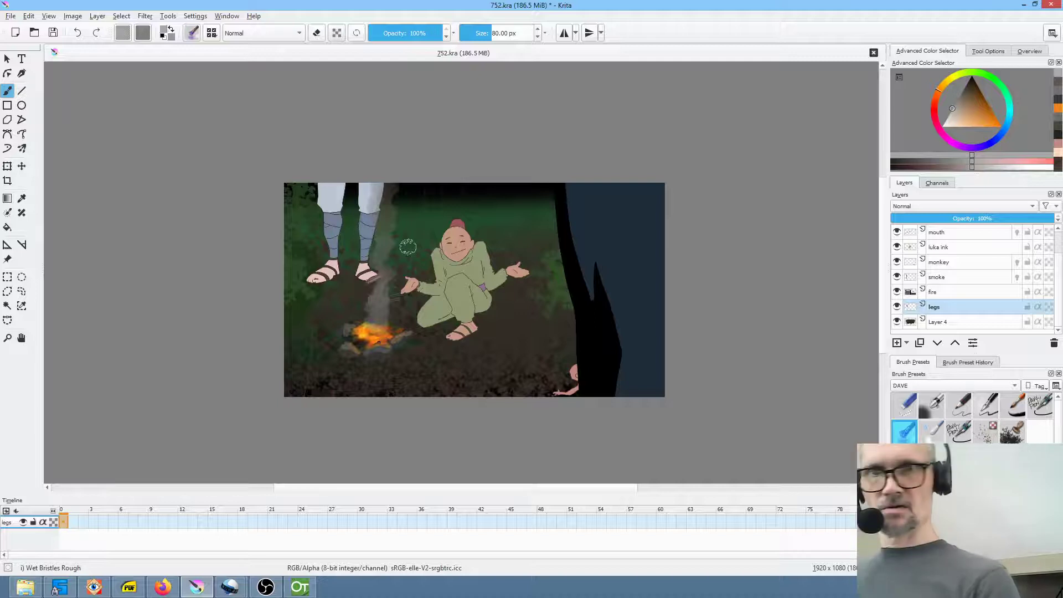
key("ctrl+z")
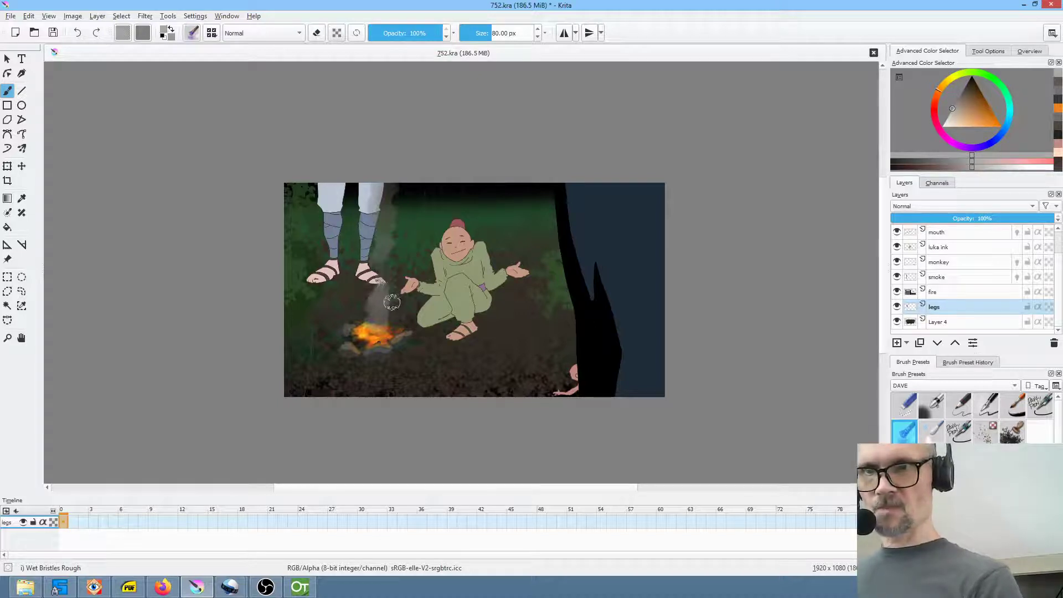
left_click(896, 307)
left_click(897, 308)
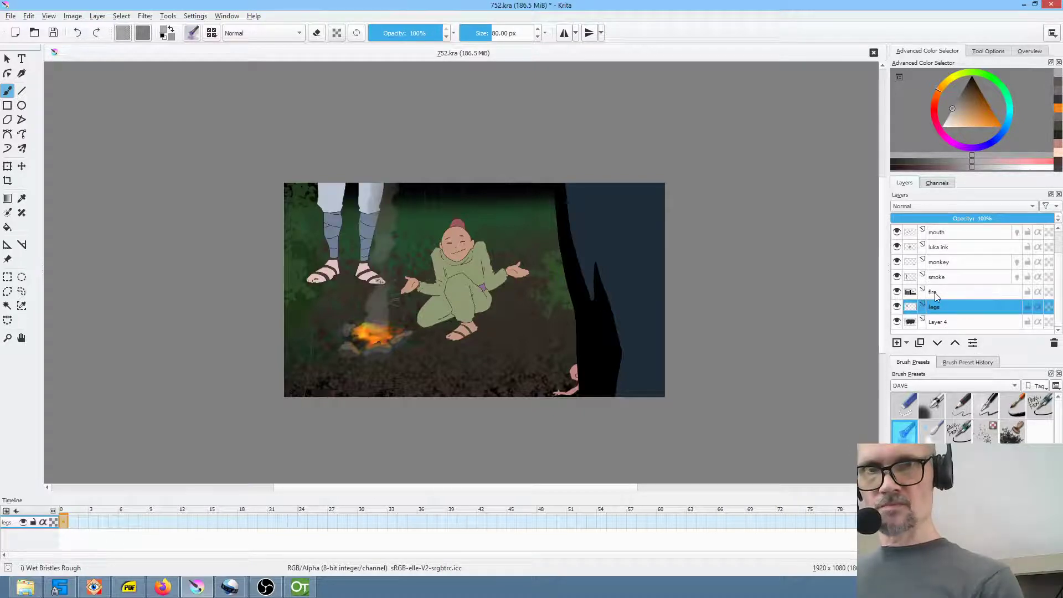
Identify the smoke layer by toggling its visibility and paint lighter grey strokes along the smoke column down to the fire.
left_click(948, 278)
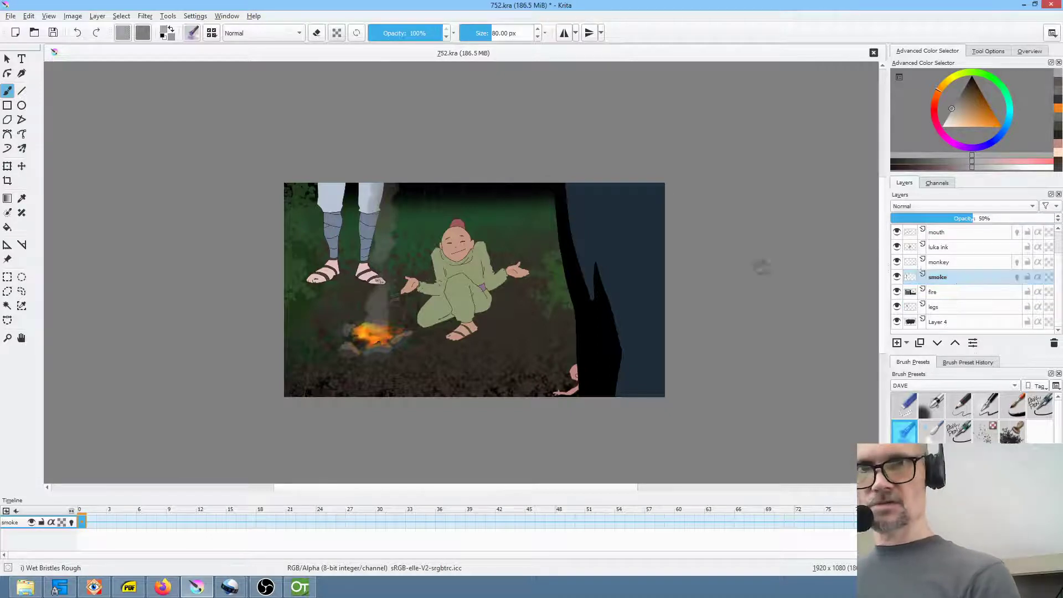
left_click(897, 278)
left_click(897, 277)
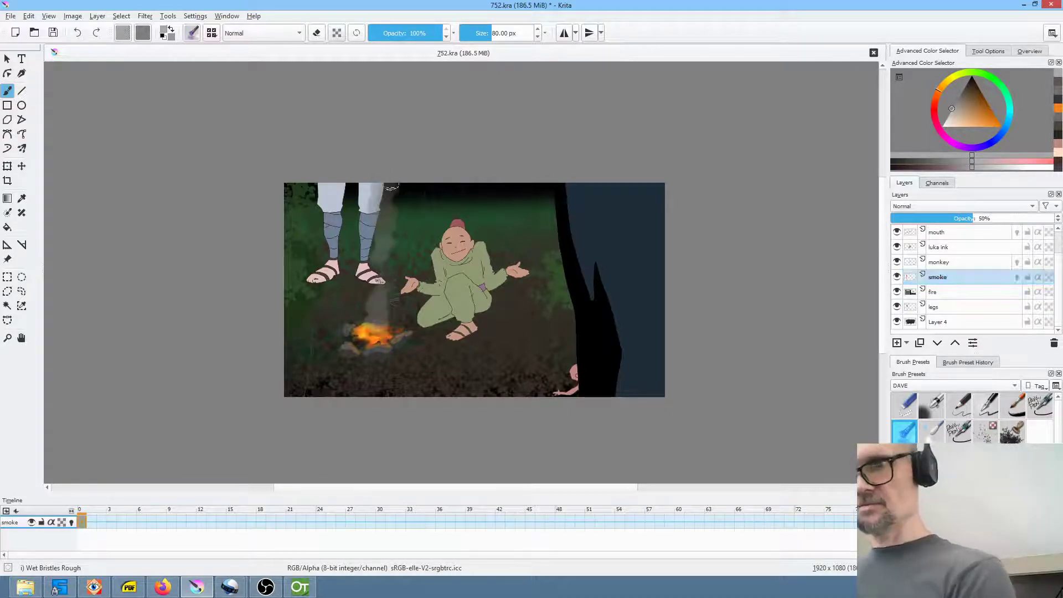
mouse_move(382, 194)
left_mouse_down()
mouse_move(385, 253)
mouse_move(371, 298)
mouse_move(382, 317)
left_mouse_up()
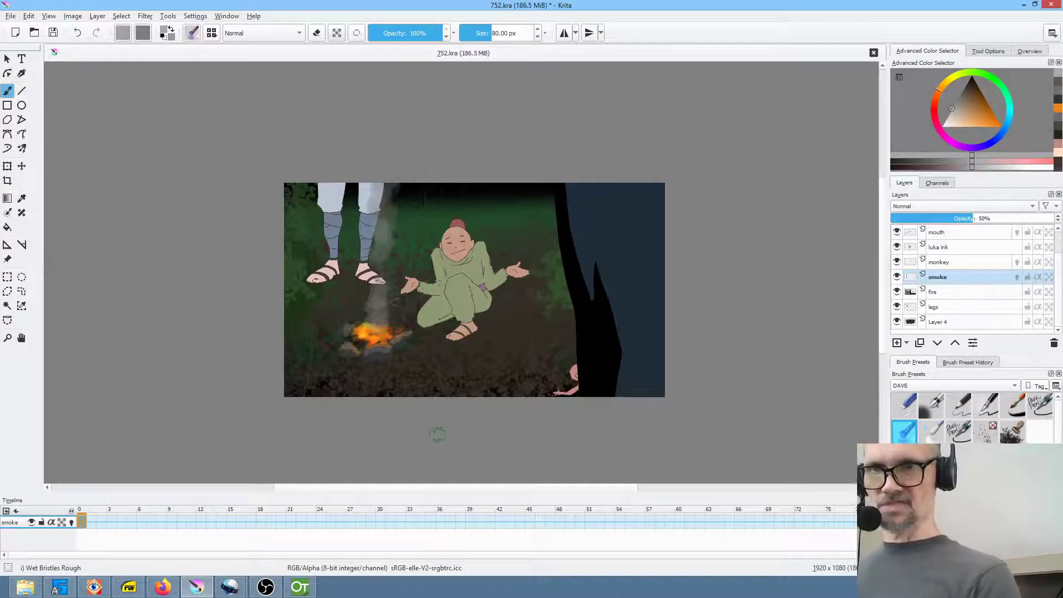
Create a duplicate smoke keyframe at frame 3, stretch and shift the smoke upward, and paint new grey smoke just above the fire.
left_click(115, 521)
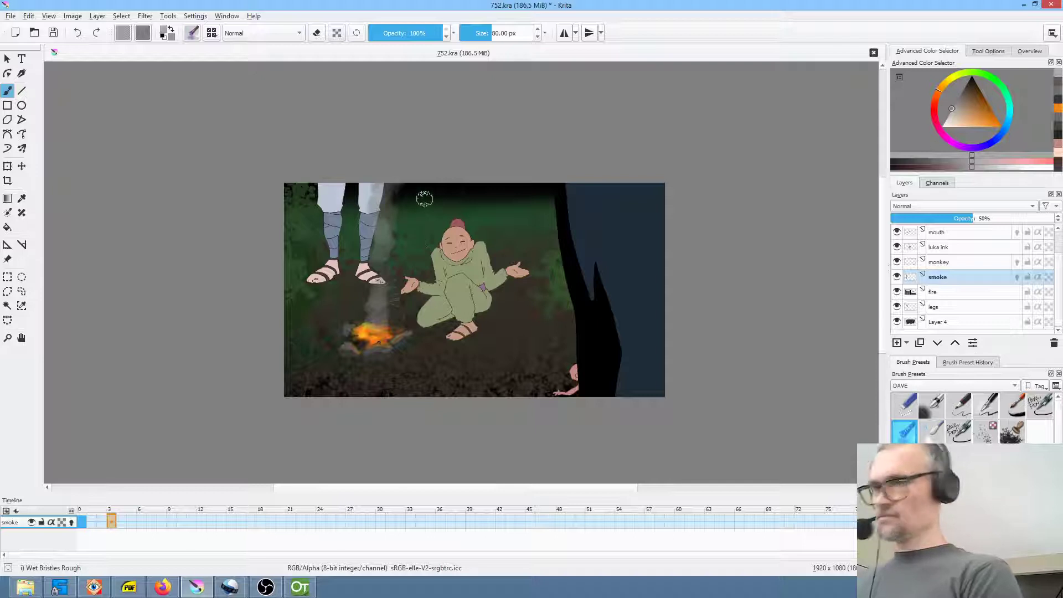
key("ctrl+t")
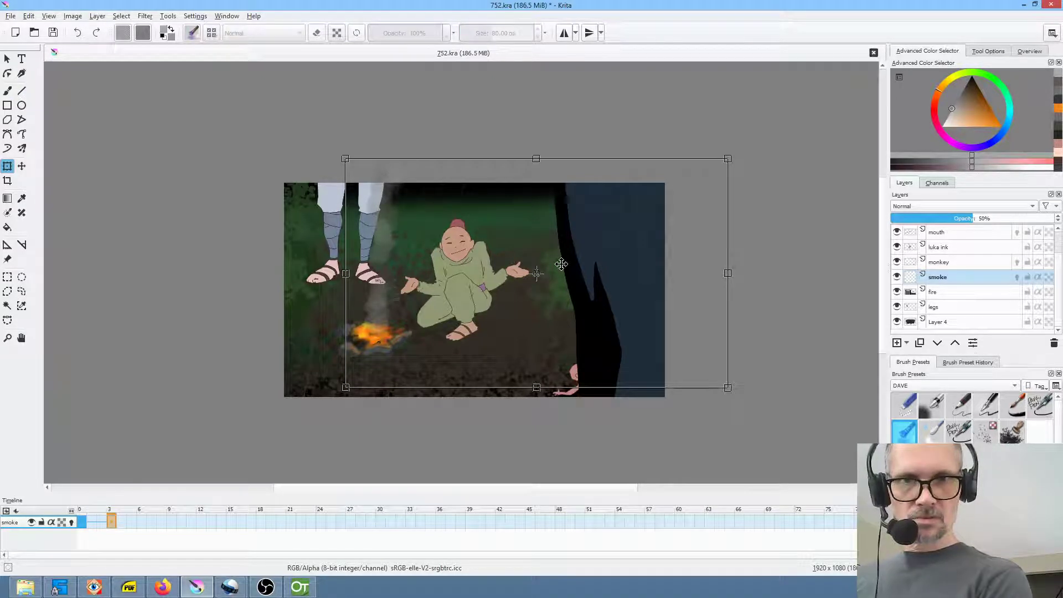
left_click_drag(536, 159, 540, 135)
left_click_drag(477, 255, 476, 237)
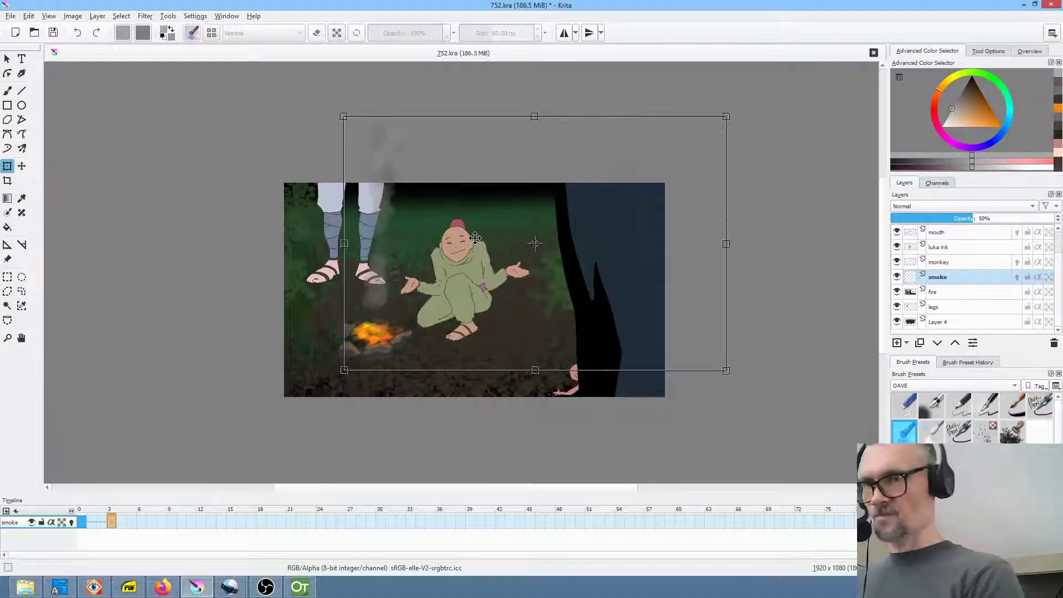
key("b")
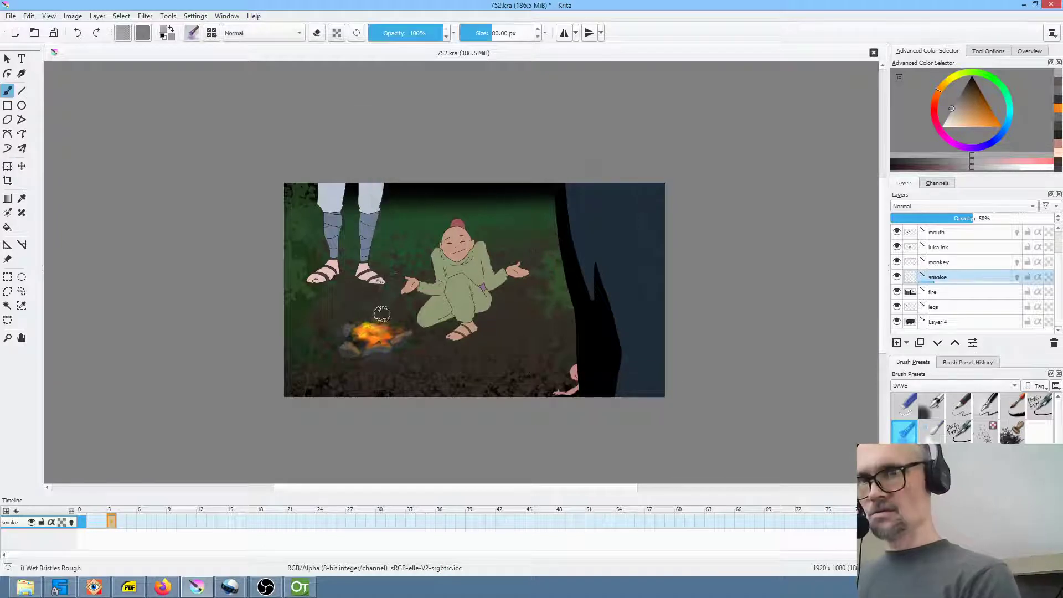
left_click_drag(378, 311, 381, 320)
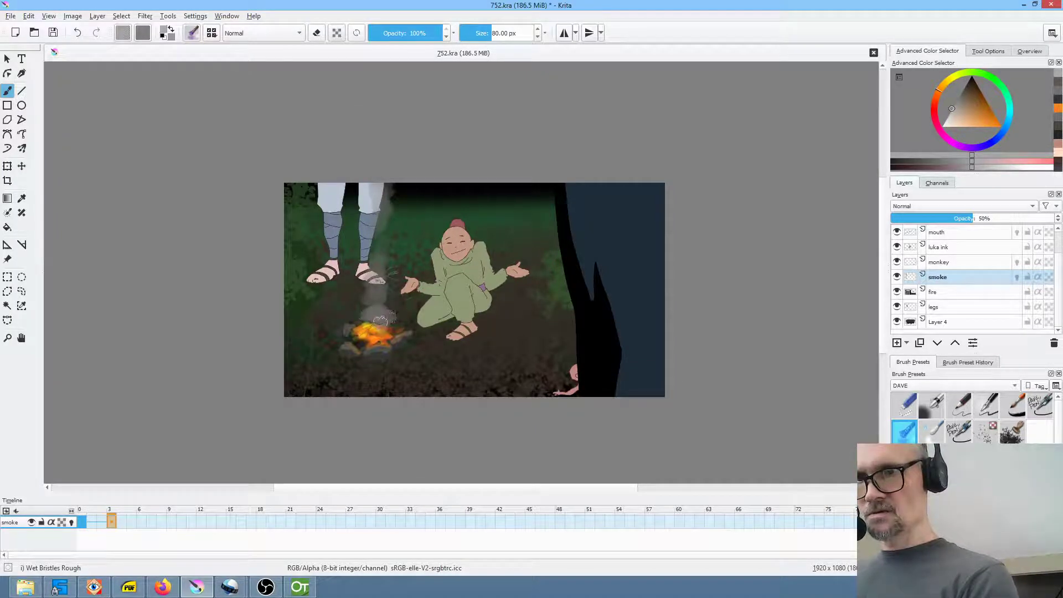
key("ctrl+z")
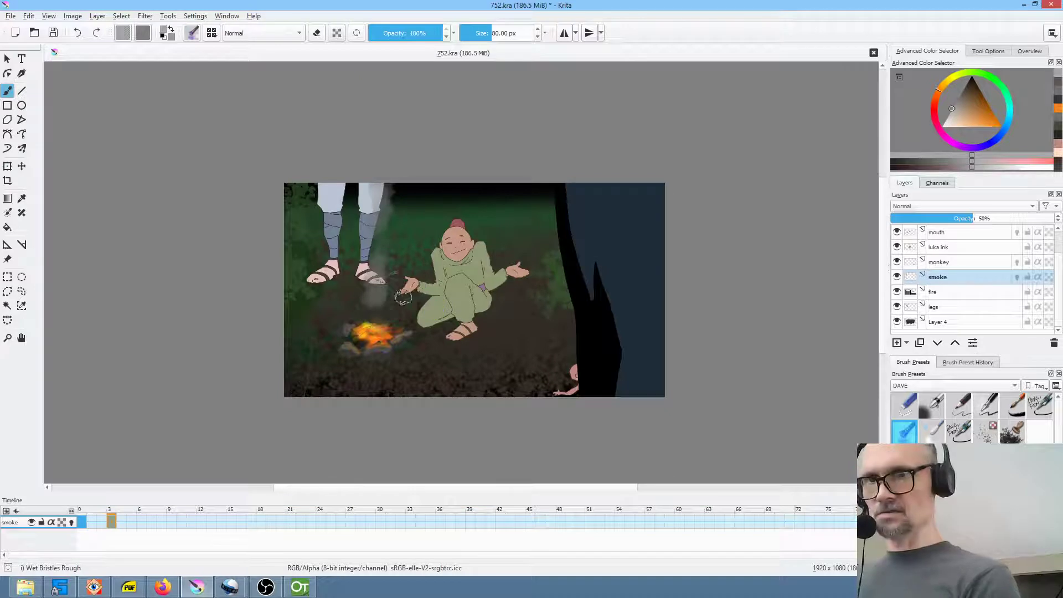
left_click_drag(377, 308, 376, 317)
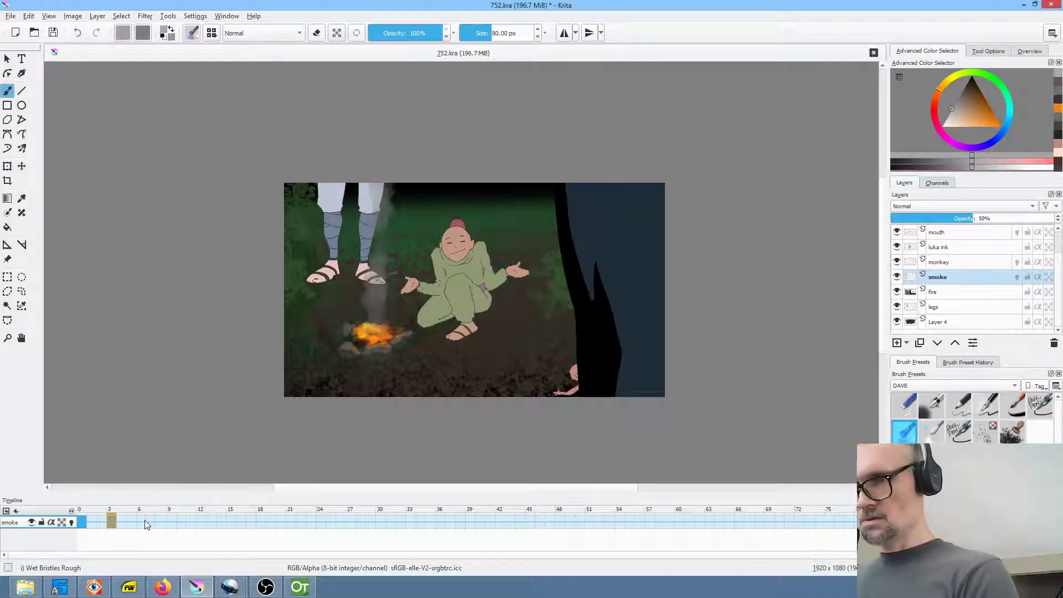
On a duplicate smoke keyframe at frame 6, stretch and raise the smoke further and repaint its base above the flames.
key("ctrl+t")
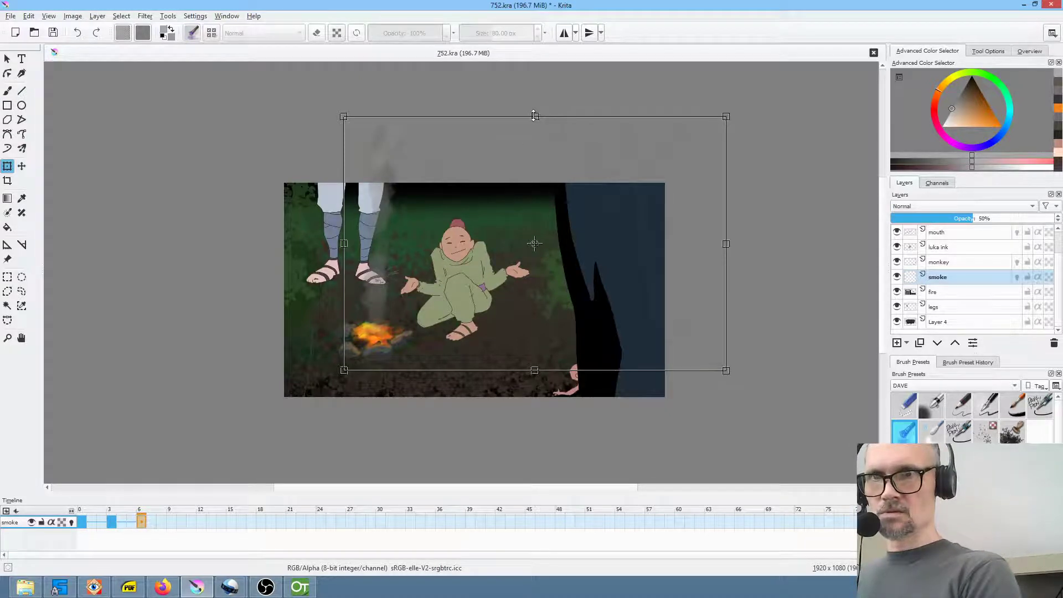
left_click_drag(534, 116, 533, 98)
left_click_drag(533, 197, 530, 176)
key("b")
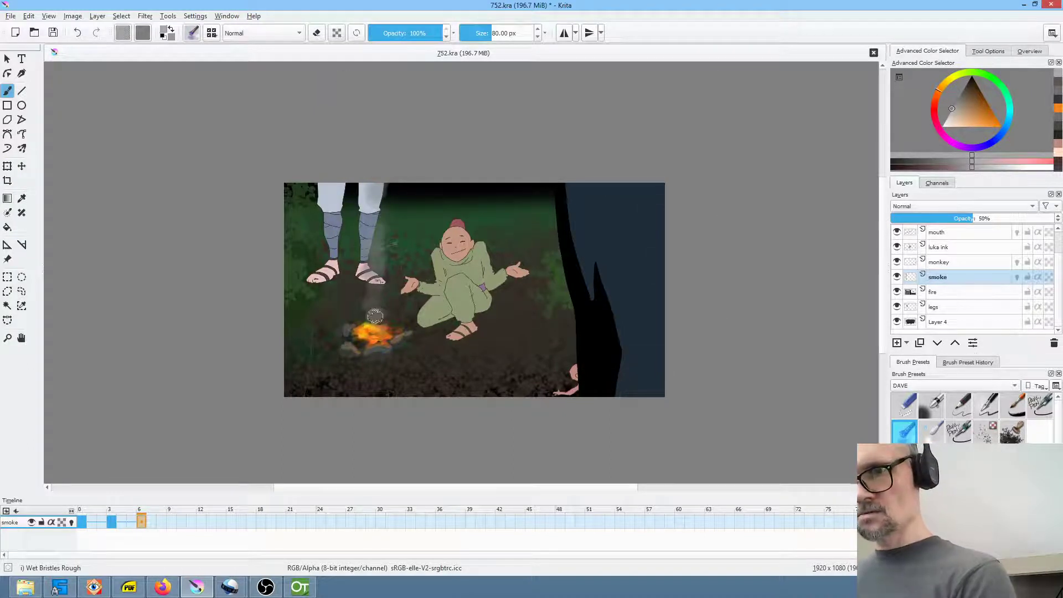
left_click_drag(377, 318, 386, 280)
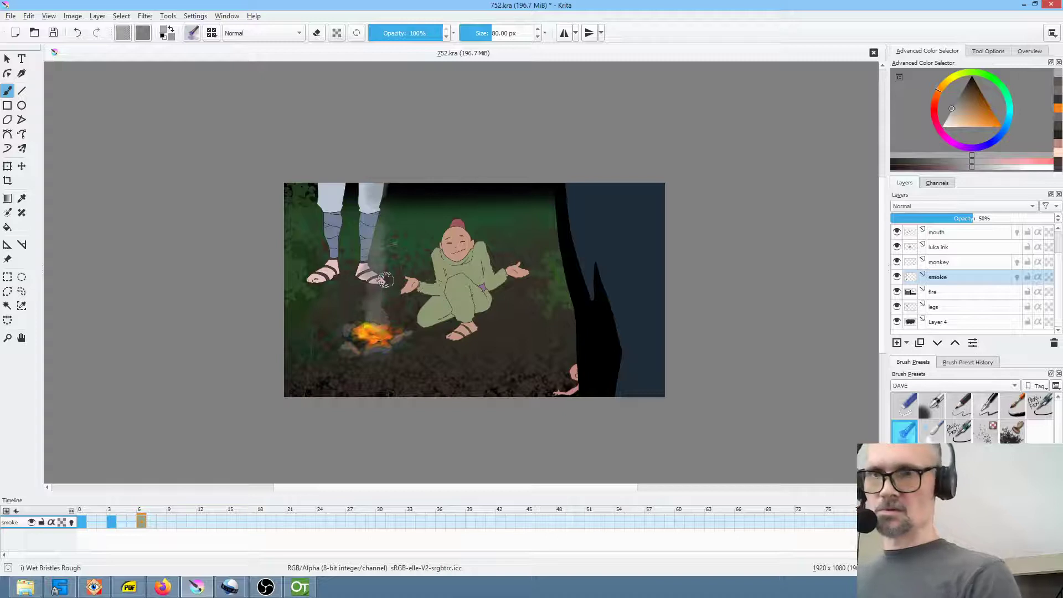
On a duplicate smoke keyframe at frame 9, stretch and raise the smoke again, filling the gap above the fire with grey.
left_click(171, 520)
key("ctrl+t")
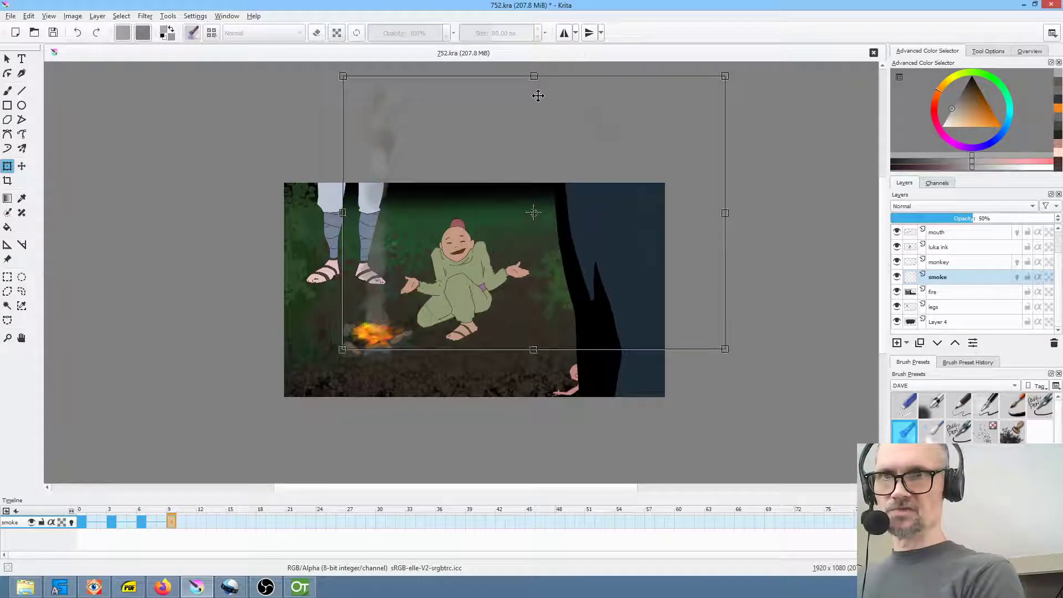
left_click_drag(534, 77, 531, 46)
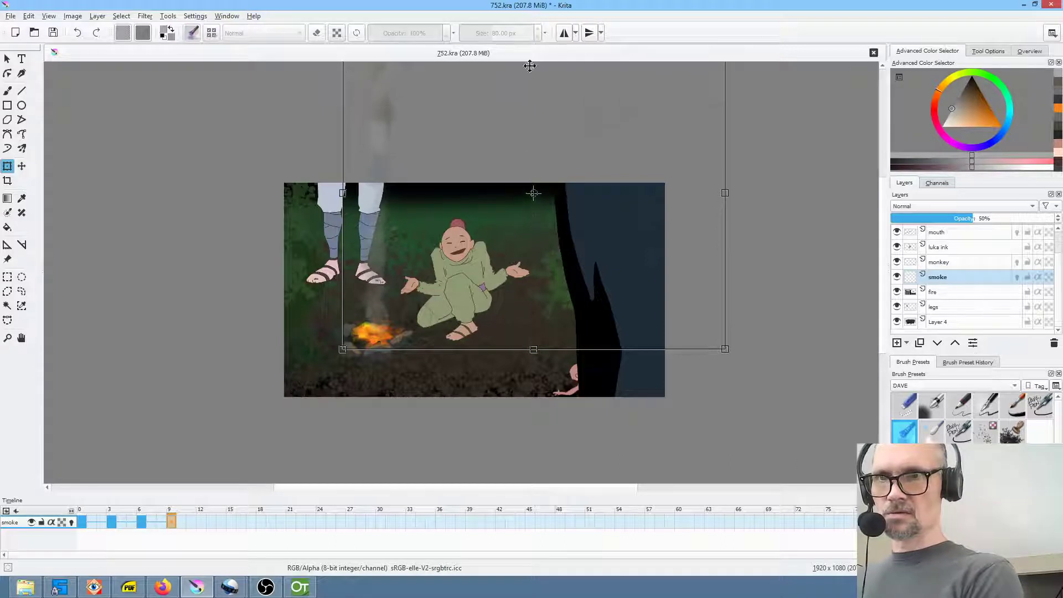
left_click_drag(532, 276, 528, 260)
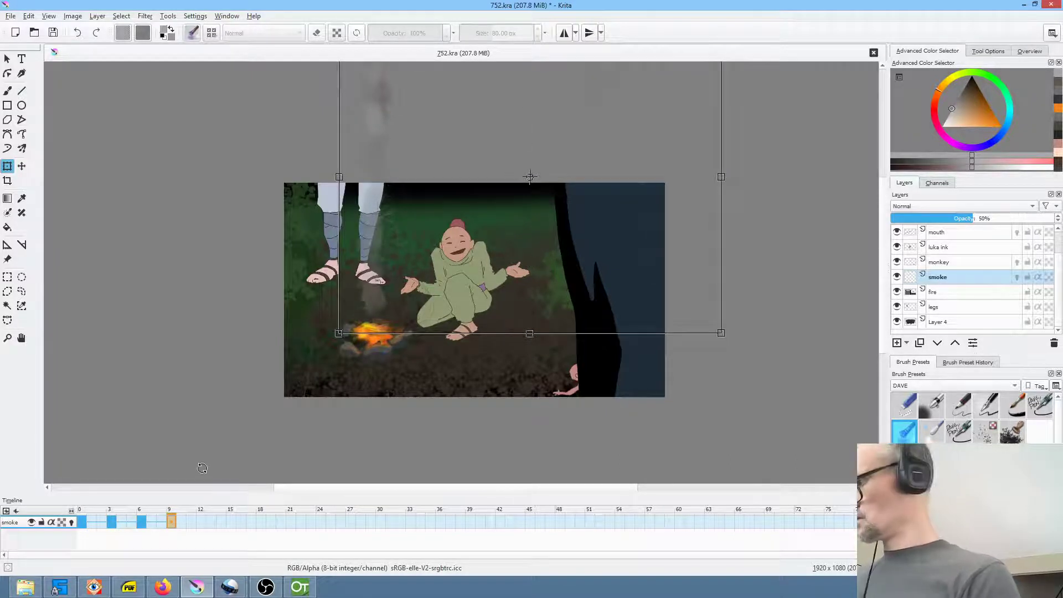
key("Return")
key("b")
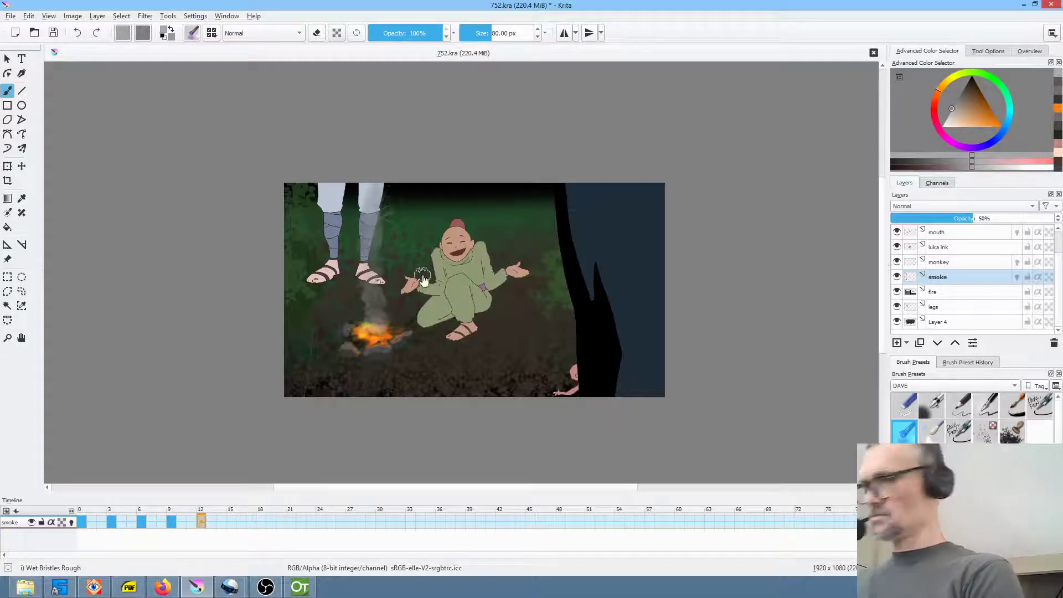
Raise and stretch the smoke on the frame 12 keyframe and paint fresh smoke between it and the fire.
key("ctrl+t")
left_click_drag(525, 295, 524, 273)
scroll(525, 268, "down", 4)
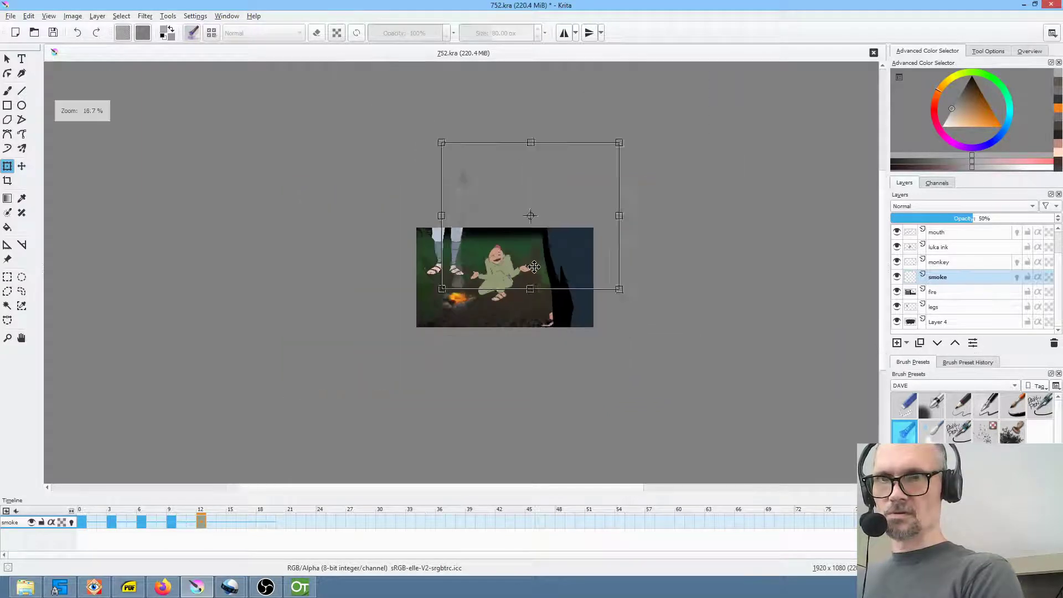
left_click_drag(532, 168, 532, 156)
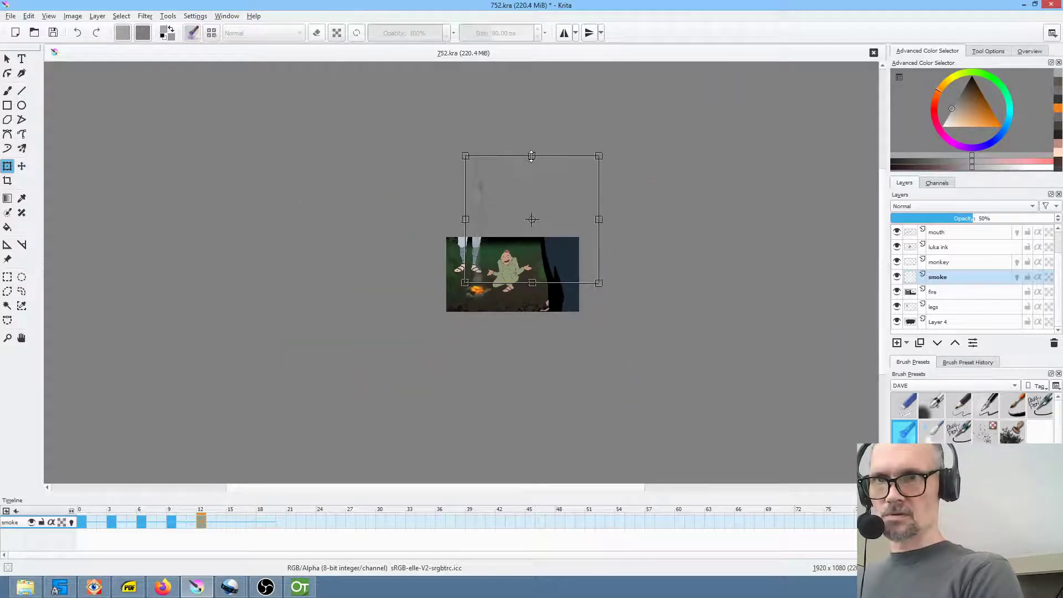
scroll(525, 269, "up", 4)
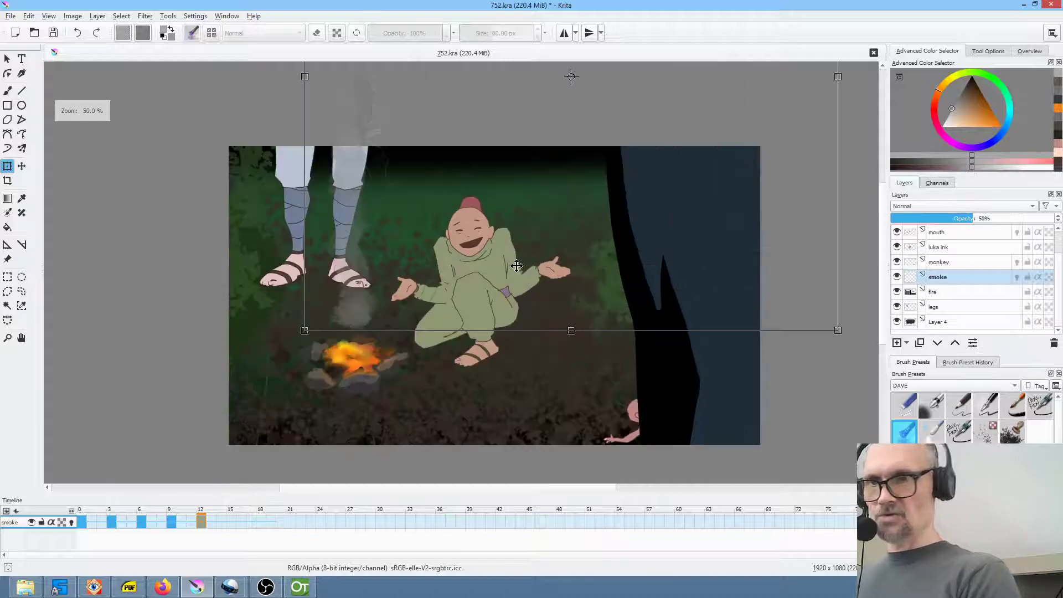
key("b")
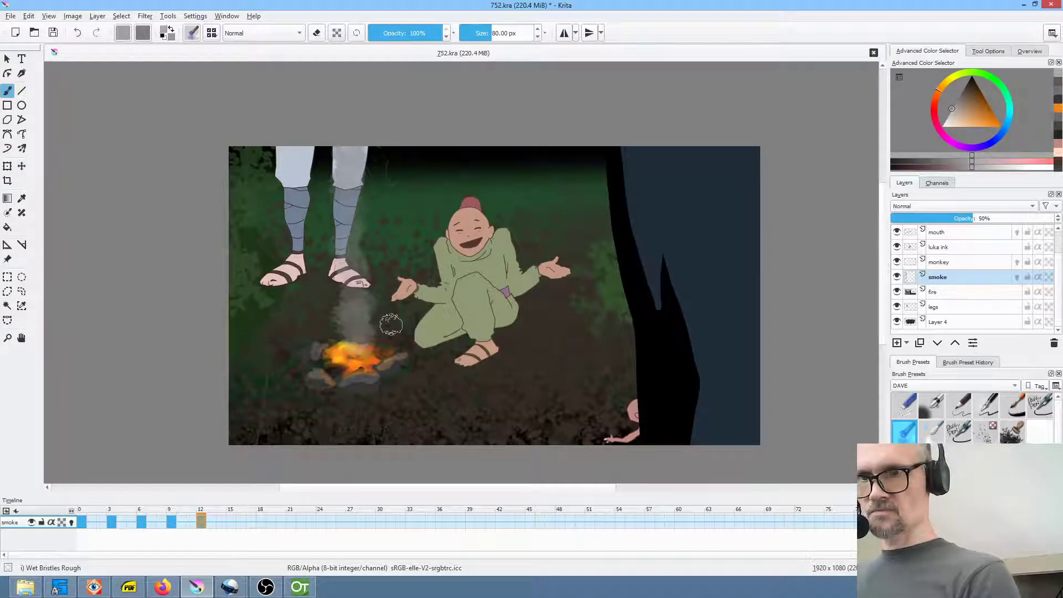
On a duplicate smoke keyframe at frame 15, stretch and raise the smoke and paint grey strokes joining it to the fire.
left_click(236, 522)
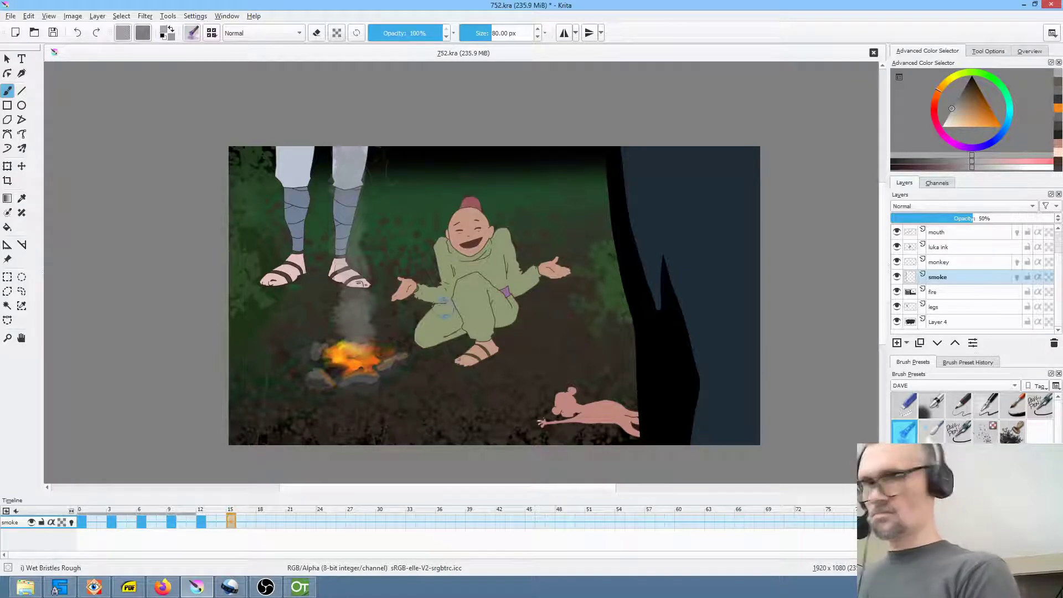
key("ctrl+t")
scroll(567, 316, "up", 3)
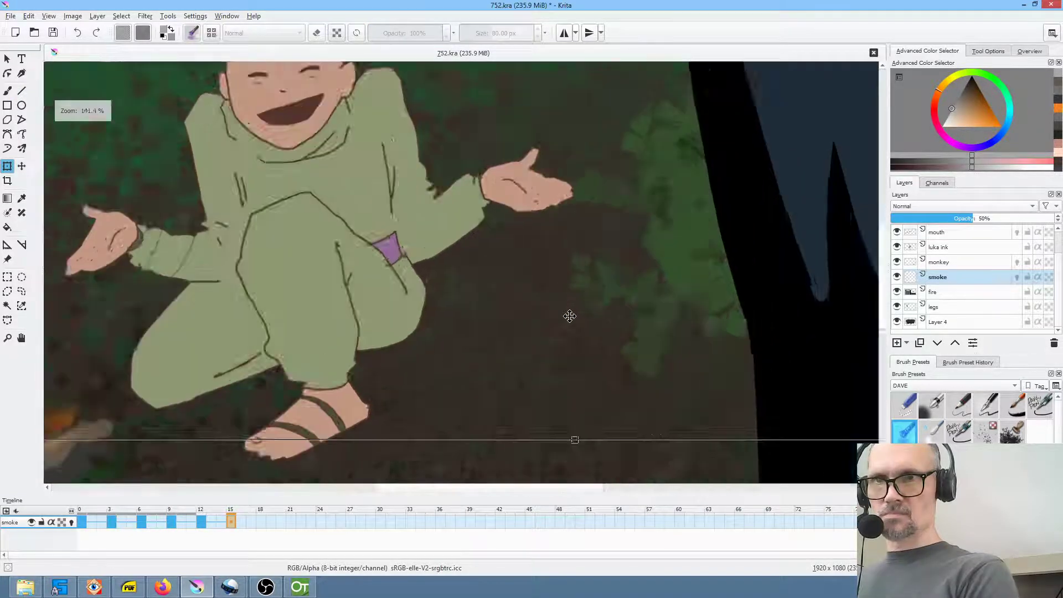
scroll(569, 311, "down", 7)
left_click_drag(572, 195, 572, 166)
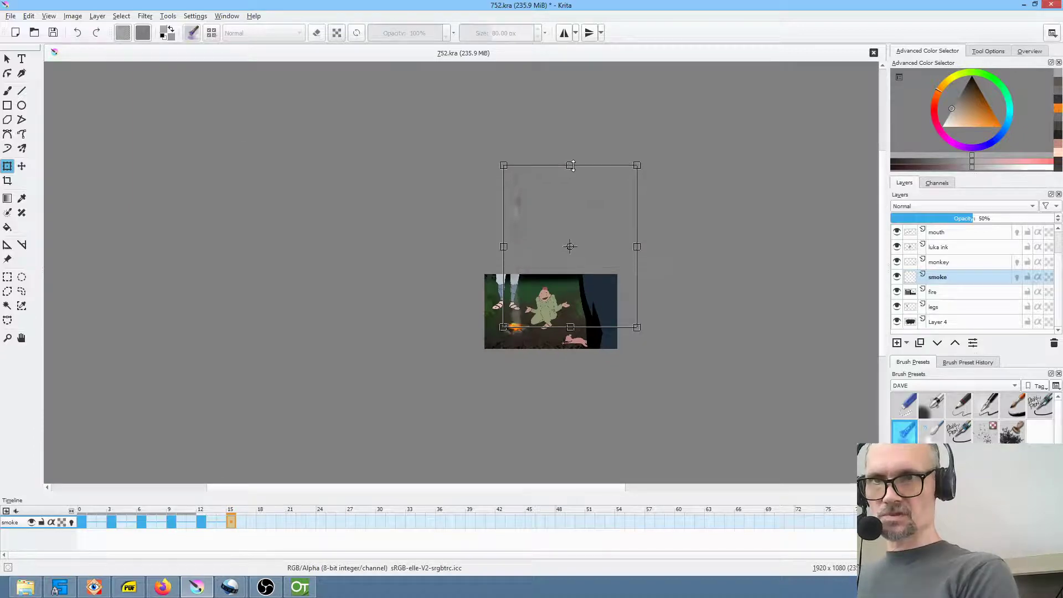
scroll(585, 300, "up", 6)
left_click_drag(463, 339, 461, 308)
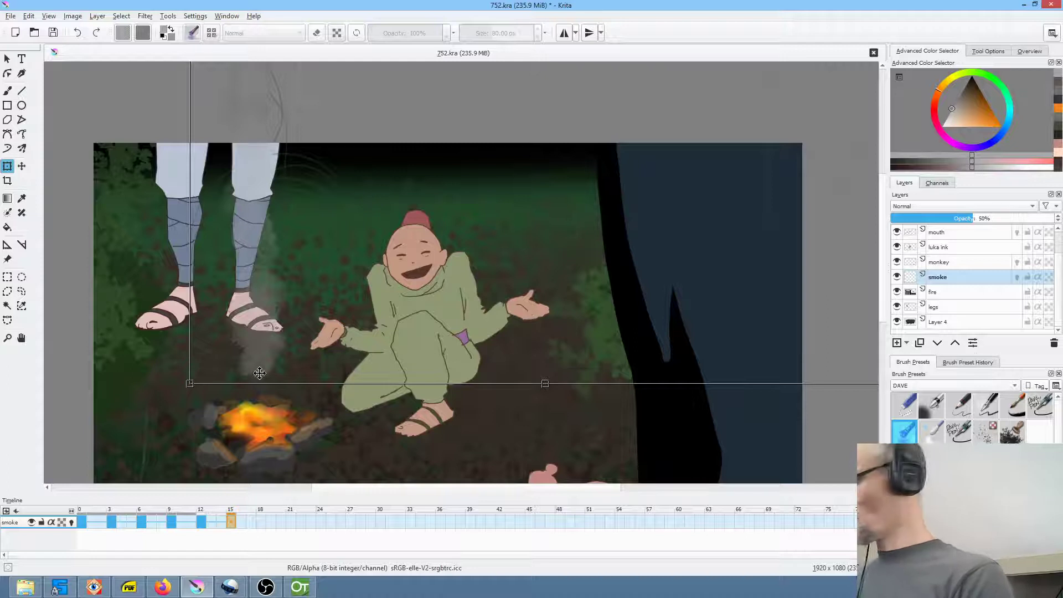
key("b")
mouse_move(264, 383)
left_mouse_down()
mouse_move(274, 393)
mouse_move(257, 401)
mouse_move(281, 363)
left_mouse_up()
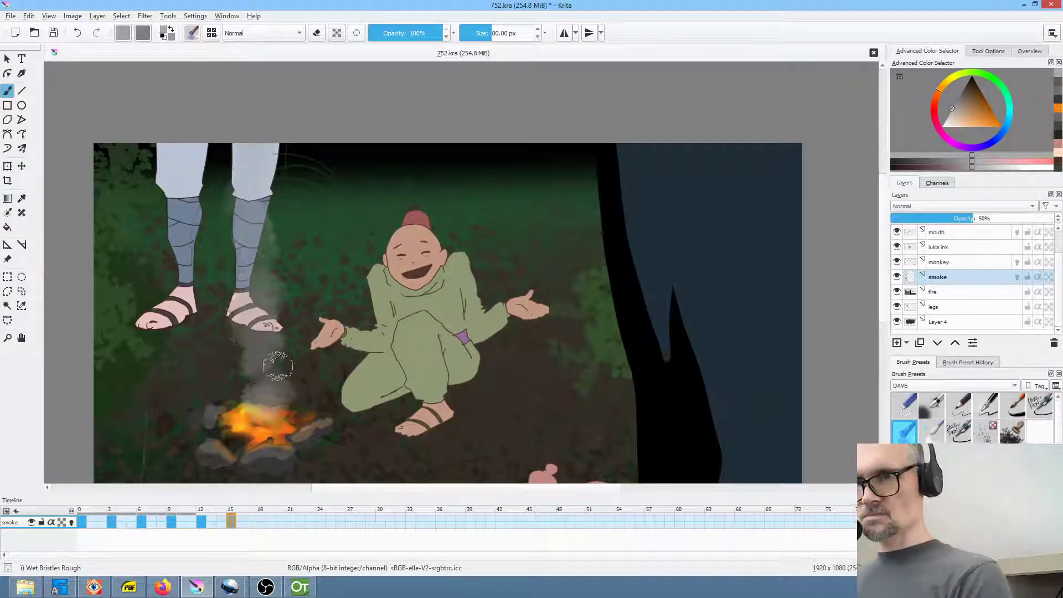
Copy the smoke keyframes from frames 0 to 15 so the cycle repeats from frame 18.
left_click(82, 522)
left_click(231, 522, "shift")
left_click_drag(81, 522, 263, 522)
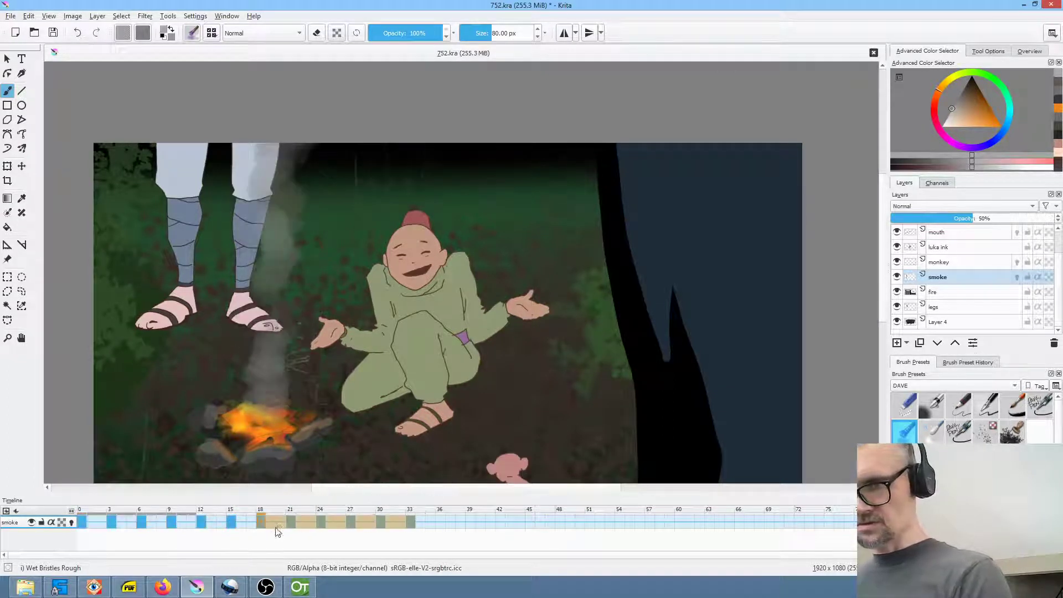
Duplicate the smoke keyframes from frames 0 to 33 to repeat the cycle through frame 72 and beyond, and save the file.
left_click(82, 522)
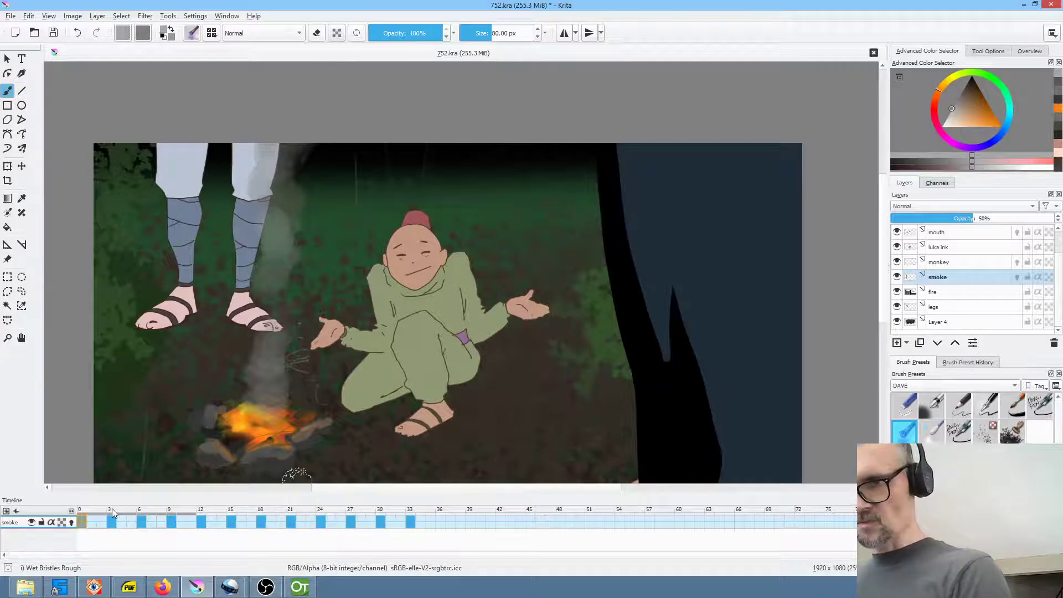
left_click(413, 522, "shift")
left_click_drag(82, 522, 803, 517)
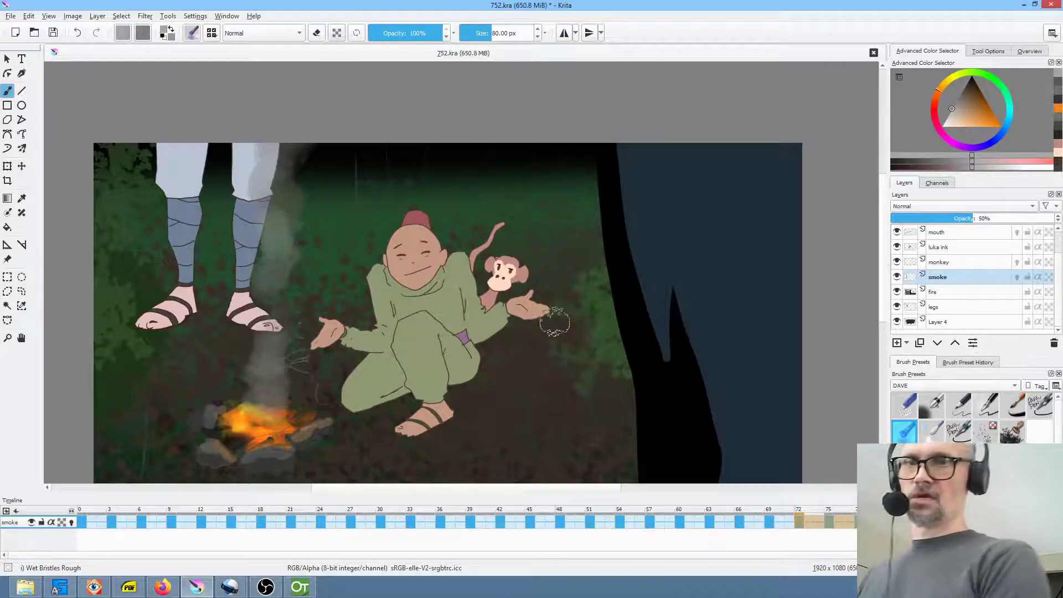
scroll(554, 321, "down", 3)
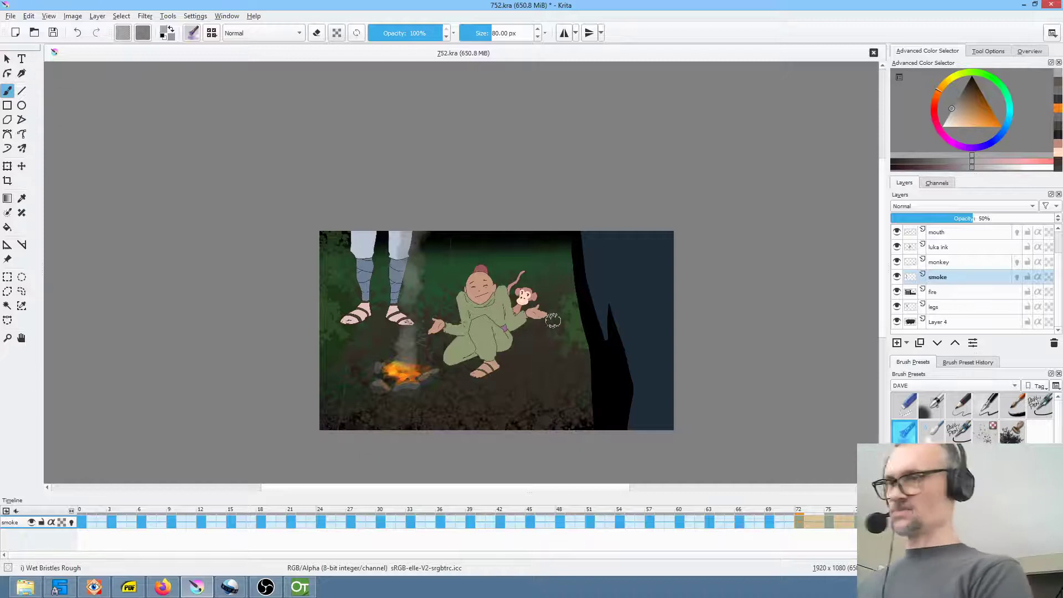
key("ctrl+s")
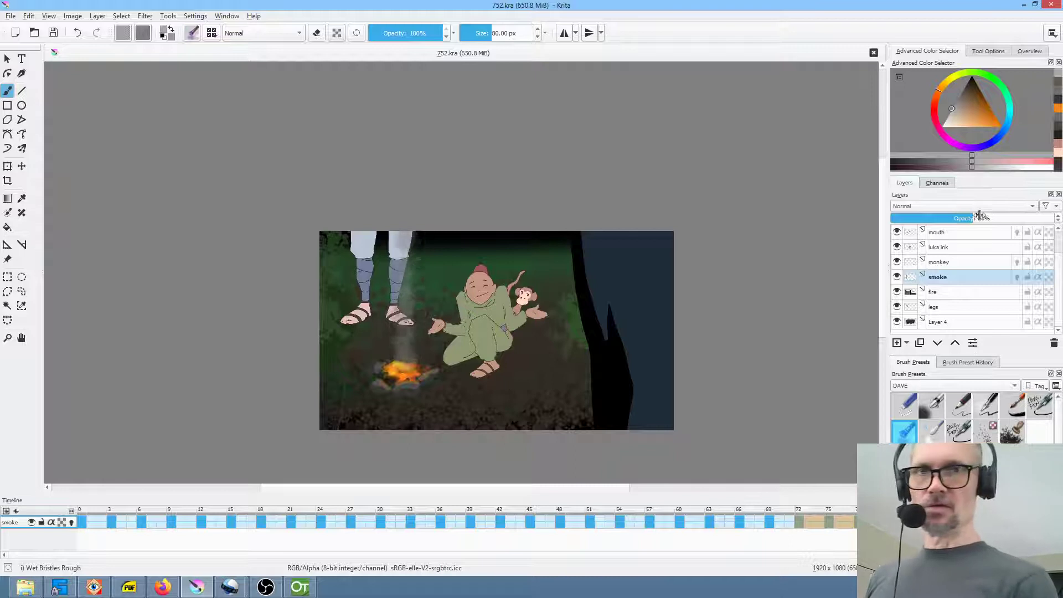
Try the smoke layer at 27%, 100% and 36% opacity to compare how strong the smoke looks.
left_click_drag(968, 219, 936, 220)
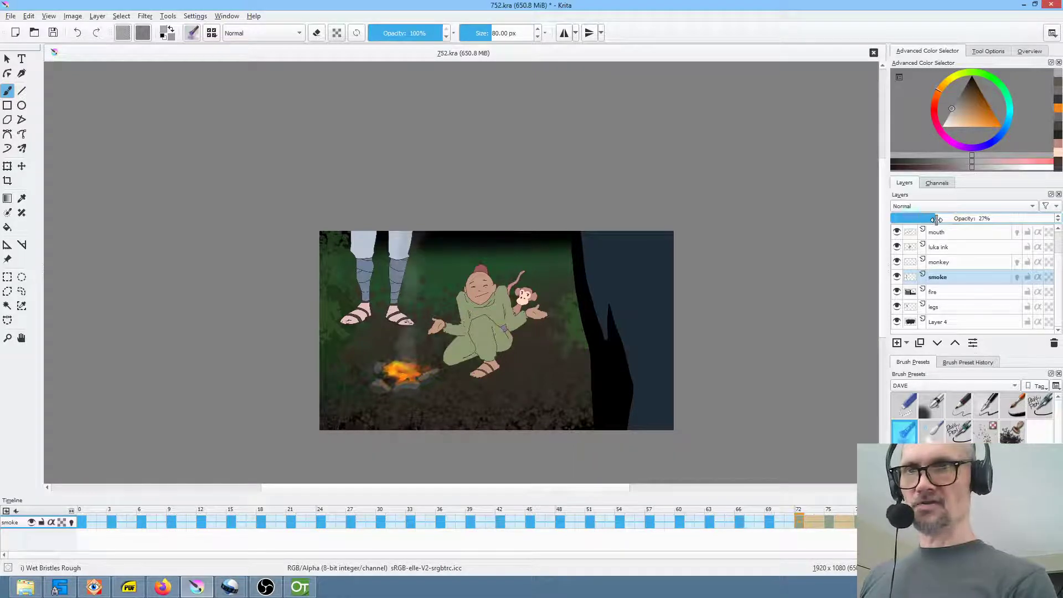
left_click(1057, 219)
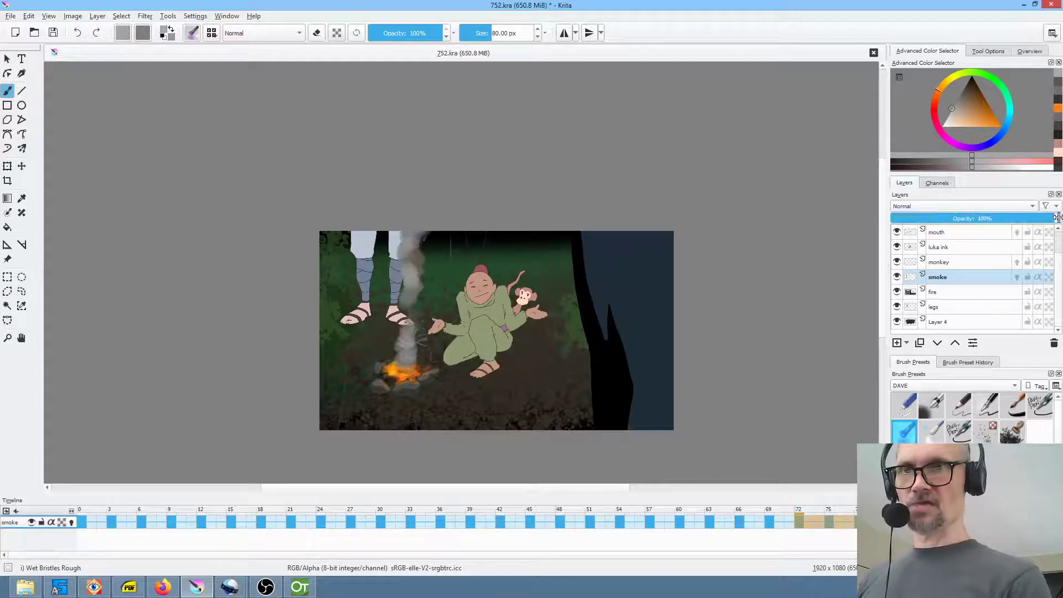
left_click_drag(1035, 219, 936, 219)
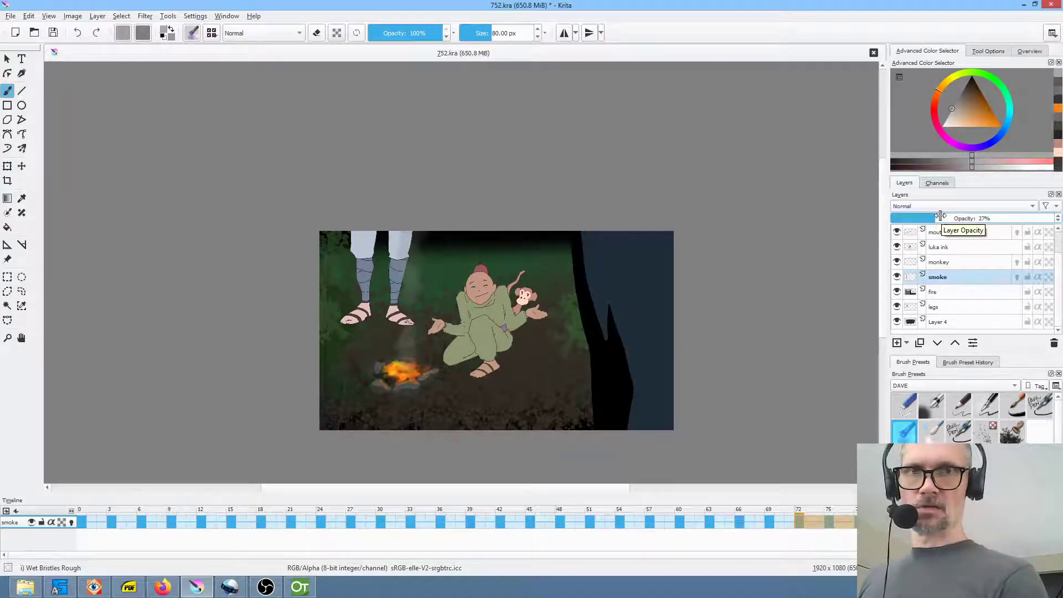
left_click_drag(952, 218, 958, 220)
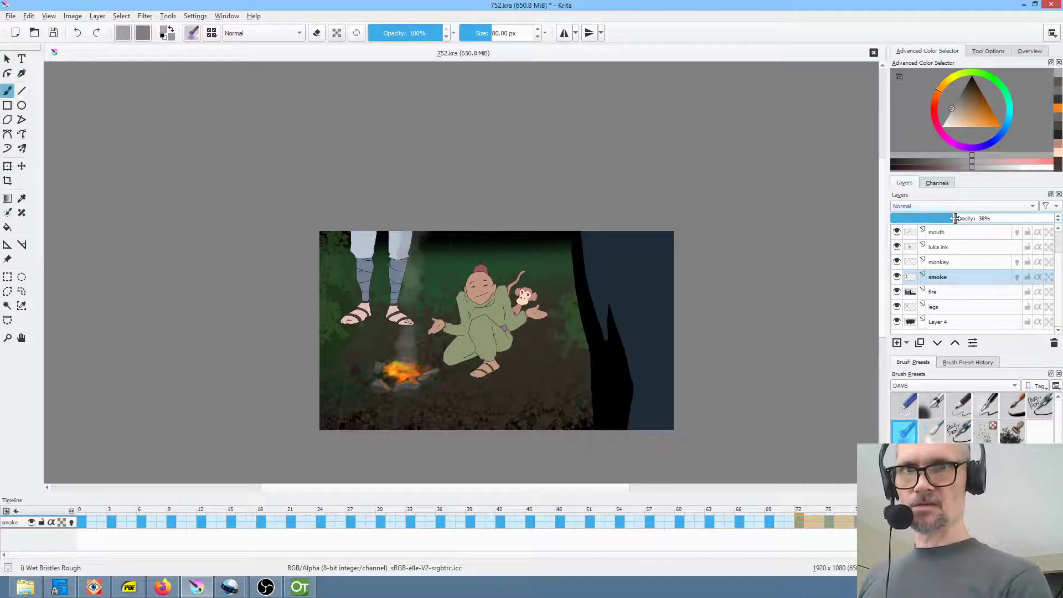
Set the smoke layer's blending mode to Addition and its opacity to 23%.
left_click(930, 206)
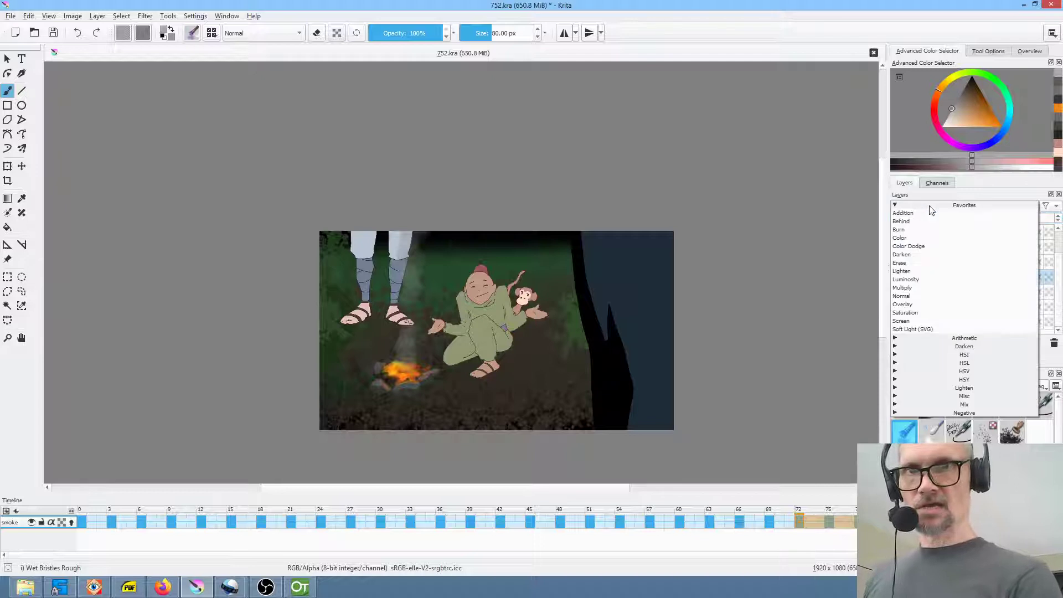
left_click(935, 213)
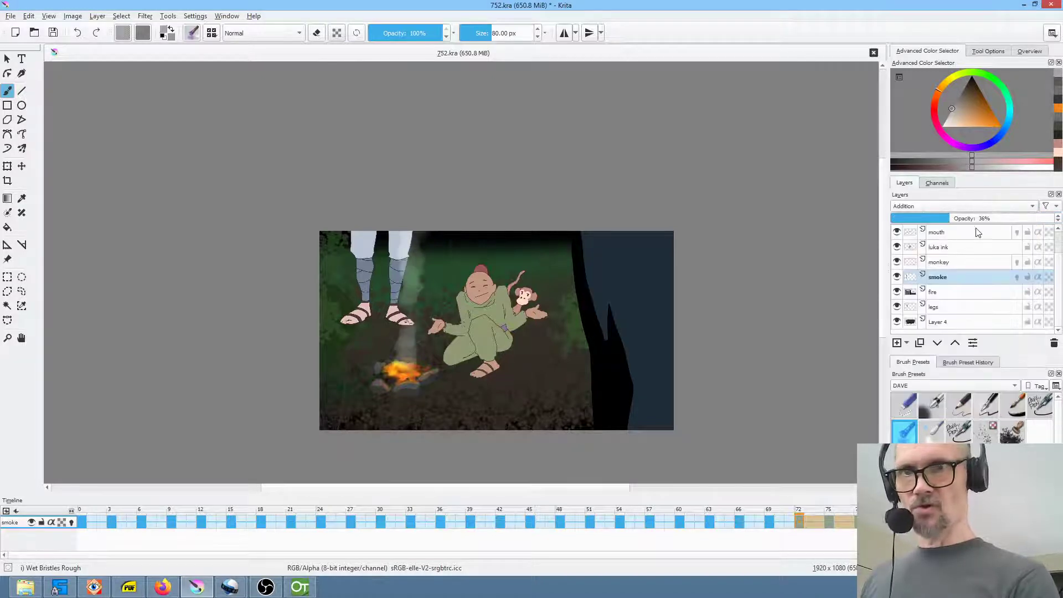
left_click_drag(948, 218, 928, 218)
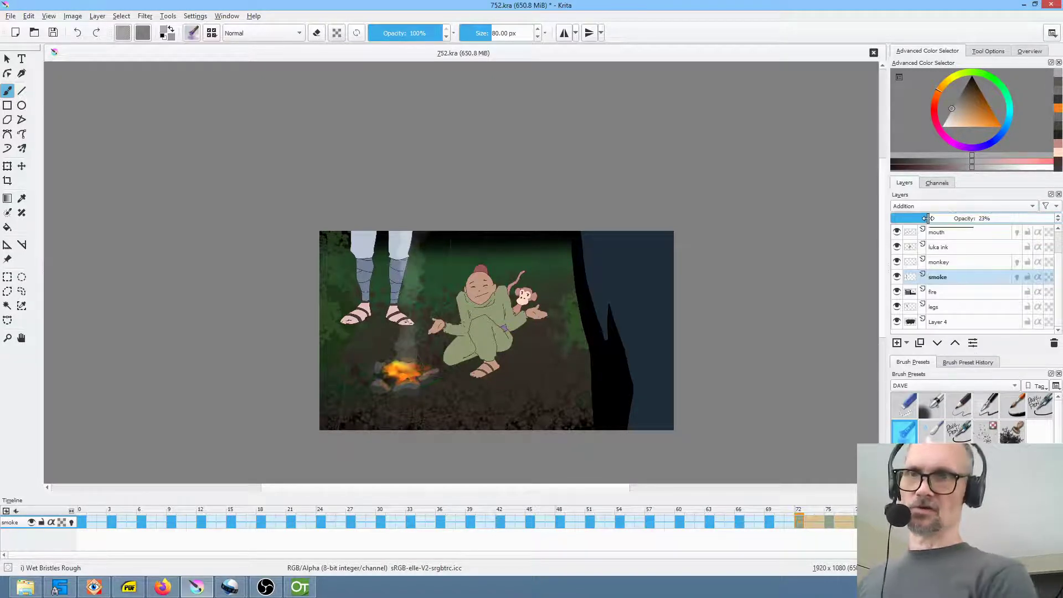
Set the smoke layer's blending mode to Normal and its opacity to 51%, and save the file.
key("space")
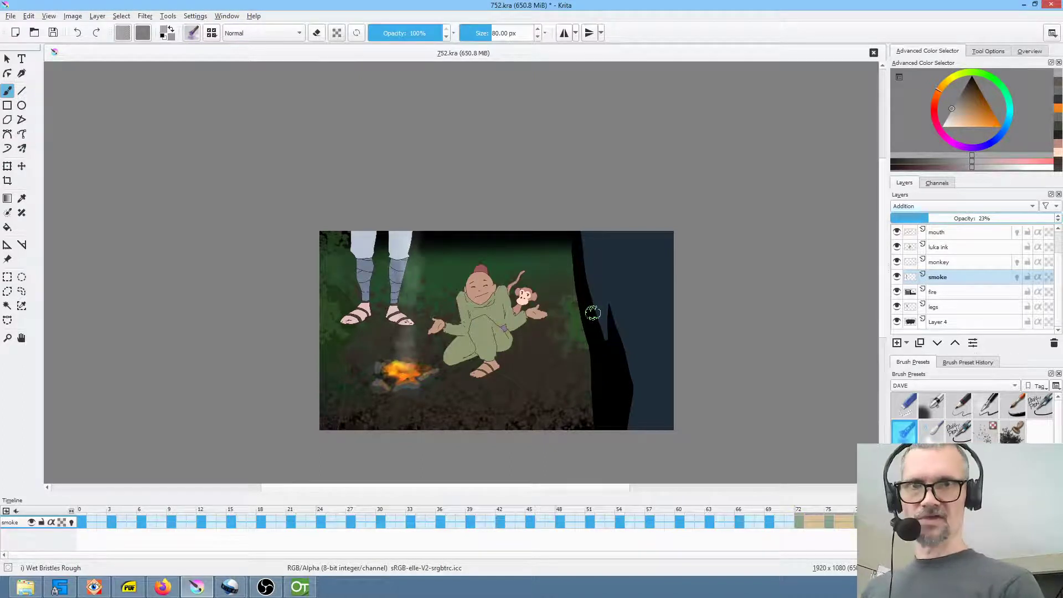
left_click(948, 206)
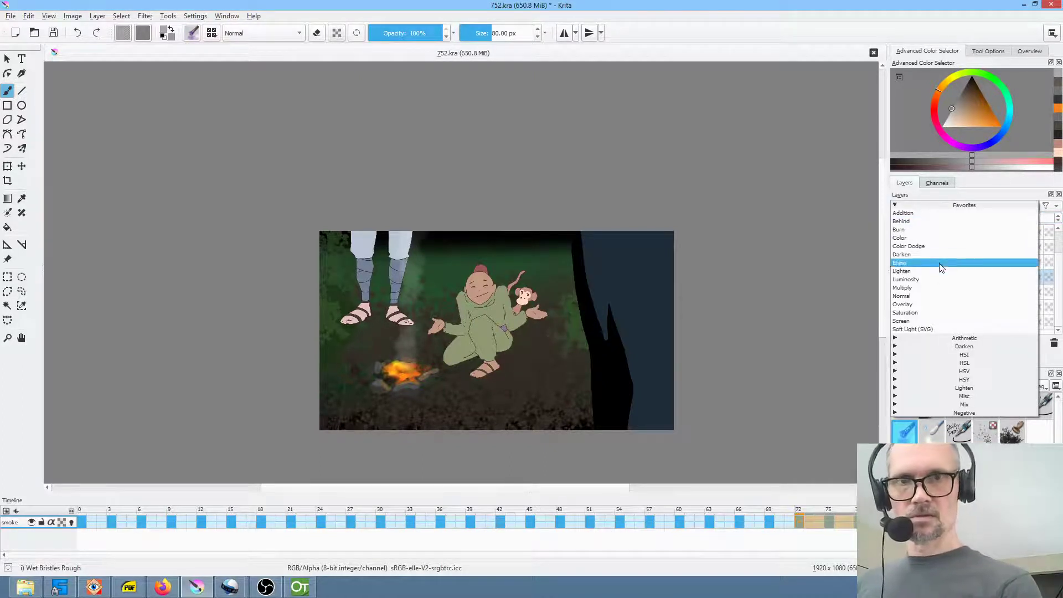
left_click(935, 296)
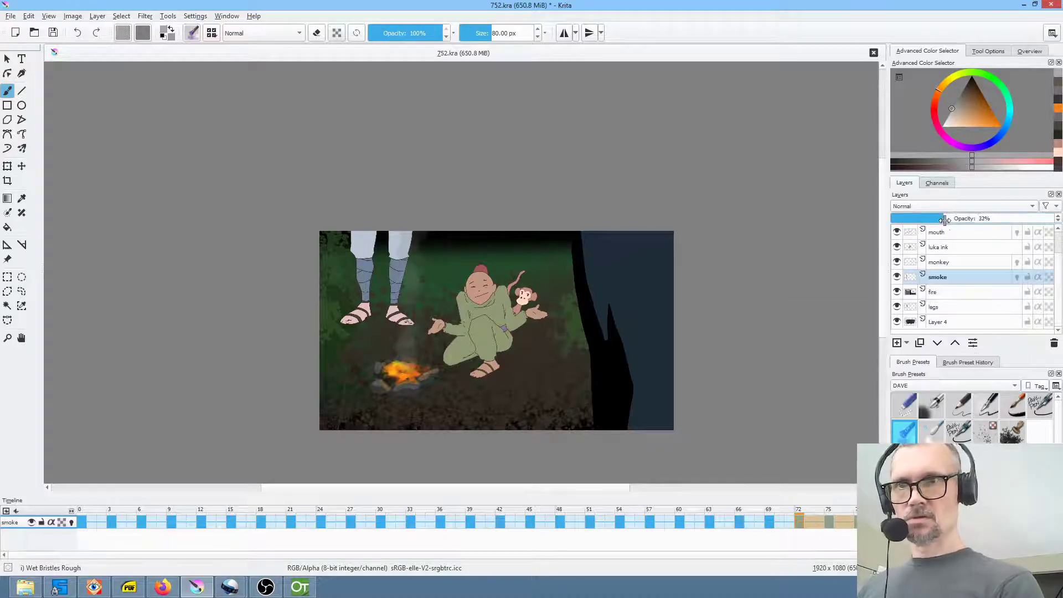
left_click_drag(951, 220, 958, 221)
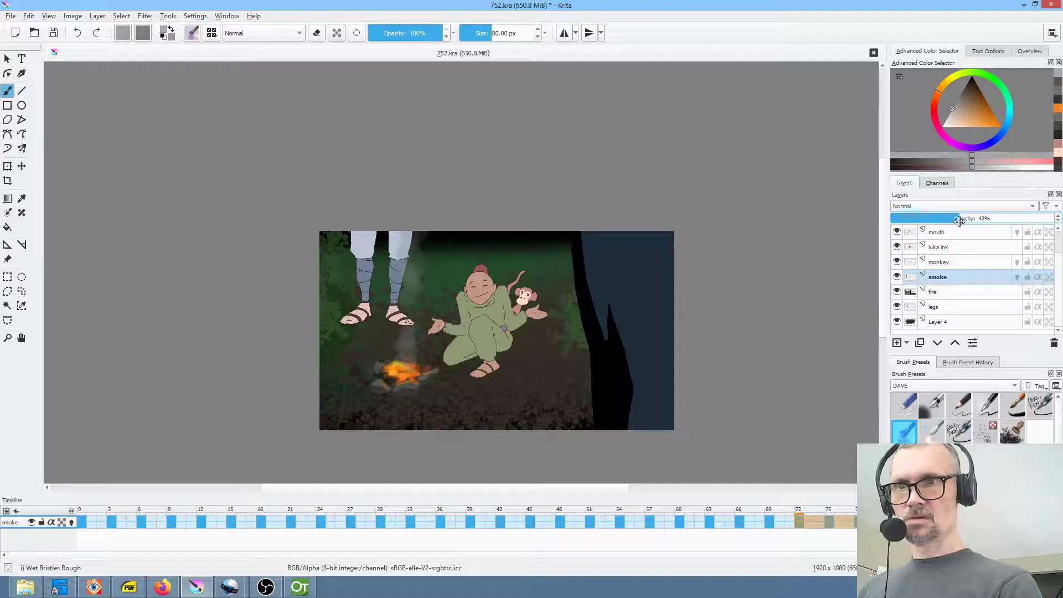
left_click(531, 522)
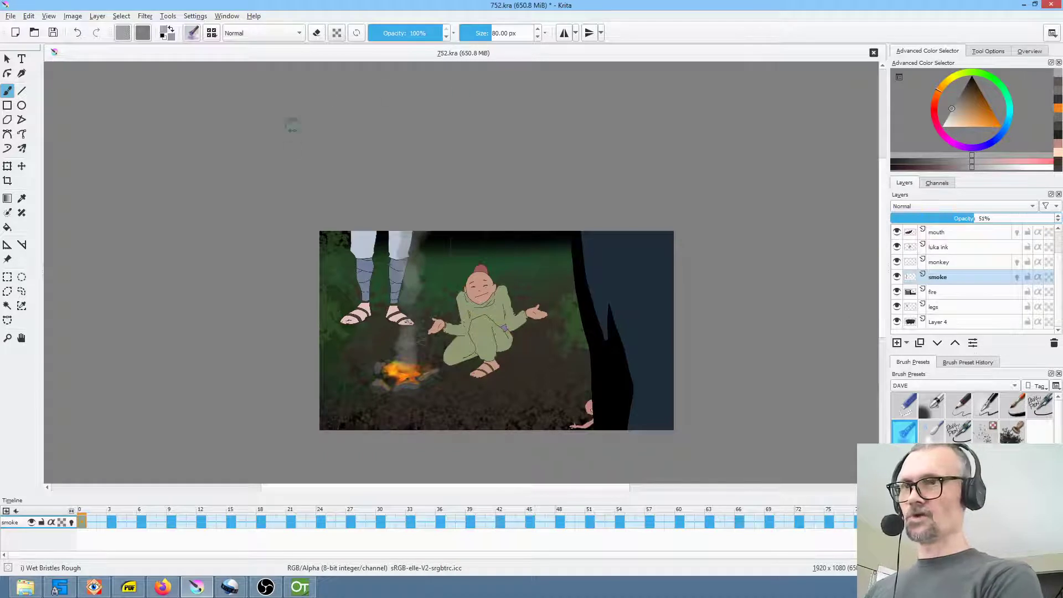
left_click(53, 33)
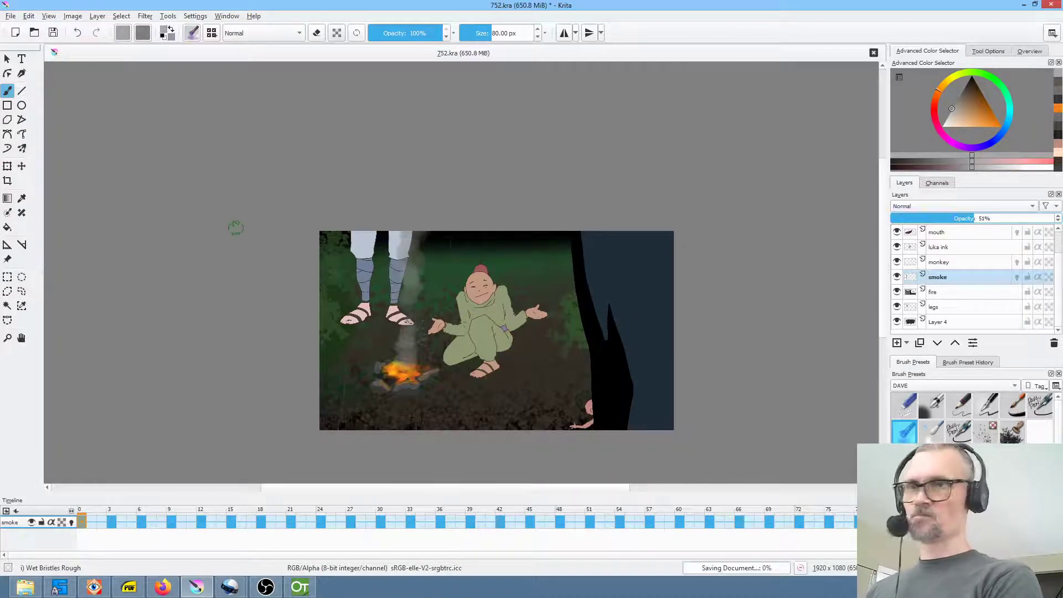
Play back the animation to review the rising smoke together with the characters and the campfire.
key("space")
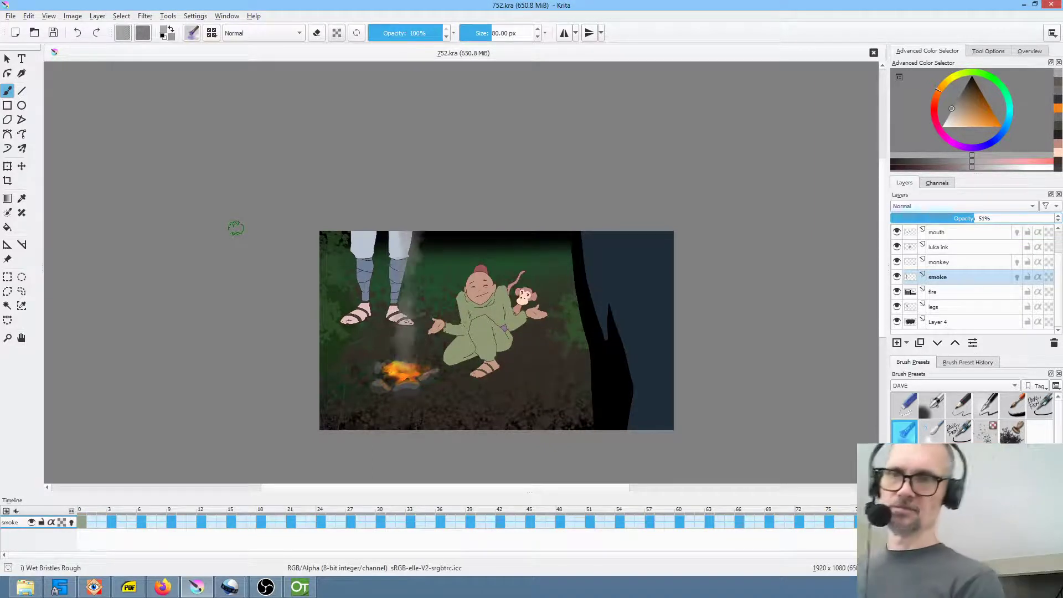
key("space")
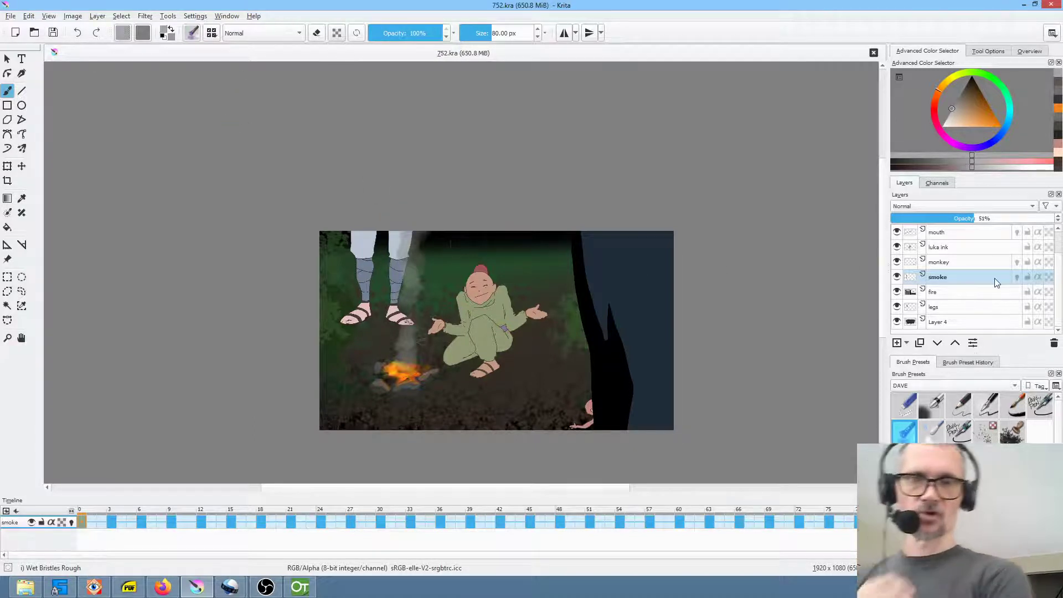
scroll(975, 271, "up", 2)
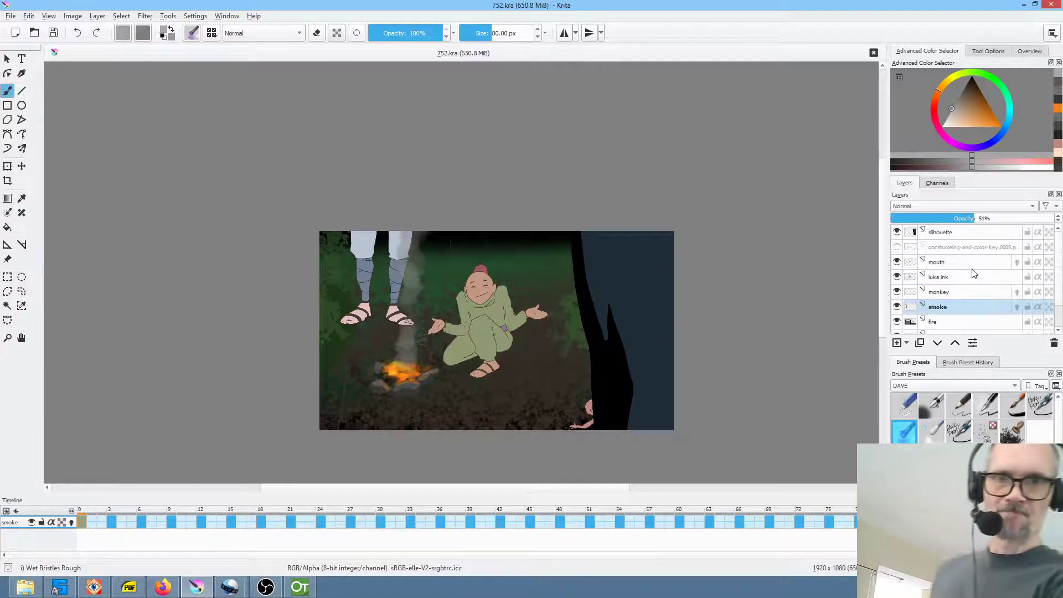
mouse_move(974, 272)
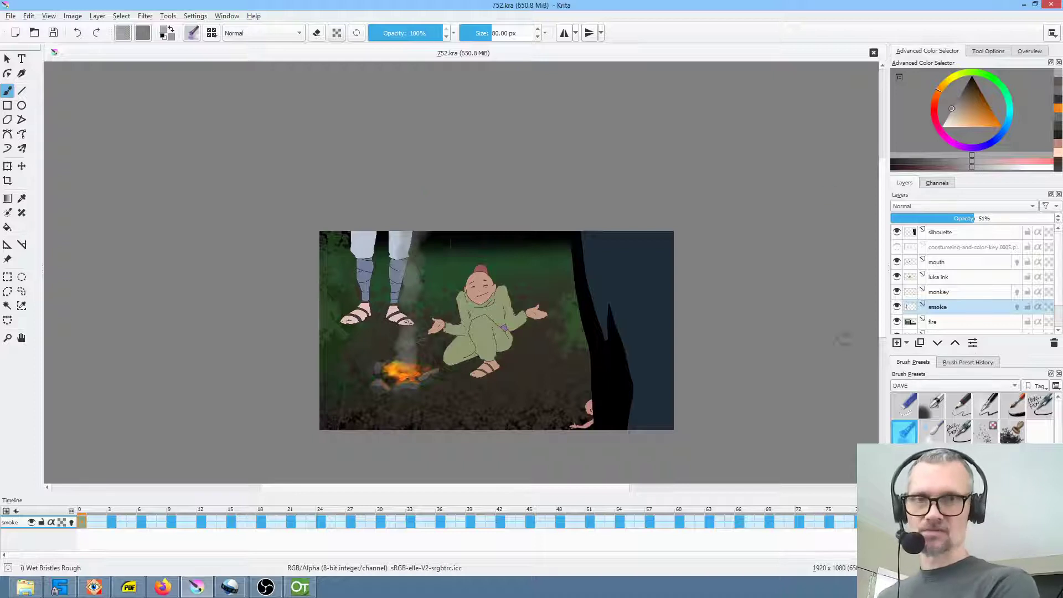
key("plus")
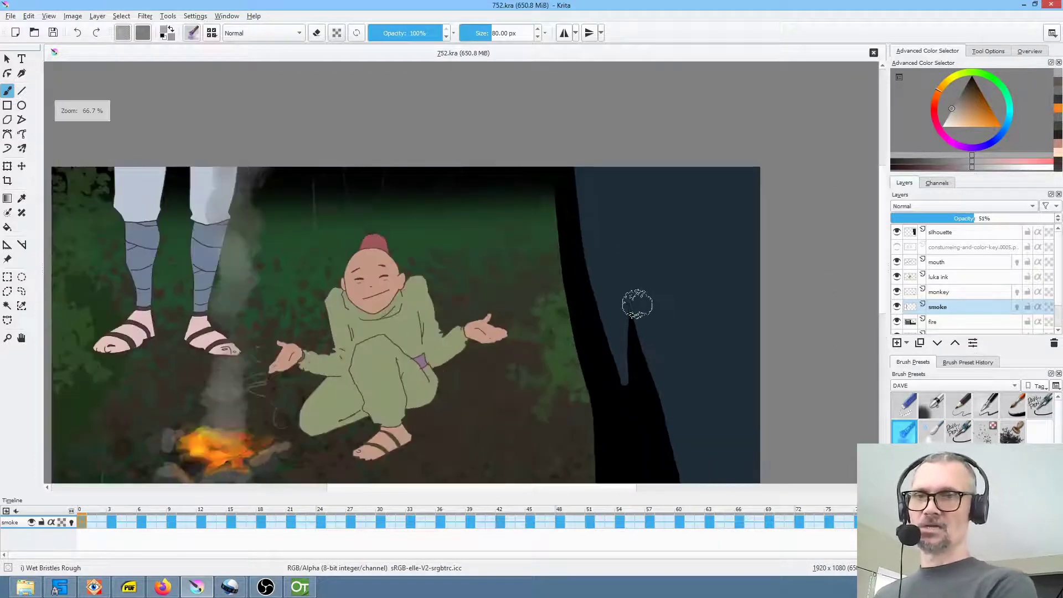
scroll(637, 228, "down", 3)
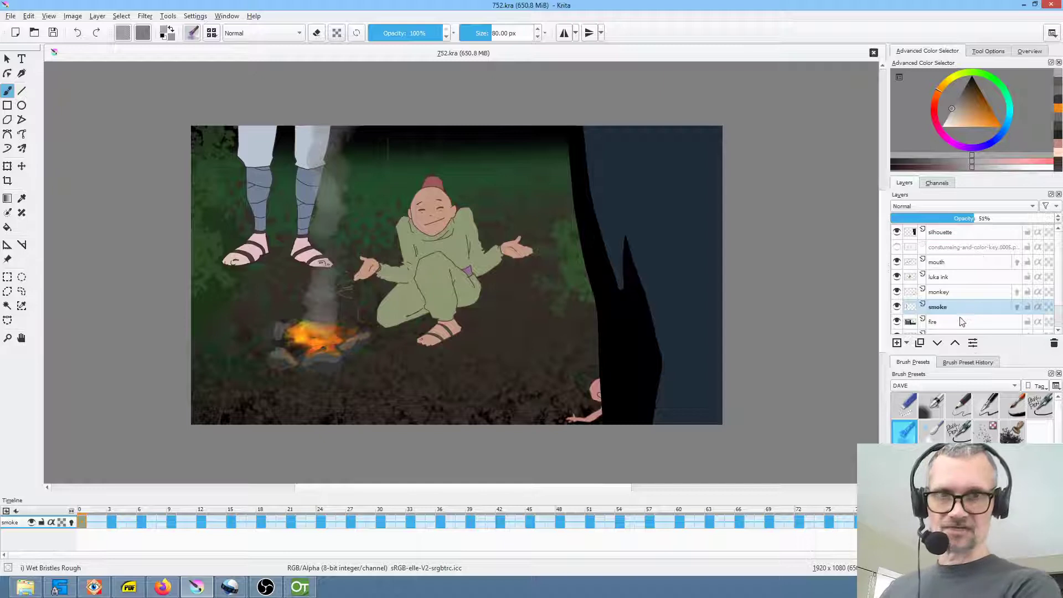
Group all layers from fire up to silhouette into one group layer.
scroll(973, 309, "down", 1)
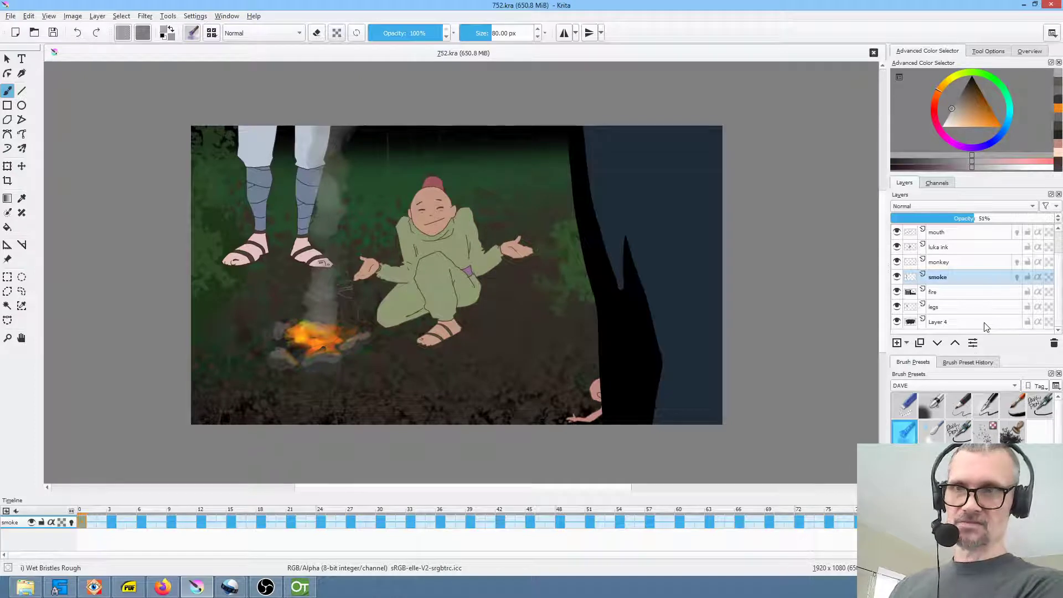
mouse_move(973, 317)
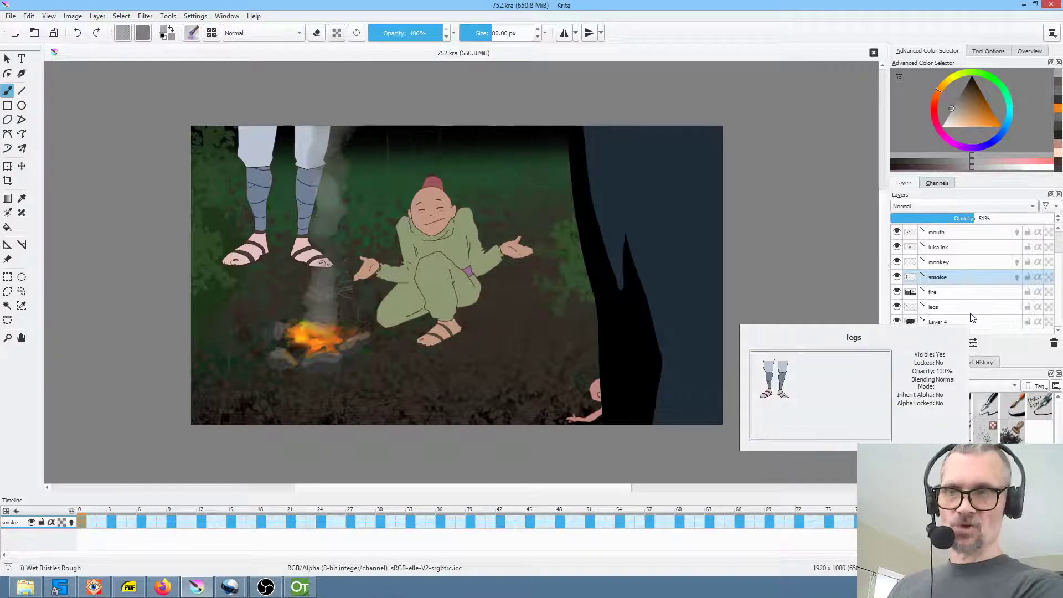
left_click(961, 295)
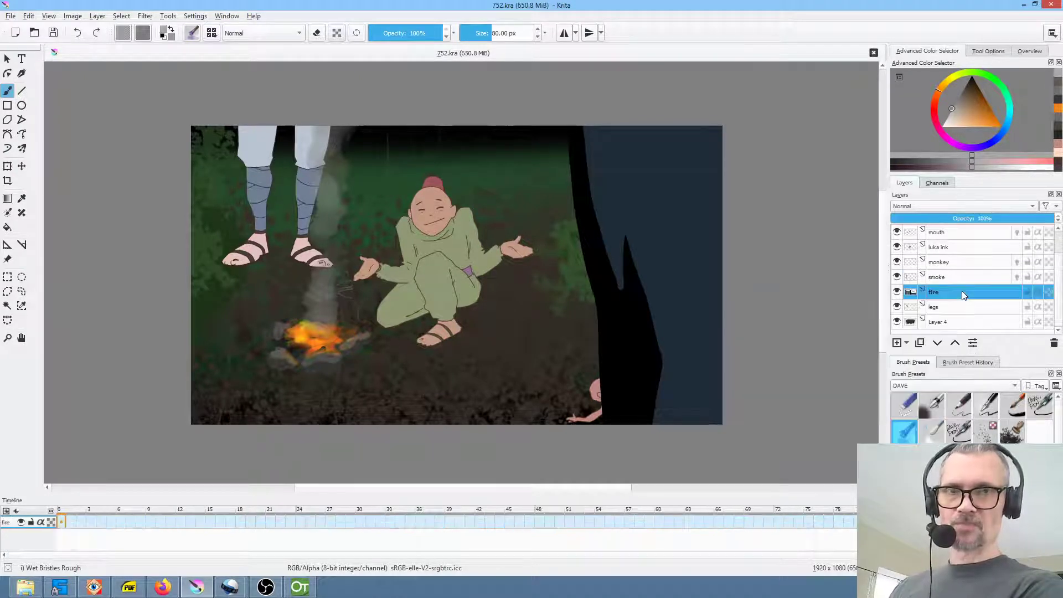
scroll(962, 284, "up", 1)
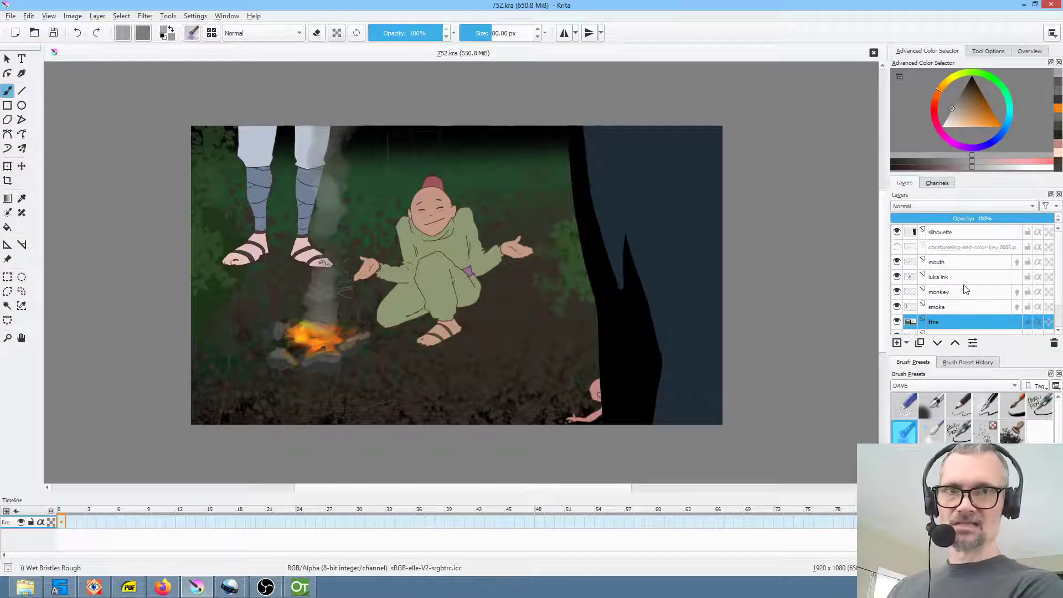
left_click(958, 233, "shift")
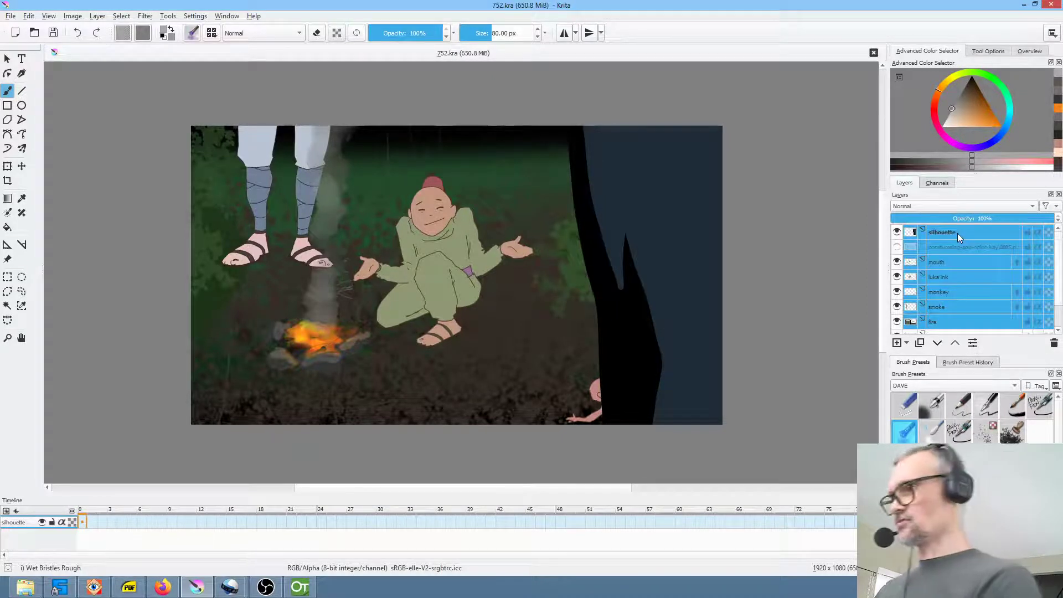
key("ctrl+g")
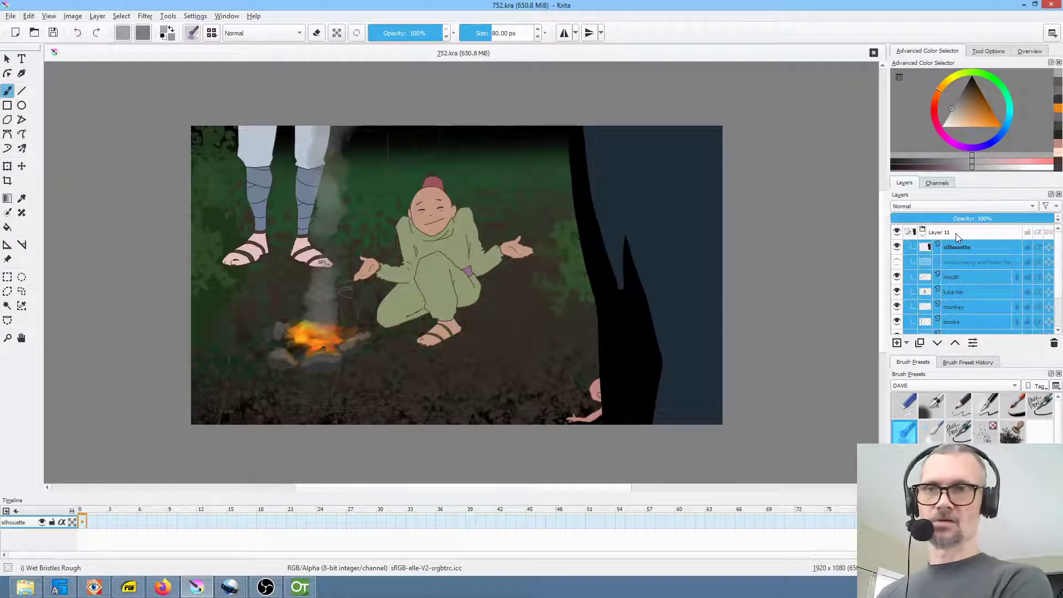
Collapse the new group and switch the legs layer and Layer 4 off and on to check what lies outside it.
left_click(922, 236)
left_click(897, 248)
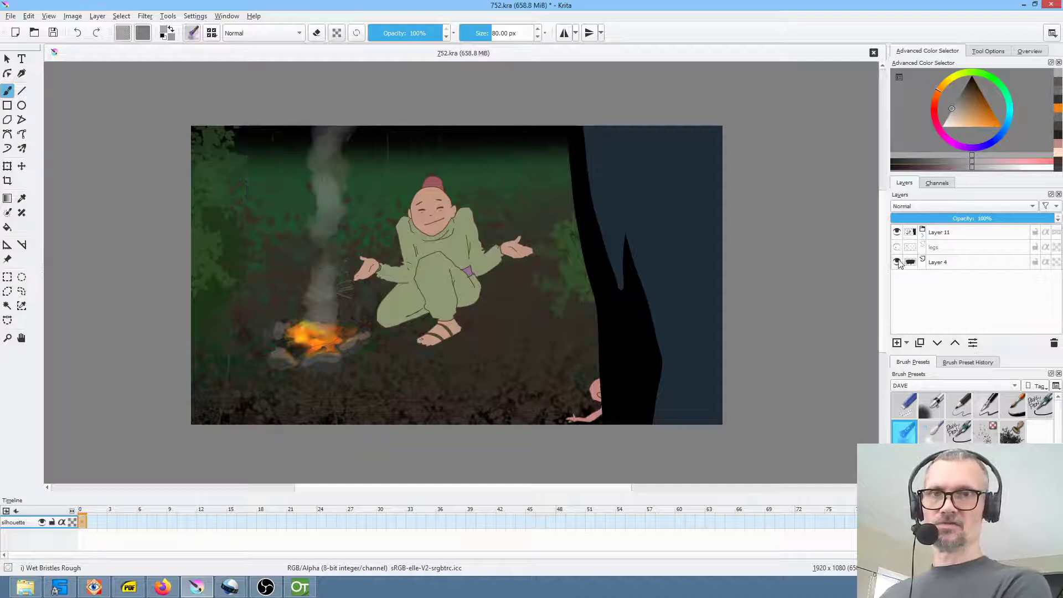
left_click(897, 262)
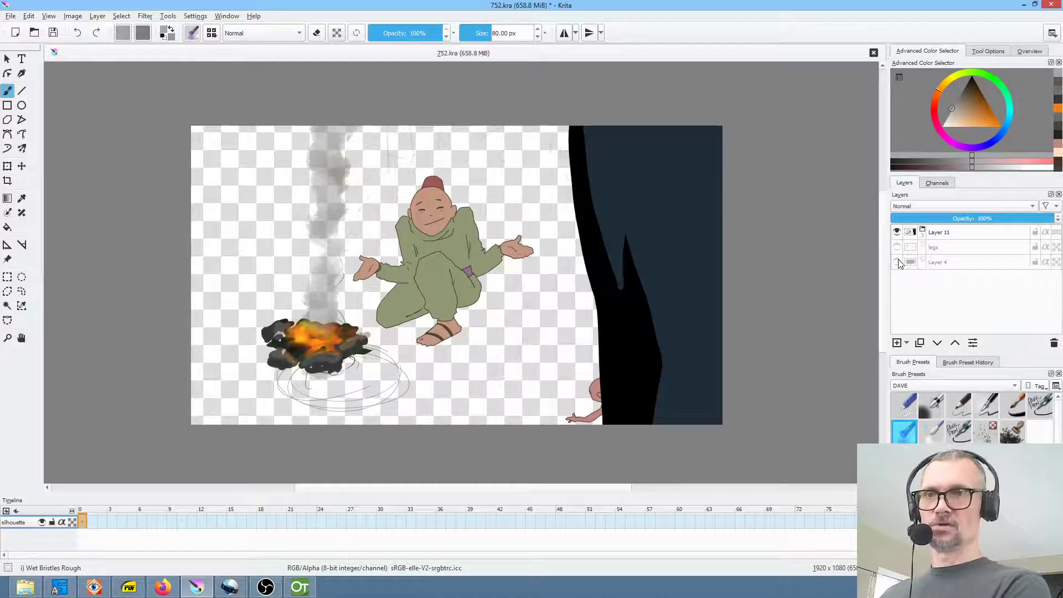
left_click(896, 262)
left_click(896, 248)
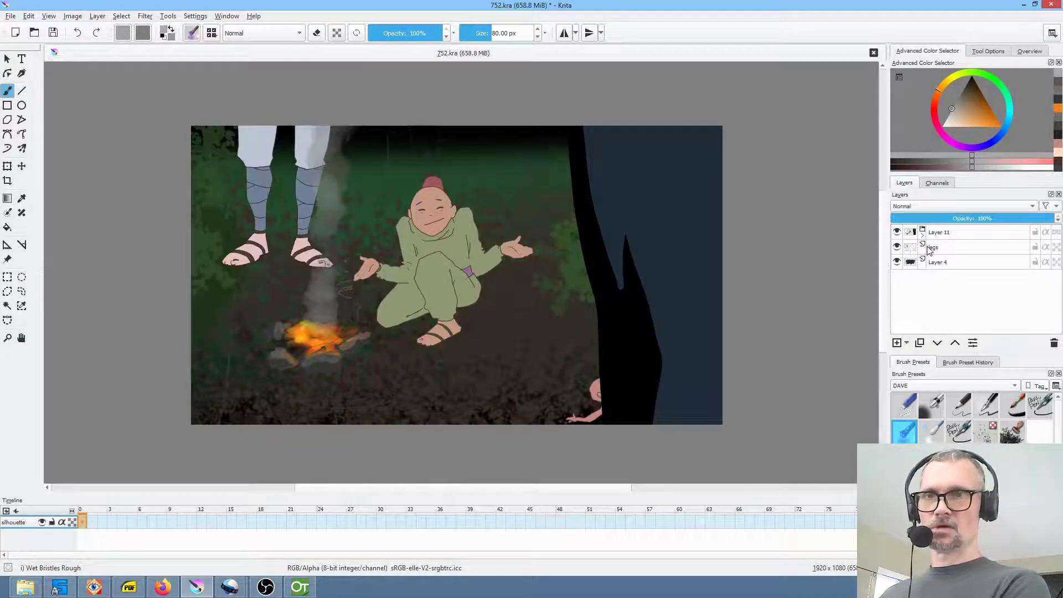
Add a new paint layer above silhouette inside the group and isolate it on the canvas.
left_click(969, 233)
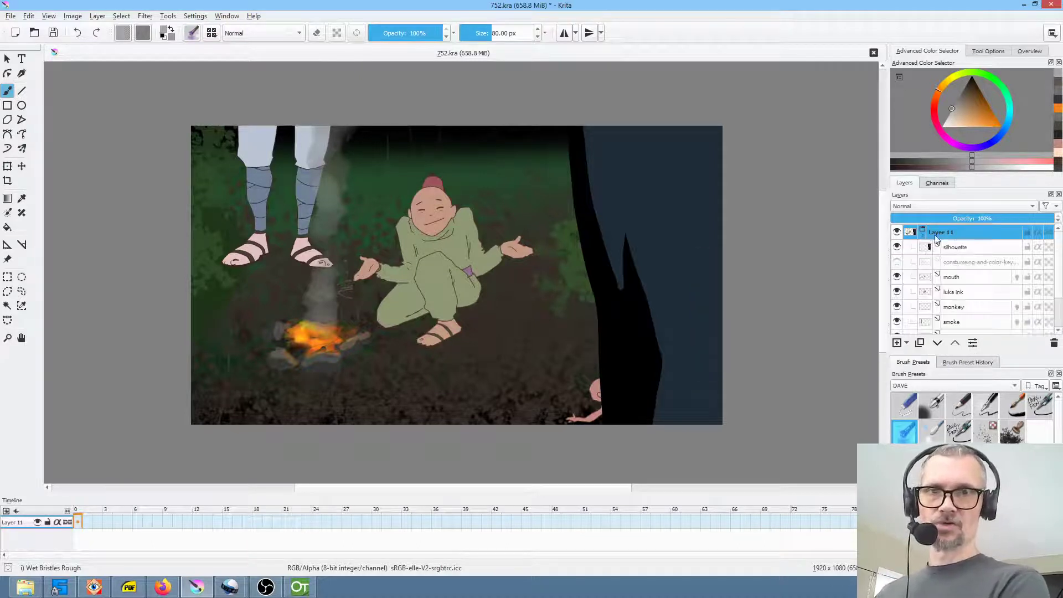
left_click(960, 248)
left_click(897, 343)
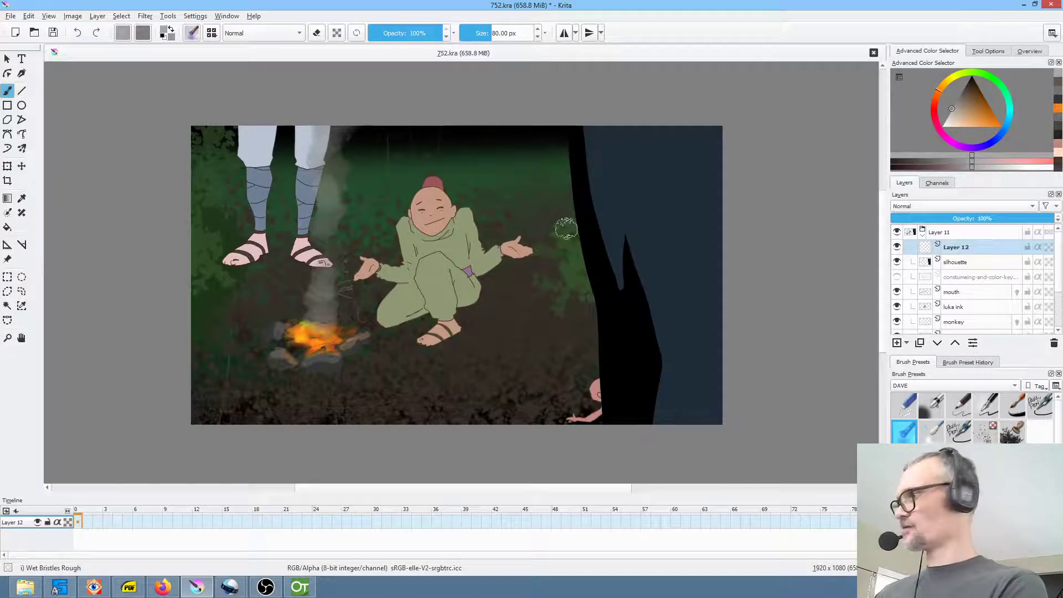
key("i")
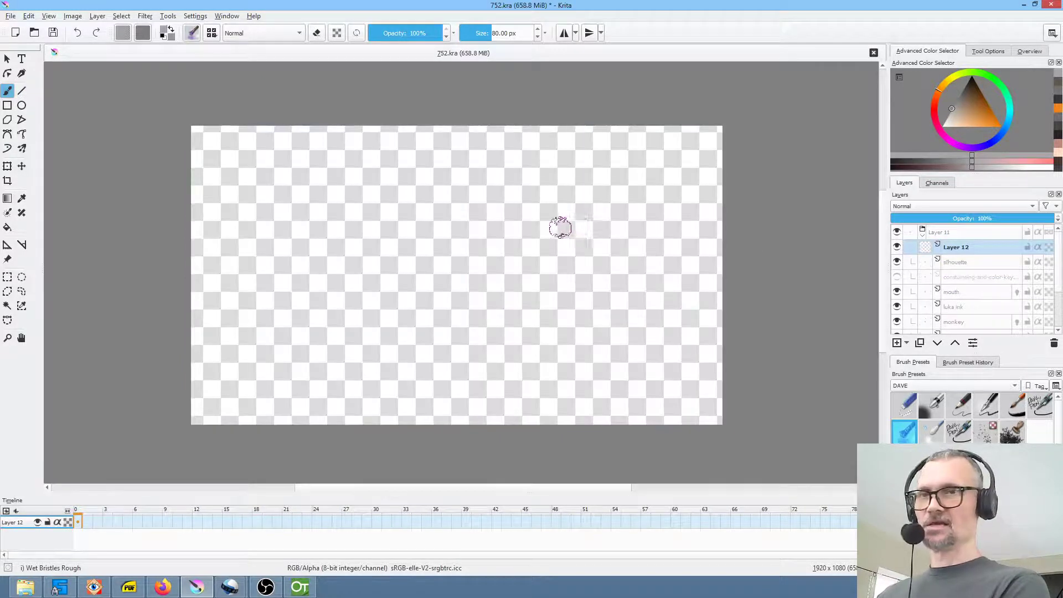
Choose white as the foreground colour and fill the whole new layer with it.
left_click_drag(965, 110, 880, 146)
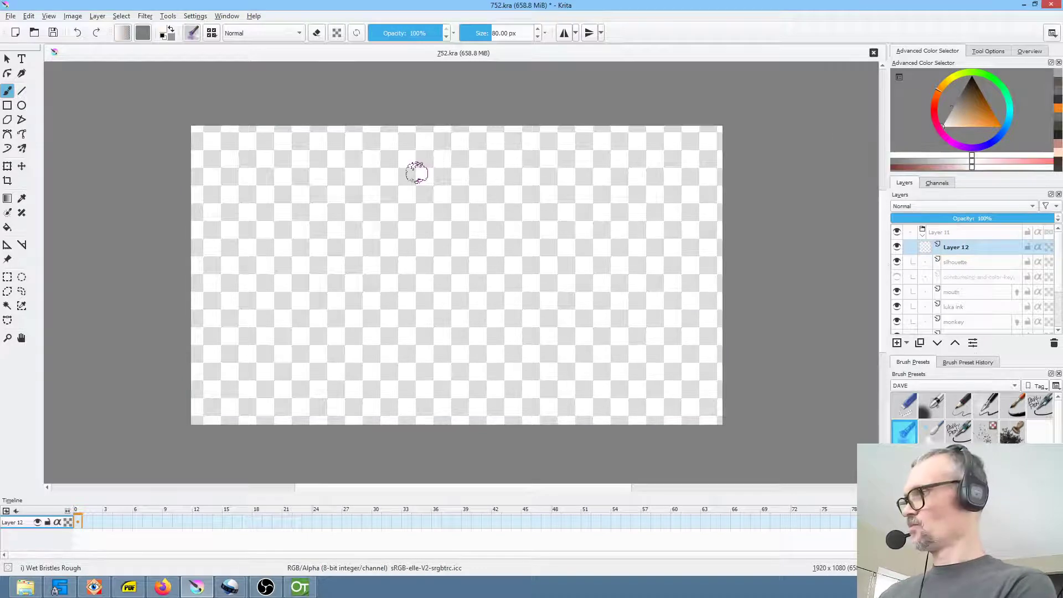
key("f")
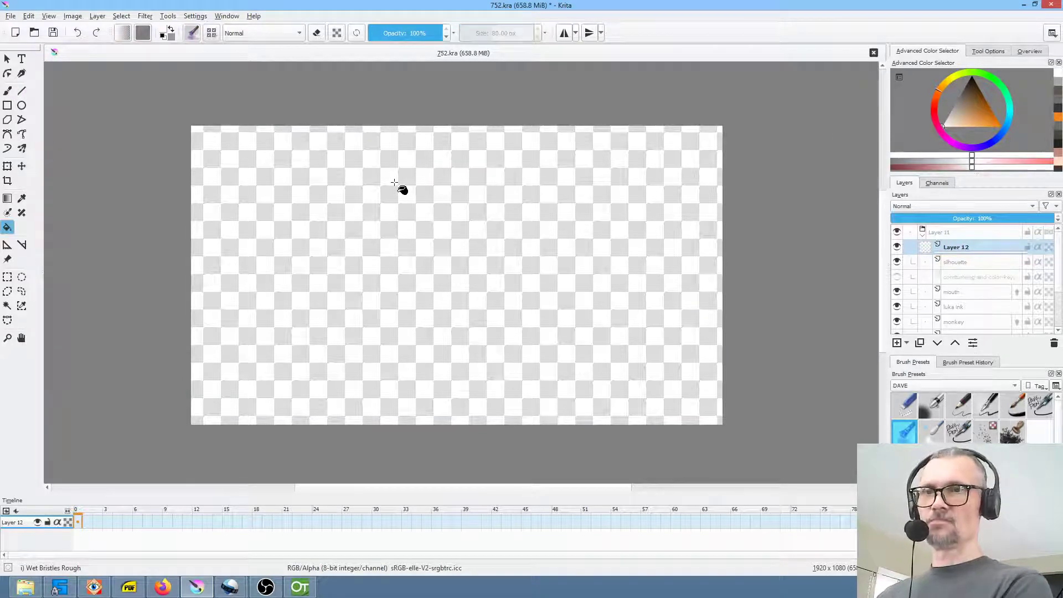
left_click(394, 183)
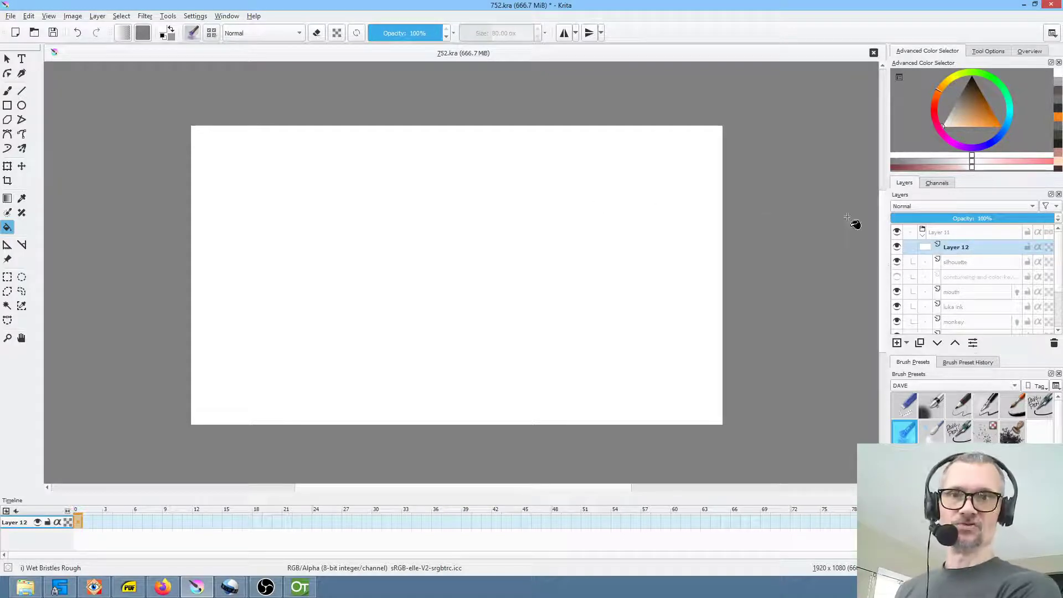
Open the layer commands for the group Layer 11.
left_click(956, 233)
right_click(957, 233)
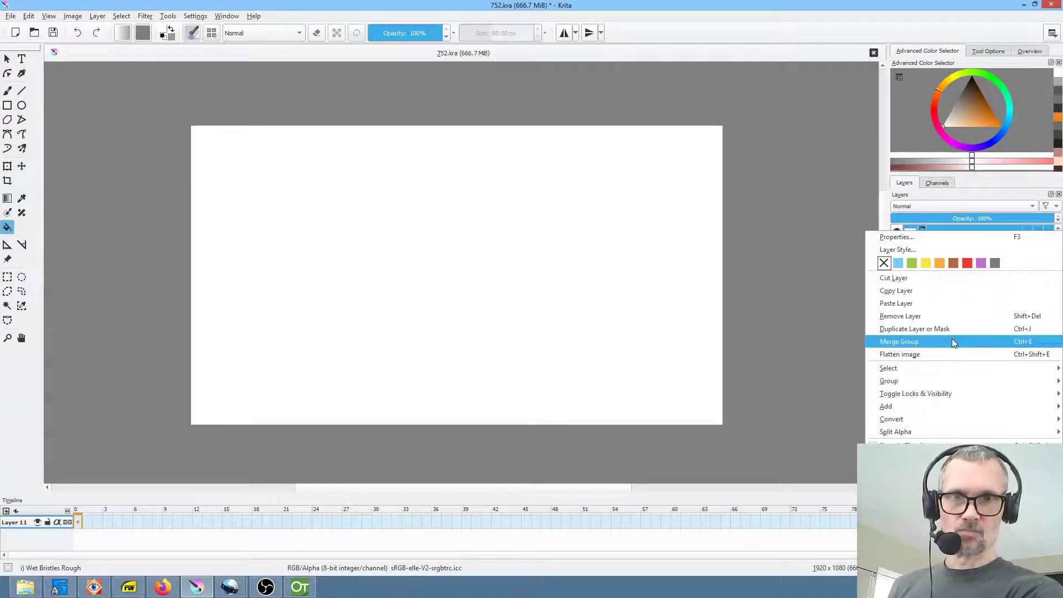
Try to merge the Layer 11 group into a single layer.
left_click(758, 11)
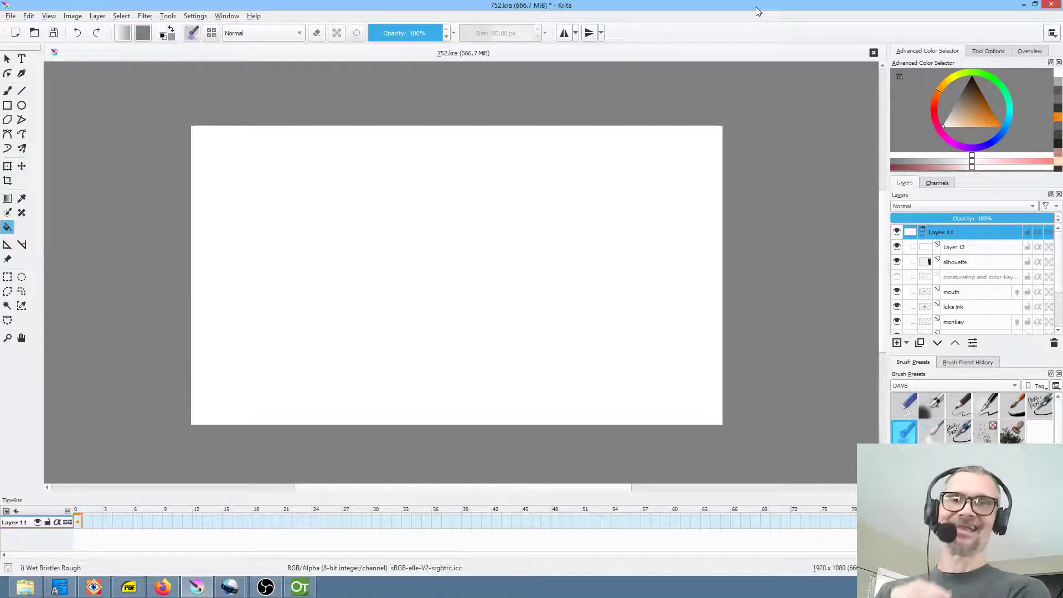
right_click(965, 231)
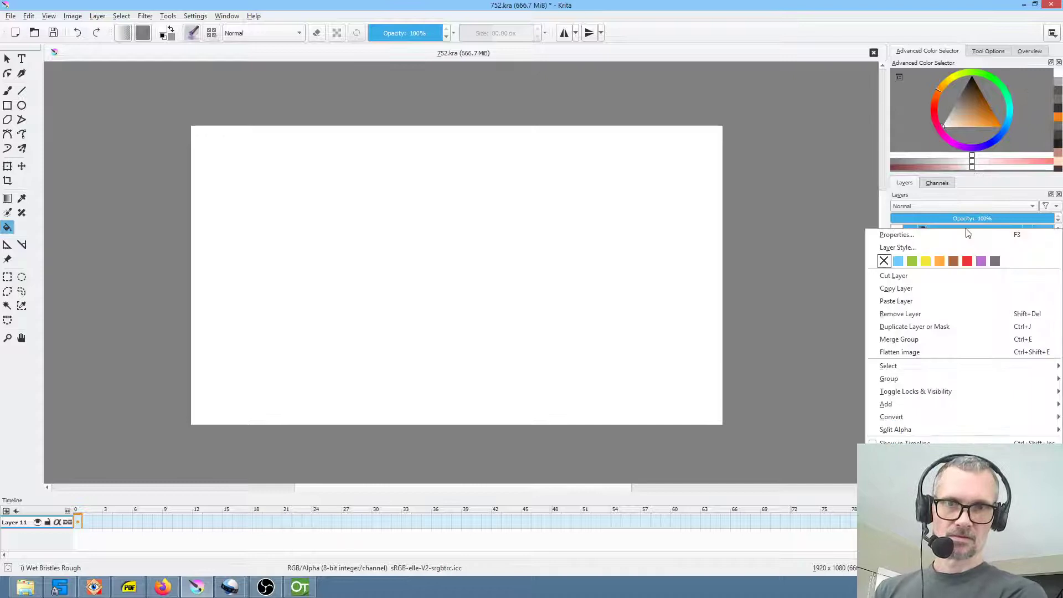
left_click(899, 339)
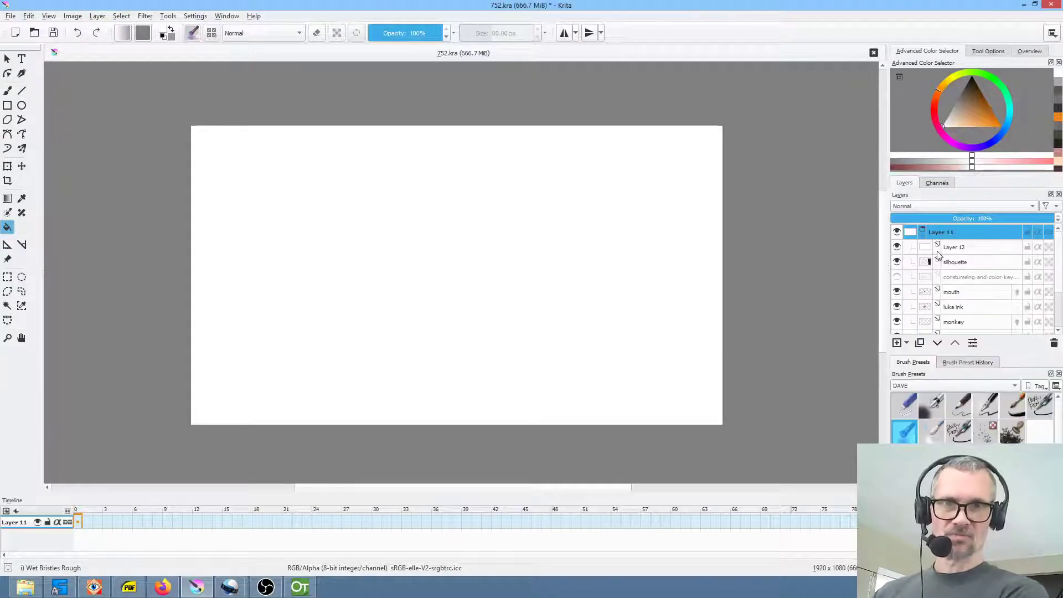
Try to flatten the silhouette layer inside the Layer 11 group.
left_click(963, 262)
right_click(964, 263)
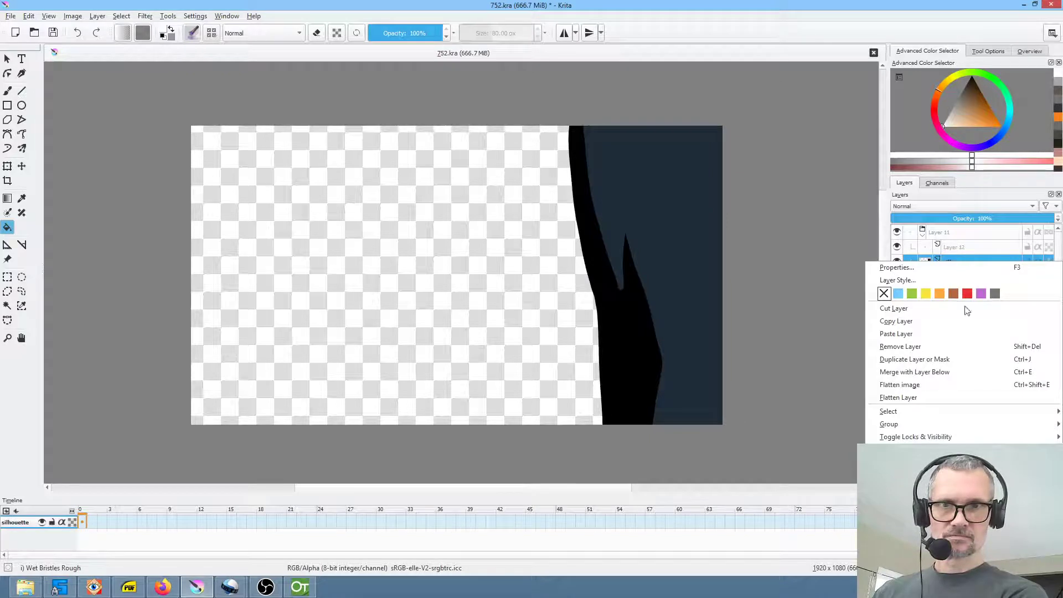
left_click(953, 396)
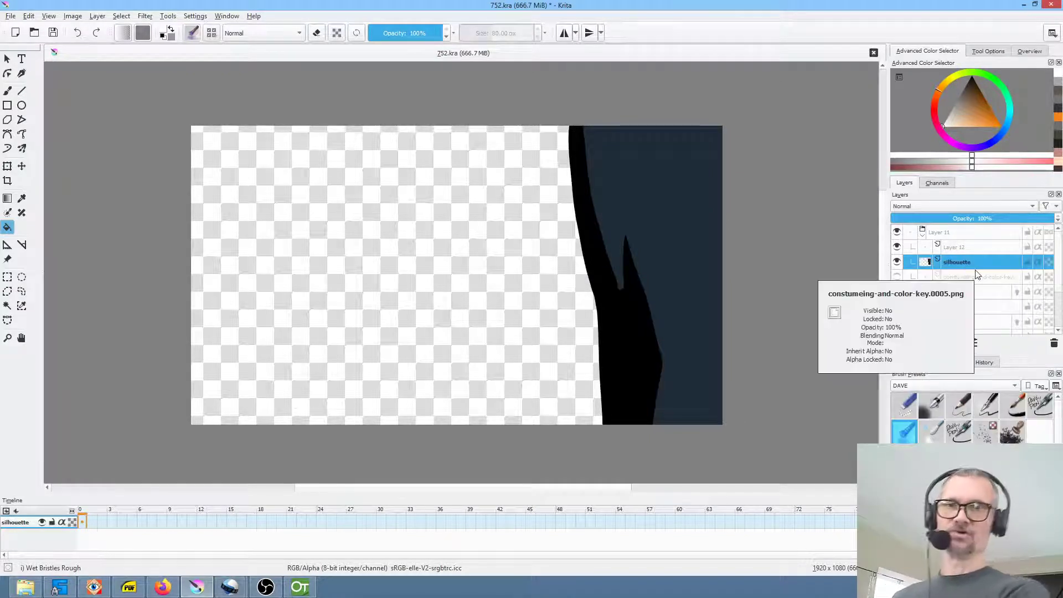
Add a transform mask to the Layer 11 group.
left_click(964, 236)
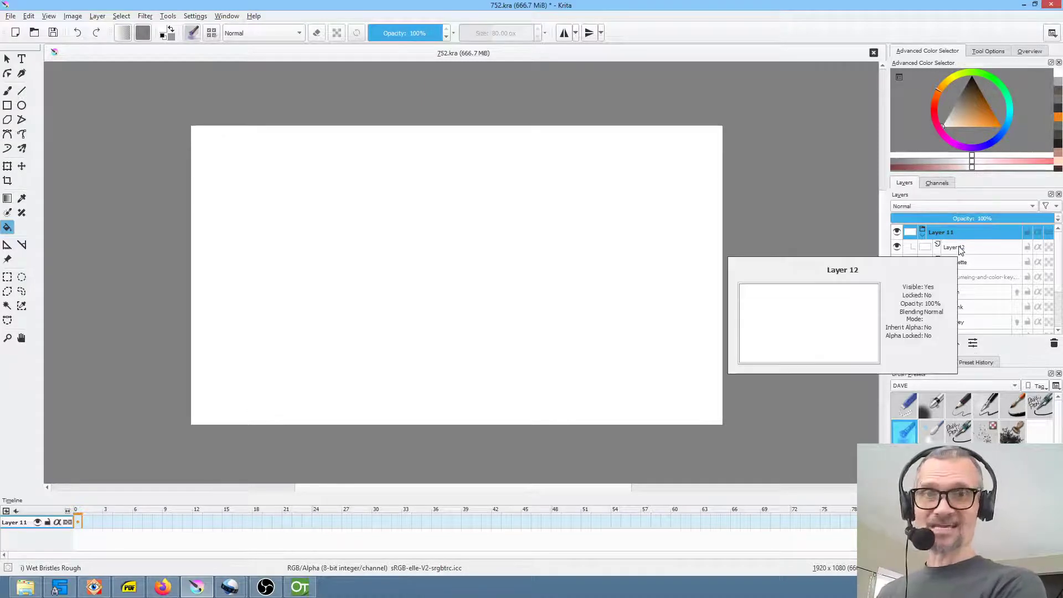
mouse_move(961, 237)
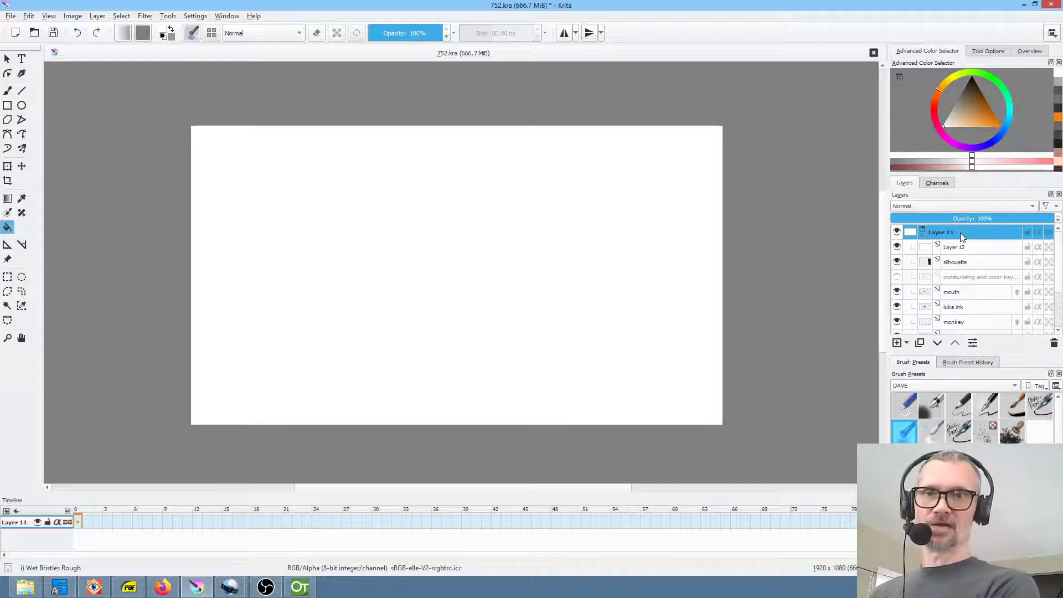
right_click(960, 232)
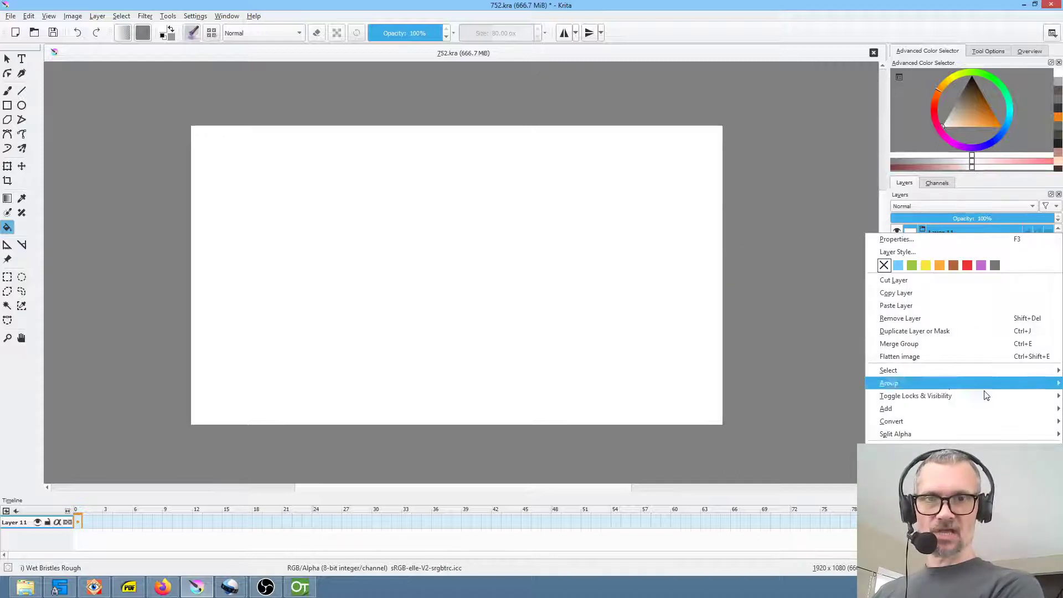
mouse_move(980, 412)
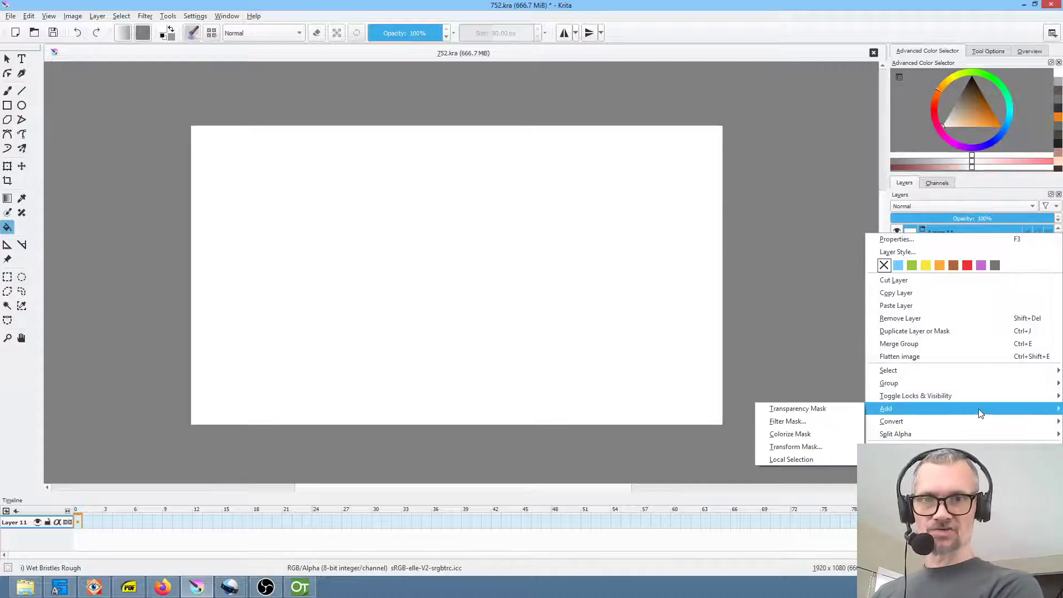
left_click(822, 444)
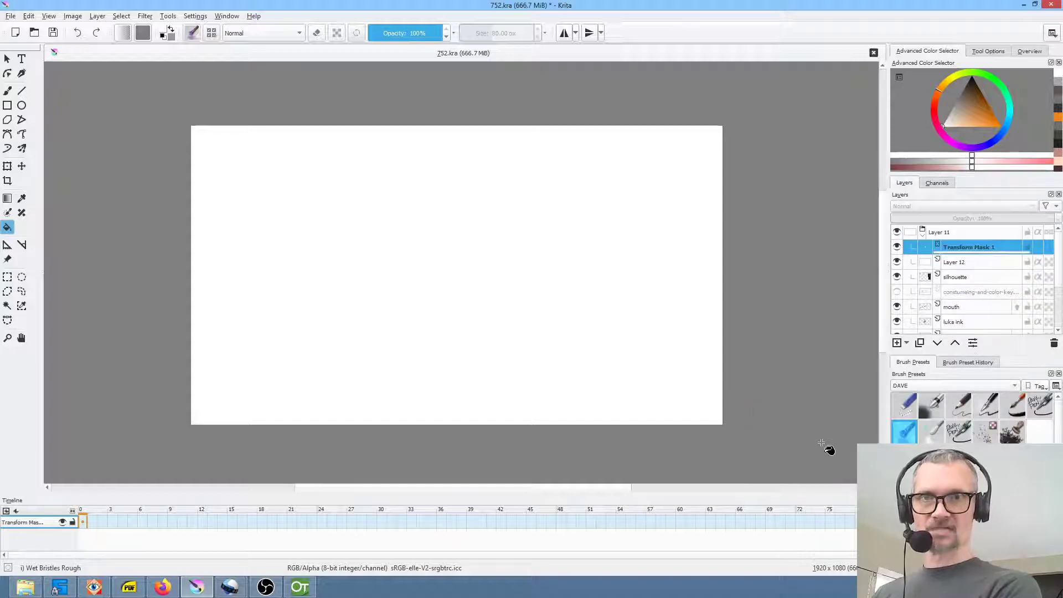
Set the blending mode of the white Layer 12 to Multiply.
left_click(976, 263)
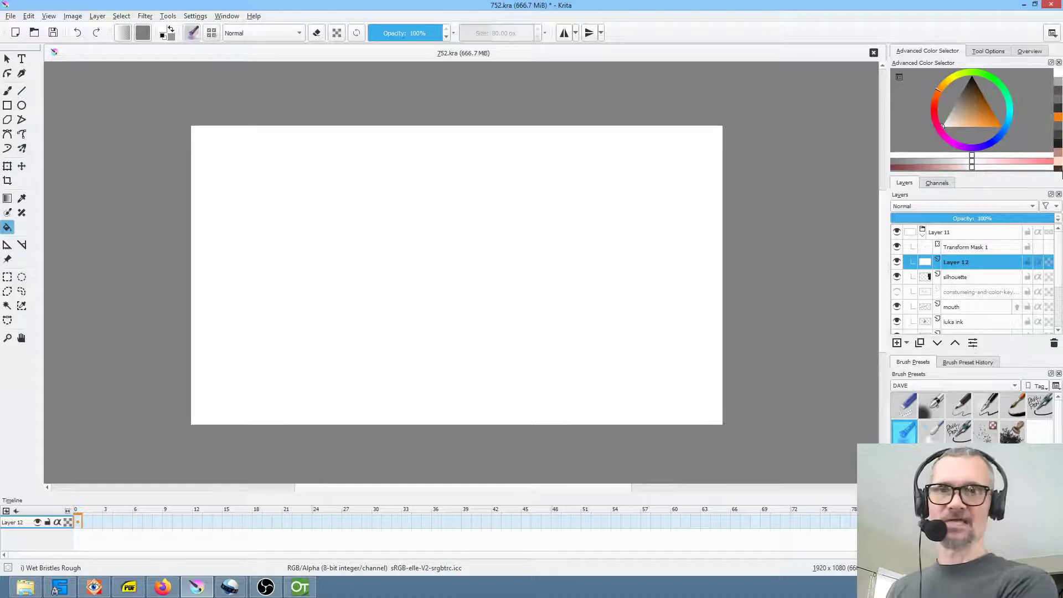
left_click(935, 205)
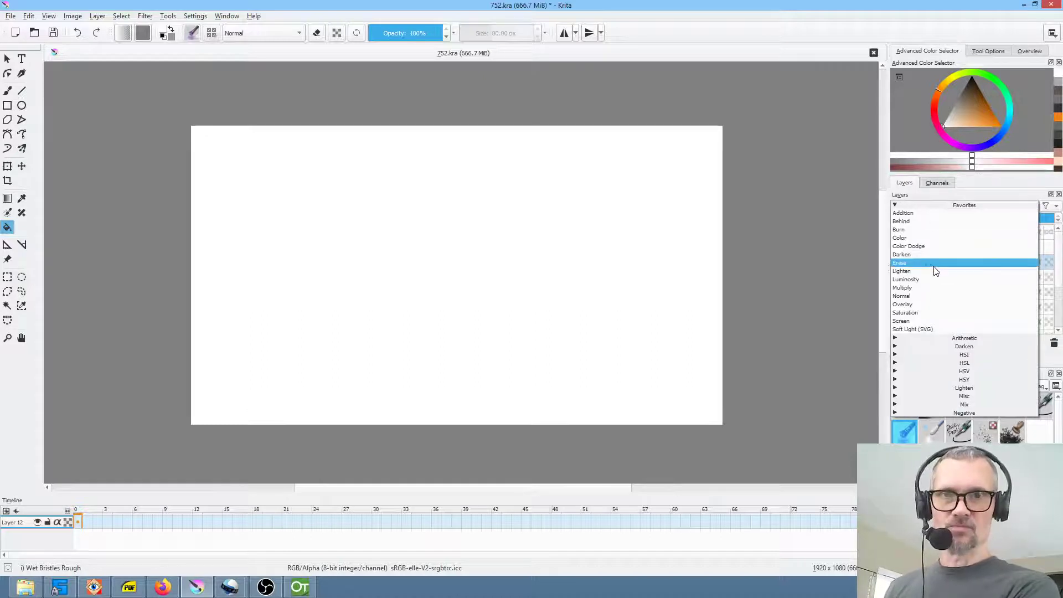
left_click(928, 289)
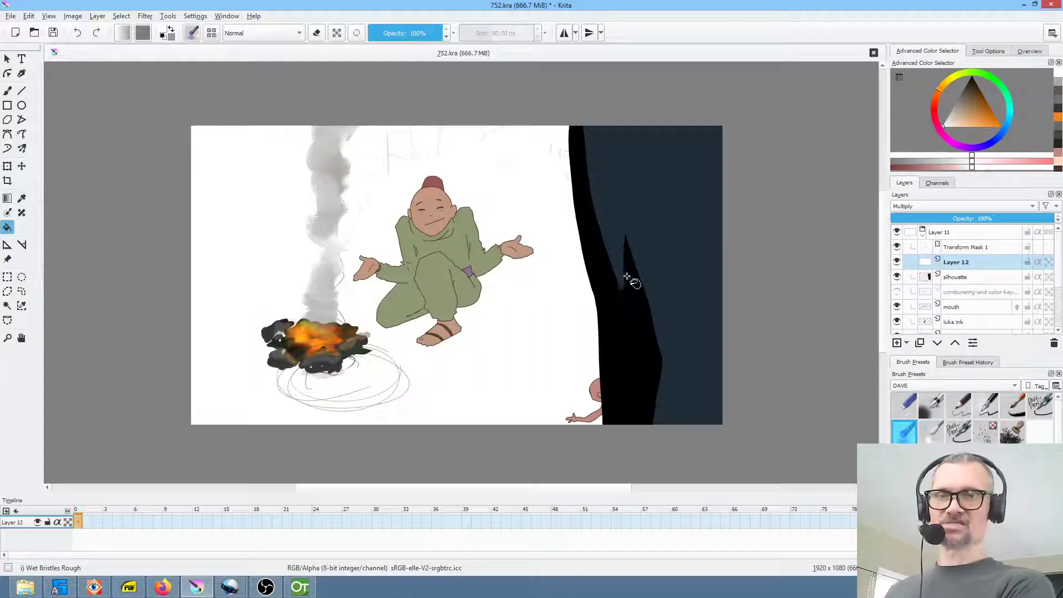
scroll(971, 310, "down", 2)
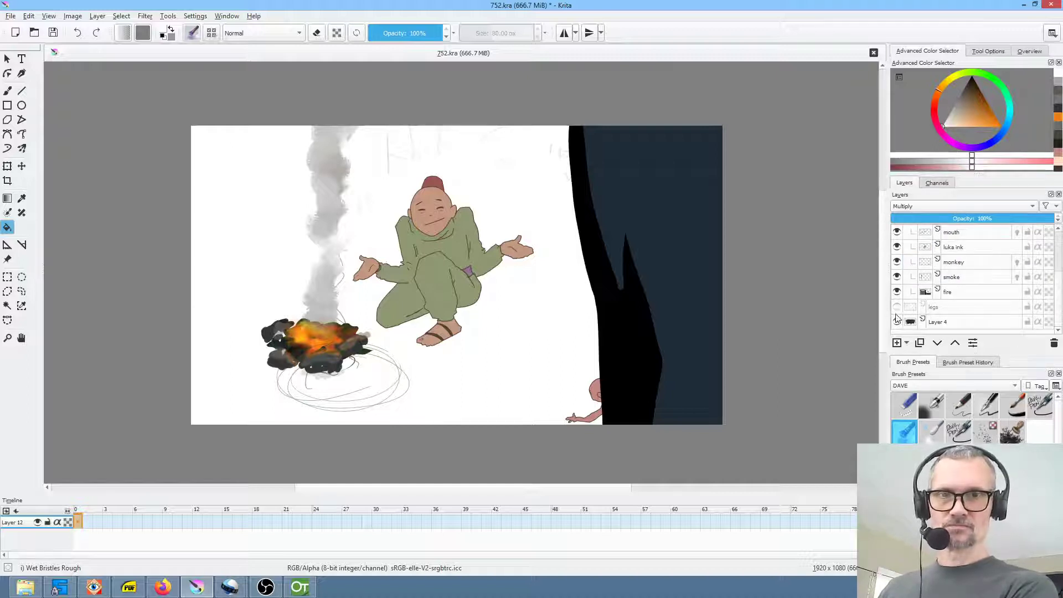
scroll(944, 310, "up", 2)
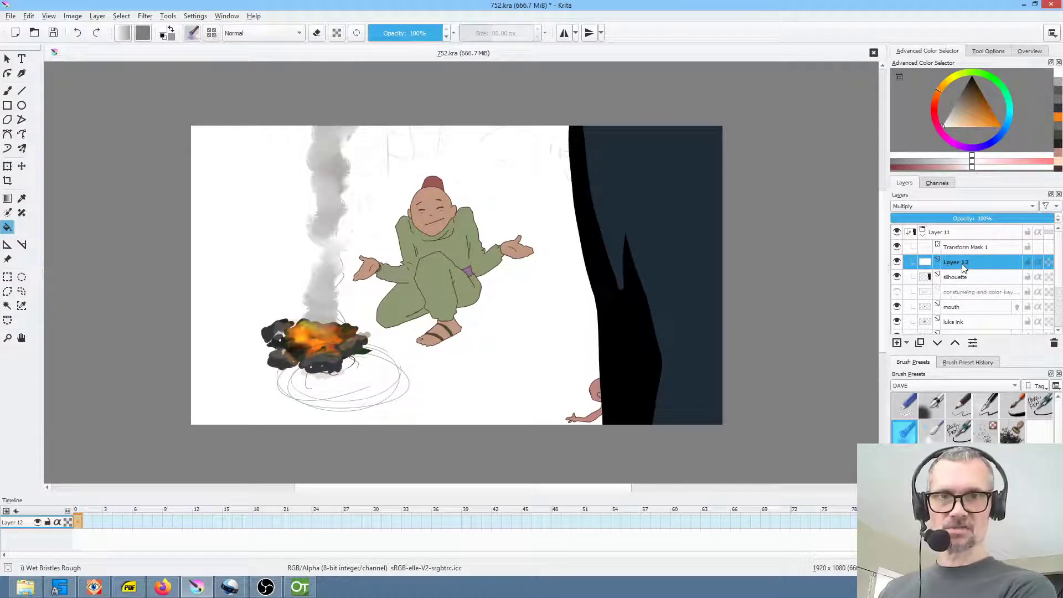
mouse_move(962, 264)
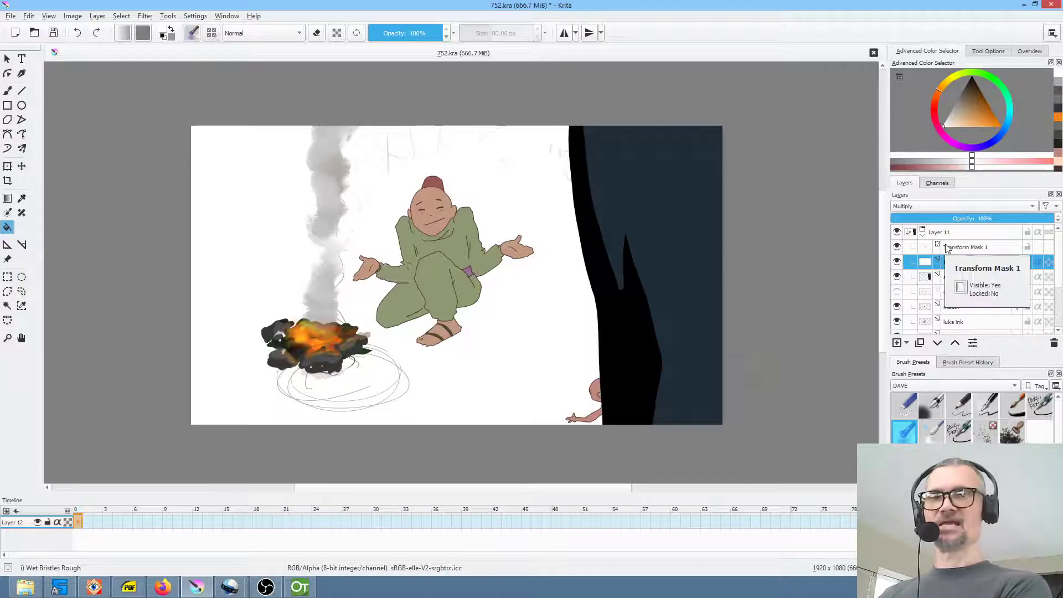
Toggle the visibility of Layer 12 off and back on to compare the image with and without it.
left_click(952, 248)
left_click(961, 262)
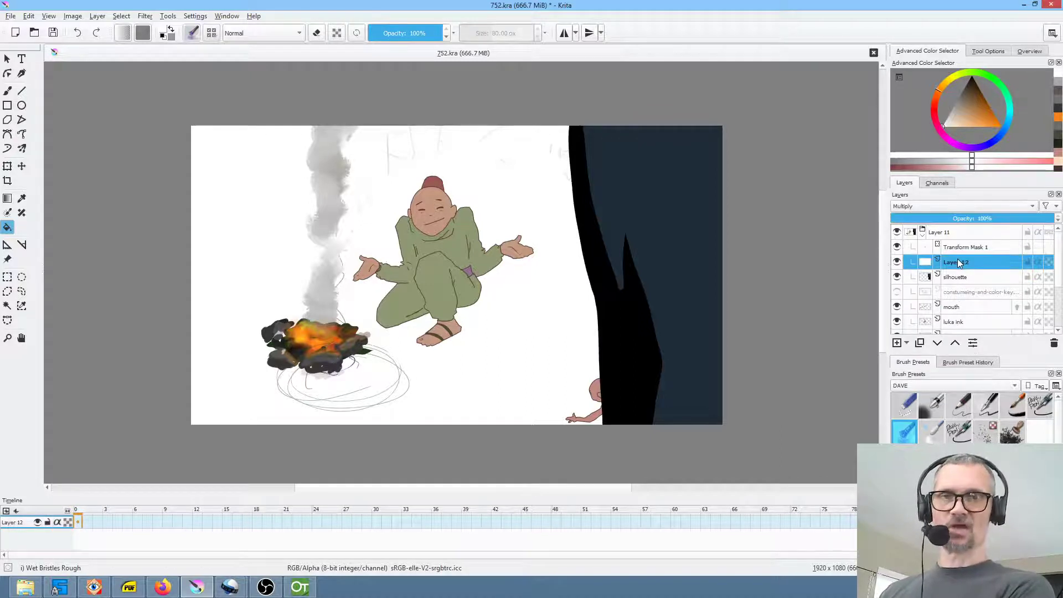
left_click(897, 263)
left_click(897, 262)
Make the legs layer and Layer 4 beneath the group visible.
scroll(993, 285, "down", 2)
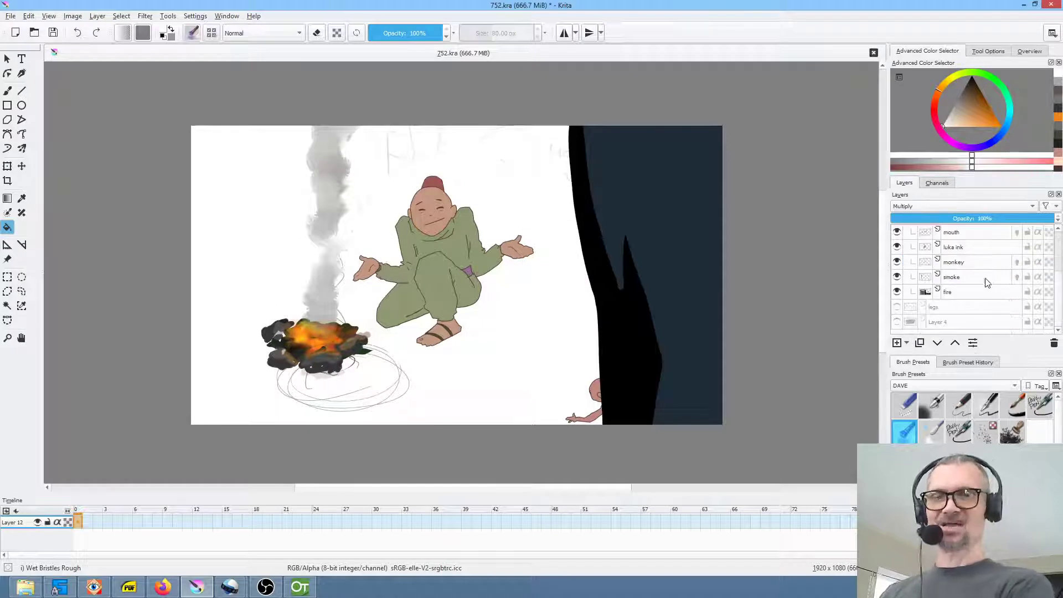
left_click(897, 306)
left_click(897, 321)
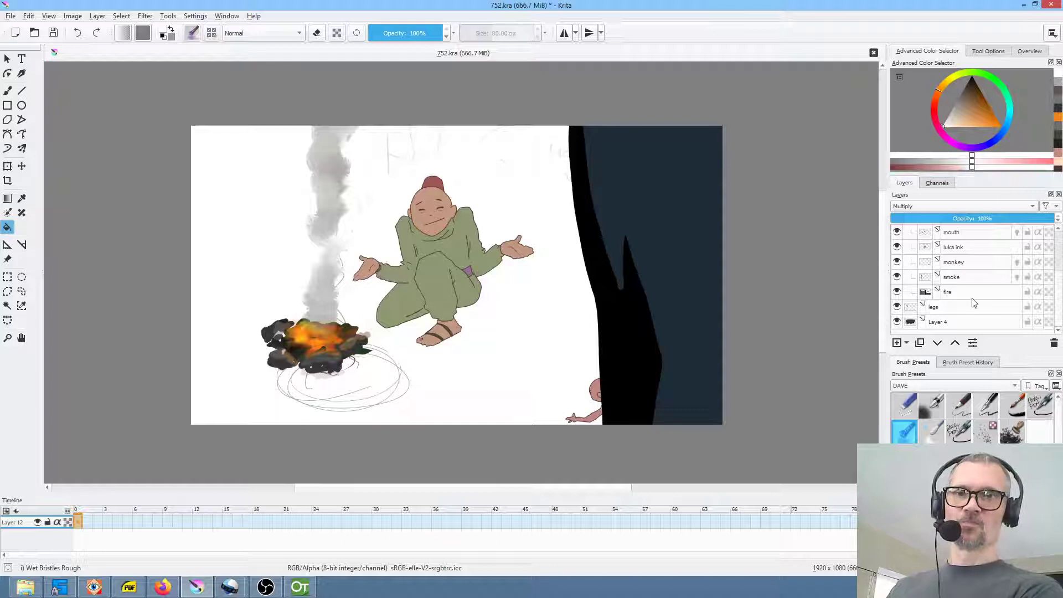
Reduce the opacity of the Layer 11 group to 50%.
scroll(977, 299, "up", 3)
left_click(941, 233)
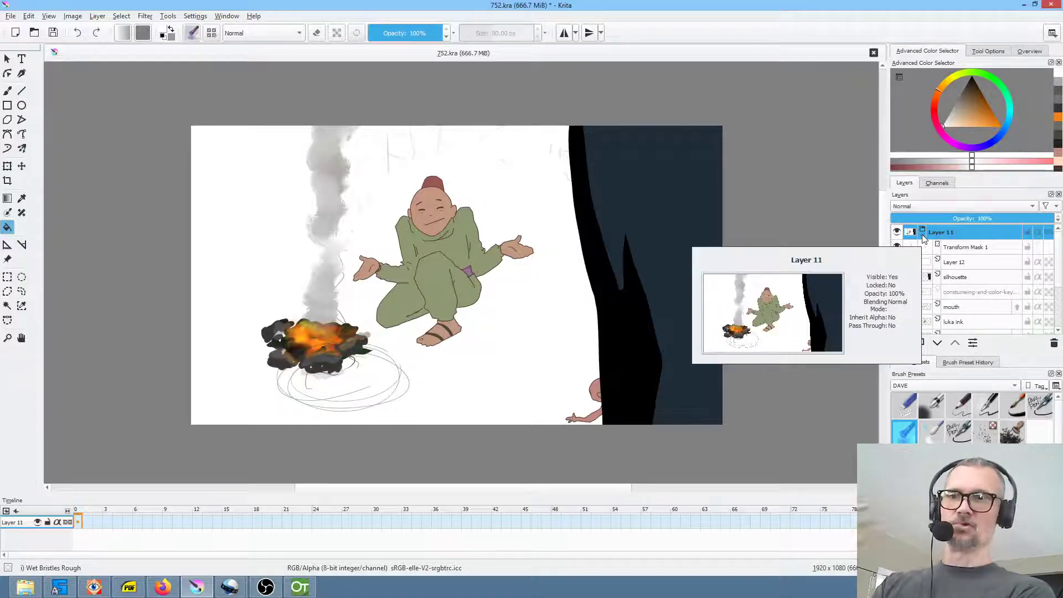
scroll(990, 270, "down", 2)
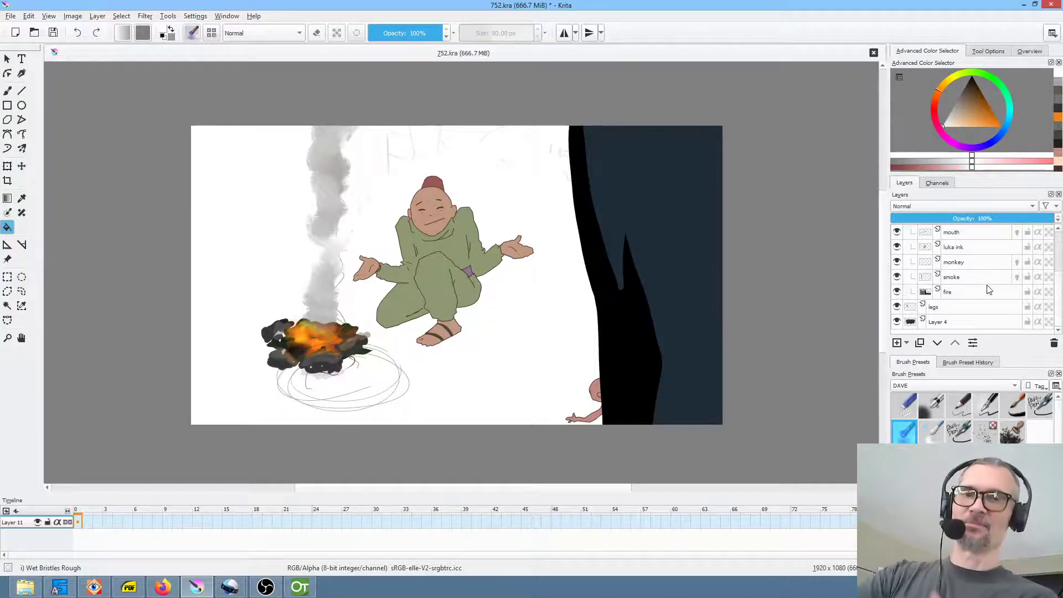
left_click(950, 322)
left_click(956, 307)
scroll(956, 307, "up", 2)
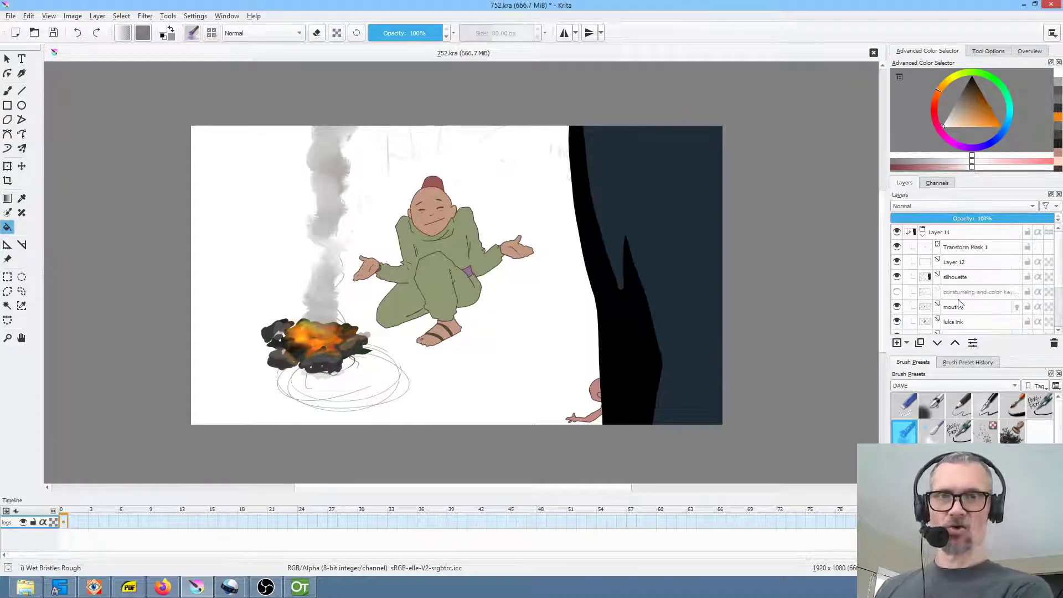
left_click(953, 235)
left_click(972, 218)
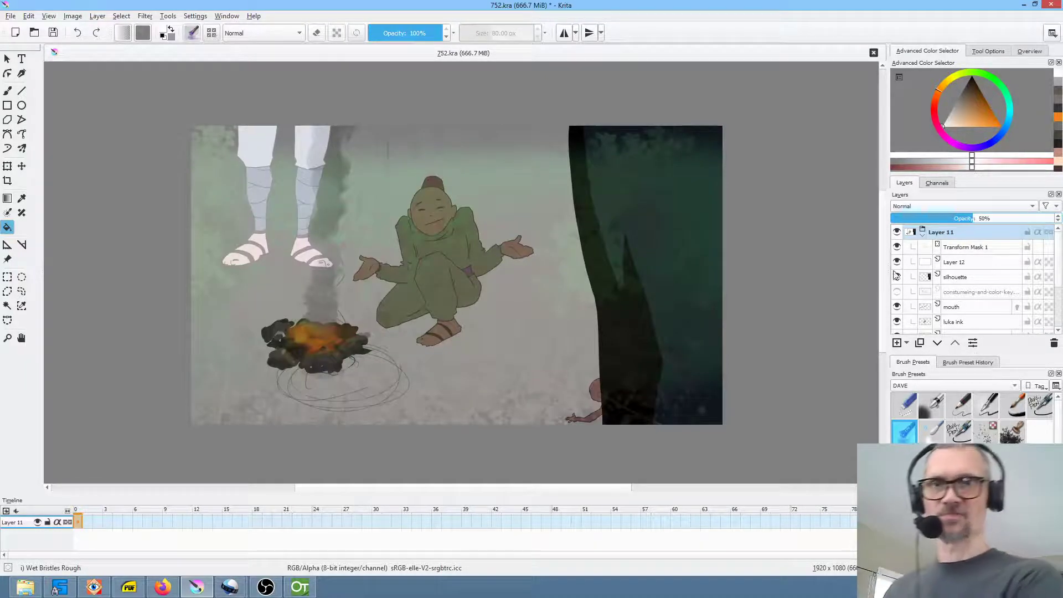
Shift the Layer 11 group's artwork slightly to the right through Transform Mask 1, and set the group's opacity to 100%.
left_click(974, 247)
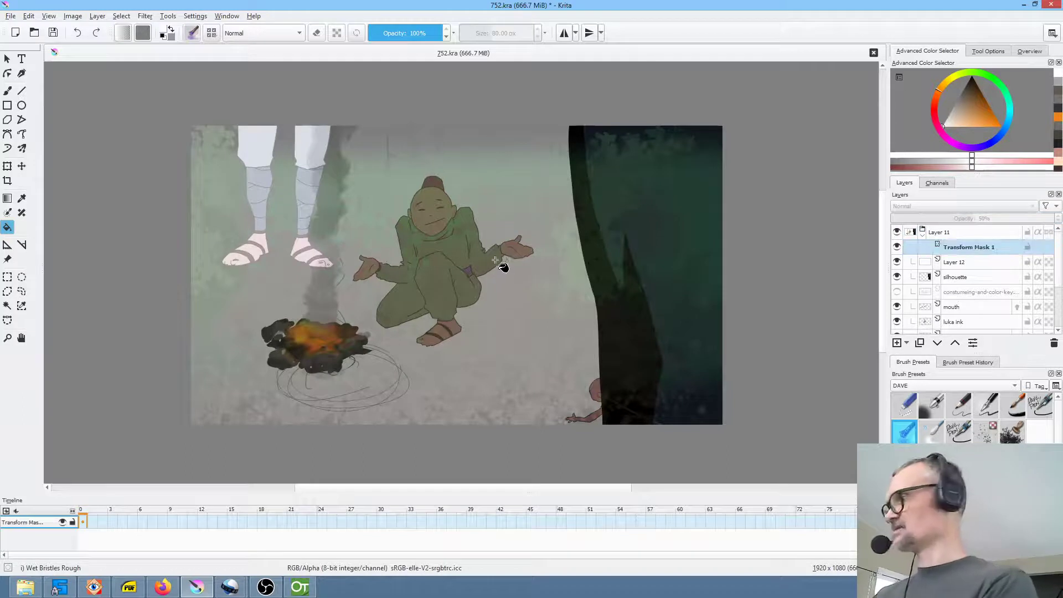
key("ctrl+t")
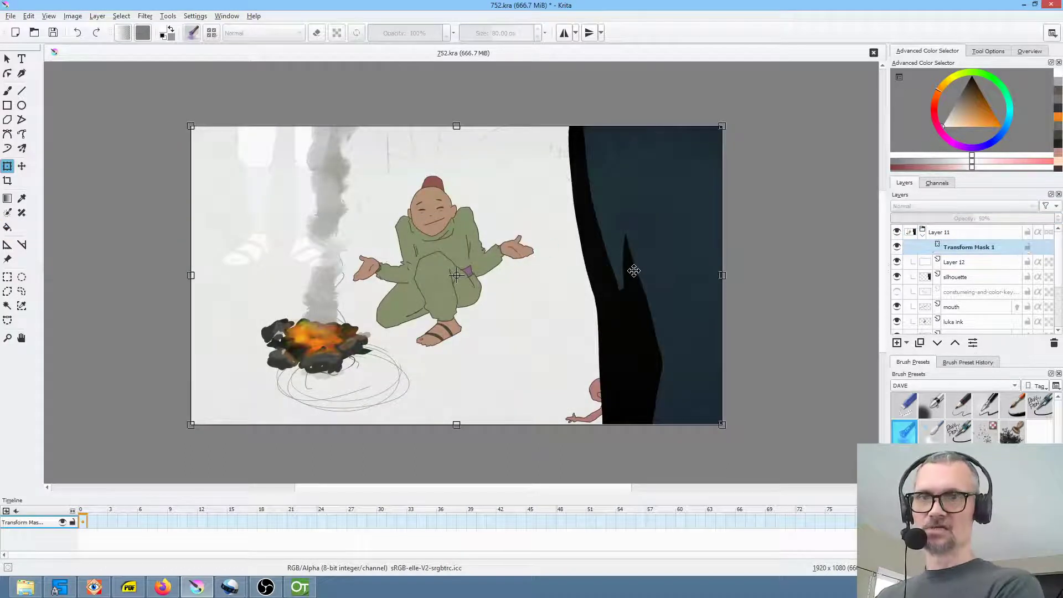
left_click_drag(634, 270, 678, 285)
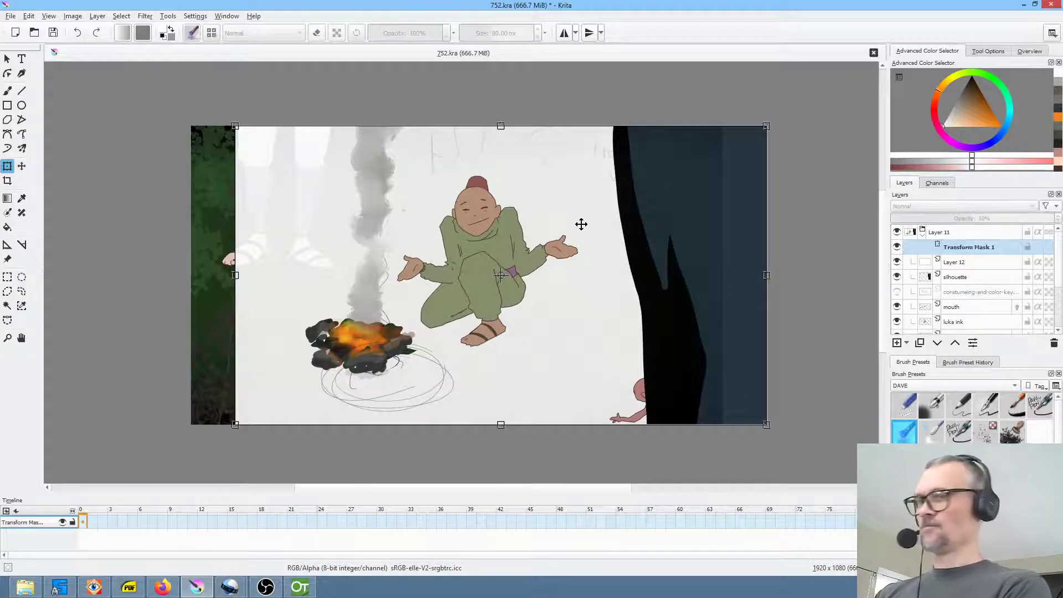
key("Return")
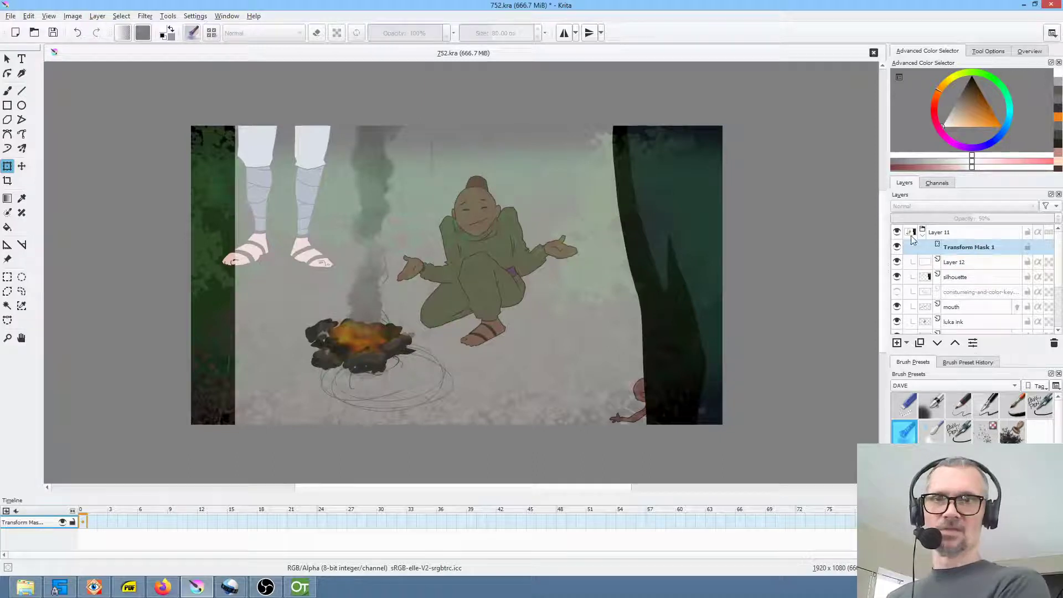
left_click(964, 232)
left_click_drag(973, 219, 1048, 222)
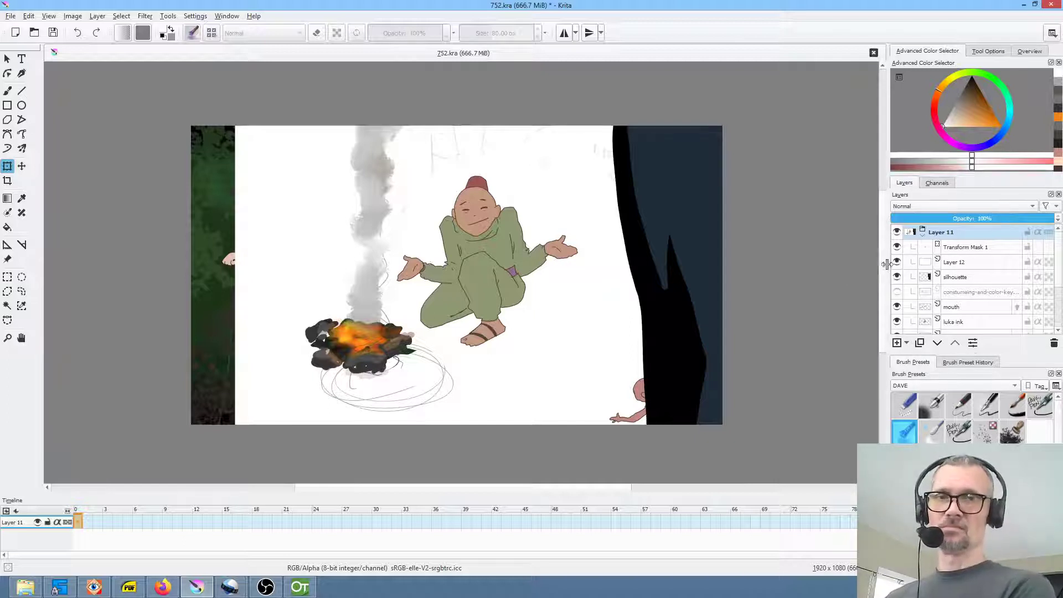
Duplicate the collapsed Layer 11 group and hide the copy.
left_click(922, 238)
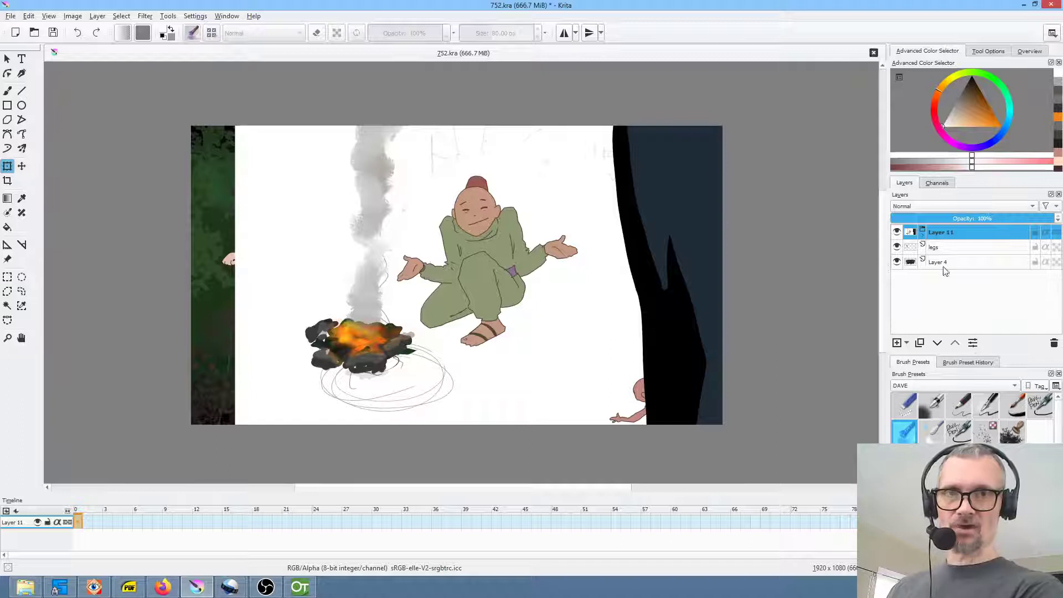
left_click(919, 343)
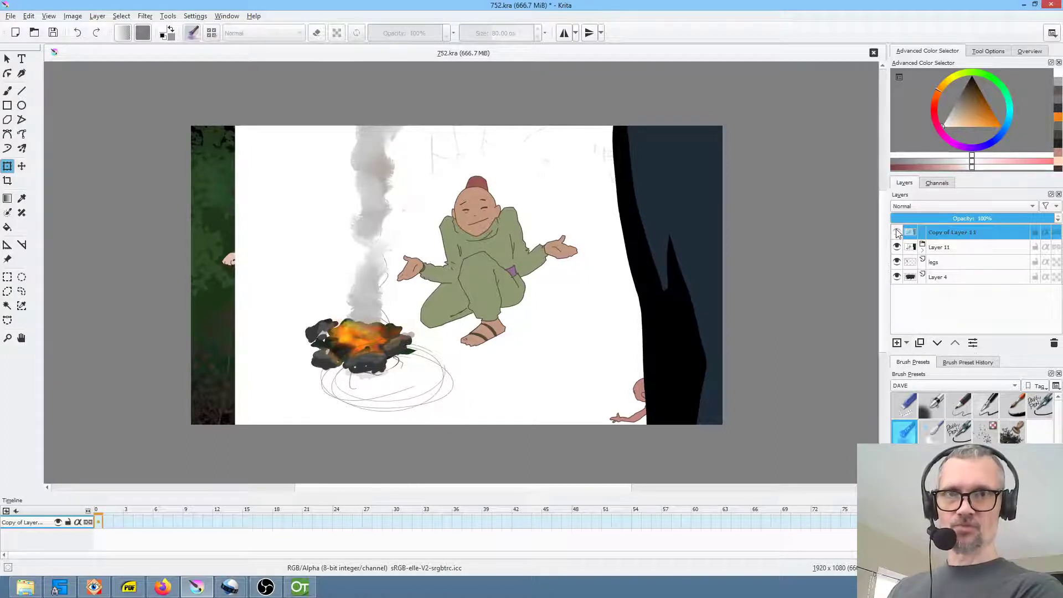
left_click(897, 232)
Hide Layer 12 inside the original Layer 11 group and try to merge the group.
left_click(948, 248)
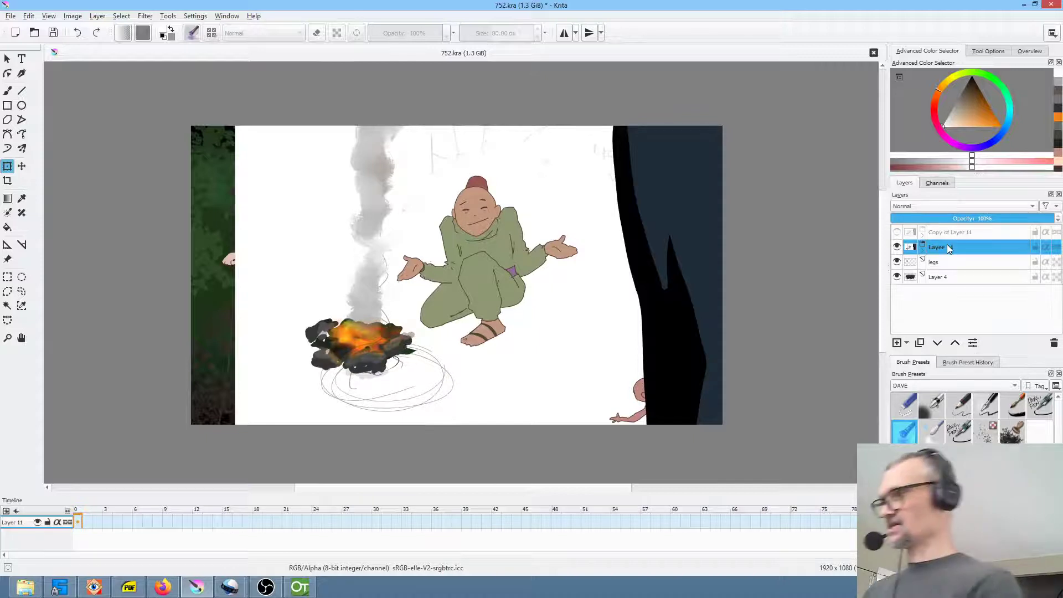
left_click(917, 253)
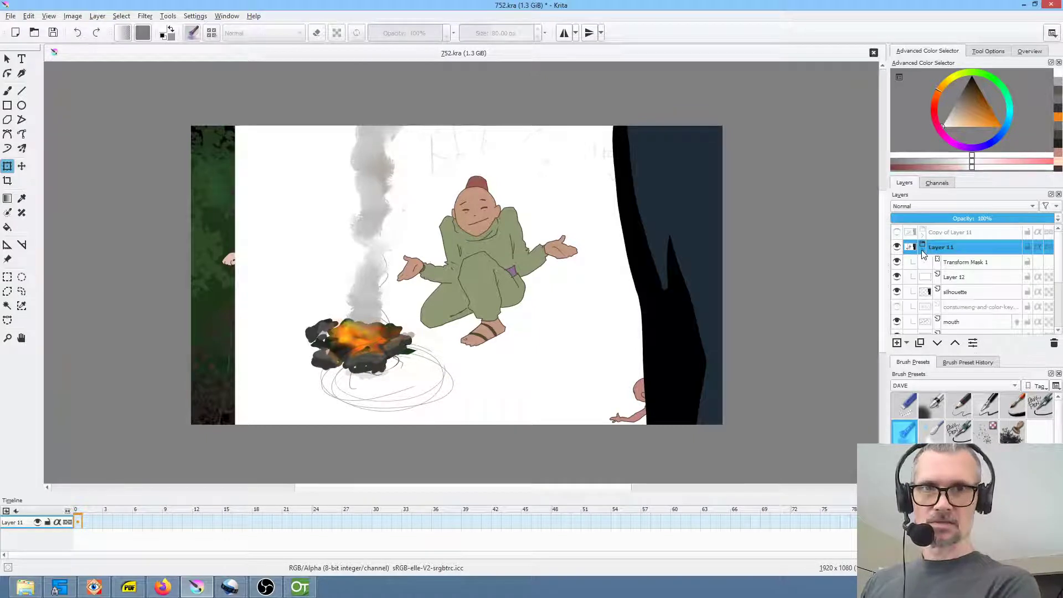
left_click(896, 277)
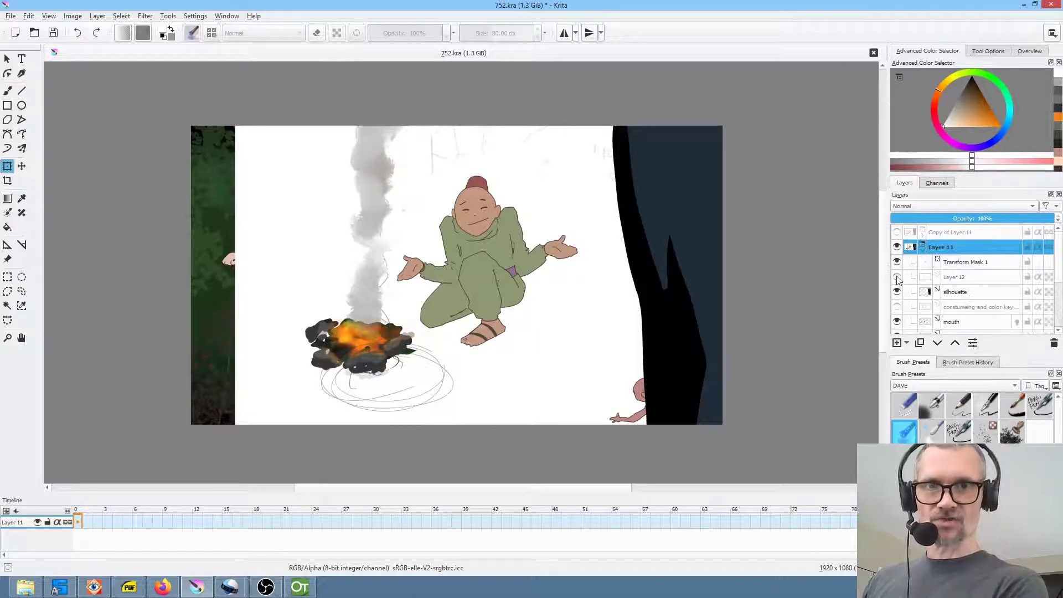
right_click(948, 249)
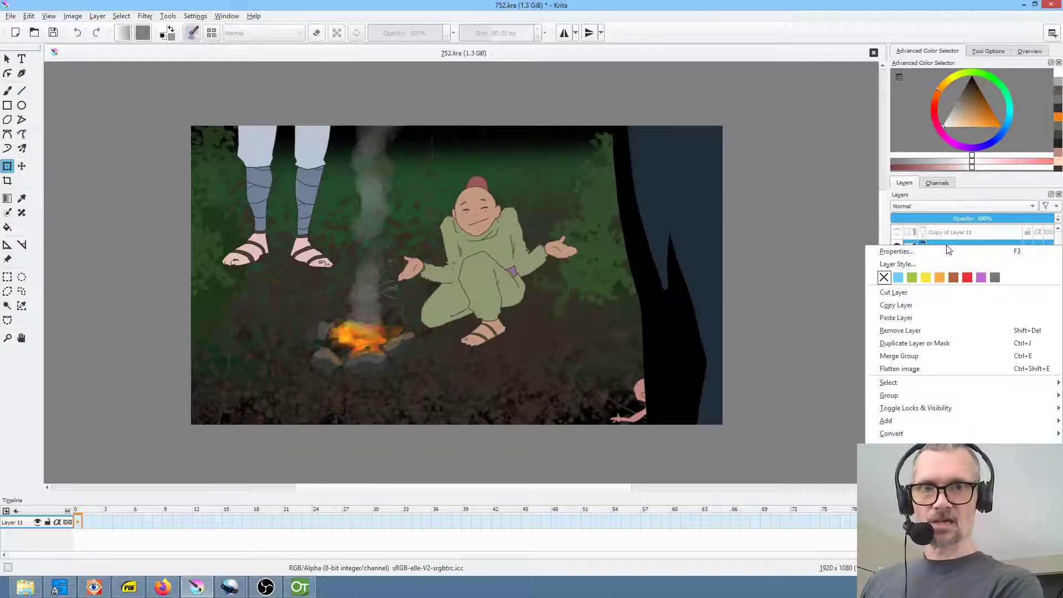
left_click(935, 357)
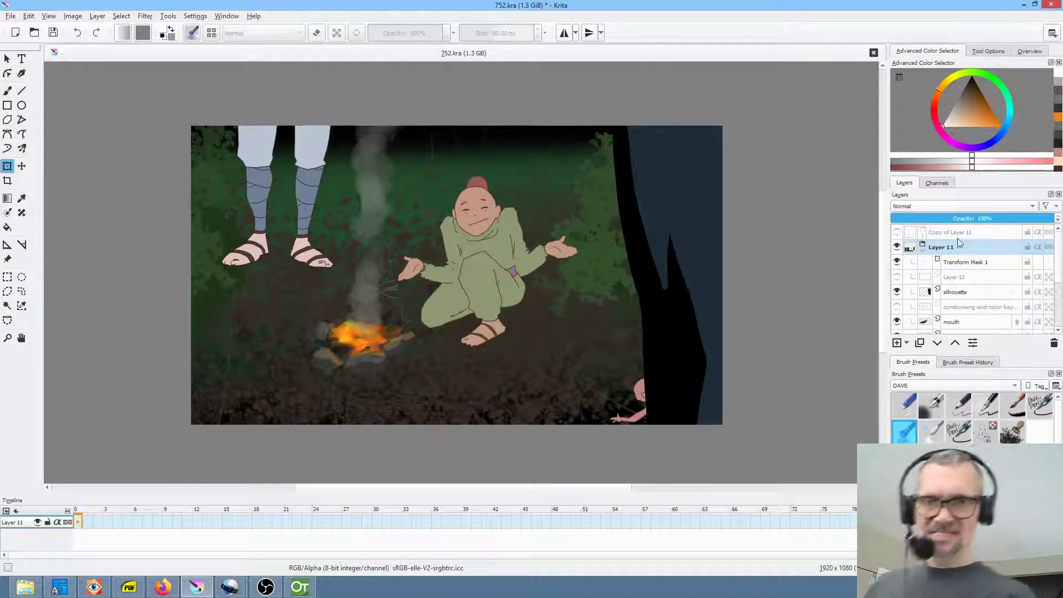
Collapse the Layer 11 group and toggle its visibility to check which artwork it contains.
left_click(923, 248)
left_click(925, 249)
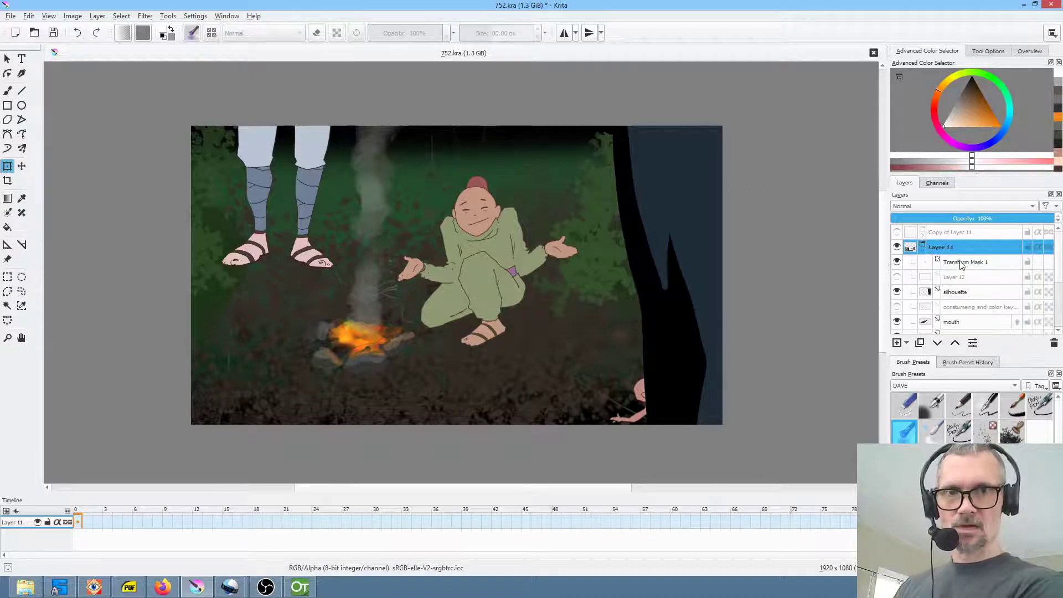
left_click(920, 249)
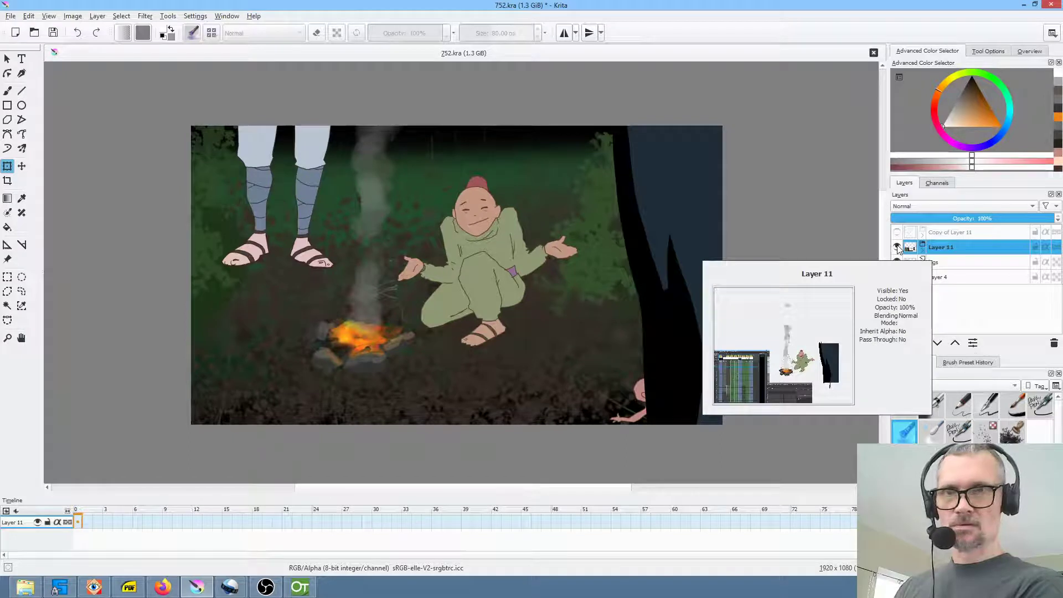
left_click(897, 248)
left_click(897, 248)
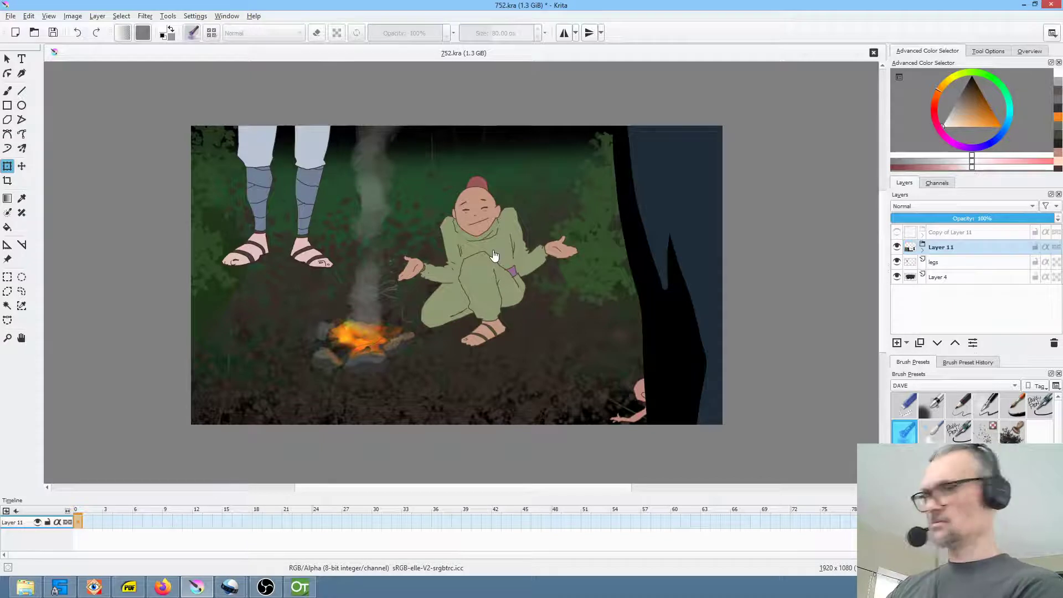
Merge the Layer 11 group into a single layer and play the merged animation.
left_click(941, 262)
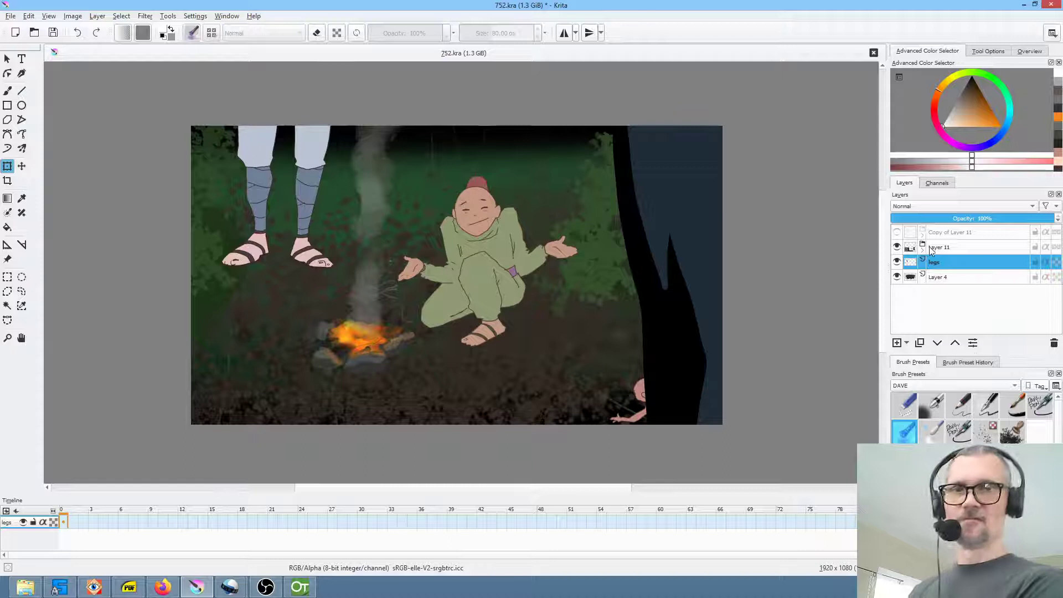
left_click(951, 249)
left_click(922, 248)
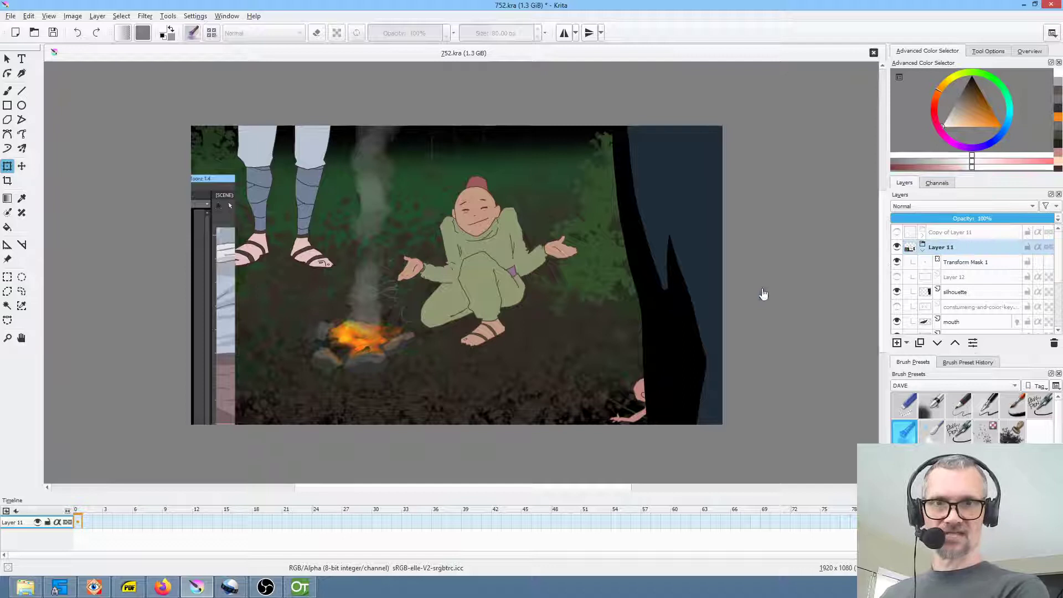
scroll(588, 295, "down", 2)
scroll(590, 297, "up", 2)
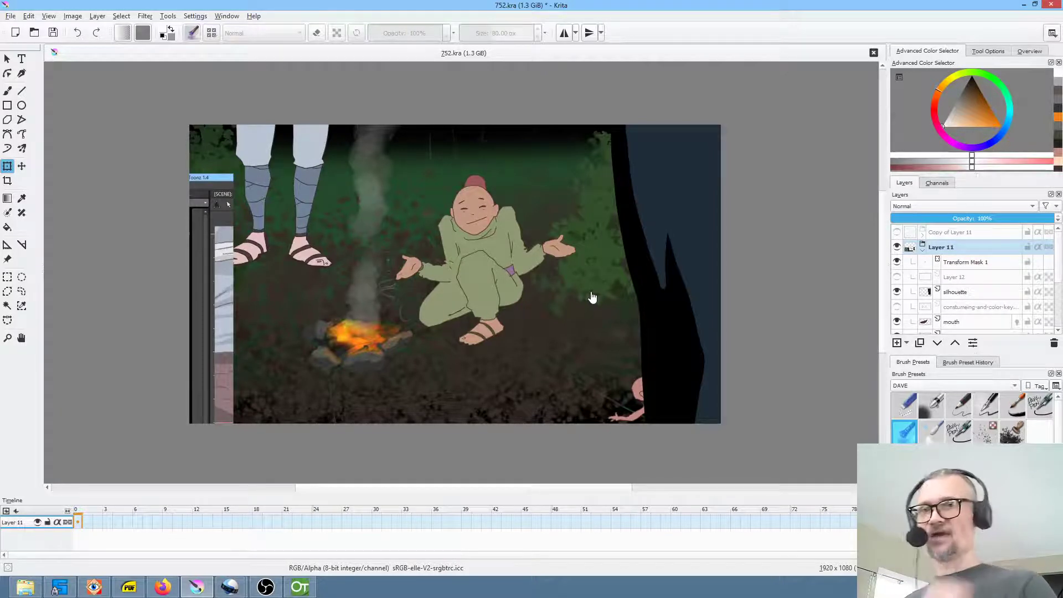
key("ctrl+e")
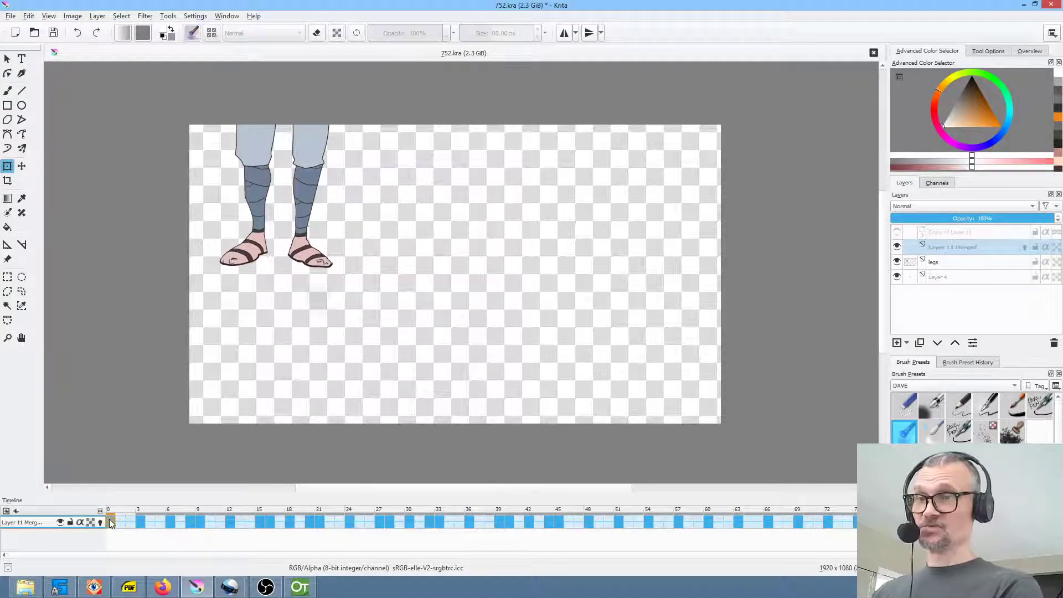
key("space")
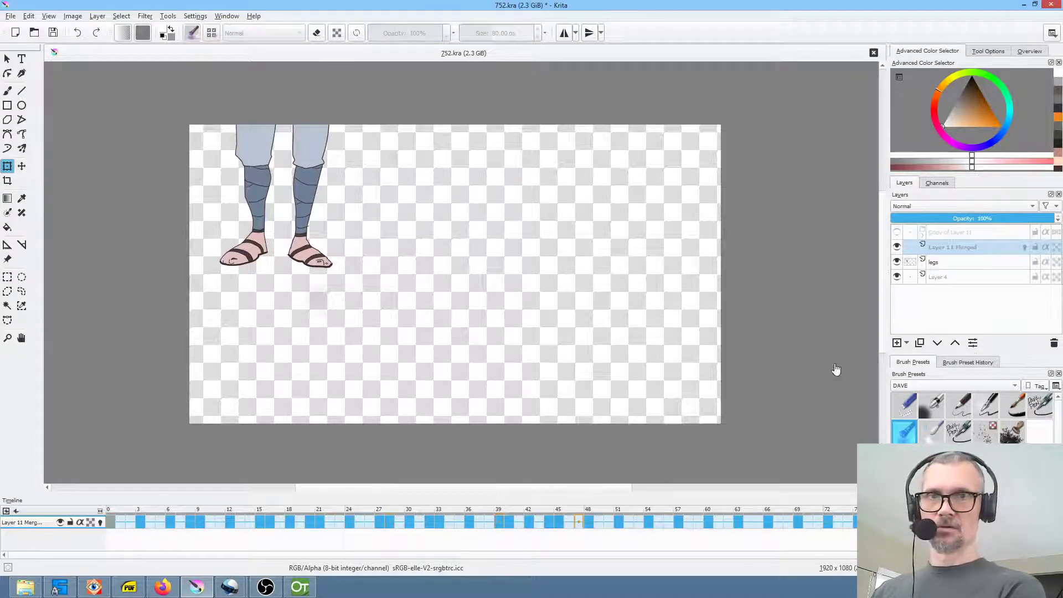
key("space")
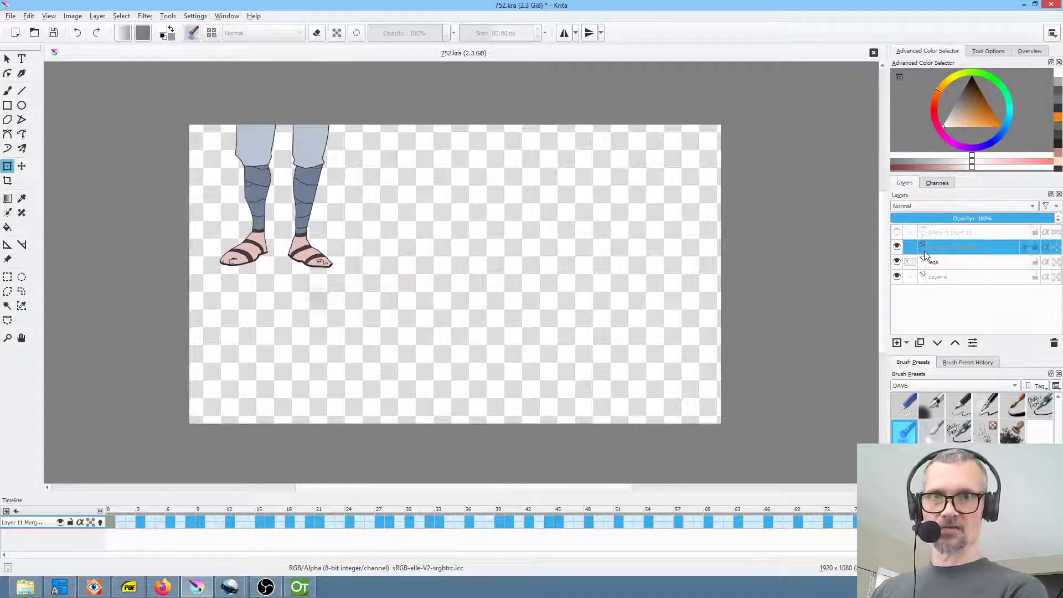
Delete the merged layer, then show the Copy of Layer 11 group and expand it down to its Transform Mask 1.
left_click(1053, 343)
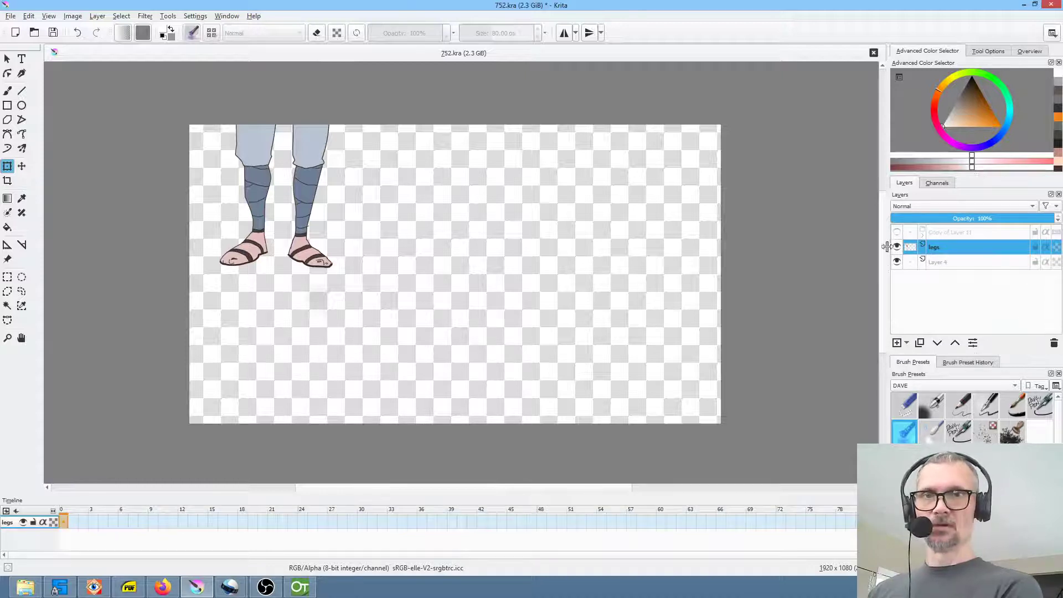
left_click(897, 232)
left_click(936, 238)
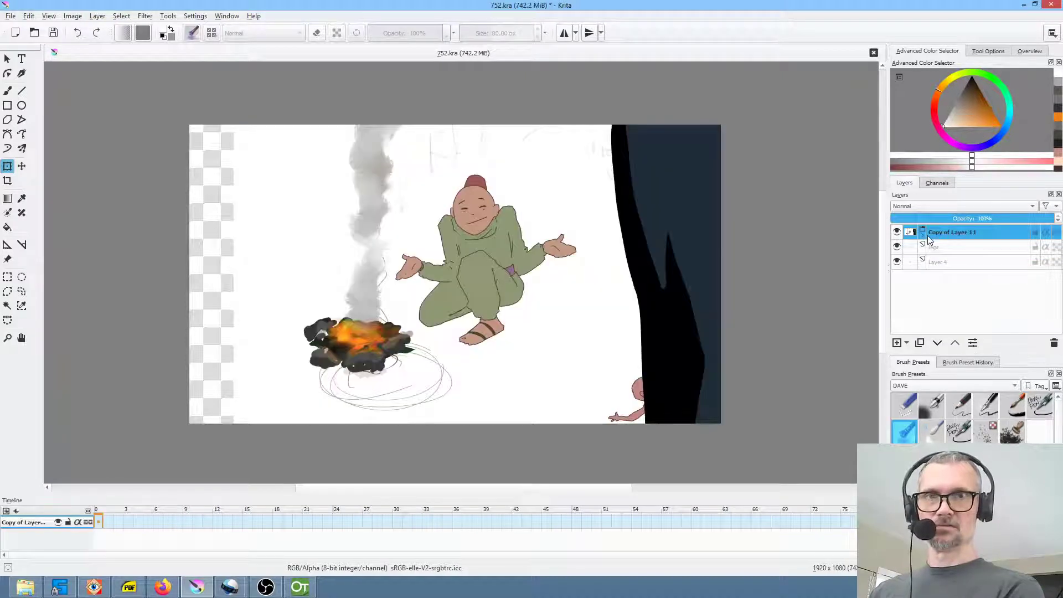
left_click(929, 237)
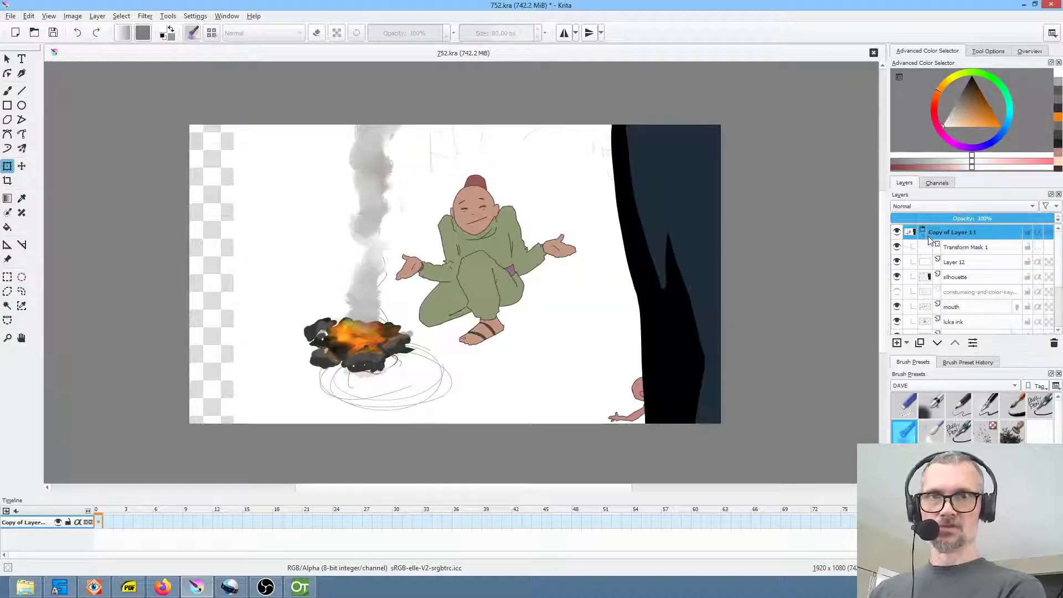
left_click(954, 246)
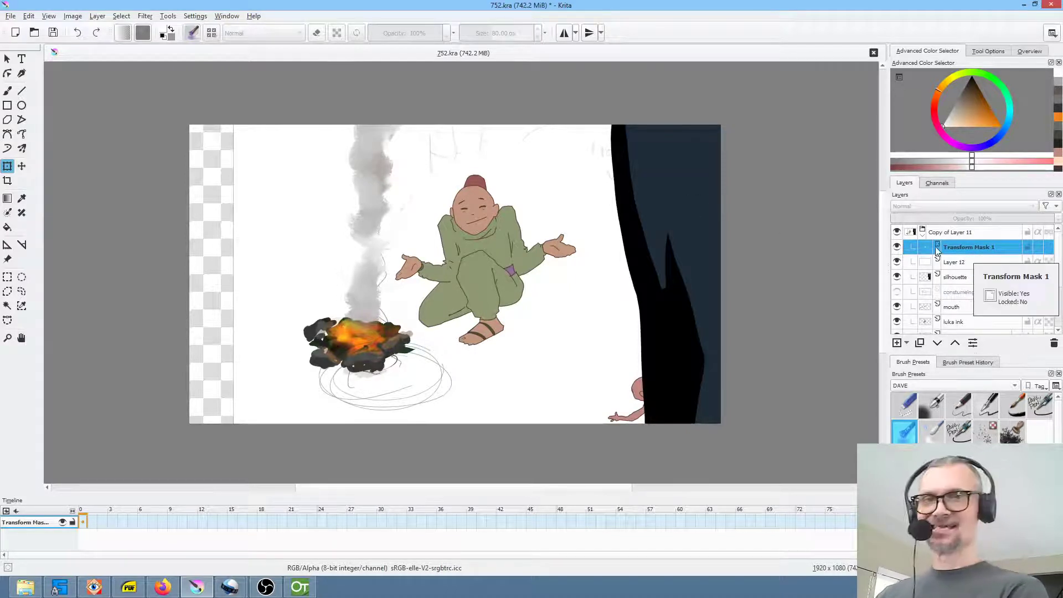
Close 752.kra without saving and reopen it from the recent documents.
left_click(873, 52)
left_click(536, 301)
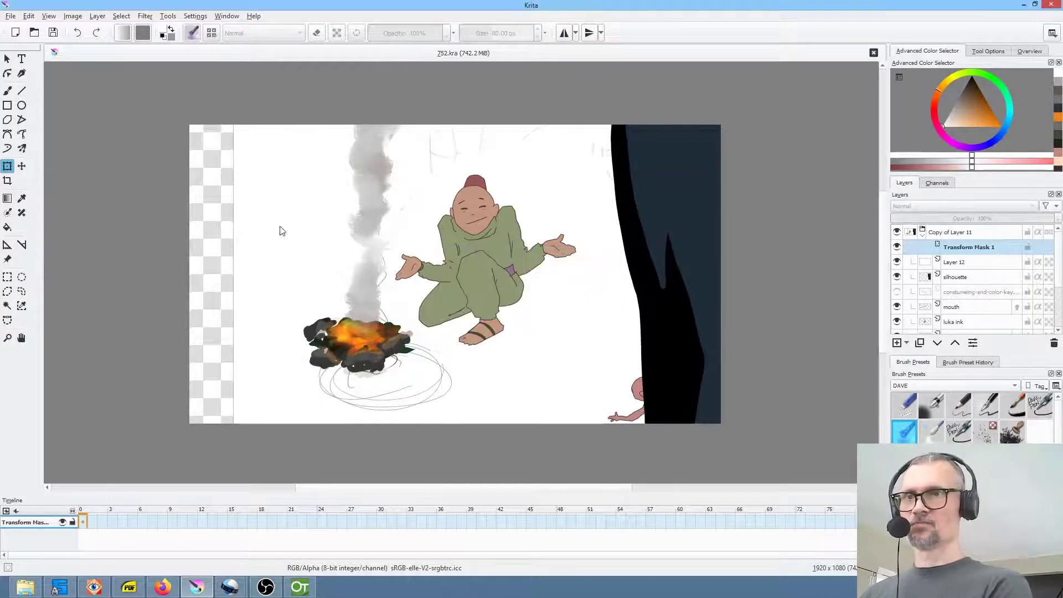
left_click(10, 16)
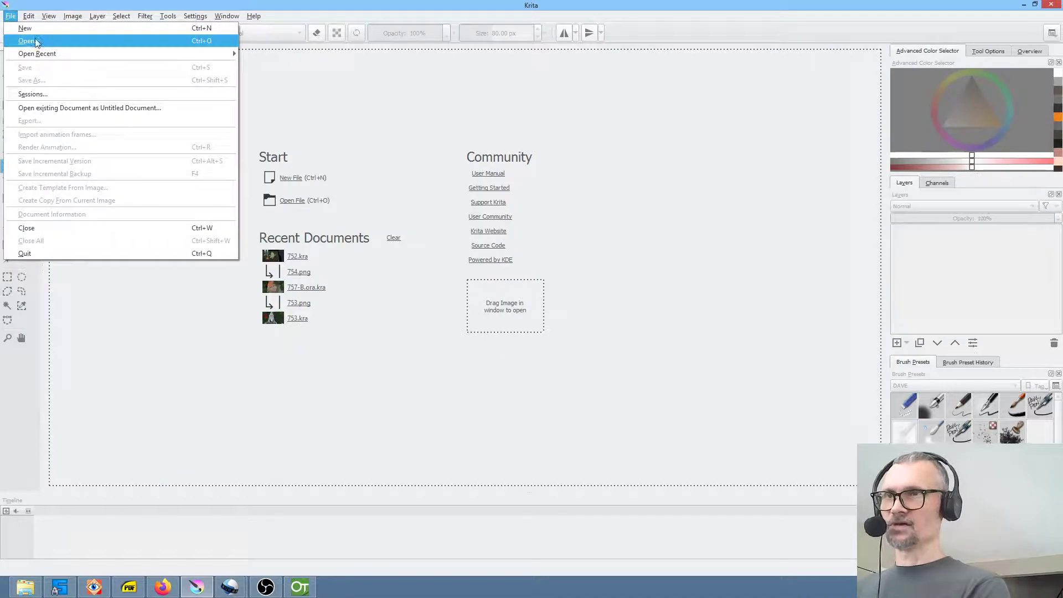
mouse_move(31, 51)
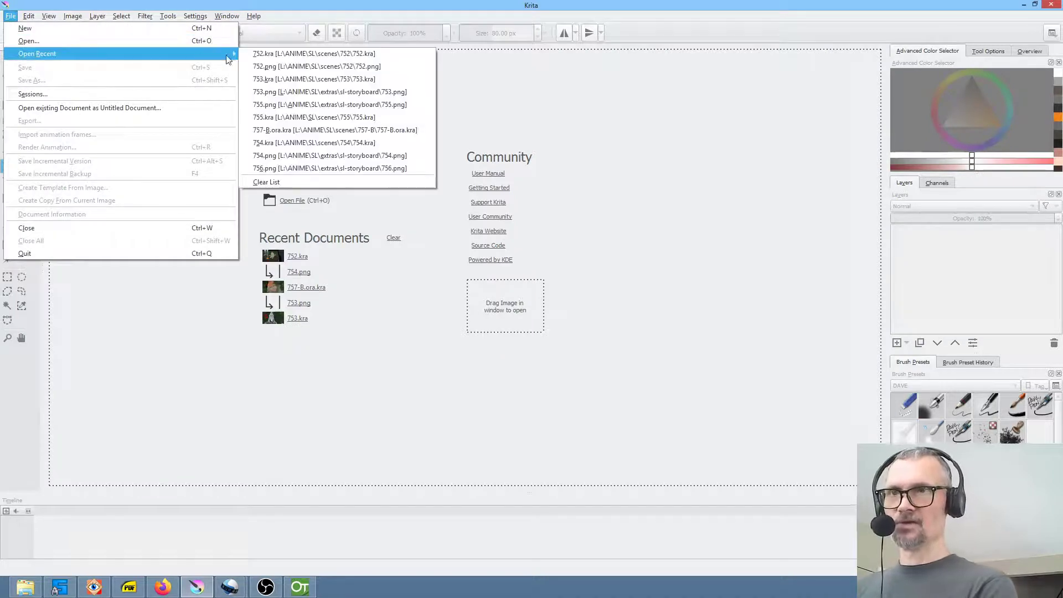
left_click(290, 59)
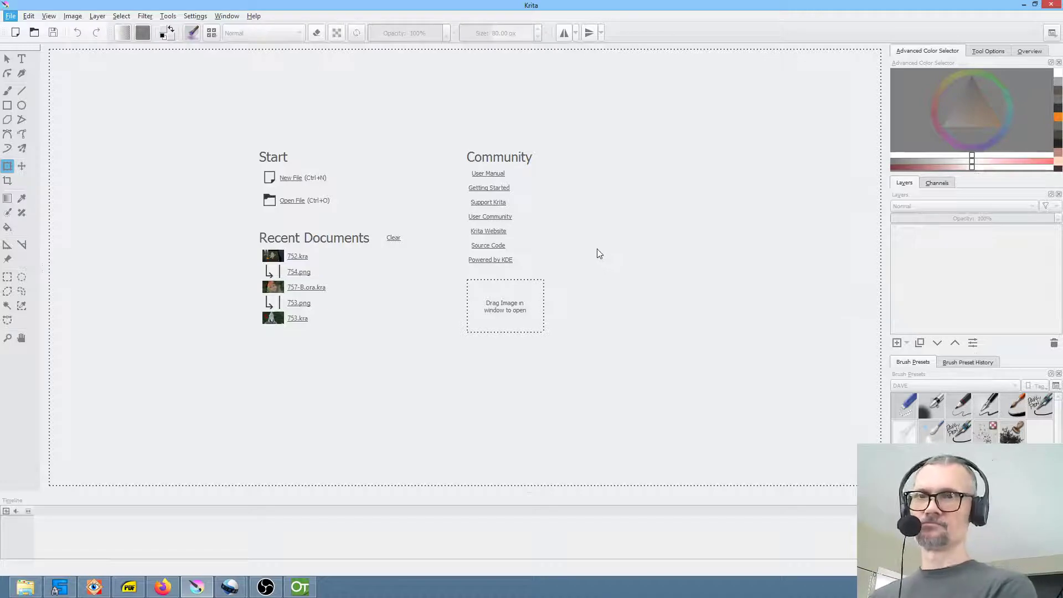
scroll(700, 250, "down", 2)
scroll(700, 249, "up", 1)
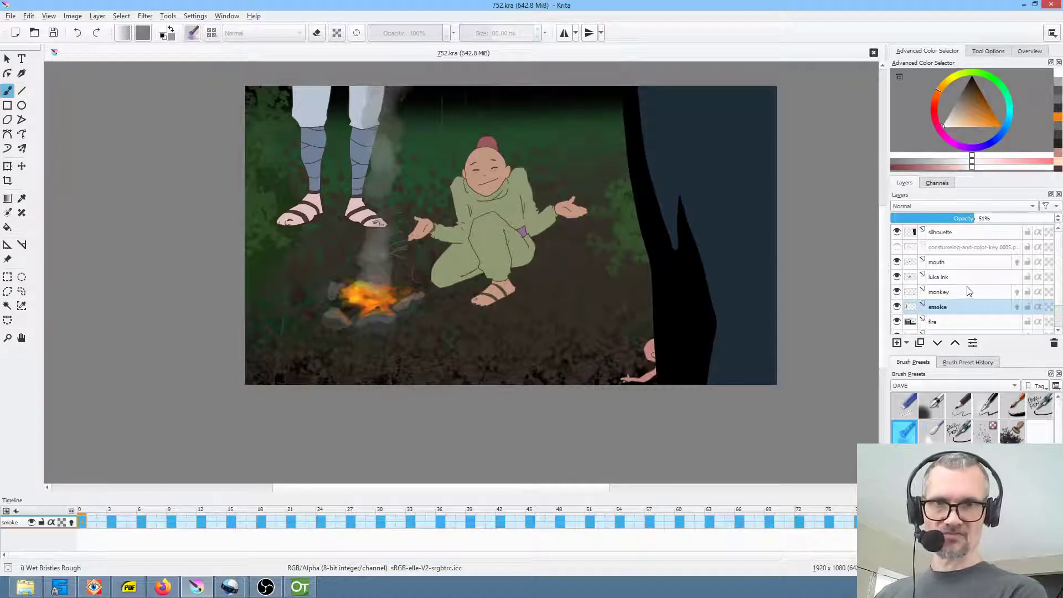
Transform the silhouette layer to shift the dark tree trunk right, clear of the pink monkey.
left_click(953, 232)
key("ctrl+t")
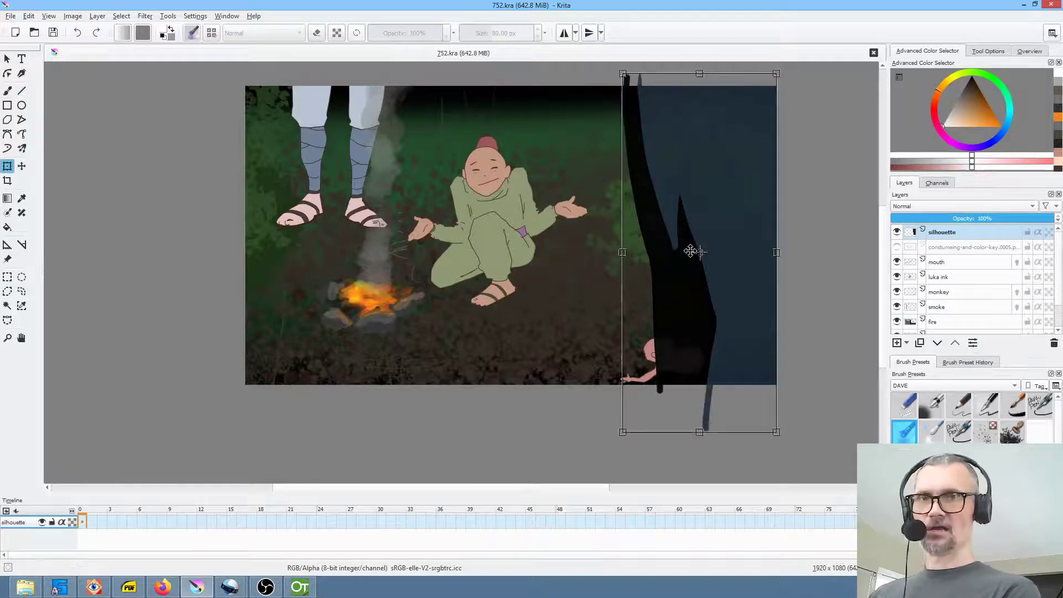
left_click_drag(686, 278, 735, 278)
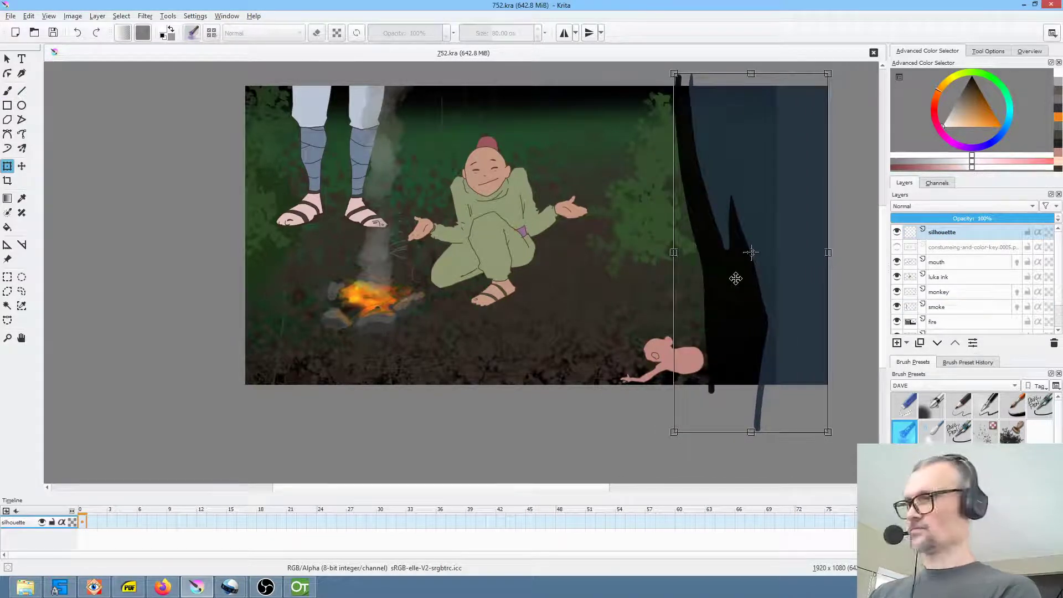
key("Return")
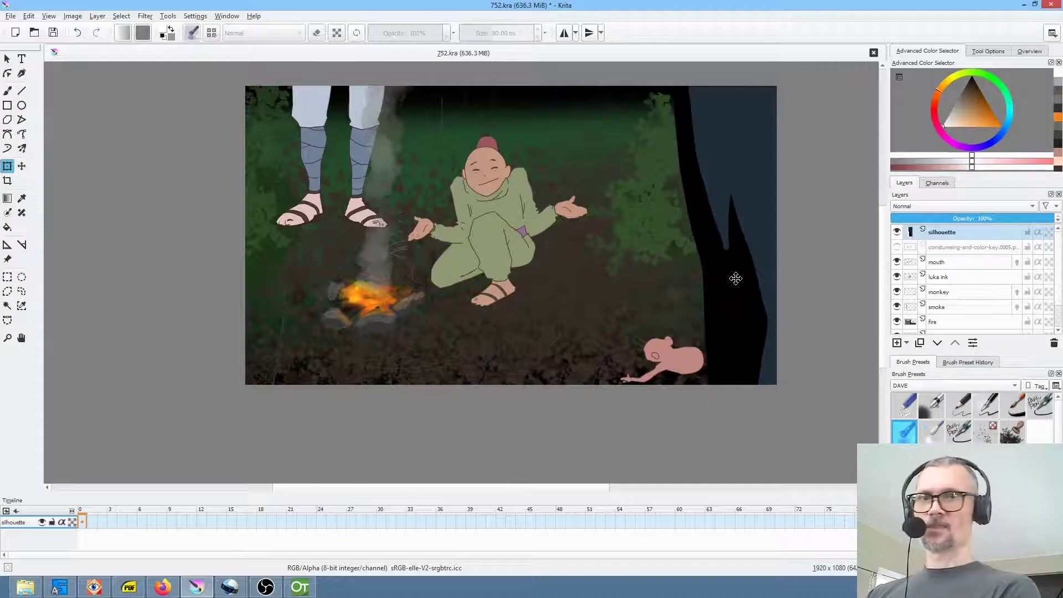
Isolate the hidden constumeing-and-color-key layer to inspect its reference art, and delete that layer.
left_click(944, 247)
left_click(898, 251, "alt")
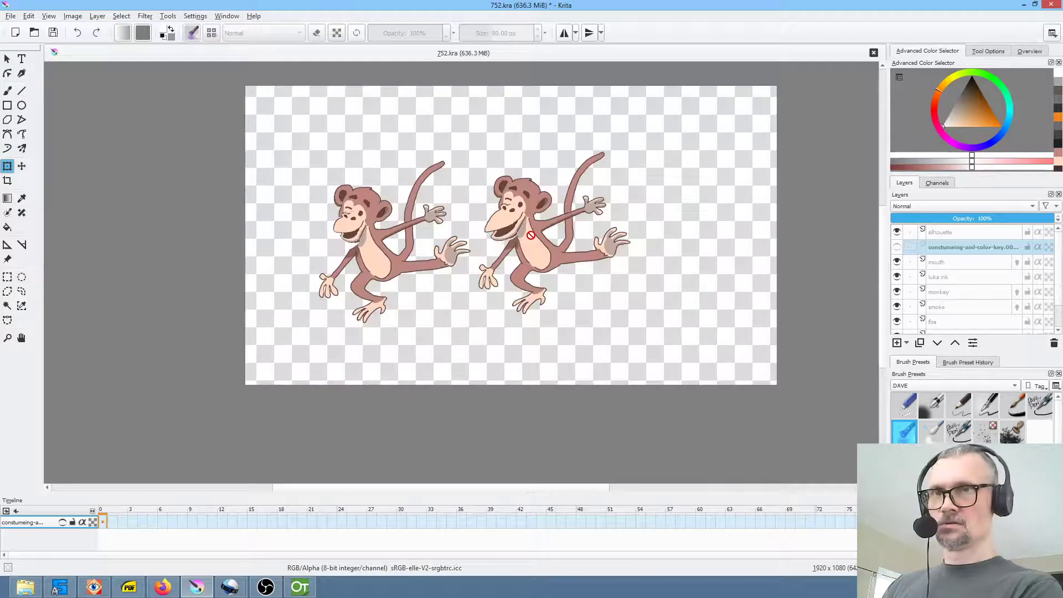
left_click(989, 246, "alt")
left_click(983, 248)
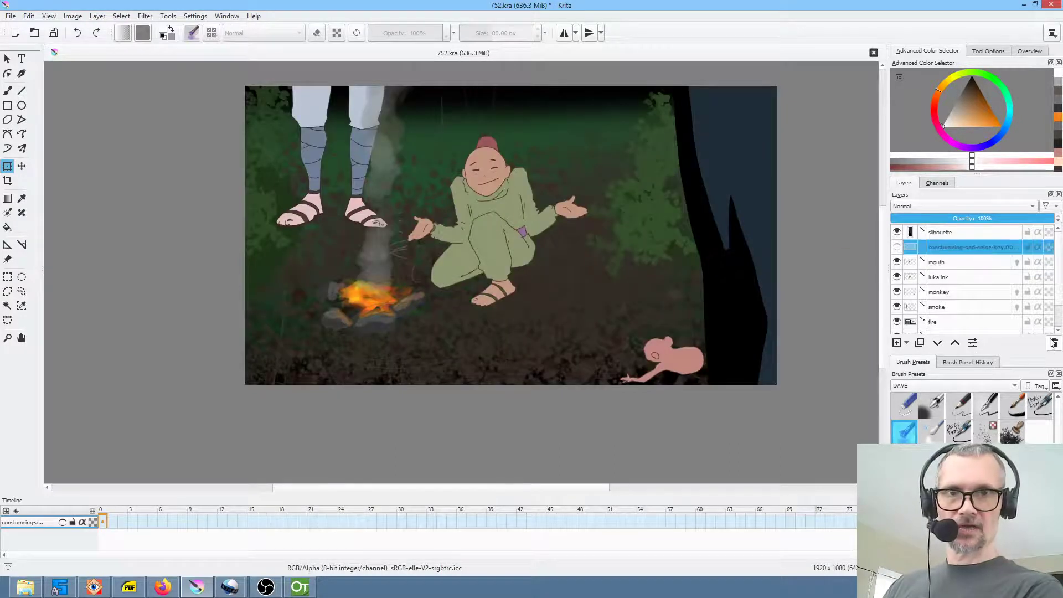
left_click(1054, 343)
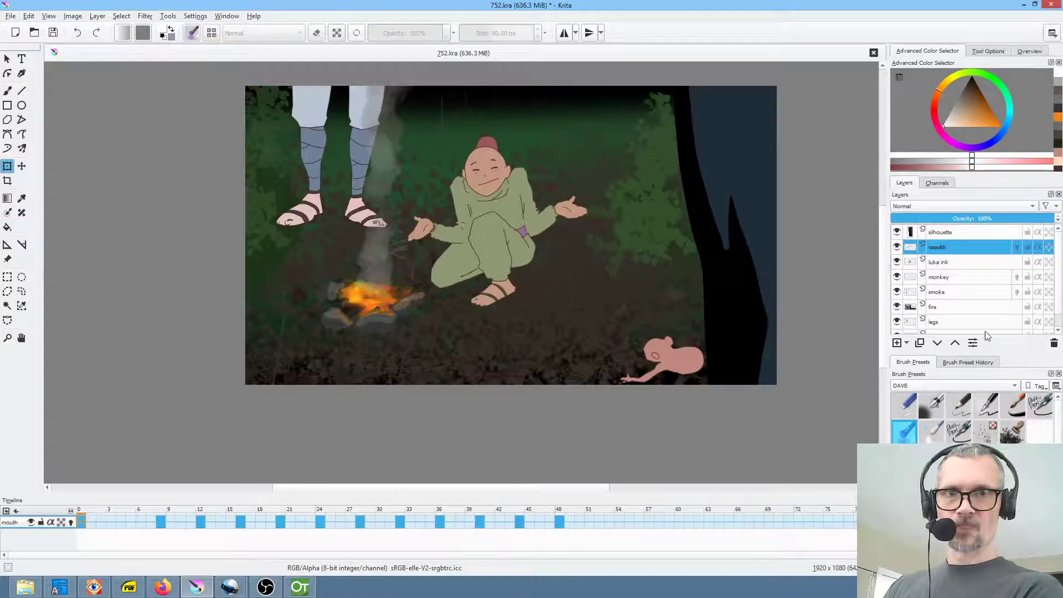
Group the mouth, luka ink and monkey layers.
left_click(947, 263, "shift")
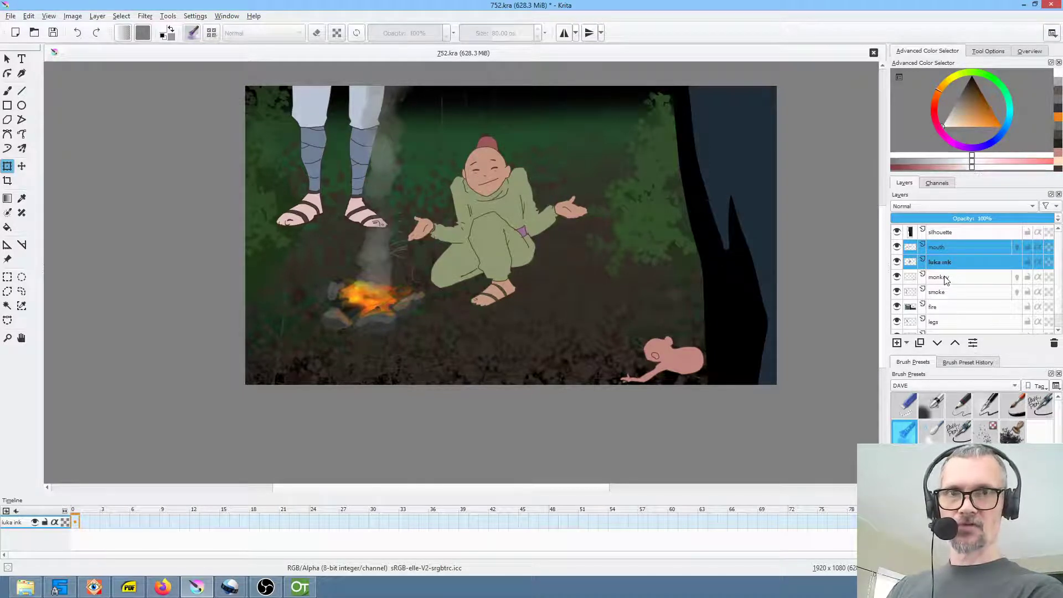
left_click(944, 278, "shift")
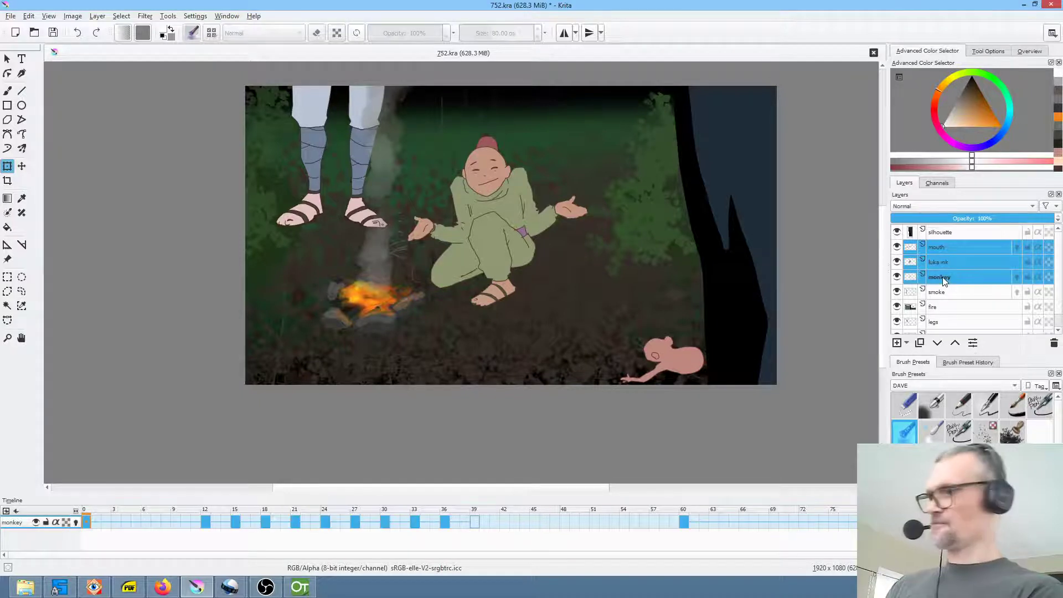
key("ctrl+g")
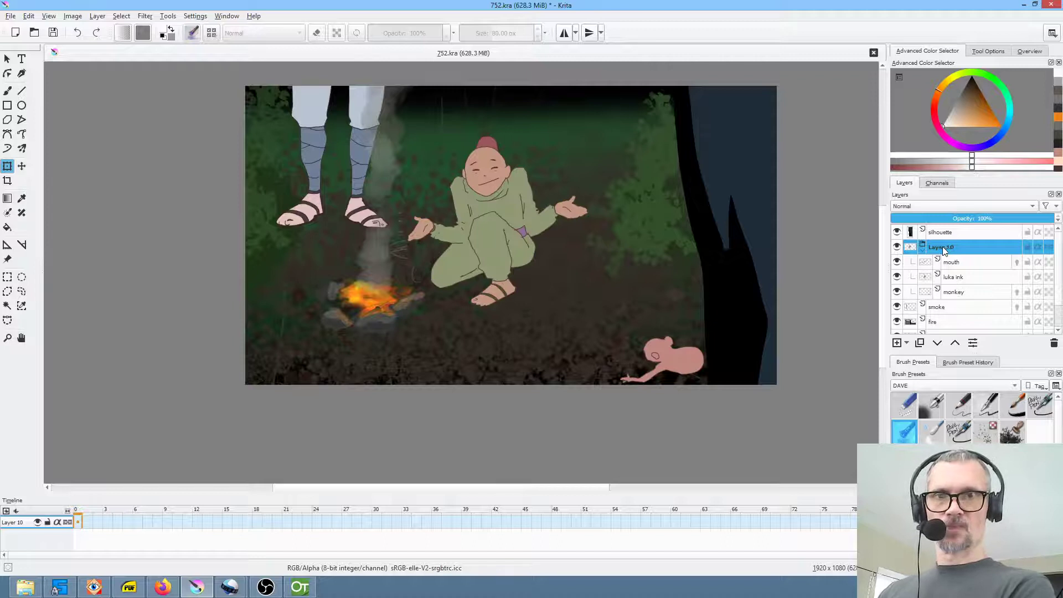
Add a paint layer above mouth inside the group, isolate it, and fill it entirely with white.
left_click(952, 261)
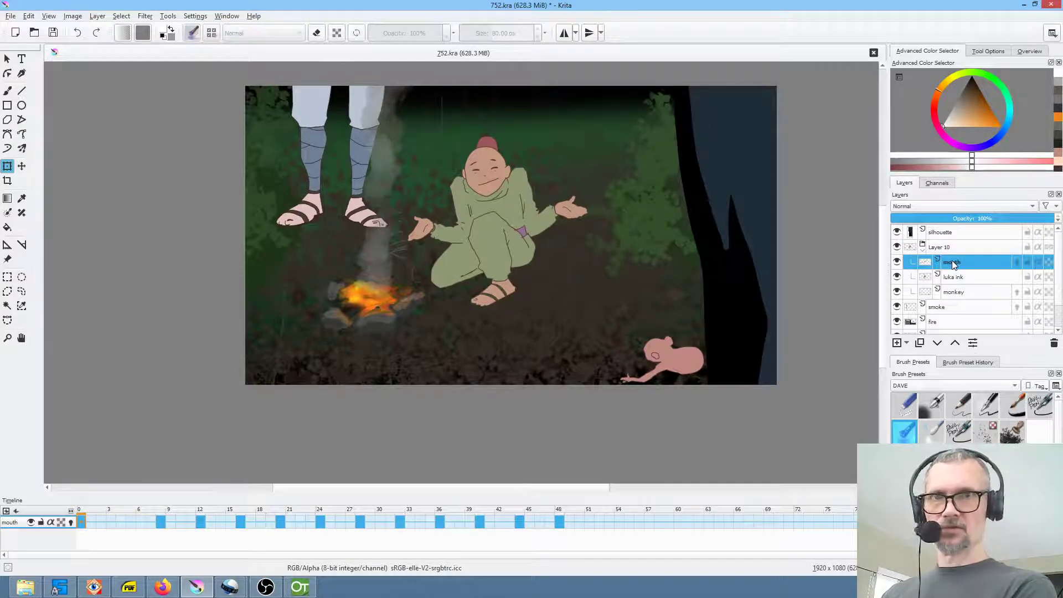
left_click(897, 343)
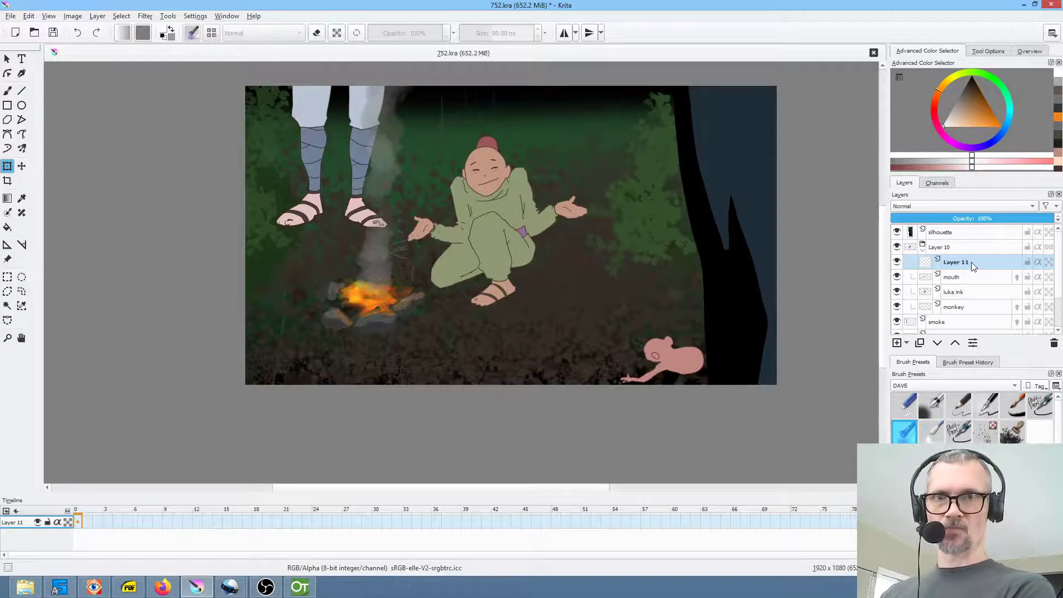
mouse_move(970, 262)
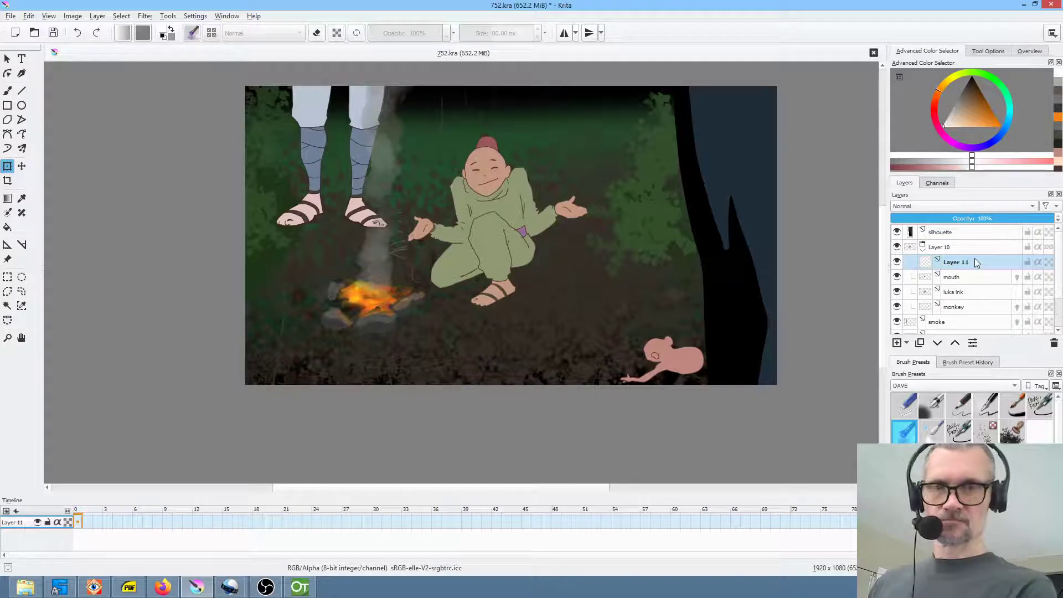
key("i")
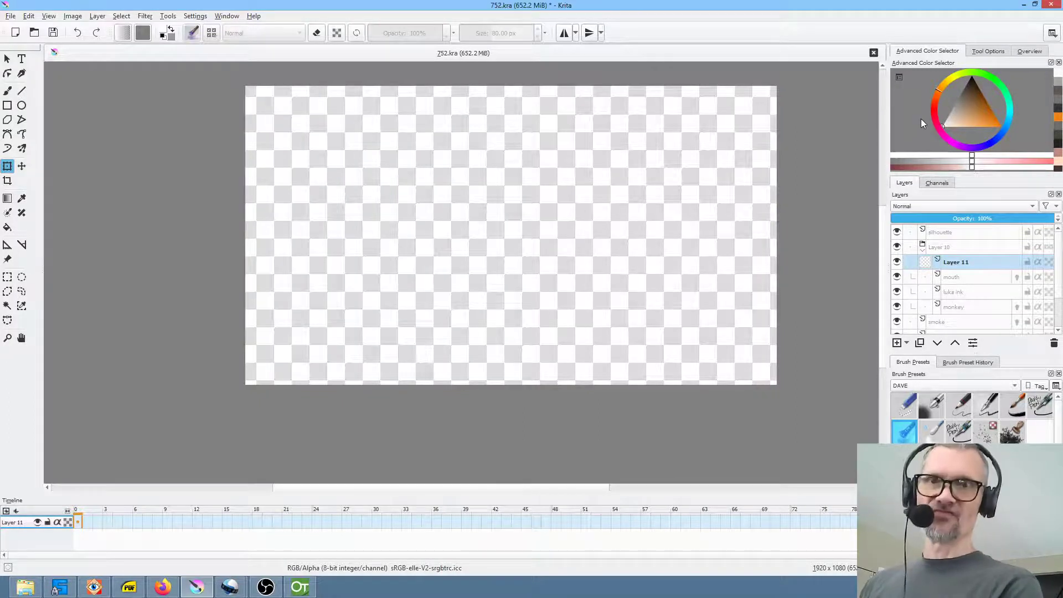
key("f")
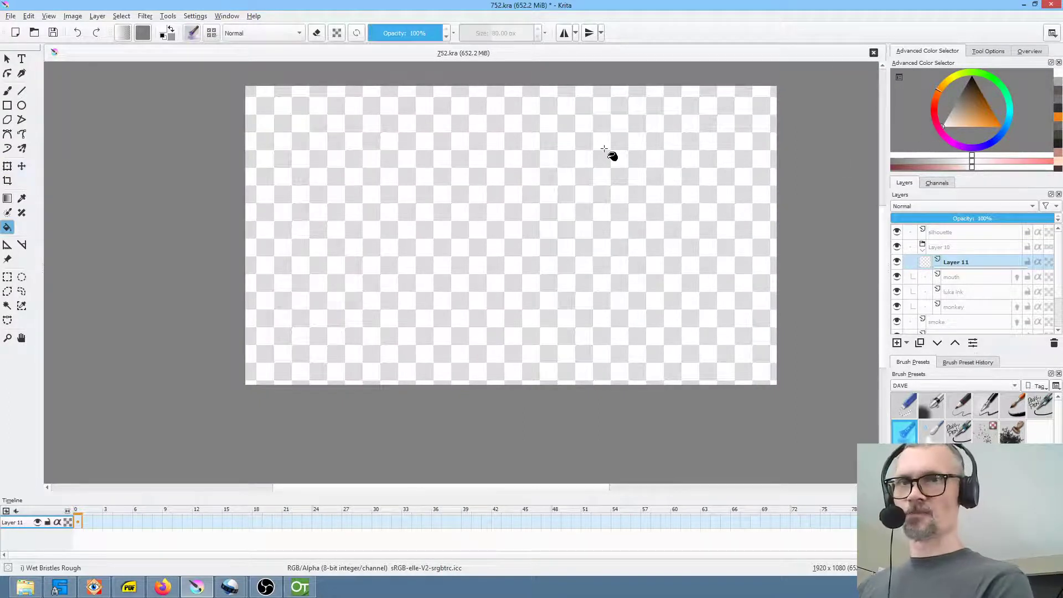
left_click(603, 150)
key("Tab")
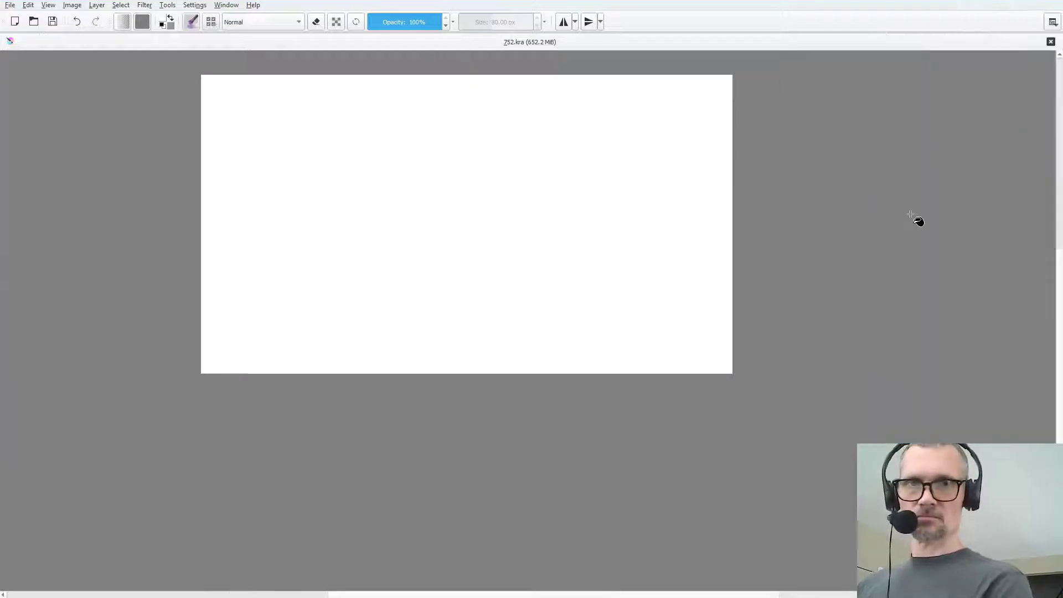
key("Tab")
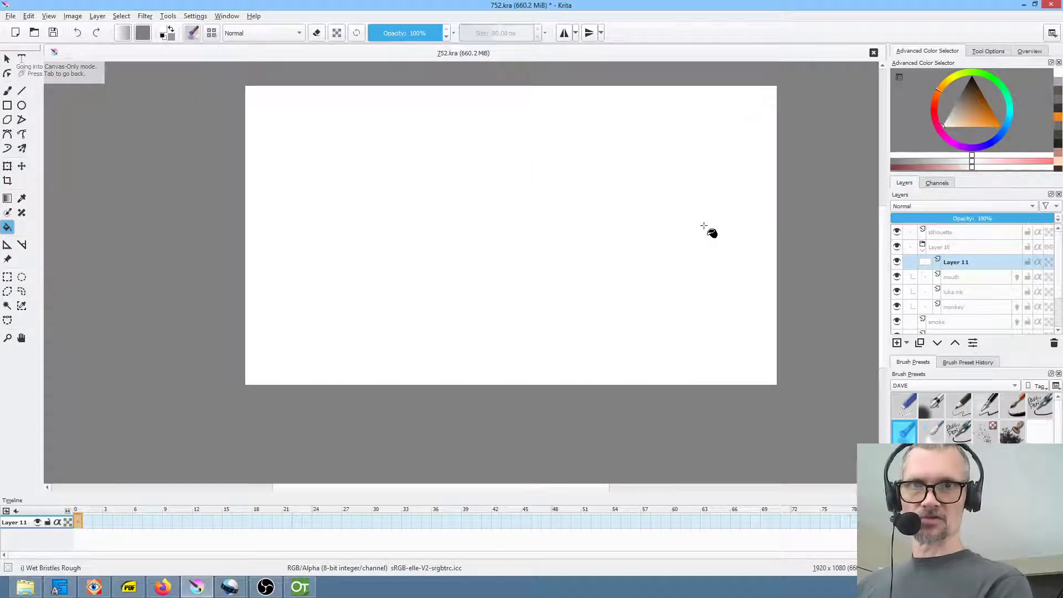
Set the white-filled layer's blending mode to Multiply, check the group in isolation, and leave the group selected with all layers showing.
left_click(952, 208)
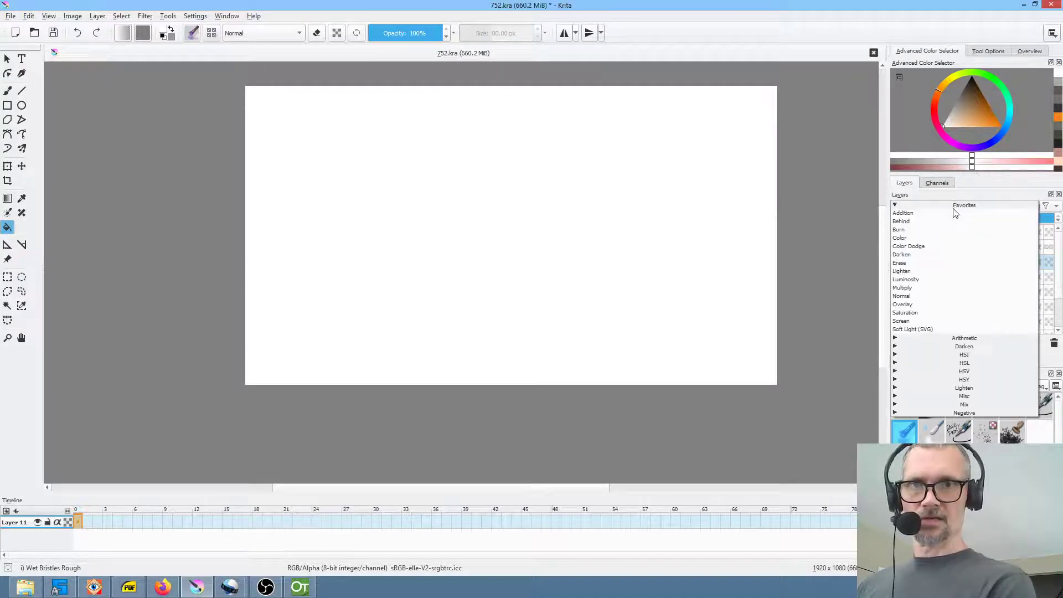
left_click(946, 288)
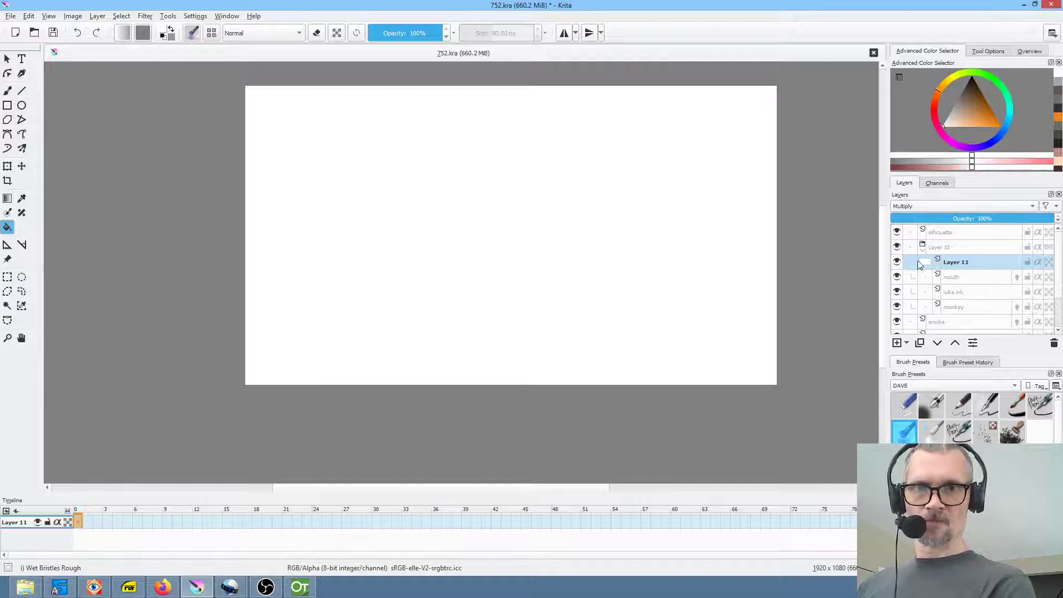
left_click(941, 248)
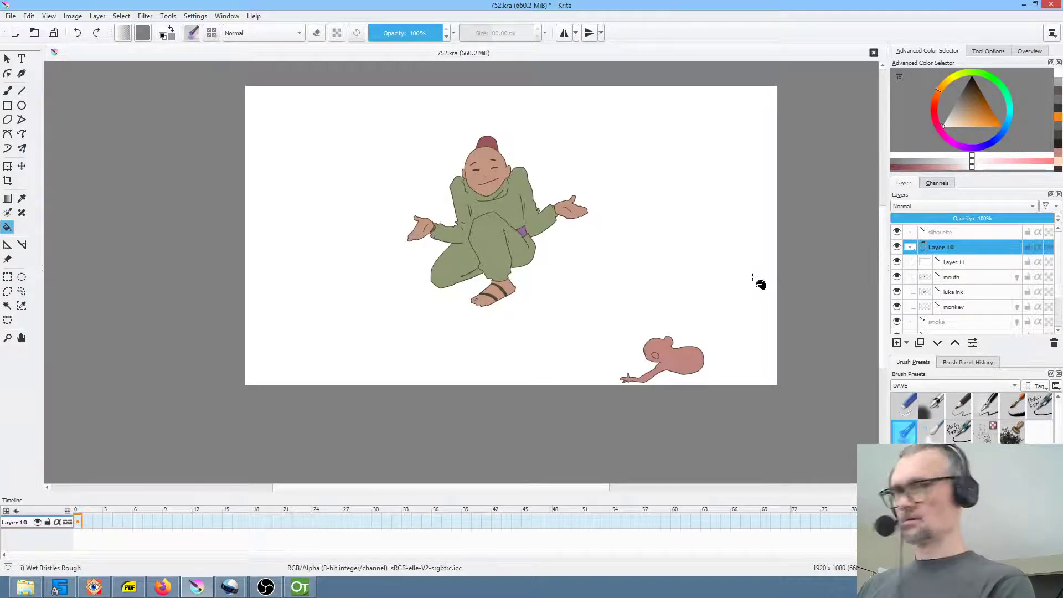
left_click(958, 262)
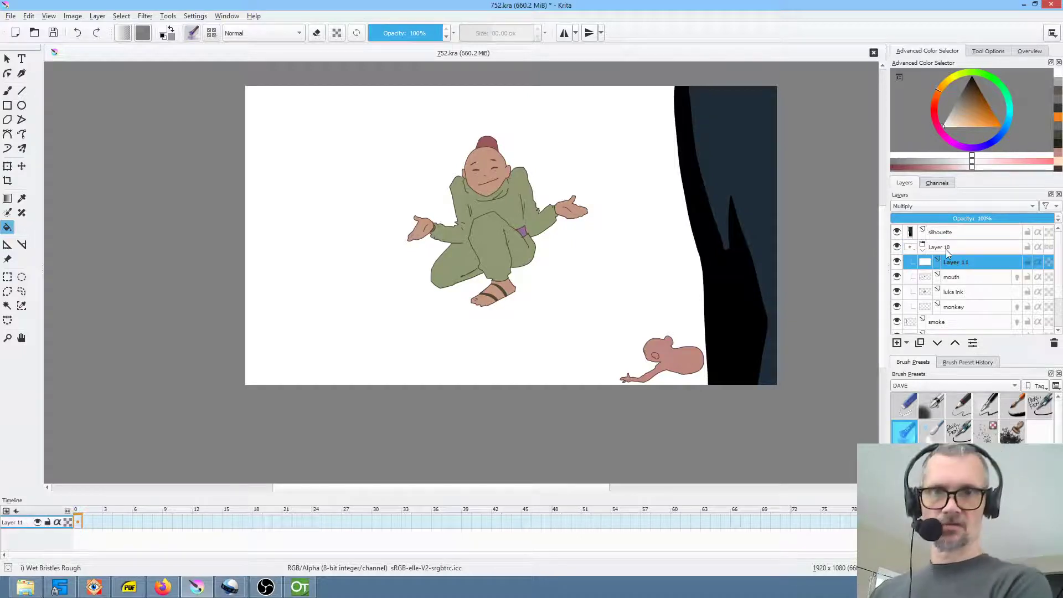
left_click(945, 249)
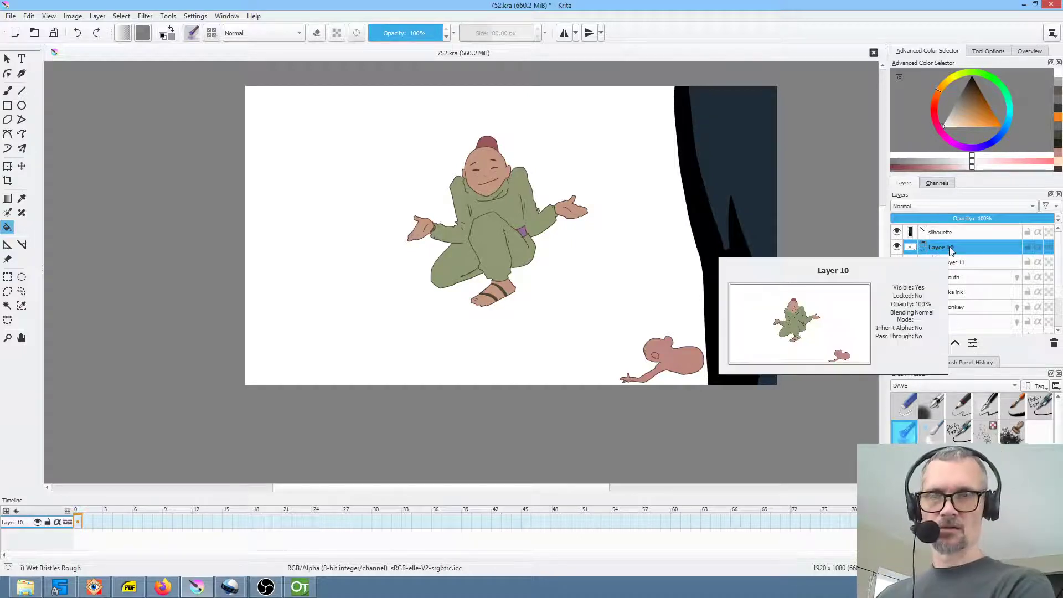
Lower the character group's opacity to 47%, add a transform mask to it, and shift the characters right toward the tree trunk.
left_click_drag(1004, 215, 968, 218)
right_click(959, 246)
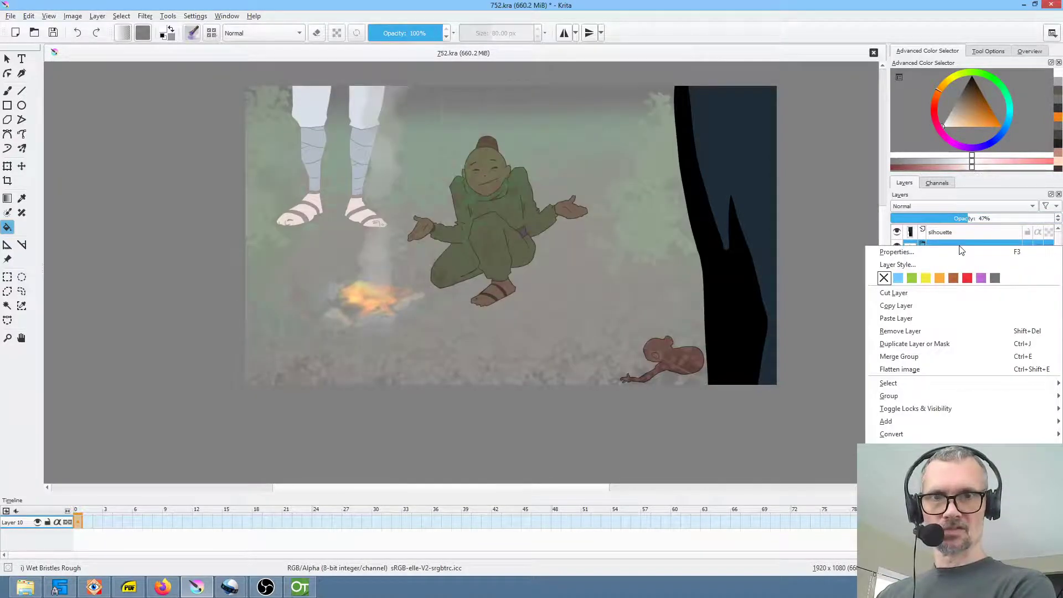
mouse_move(942, 422)
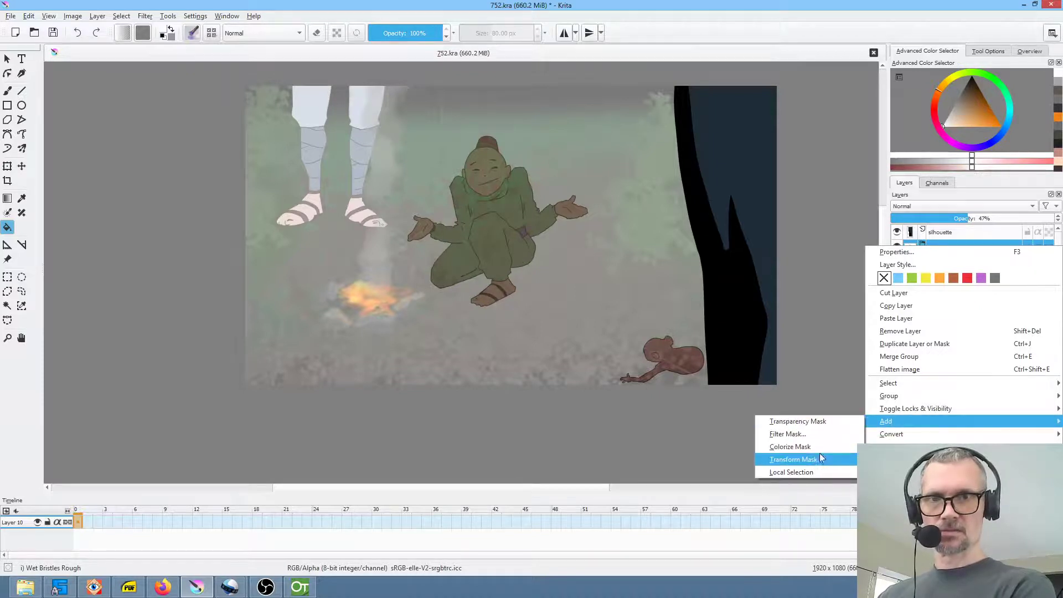
left_click(800, 460)
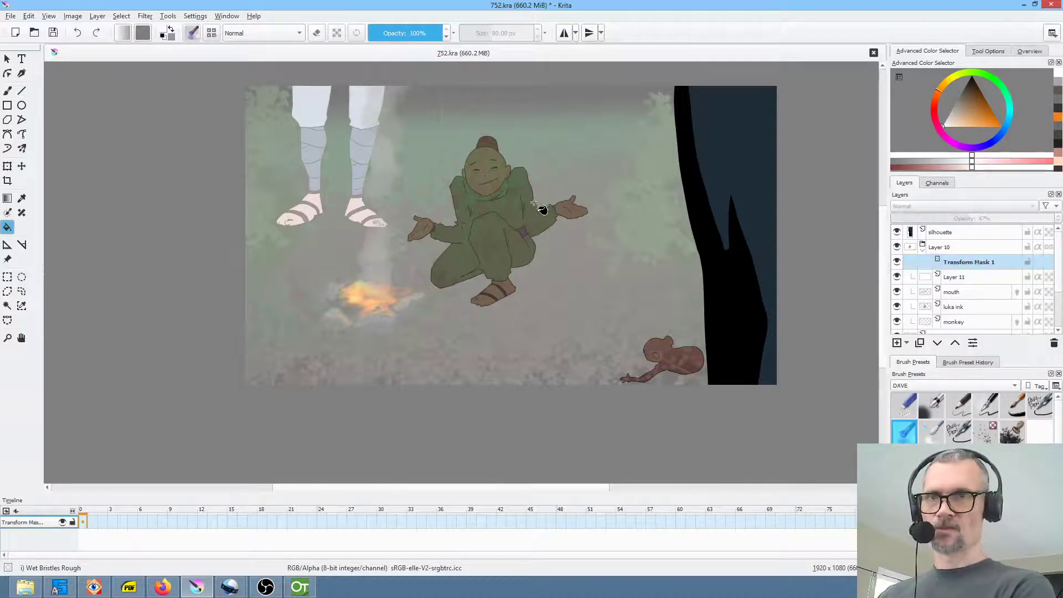
key("ctrl+t")
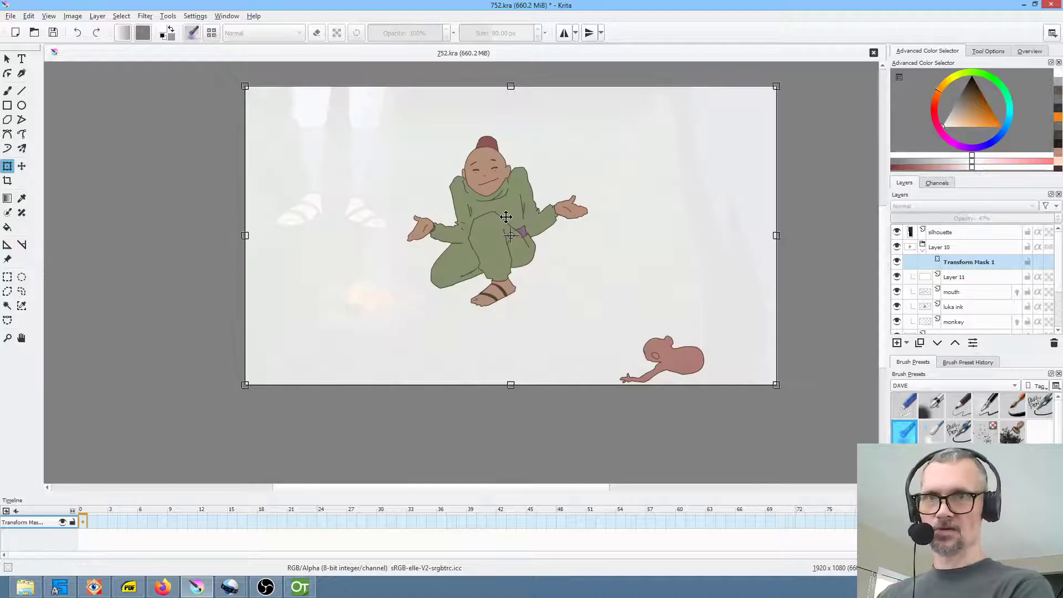
left_click_drag(506, 216, 542, 231)
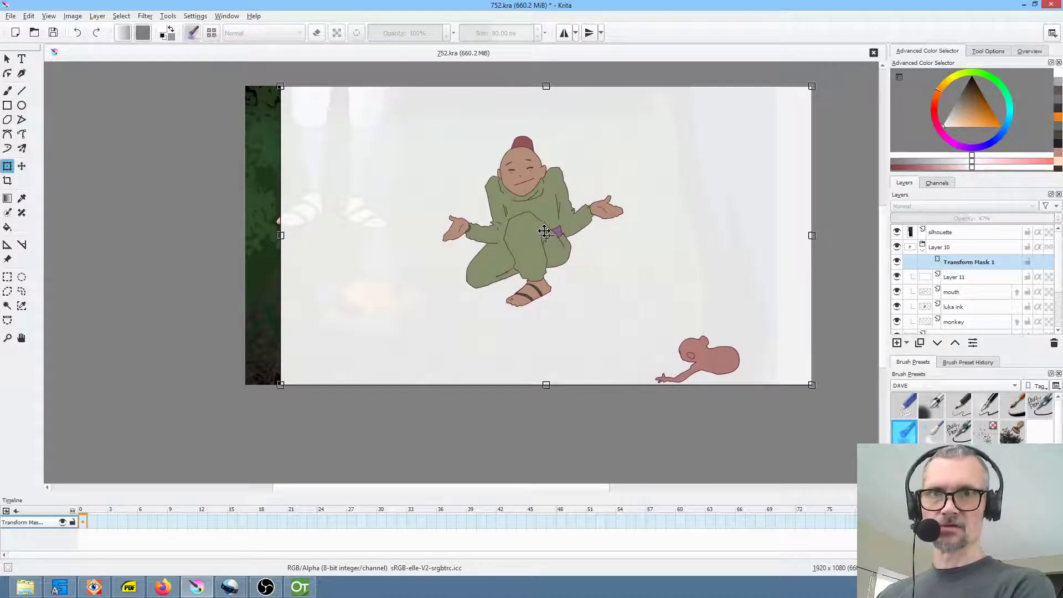
Restore the character group's opacity to 100%.
left_click(952, 248)
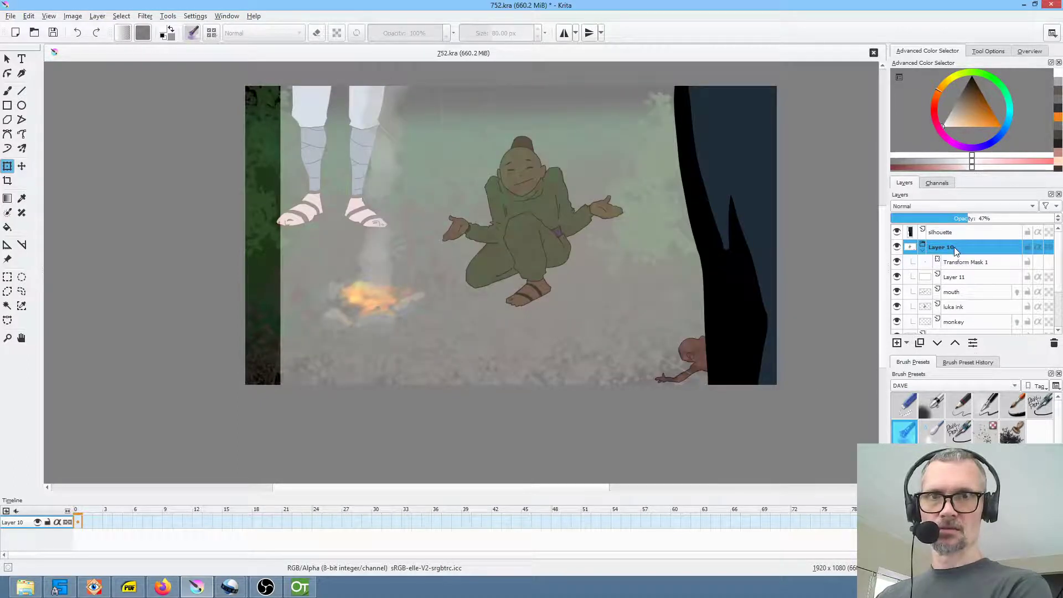
left_click_drag(964, 215, 1053, 218)
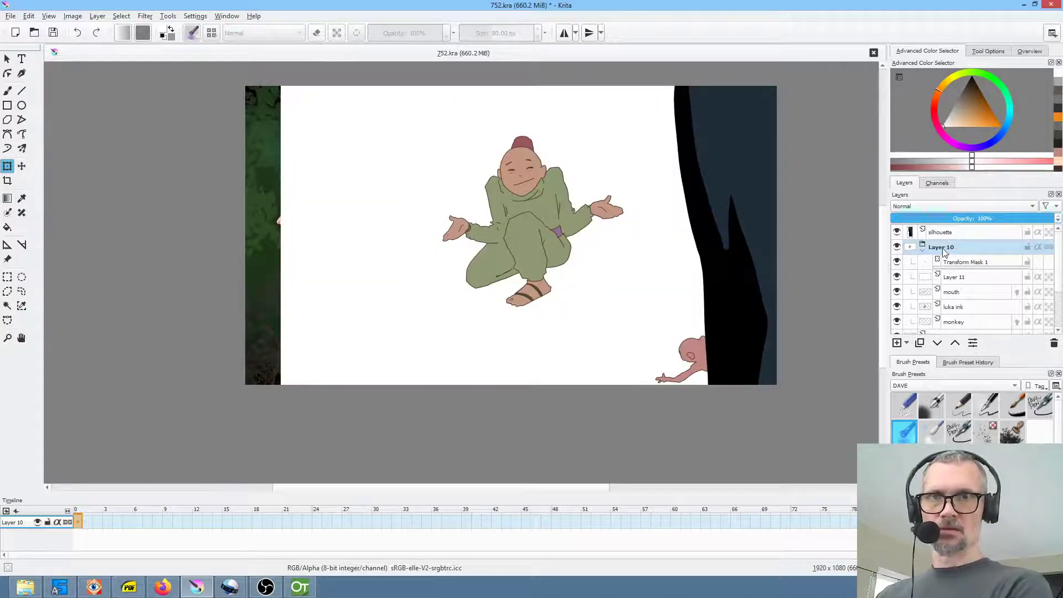
mouse_move(944, 252)
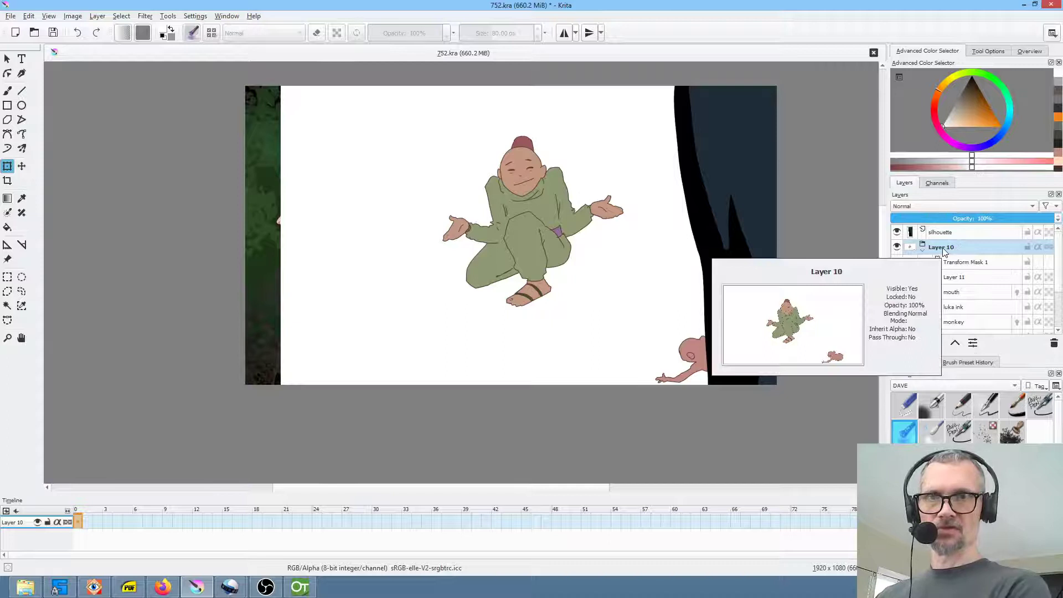
Delete the white-filled Multiply layer from the group and play the animation to review the masked characters.
left_click(957, 279)
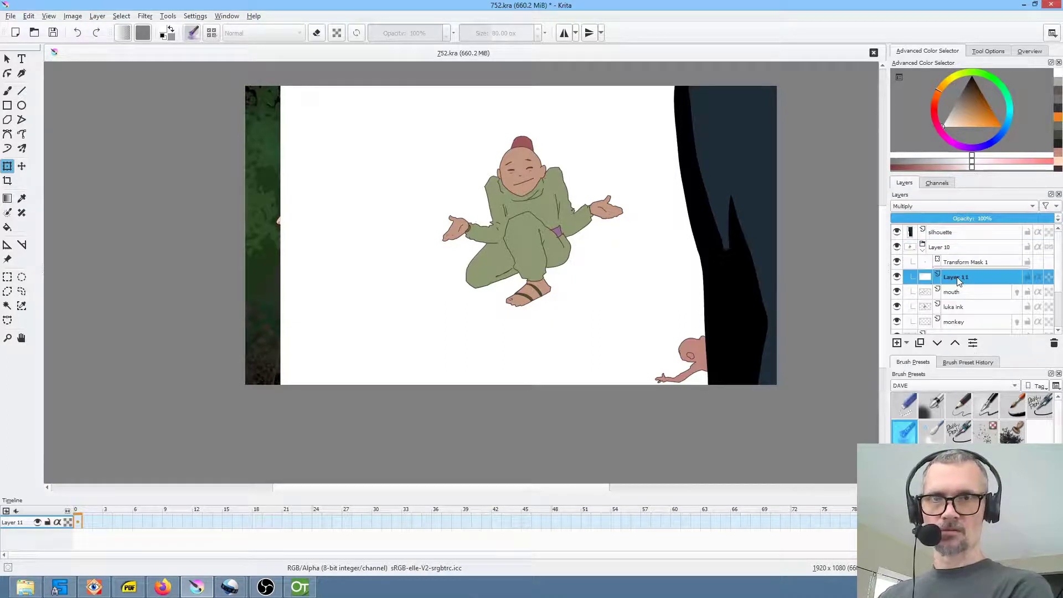
mouse_move(958, 282)
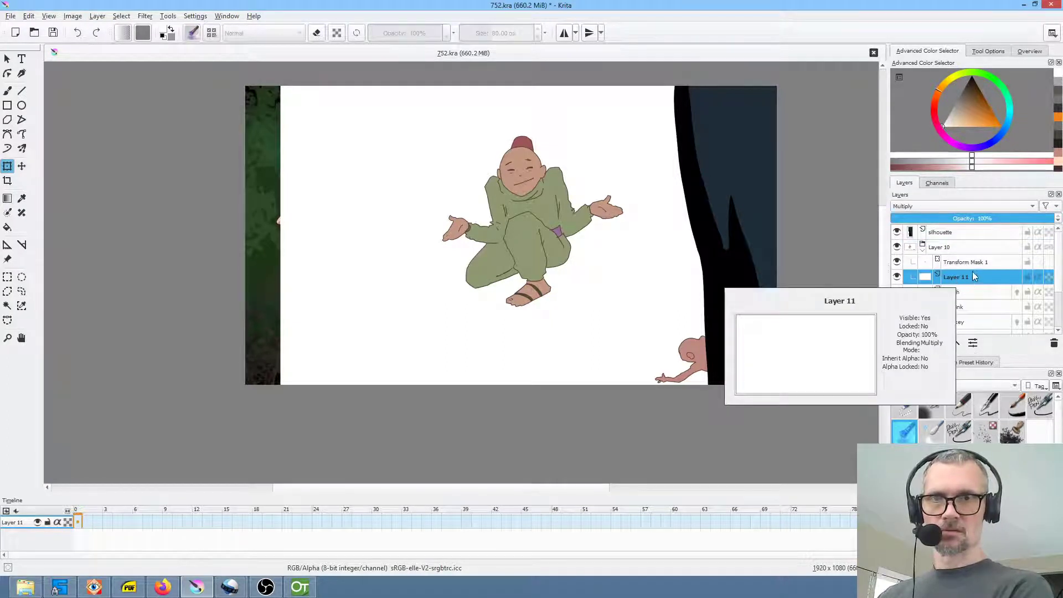
left_click(1055, 343)
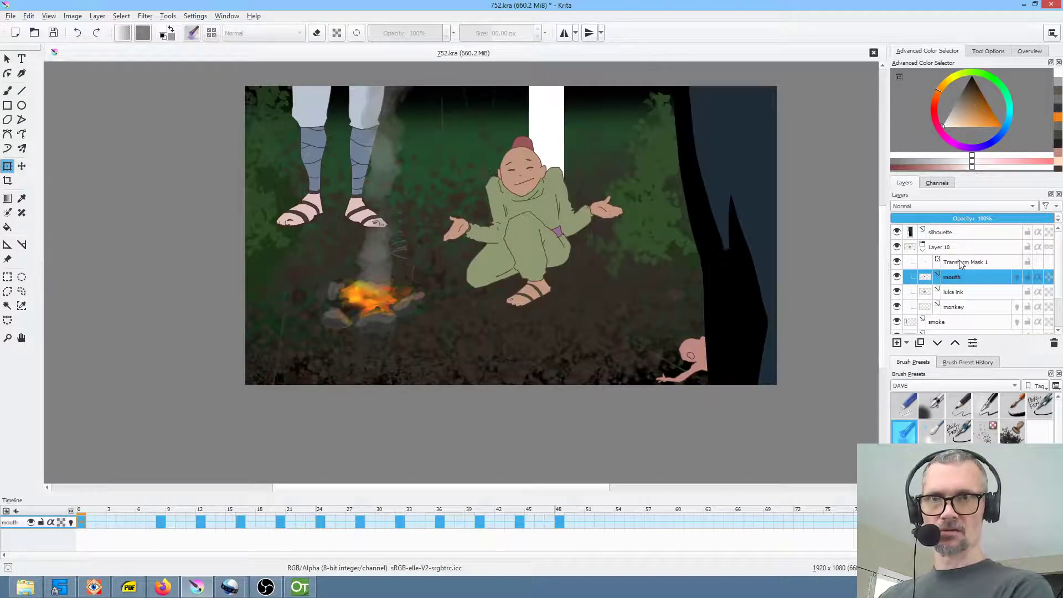
left_click(960, 264)
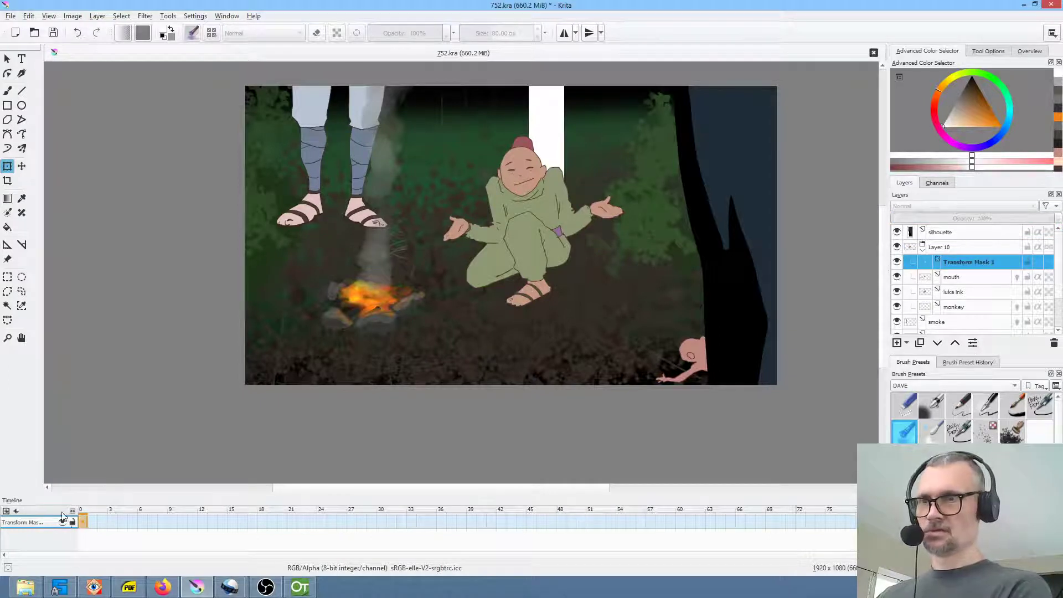
left_click(82, 522)
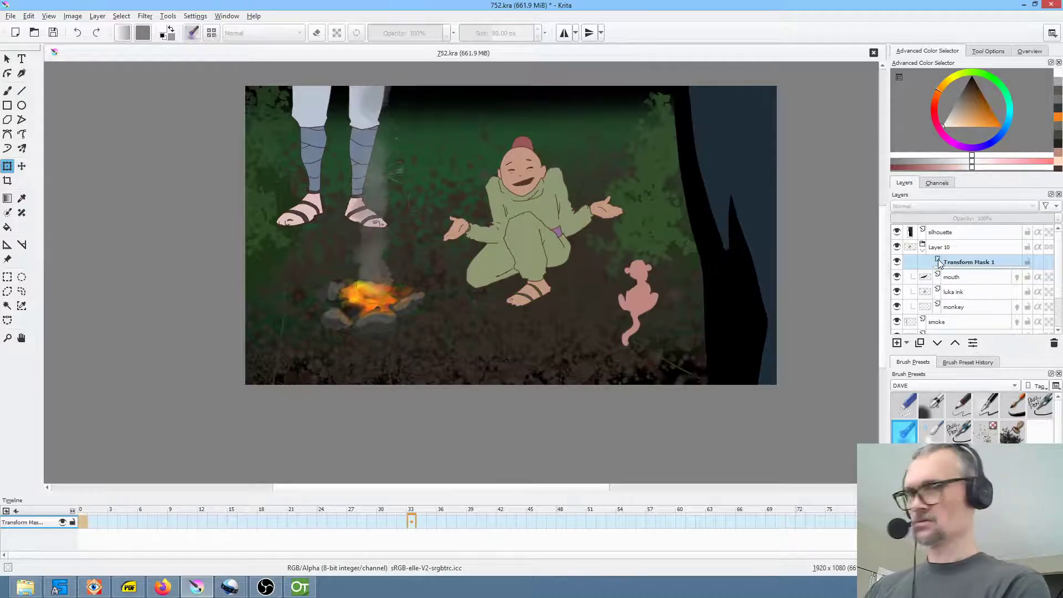
Collapse and duplicate the Layer 10 character group, and merge the copy into a single animated layer with the original group hidden.
left_click(922, 247)
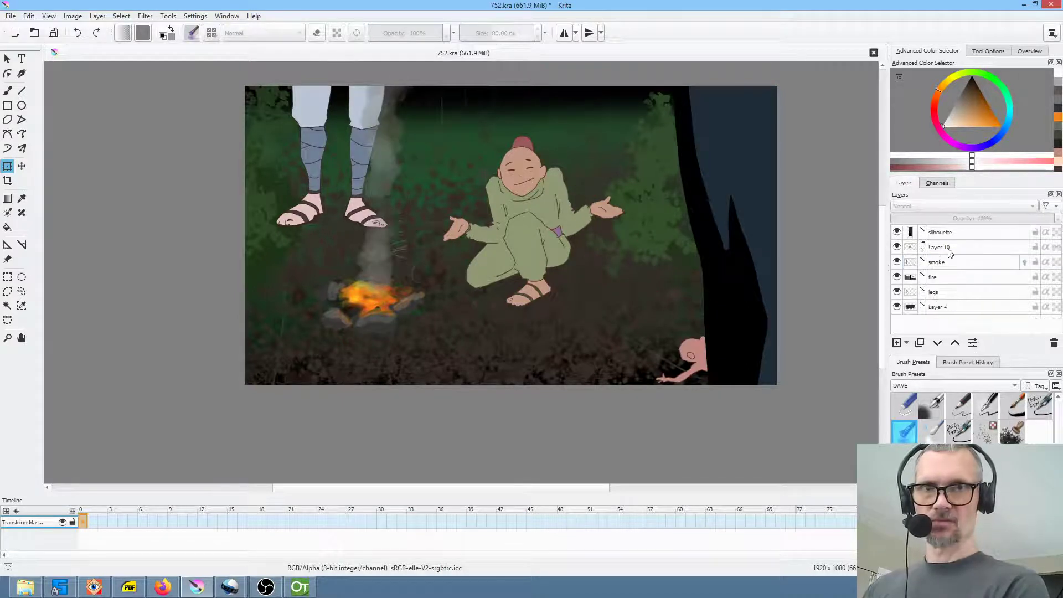
left_click(950, 253)
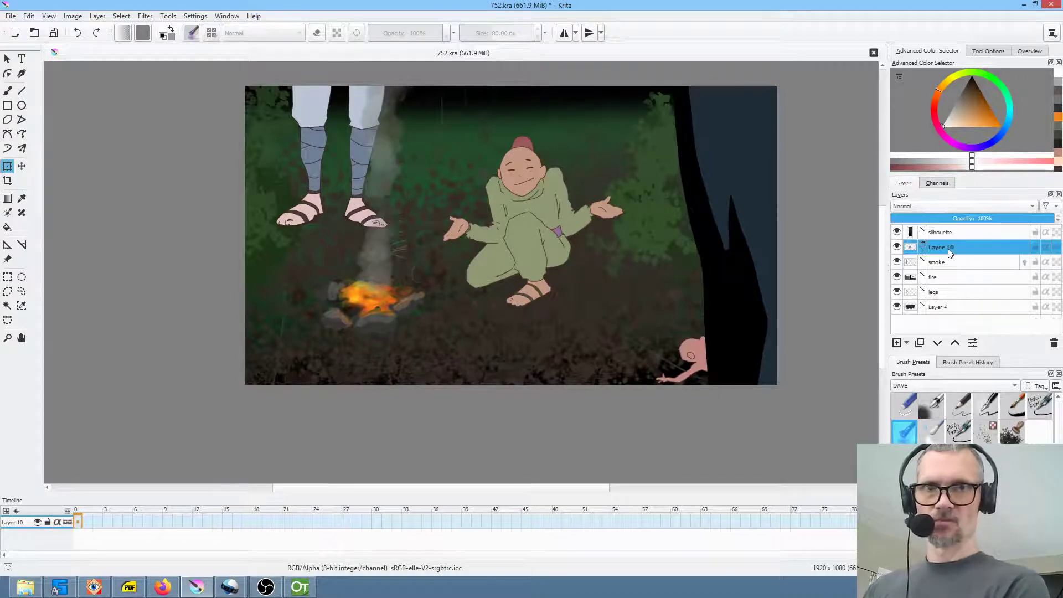
left_click(920, 343)
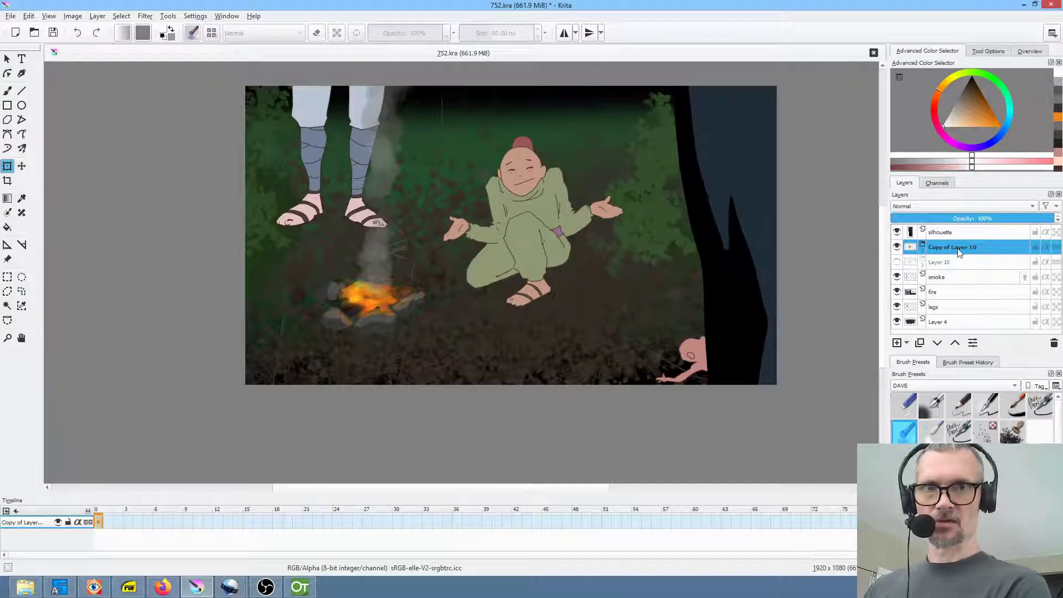
right_click(955, 244)
left_click(936, 355)
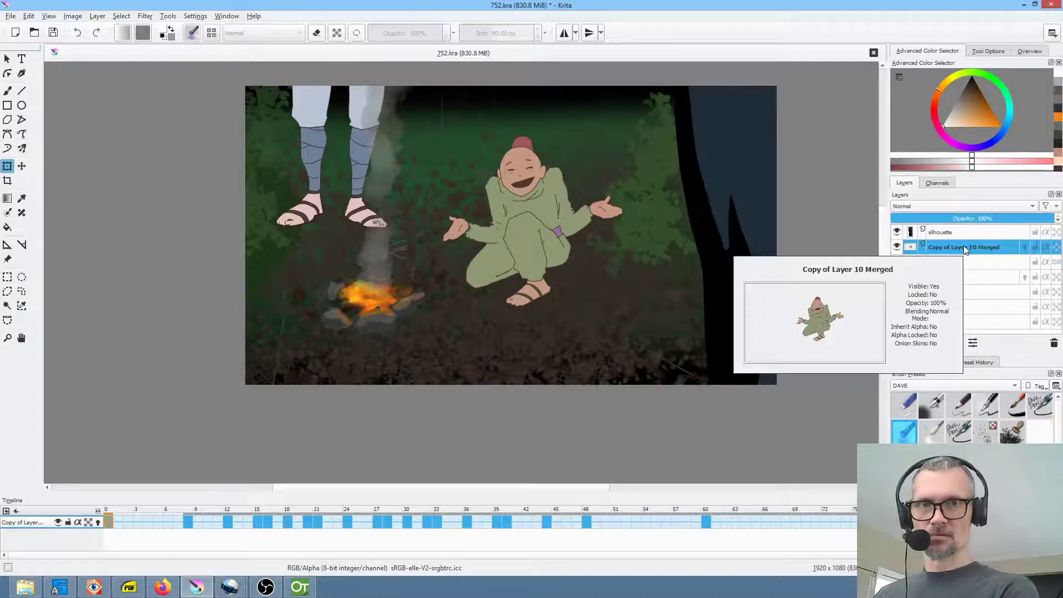
Play the animation from frame 0 and scrub to frame 56 to check the merged character layer's motion.
left_click(107, 522)
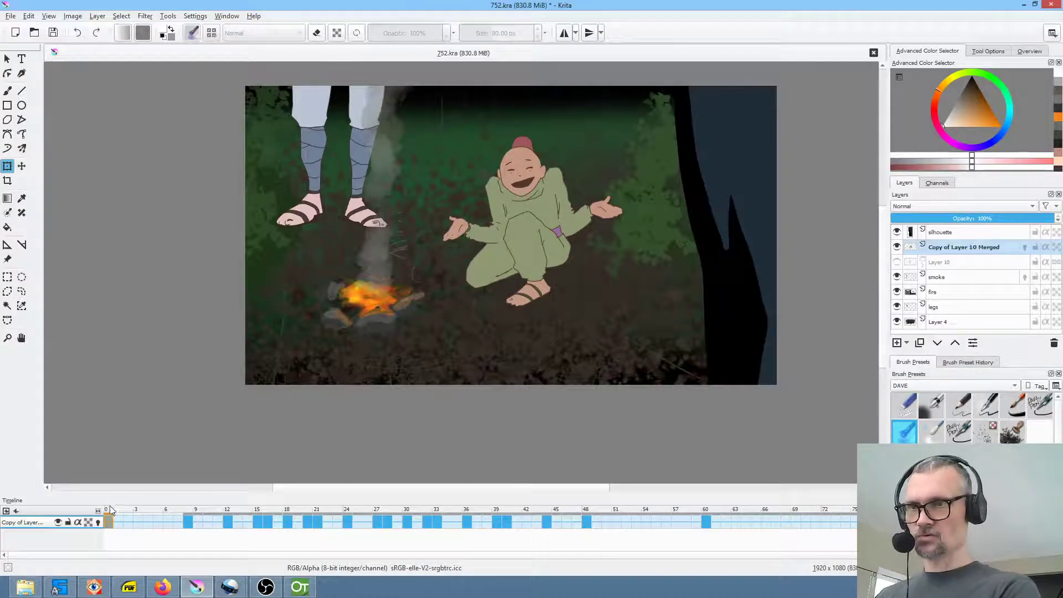
left_click_drag(108, 510, 63, 519)
key("space")
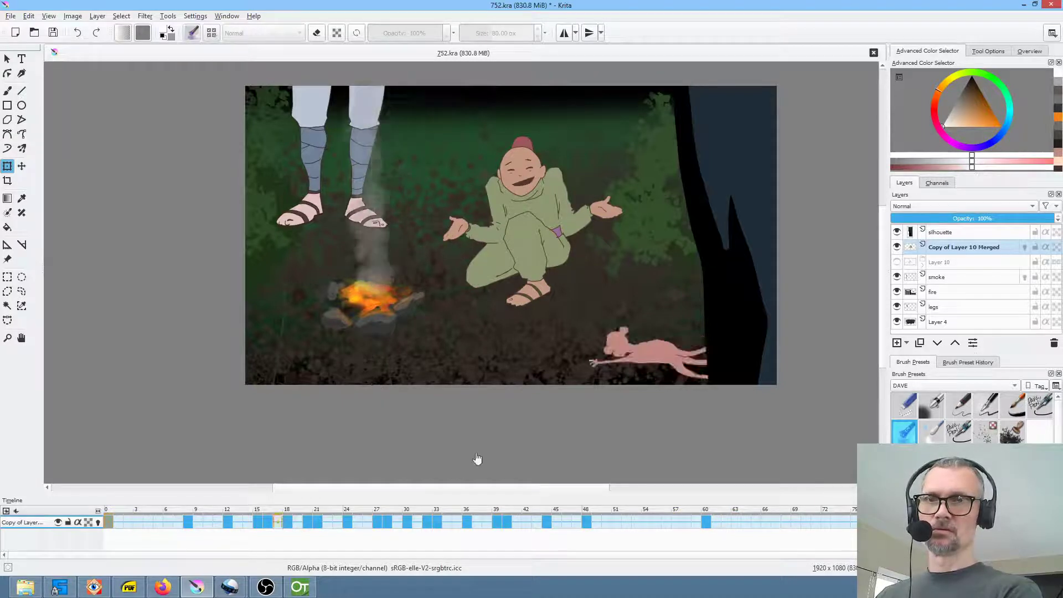
left_click_drag(449, 509, 666, 515)
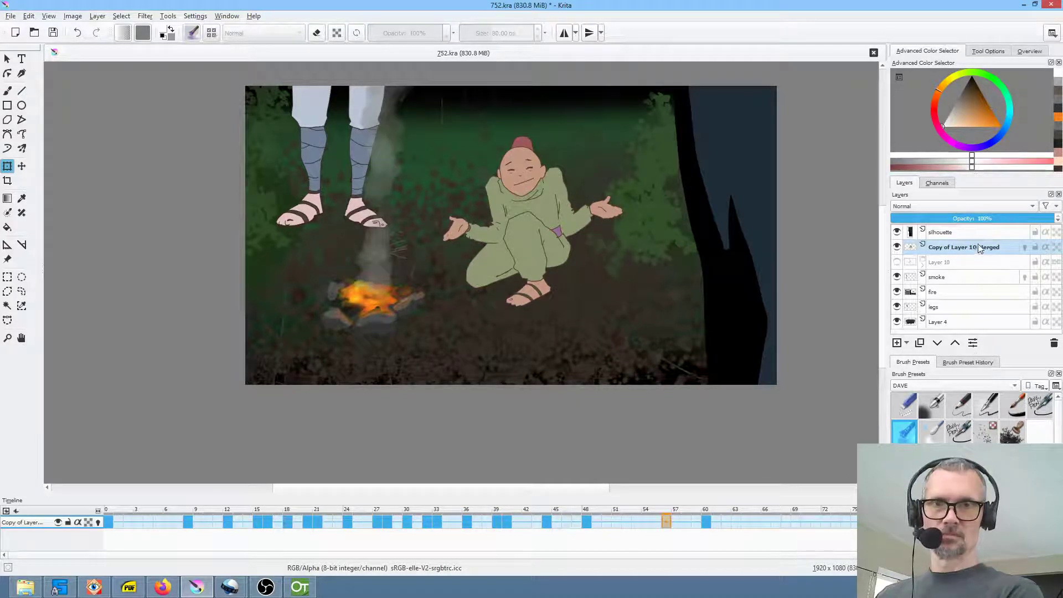
Rename the merged layer "luka & monkey" and delete the hidden Layer 10 group.
double_click(1000, 247)
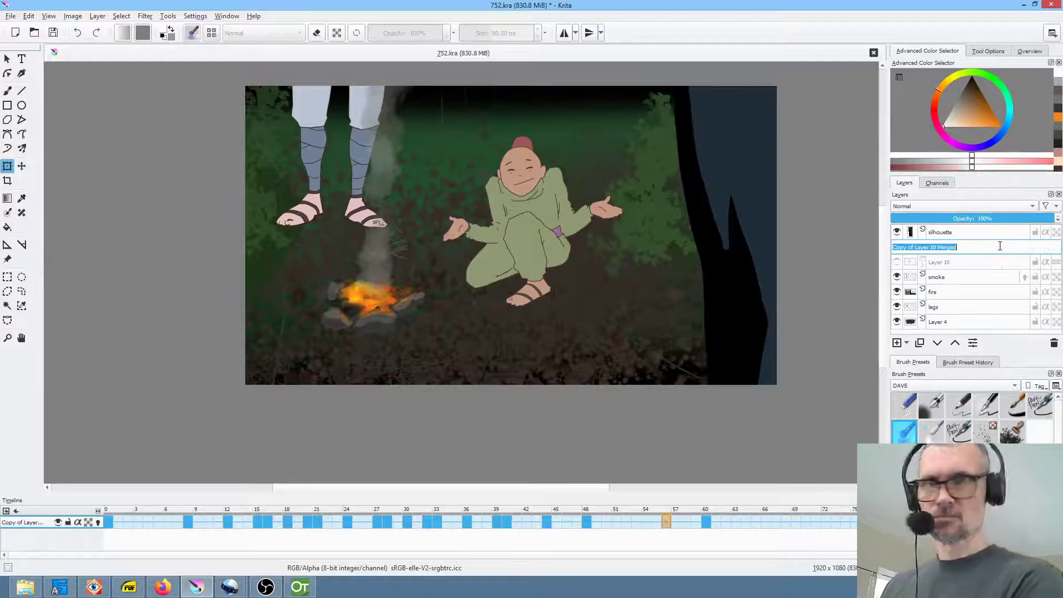
type("ka & monkey")
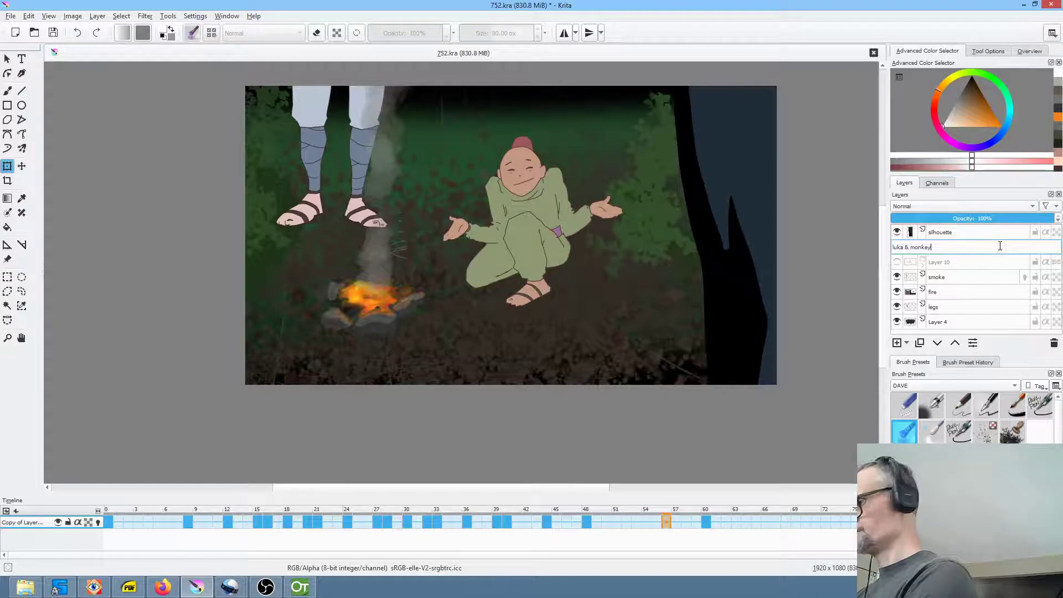
key("Return")
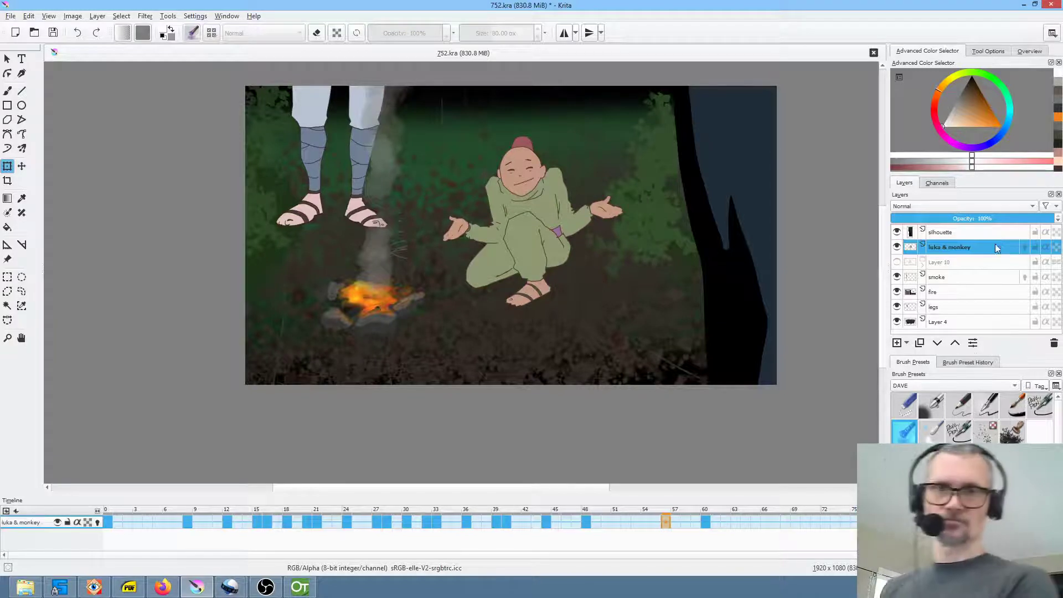
left_click(958, 262)
left_click(1054, 343)
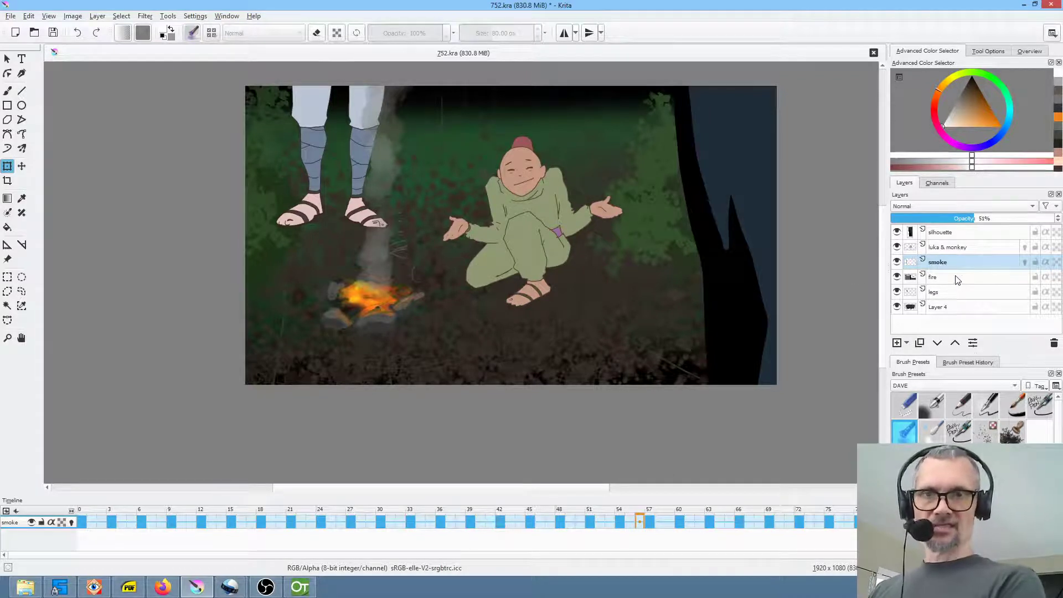
Group the smoke and fire layers.
mouse_move(955, 279)
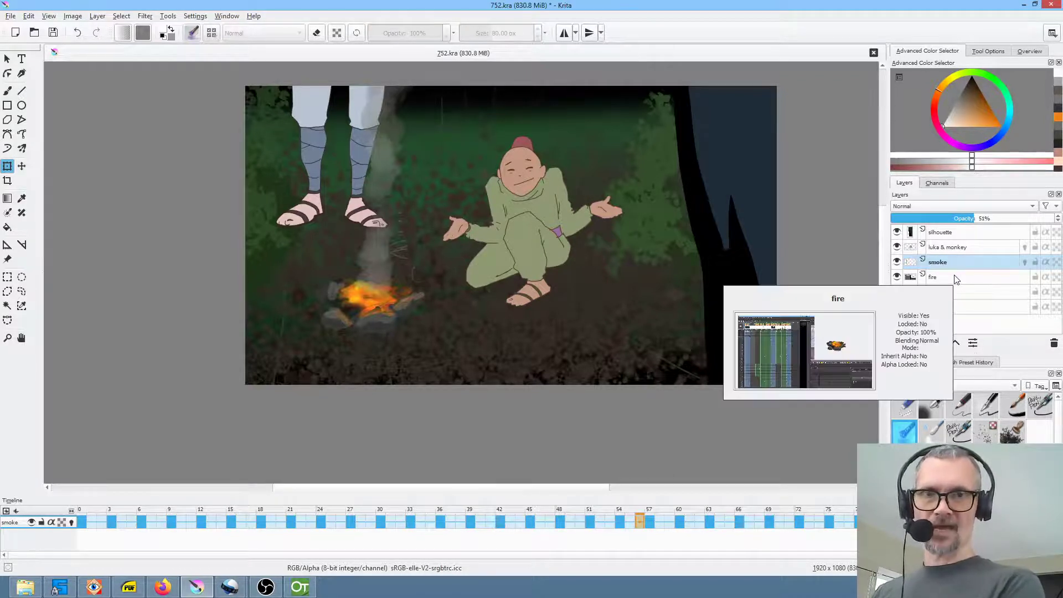
left_click(952, 276)
left_click(954, 260, "shift")
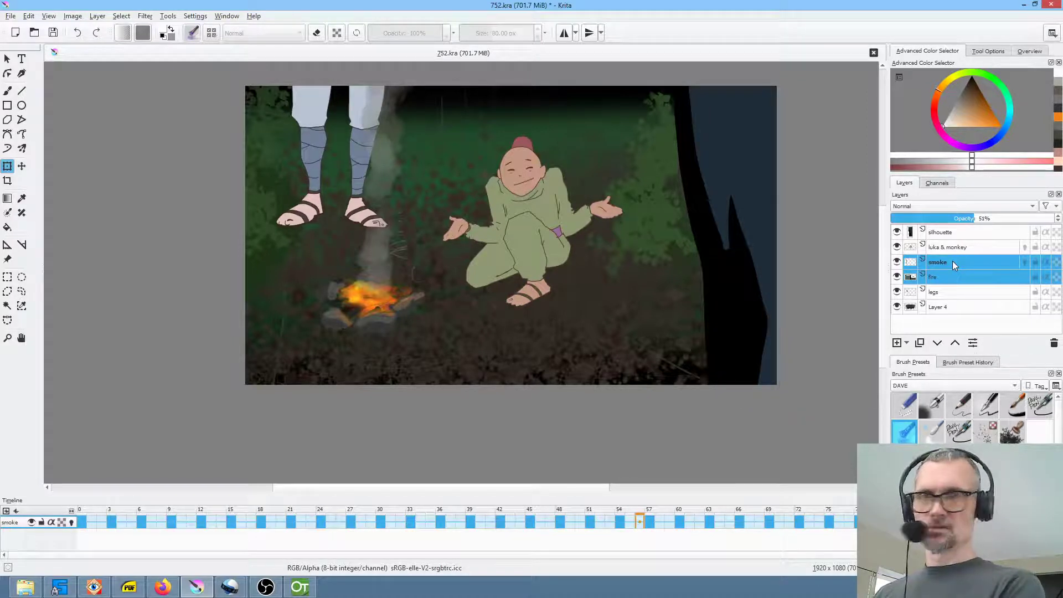
key("ctrl+g")
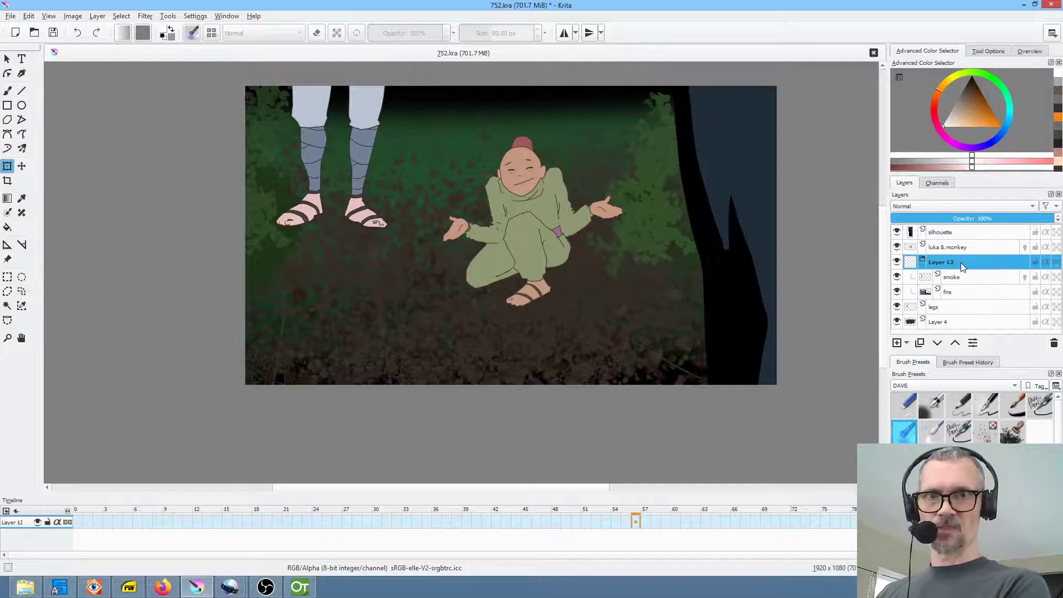
Add a transform mask to the smoke and fire group and move the campfire right and slightly down, closer to the crouching character.
right_click(961, 263)
mouse_move(960, 441)
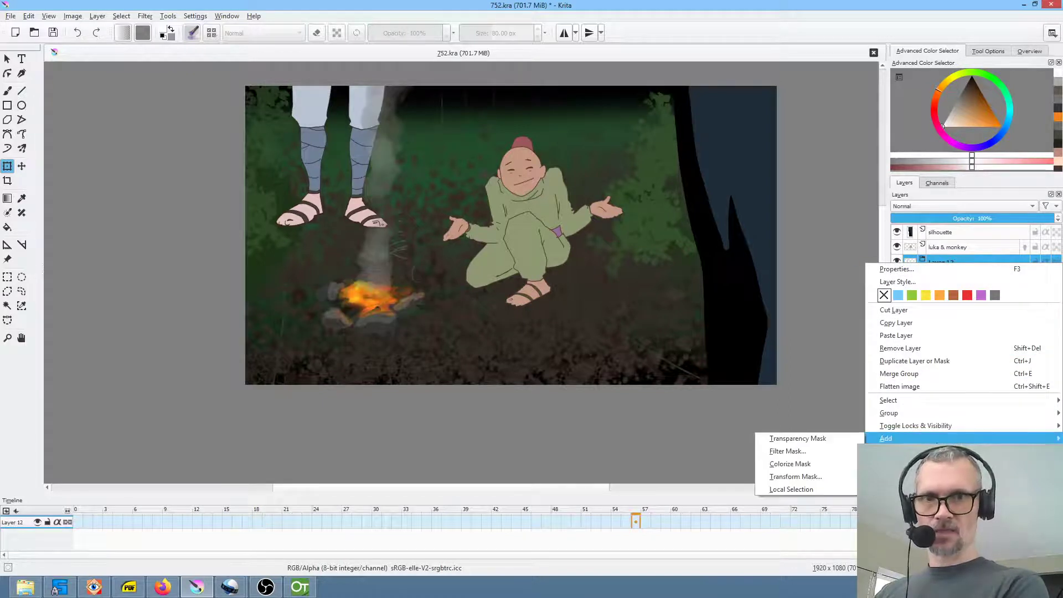
left_click(805, 477)
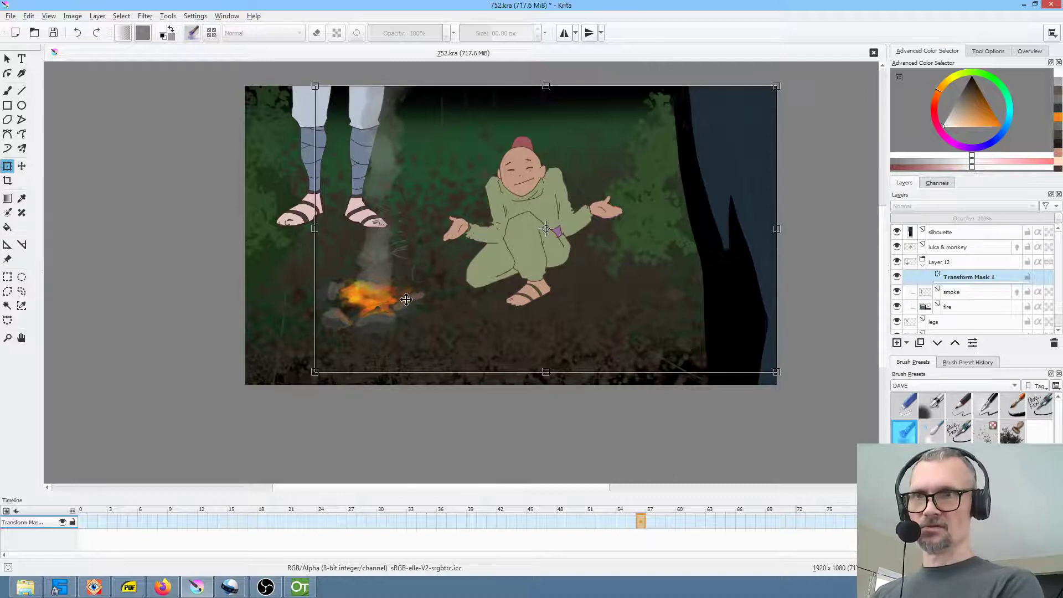
left_click_drag(395, 299, 443, 309)
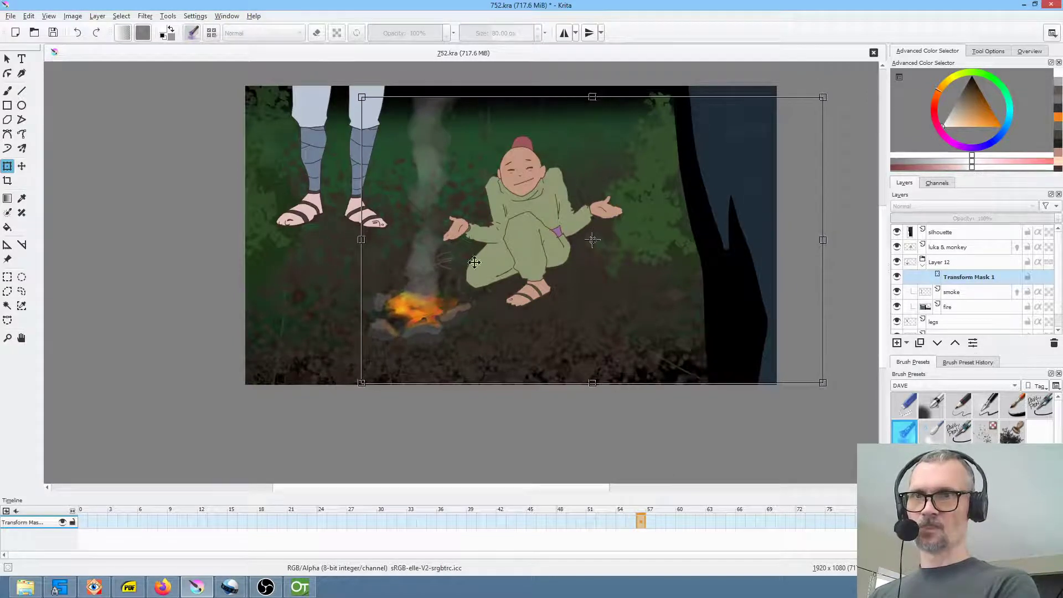
Stretch the smoke and fire group's transform upward past the canvas's upper edge, nudge the campfire slightly down, and merge the group.
left_click_drag(593, 94, 592, 69)
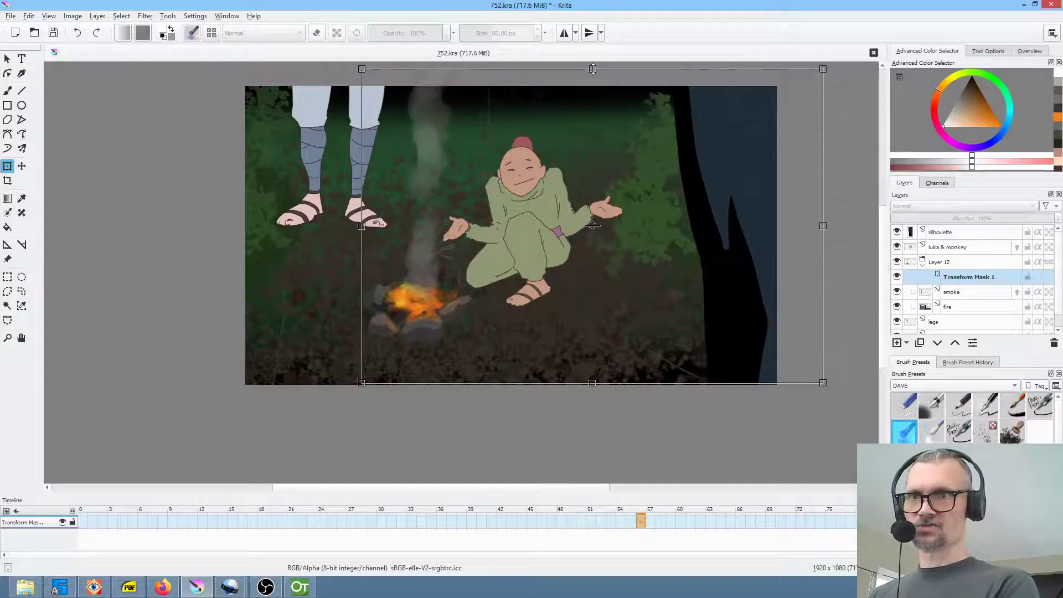
left_click_drag(454, 246, 453, 252)
left_click(960, 265)
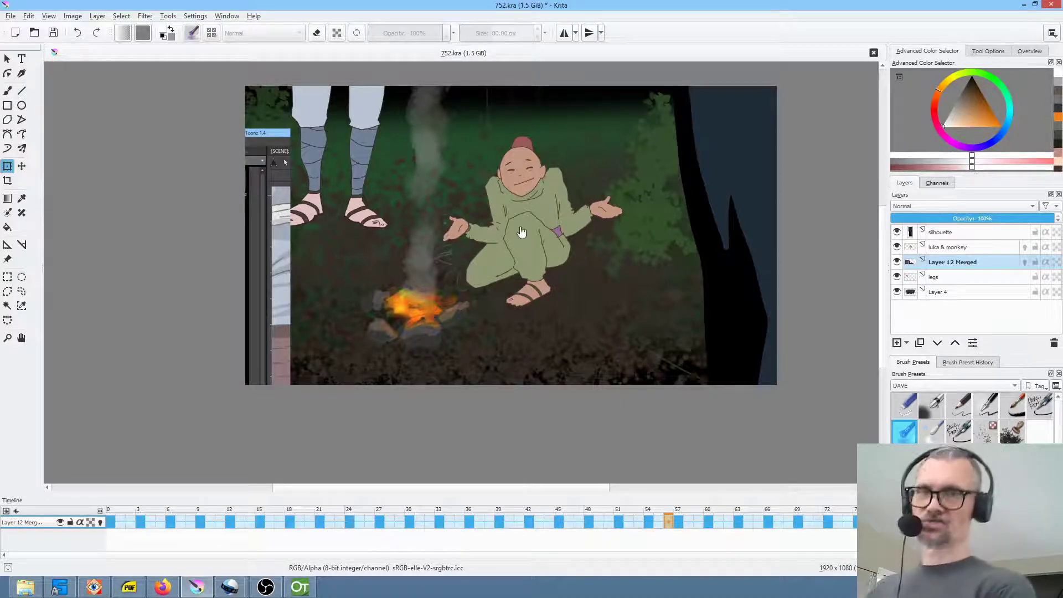
Check the merged campfire layer at frames 0 and 3 by toggling its visibility, and play the animation.
left_click(934, 262)
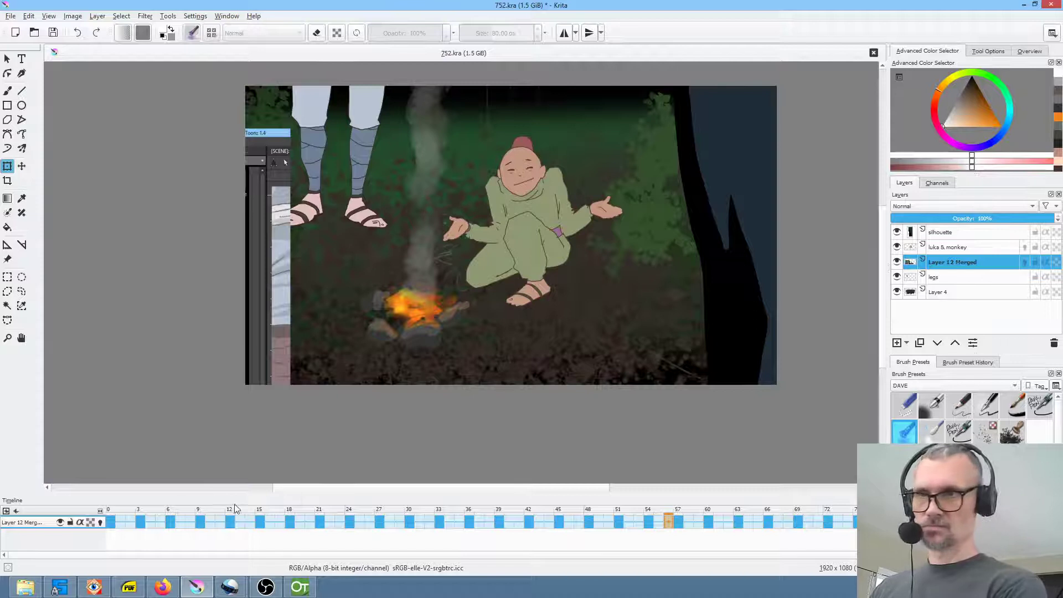
left_click(112, 521)
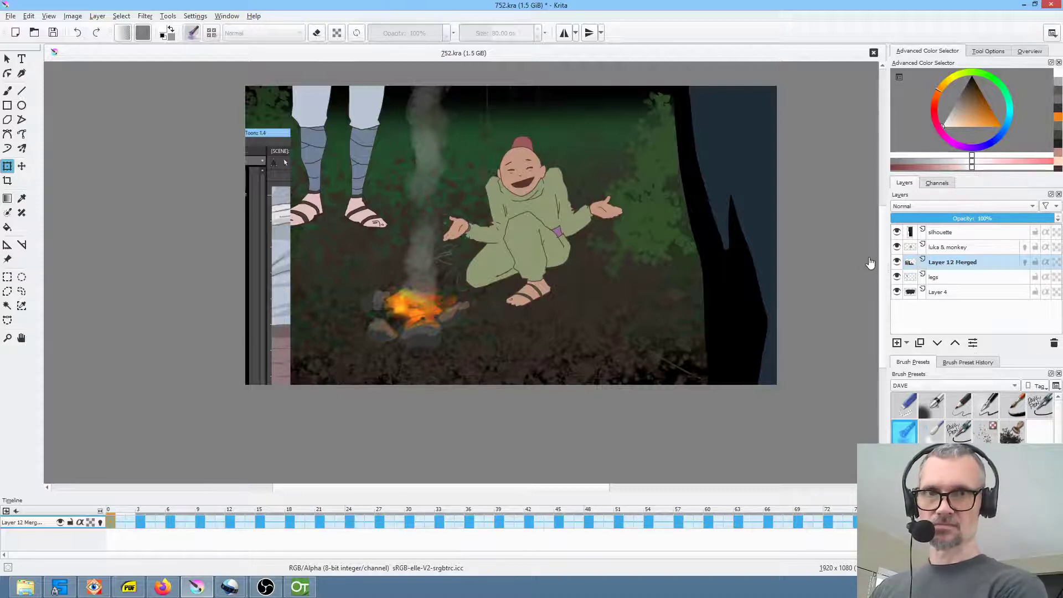
left_click(897, 261)
left_click(897, 262)
left_click(897, 262)
left_click(897, 262)
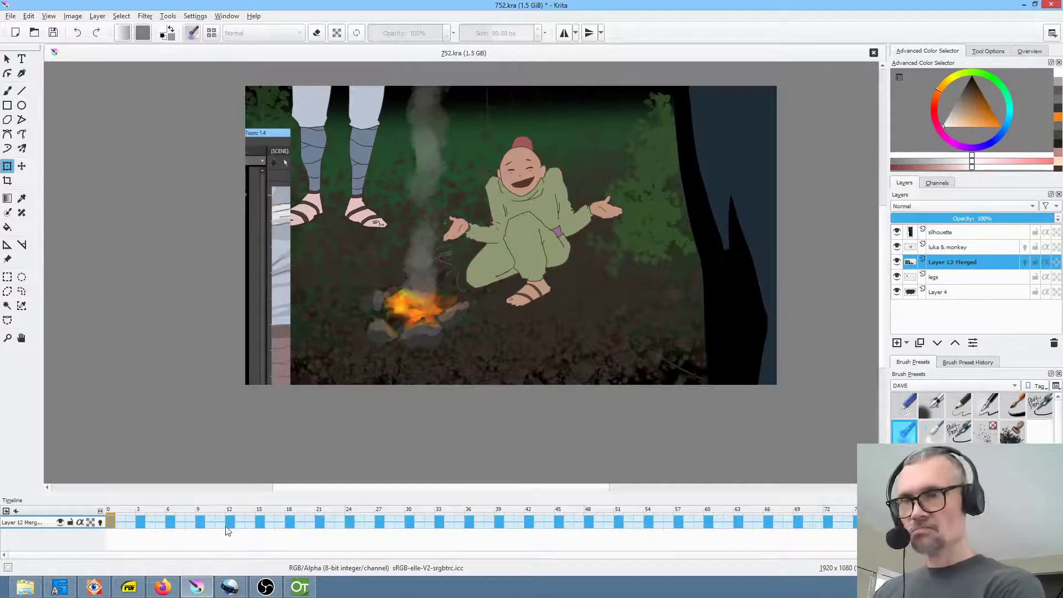
left_click(139, 522)
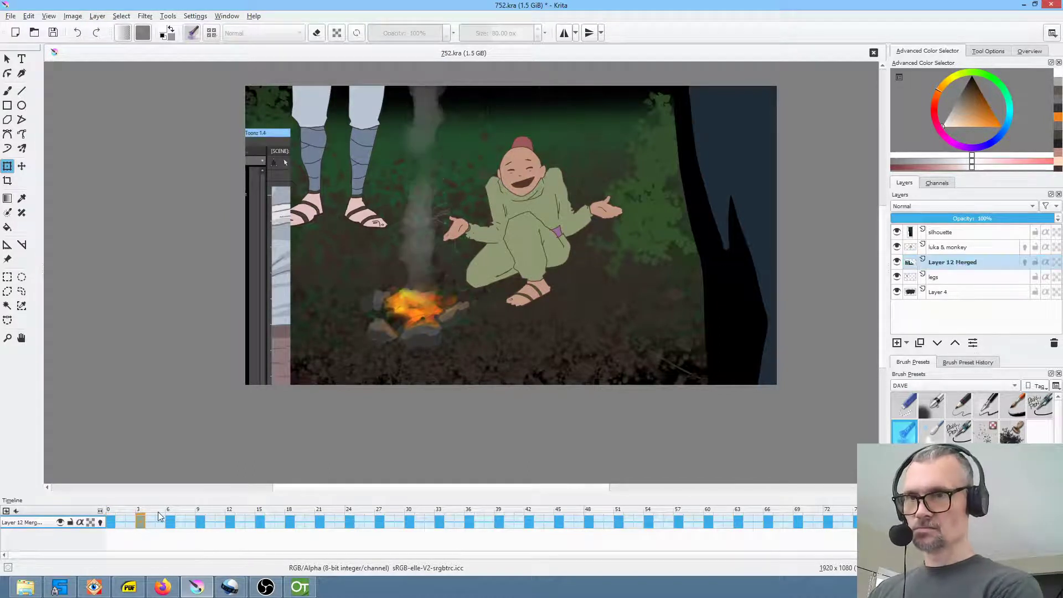
key("space")
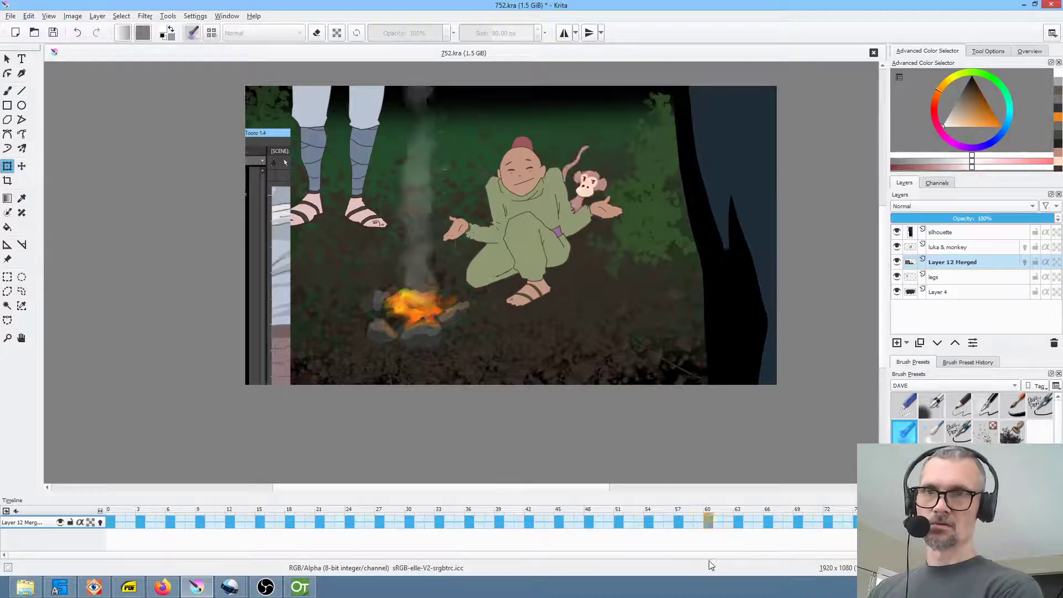
key("space")
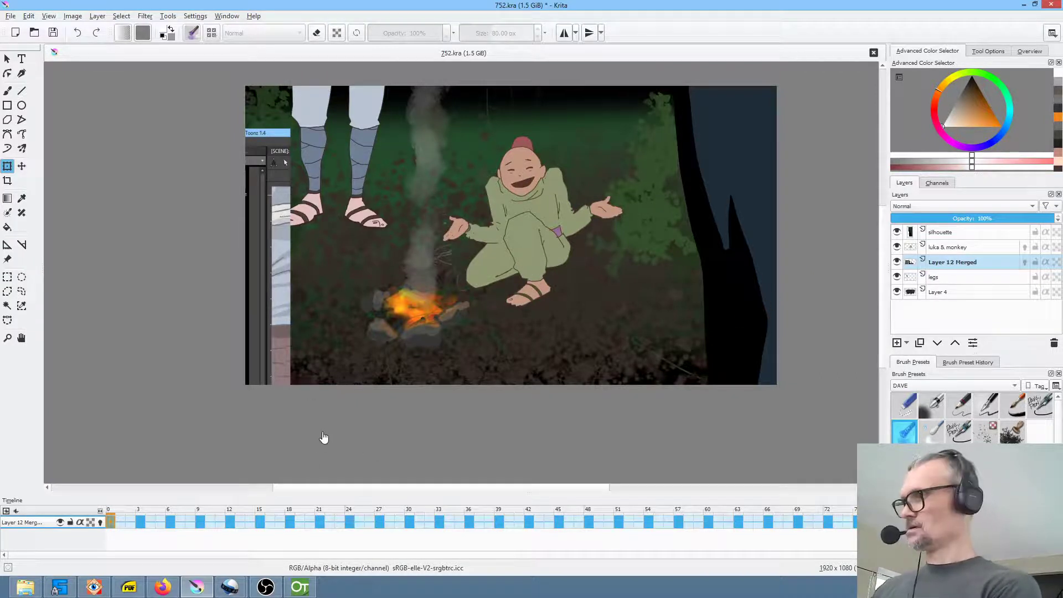
Erase the stray window fragment beside the standing legs from the merged campfire layer using a freehand selection.
key("l")
mouse_move(327, 386)
left_mouse_down()
mouse_move(340, 201)
mouse_move(315, 137)
mouse_move(284, 118)
mouse_move(201, 145)
mouse_move(79, 389)
mouse_move(178, 476)
mouse_move(362, 445)
mouse_move(343, 382)
mouse_move(321, 388)
left_mouse_up()
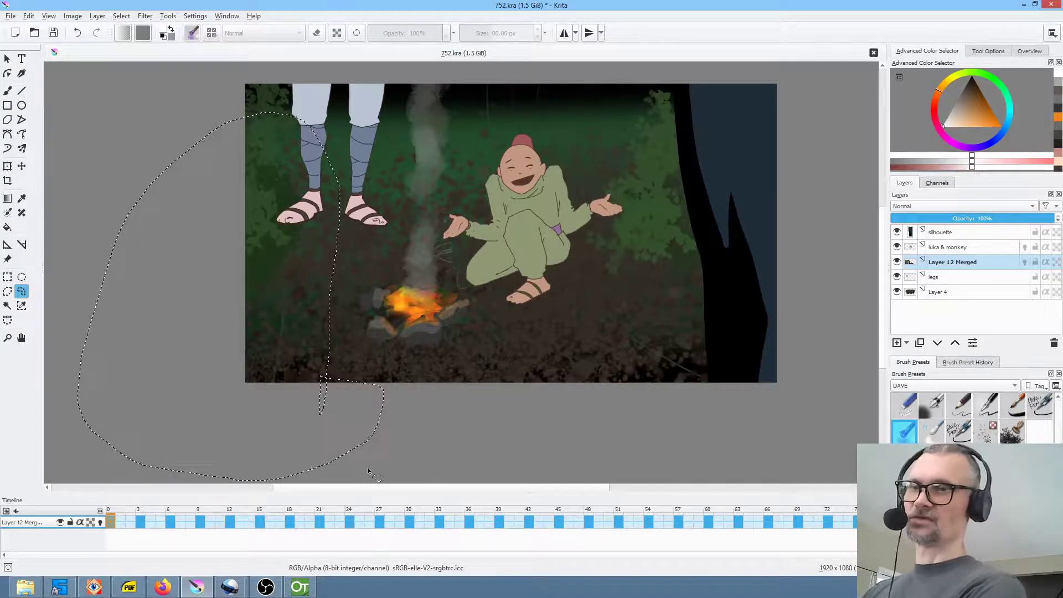
key("space")
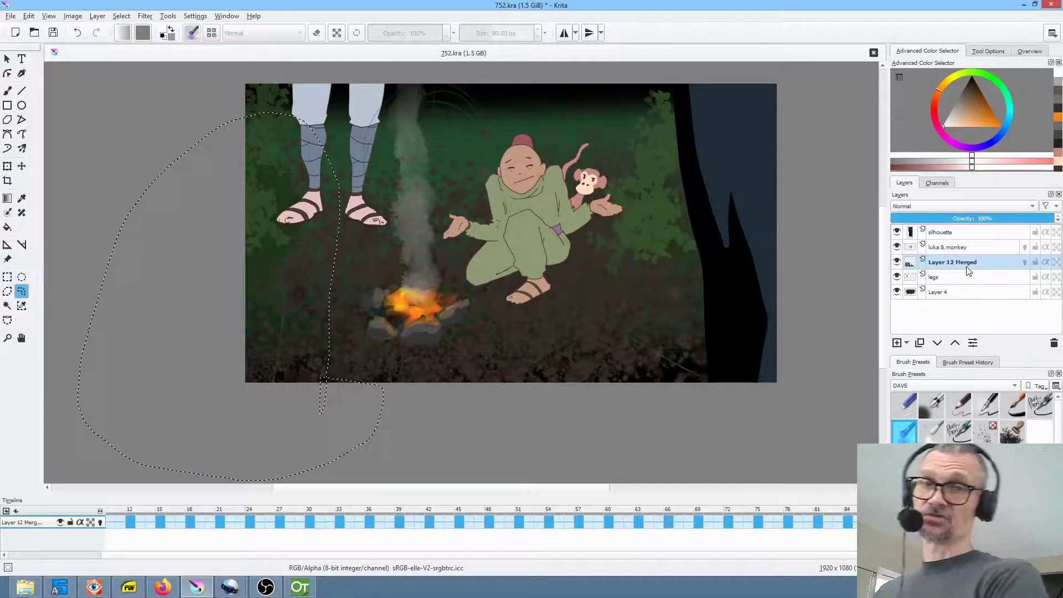
Save the document, clear the selection, and play the animation to check the cleaned campfire layer.
left_click(54, 34)
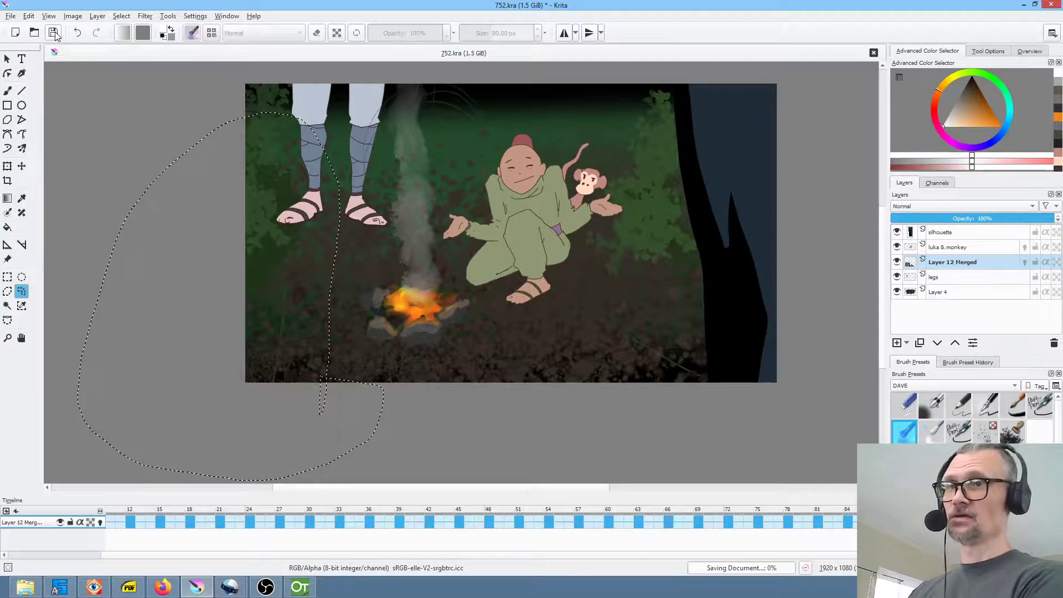
key("ctrl+shift+a")
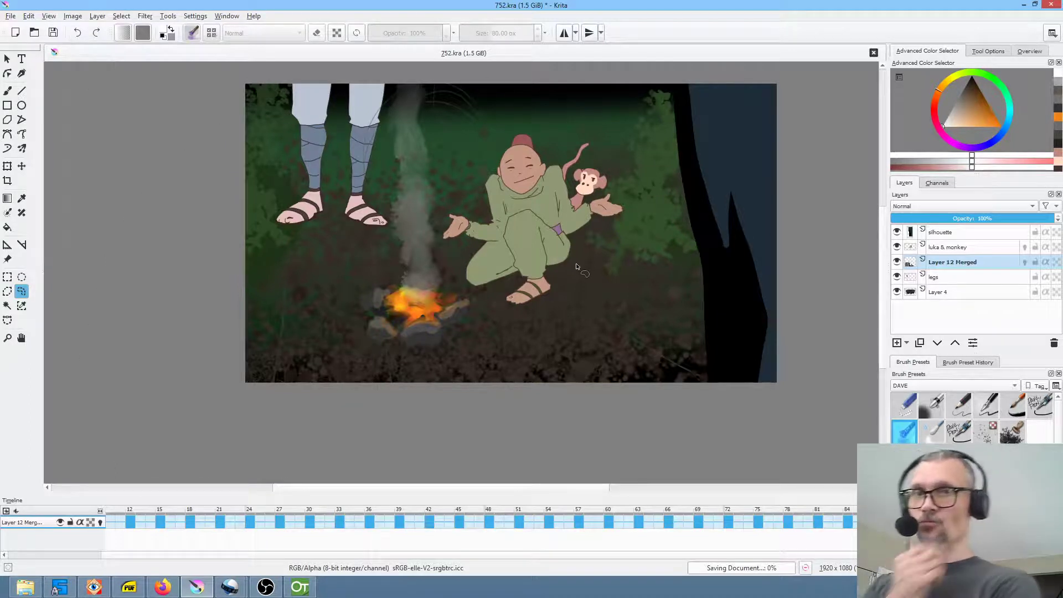
scroll(577, 267, "down", 1)
scroll(570, 270, "up", 2)
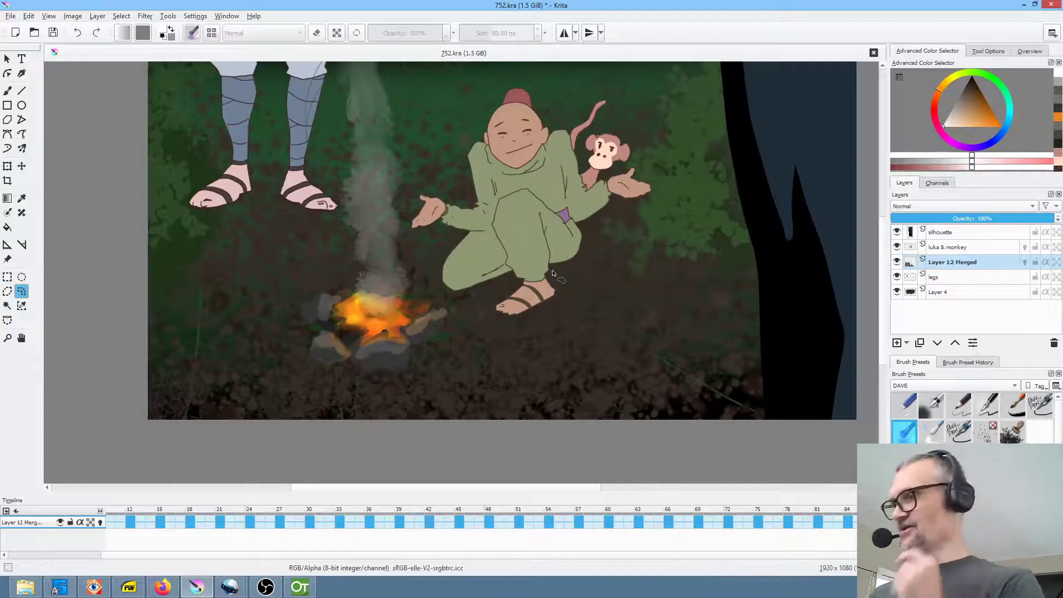
key("space")
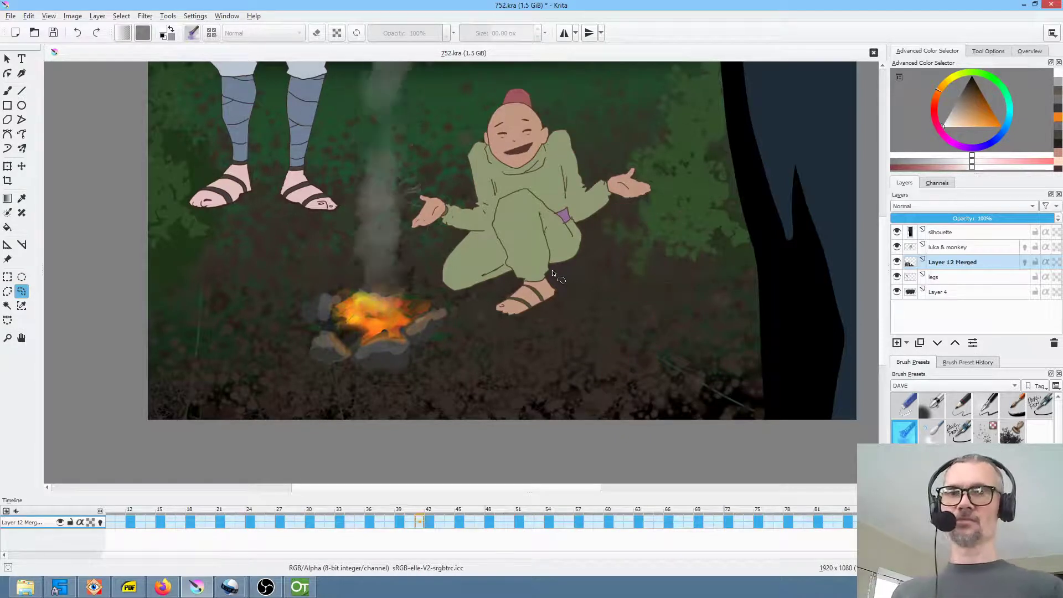
key("space")
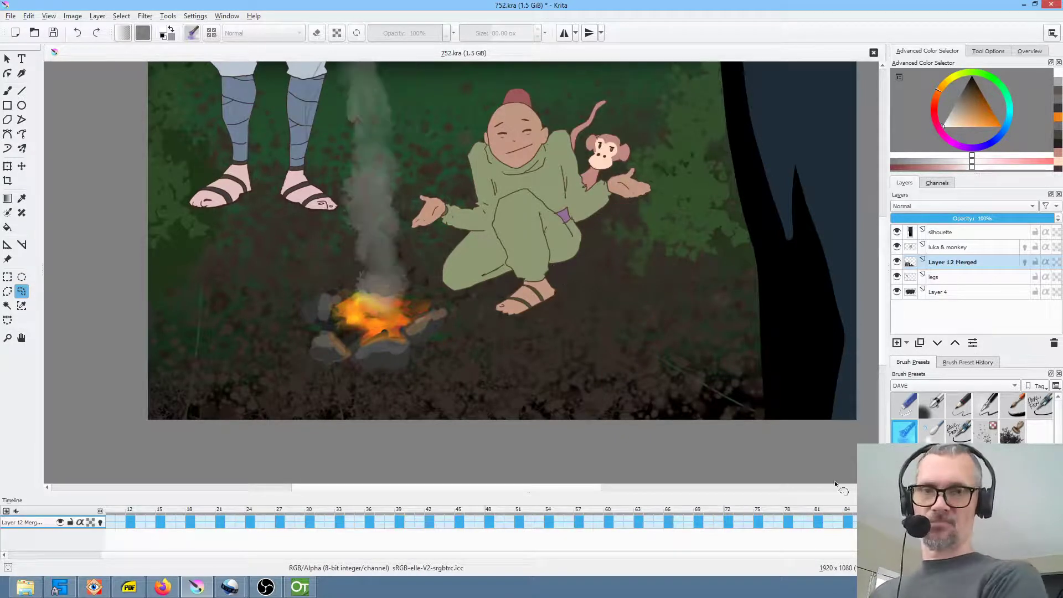
Copy the luka & monkey layer's frame 60 keyframe to frames 63, 66, 69 and 72.
left_click(968, 245)
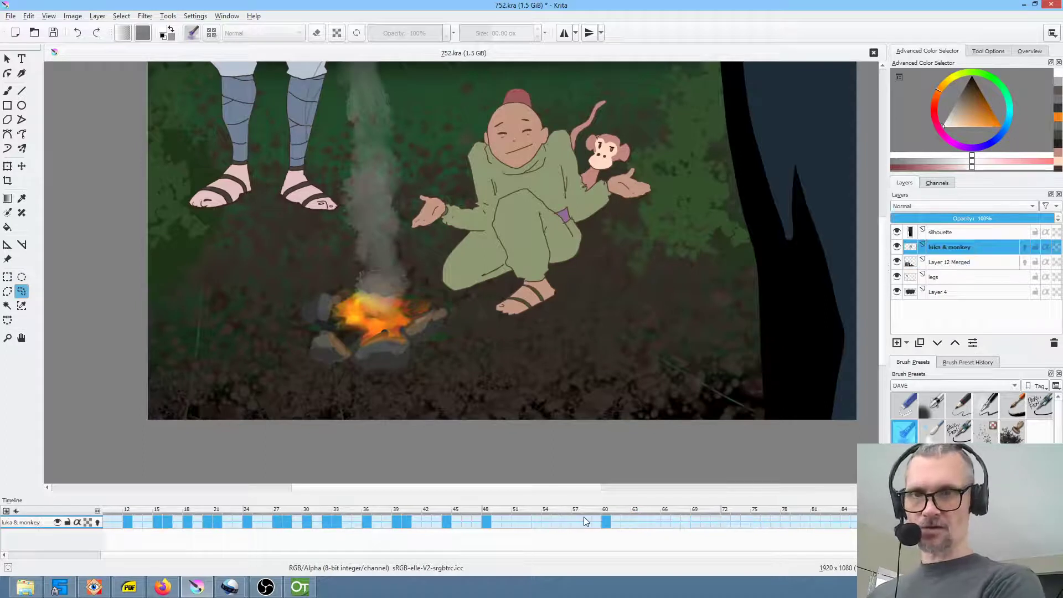
left_click(617, 522)
left_click(606, 522)
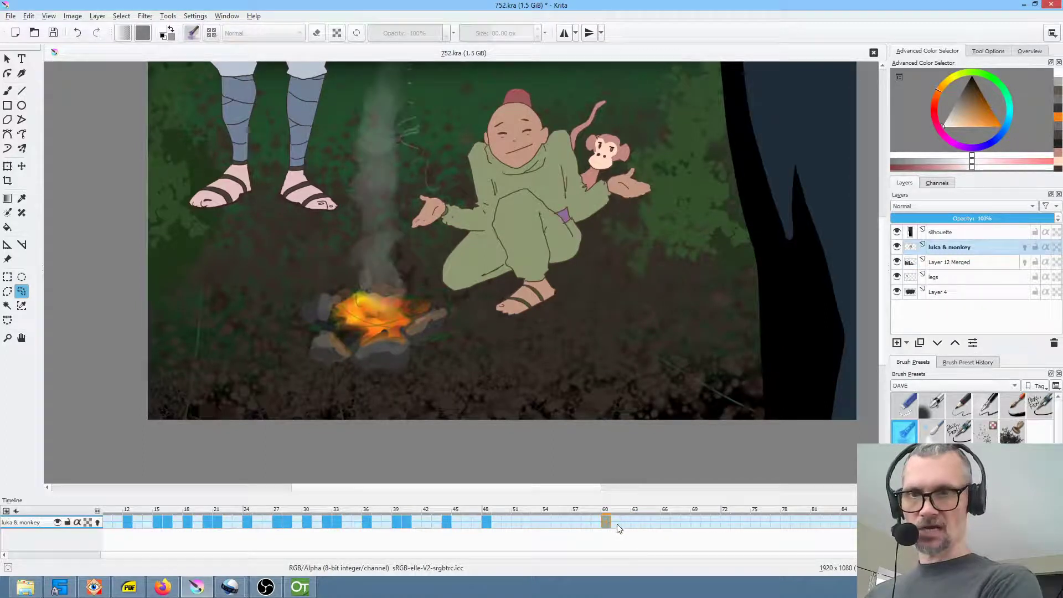
left_click(645, 522)
left_click(635, 521)
left_click(665, 521)
left_click_drag(669, 522, 695, 519)
left_click(641, 522)
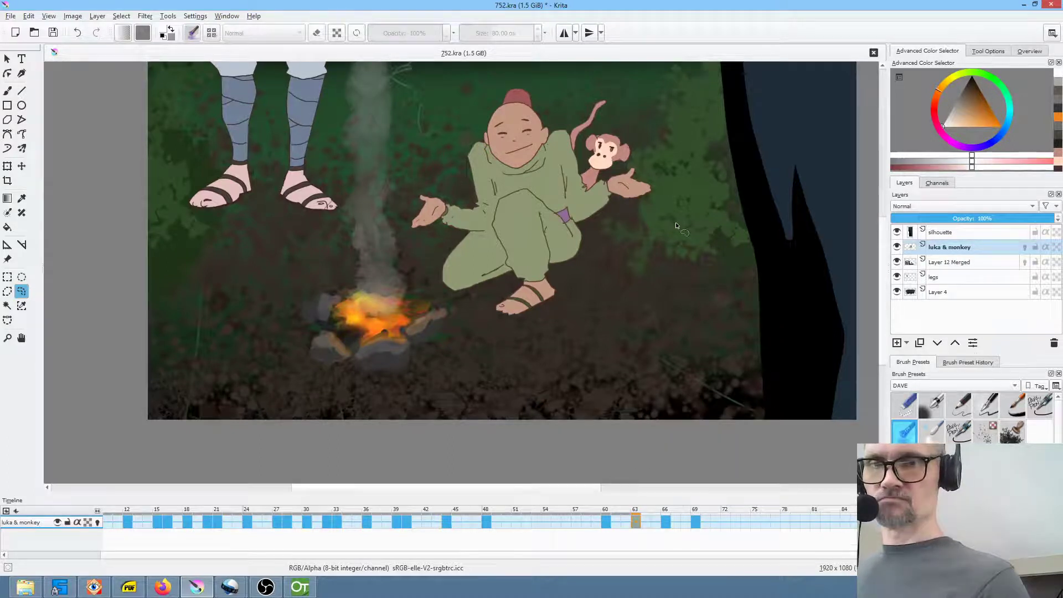
left_click(669, 521)
left_click(725, 521)
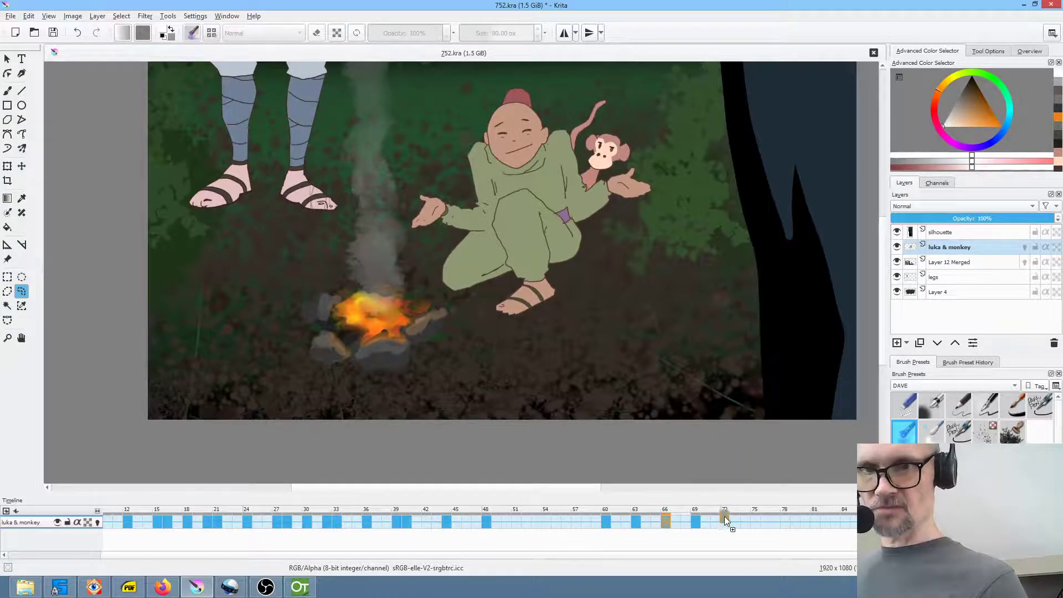
Narrow the monkey's eyes on frame 63 with the 4 px DAVE PEN in the sampled face colour, and copy that keyframe to frame 69.
left_click(636, 522)
scroll(621, 100, "up", 5)
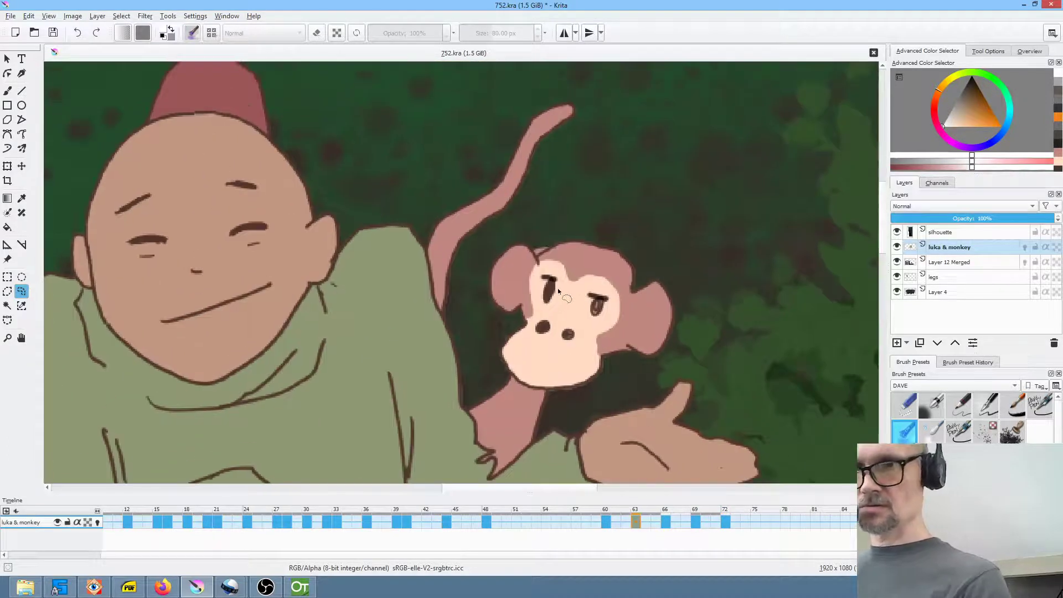
key("b")
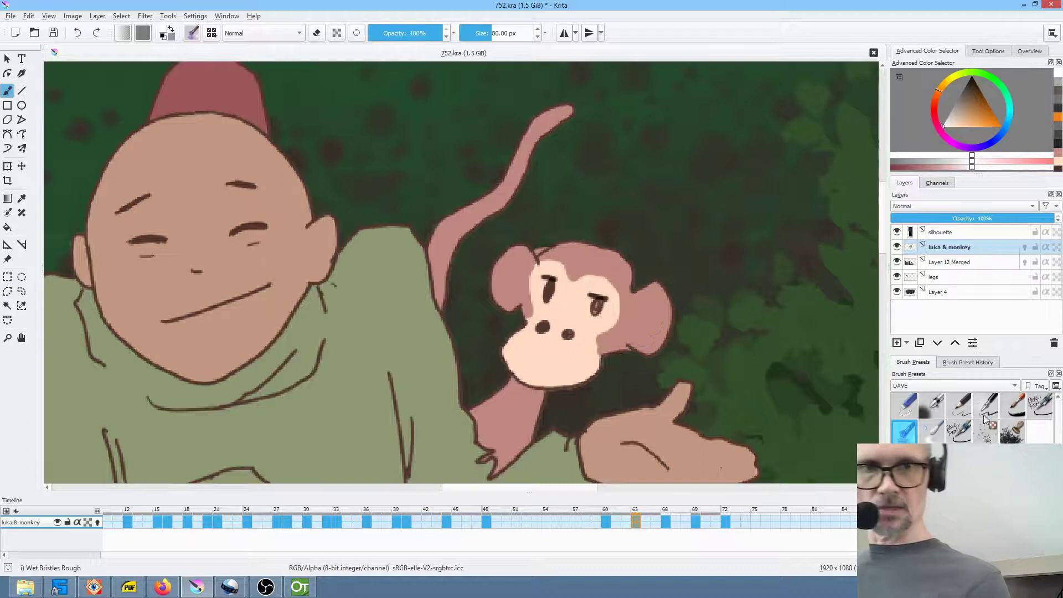
left_click(1037, 404)
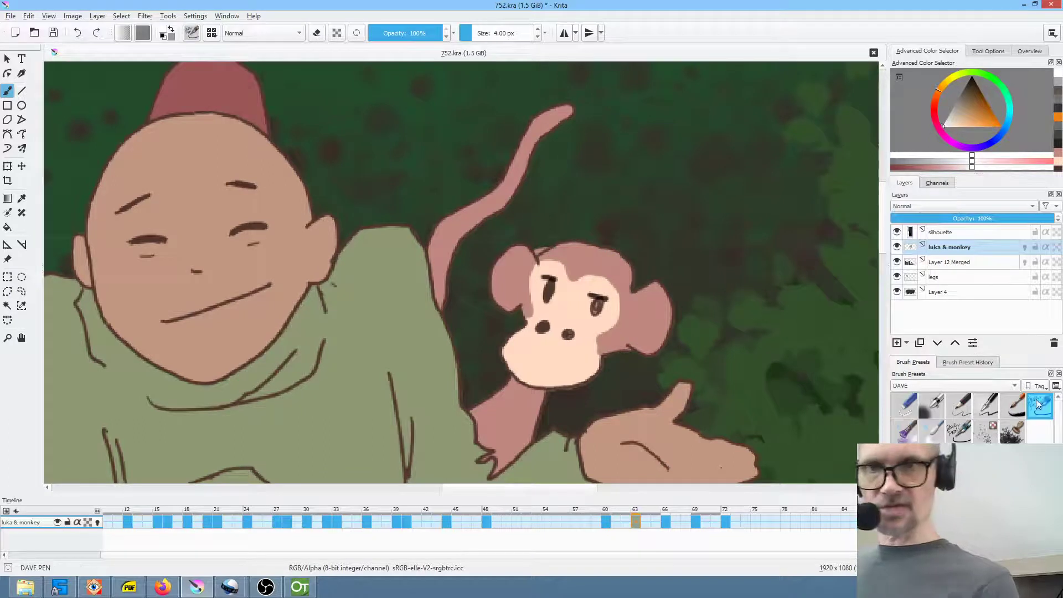
left_click(588, 305, "ctrl")
mouse_move(590, 301)
left_mouse_down()
mouse_move(605, 305)
mouse_move(549, 284)
mouse_move(543, 304)
left_mouse_up()
key("ctrl+z")
key("ctrl+z")
key("ctrl+z")
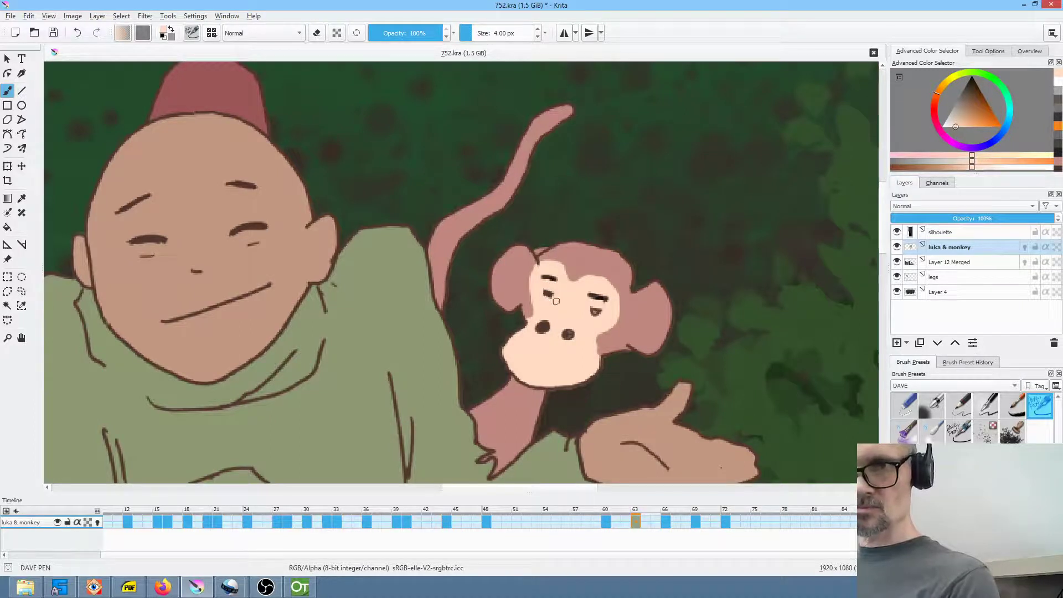
left_click(695, 521)
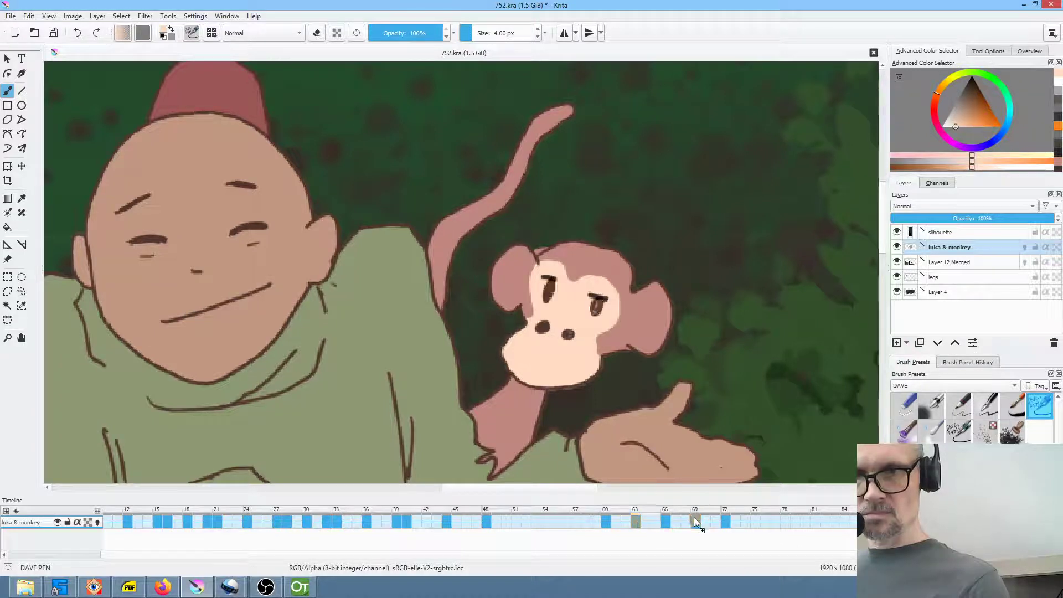
Play the animation from frames 44 and 21 to check the monkey's blink within the full scene.
left_click(444, 523)
scroll(496, 296, "down", 5)
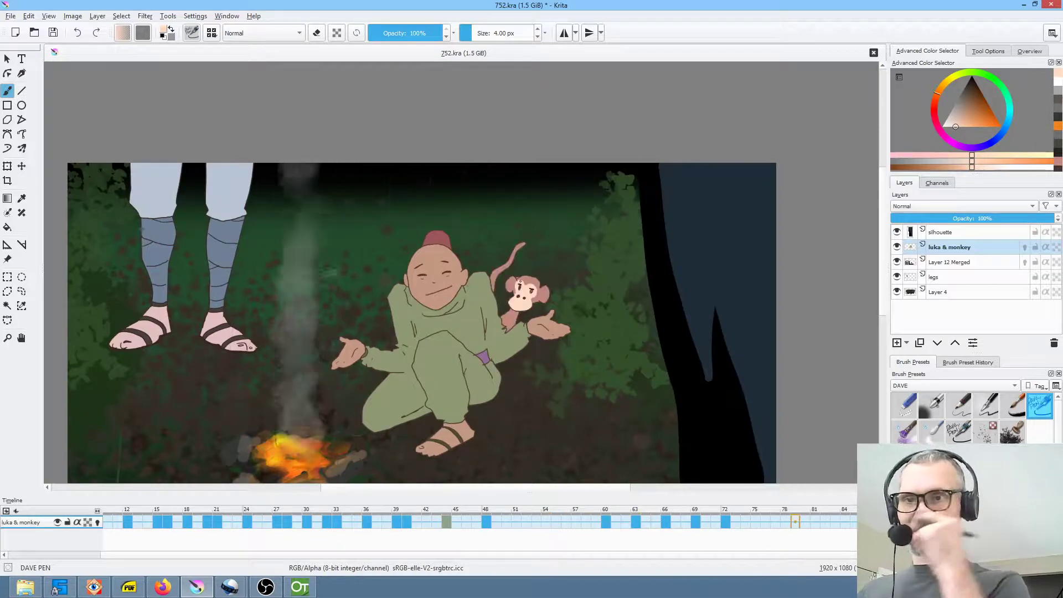
key("space")
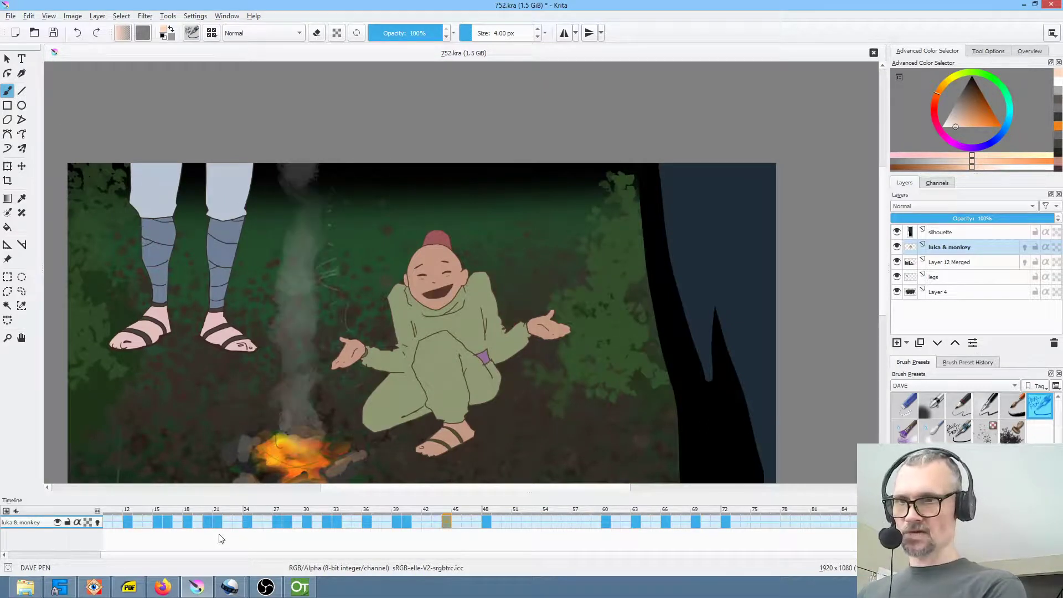
key("space")
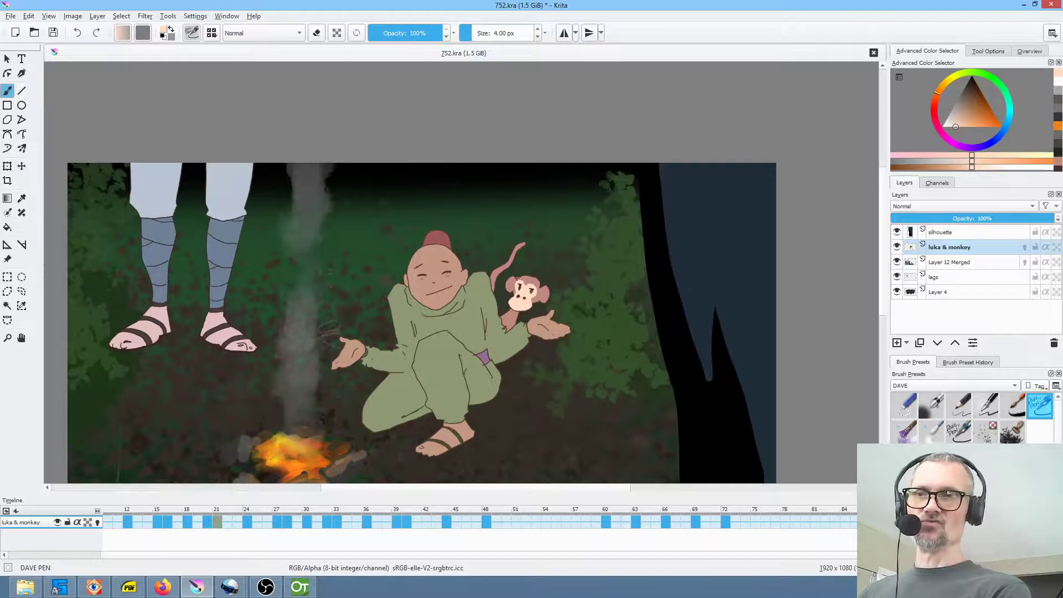
left_click_drag(470, 411, 480, 372)
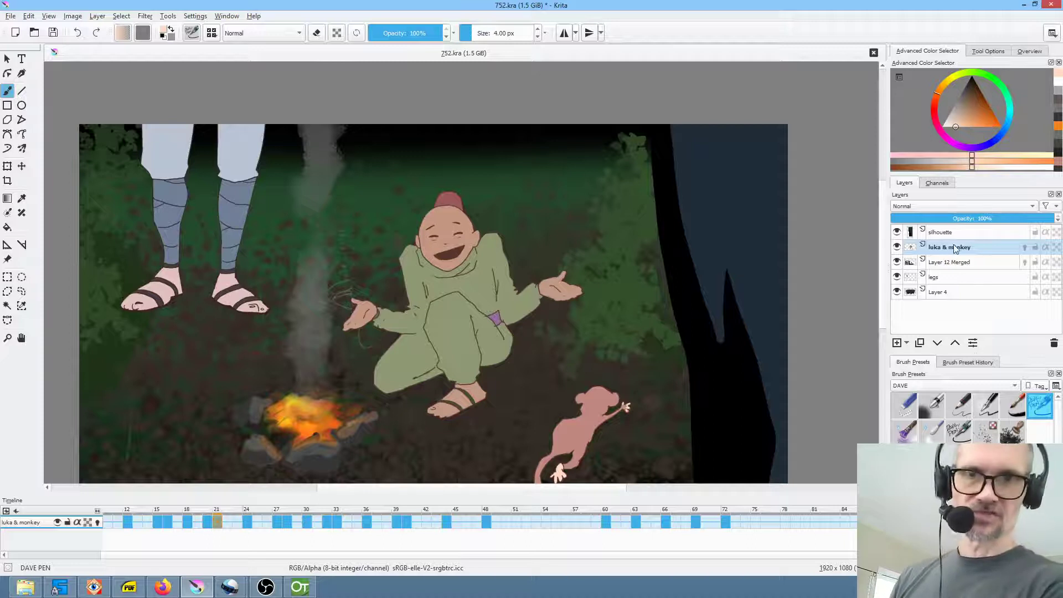
mouse_move(953, 247)
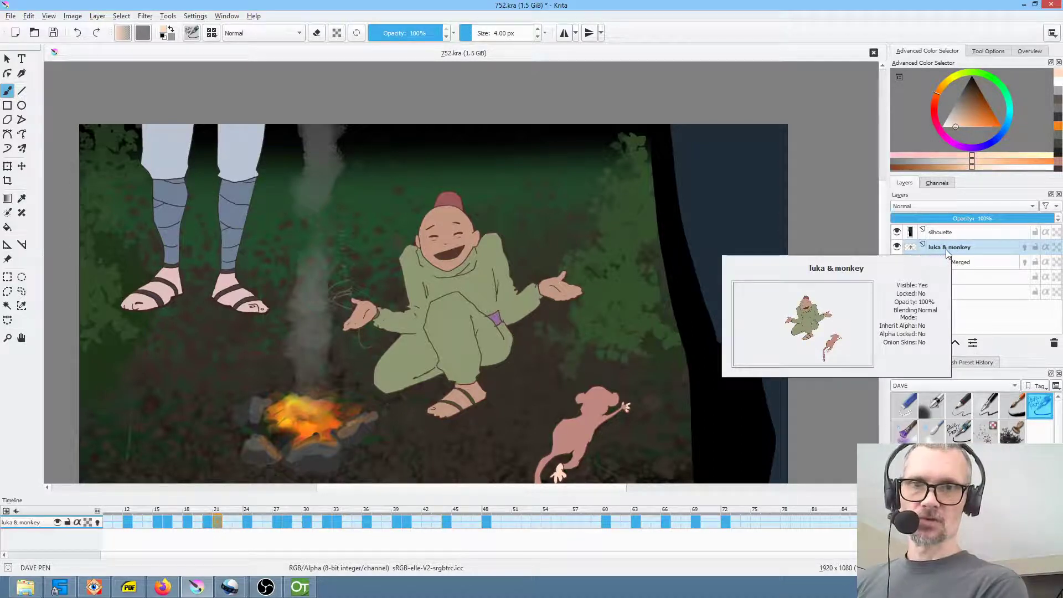
left_click(948, 250)
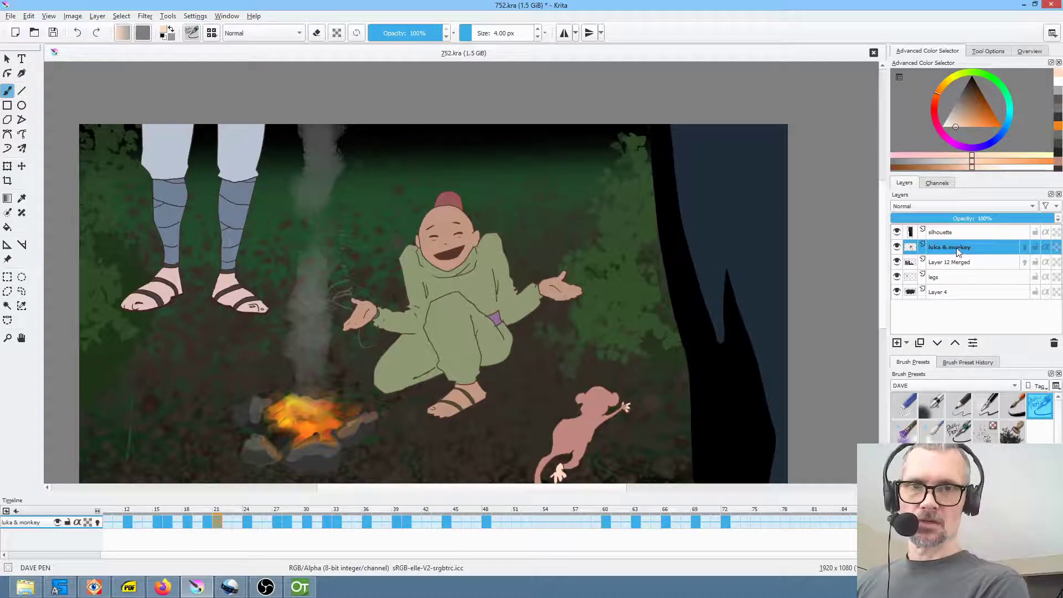
scroll(677, 346, "down", 1)
left_click_drag(677, 346, 642, 311)
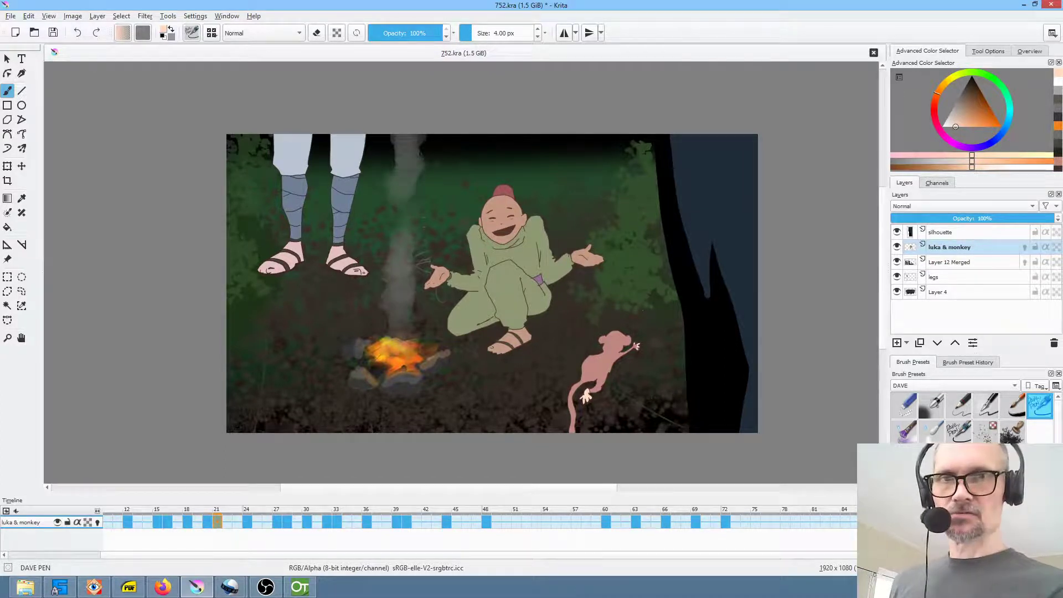
Group the luka & monkey layer, name the group "Layer 13luka & monkey" and collapse it.
left_click(963, 248)
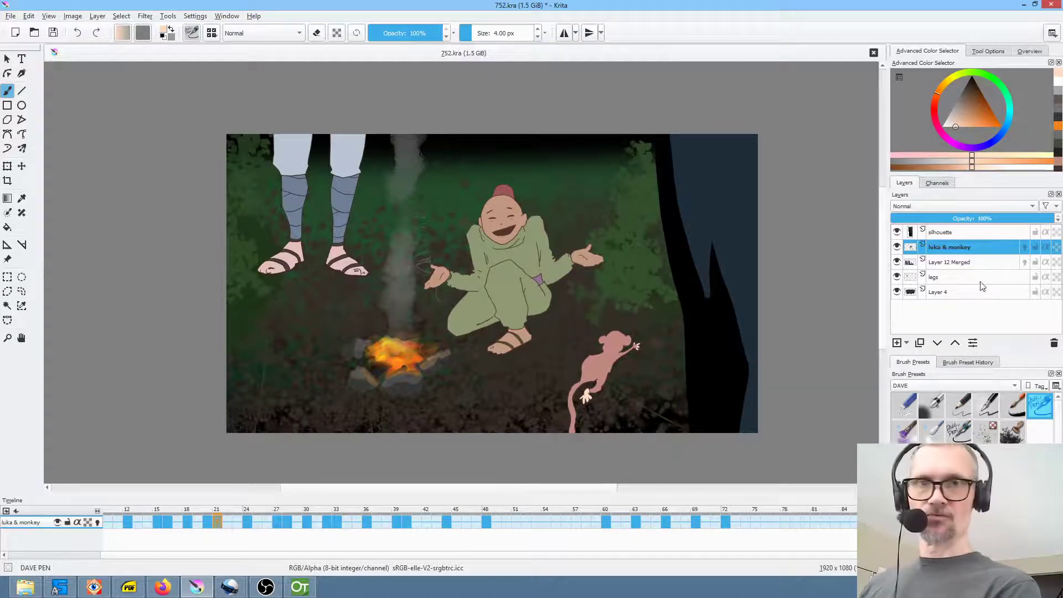
key("Insert")
double_click(977, 248)
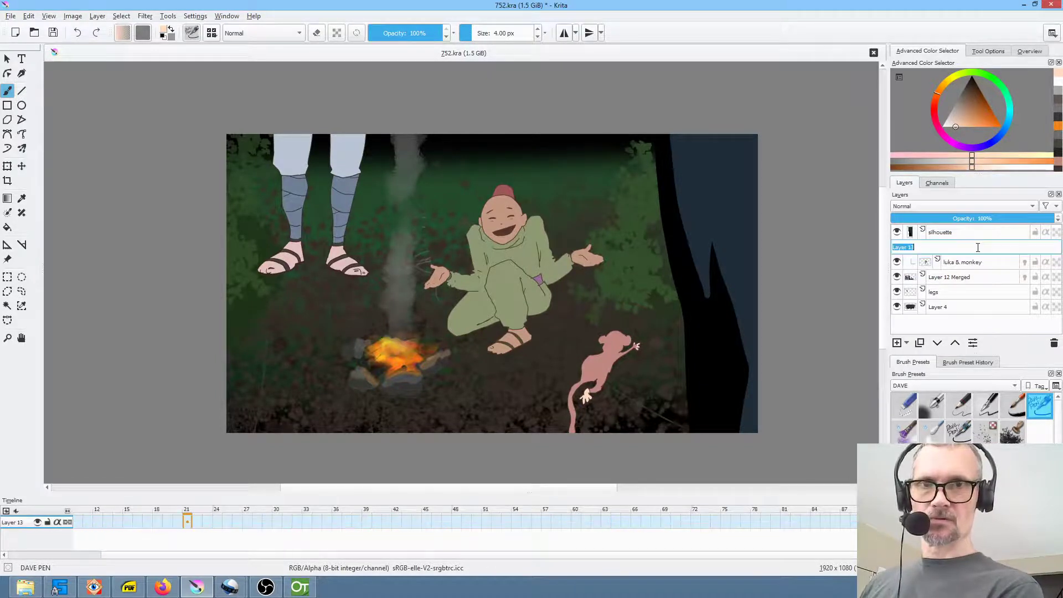
left_click(978, 248)
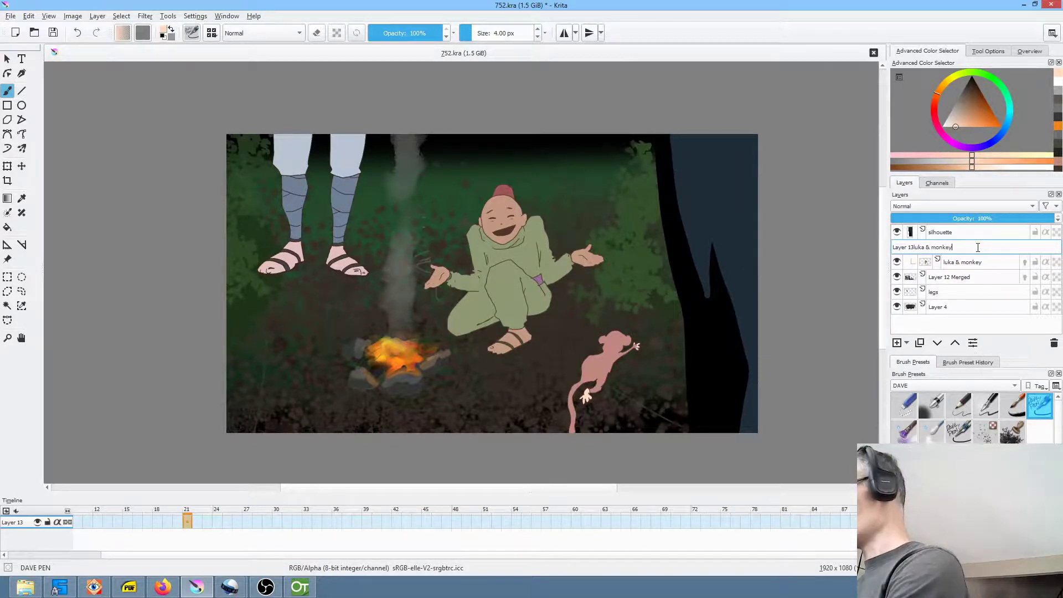
type("luka & monkey")
key("Return")
left_click(921, 247)
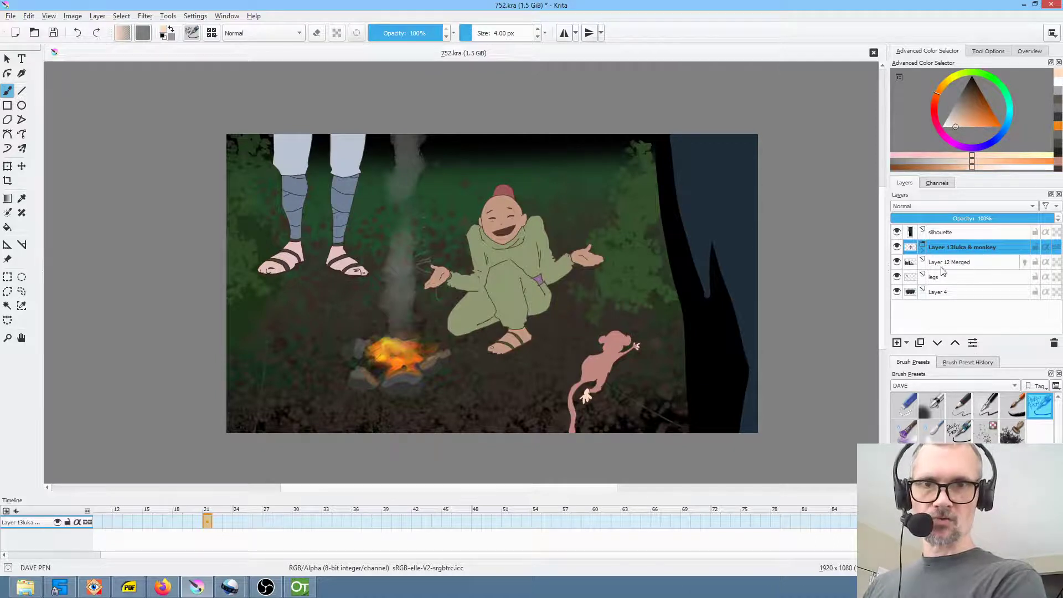
Identify the campfire layer Layer 12 Merged by toggling its visibility, and rename it "fire".
left_click(897, 263)
left_click(896, 262)
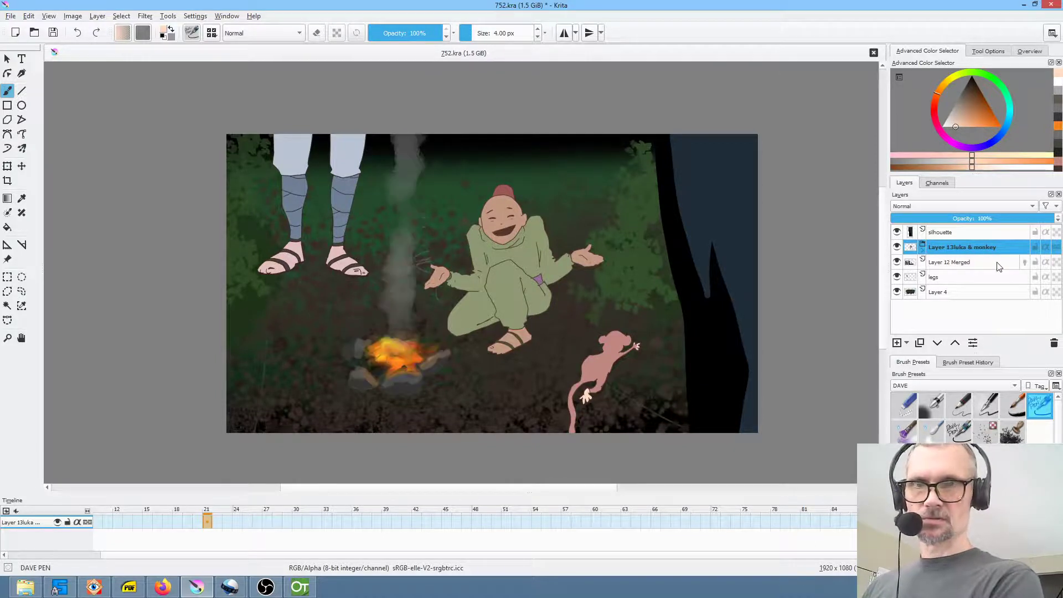
left_click(987, 263)
double_click(985, 263)
key("ctrl+Left")
key("shift+Home")
key("End")
key("shift+Home")
type("fire")
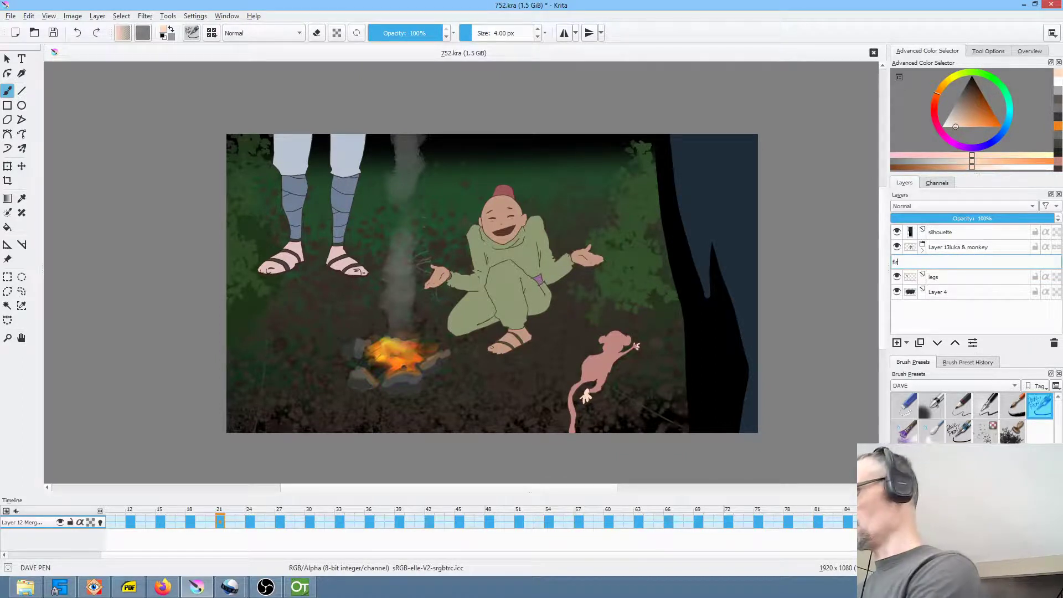
key("Return")
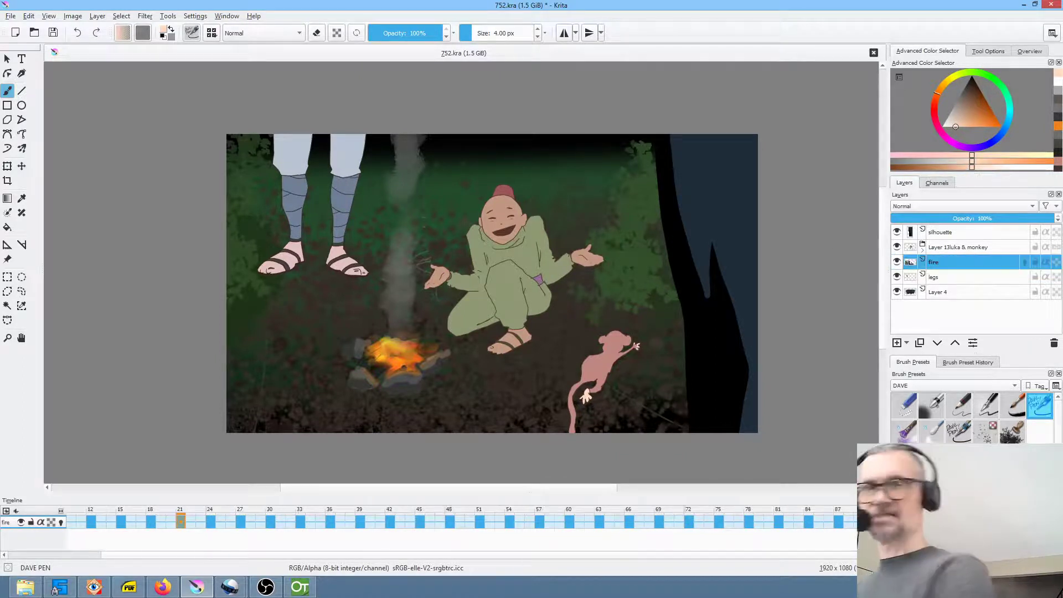
Group the legs layer and name the group "Layer 14legs".
left_click(960, 279)
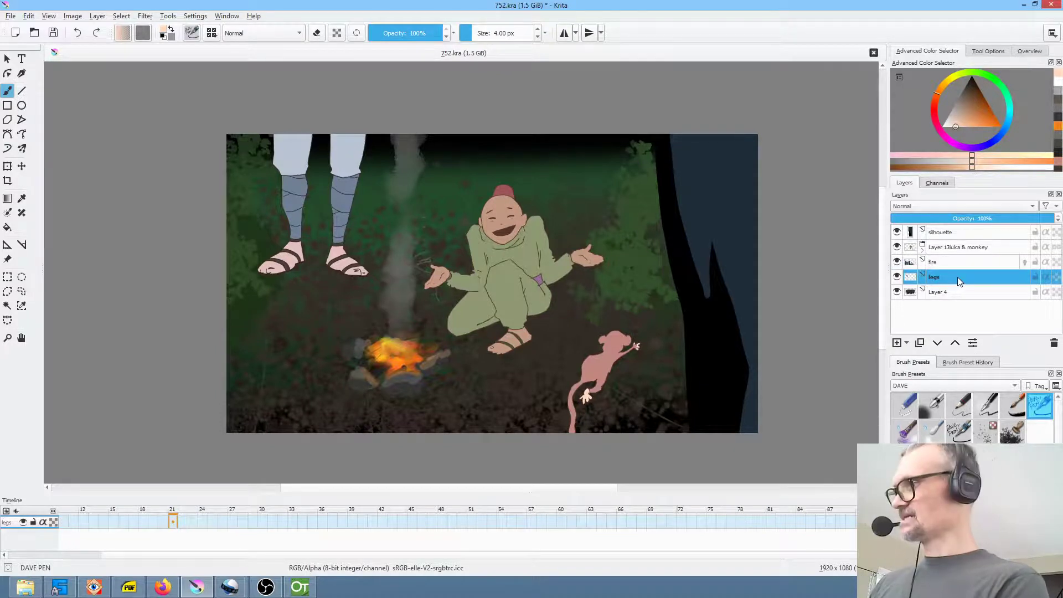
key("ctrl+g")
double_click(960, 278)
left_click(962, 278)
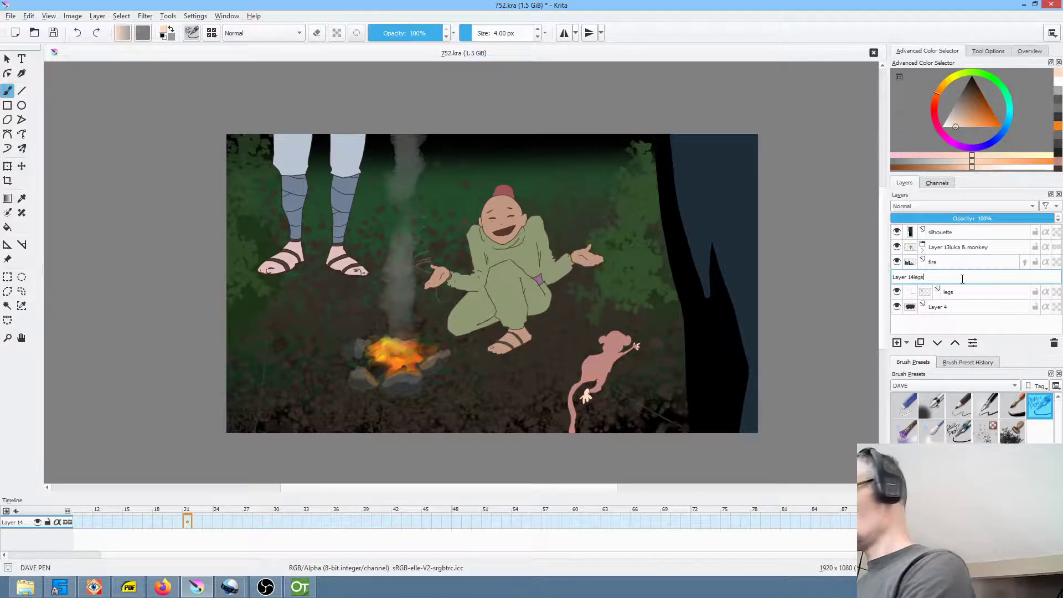
key("Return")
Paint black shading along both legs with the 64.33 px DAVE PEN on a new alpha-inheriting layer above them, at 25% opacity.
key("Insert")
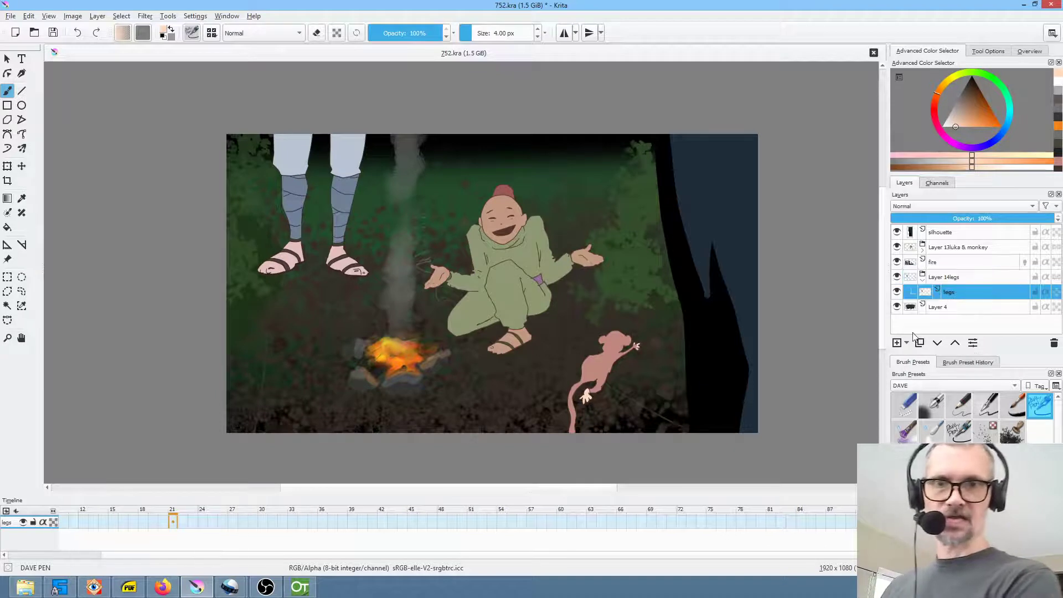
left_click(1046, 292)
left_click(973, 72)
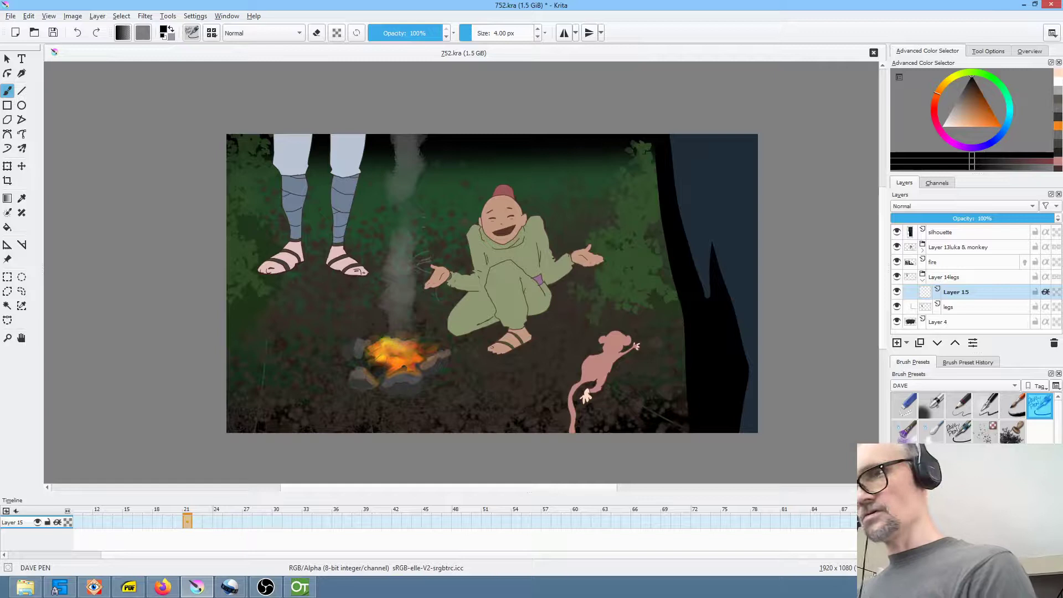
left_click(490, 33)
mouse_move(340, 117)
left_mouse_down()
mouse_move(333, 150)
mouse_move(347, 121)
mouse_move(328, 170)
mouse_move(319, 259)
left_mouse_up()
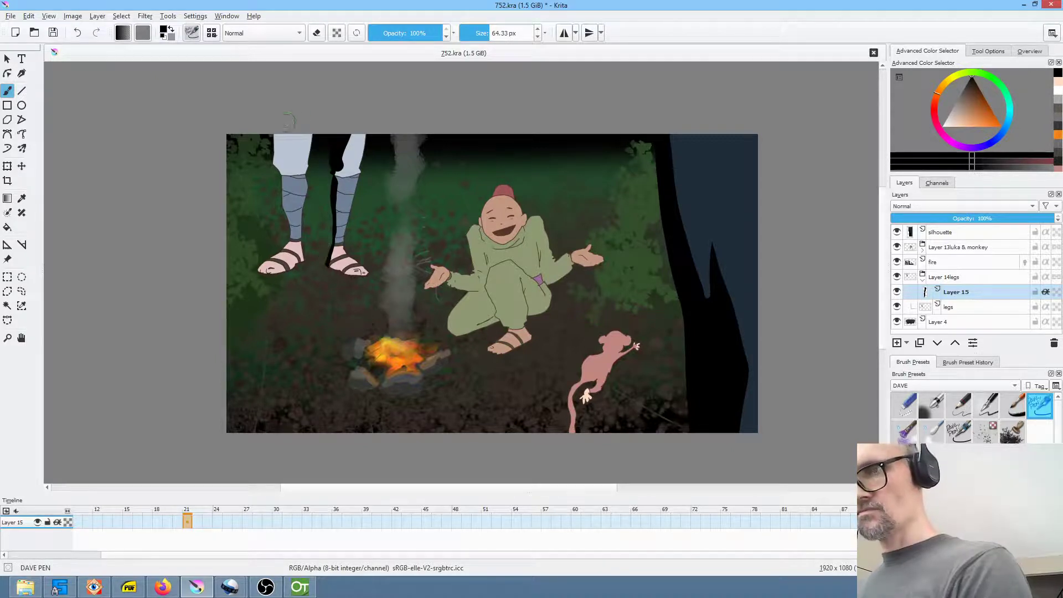
mouse_move(280, 133)
left_mouse_down()
mouse_move(285, 240)
mouse_move(255, 284)
mouse_move(289, 263)
mouse_move(268, 264)
left_mouse_up()
mouse_move(349, 250)
left_mouse_down()
mouse_move(327, 268)
mouse_move(325, 242)
left_mouse_up()
left_click_drag(1031, 221, 933, 221)
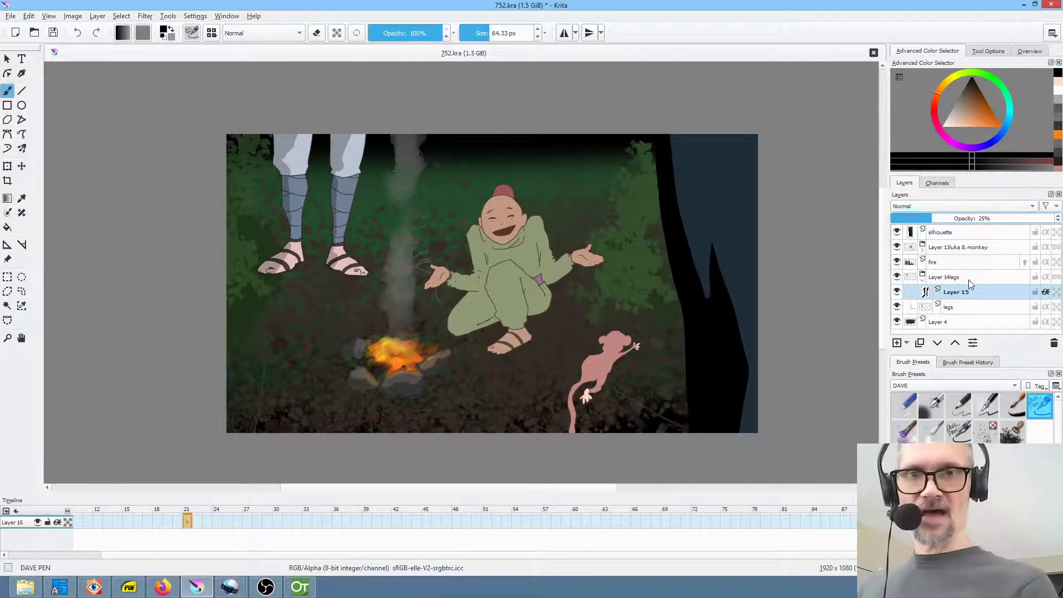
Add another layer above the leg shading, cover the legs in black, and set it to inherit alpha at 15% opacity.
left_click(896, 342)
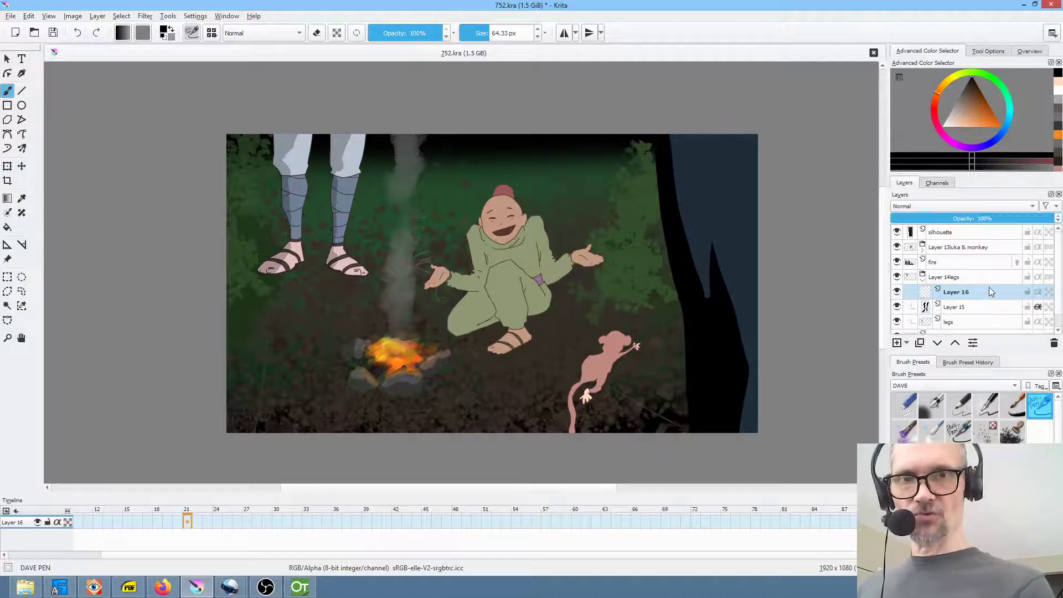
mouse_move(288, 127)
left_mouse_down()
mouse_move(239, 332)
mouse_move(299, 139)
left_mouse_up()
mouse_move(360, 117)
left_mouse_down()
mouse_move(357, 289)
mouse_move(364, 133)
mouse_move(294, 150)
mouse_move(244, 249)
left_mouse_up()
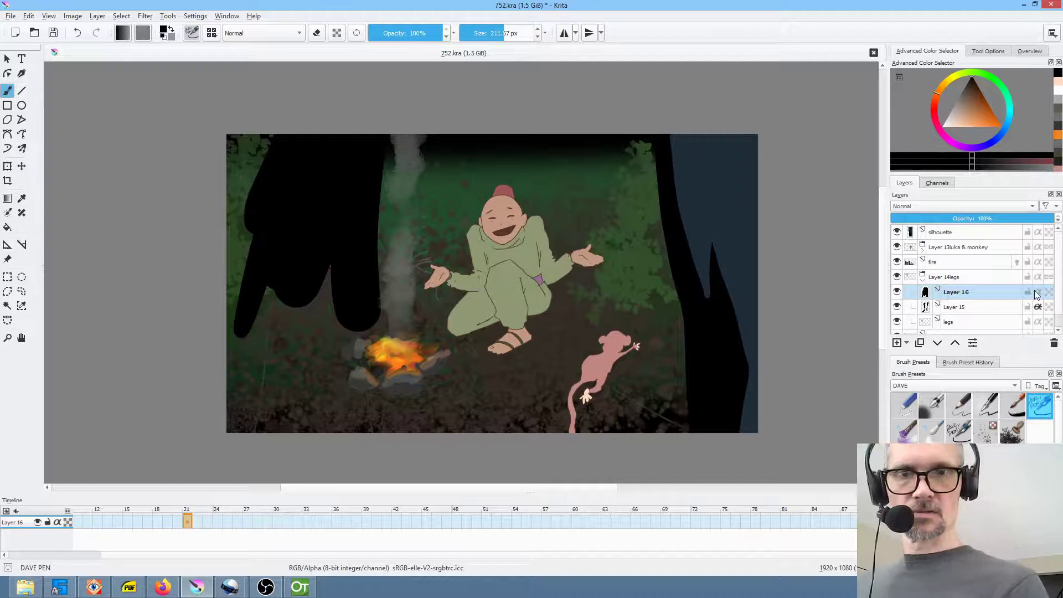
left_click(1037, 293)
mouse_move(1030, 216)
left_mouse_down()
mouse_move(885, 221)
mouse_move(917, 222)
left_mouse_up()
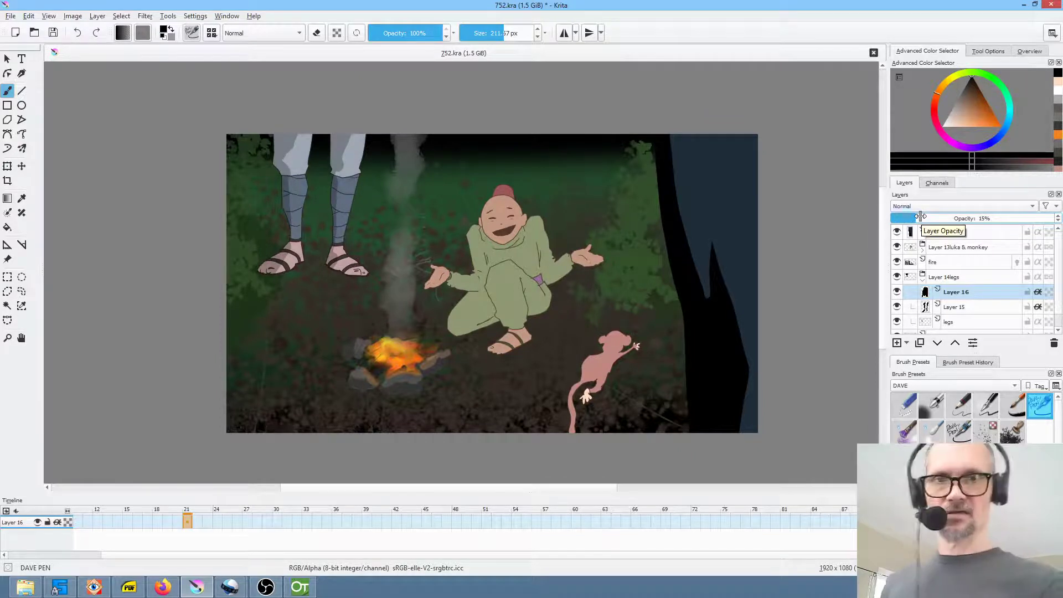
Add a layer beneath the legs layer and paint black cast shadows behind both legs, trimming their shape with the 78.96 px eraser.
left_click(967, 324)
key("Insert")
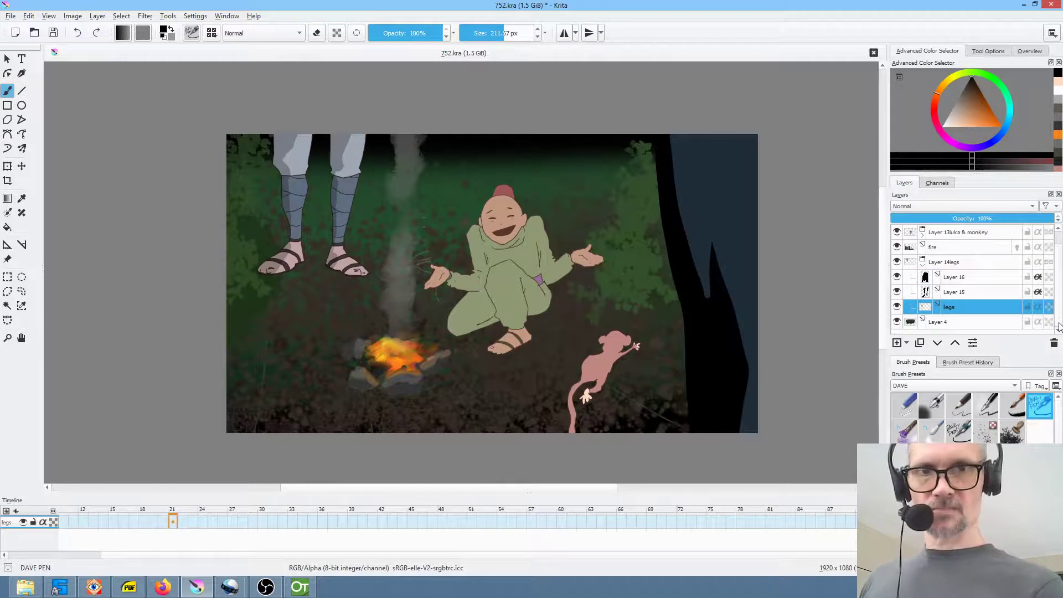
left_click(938, 343)
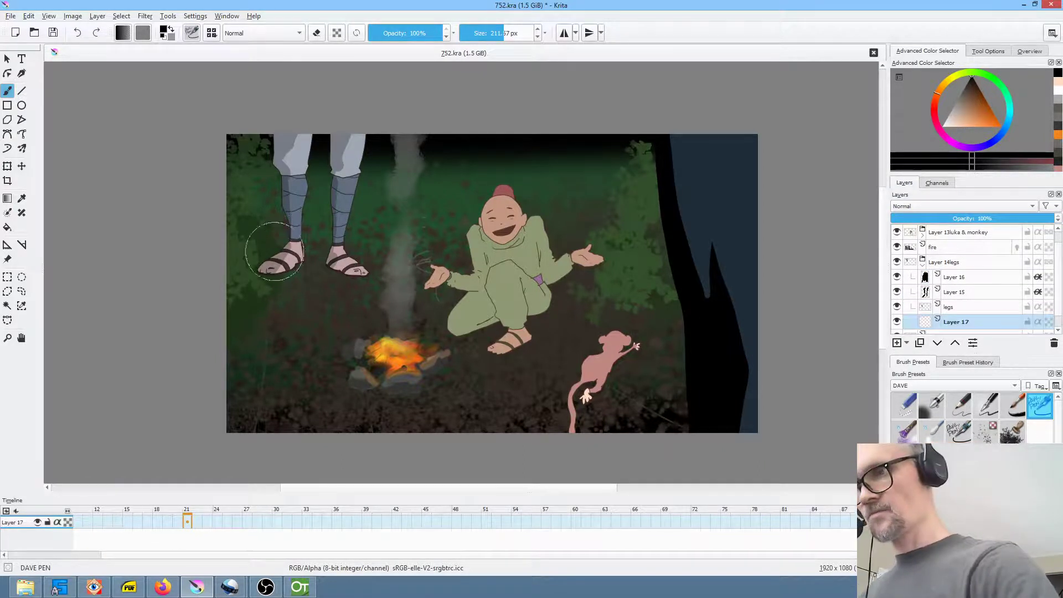
mouse_move(283, 245)
left_mouse_down()
mouse_move(232, 214)
mouse_move(277, 249)
mouse_move(341, 265)
mouse_move(247, 186)
mouse_move(326, 240)
mouse_move(271, 190)
mouse_move(273, 205)
mouse_move(243, 207)
mouse_move(193, 137)
mouse_move(217, 143)
mouse_move(217, 103)
left_mouse_up()
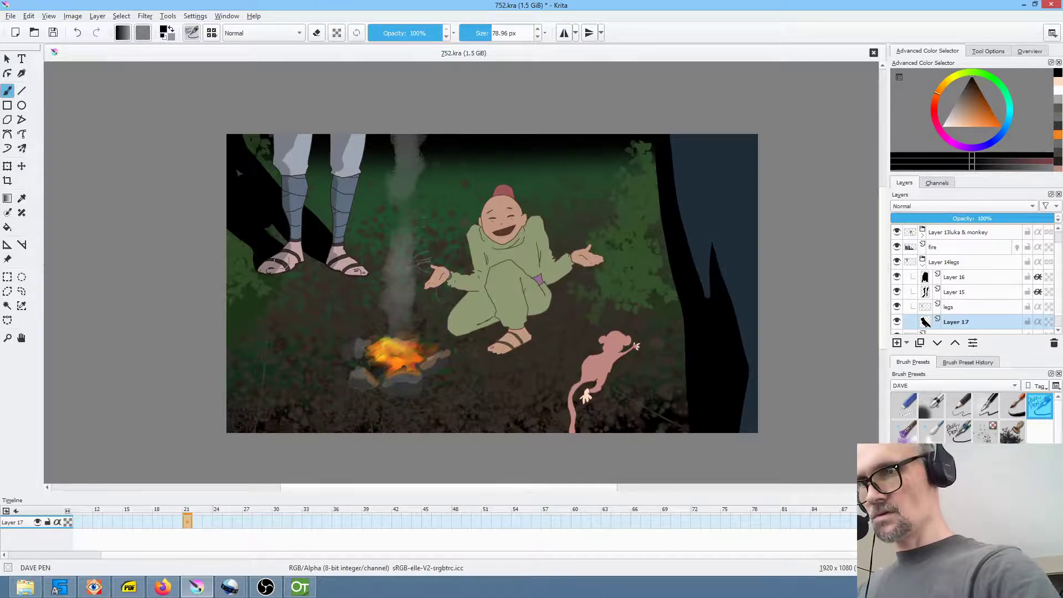
key("e")
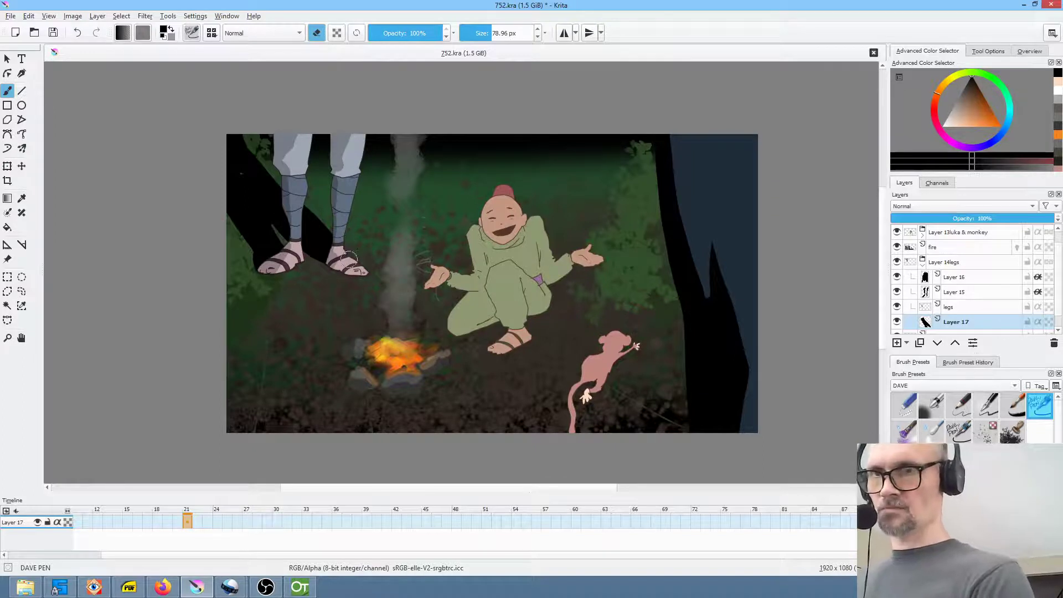
key("e")
mouse_move(355, 260)
left_mouse_down()
mouse_move(320, 204)
mouse_move(300, 214)
mouse_move(319, 202)
mouse_move(289, 201)
mouse_move(327, 214)
mouse_move(298, 191)
mouse_move(306, 183)
mouse_move(258, 163)
mouse_move(280, 124)
mouse_move(272, 150)
mouse_move(315, 172)
mouse_move(301, 178)
mouse_move(317, 153)
left_mouse_up()
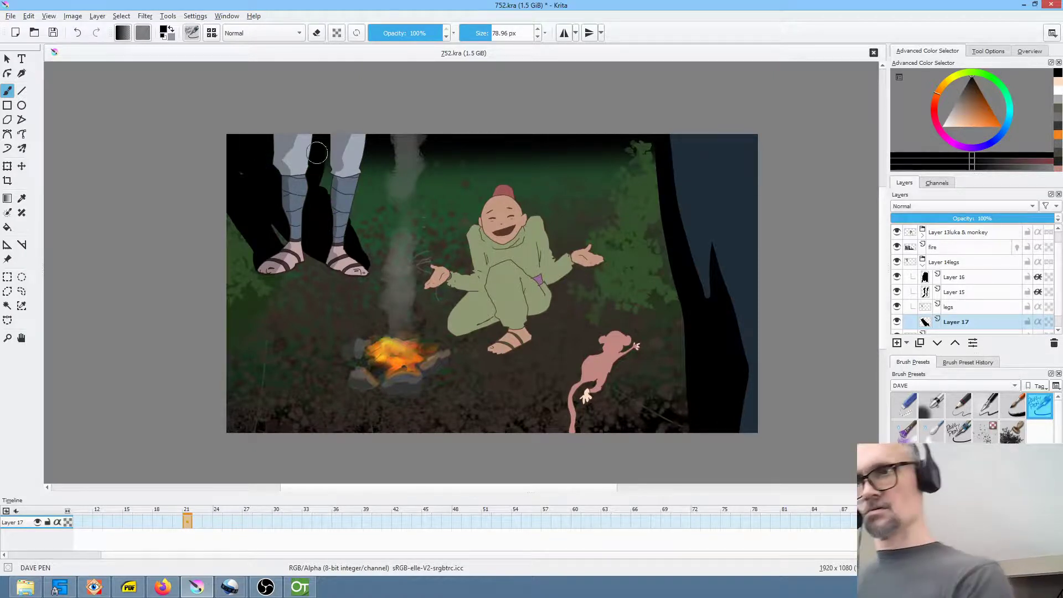
left_click_drag(351, 257, 357, 266)
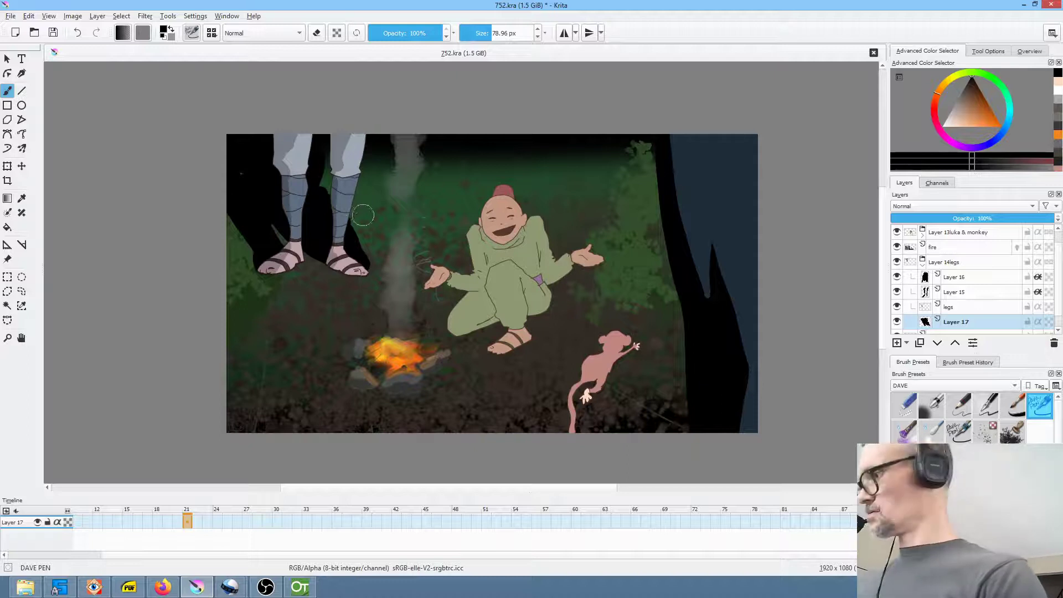
key("e")
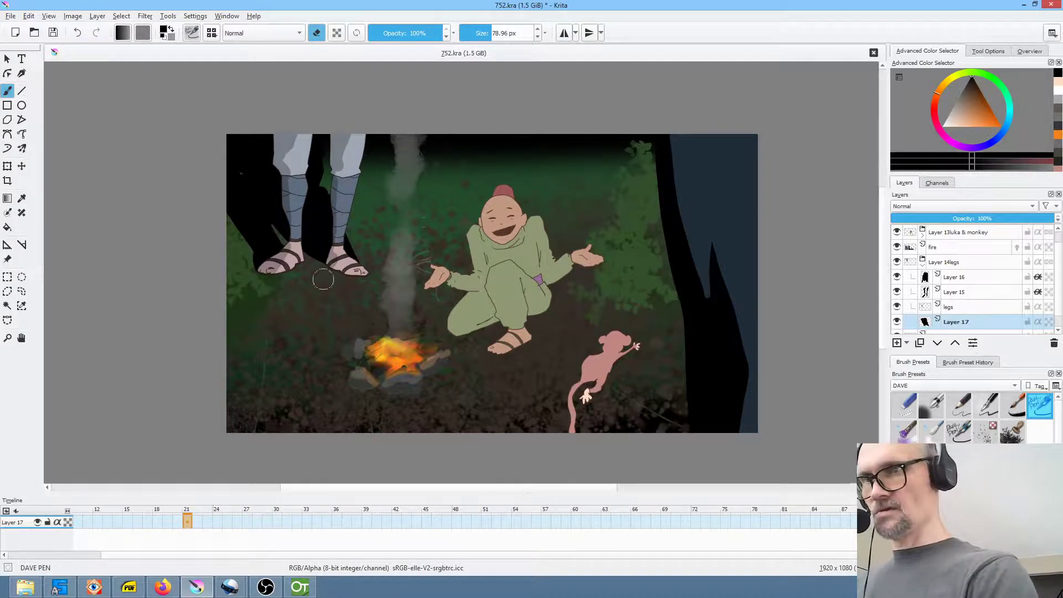
mouse_move(319, 273)
left_mouse_down()
mouse_move(268, 207)
mouse_move(310, 255)
left_mouse_up()
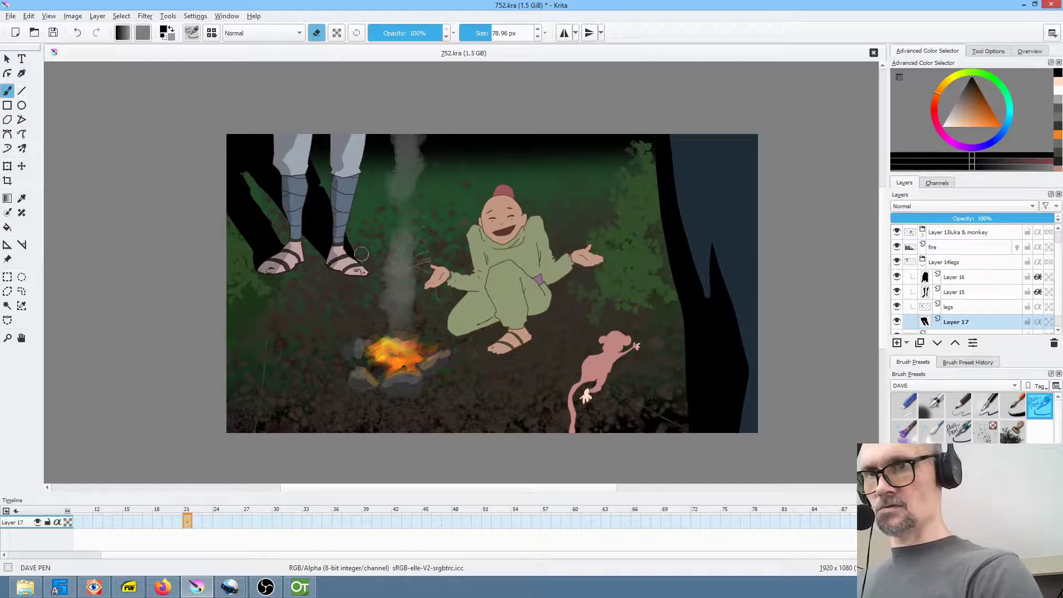
Set the cast shadow layer's opacity to 45% and work over the shadow beside the legs with the Stamp Leaves brush.
left_click(1026, 217)
mouse_move(1025, 217)
left_mouse_down()
mouse_move(894, 218)
mouse_move(964, 219)
left_mouse_up()
left_click(1013, 433)
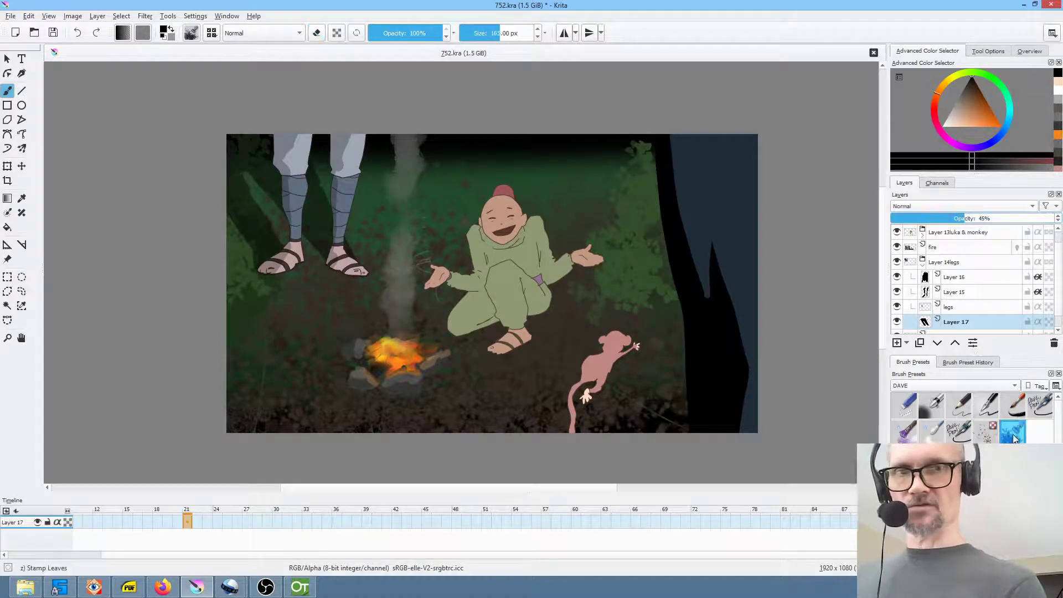
left_click_drag(252, 217, 254, 222)
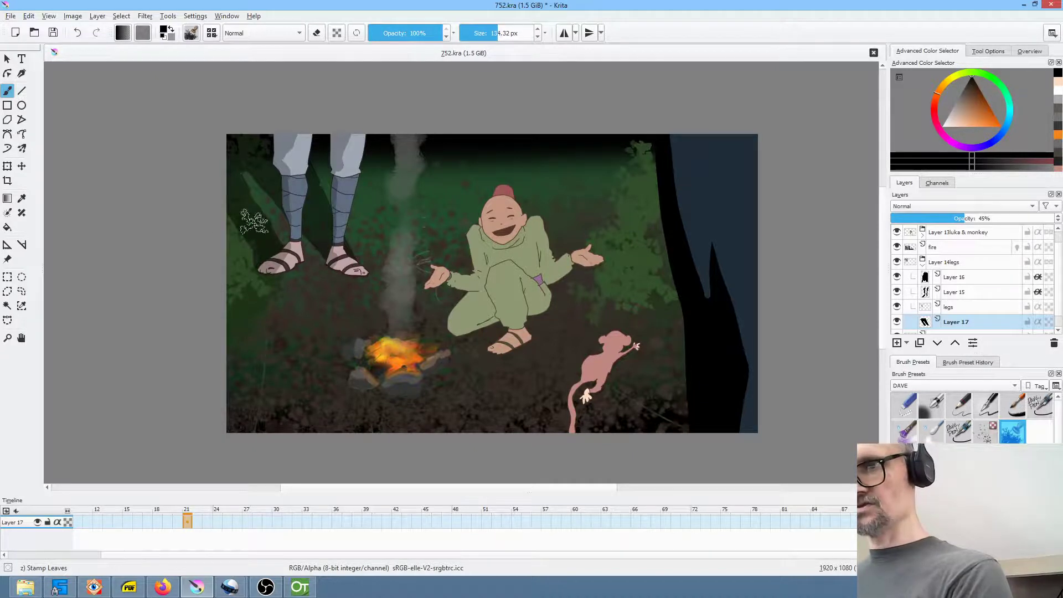
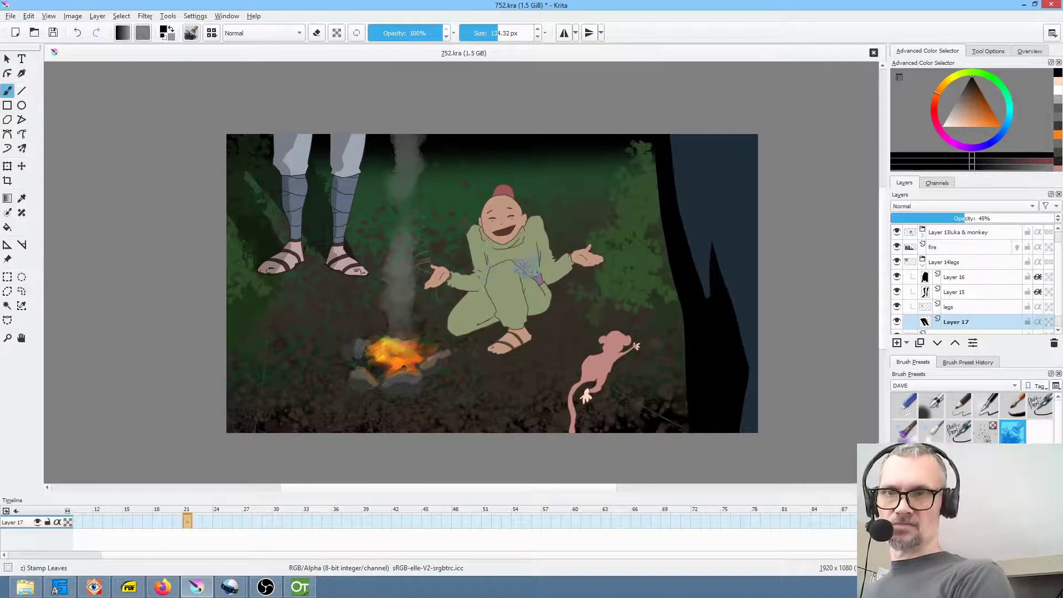
Collapse the Layer 14legs group and toggle its visibility to compare the scene with and without the shaded legs.
left_click(923, 266)
left_click(953, 279)
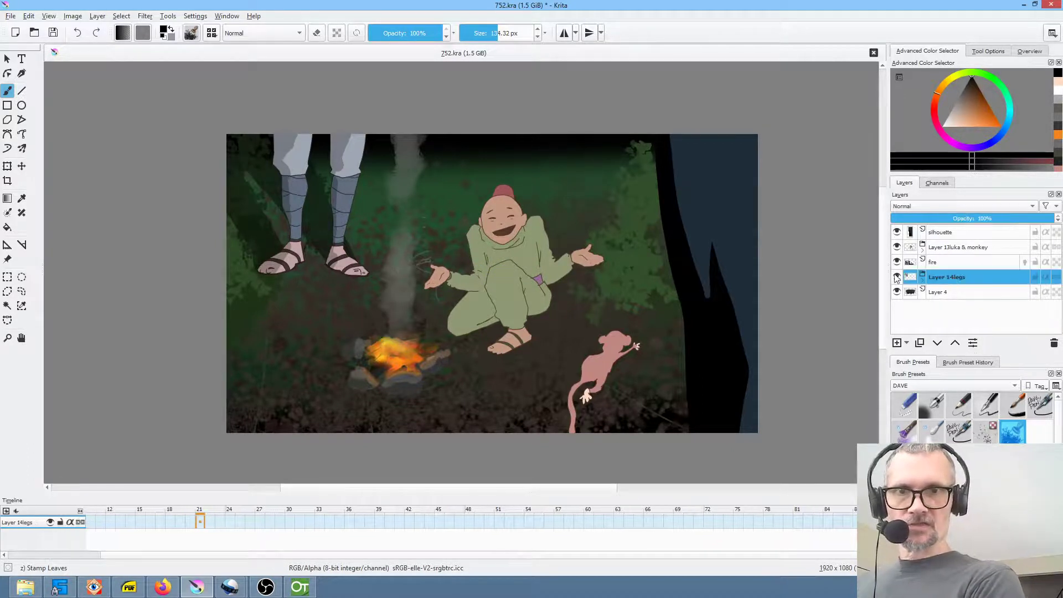
left_click(897, 277)
left_click(896, 277)
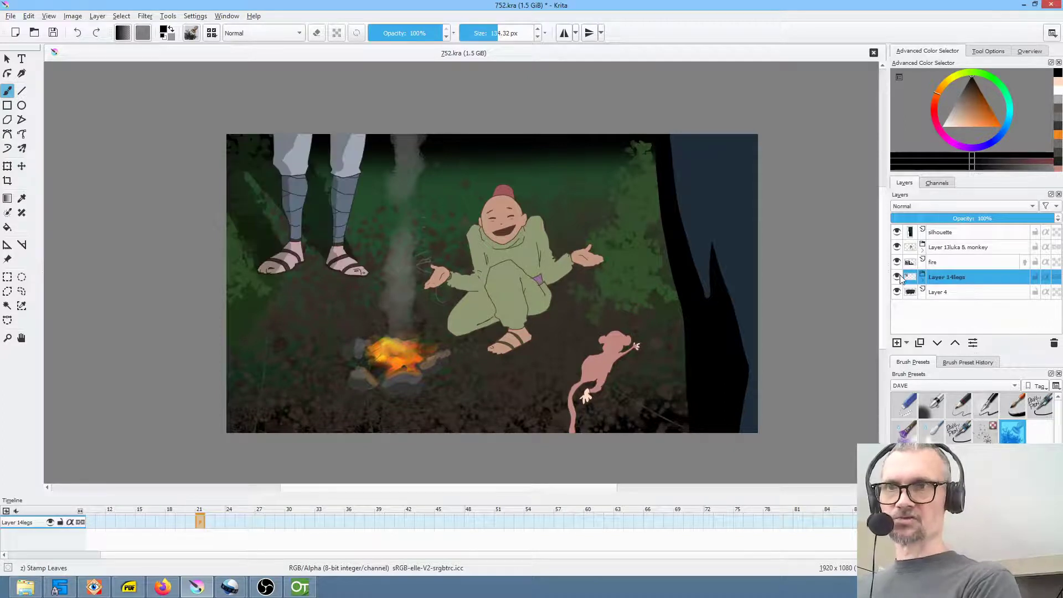
Add a layer named "shd" above luka & monkey inside its group, with inherited alpha and 33% opacity.
left_click(944, 263)
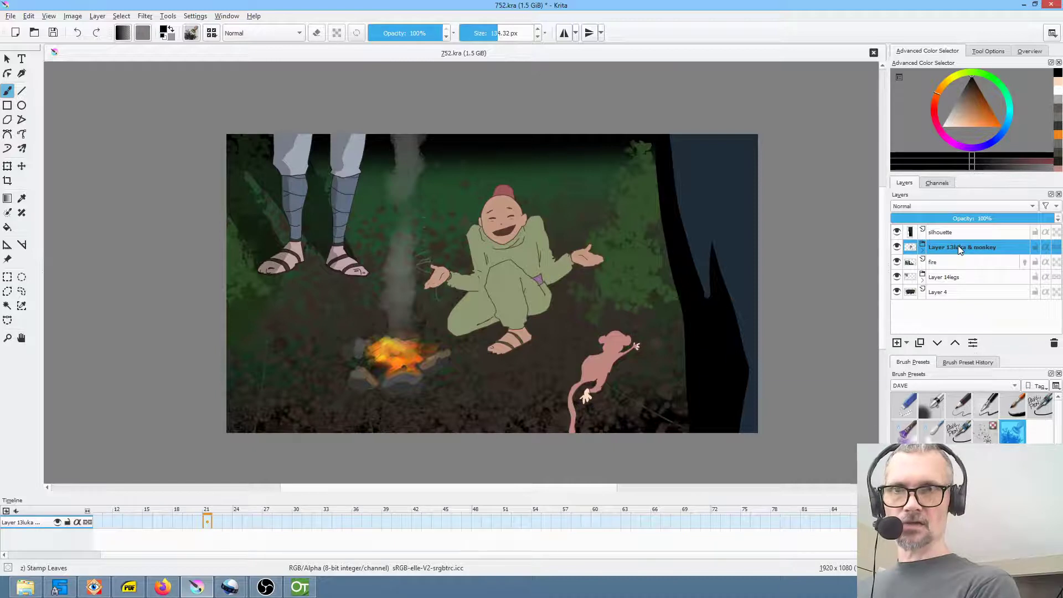
mouse_move(960, 249)
left_click(923, 249)
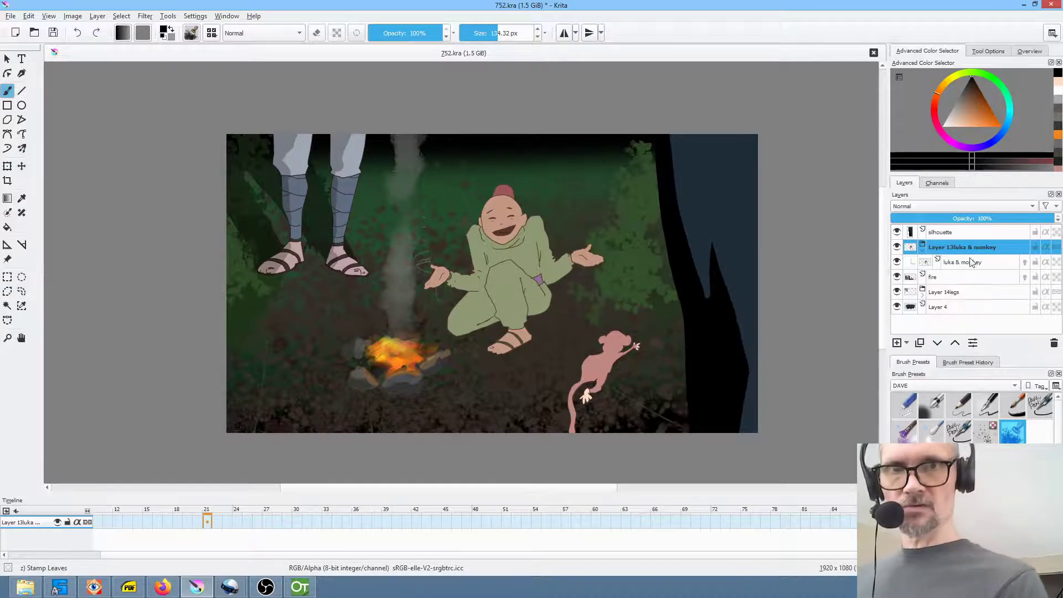
left_click(968, 264)
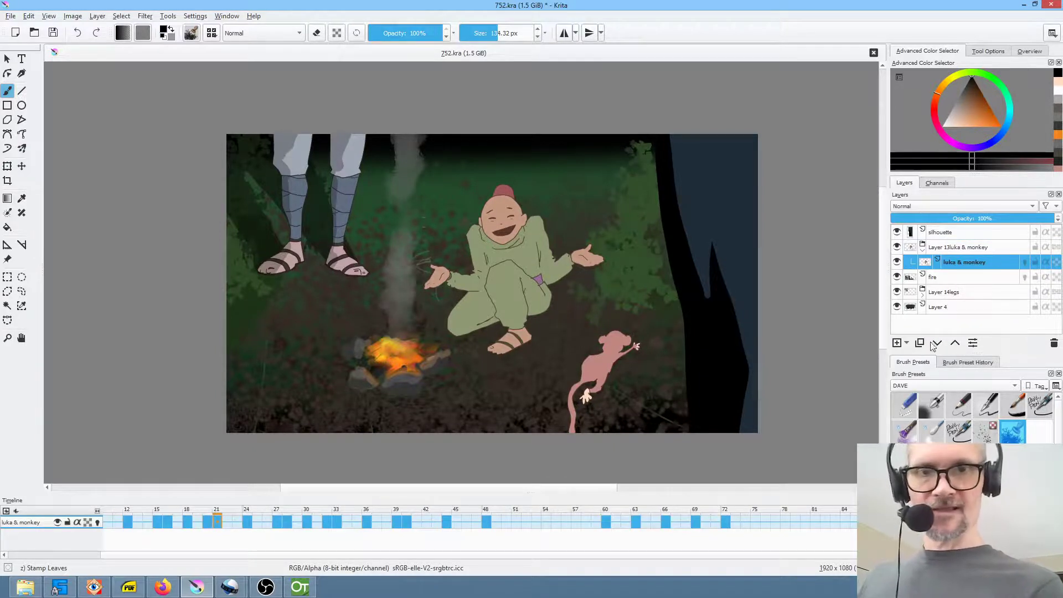
left_click(897, 342)
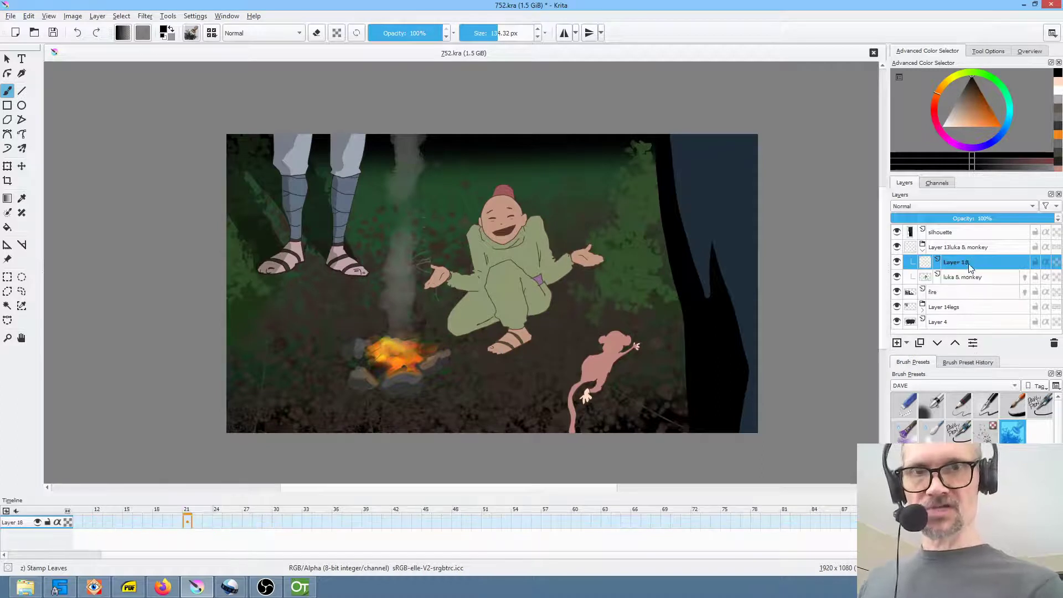
double_click(956, 263)
type("shd")
key("Return")
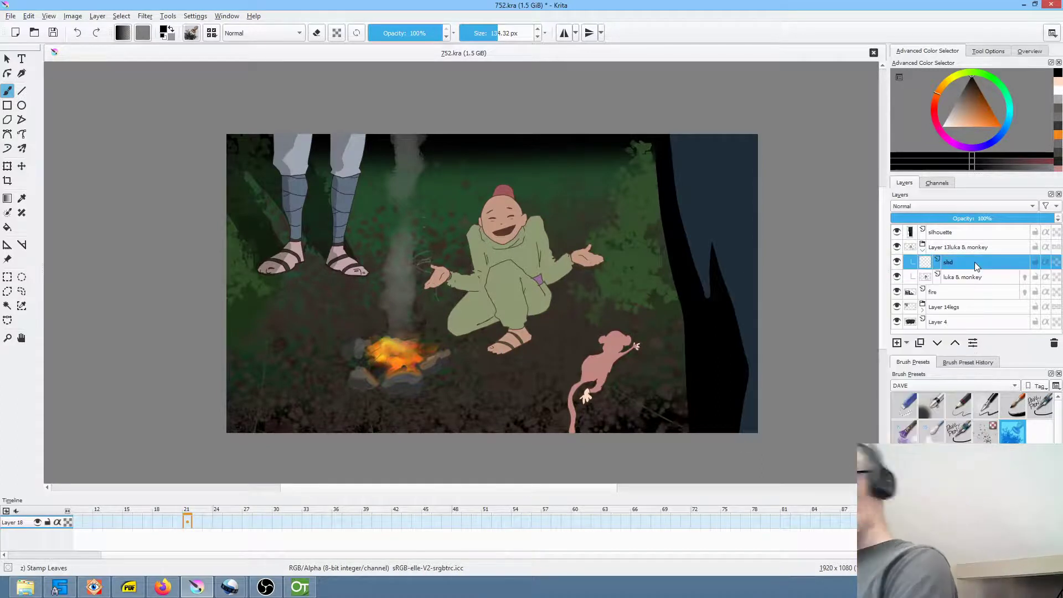
left_click(1047, 264)
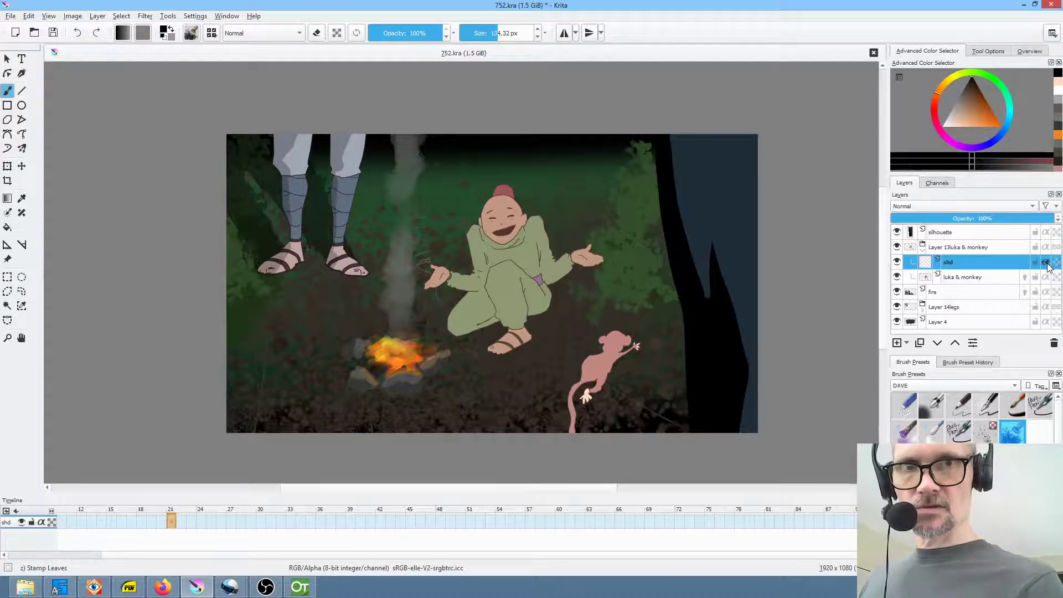
left_click_drag(996, 218, 944, 217)
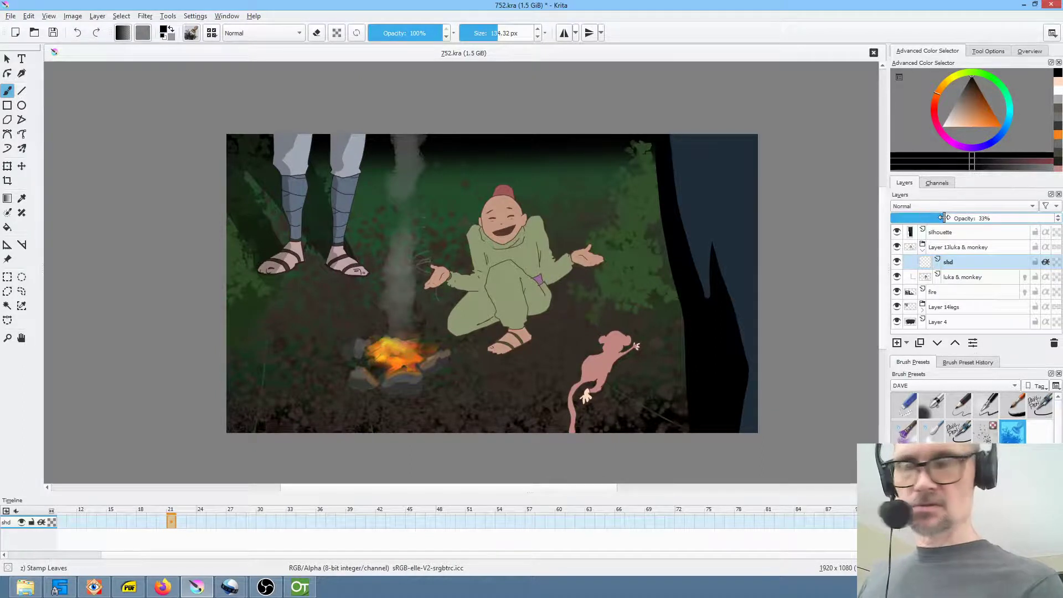
At the earlier frame where the monkey peeks from behind the tree, paint rough shading down Luka's head, torso and legs with the Ink-7 Brush Rough.
left_click(61, 518)
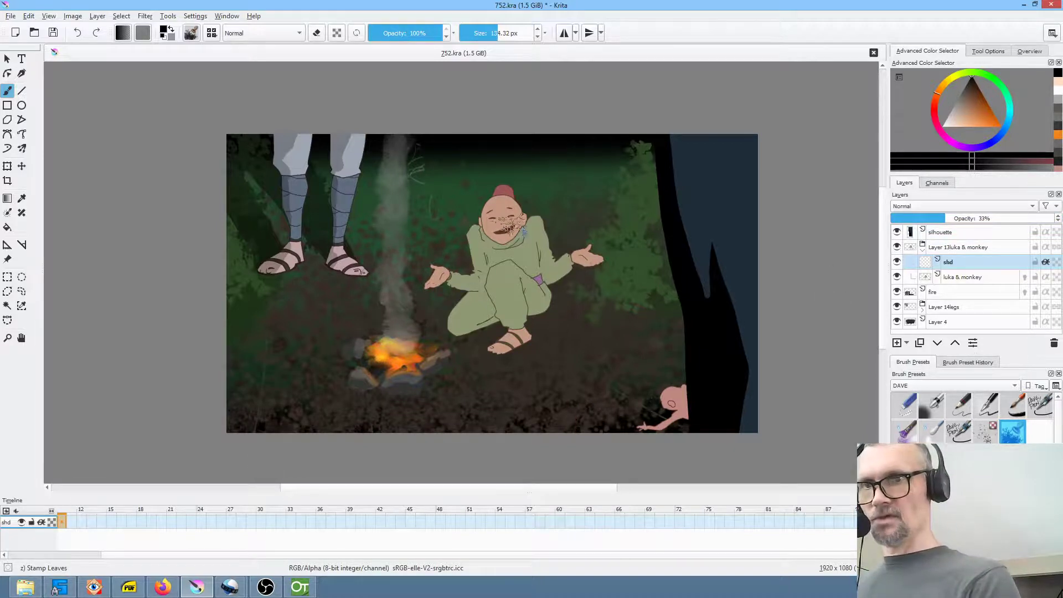
left_click(1014, 407)
mouse_move(504, 178)
left_mouse_down()
mouse_move(527, 212)
mouse_move(509, 247)
left_mouse_up()
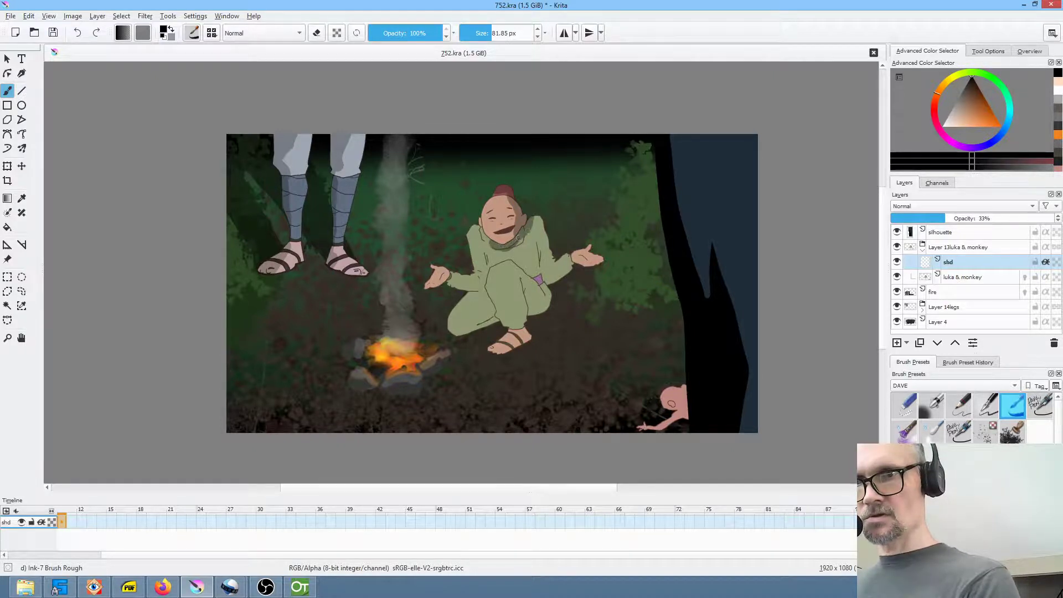
mouse_move(526, 213)
left_mouse_down()
mouse_move(550, 209)
mouse_move(553, 244)
mouse_move(582, 239)
mouse_move(550, 270)
mouse_move(572, 259)
mouse_move(519, 273)
mouse_move(561, 321)
mouse_move(524, 285)
mouse_move(529, 339)
left_mouse_up()
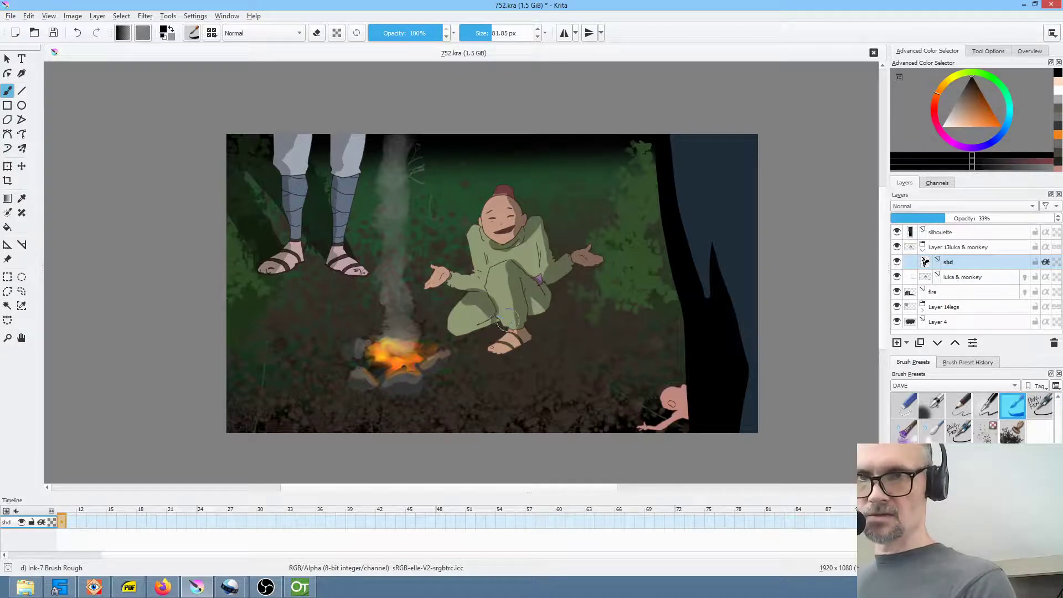
Refine Luka's shading on the knee, hands, hair and foot by alternating the 81.85 px brush between painting and erasing.
key("e")
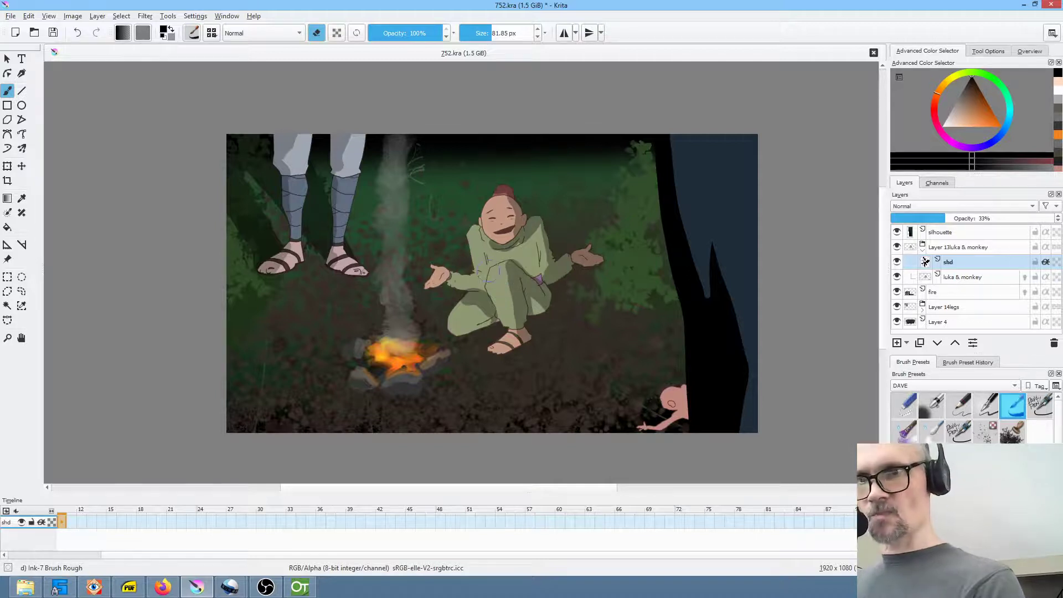
key("e")
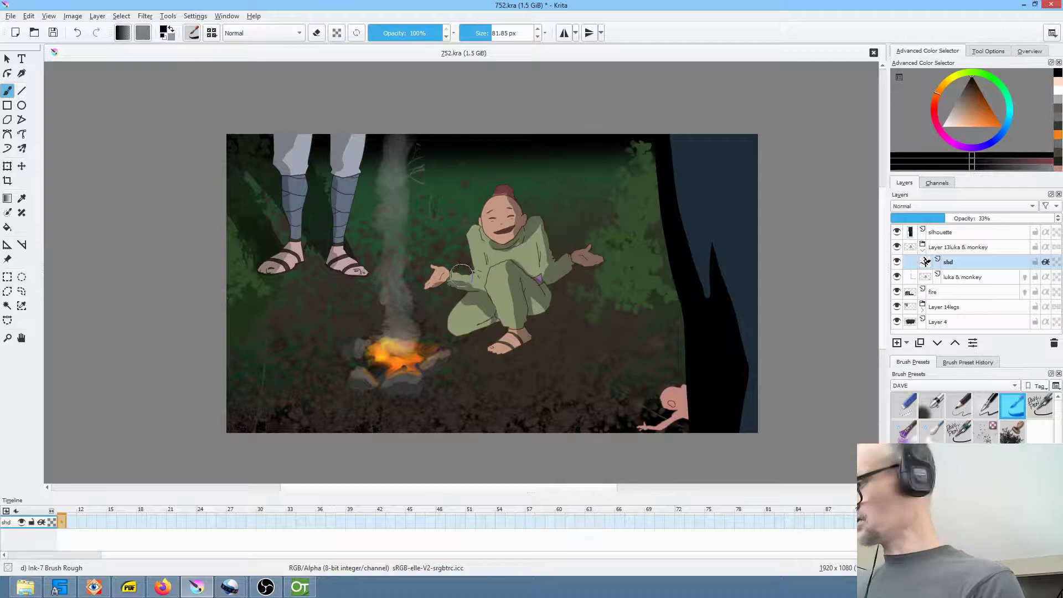
key("e")
key("e")
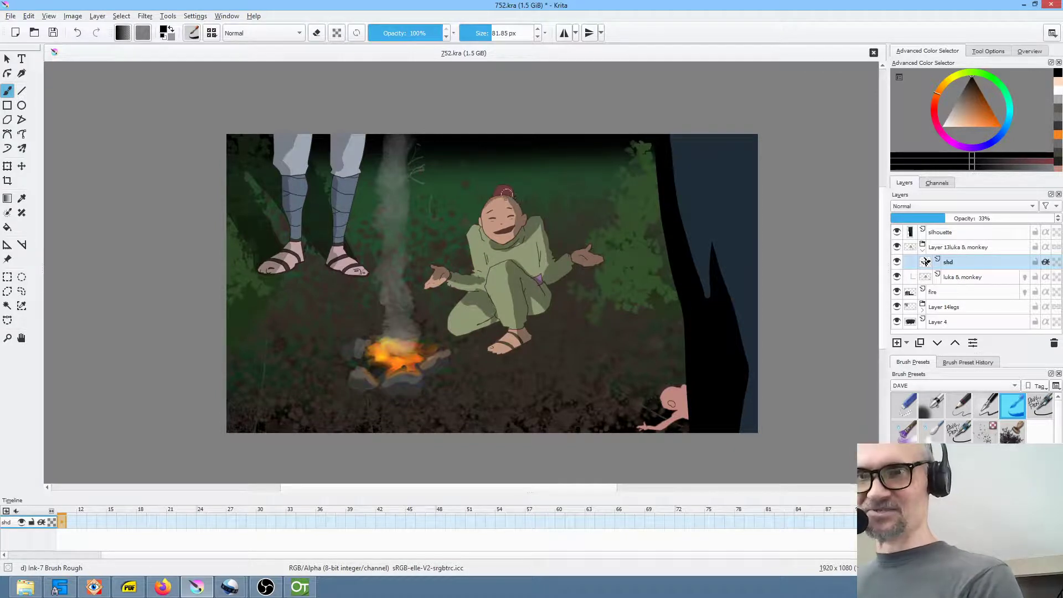
key("e")
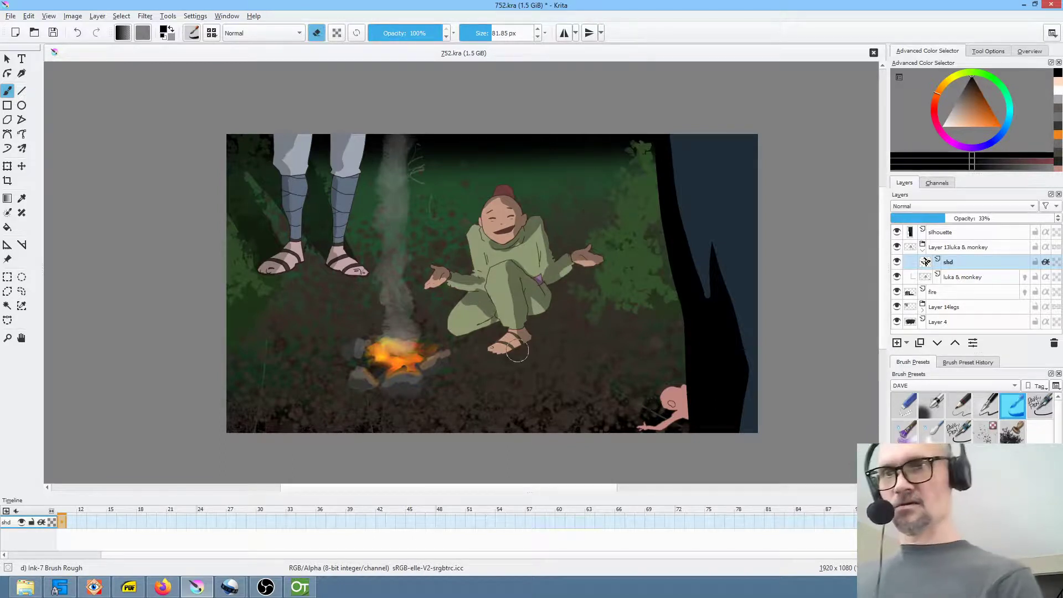
key("e")
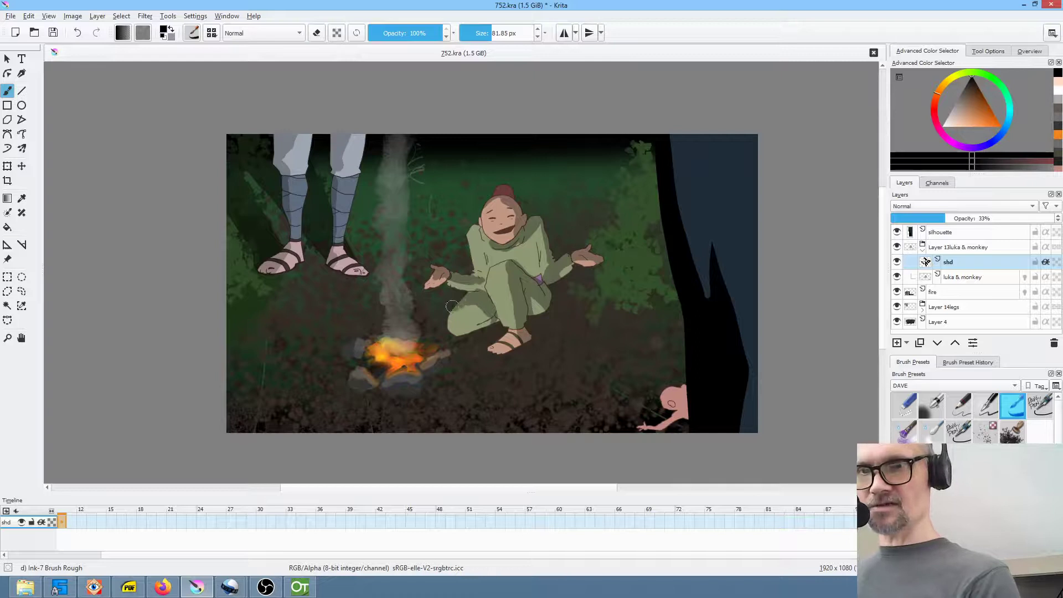
Refine the shading on Luka's chest, head, lower leg and foot, and reduce the shd layer's opacity to 24%.
scroll(572, 302, "up", 3)
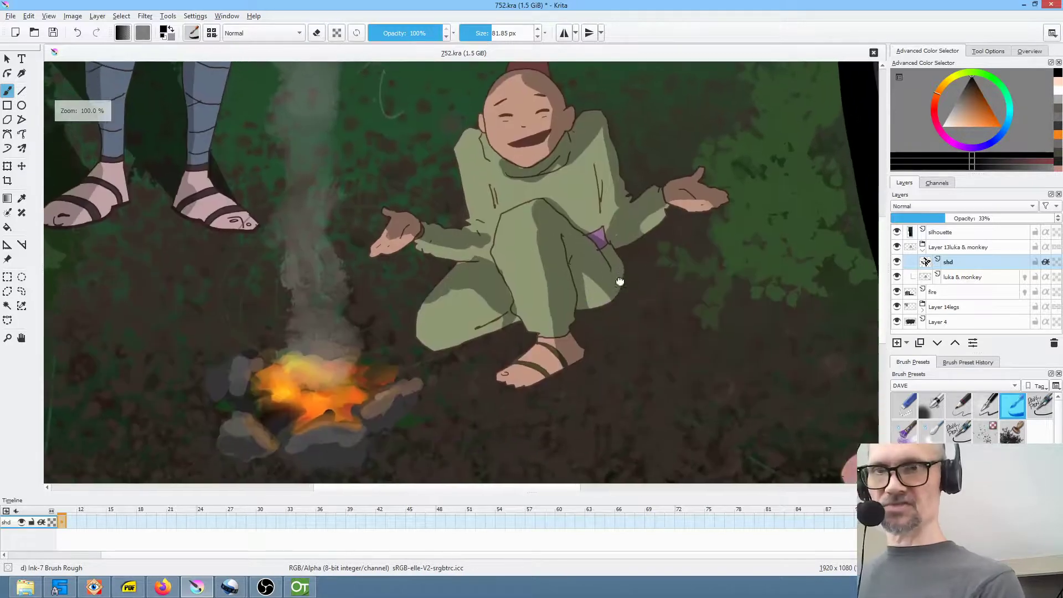
mouse_move(562, 201)
left_mouse_down()
mouse_move(533, 189)
mouse_move(515, 204)
mouse_move(573, 163)
mouse_move(570, 203)
mouse_move(601, 250)
mouse_move(610, 228)
mouse_move(570, 133)
mouse_move(553, 178)
mouse_move(572, 200)
mouse_move(565, 254)
left_mouse_up()
left_click_drag(540, 125, 512, 132)
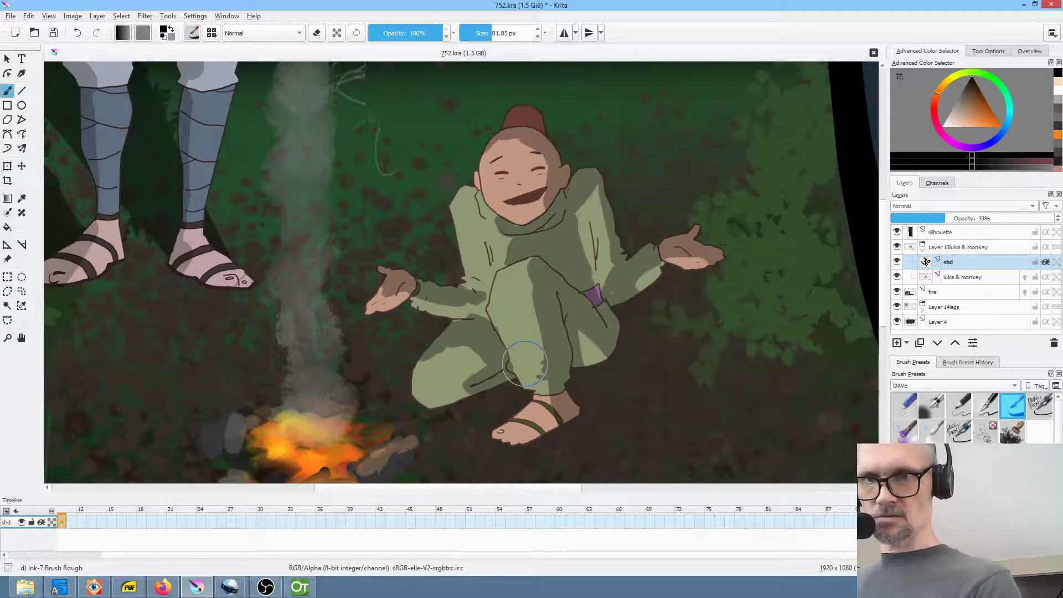
key("e")
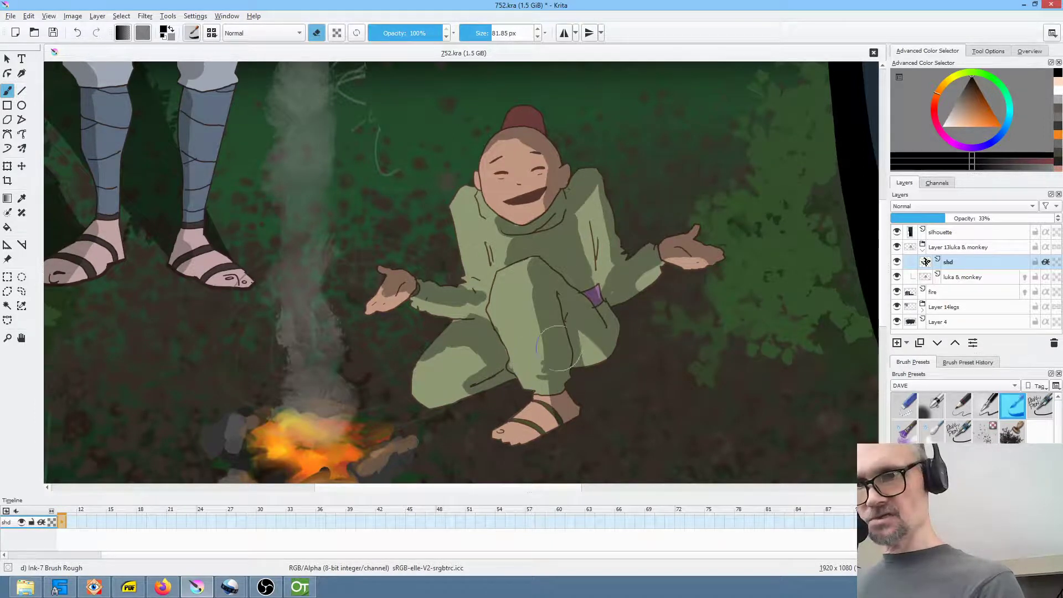
key("e")
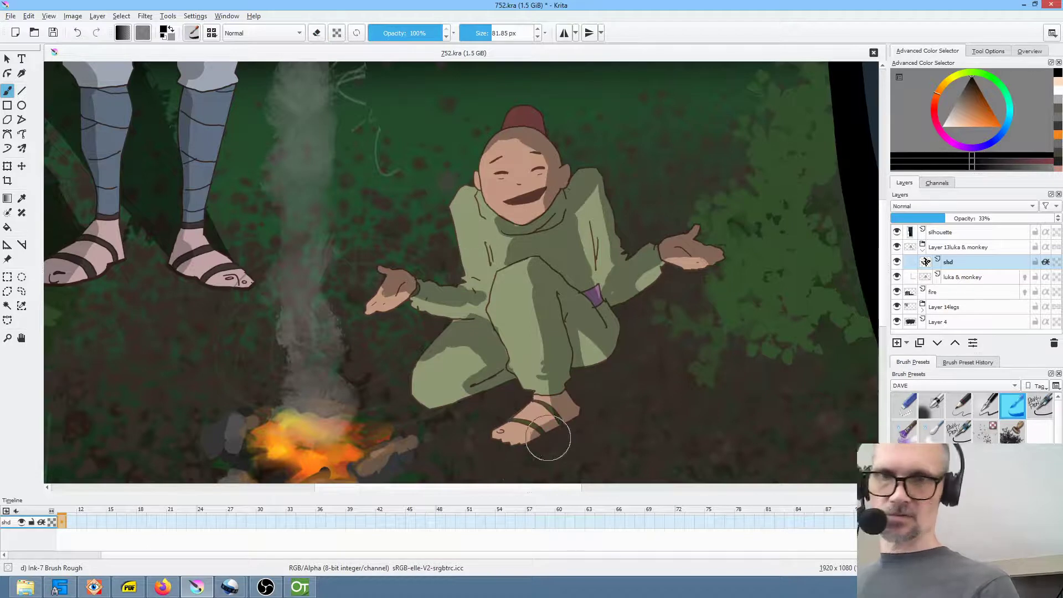
mouse_move(943, 220)
left_mouse_down()
mouse_move(920, 222)
mouse_move(932, 222)
left_mouse_up()
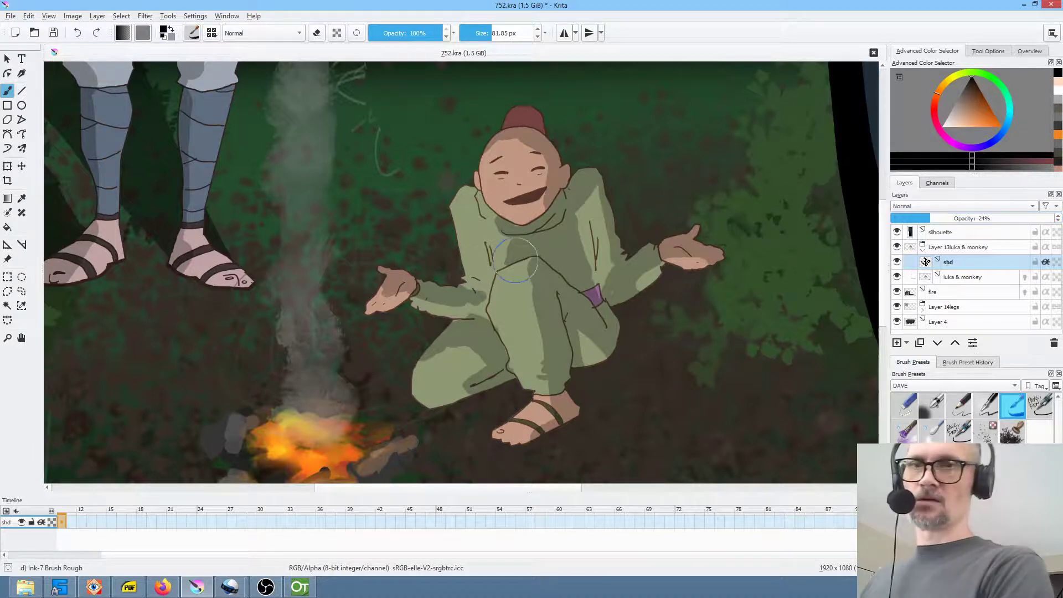
Add a layer directly beneath luka & monkey and paint a black cast shadow on the ground behind Luka, pointing away from the fire.
scroll(514, 260, "down", 5)
scroll(515, 260, "up", 3)
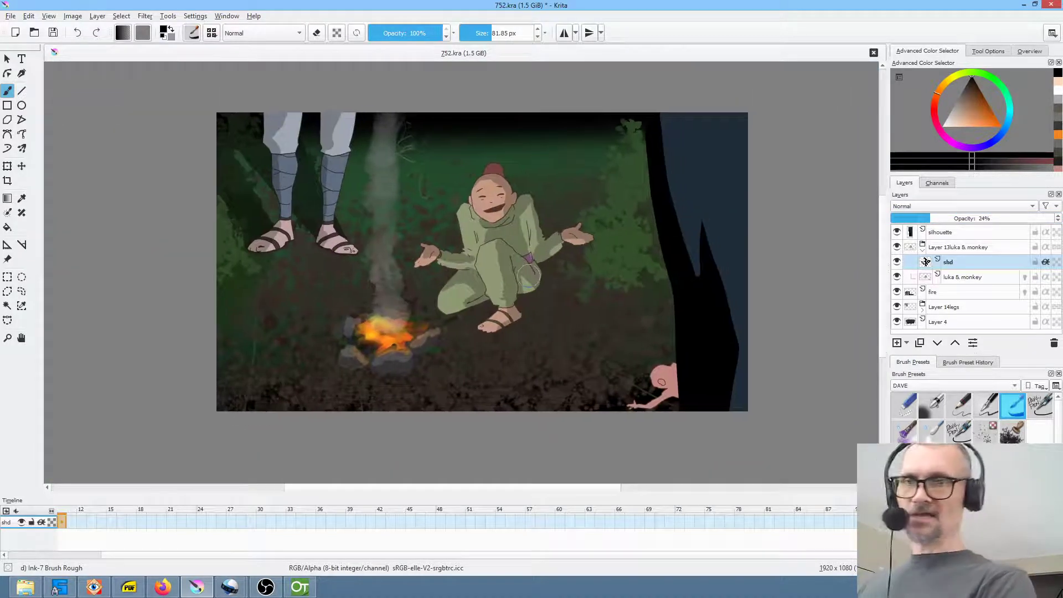
left_click(977, 282)
left_click(896, 343)
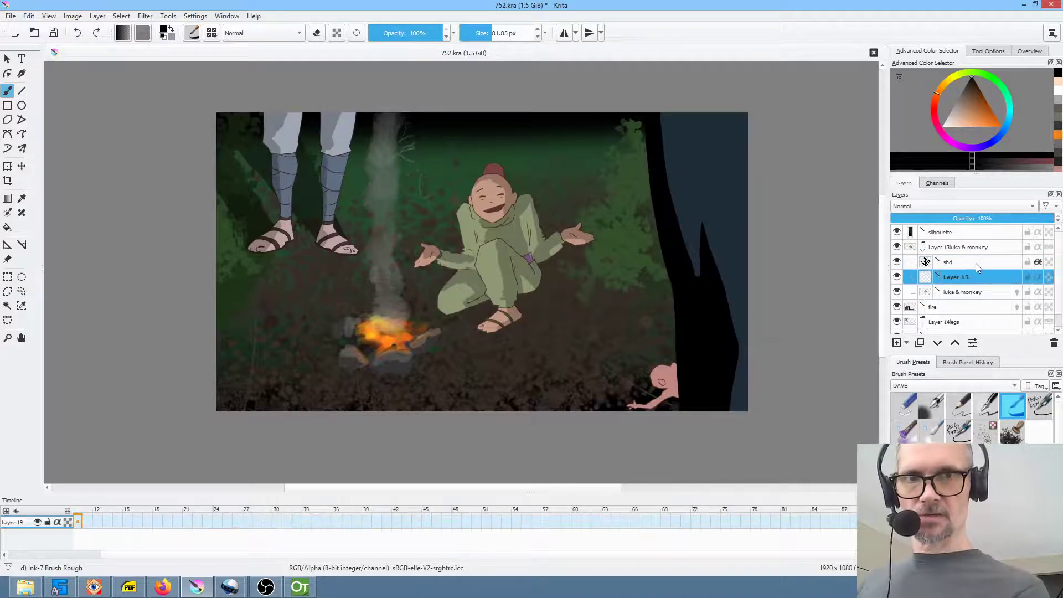
left_click(938, 343)
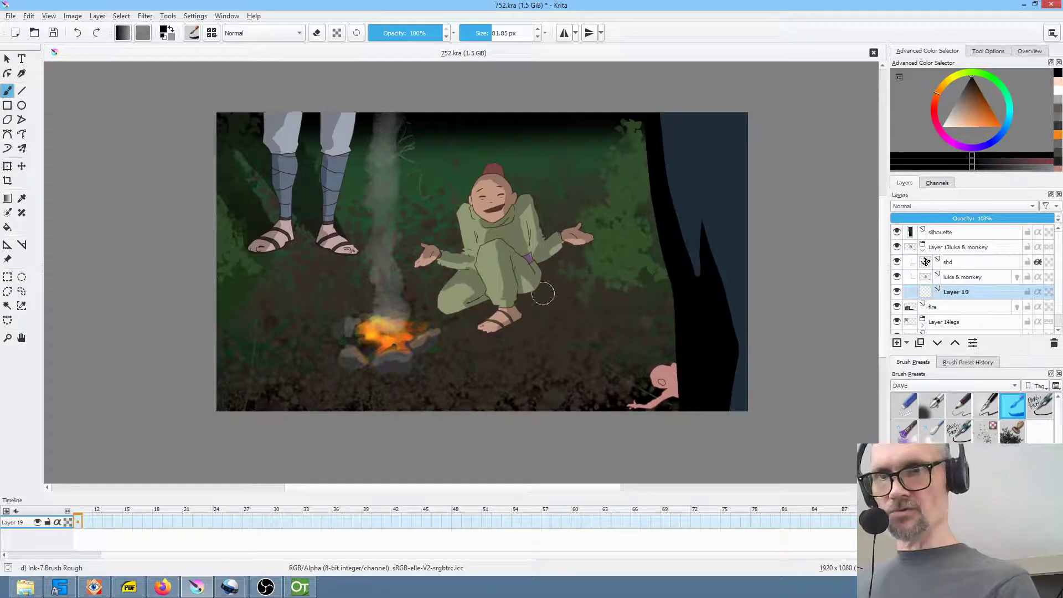
mouse_move(542, 293)
left_mouse_down()
mouse_move(600, 259)
mouse_move(559, 267)
mouse_move(602, 255)
mouse_move(551, 269)
mouse_move(523, 305)
mouse_move(593, 259)
left_mouse_up()
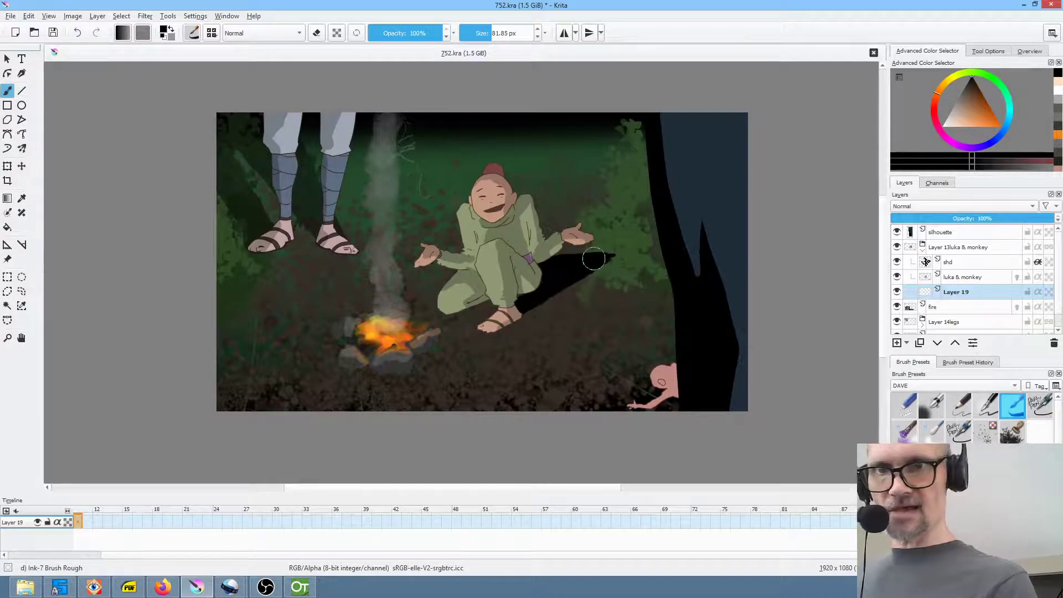
Break up the edges of Luka's cast shadow with the Stamp Leaves brush, erasing at 165 px and painting back at 66.38 px.
left_click(1013, 435)
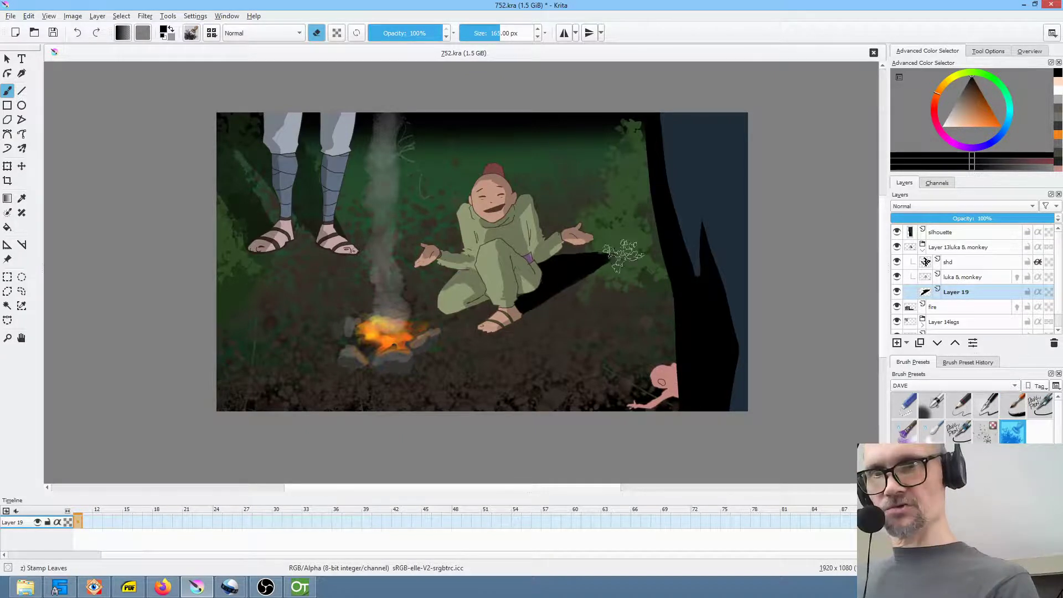
mouse_move(622, 254)
left_mouse_down()
mouse_move(597, 270)
mouse_move(610, 250)
mouse_move(577, 249)
mouse_move(598, 241)
mouse_move(616, 262)
mouse_move(545, 293)
left_mouse_up()
left_click(559, 280, "ctrl")
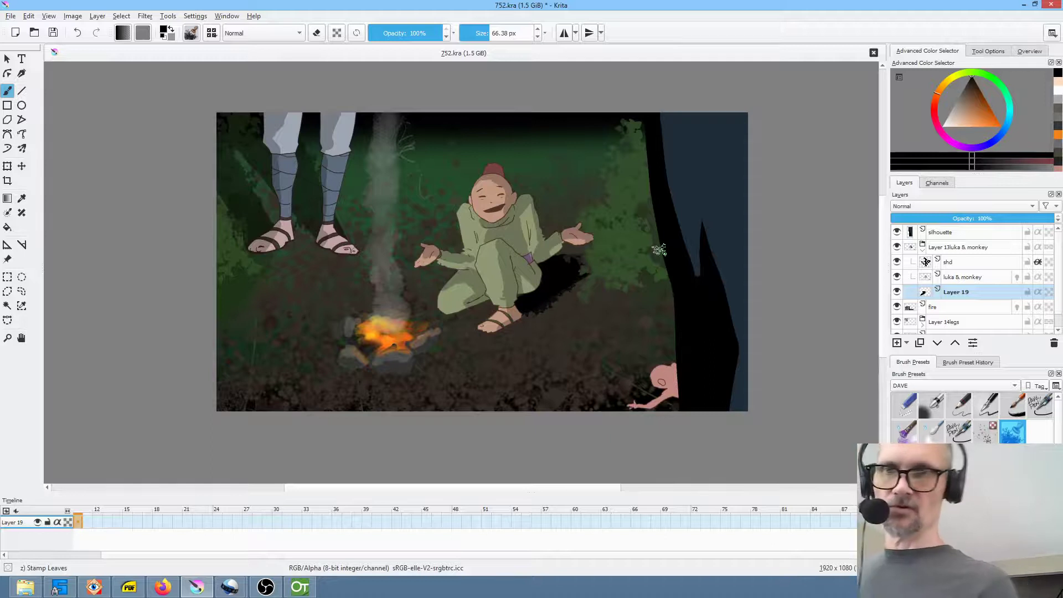
Set the opacity of Luka's cast shadow layer to 61% and save the file.
mouse_move(996, 218)
left_mouse_down()
mouse_move(910, 224)
mouse_move(1001, 222)
mouse_move(991, 223)
left_mouse_up()
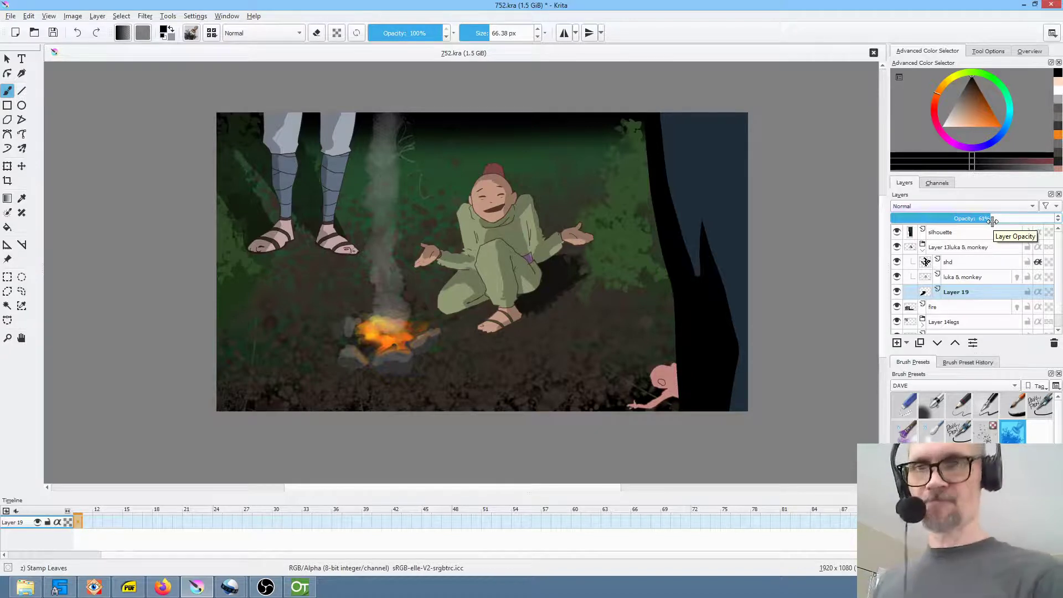
left_click(54, 33)
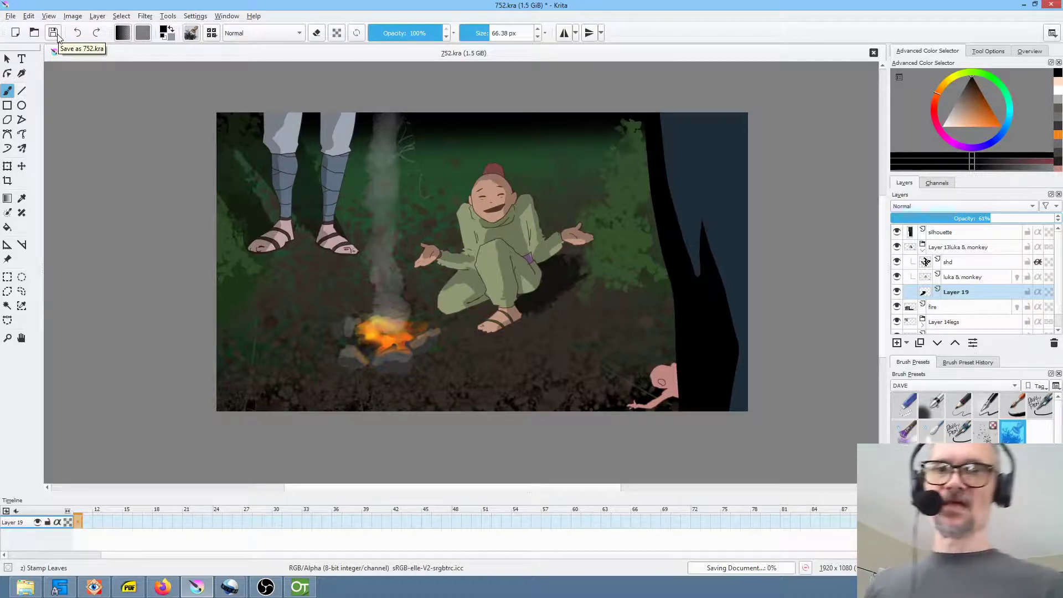
Add a layer named "monkey shd" above luka & monkey and make it inherit alpha.
left_click(986, 276)
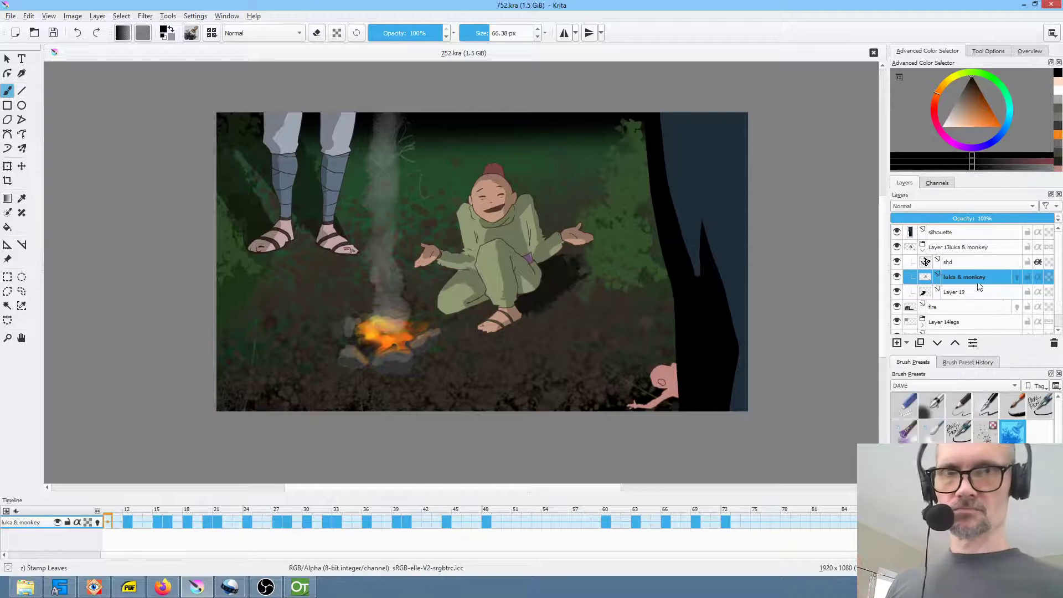
left_click(897, 343)
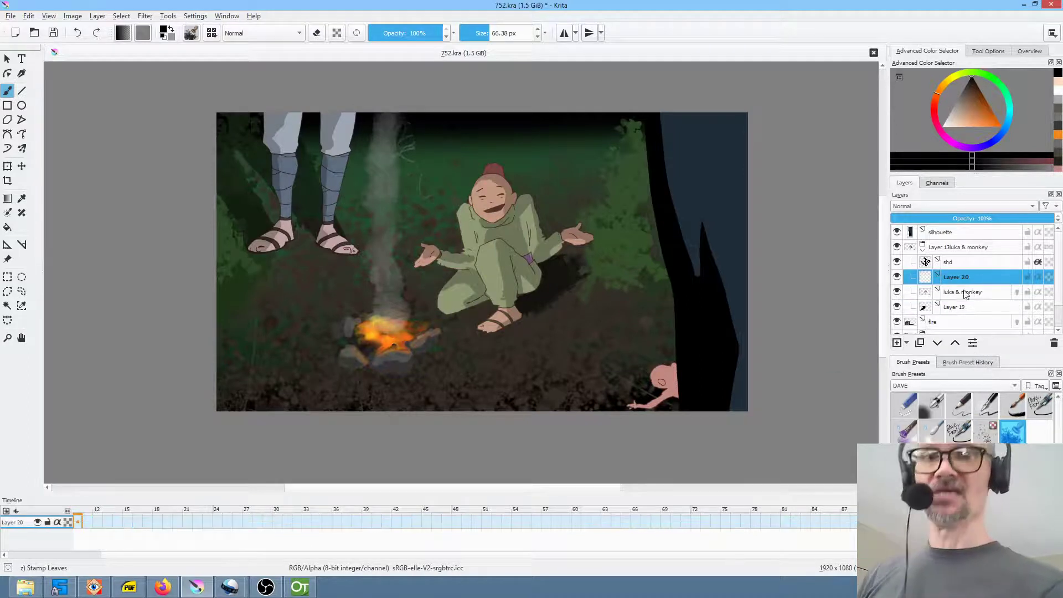
double_click(978, 277)
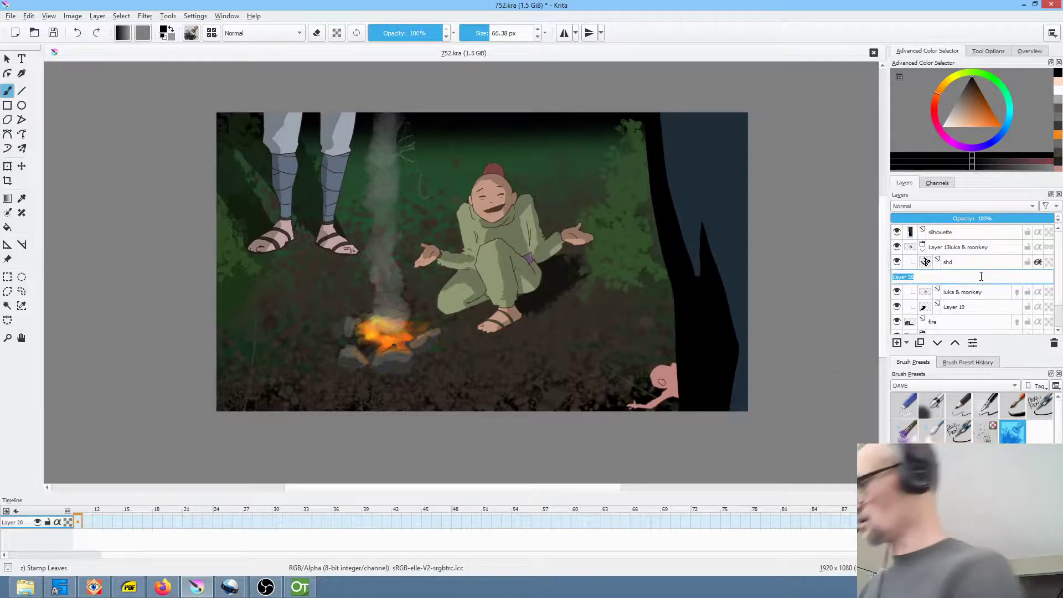
type("monkey shd")
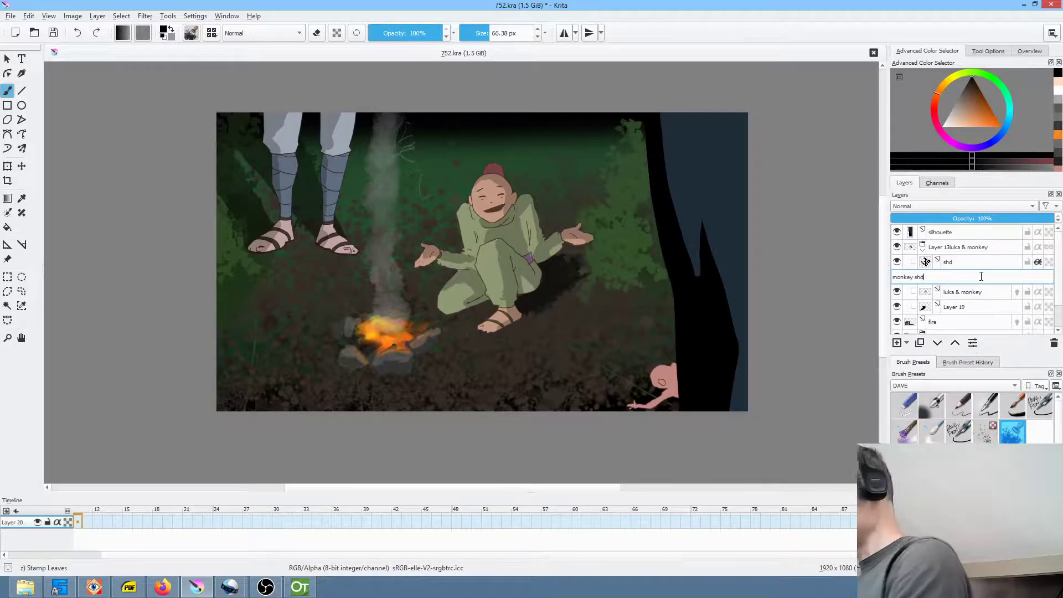
key("Return")
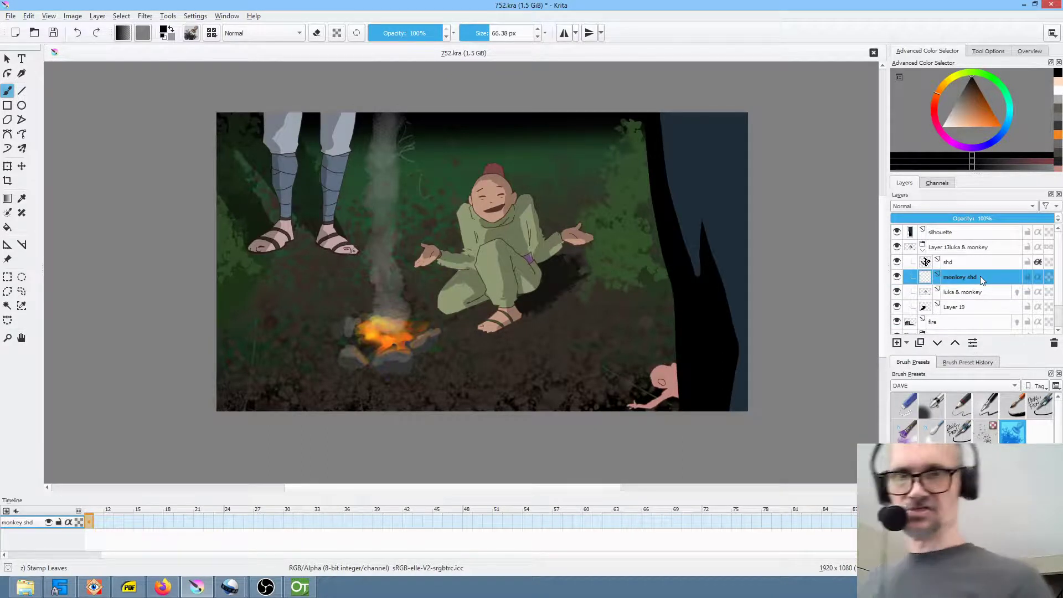
left_click(1037, 277)
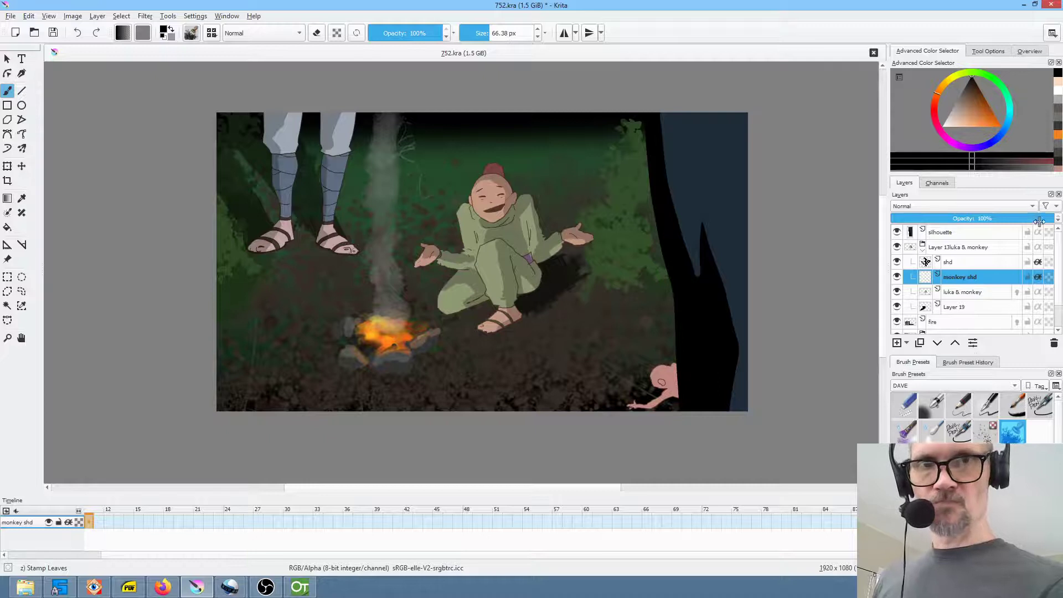
Shade the peeking monkey's head and body with the 25 px Ink-7 Brush Rough and lower the monkey shd layer's opacity to 28%.
left_click_drag(1039, 221, 966, 217)
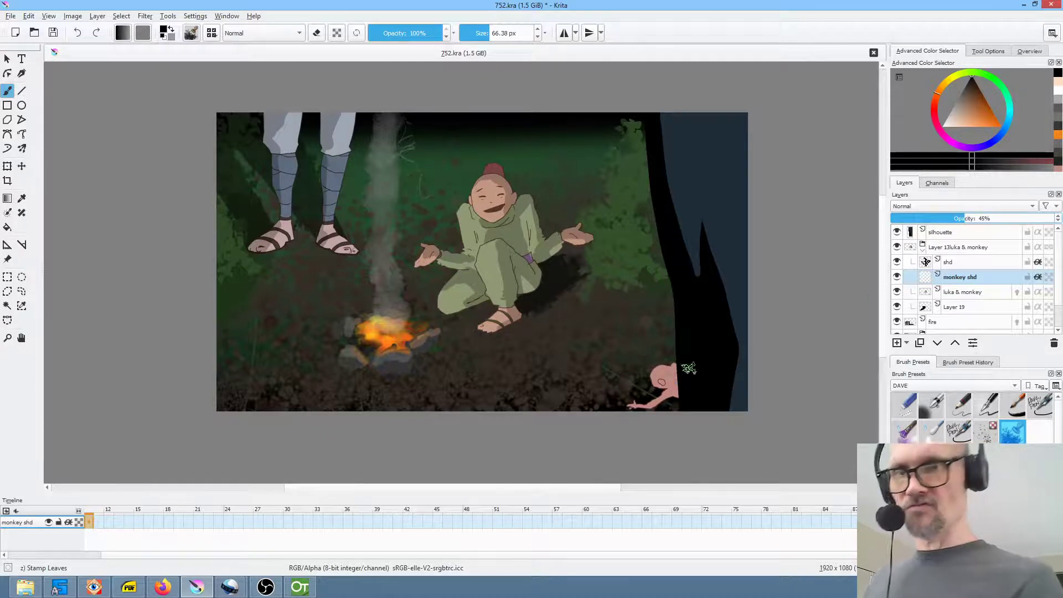
left_click(1015, 402)
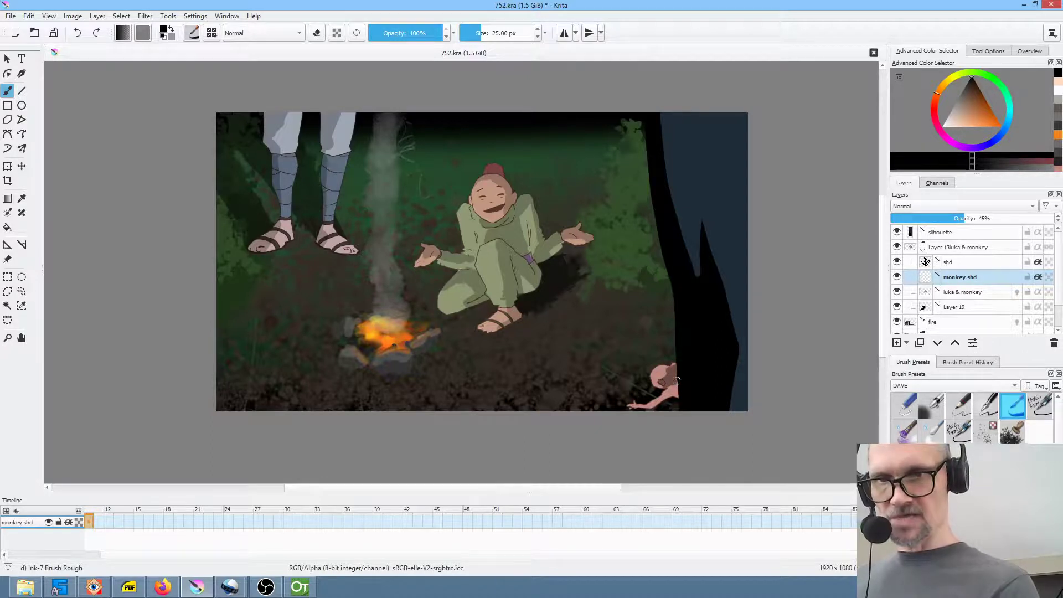
left_click_drag(965, 216, 933, 219)
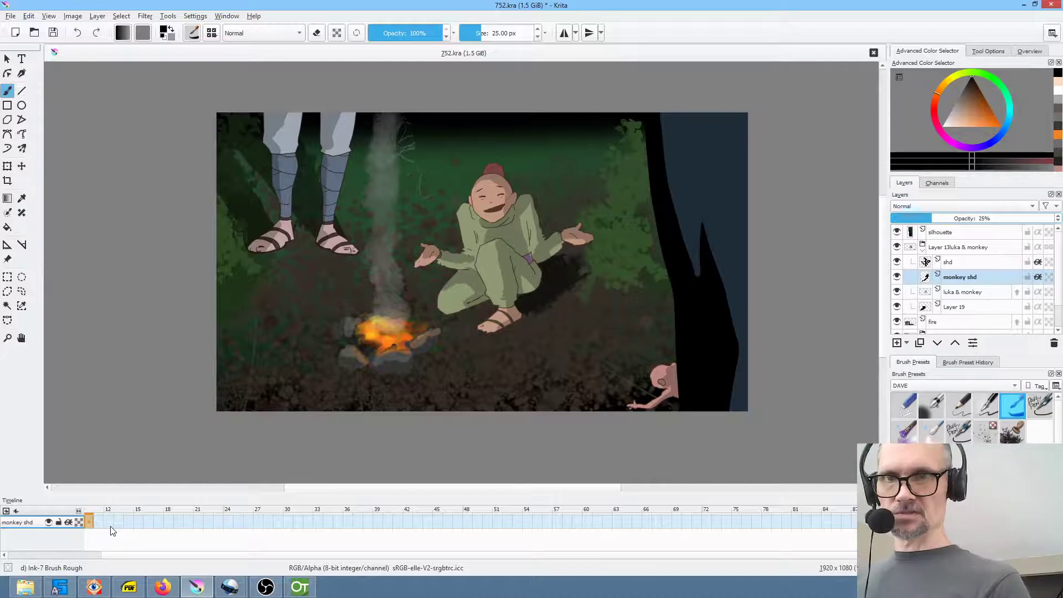
Turn the first monkey shading into a keyframe and advance to frame 15, where the monkey leaps out from the tree.
key("F6")
key("Right")
key("Right")
key("Right")
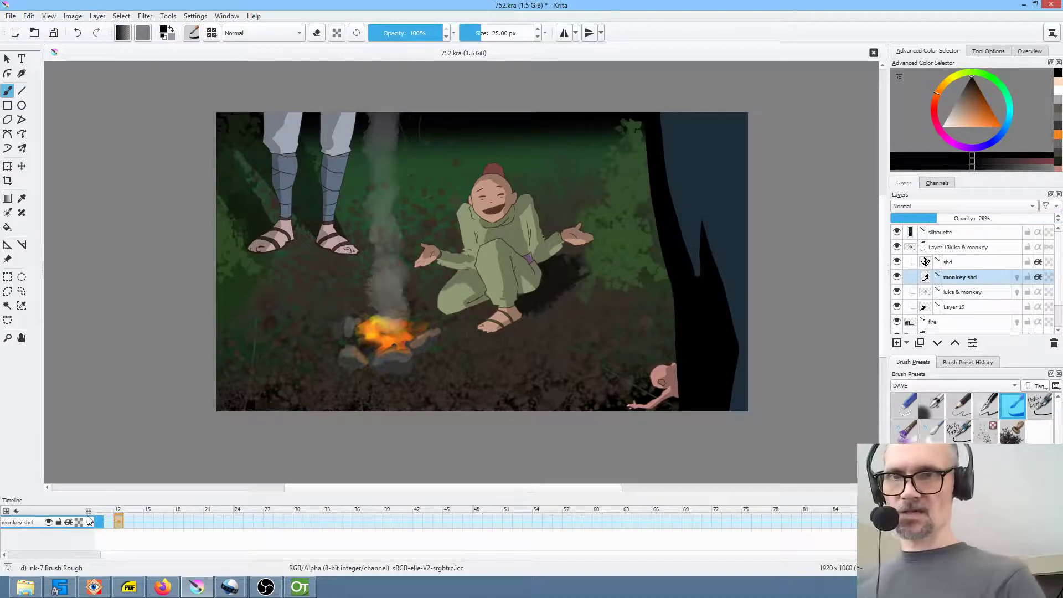
key("Right")
key("Right")
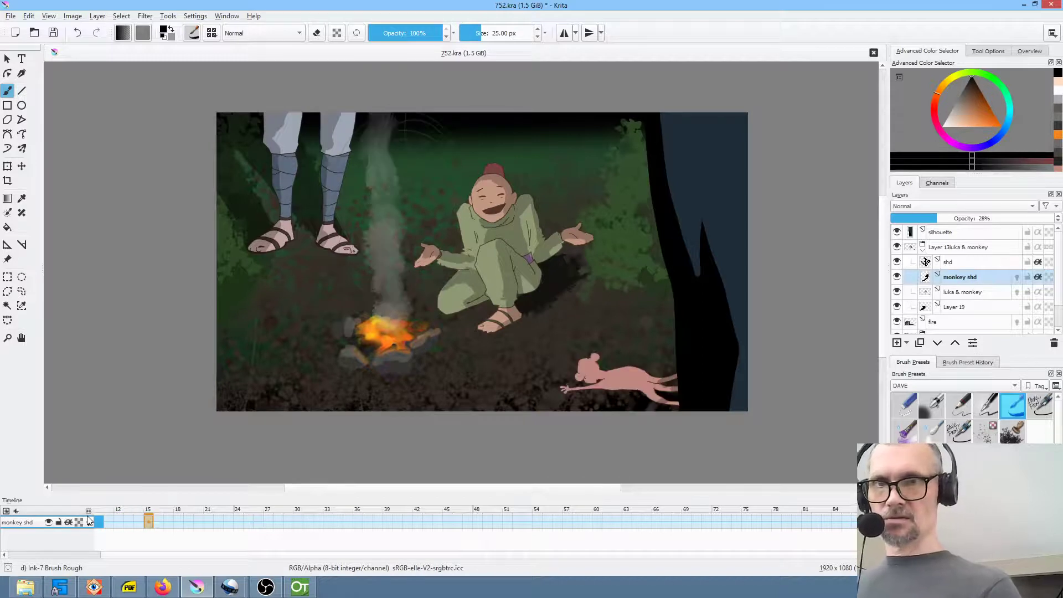
On a new keyframe at frame 15, shade the leaping monkey's head, body and legs, and advance to frame 18.
key("Left")
key("Right")
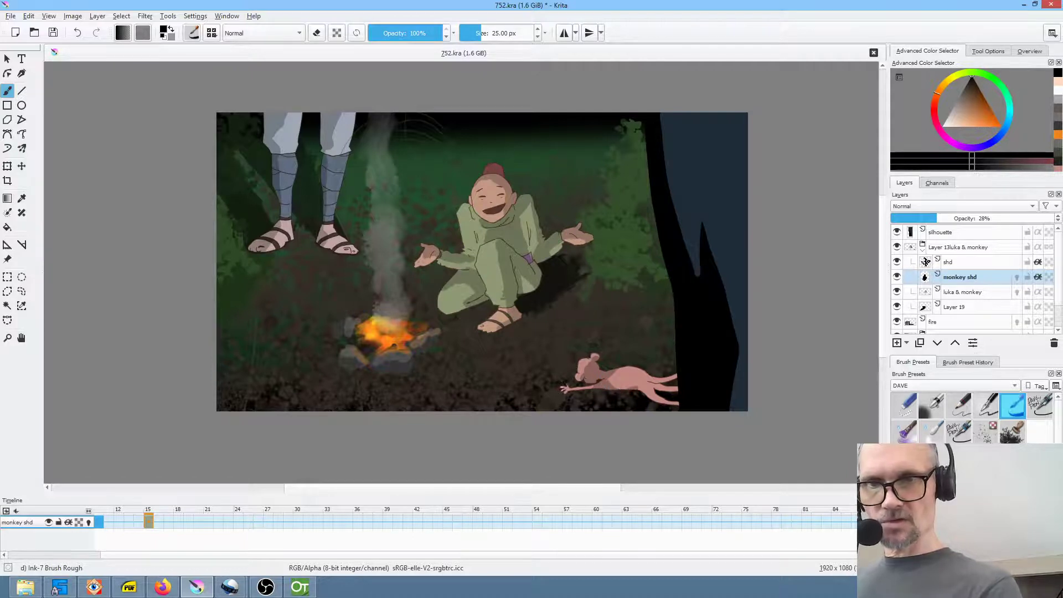
mouse_move(656, 392)
left_mouse_down()
mouse_move(657, 402)
mouse_move(647, 376)
mouse_move(623, 376)
left_mouse_up()
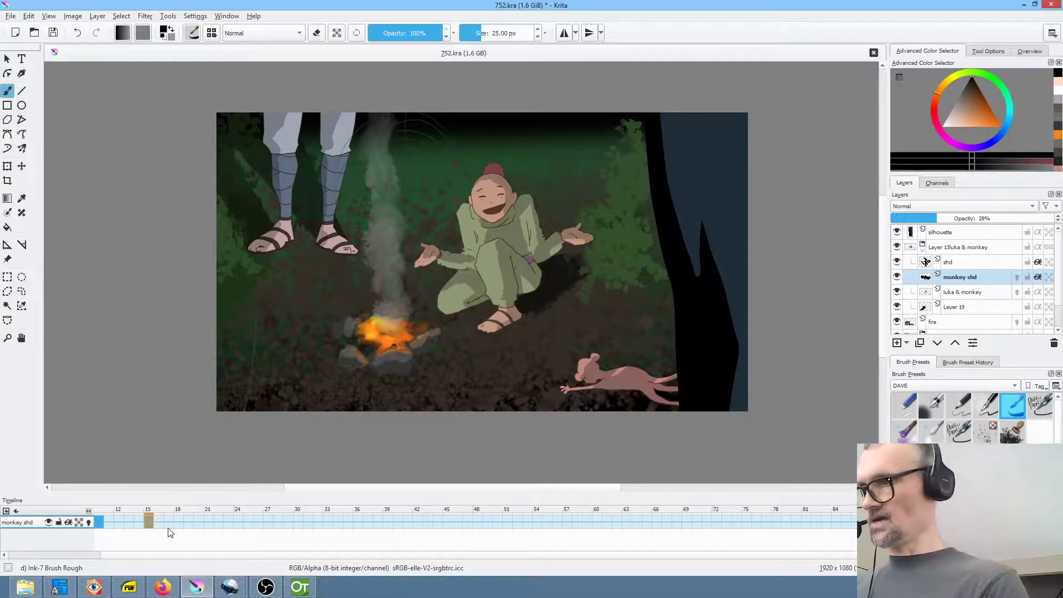
key("period")
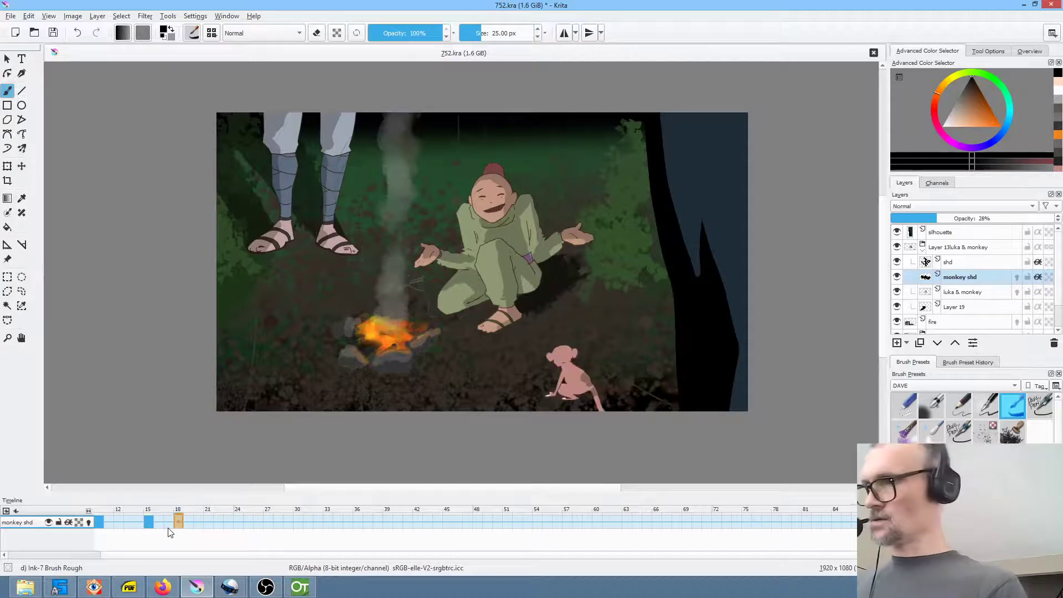
Shade the crouching monkey's back, body and tail on a new keyframe at frame 18, using an enlarged Ink-7 Brush Rough.
mouse_move(576, 359)
left_mouse_down()
mouse_move(560, 350)
mouse_move(588, 398)
left_mouse_up()
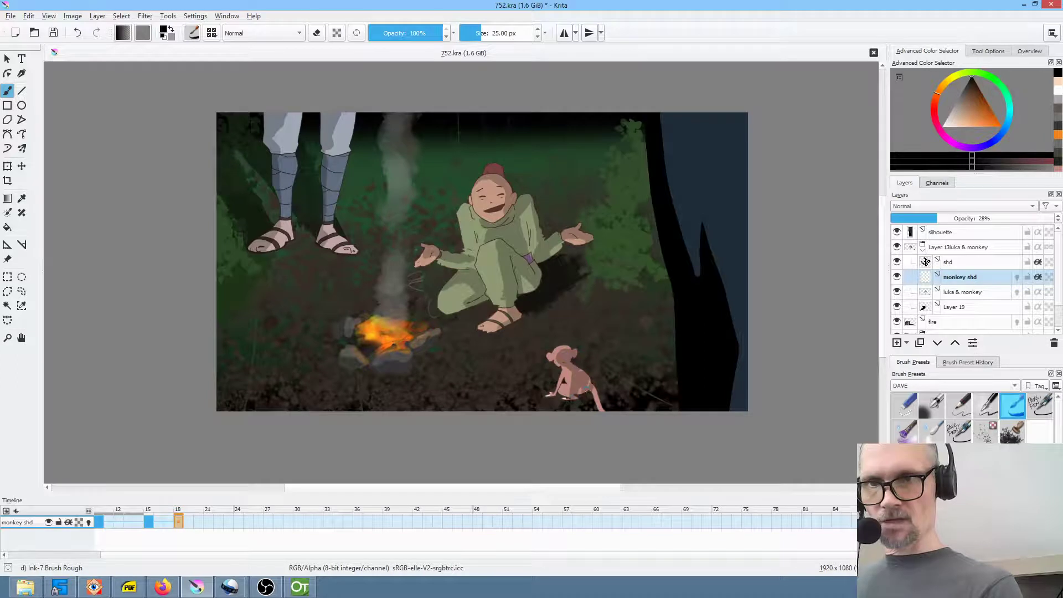
key("bracketright")
key("bracketright")
key("bracketright")
key("bracketright")
key("bracketright")
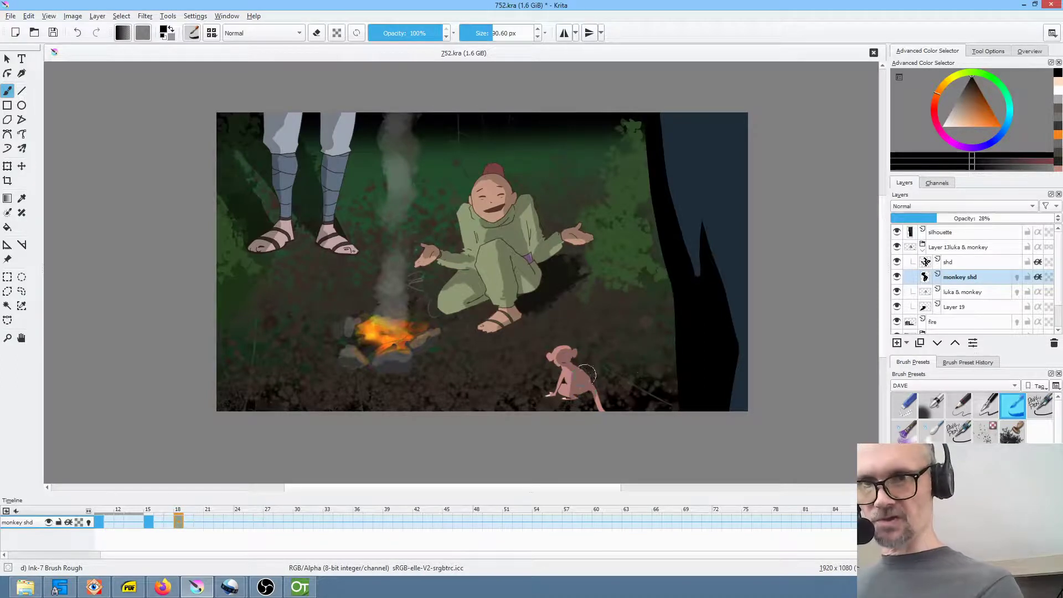
left_click_drag(593, 382, 605, 400)
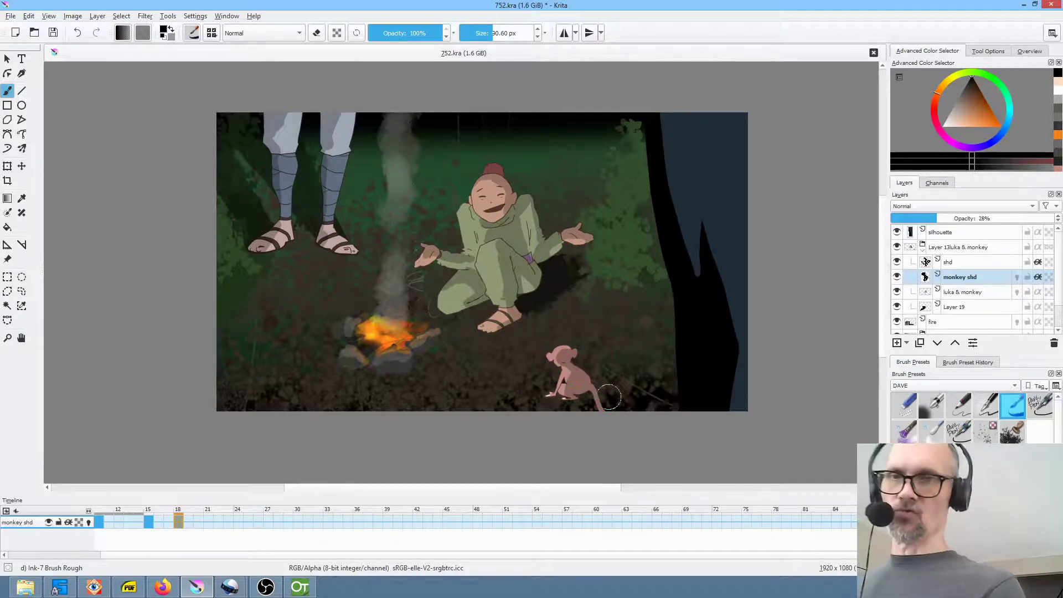
On new keyframes at frames 21 and 24, shade the leaping monkey's head, body and tail.
key("period")
key("period")
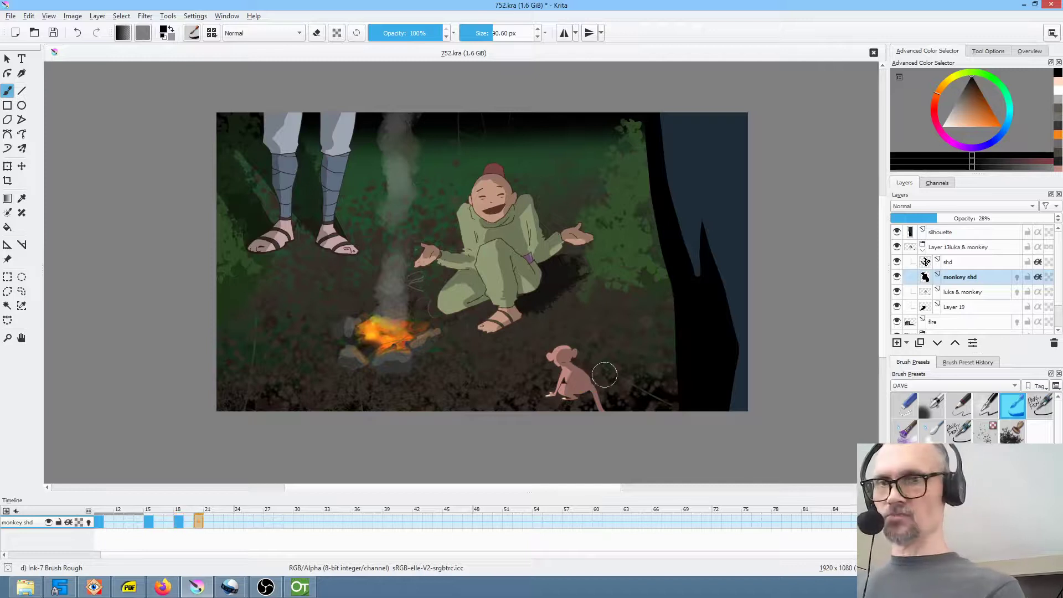
key("period")
mouse_move(623, 351)
left_mouse_down()
mouse_move(627, 315)
mouse_move(614, 313)
mouse_move(608, 340)
mouse_move(581, 361)
mouse_move(574, 412)
mouse_move(591, 398)
left_mouse_up()
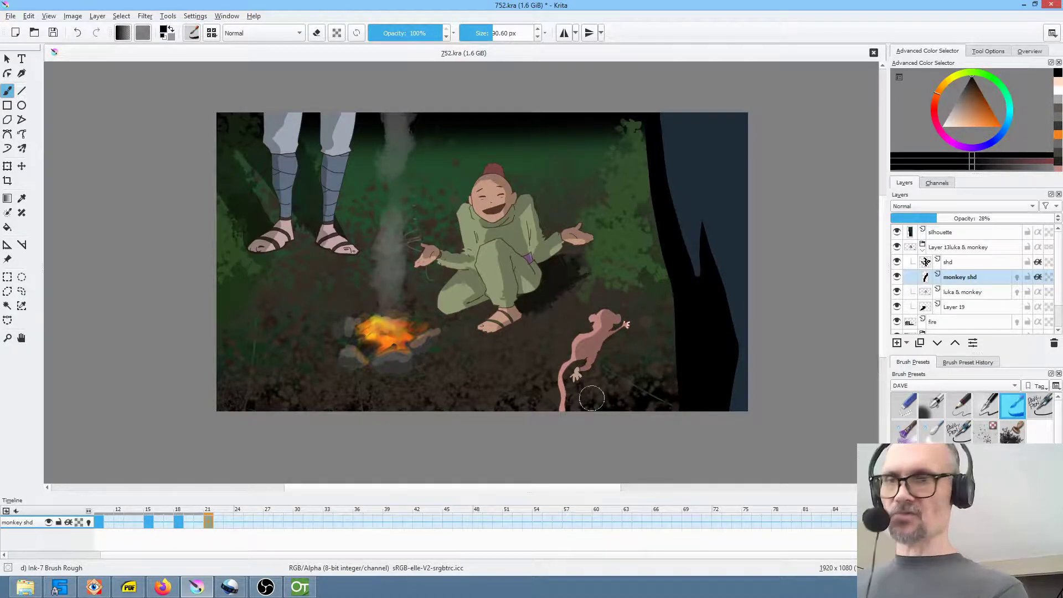
left_click(238, 522)
mouse_move(624, 289)
left_mouse_down()
mouse_move(612, 341)
mouse_move(630, 321)
mouse_move(613, 356)
left_mouse_up()
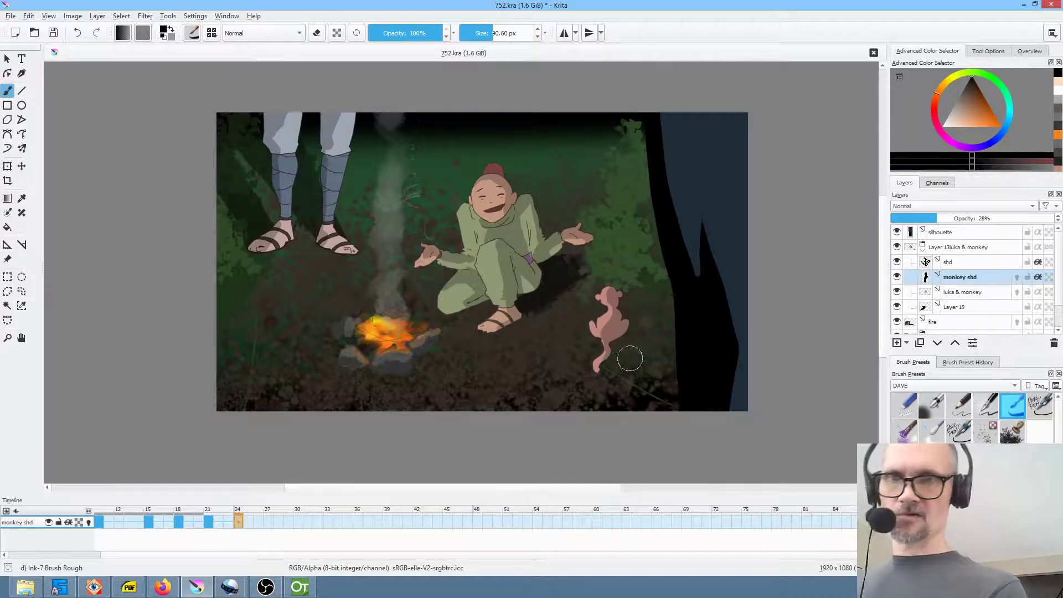
Shade the monkey's head and back on new keyframes at frames 27 and 30.
left_click(267, 522)
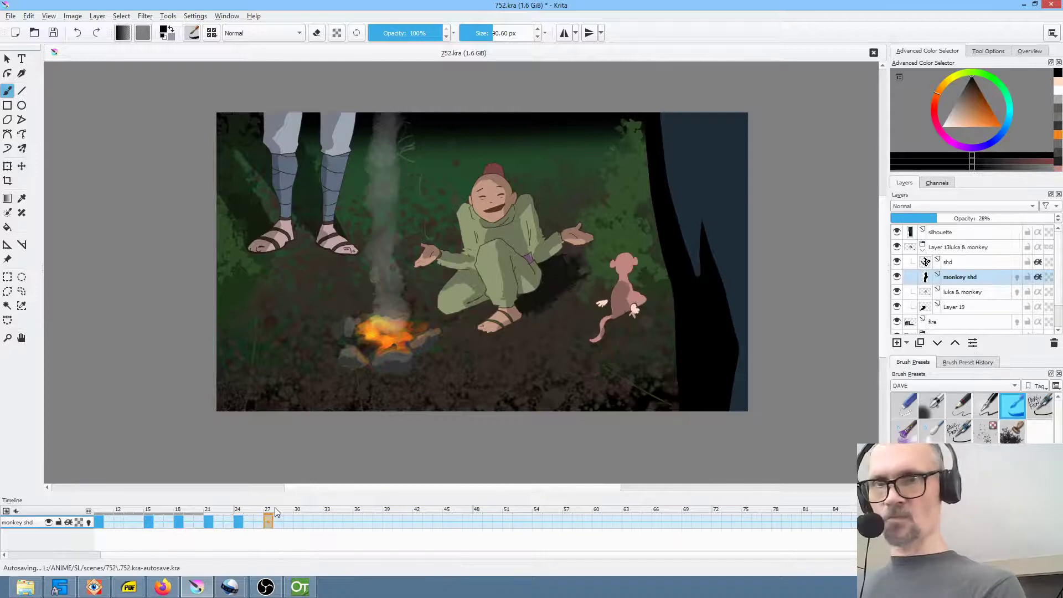
mouse_move(636, 263)
left_mouse_down()
mouse_move(638, 315)
mouse_move(624, 307)
mouse_move(634, 311)
left_mouse_up()
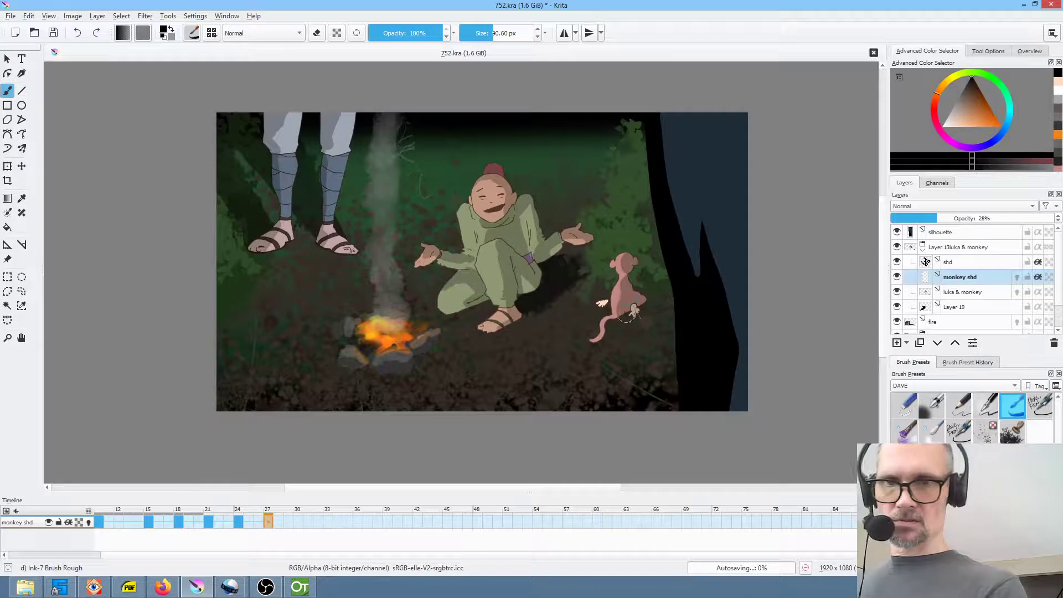
left_click(298, 523)
mouse_move(634, 243)
left_mouse_down()
mouse_move(622, 239)
mouse_move(643, 286)
left_mouse_up()
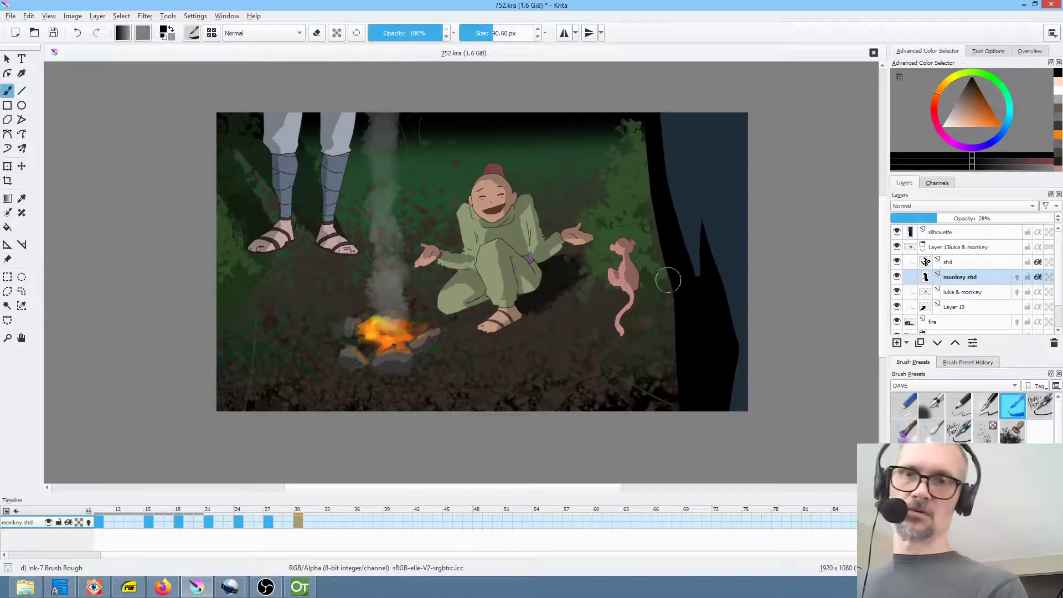
On a new keyframe at frame 33, shade the monkey's body and tail behind Luka's hand, redoing the first stroke.
left_click(328, 523)
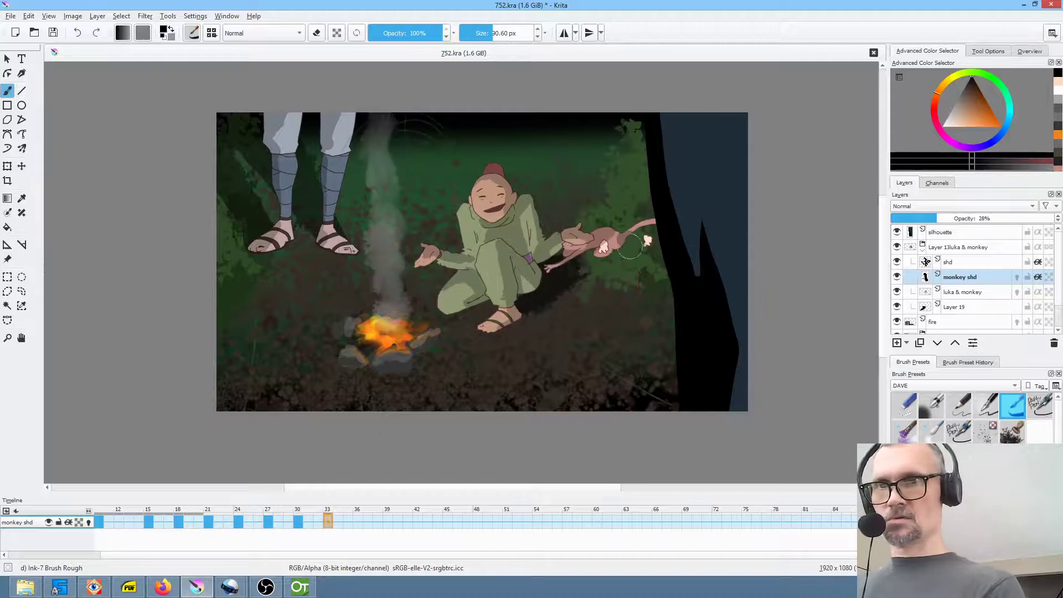
mouse_move(657, 230)
left_mouse_down()
mouse_move(614, 244)
mouse_move(570, 236)
left_mouse_up()
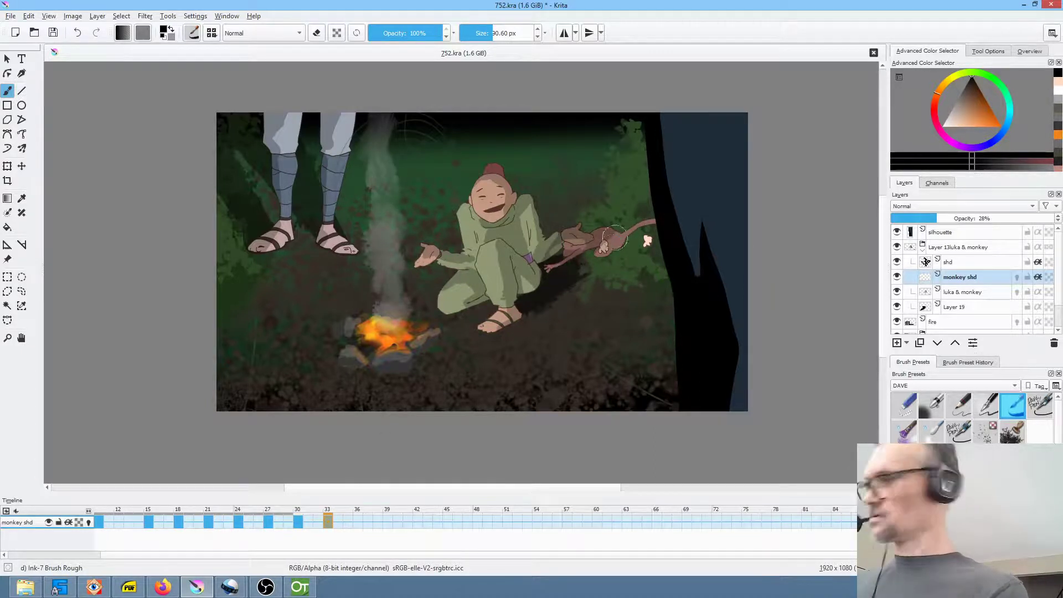
key("ctrl+z")
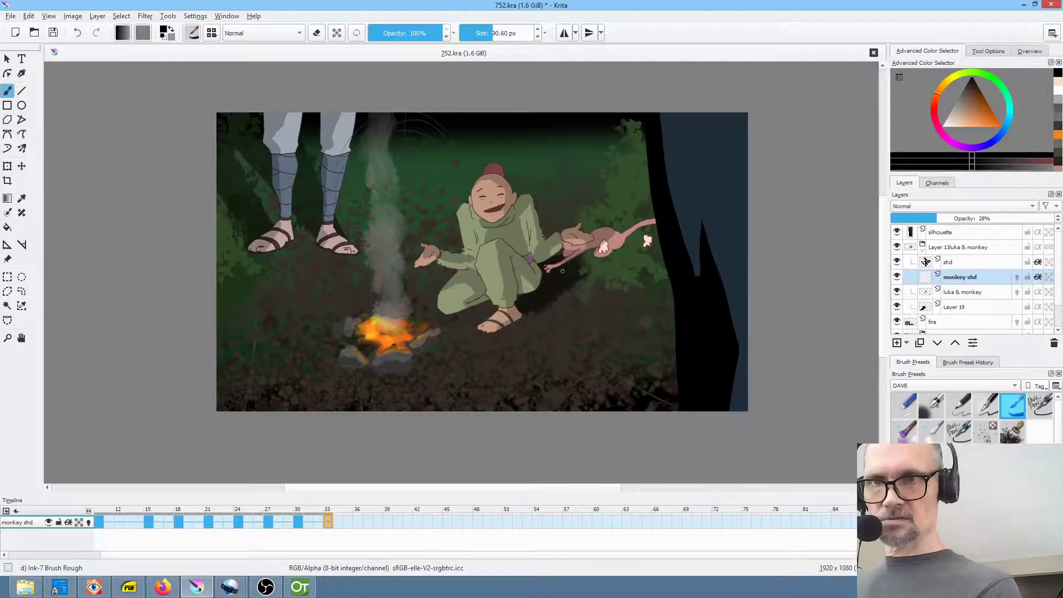
left_click_drag(576, 251, 645, 218)
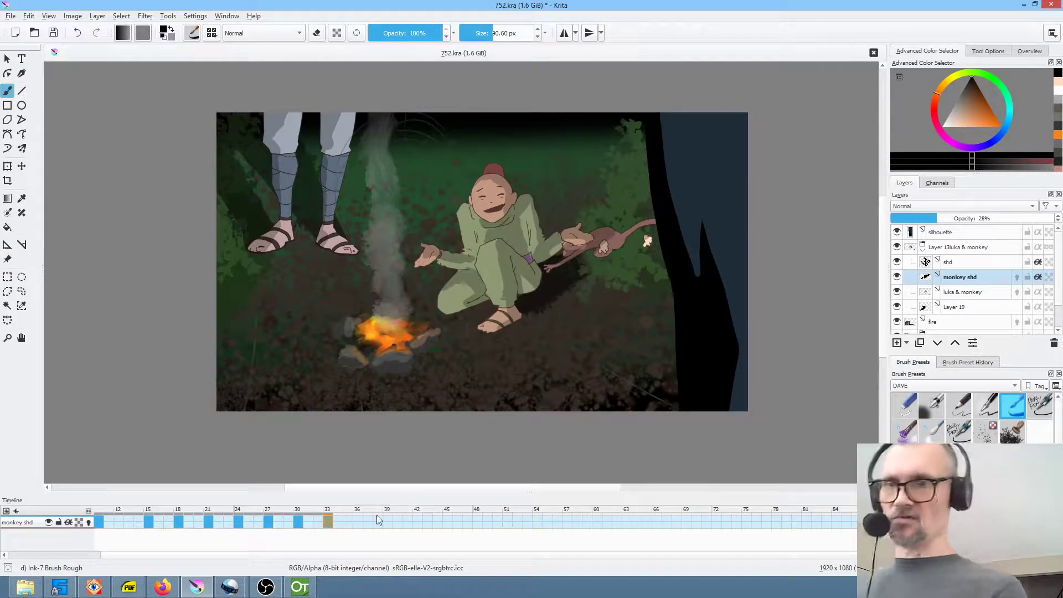
Insert a blank keyframe at frame 36, where the monkey goes behind Luka, check frames 33 to 39 and save the document.
left_click(358, 522)
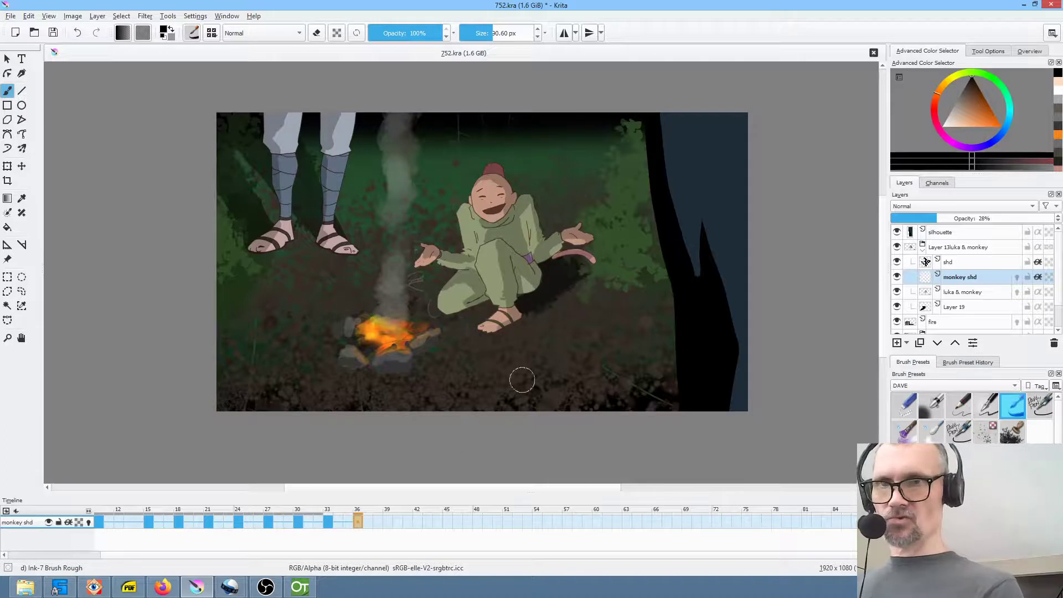
left_click(388, 523)
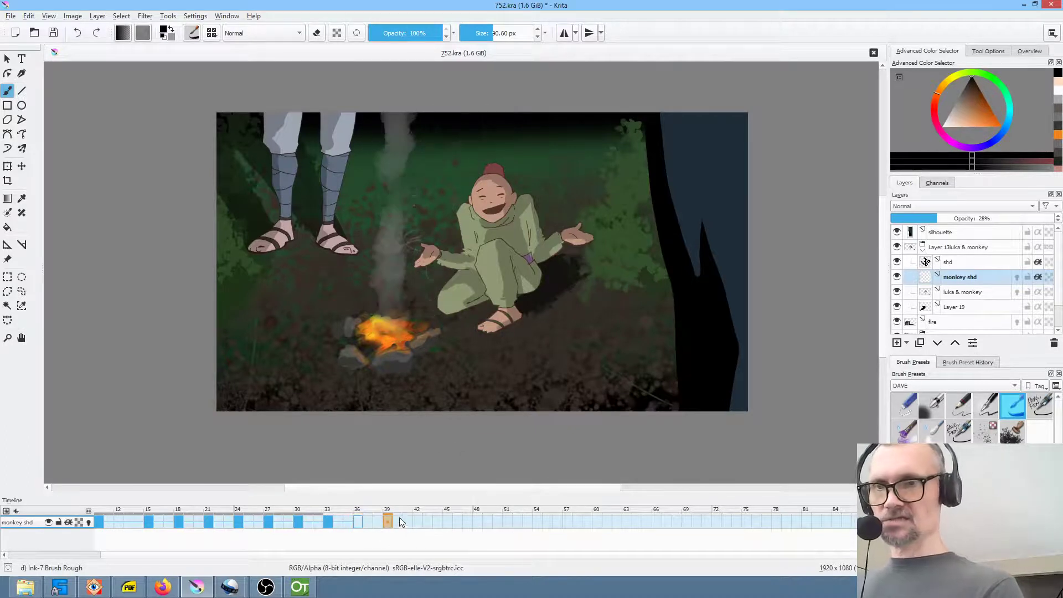
mouse_move(407, 512)
left_mouse_down()
mouse_move(476, 506)
mouse_move(540, 520)
mouse_move(342, 520)
left_mouse_up()
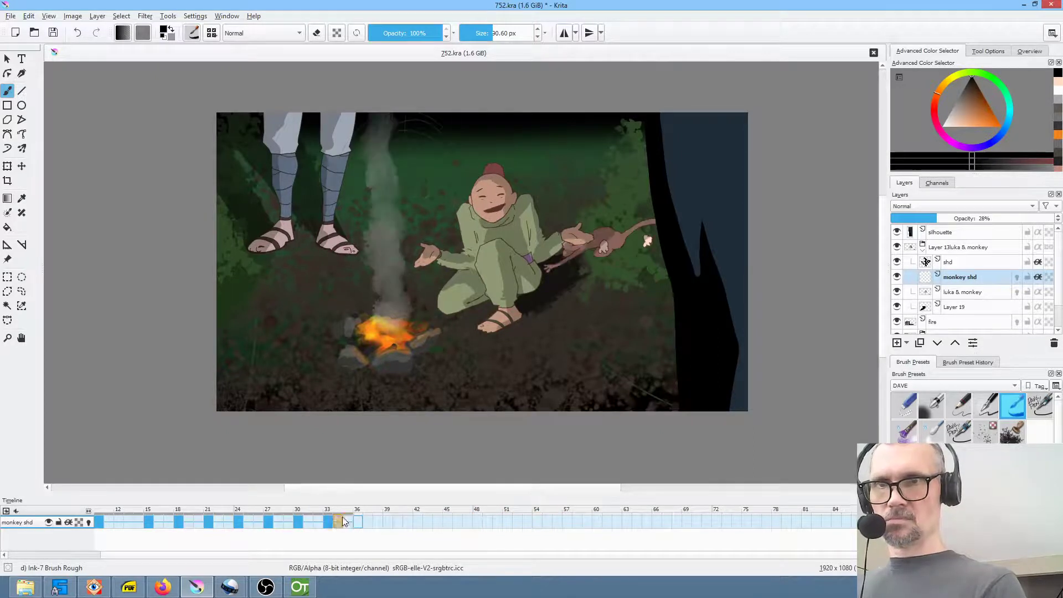
left_click(328, 525)
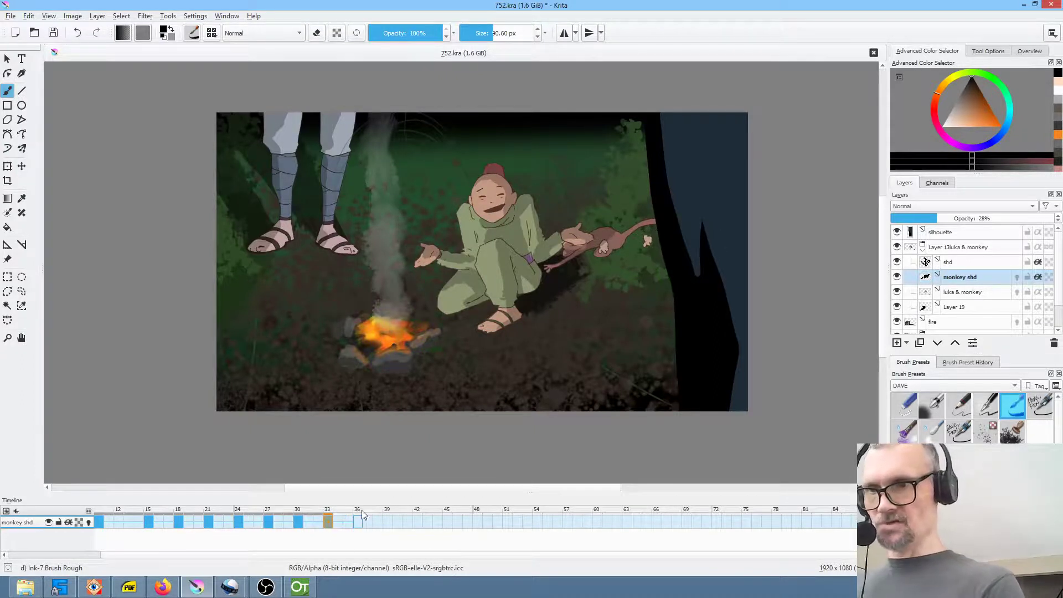
left_click_drag(354, 507, 390, 510)
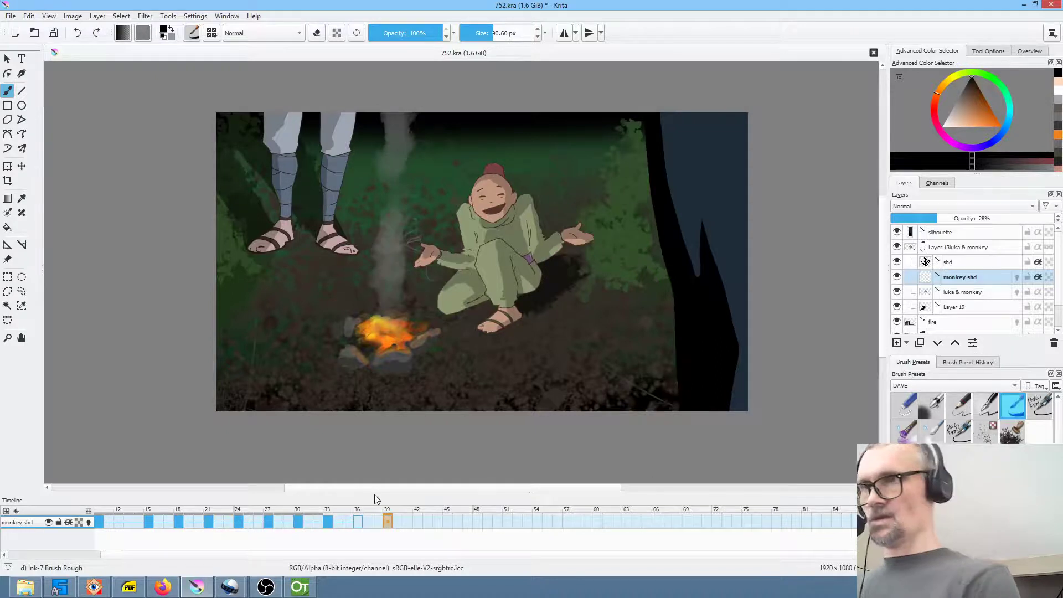
left_click(54, 33)
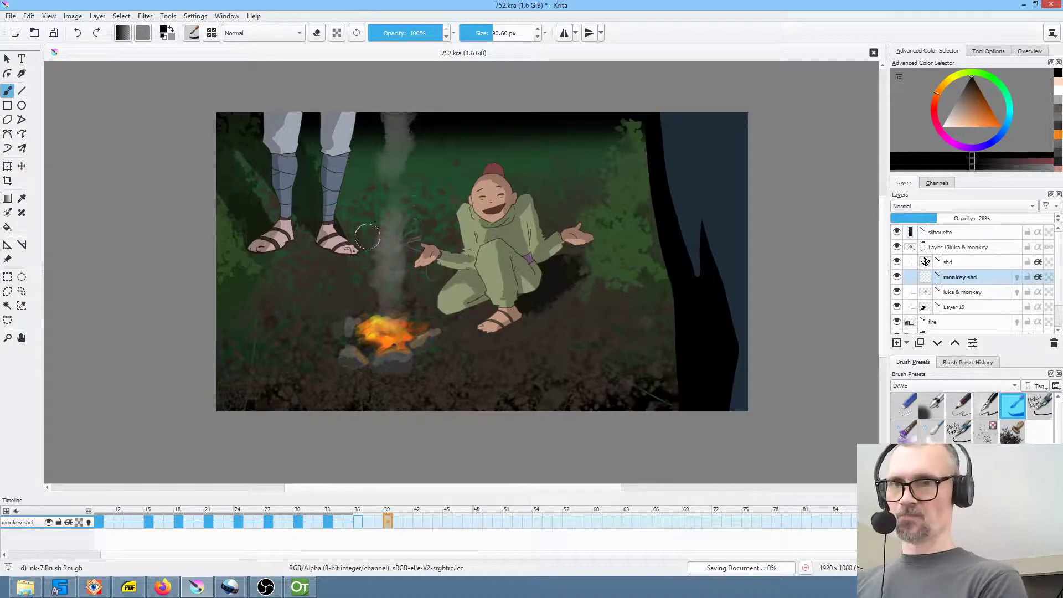
Shade the monkey peeking over Luka's shoulder on a new keyframe at frame 60, and save the document.
left_click(333, 522)
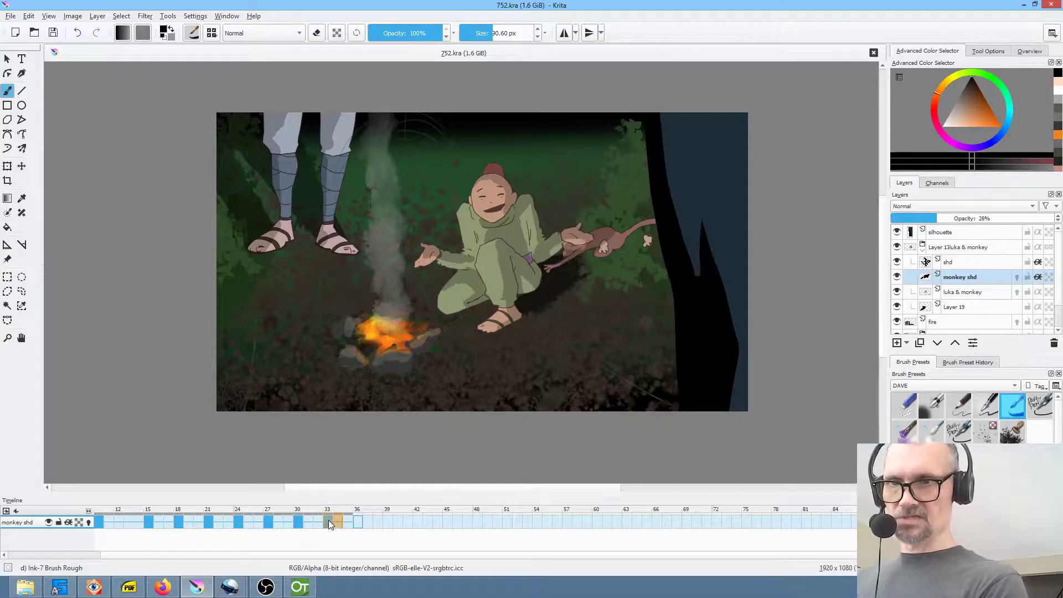
key("space")
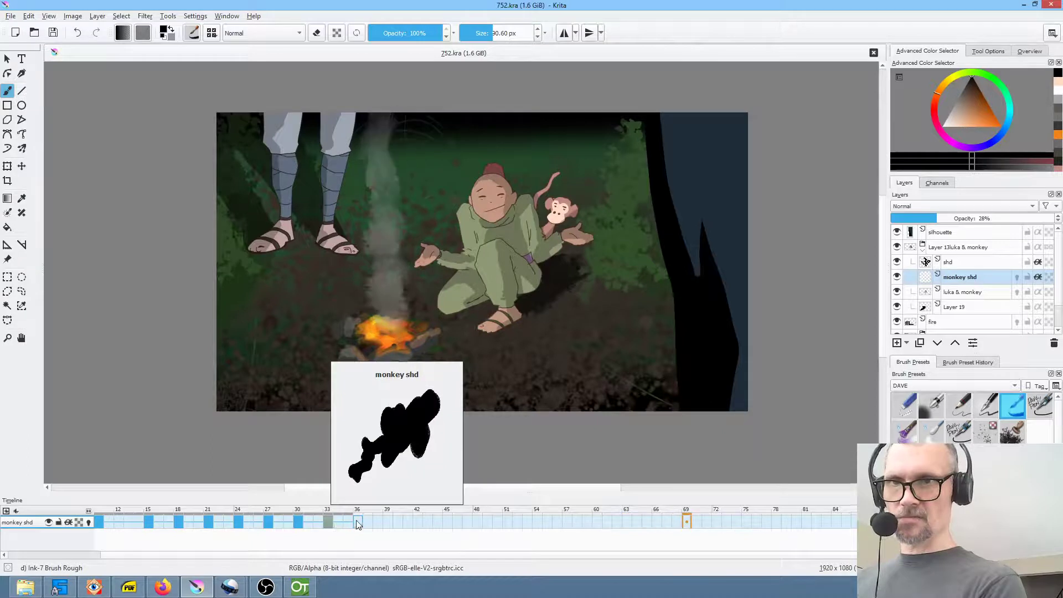
mouse_move(586, 523)
left_mouse_down()
mouse_move(636, 523)
mouse_move(569, 528)
mouse_move(593, 524)
left_mouse_up()
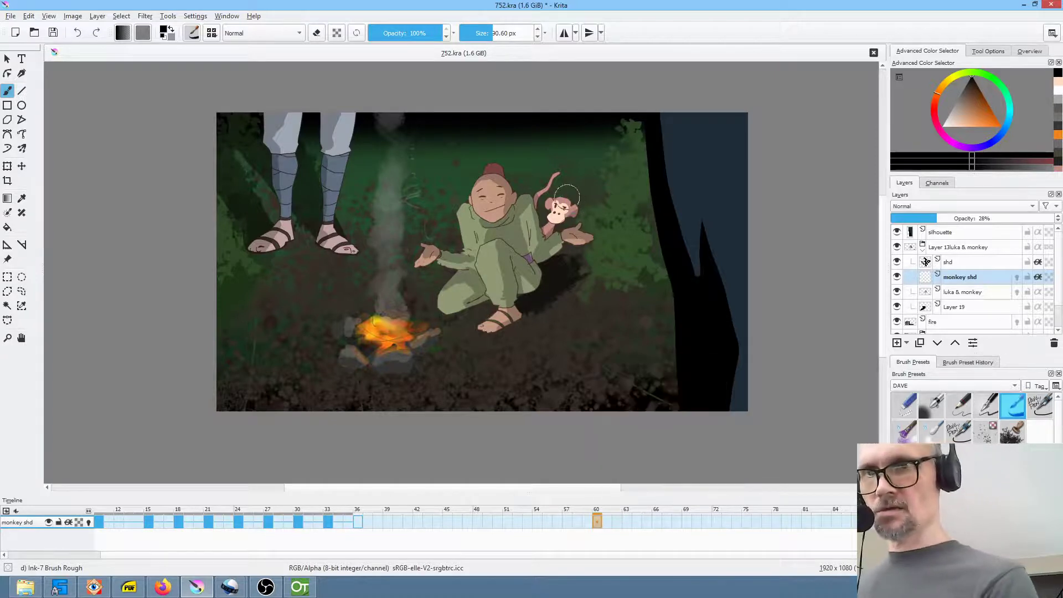
mouse_move(548, 188)
left_mouse_down()
mouse_move(558, 212)
mouse_move(575, 210)
left_mouse_up()
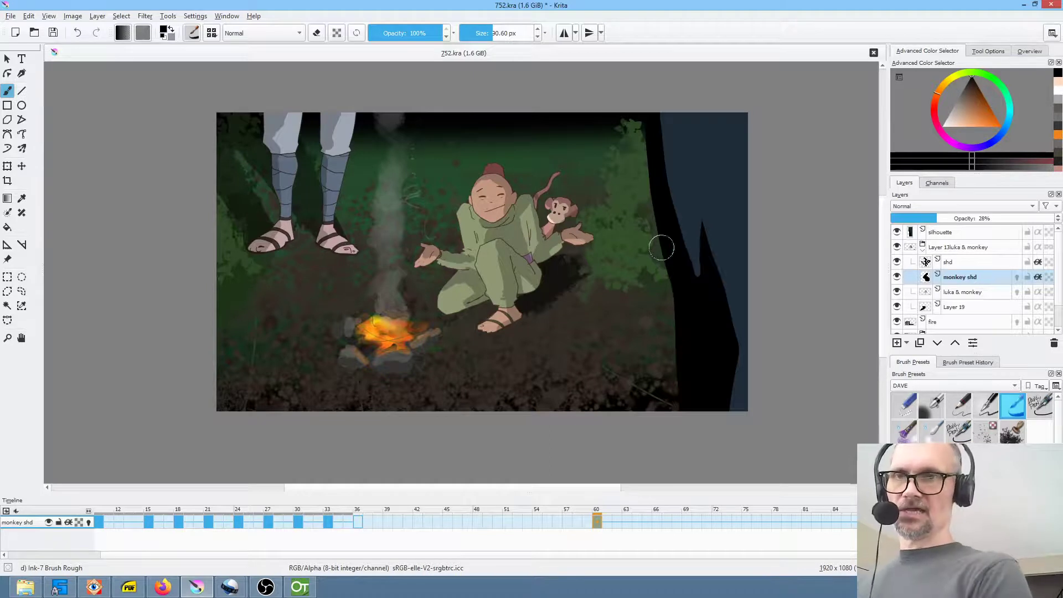
scroll(659, 244, "up", 3)
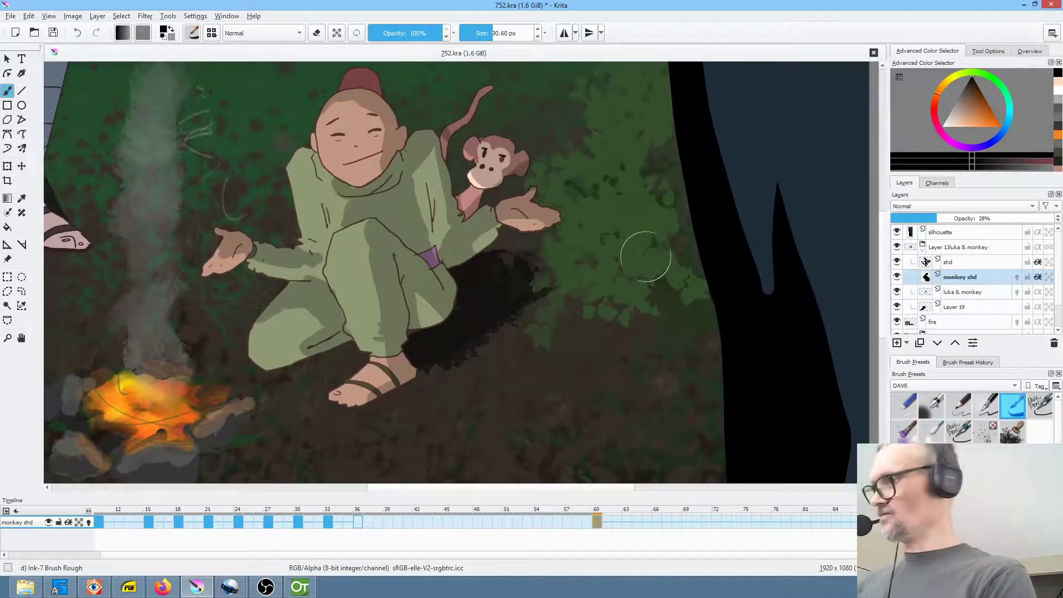
left_click(52, 33)
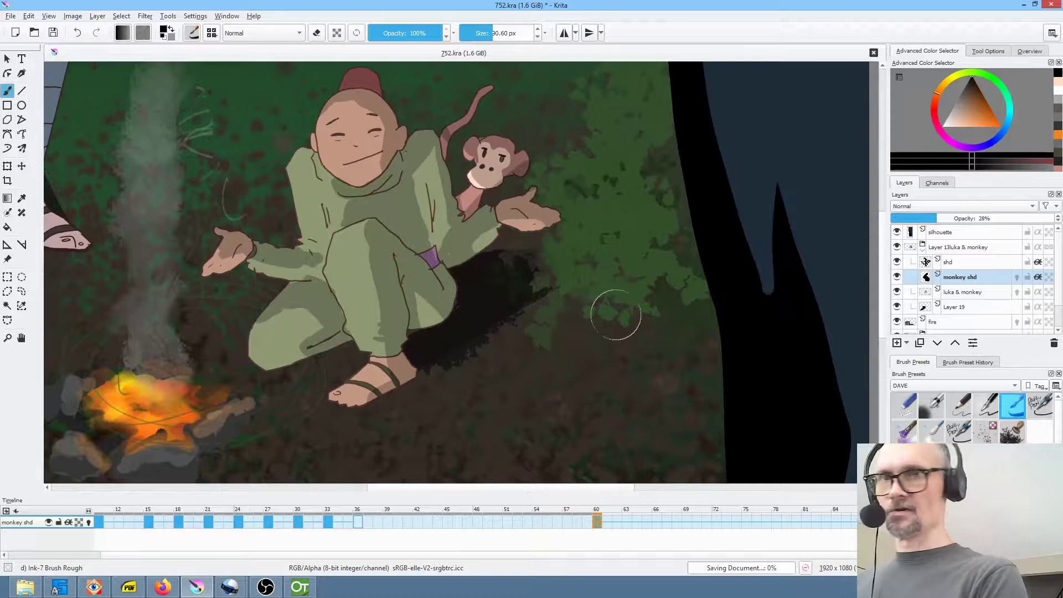
Add a layer named "monkey cast shd" directly below the luka & monkey layer.
scroll(640, 392, "down", 1)
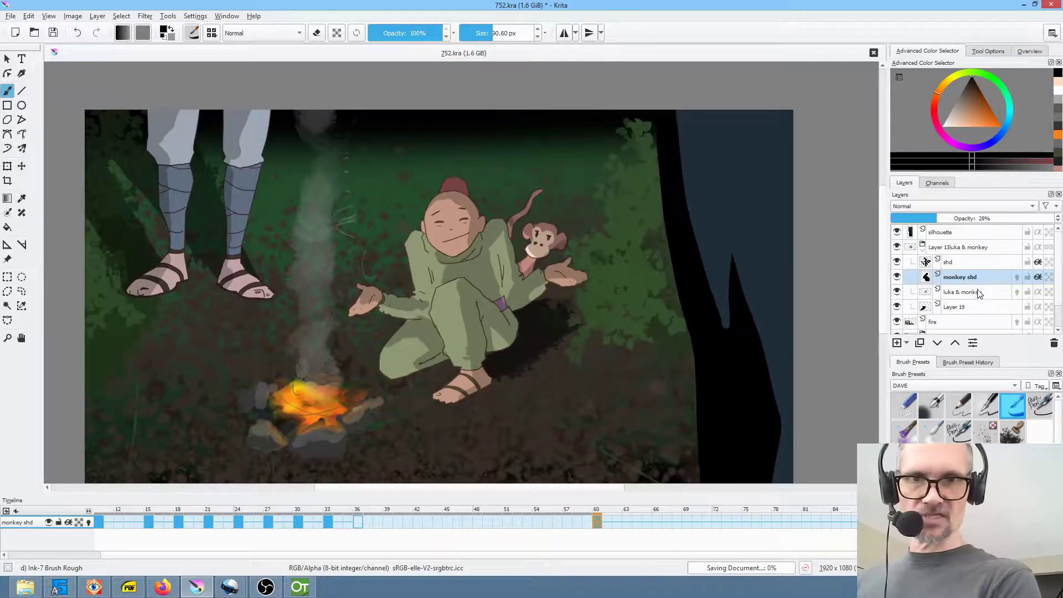
left_click(975, 291)
left_click(896, 342)
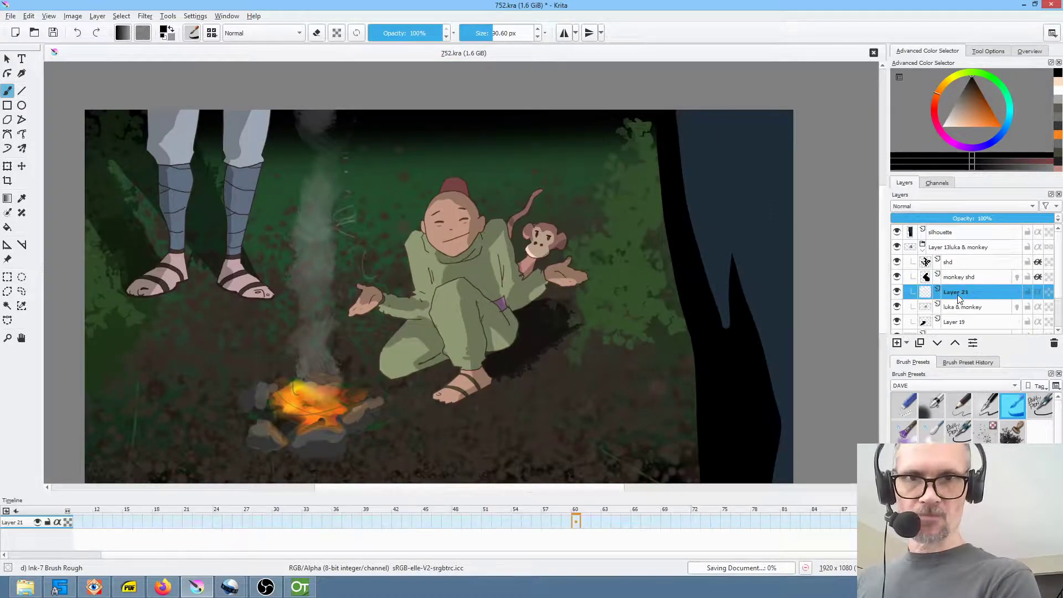
left_click(937, 343)
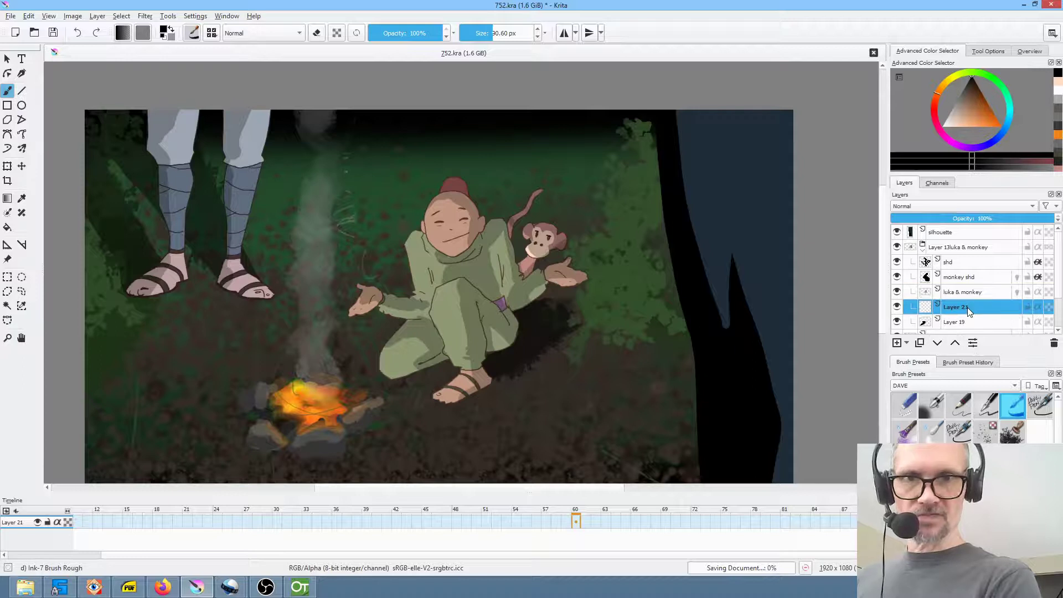
double_click(968, 307)
type("mon")
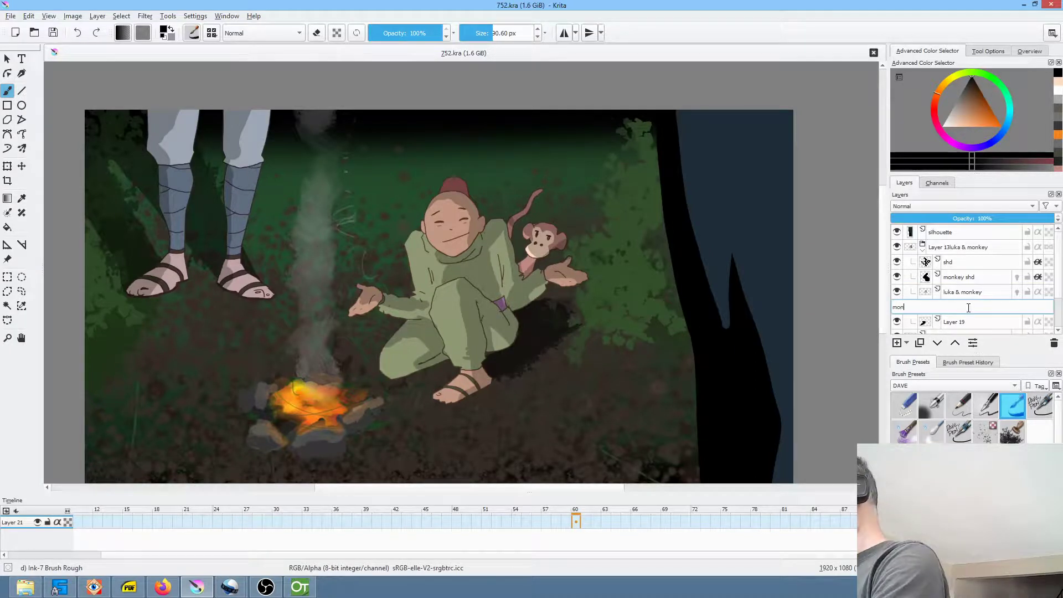
type("key cast shd")
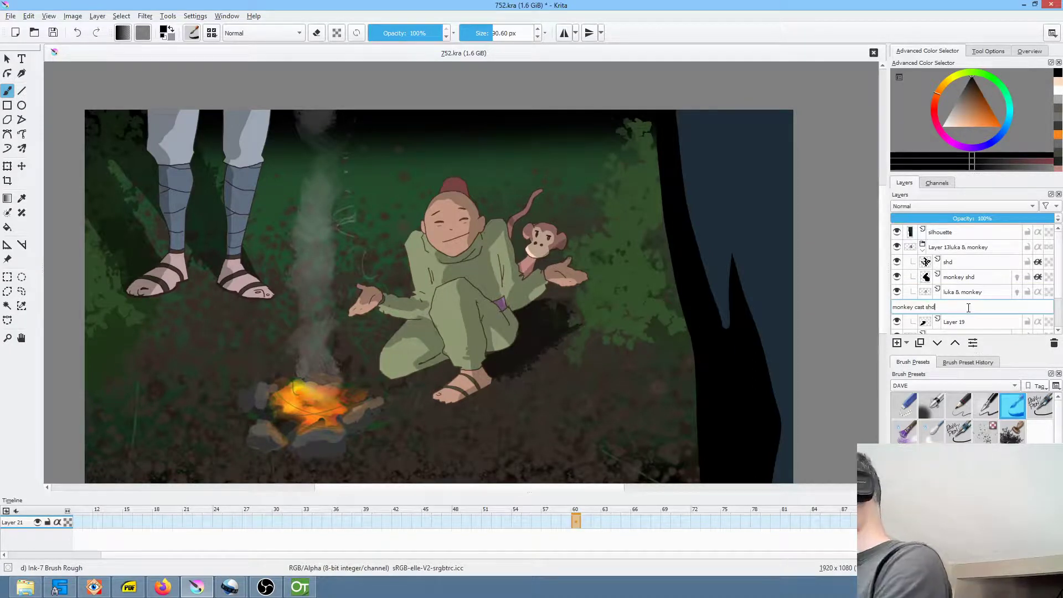
key("Return")
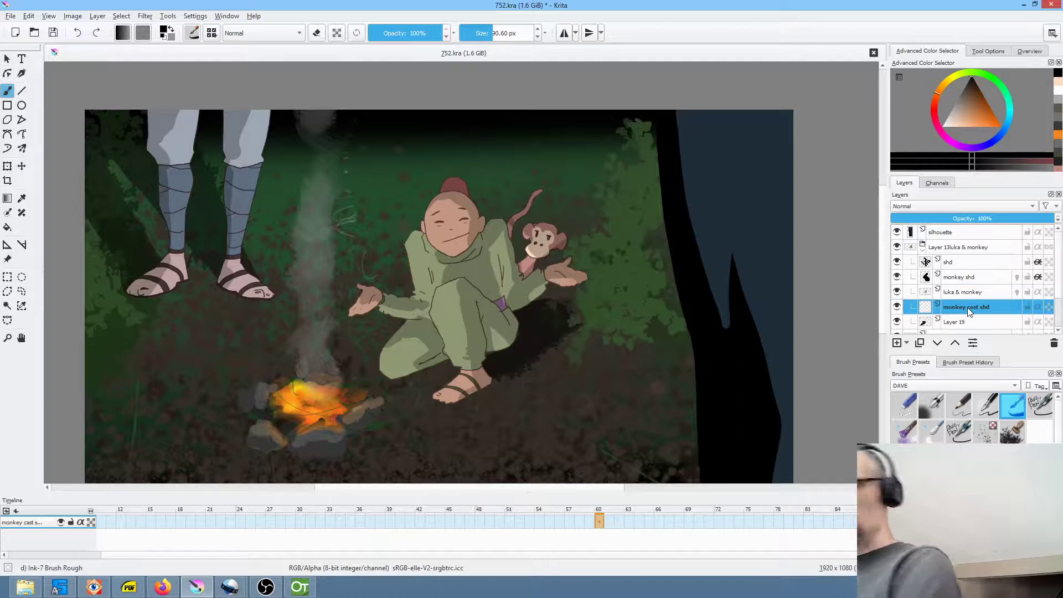
Go to frame 10, where the monkey first peeks out, and make the monkey cast shd layer inherit alpha with alpha lock off.
left_click(102, 522)
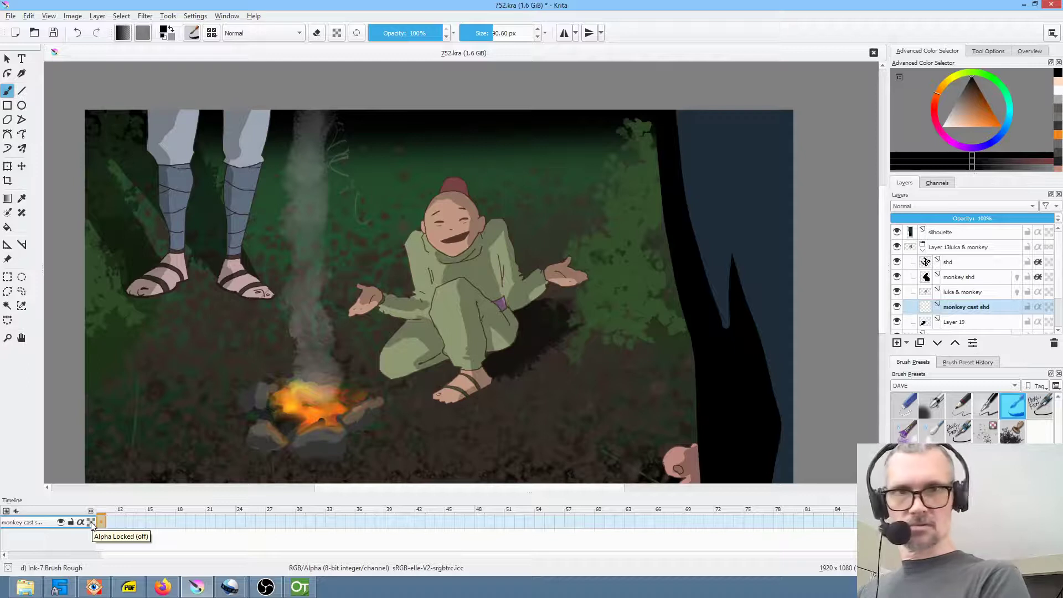
left_click(91, 522)
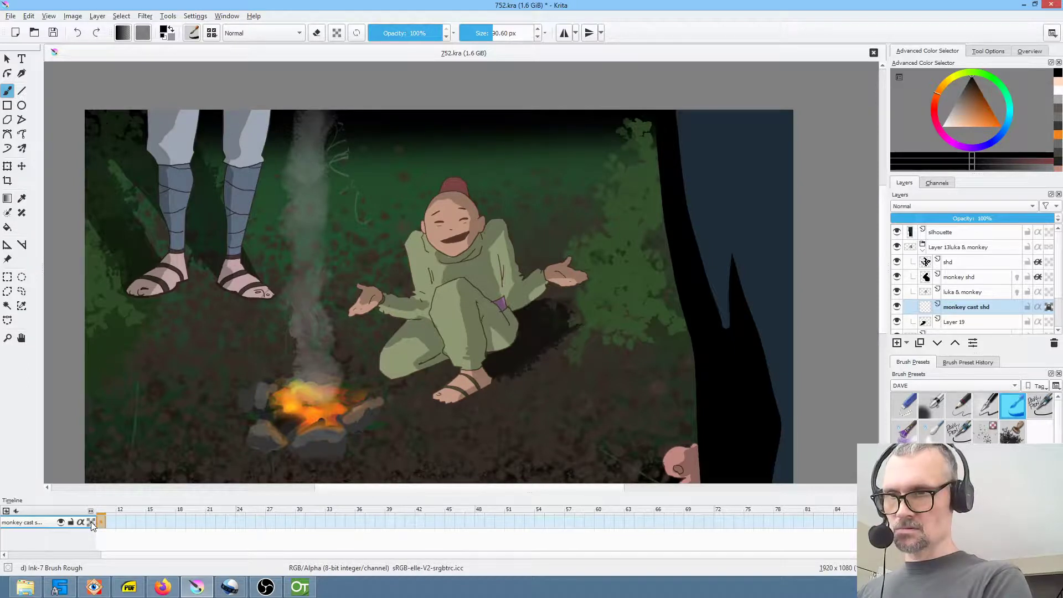
left_click(1040, 308)
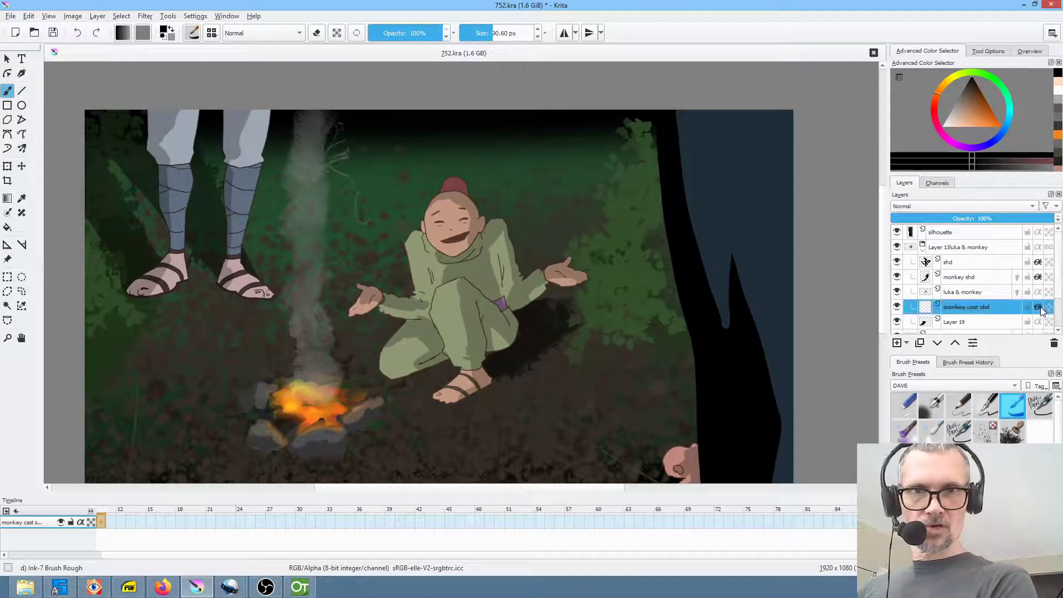
scroll(612, 441, "down", 1)
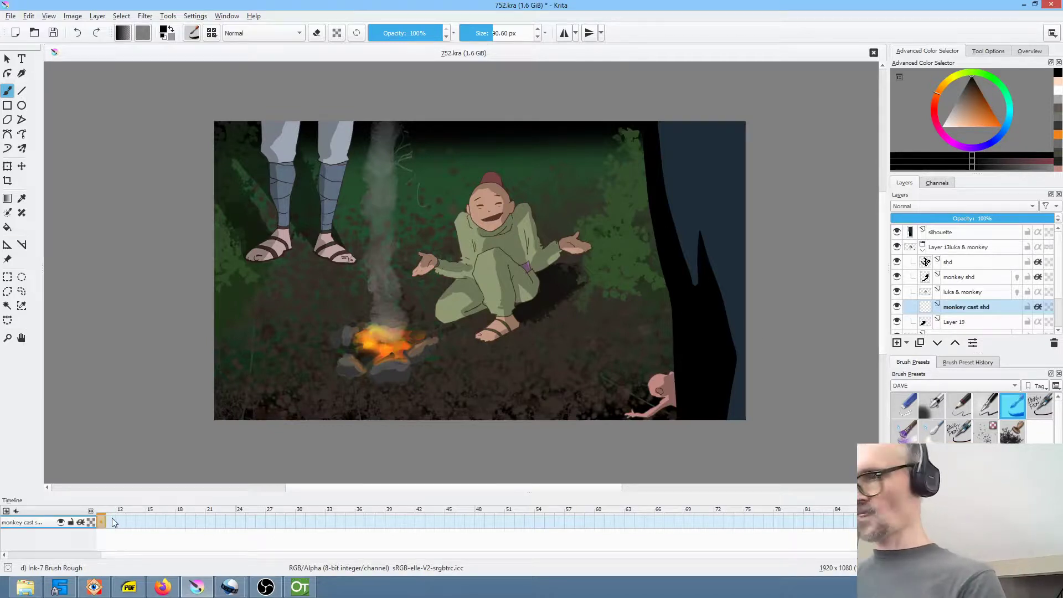
Paint the leaping monkey's ground shadow on the monkey cast shd layer at frame 15 and turn off its inherit alpha.
key("space")
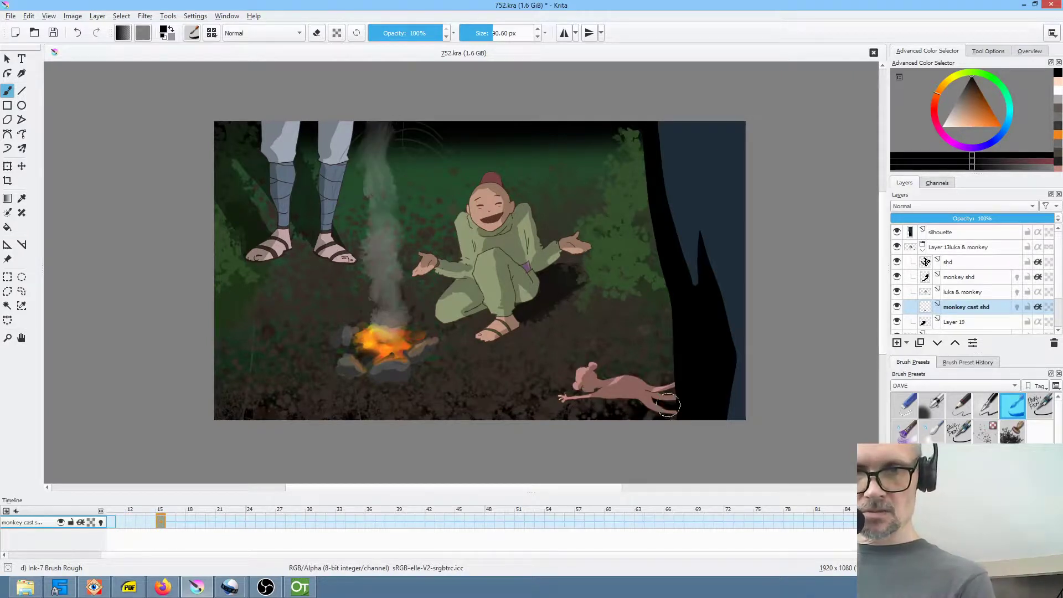
scroll(679, 402, "left", 1)
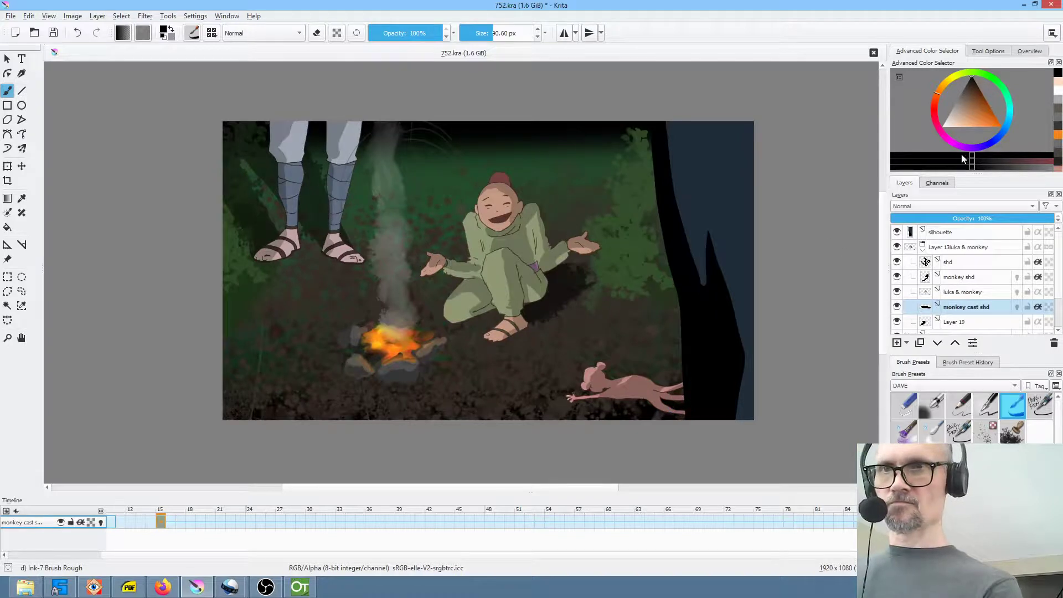
left_click(1039, 308)
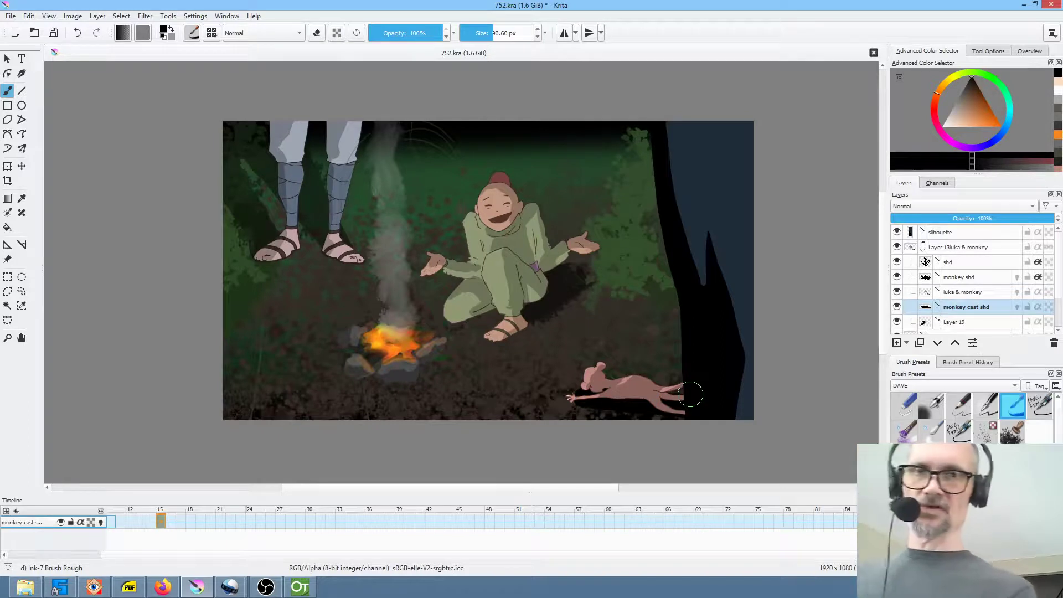
Paint the monkey's cast shadow on the ground beside it on new keyframes at frames 18 and 21.
key("Right")
key("Right")
key("Right")
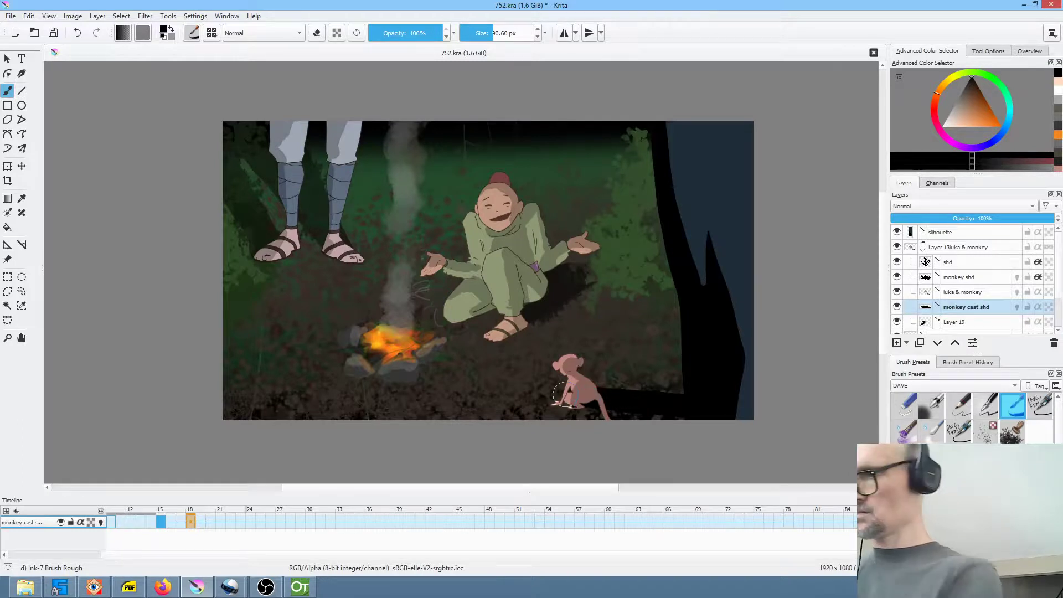
key("Delete")
left_click_drag(599, 397, 623, 391)
left_click(220, 522)
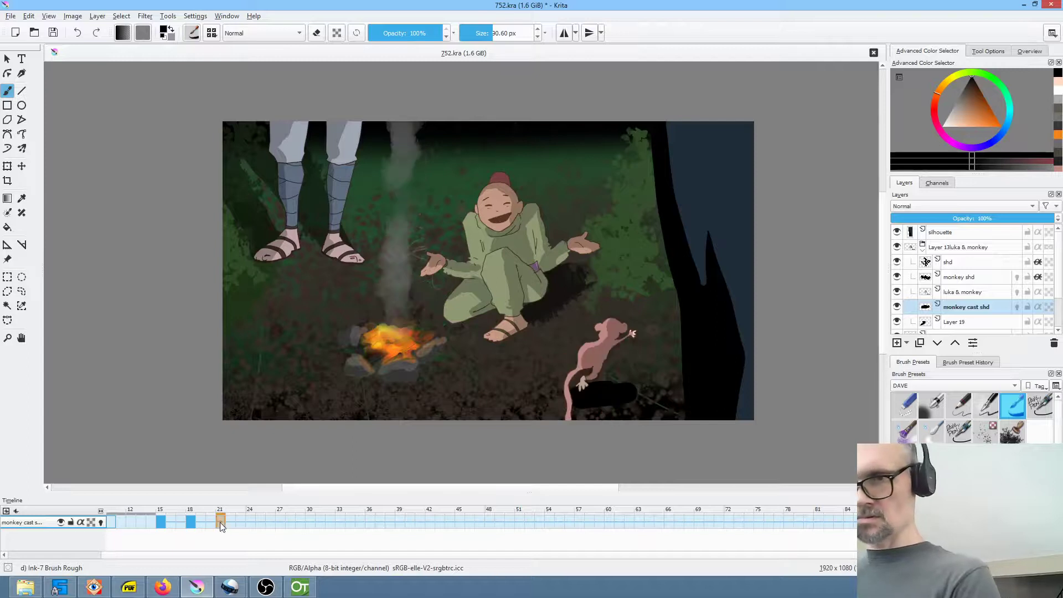
key("Delete")
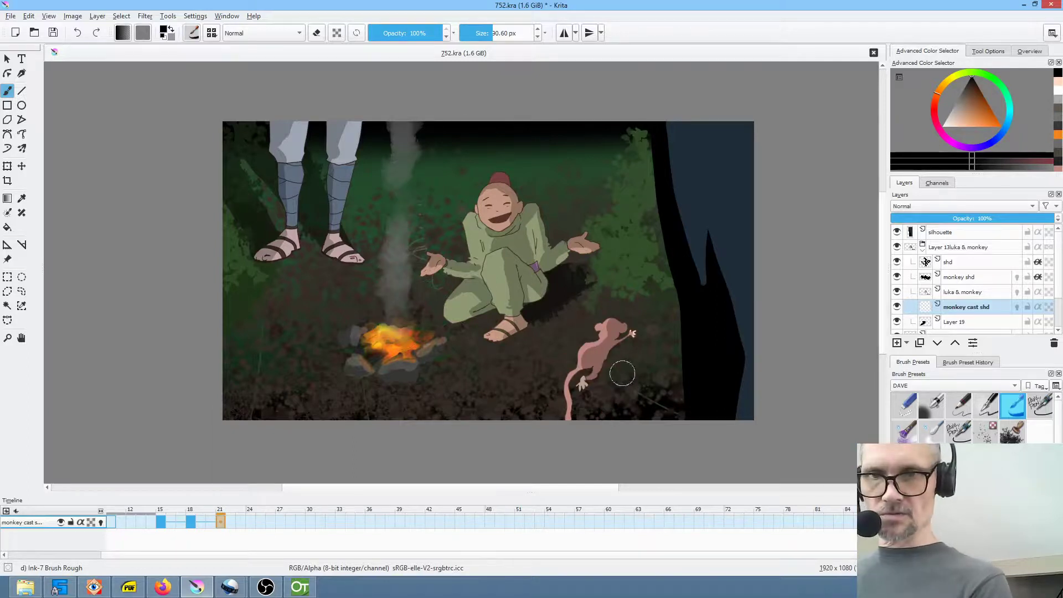
mouse_move(630, 371)
left_mouse_down()
mouse_move(592, 384)
mouse_move(626, 362)
left_mouse_up()
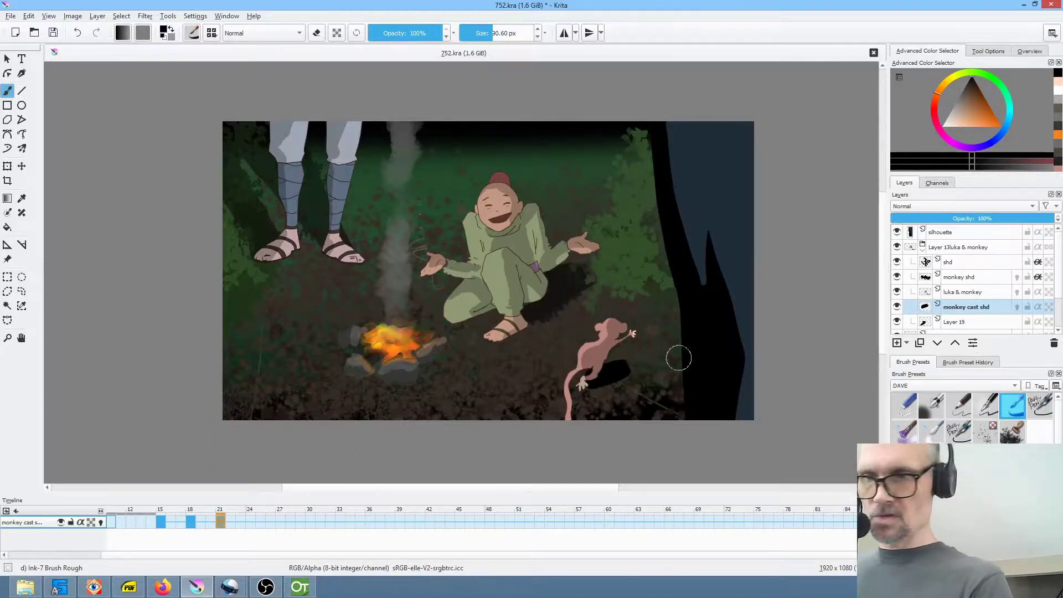
Paint the climbing monkey's cast shadow behind its body on new keyframes at frames 24, 27 and 30.
left_click(252, 523)
key("Delete")
mouse_move(639, 329)
left_mouse_down()
mouse_move(620, 336)
mouse_move(649, 323)
mouse_move(642, 333)
left_mouse_up()
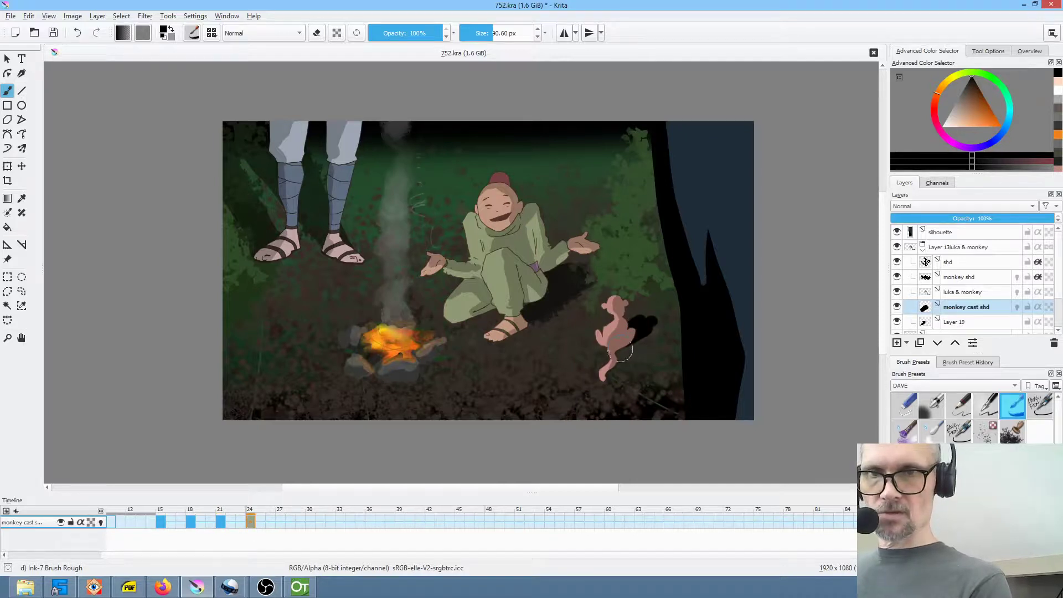
left_click(279, 520)
key("Delete")
left_click_drag(641, 289, 653, 307)
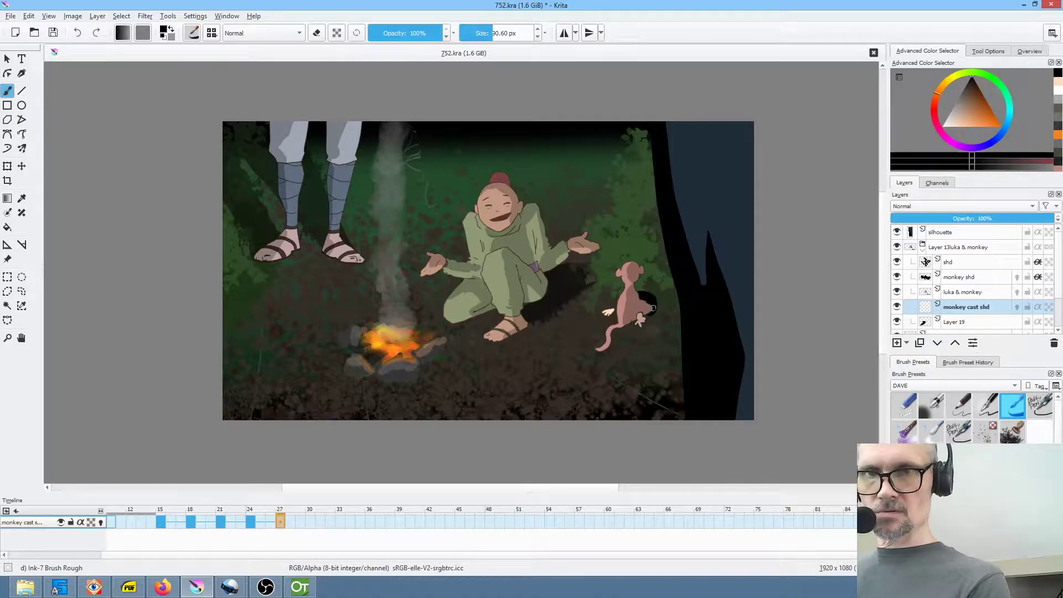
left_click(309, 520)
key("Delete")
mouse_move(653, 292)
left_mouse_down()
mouse_move(647, 264)
mouse_move(657, 272)
left_mouse_up()
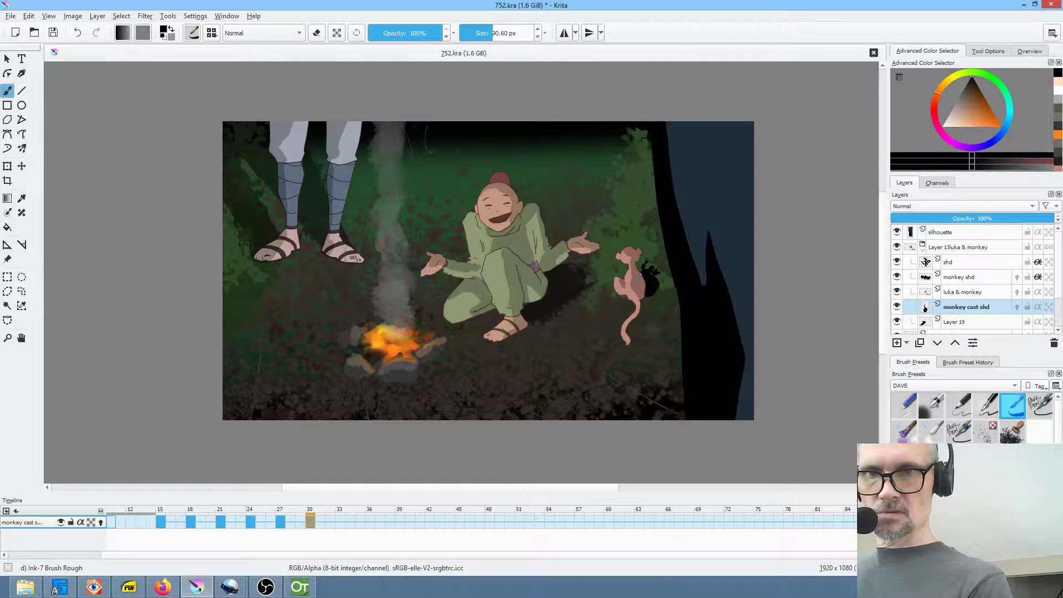
Paint the cast shadow below the monkey leaping towards Luka on a new keyframe and place that keyframe at frame 33.
left_click(350, 520)
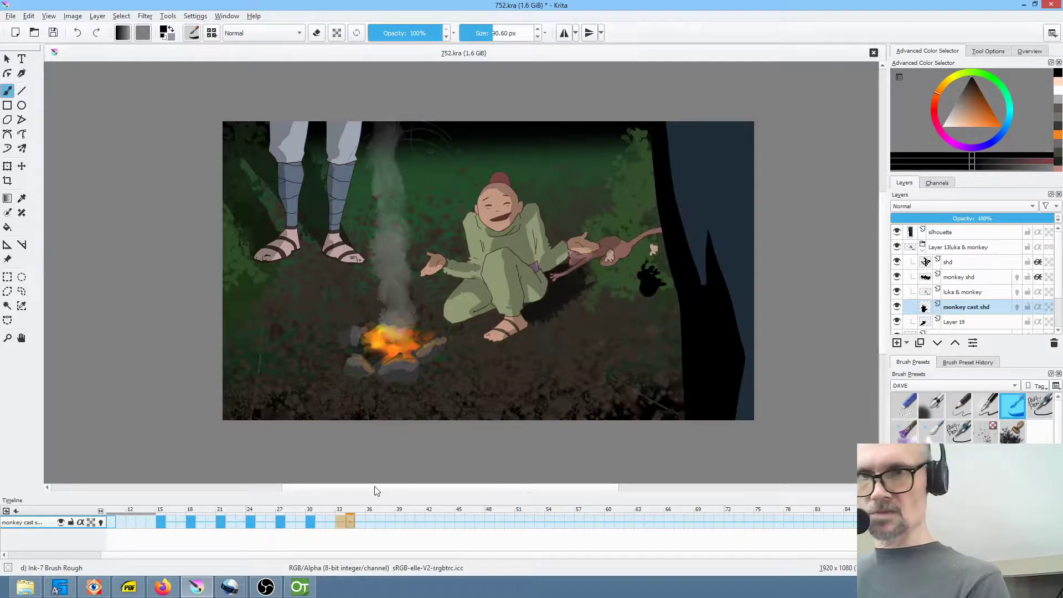
key("Delete")
mouse_move(631, 280)
left_mouse_down()
mouse_move(652, 255)
mouse_move(603, 271)
mouse_move(658, 258)
left_mouse_up()
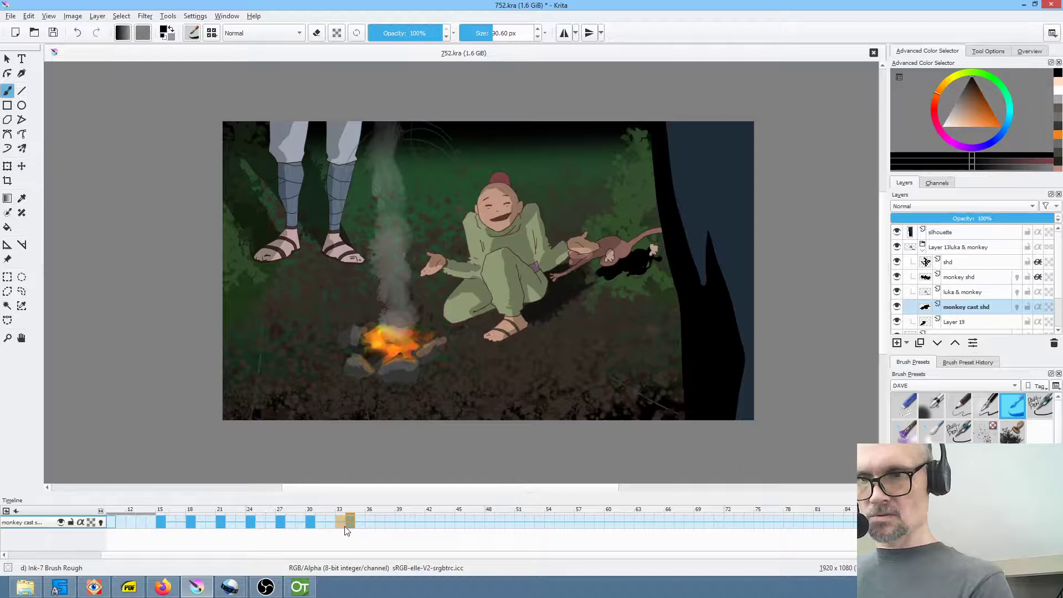
key("Left")
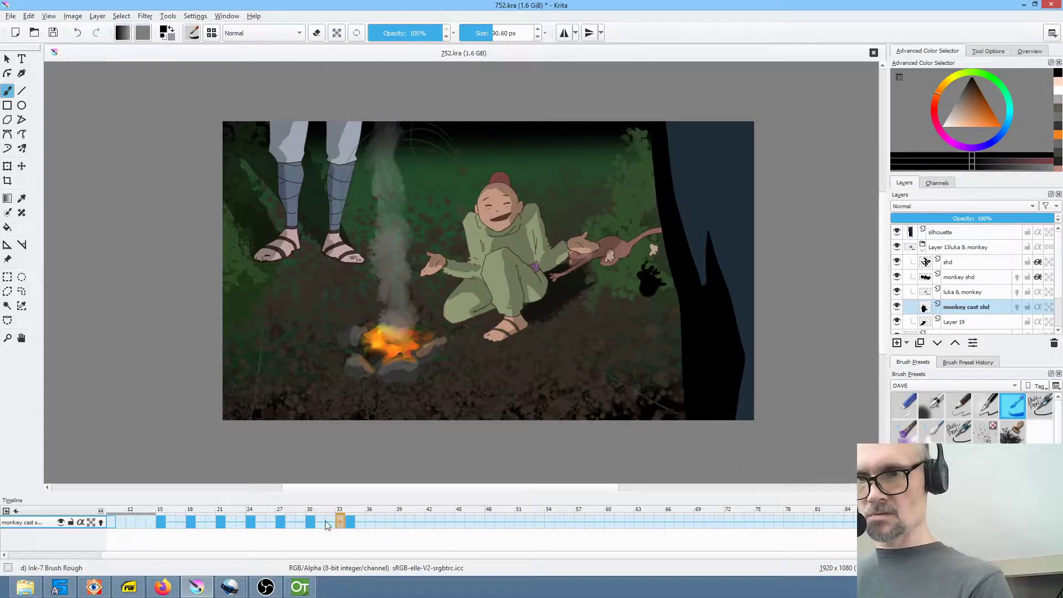
left_click(310, 522)
left_click_drag(350, 520, 341, 520)
Paint the cast shadow by the monkey's tail at frame 36 and insert a blank keyframe at frame 39.
left_click(370, 521)
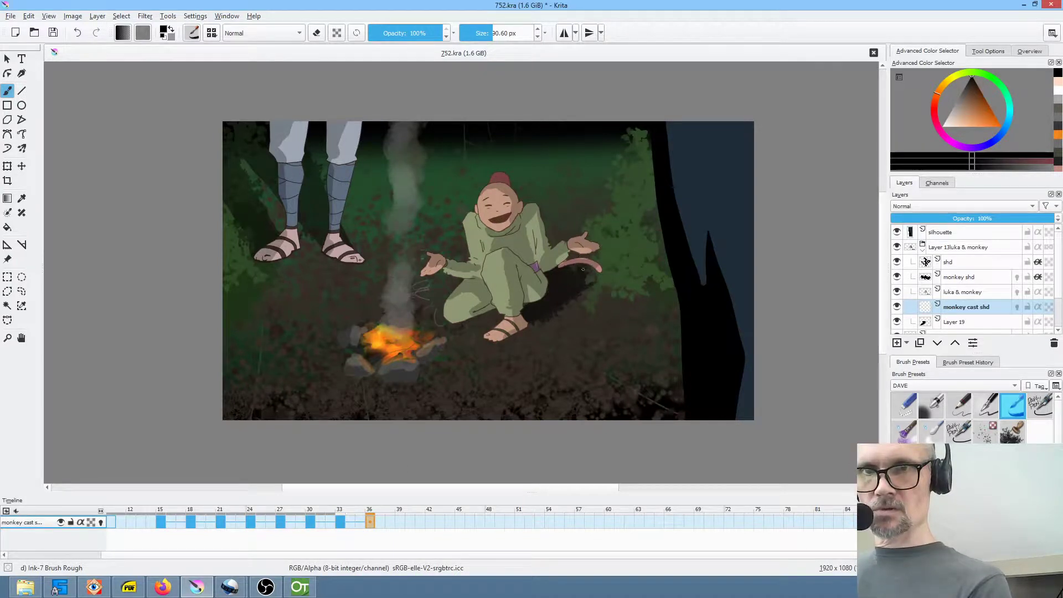
left_click_drag(620, 259, 618, 260)
left_click(400, 522)
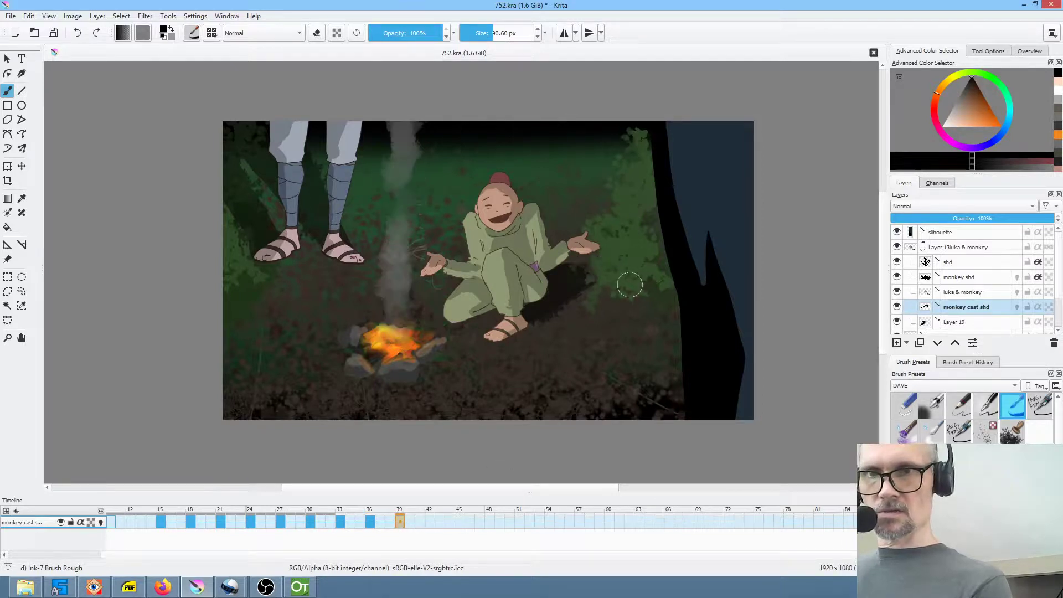
left_click(430, 522)
left_click(441, 522)
left_click(449, 522)
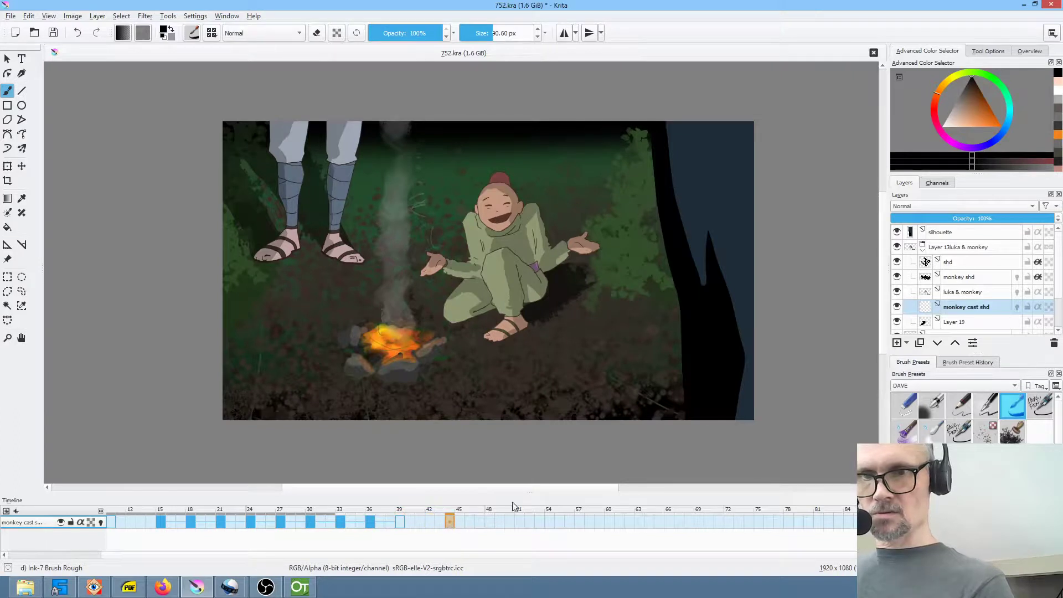
Paint the peeking monkey's cast shadow on the foliage beside Luka's hand on a new keyframe at frame 60.
left_click(608, 522)
left_click(597, 522)
left_click(609, 522)
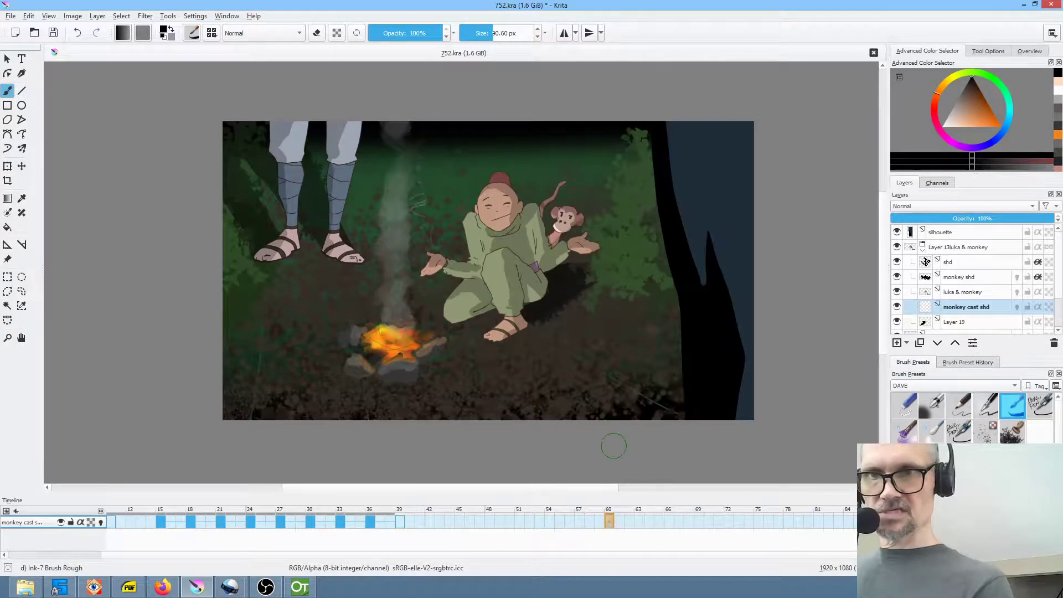
mouse_move(592, 235)
left_mouse_down()
mouse_move(581, 241)
mouse_move(607, 246)
left_mouse_up()
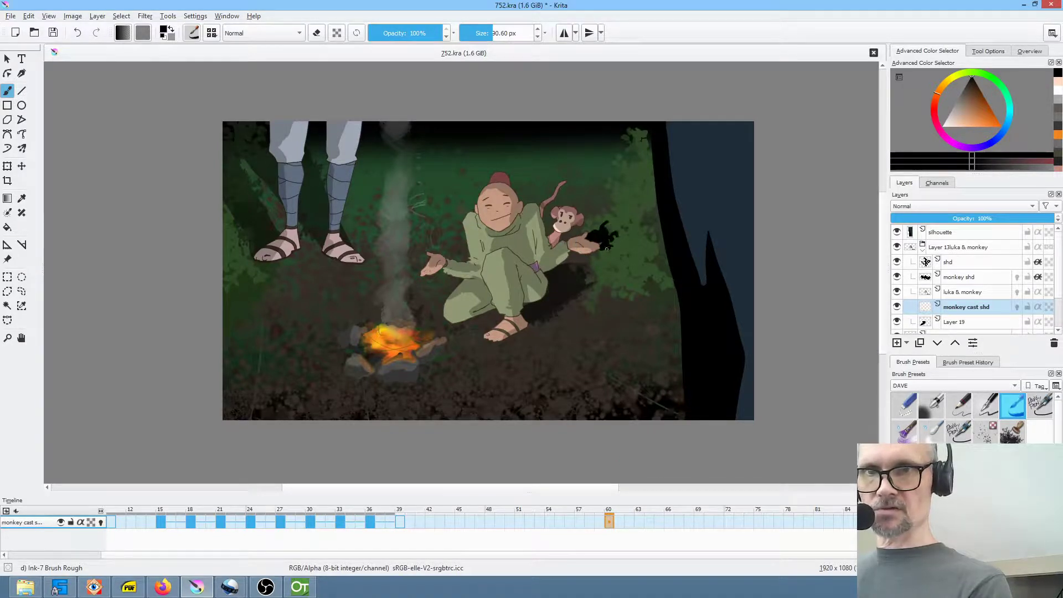
Lower the monkey cast shd layer's opacity to 53% and save the document.
left_click_drag(1043, 218, 976, 229)
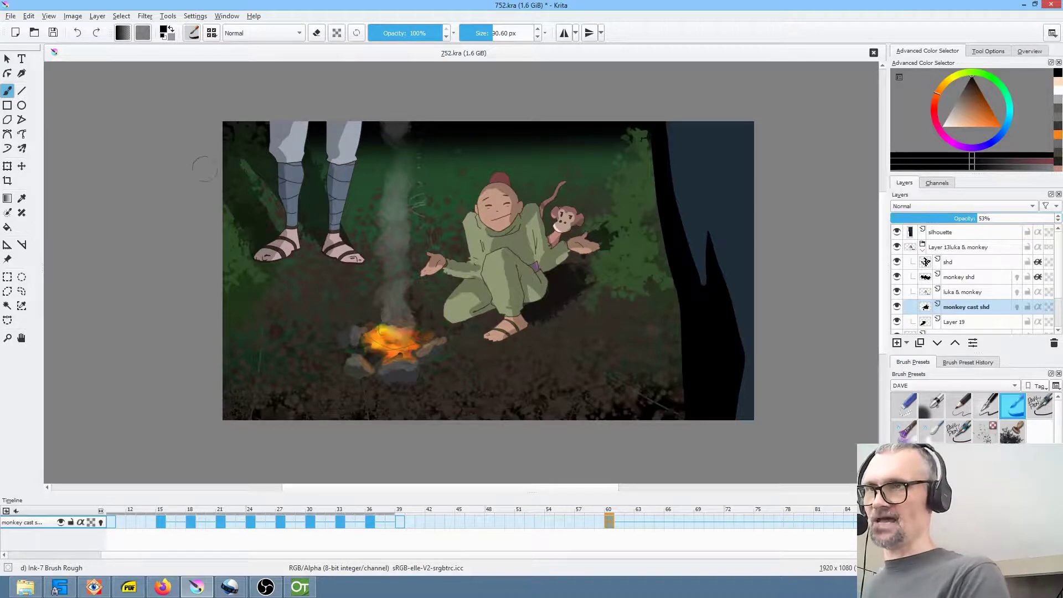
left_click(52, 35)
key("minus")
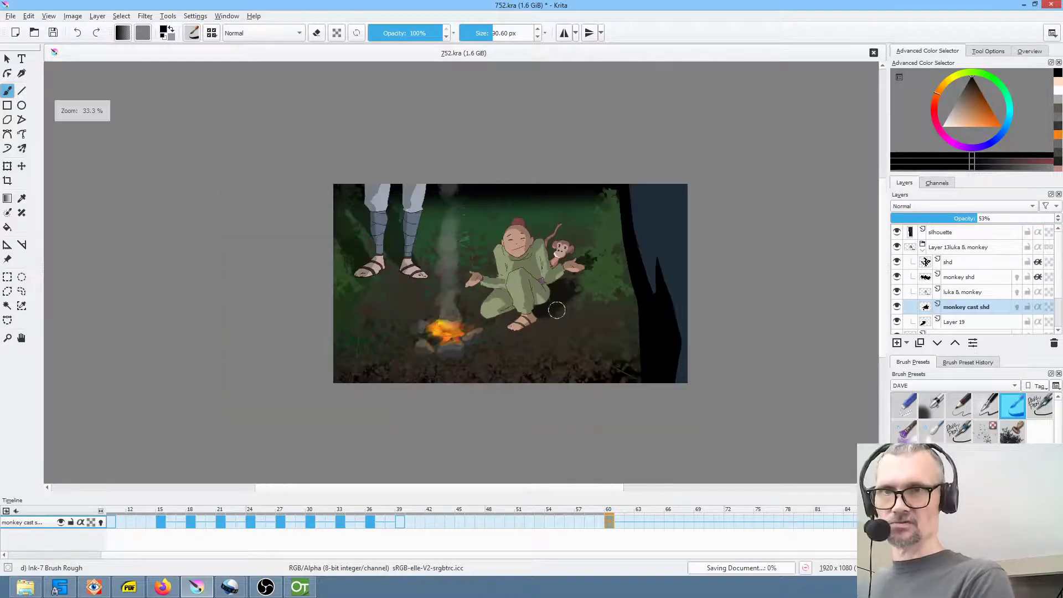
key("plus")
key("plus")
left_click_drag(559, 311, 598, 316)
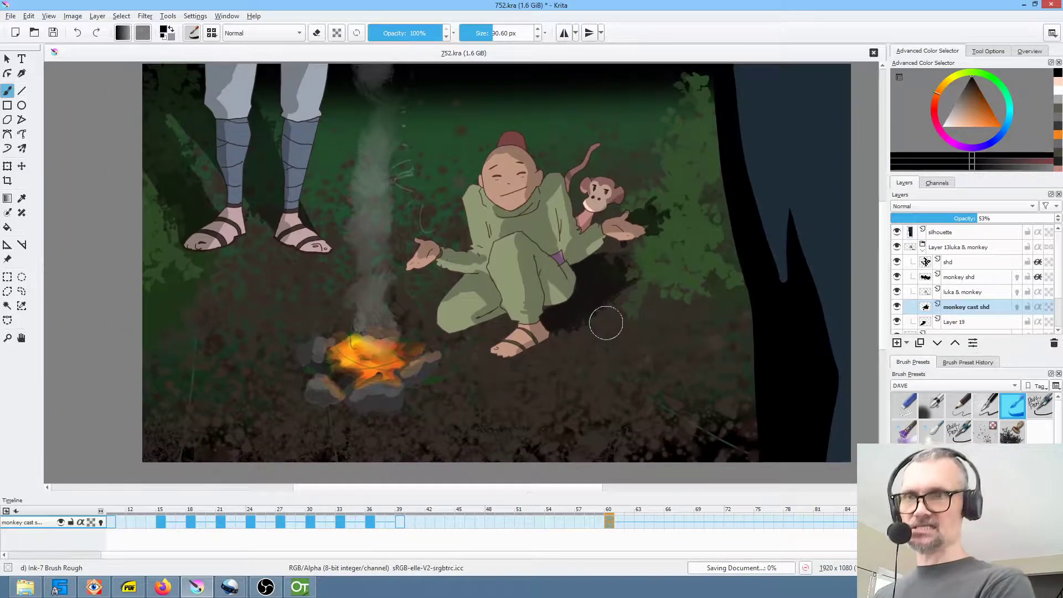
key("minus")
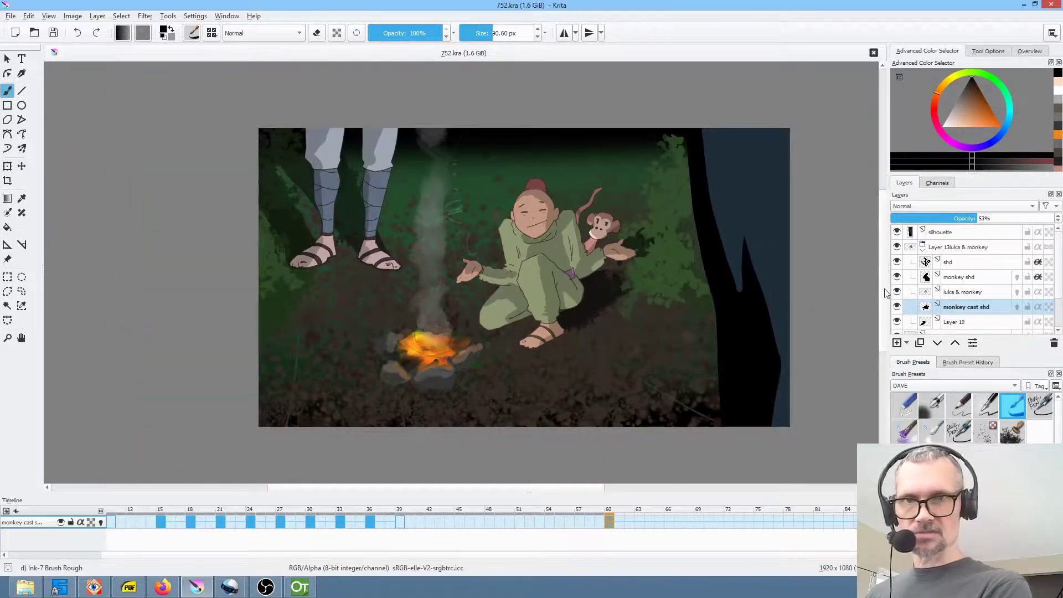
Isolate the layers one at a time at frame 60, from silhouette down to fire, to examine what each contains.
left_click(954, 233)
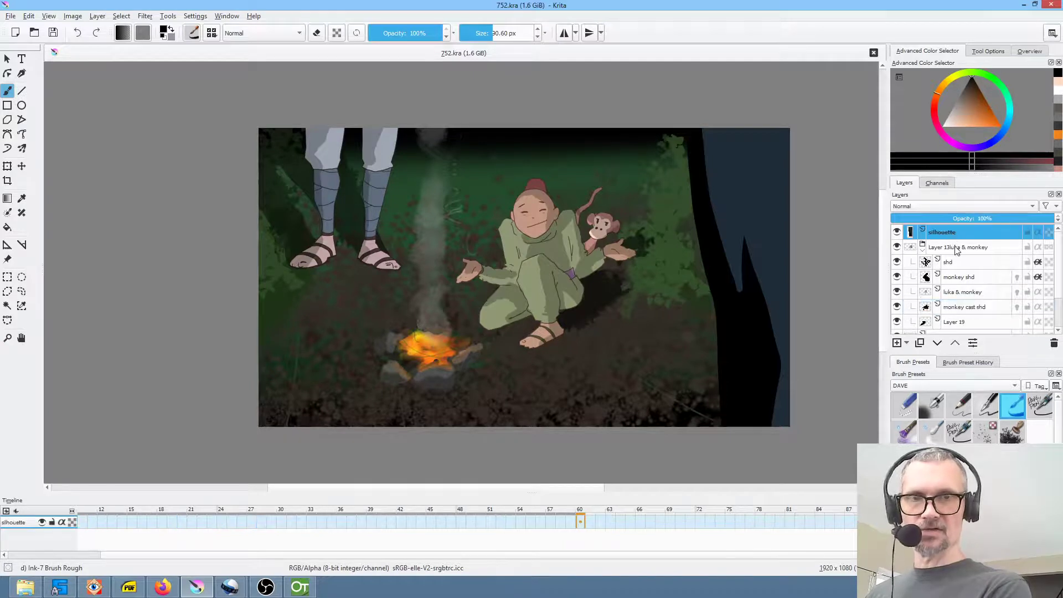
key("ctrl+alt+i")
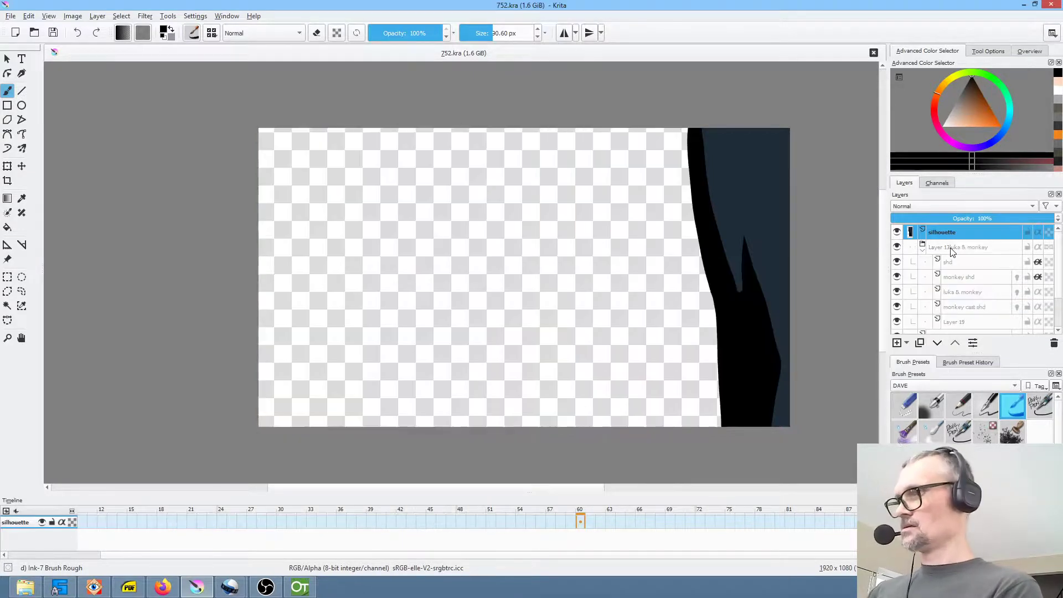
key("Down")
key("Down")
key("Down")
key("Down")
key("Down")
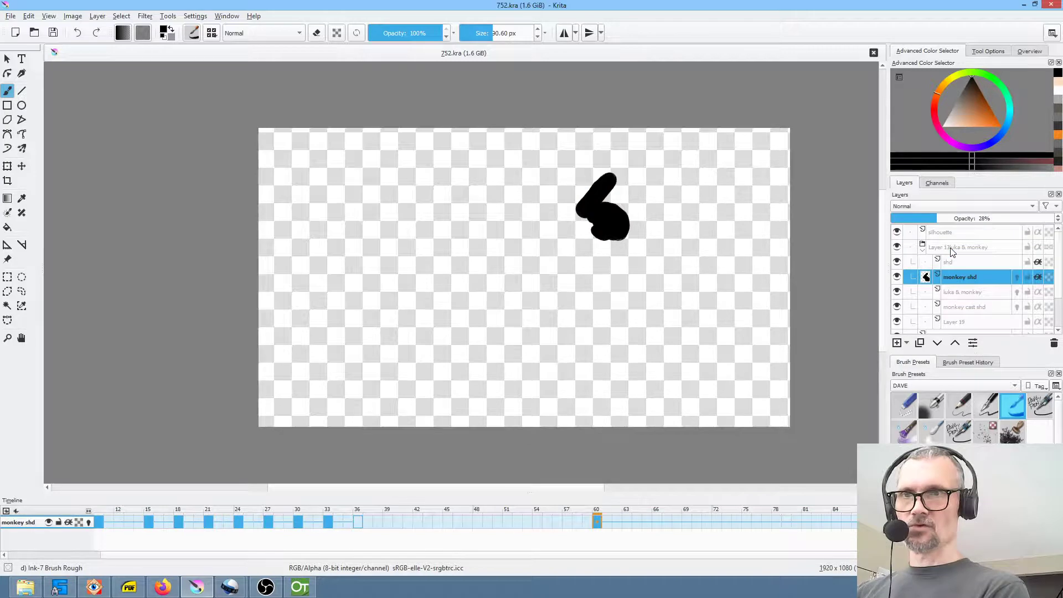
key("Down")
key("Down")
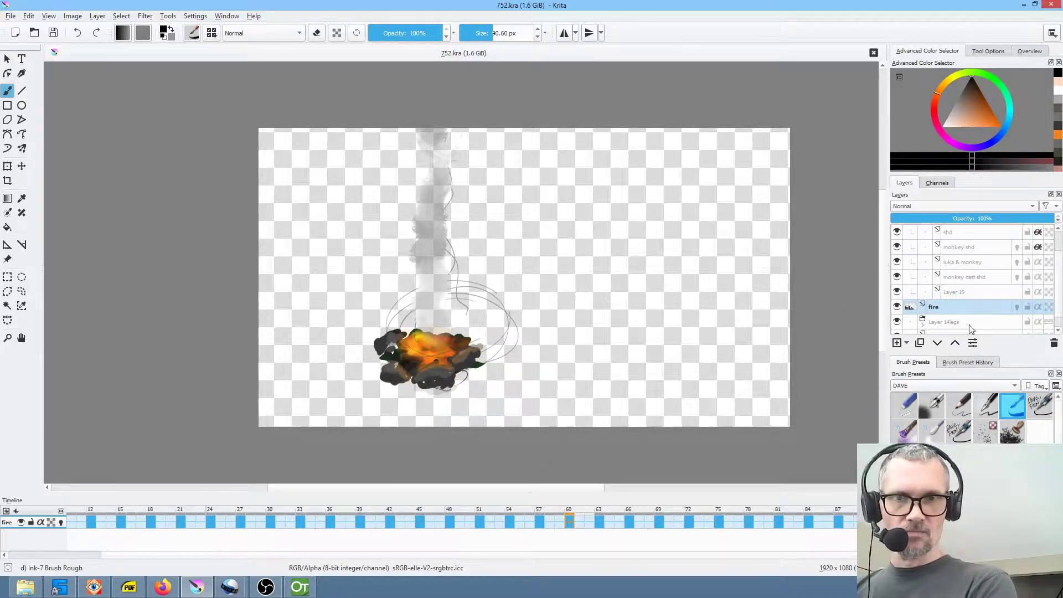
scroll(953, 311, "down", 1)
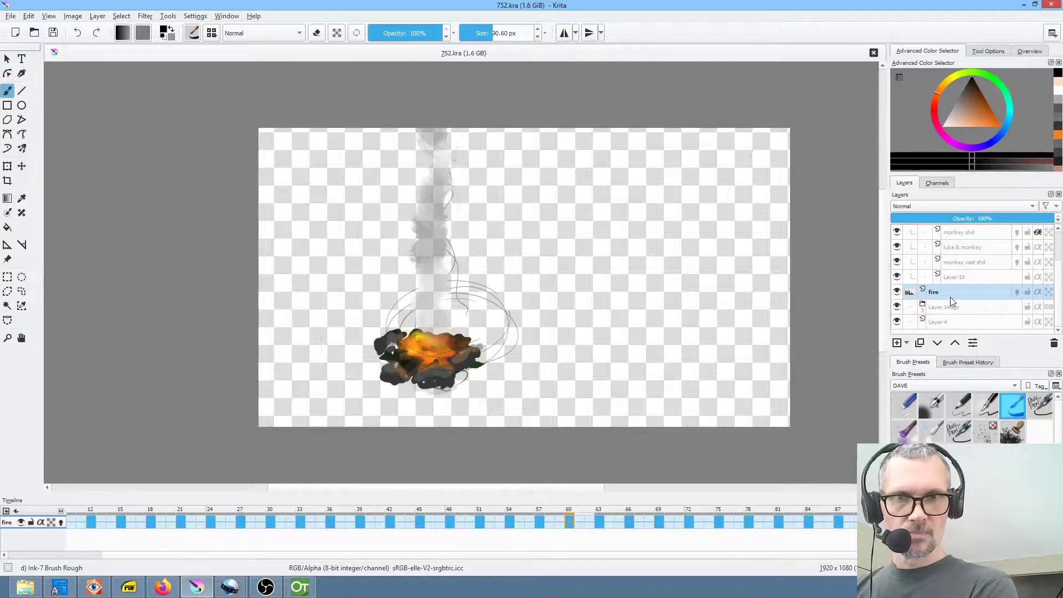
scroll(958, 296, "up", 1)
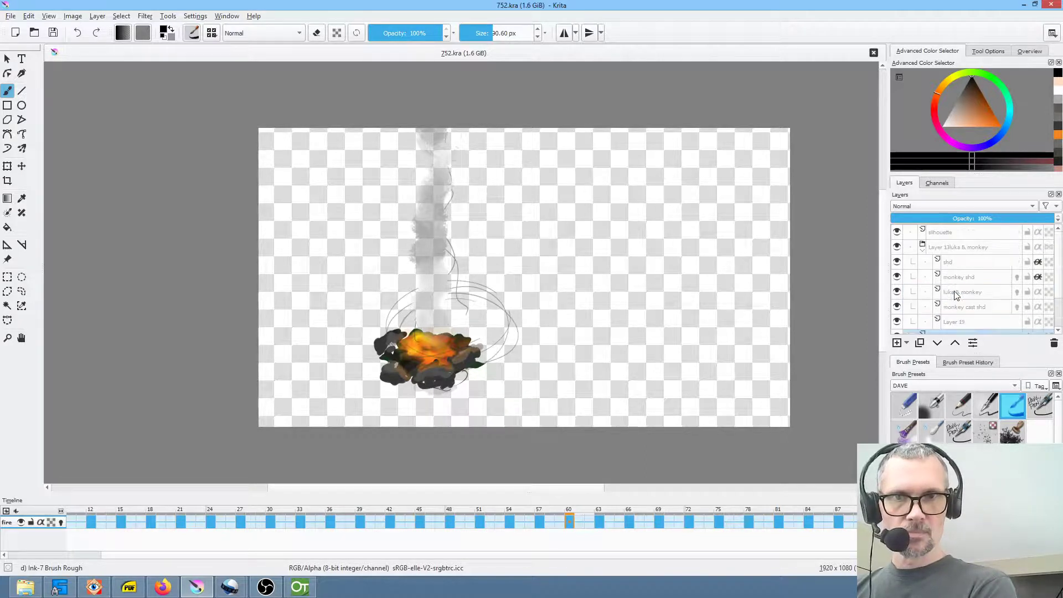
Collapse the luka & monkey group and play the isolated fire layer's animation from frame 0.
left_click(923, 250)
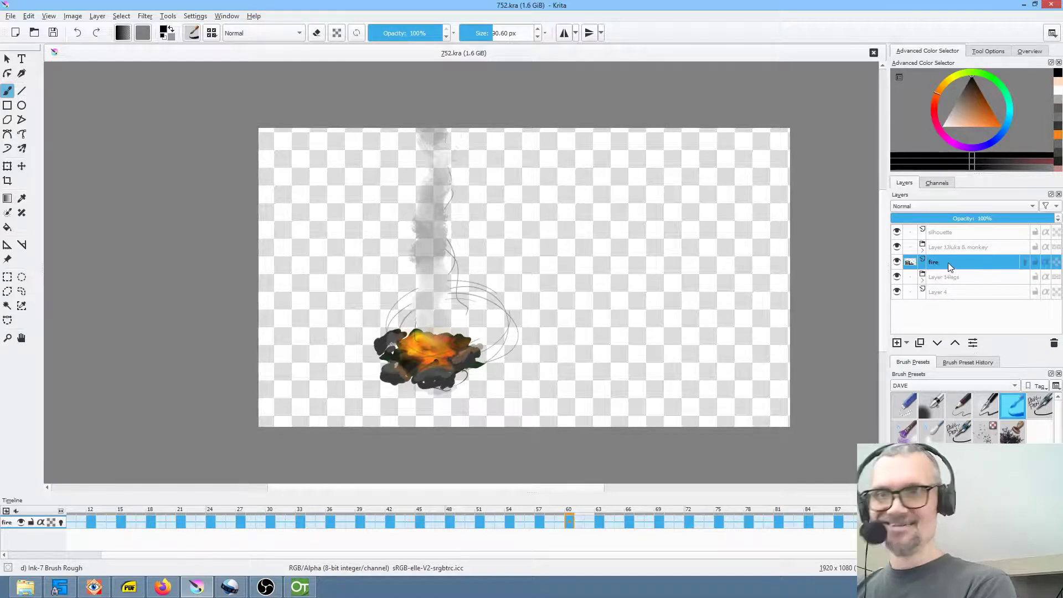
mouse_move(945, 268)
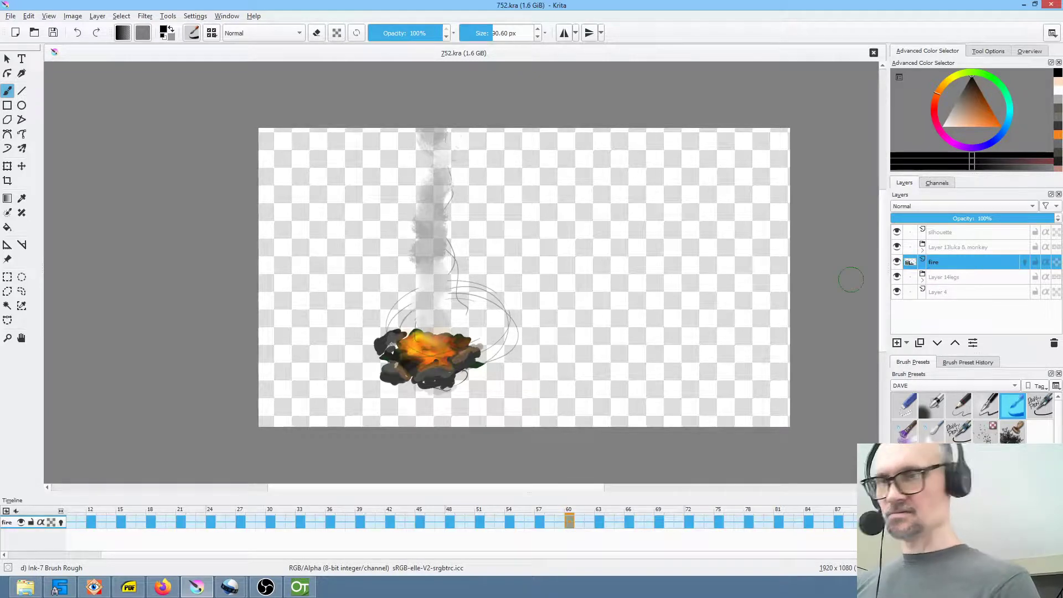
left_click_drag(131, 554, 81, 562)
left_click(79, 523)
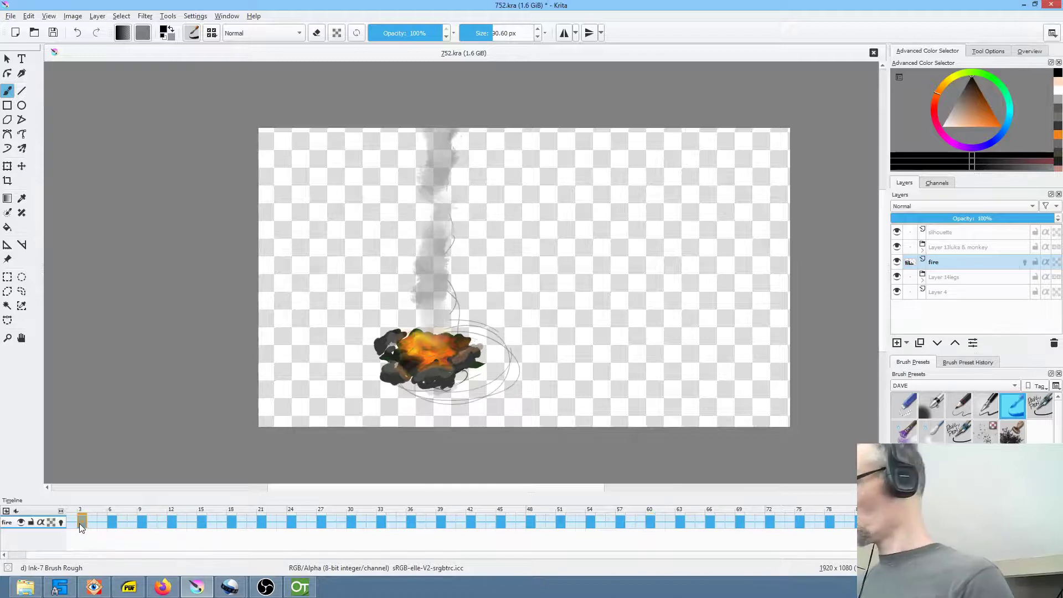
key("Left")
key("Left")
key("Left")
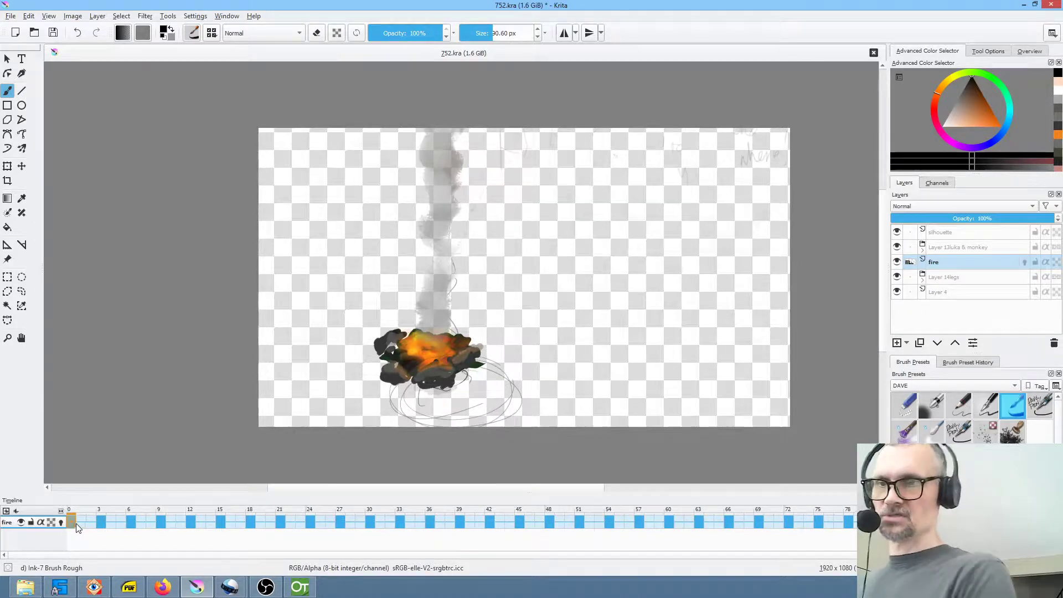
key("space")
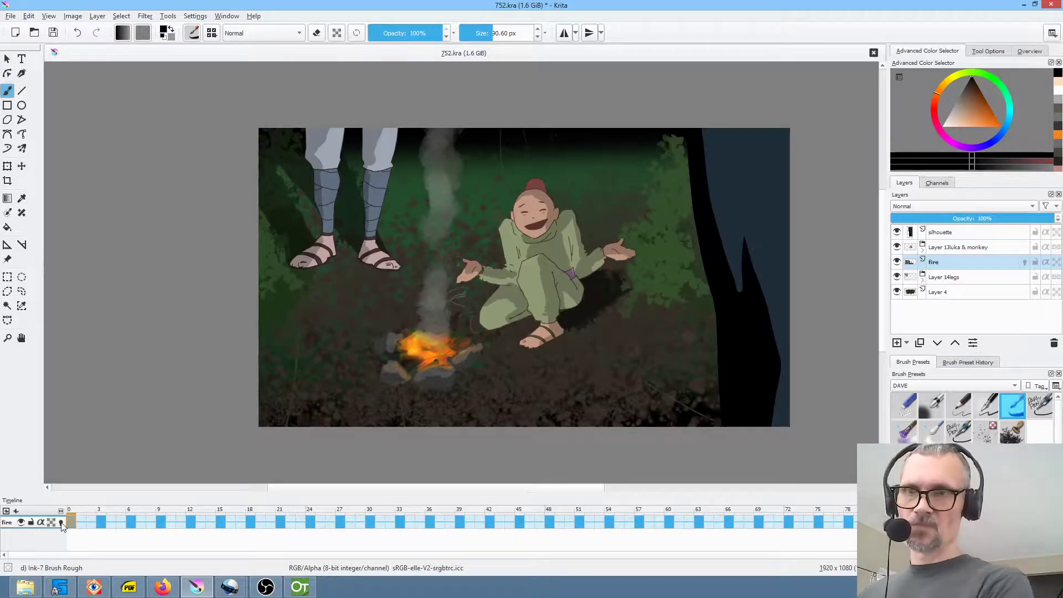
Play the scene with all layers shown from frame 0, examining the campfire and Luka up close.
key("1")
left_click_drag(517, 422, 524, 349)
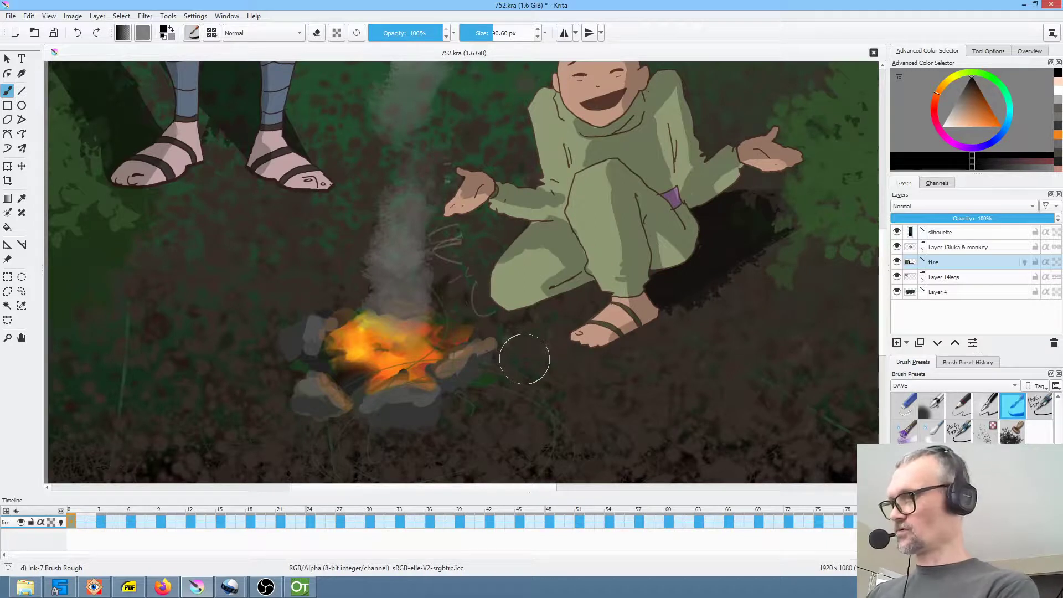
key("space")
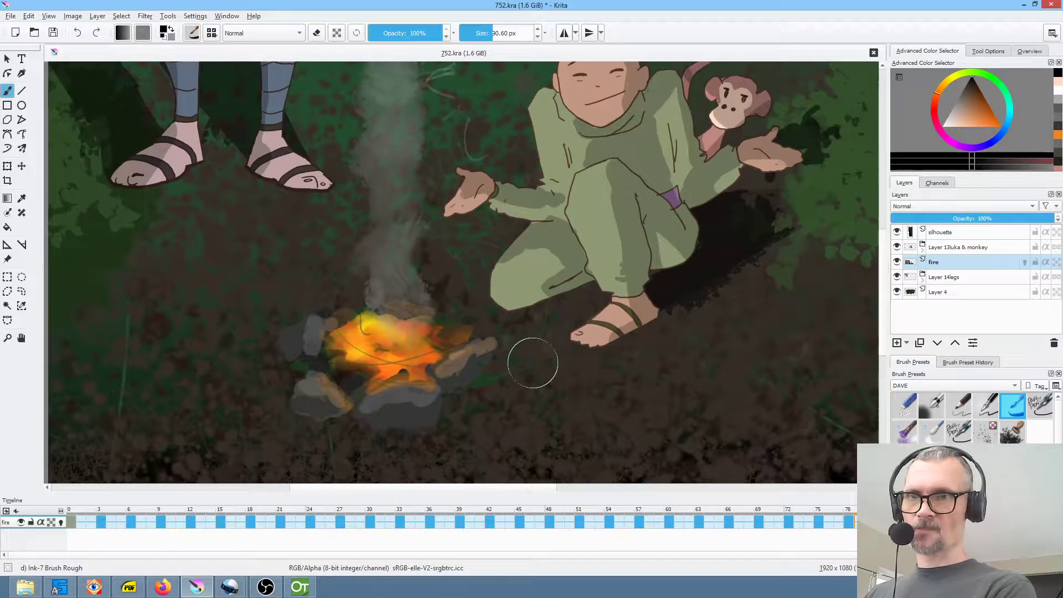
Add a new paint layer directly above the fire layer.
left_click(954, 263)
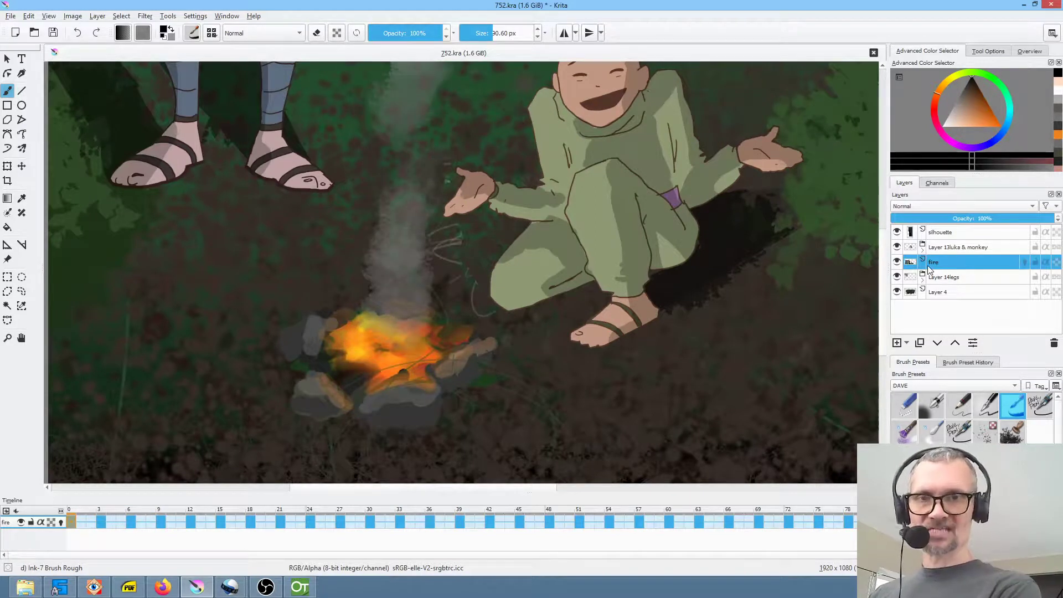
left_click(897, 342)
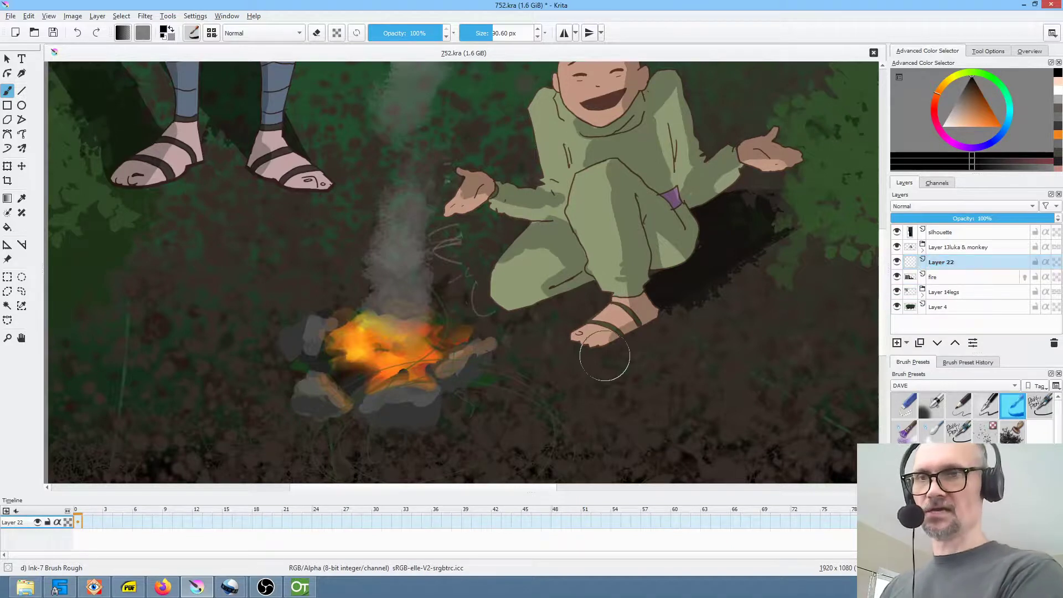
left_click_drag(604, 357, 581, 368)
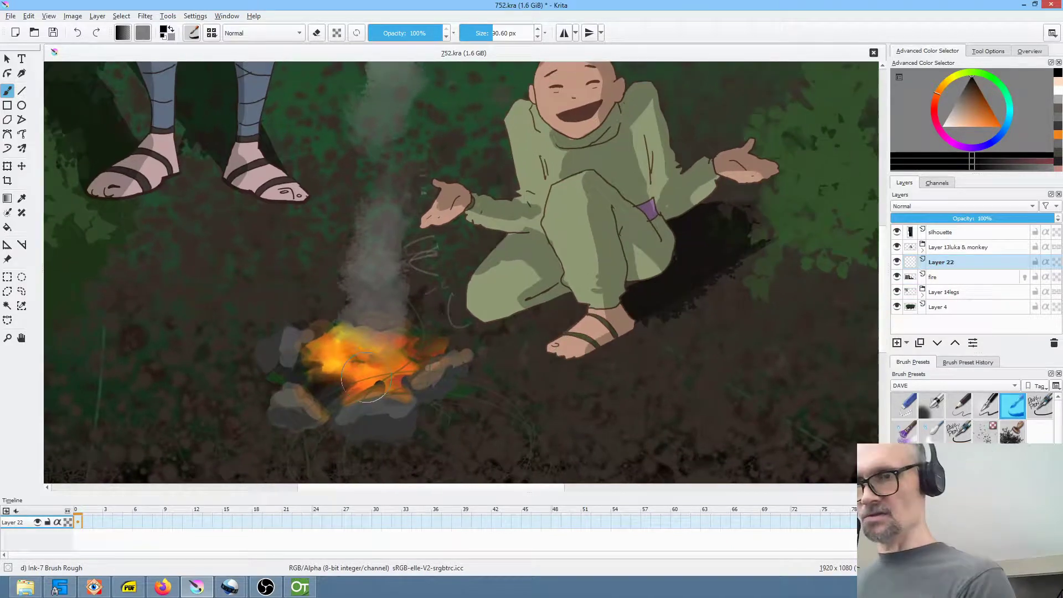
Paint out the stray lines between the smoke and Luka at frame 0 using a 33.77 px brush and sampled ground colour.
key("bracketleft")
key("bracketleft")
key("bracketleft")
key("bracketleft")
key("bracketleft")
key("bracketright")
key("bracketright")
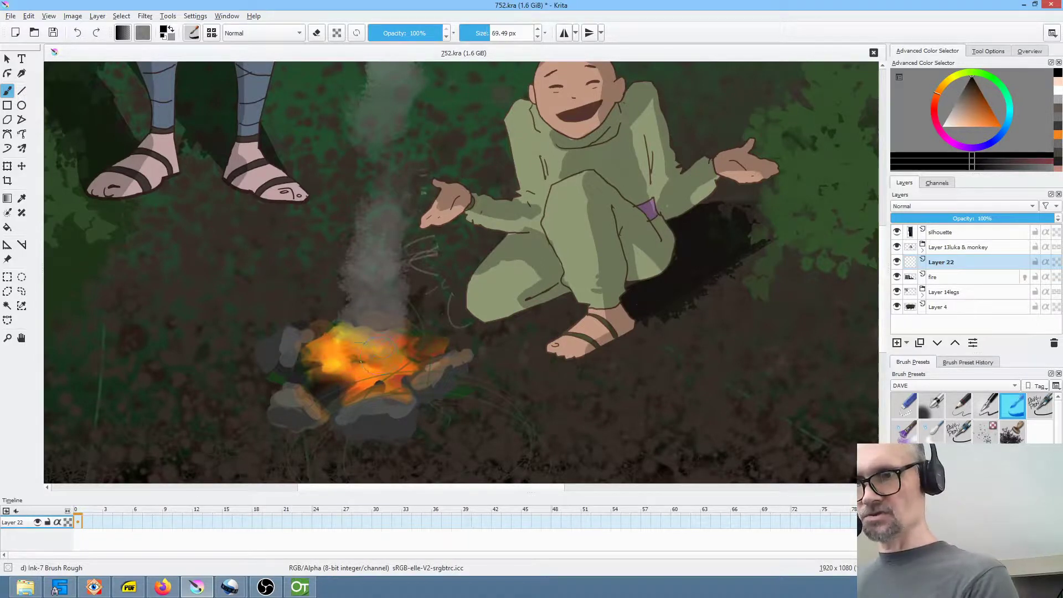
key("bracketleft")
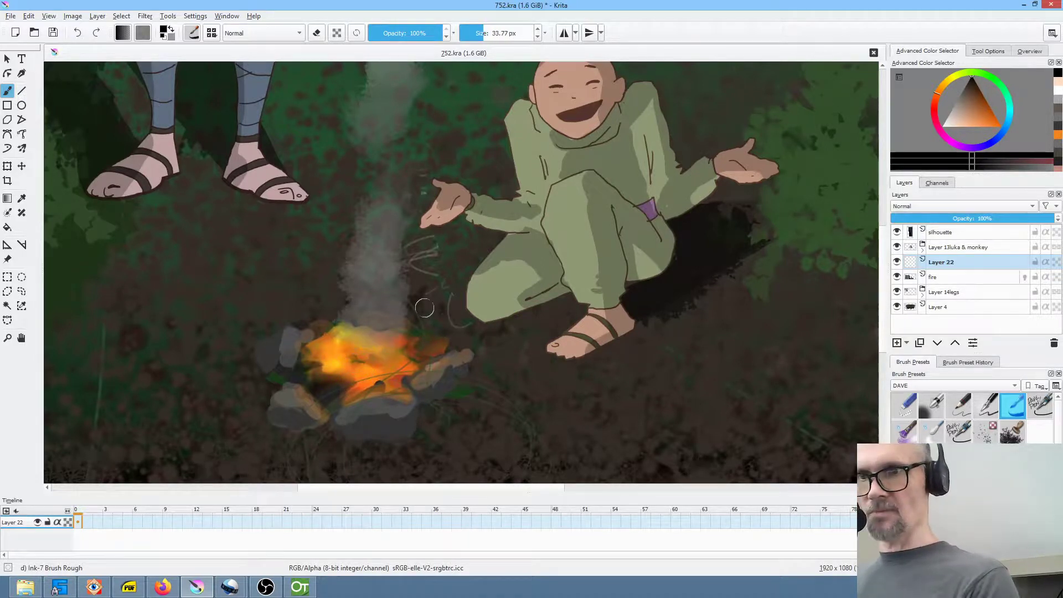
left_click(439, 262, "ctrl")
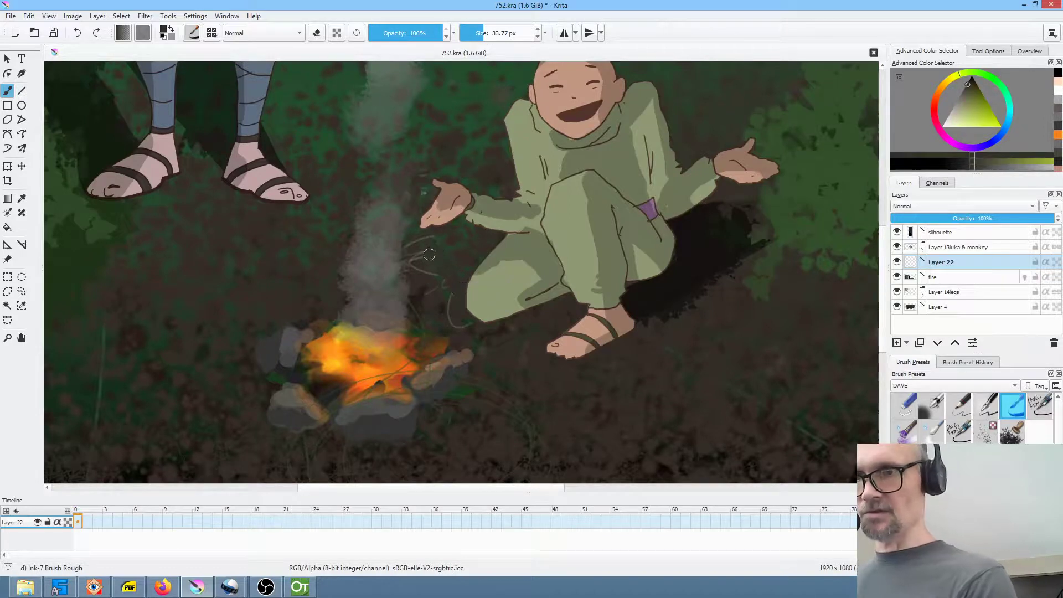
mouse_move(419, 260)
left_mouse_down()
mouse_move(457, 291)
mouse_move(428, 291)
left_mouse_up()
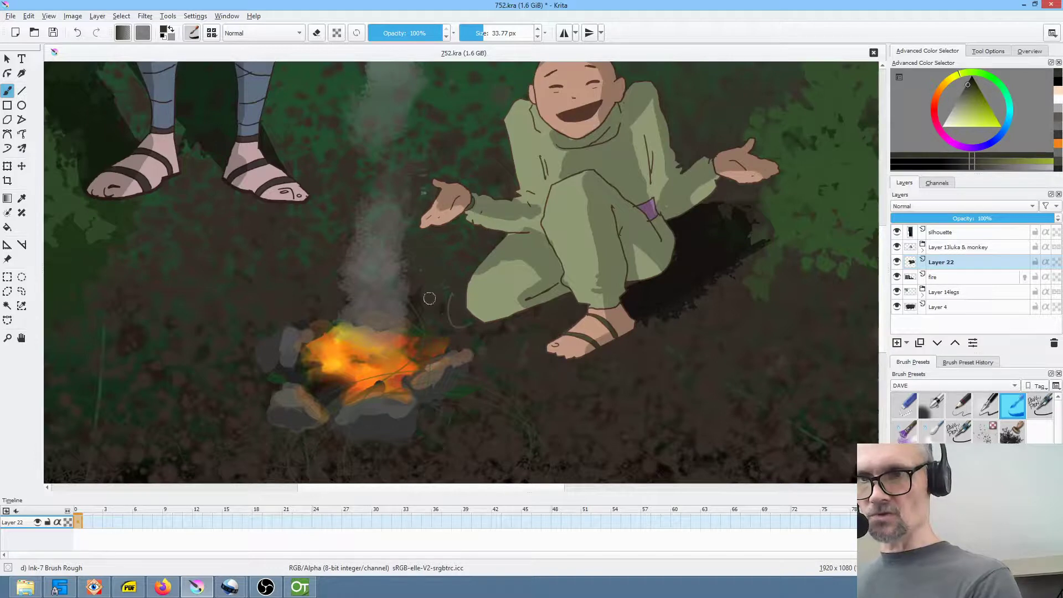
Cover the dark stray lines across the campfire flames with sampled yellow-orange and orange.
left_click(365, 382, "ctrl")
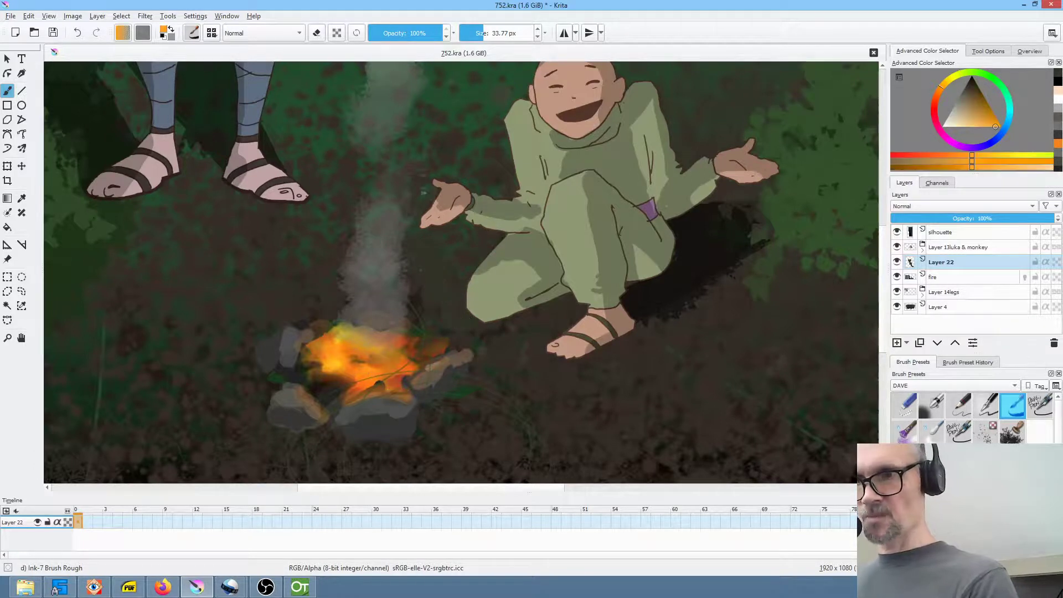
left_click(363, 381)
left_click(366, 378, "ctrl")
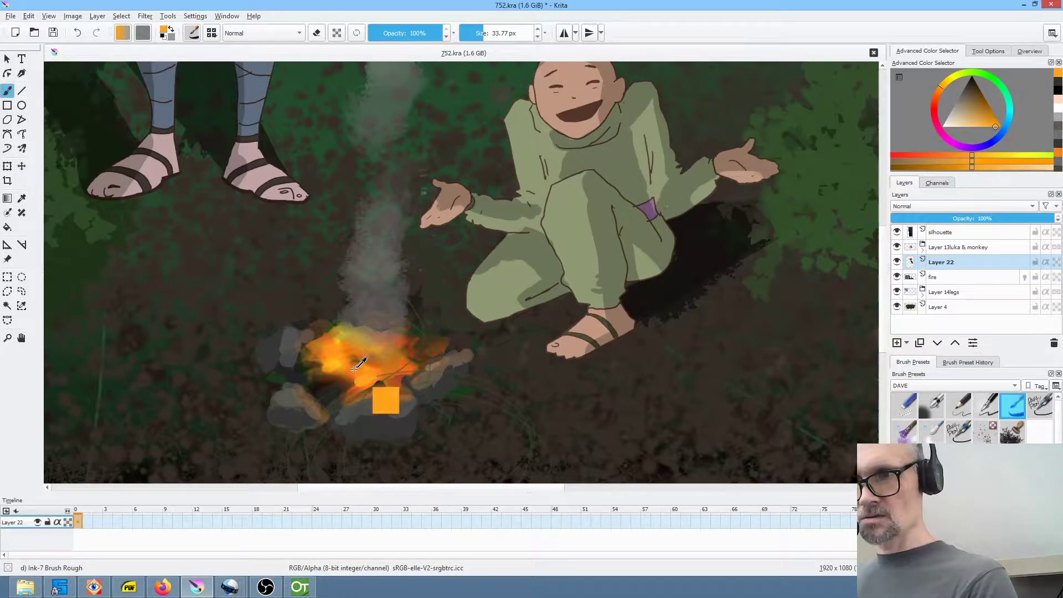
left_click(368, 377)
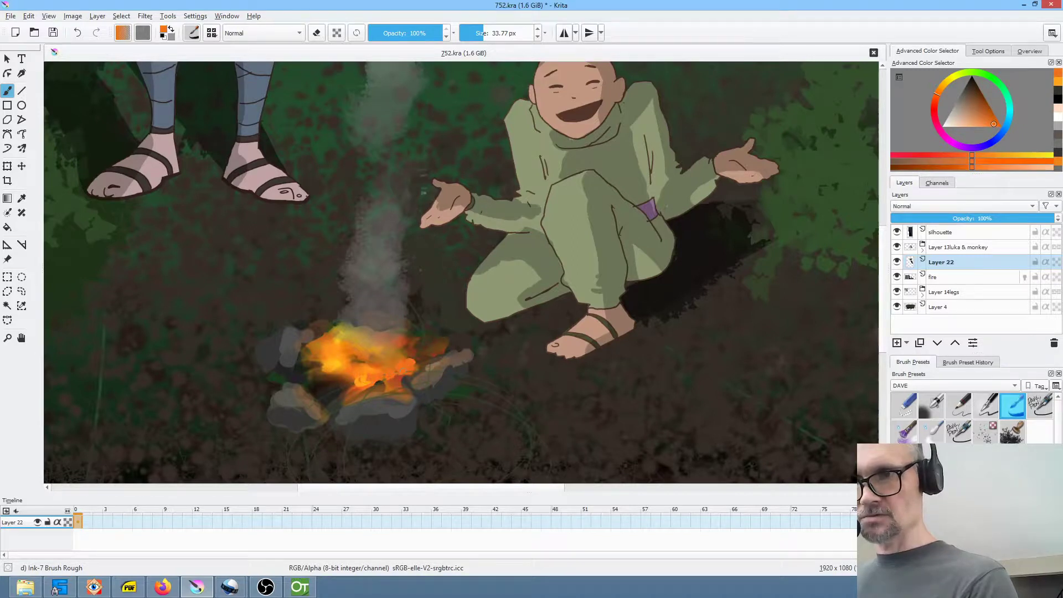
At frame 21, paint out the stray lines beside Luka's hand and over the flames with colours sampled nearby.
scroll(419, 342, "down", 5)
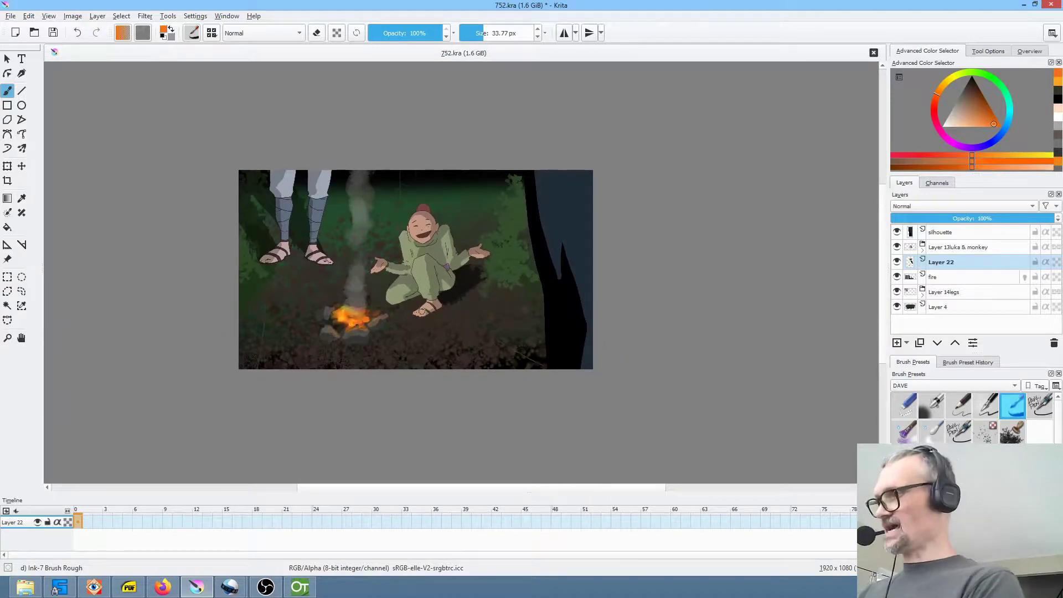
left_click_drag(86, 515, 253, 520)
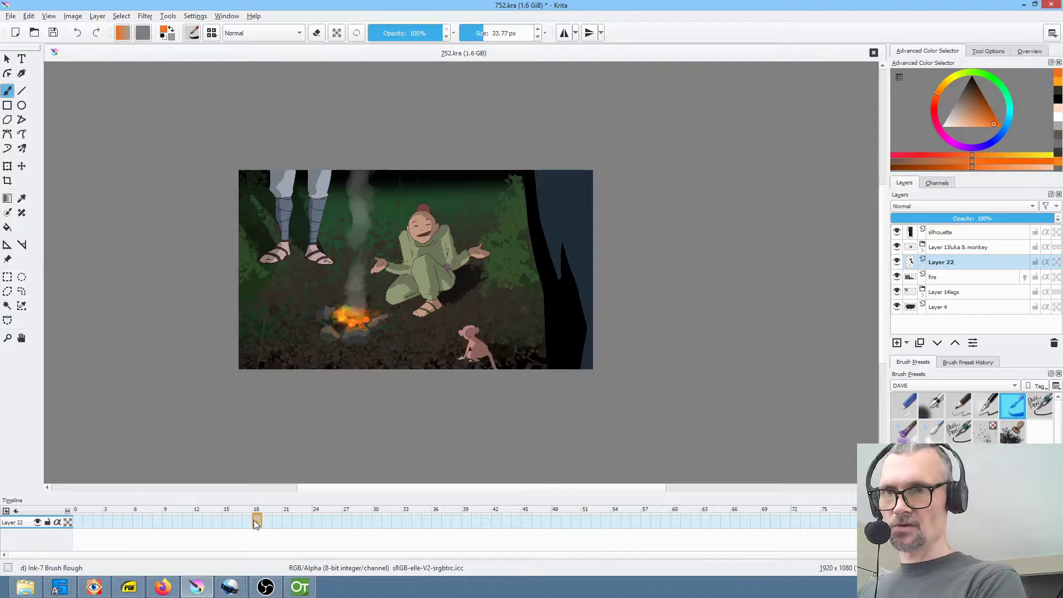
scroll(383, 313, "up", 5)
scroll(247, 387, "down", 2)
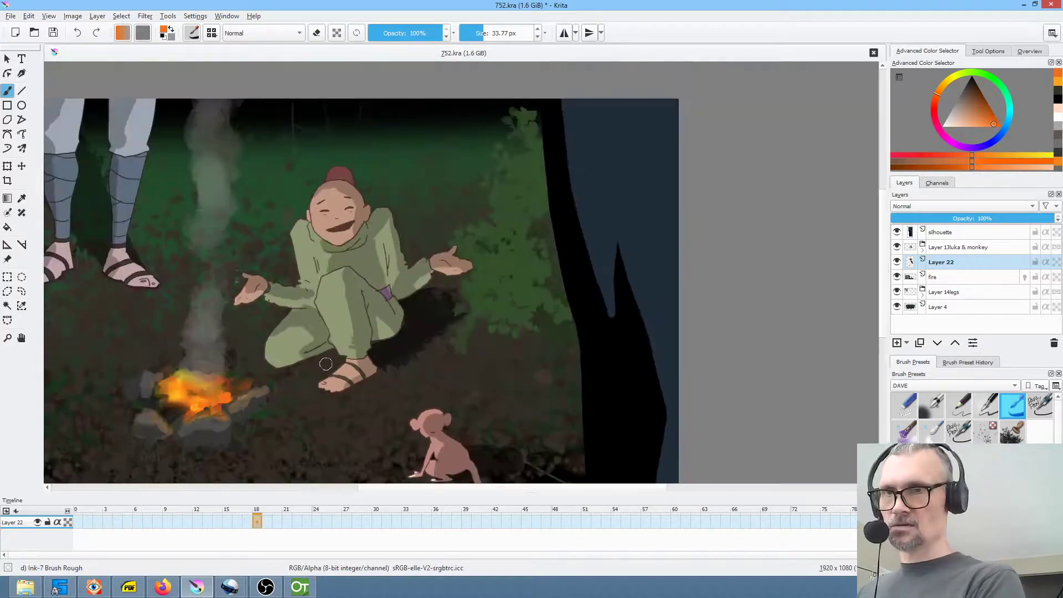
scroll(477, 336, "up", 1)
scroll(477, 336, "up", 2)
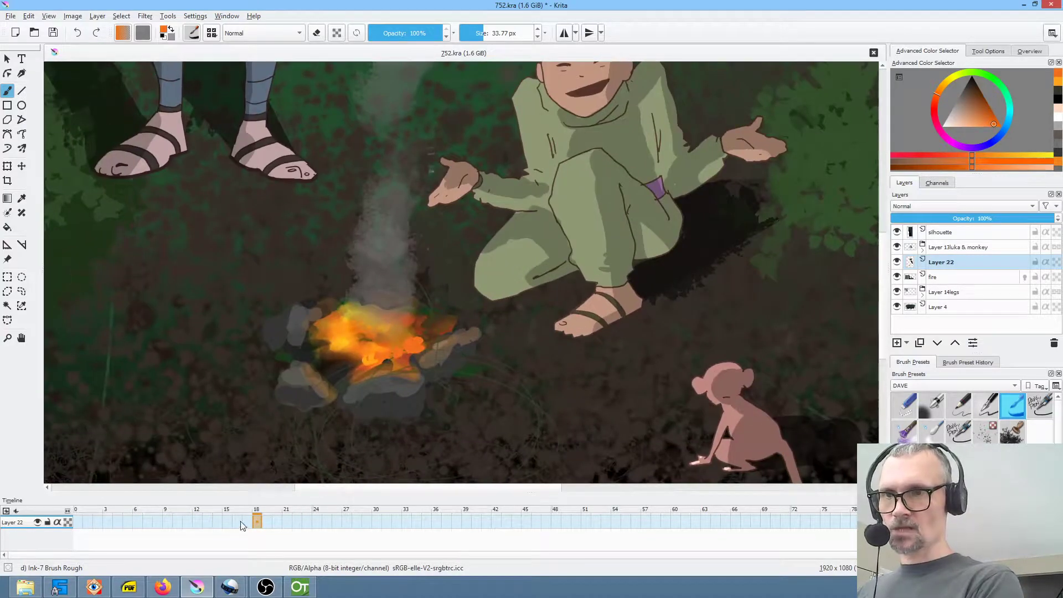
left_click_drag(264, 512, 291, 515)
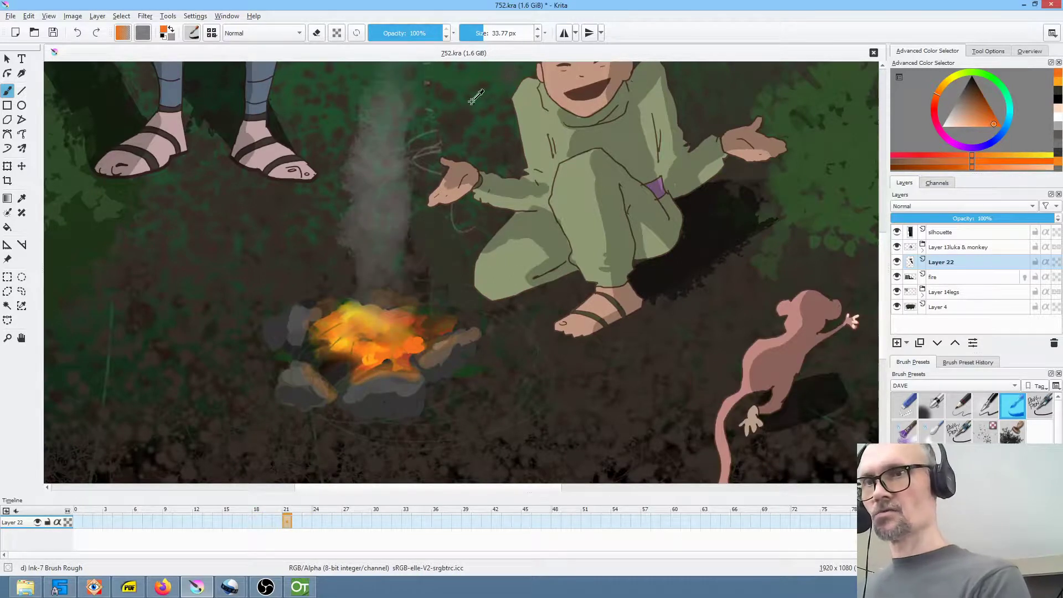
left_click(446, 108, "ctrl")
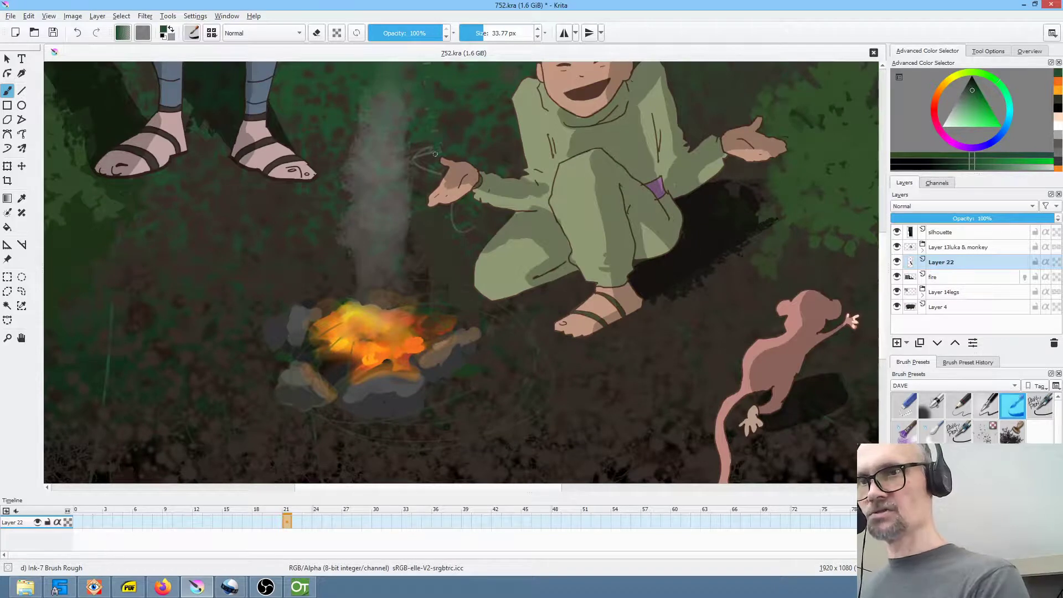
left_click(447, 143, "ctrl")
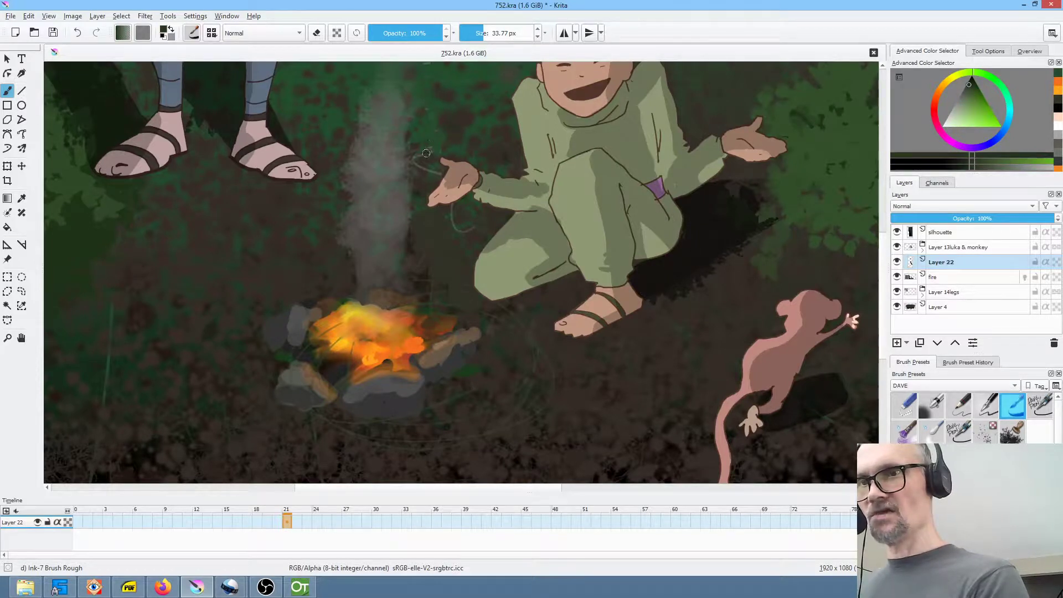
left_click_drag(418, 149, 424, 155)
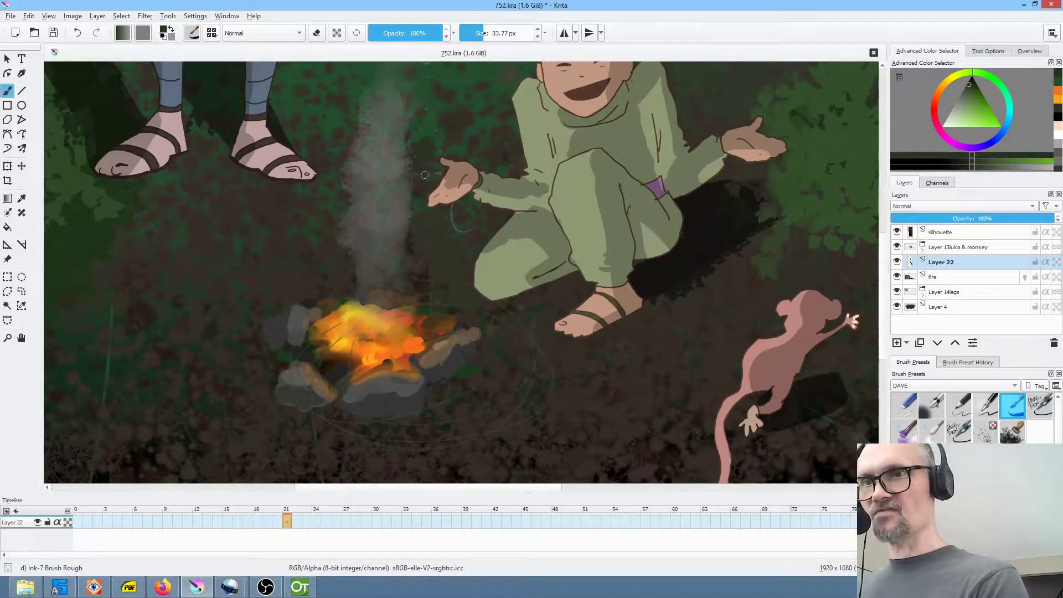
left_click(451, 224, "ctrl")
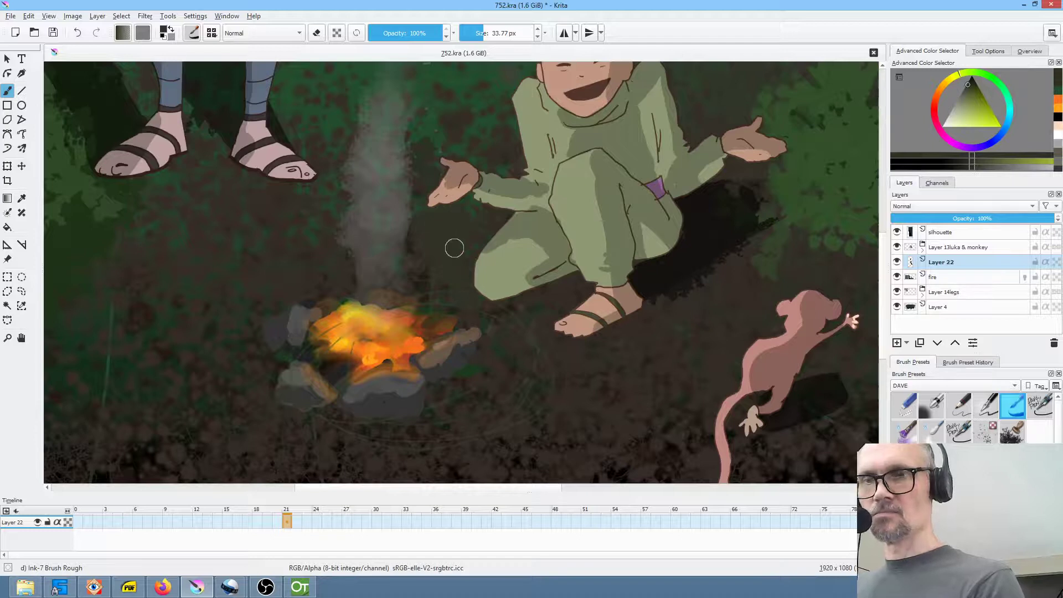
left_click(340, 342, "ctrl")
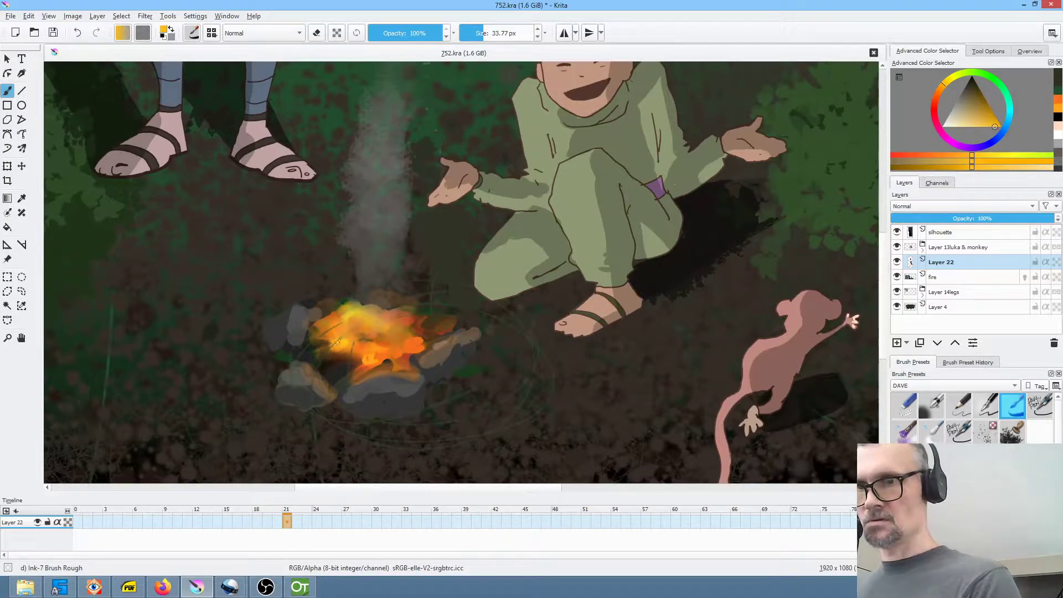
left_click(343, 322, "ctrl")
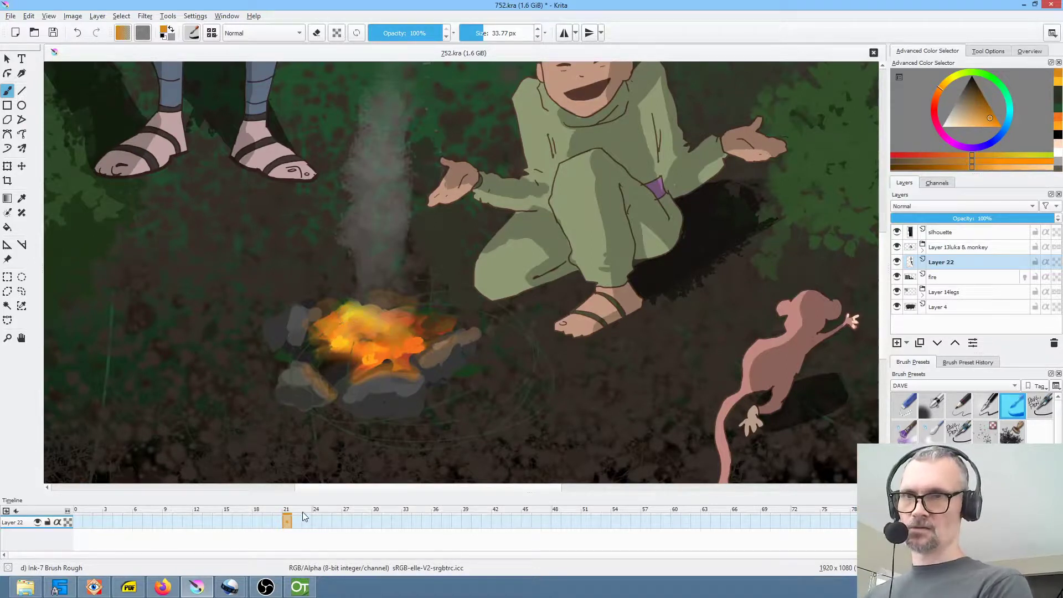
At frame 24, cover the stray lines beside the upper smoke column with the sampled background green.
key("minus")
left_click_drag(438, 338, 402, 369)
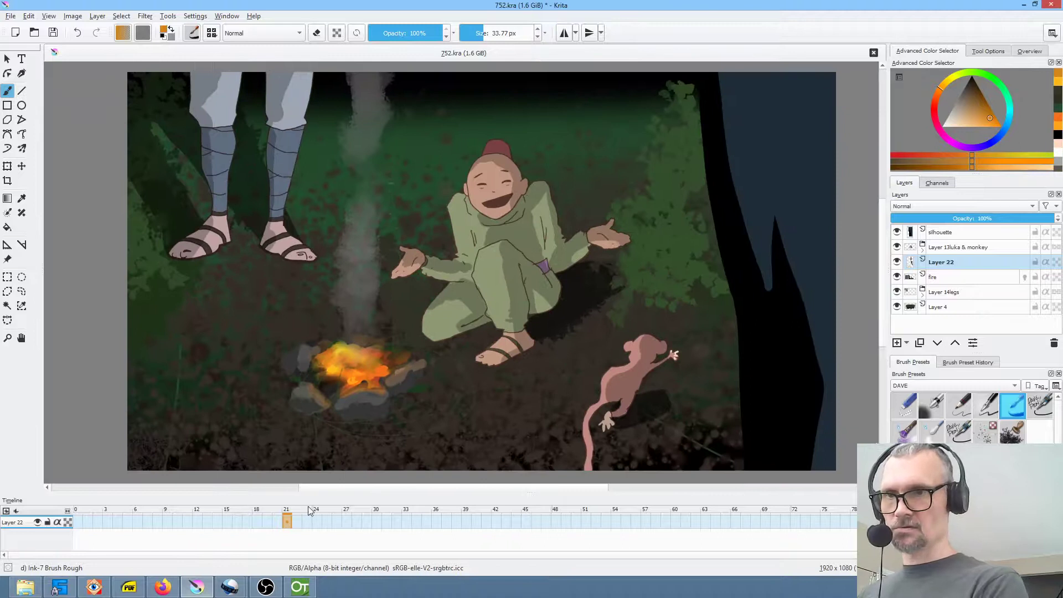
left_click_drag(299, 510, 319, 520)
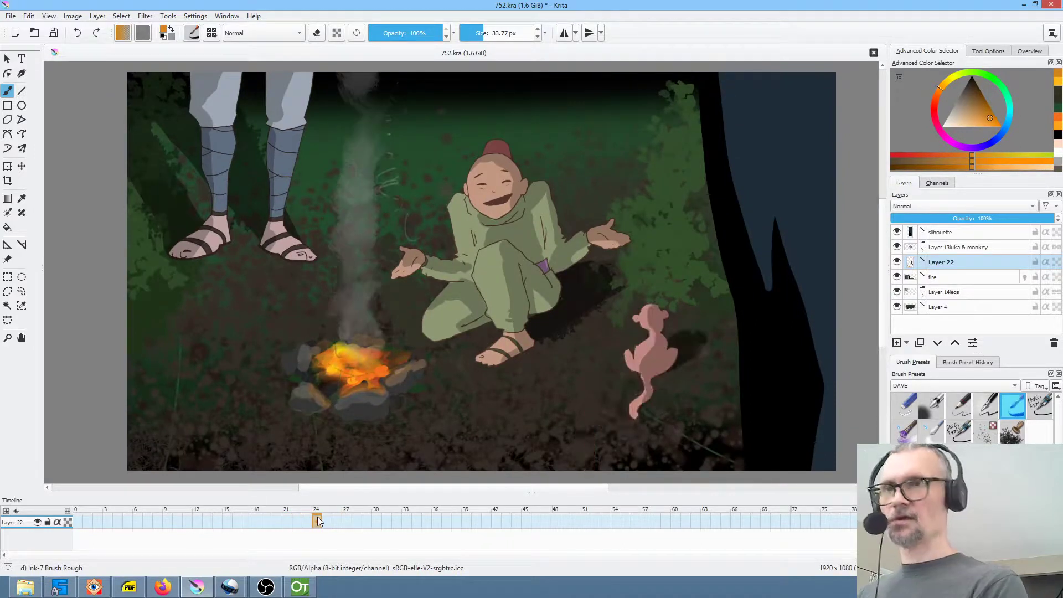
left_click(415, 160, "ctrl")
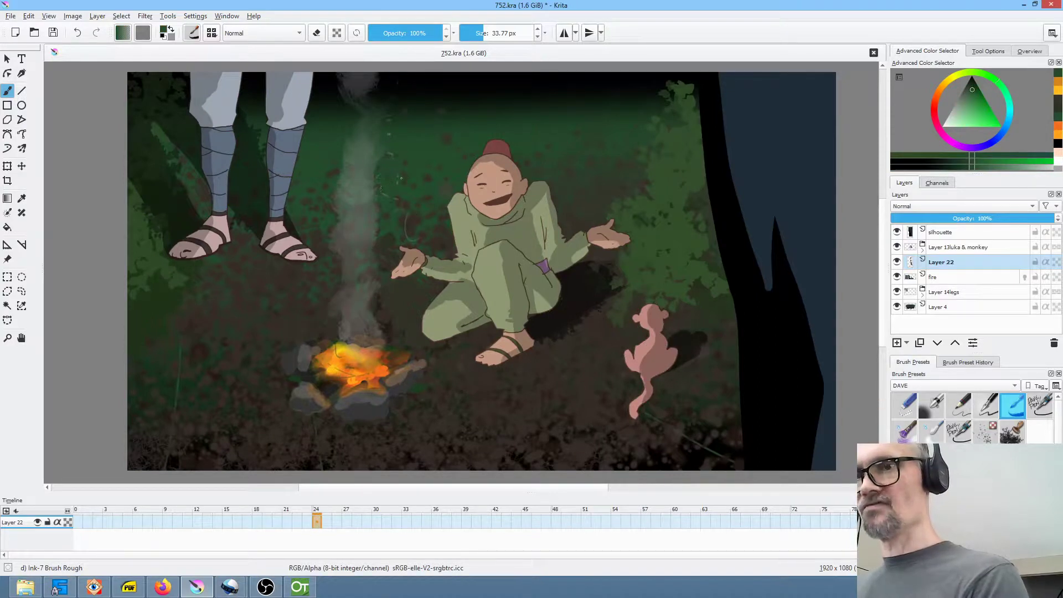
left_click_drag(465, 182, 493, 257)
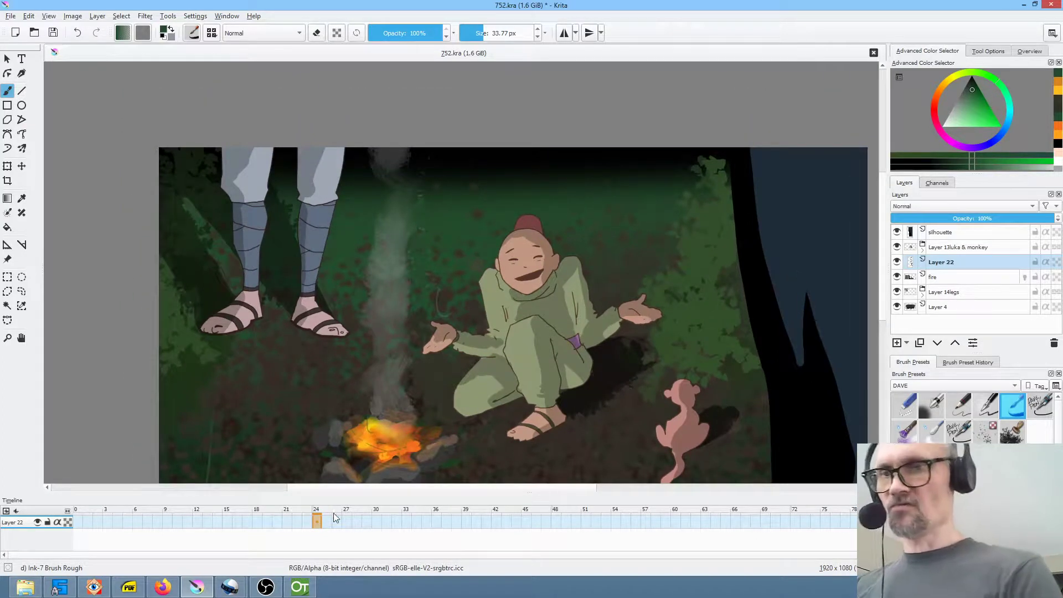
At frame 28, paint out the stray marks between the smoke and Luka with dark and green tones sampled from the background.
left_click_drag(326, 519, 349, 513)
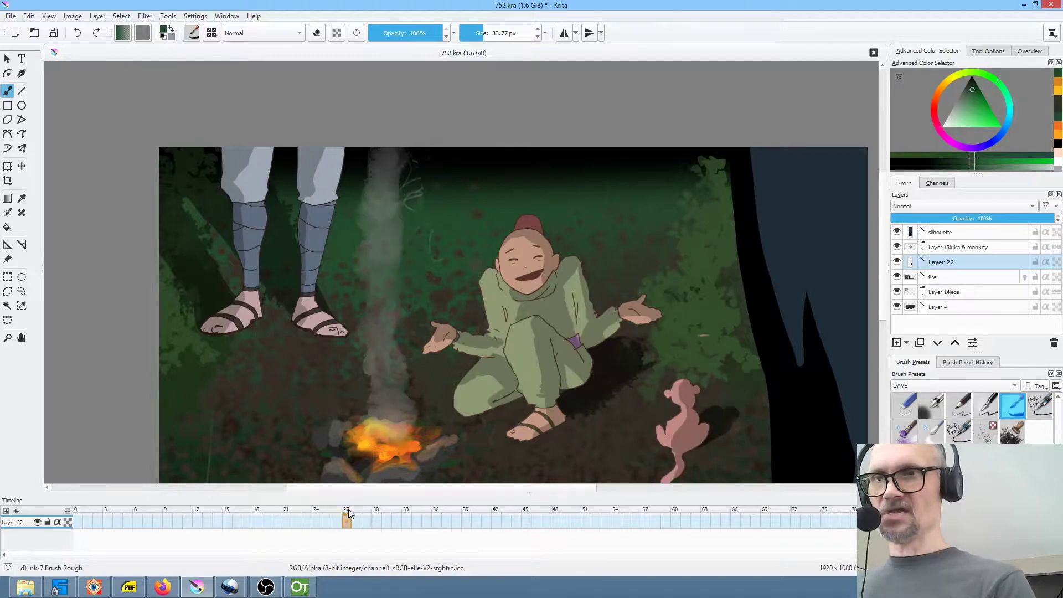
left_click(428, 178, "ctrl")
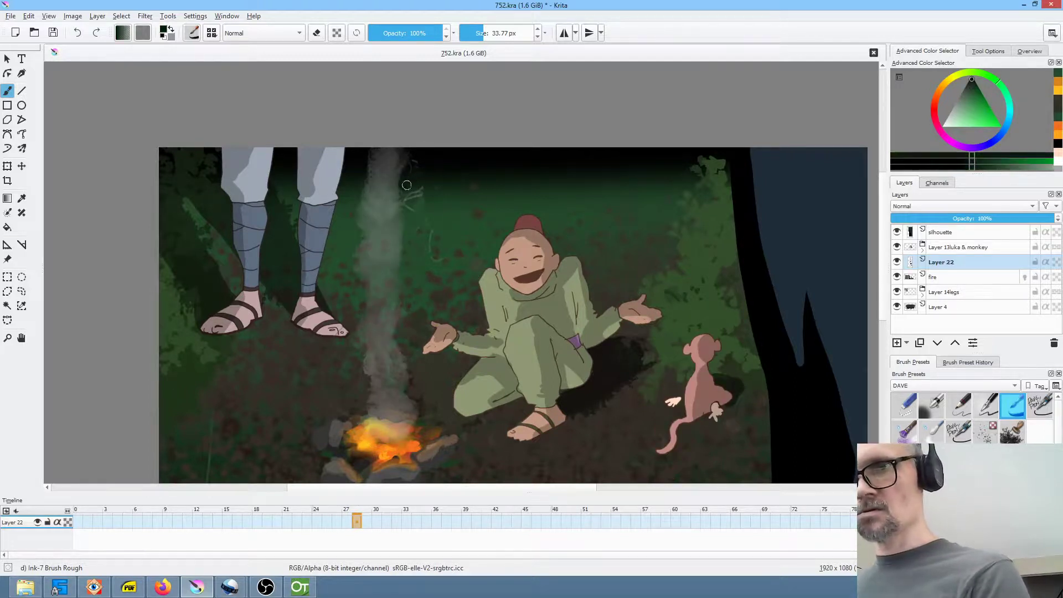
left_click(417, 199, "ctrl")
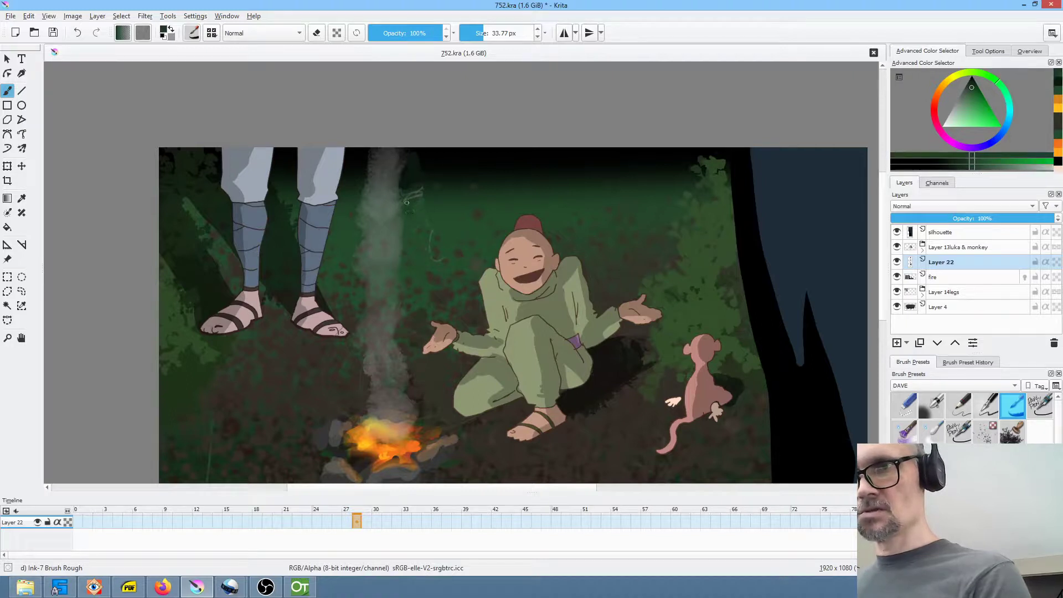
left_click(420, 190, "ctrl")
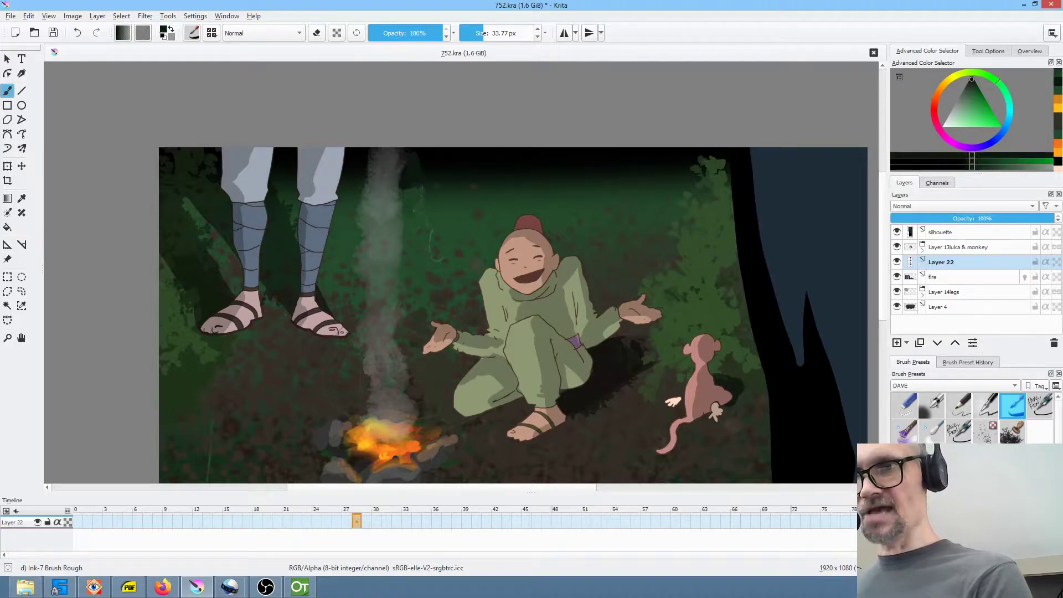
left_click(423, 191, "ctrl")
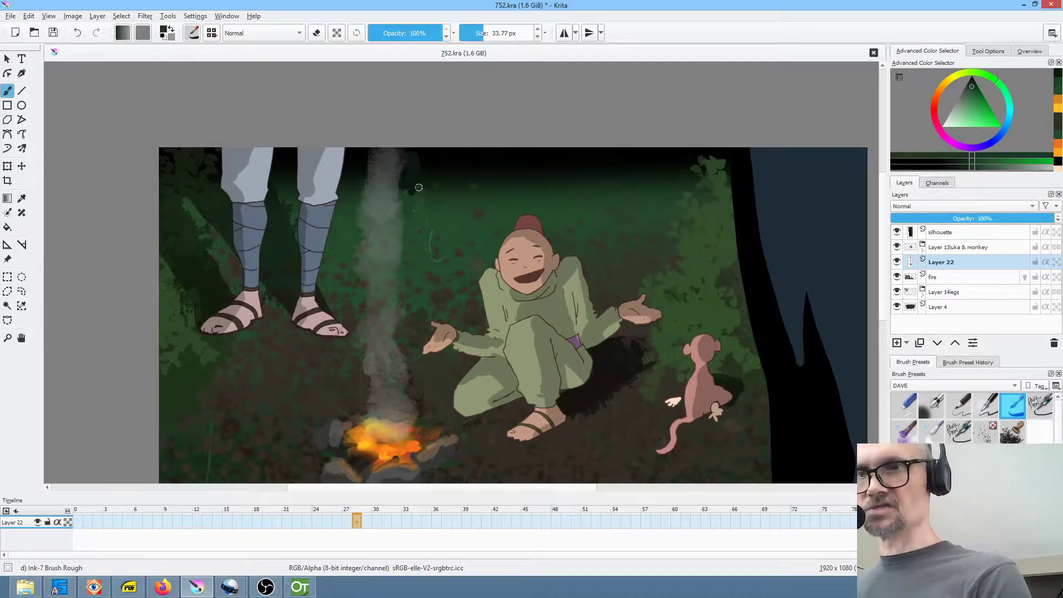
left_click(437, 266, "ctrl")
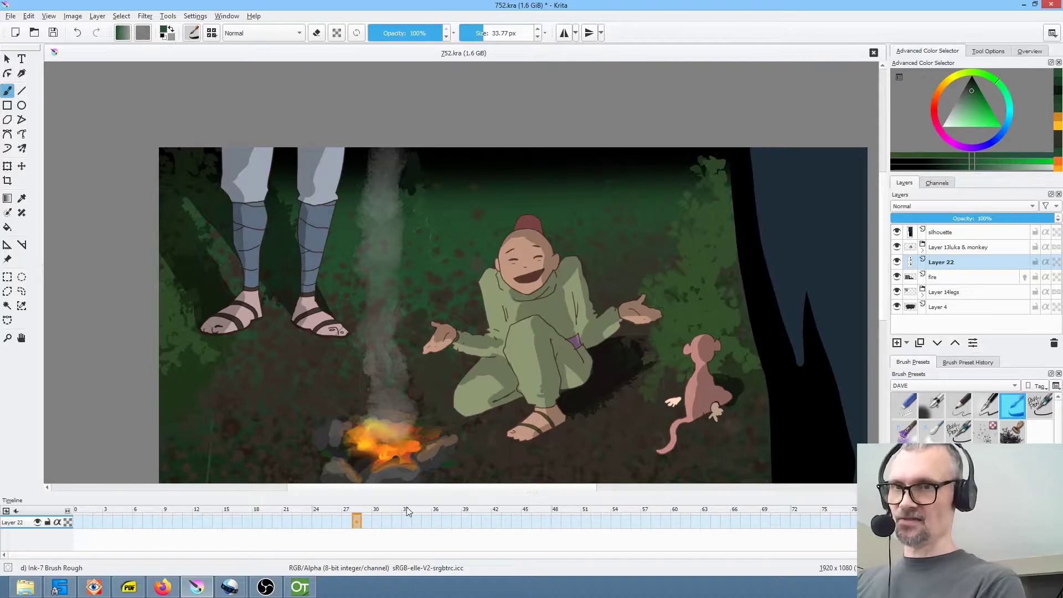
At frame 35, cover the curved stray lines above the smoke along the dark upper background with sampled near-black.
left_click_drag(375, 510, 426, 515)
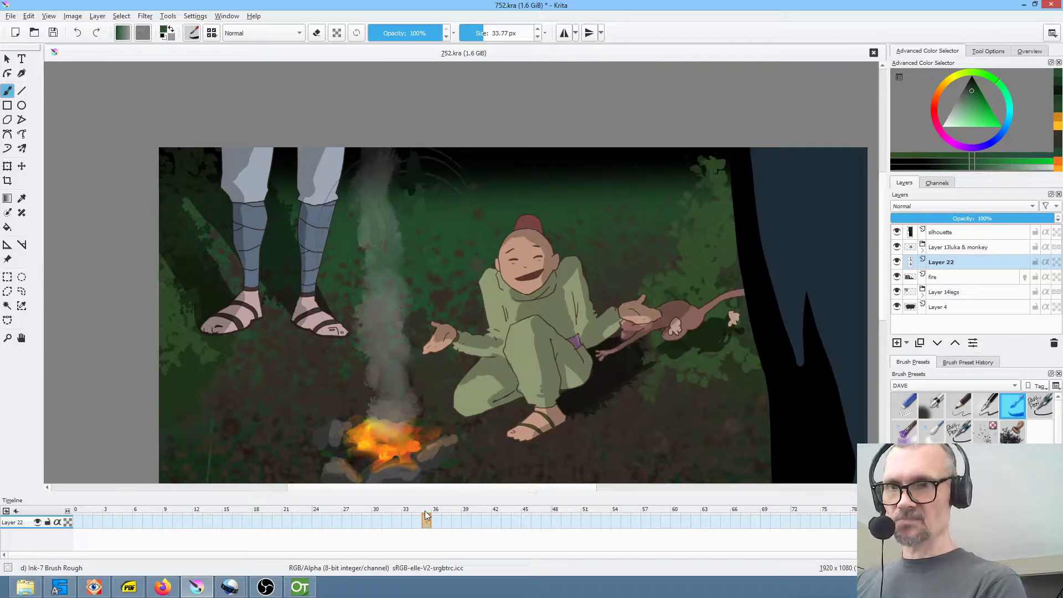
left_click(468, 165, "ctrl")
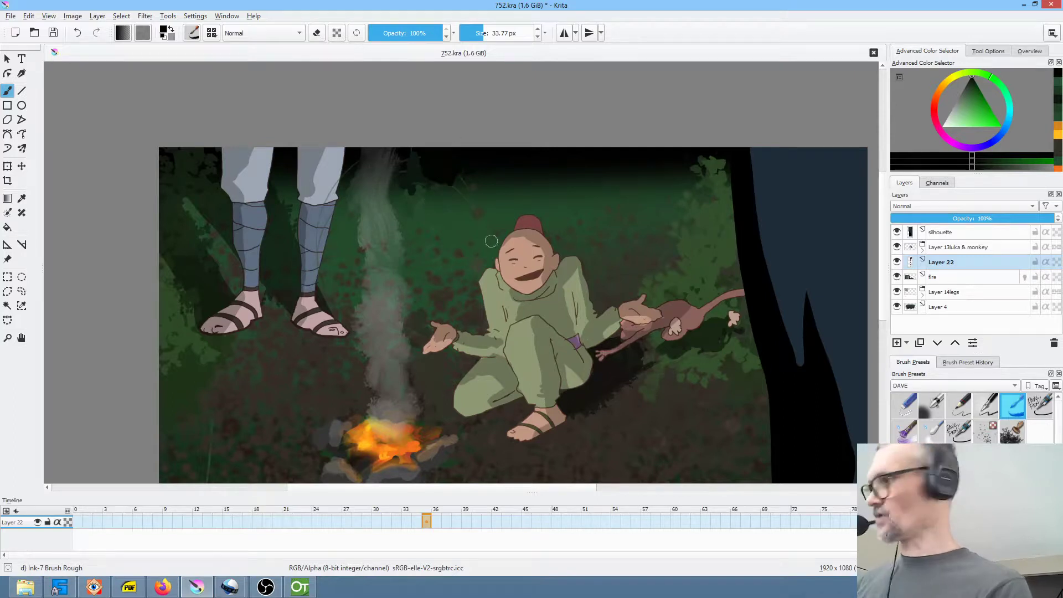
key("ctrl+shift+i")
key("ctrl+shift+i")
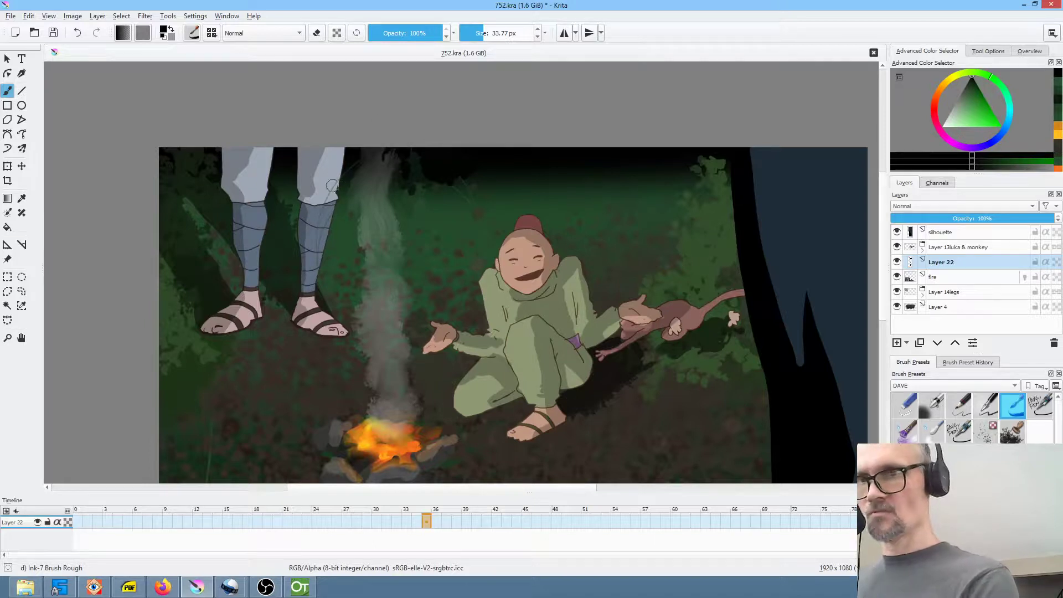
left_click(332, 185, "ctrl")
scroll(349, 216, "up", 4)
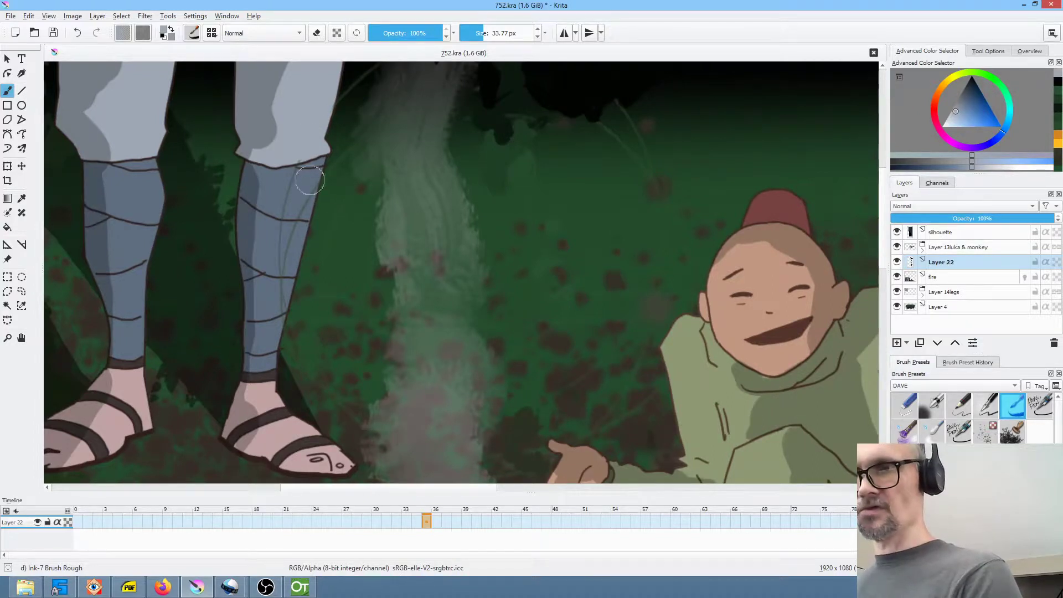
scroll(474, 183, "down", 3)
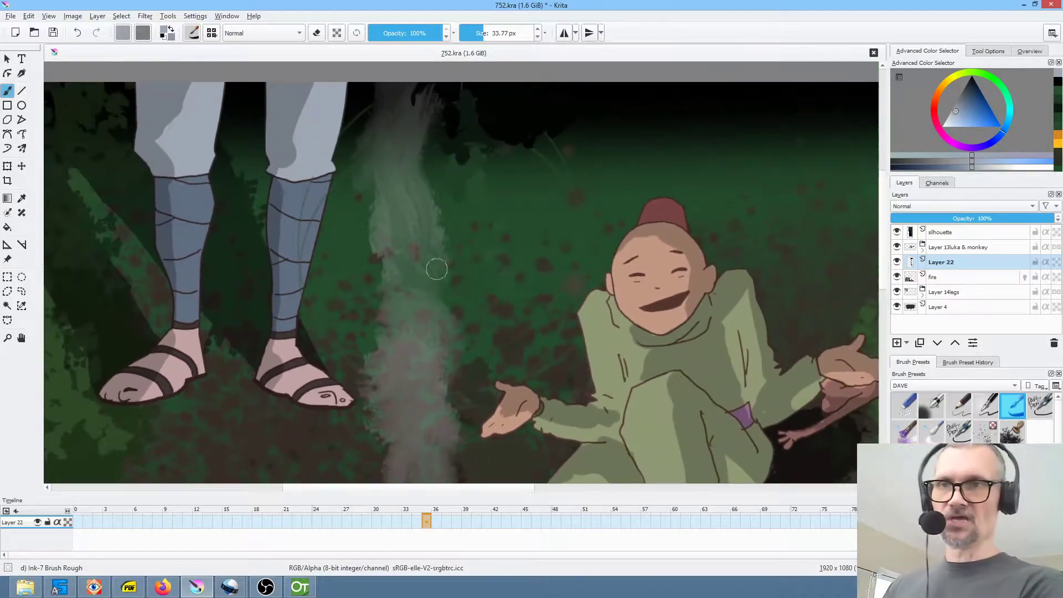
scroll(439, 263, "down", 1)
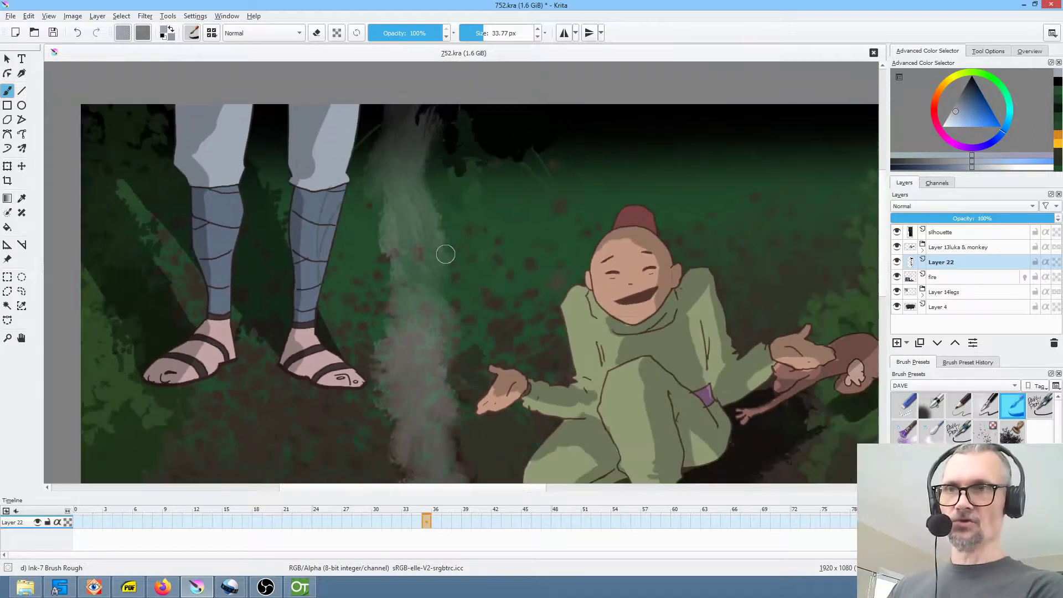
Move Layer 14legs up two places in the layer stack, above the fire layer and Layer 22.
left_click(961, 299)
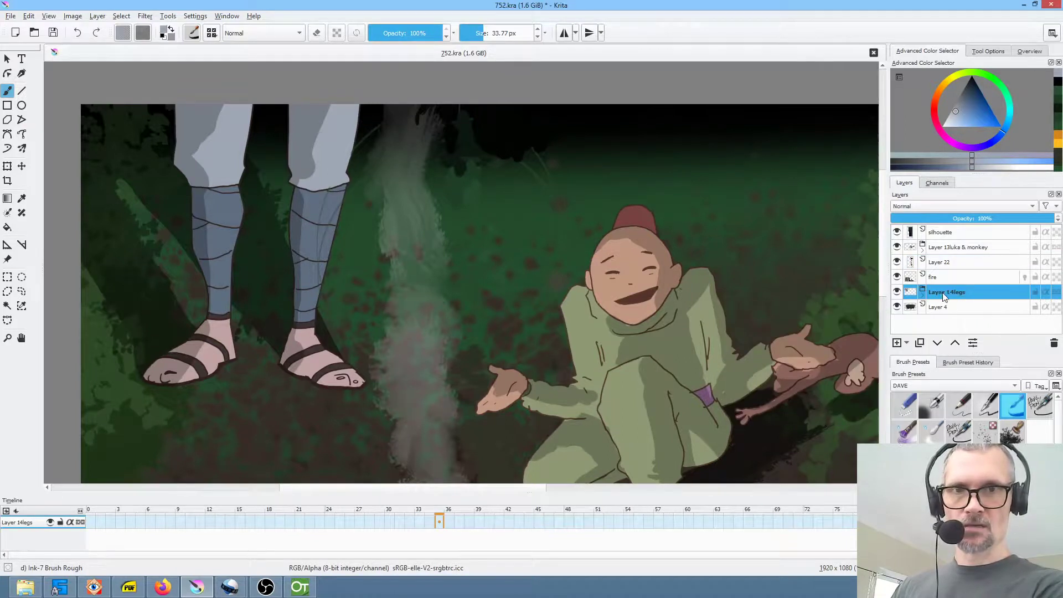
left_click(955, 344)
left_click(954, 344)
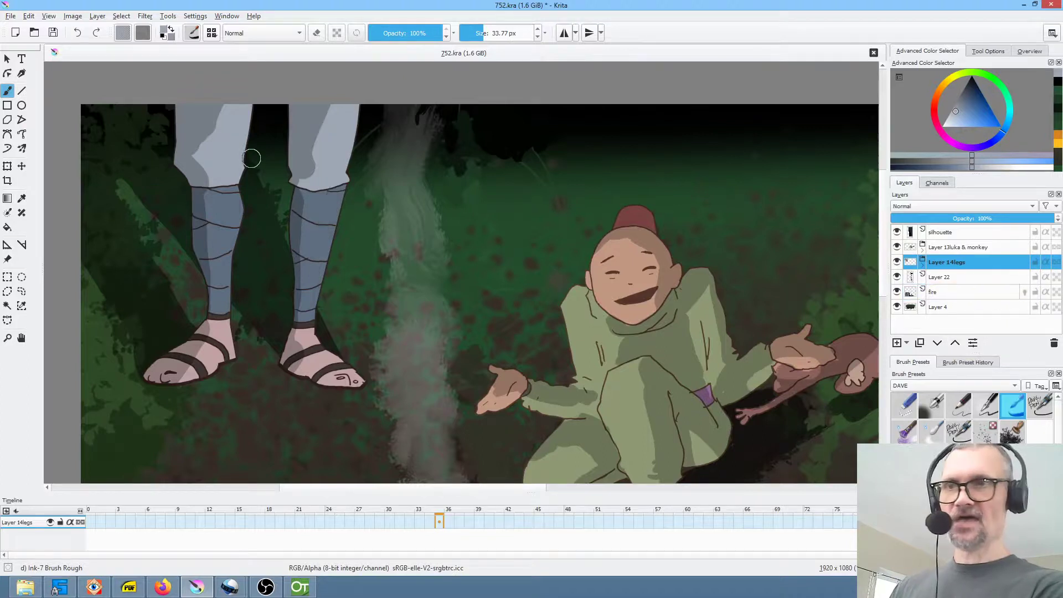
scroll(251, 159, "down", 3)
scroll(415, 179, "up", 1)
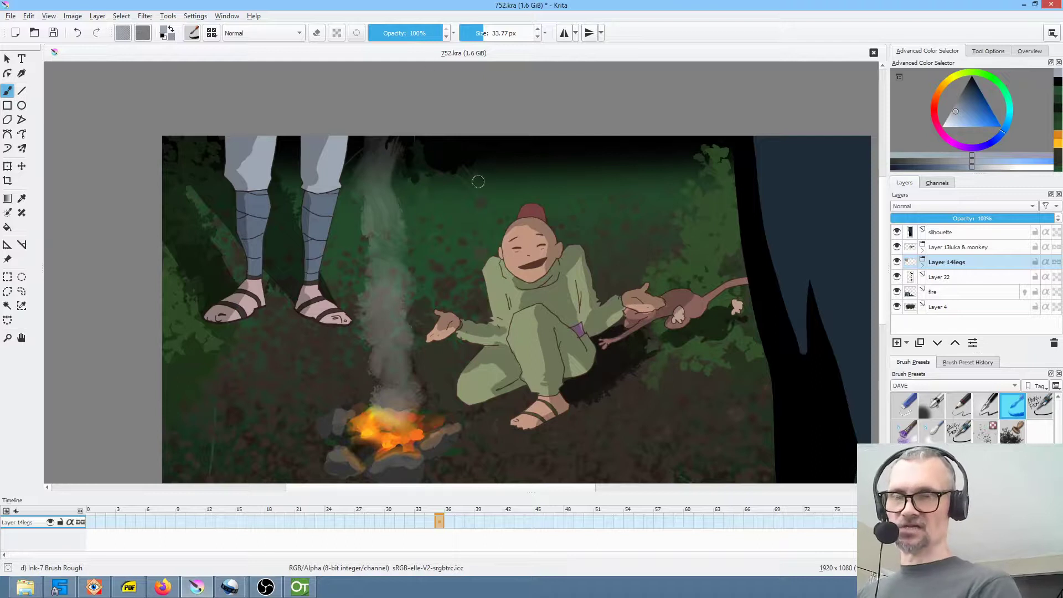
Play the animation to review the new layer order and save the document.
key("space")
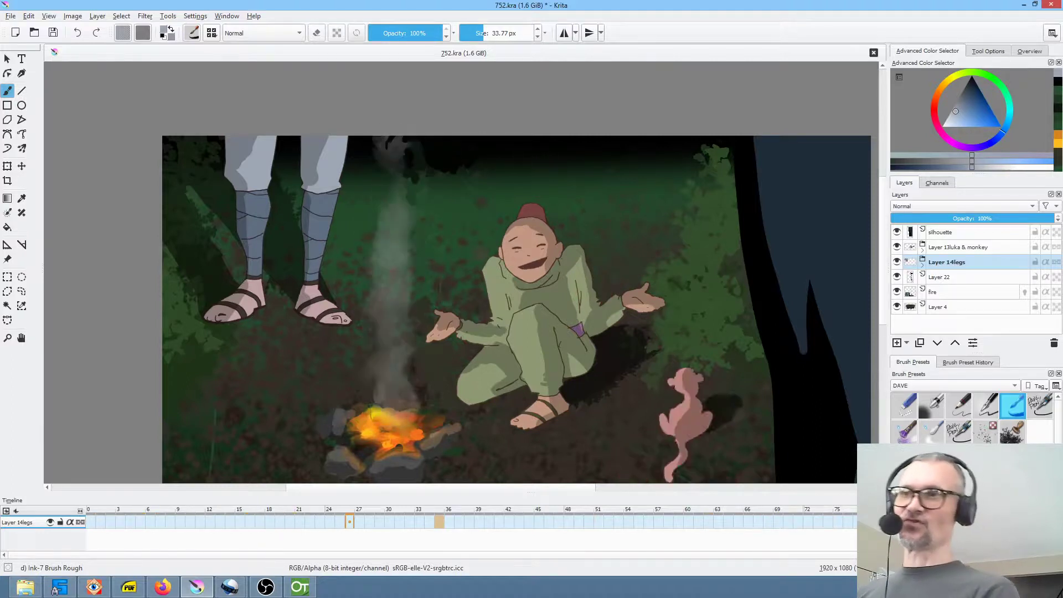
left_click(55, 33)
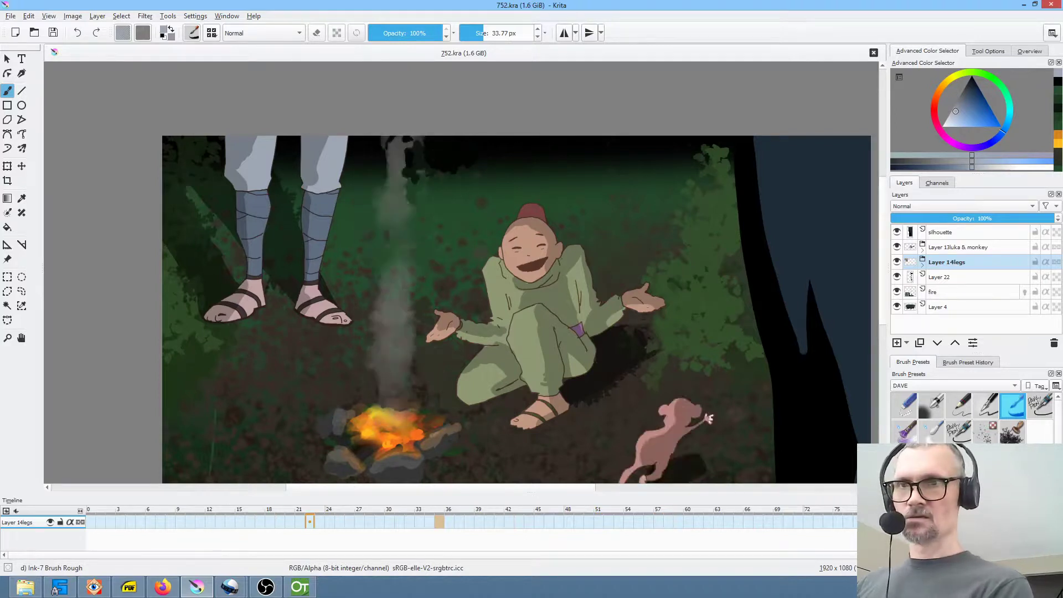
key("space")
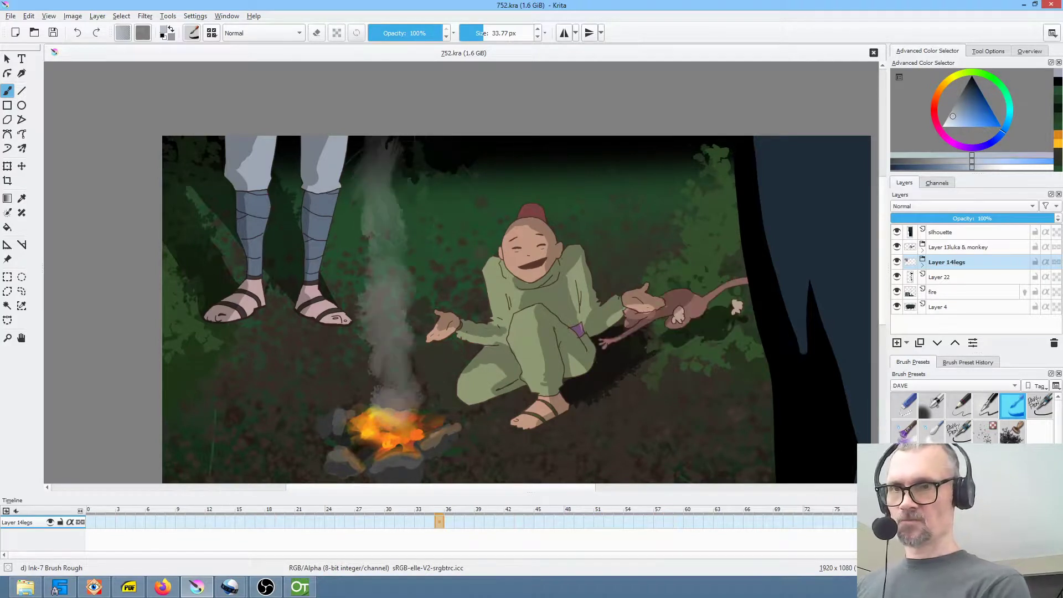
Switch to the Wet Bristles Rough brush and, at frame 21, toggle Layer 14legs off and on to check what it contains.
left_click_drag(249, 509, 272, 516)
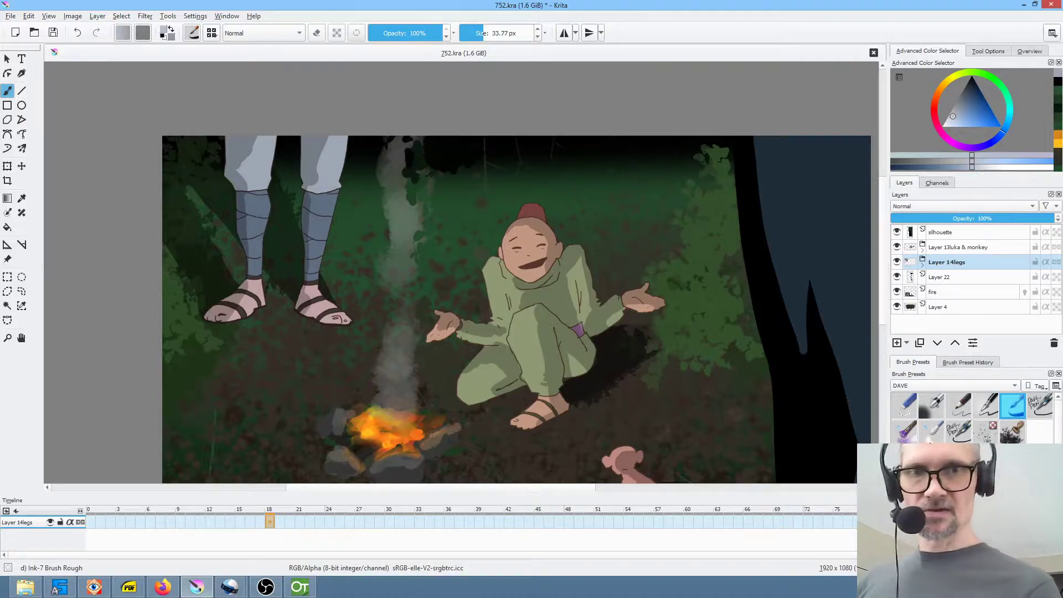
left_click(907, 431)
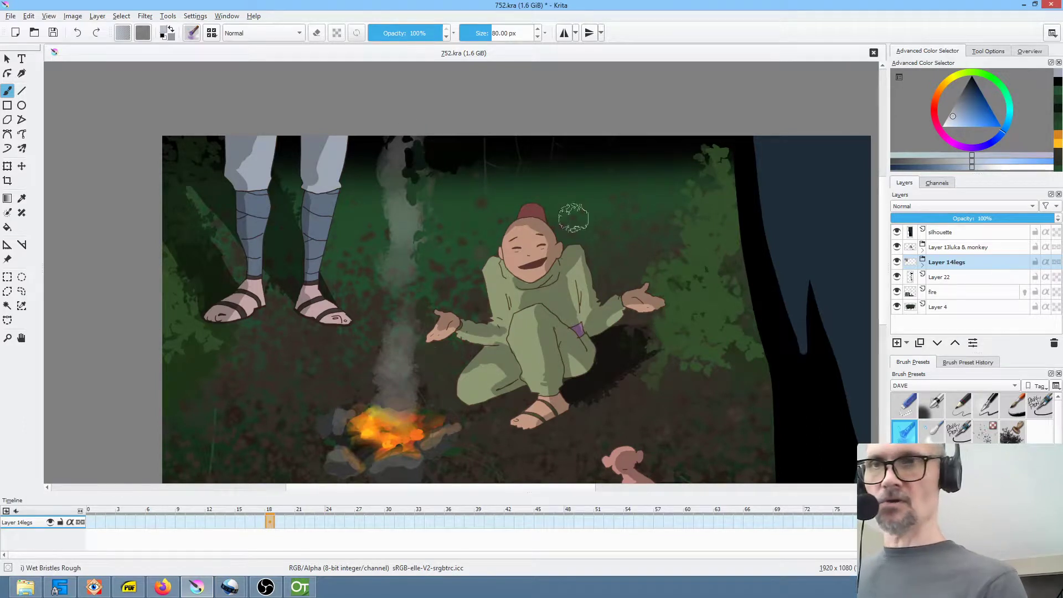
key("space")
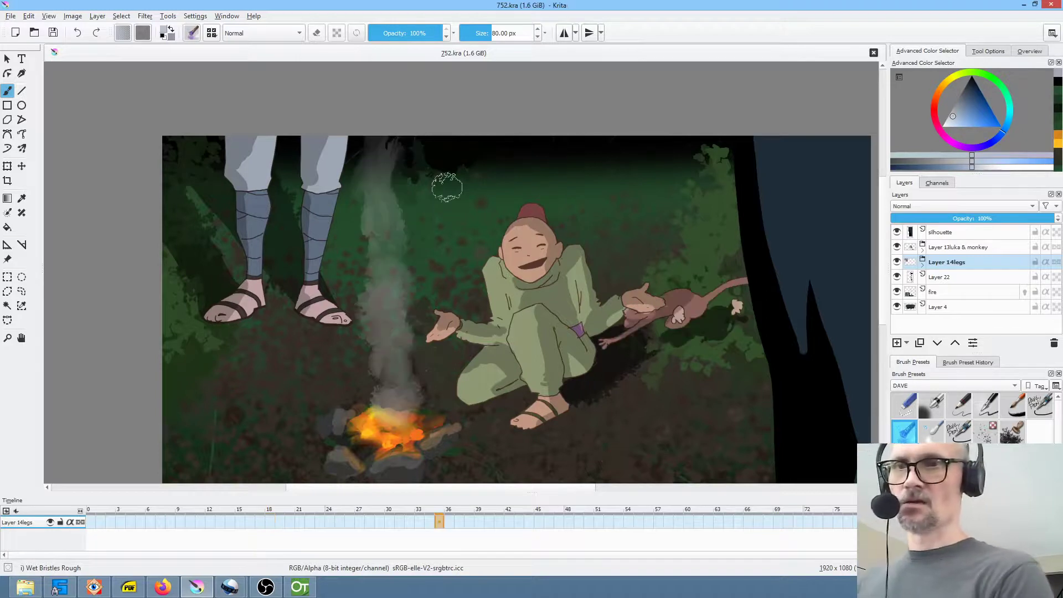
mouse_move(901, 242)
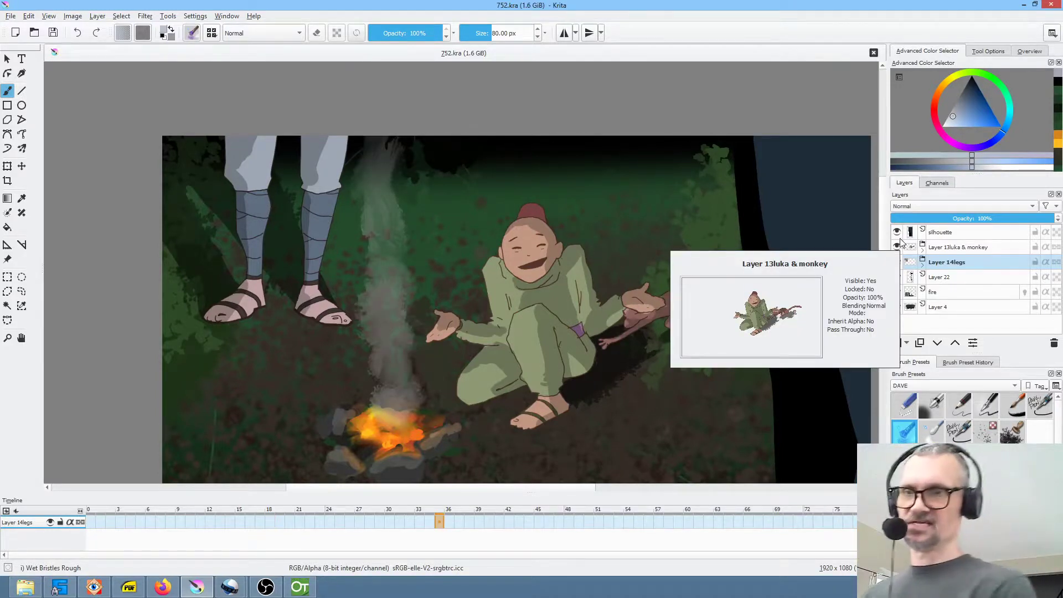
left_click_drag(440, 512, 301, 536)
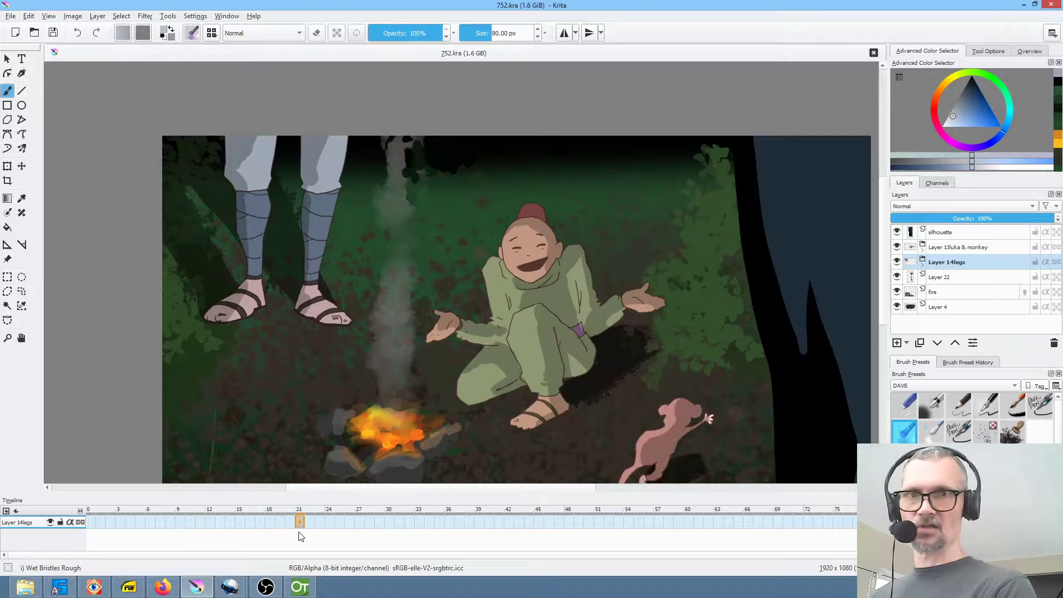
left_click(896, 264)
left_click(896, 263)
left_click(896, 264)
left_click(896, 264)
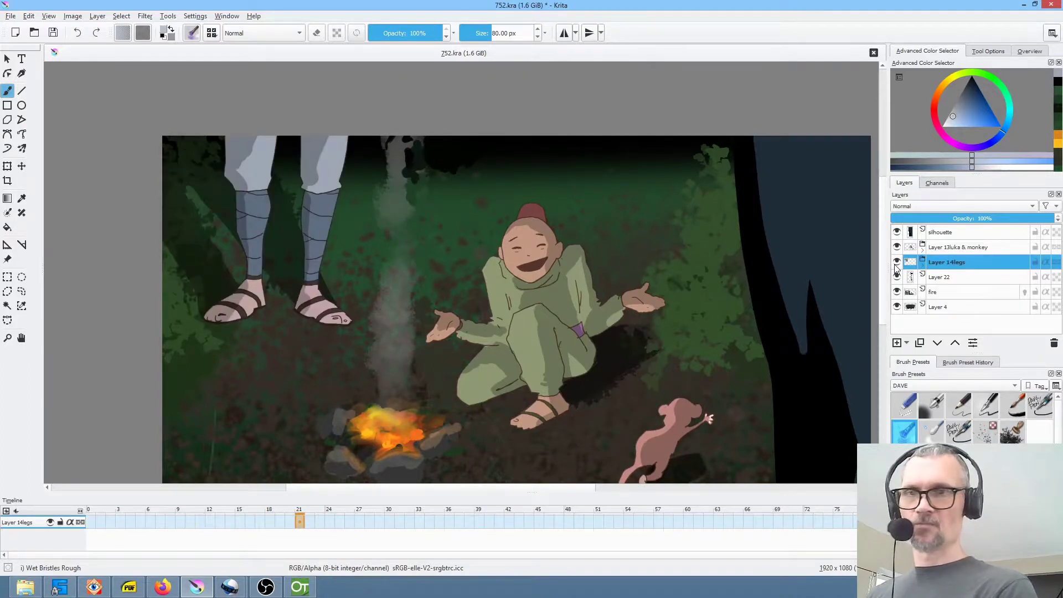
On Layer 22 at frame 21, blend away the hard dark blotches around the upper smoke using near-black and dark green sampled nearby.
left_click(954, 279)
left_click(898, 278)
left_click(898, 278)
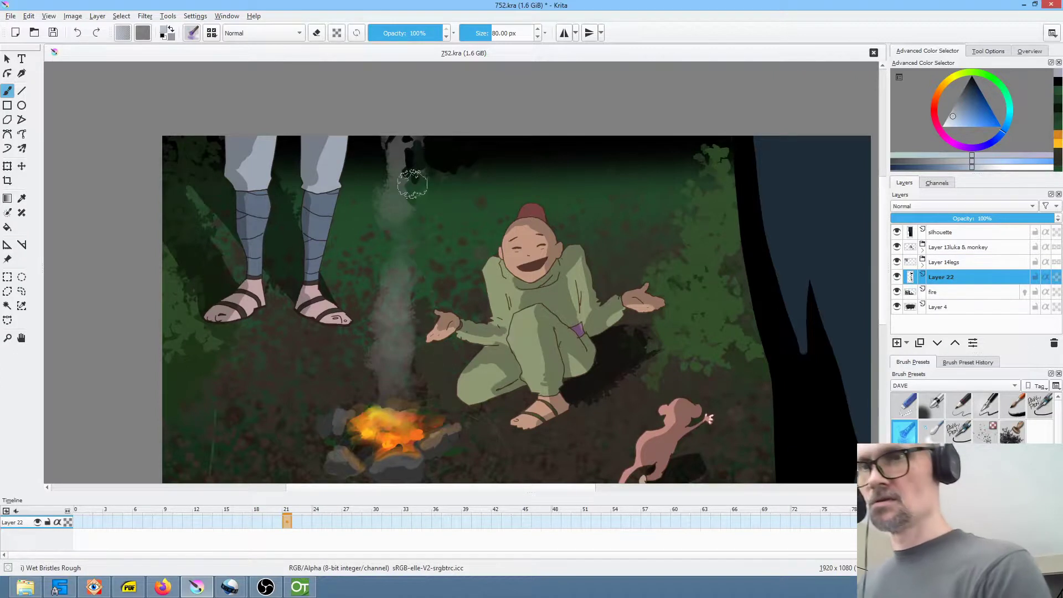
mouse_move(426, 181)
left_mouse_down()
mouse_move(403, 177)
mouse_move(416, 164)
mouse_move(406, 128)
mouse_move(420, 134)
mouse_move(412, 153)
mouse_move(426, 189)
mouse_move(422, 132)
mouse_move(408, 133)
mouse_move(441, 179)
mouse_move(422, 185)
mouse_move(437, 176)
mouse_move(379, 149)
mouse_move(385, 132)
mouse_move(526, 84)
mouse_move(535, 122)
mouse_move(426, 149)
mouse_move(415, 123)
mouse_move(396, 131)
mouse_move(424, 160)
mouse_move(465, 152)
mouse_move(462, 180)
mouse_move(457, 159)
mouse_move(416, 144)
left_mouse_up()
left_click(451, 161, "ctrl")
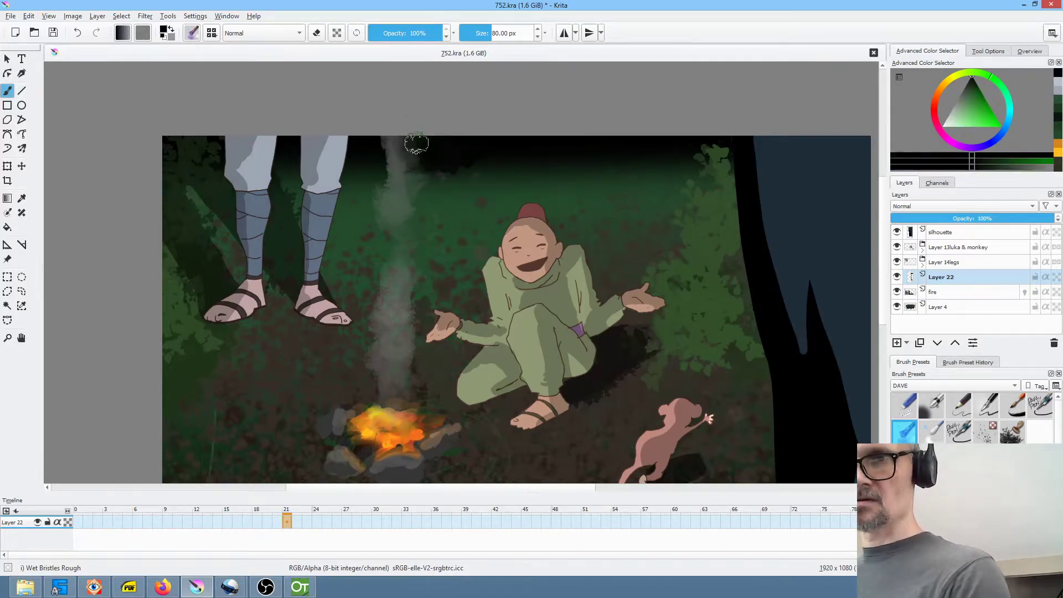
left_click(437, 177, "ctrl")
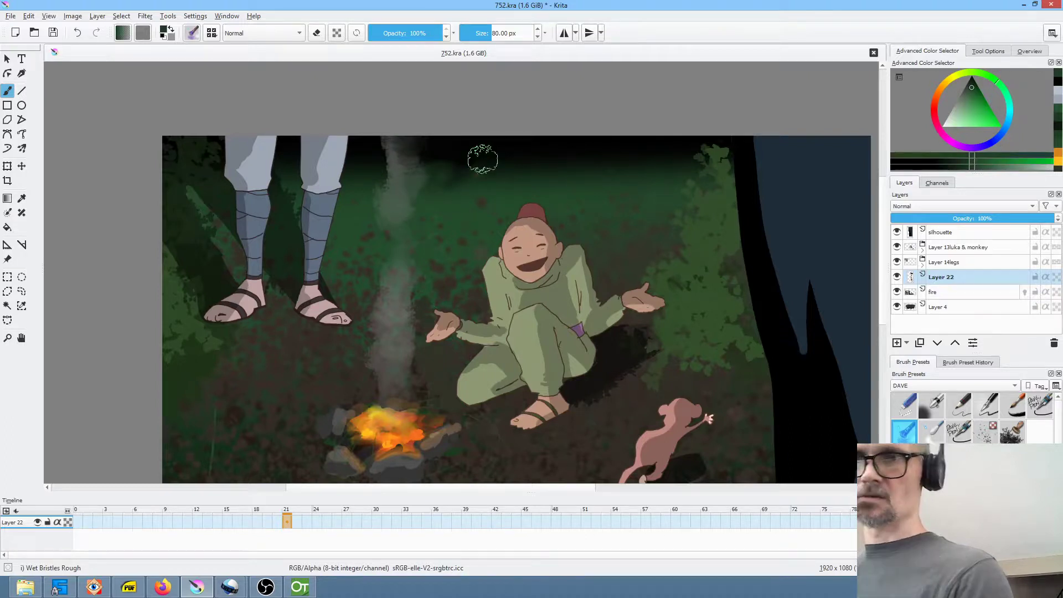
left_click(448, 171, "ctrl")
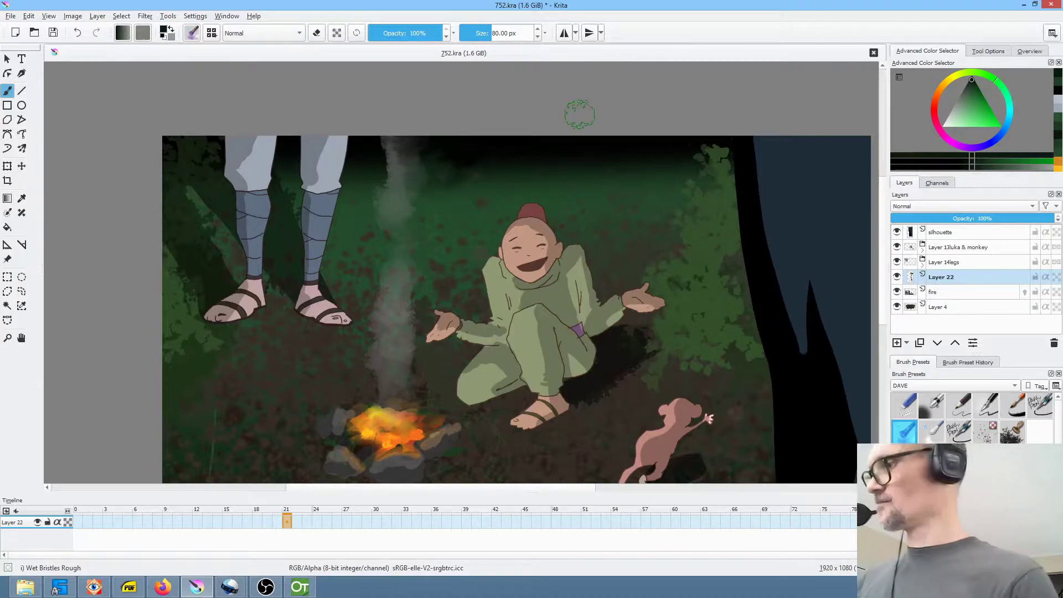
At frame 6, reduce the brush to 11.42 px and start covering the green lines across the fire's orange area with sampled oranges.
key("space")
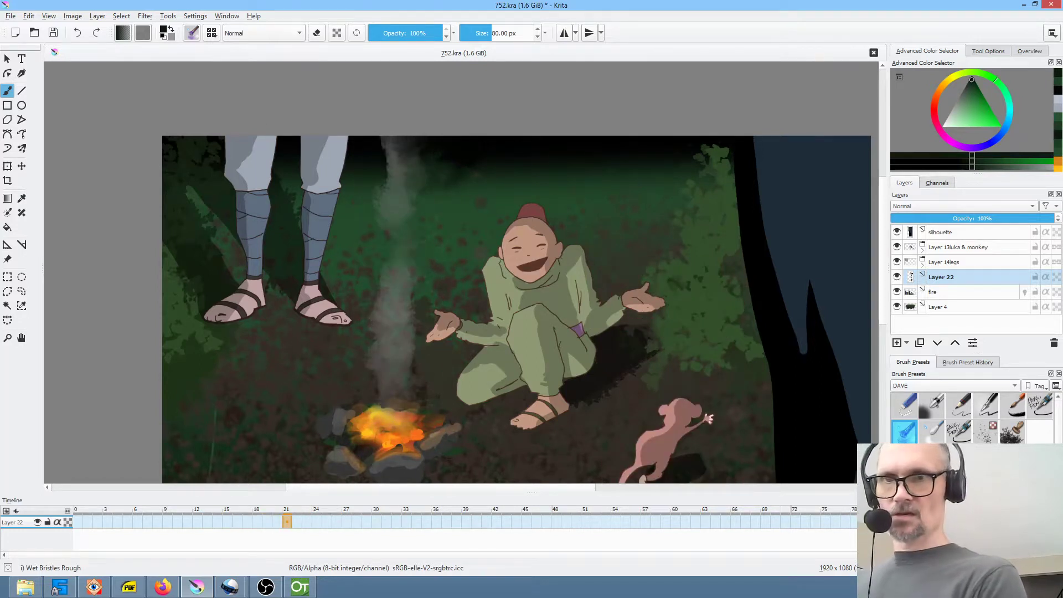
scroll(510, 320, "down", 3)
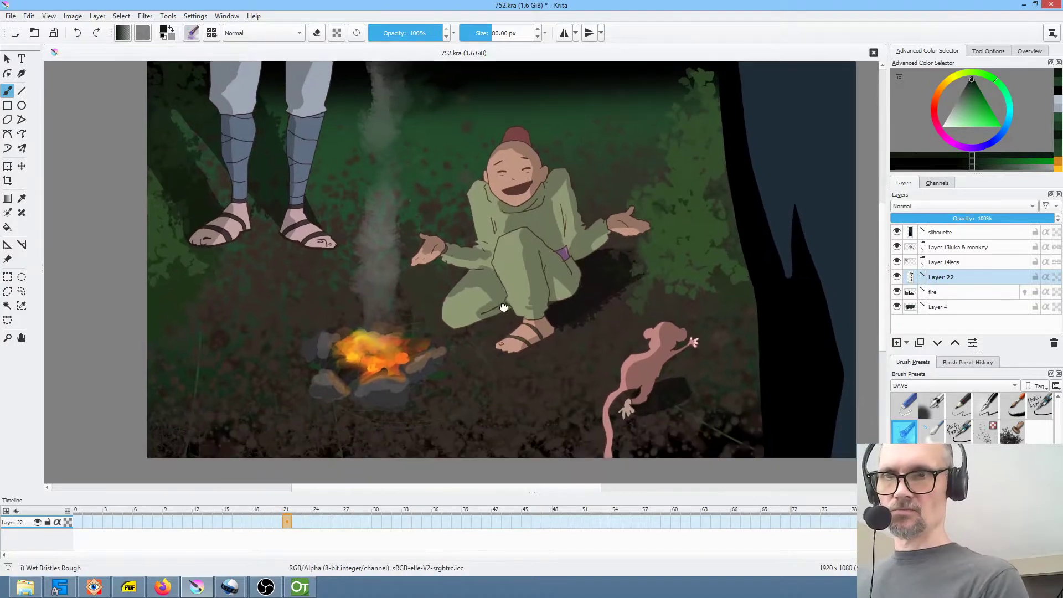
left_click_drag(510, 287, 480, 287)
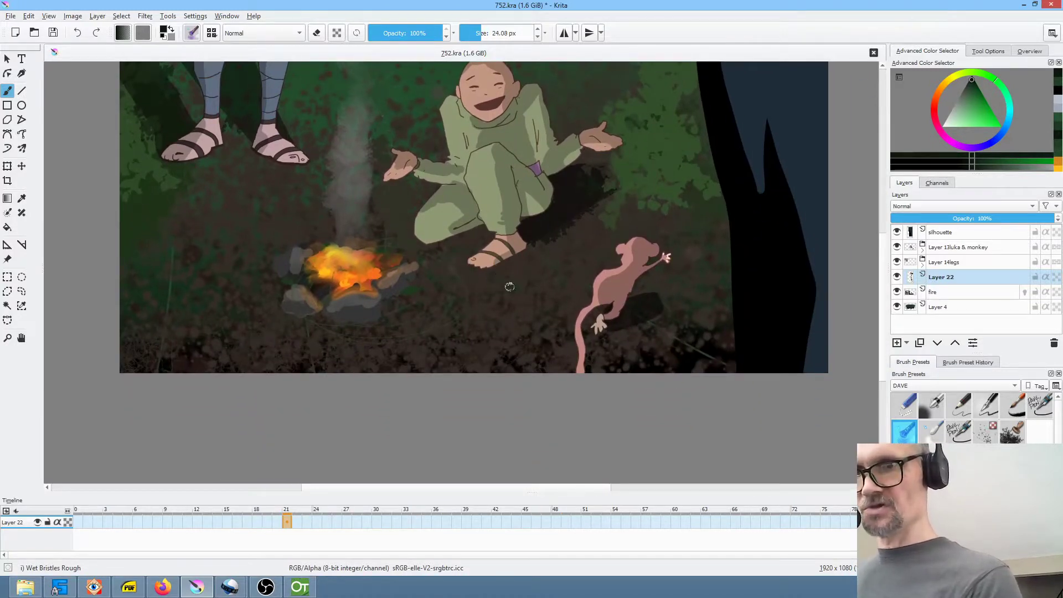
left_click(956, 283)
left_click_drag(378, 284, 394, 304)
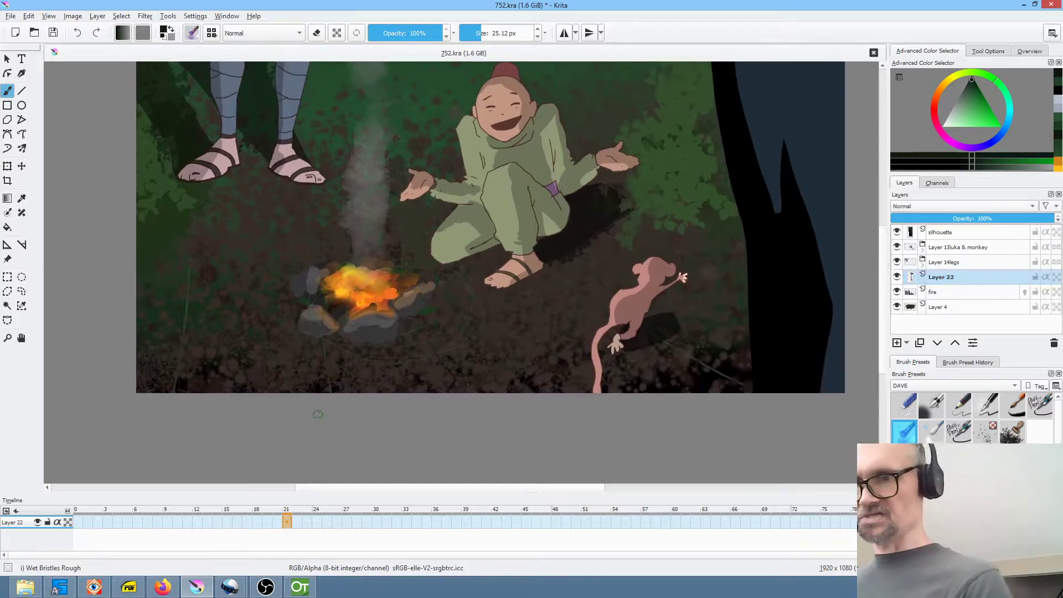
left_click_drag(93, 513, 138, 512)
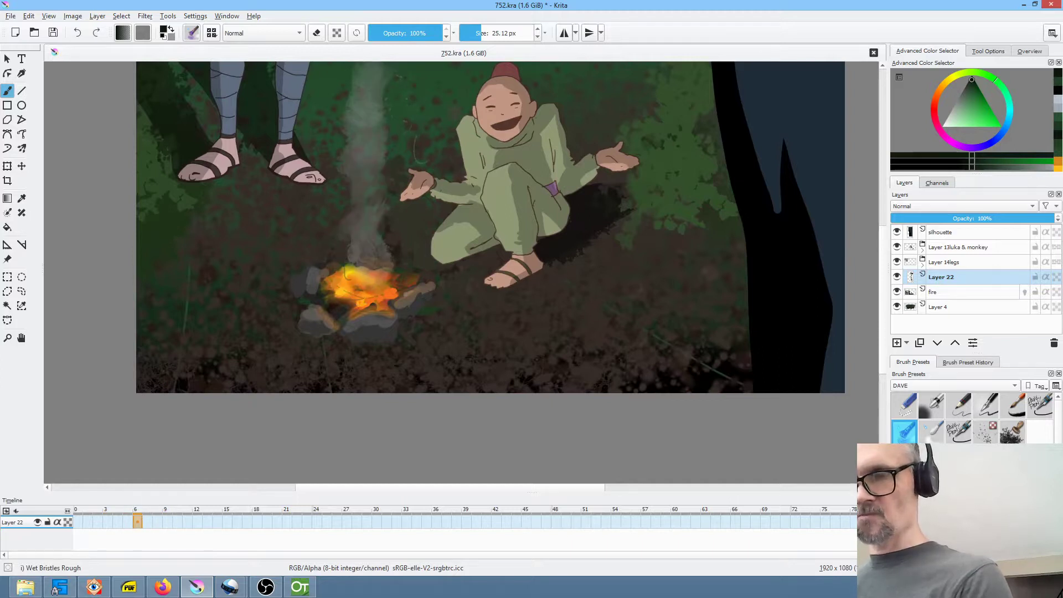
scroll(360, 288, "up", 8)
left_click(252, 206, "ctrl")
mouse_move(252, 206)
left_mouse_down()
mouse_move(270, 186)
mouse_move(259, 189)
mouse_move(297, 200)
left_mouse_up()
left_click(296, 230, "ctrl")
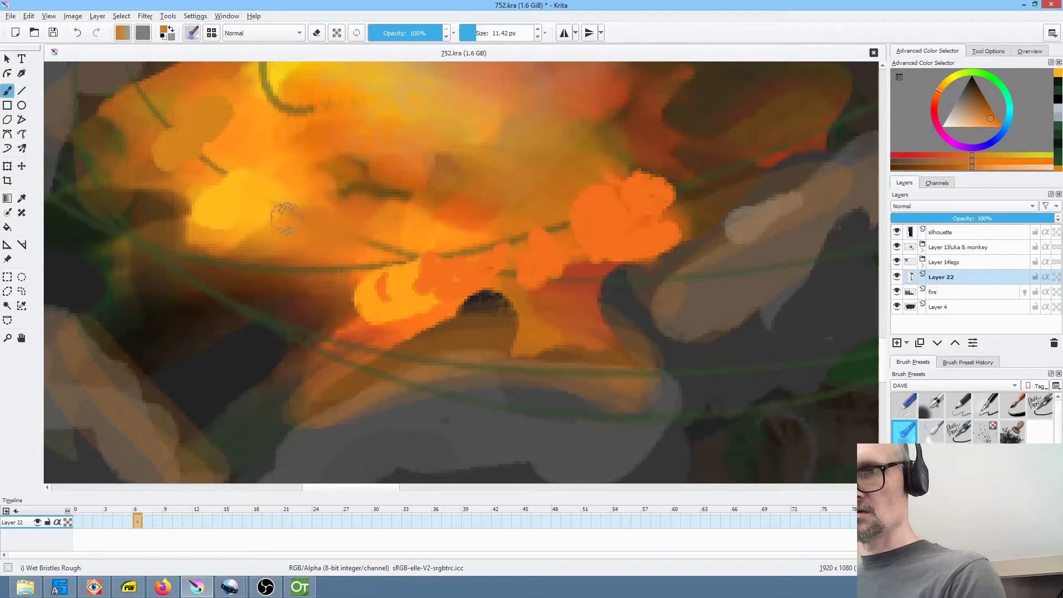
left_click_drag(287, 217, 342, 289)
Paint out the slanted green line near the flames' upper-left edge with orange and brownish-orange tones sampled from the fire.
left_click(289, 205, "ctrl")
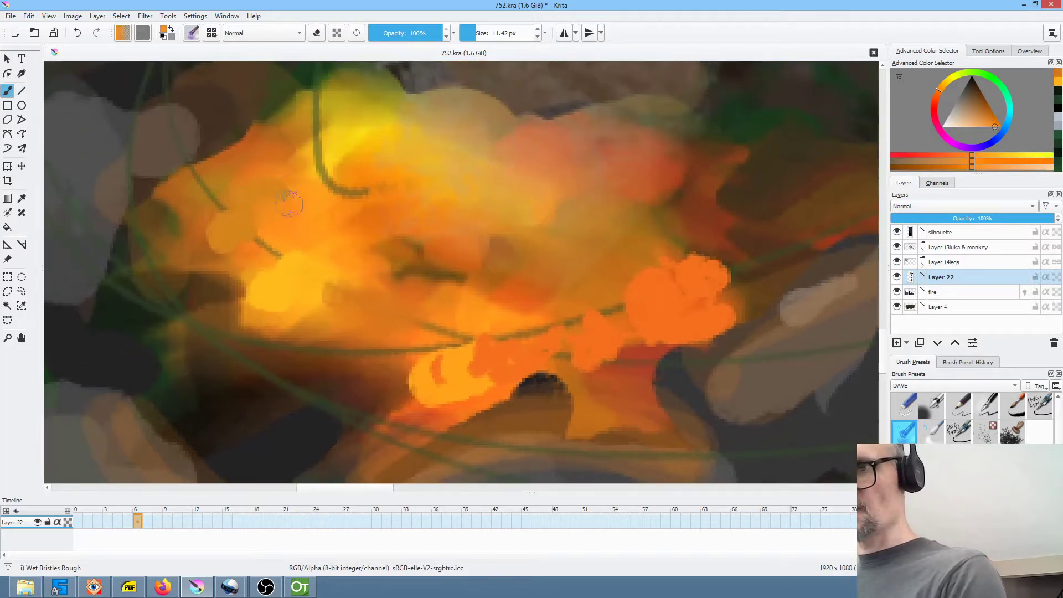
left_click_drag(209, 194, 224, 209)
left_click(216, 206, "ctrl")
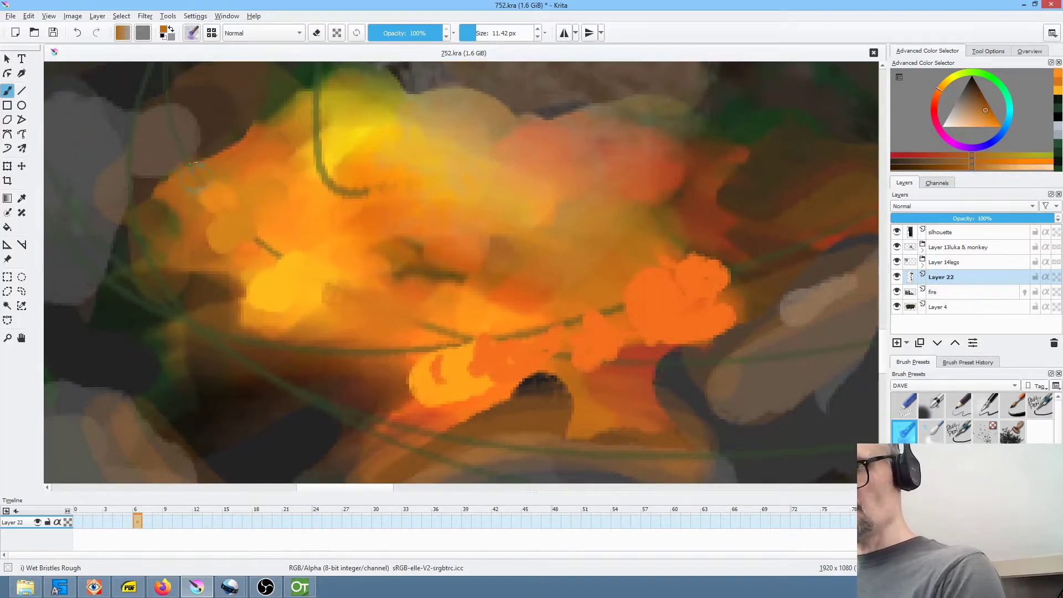
left_click_drag(203, 173, 206, 224)
left_click(339, 191, "ctrl")
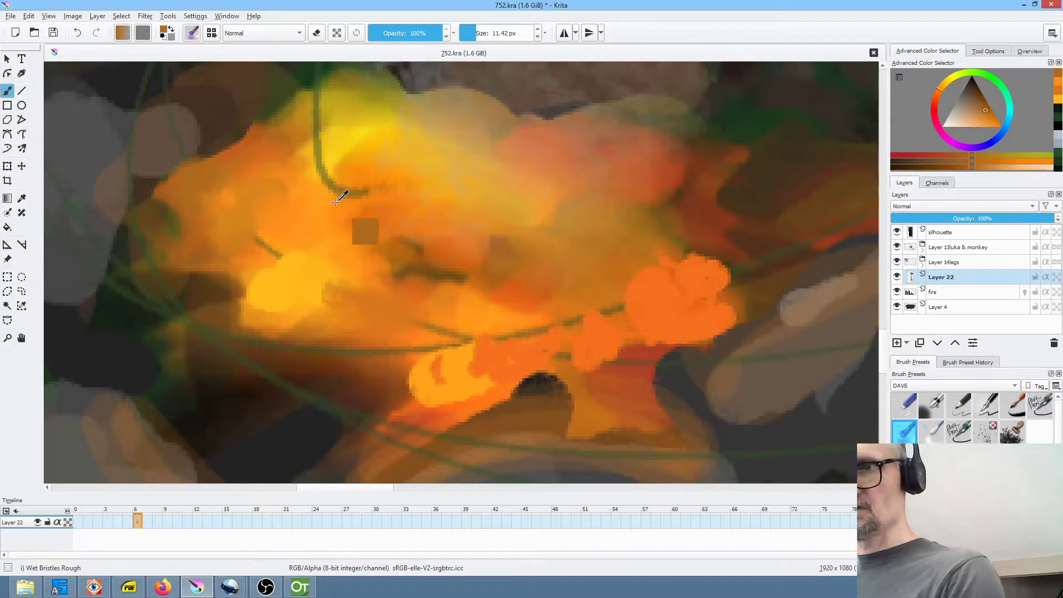
Cover the hooked green line in the yellow flame and the lines along the fire's lower-left edge with sampled yellow-orange and brown.
left_click(344, 169, "ctrl")
mouse_move(332, 128)
left_mouse_down()
mouse_move(326, 157)
mouse_move(316, 150)
mouse_move(323, 169)
mouse_move(315, 109)
mouse_move(322, 118)
mouse_move(327, 97)
mouse_move(338, 107)
mouse_move(329, 153)
mouse_move(331, 139)
mouse_move(281, 136)
mouse_move(305, 117)
mouse_move(313, 123)
mouse_move(331, 92)
mouse_move(345, 134)
mouse_move(318, 169)
mouse_move(330, 158)
mouse_move(330, 190)
mouse_move(338, 165)
mouse_move(335, 177)
mouse_move(384, 228)
left_mouse_up()
left_click(280, 137, "ctrl")
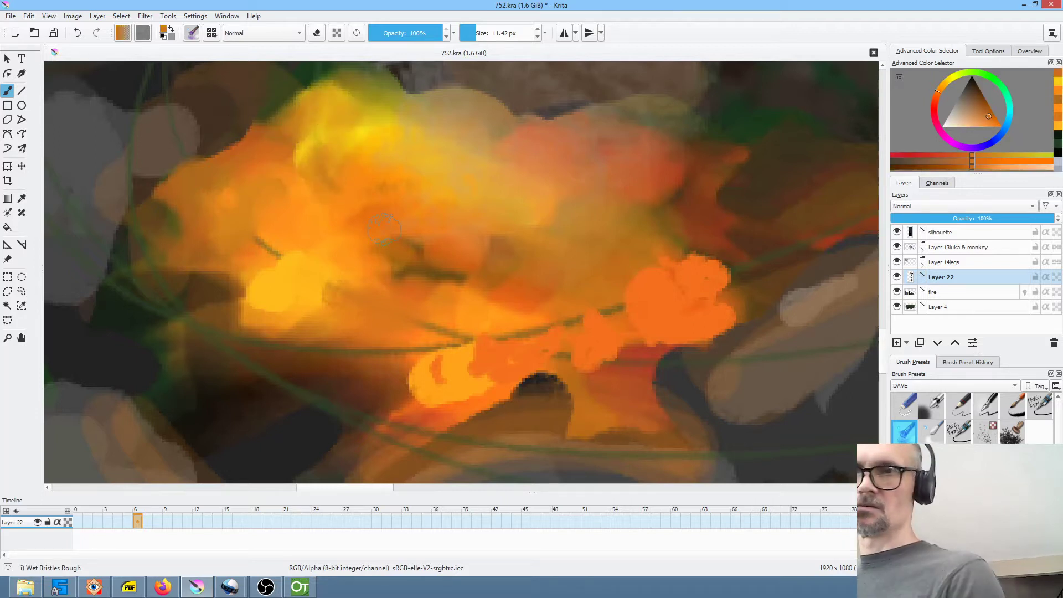
left_click(451, 325, "ctrl")
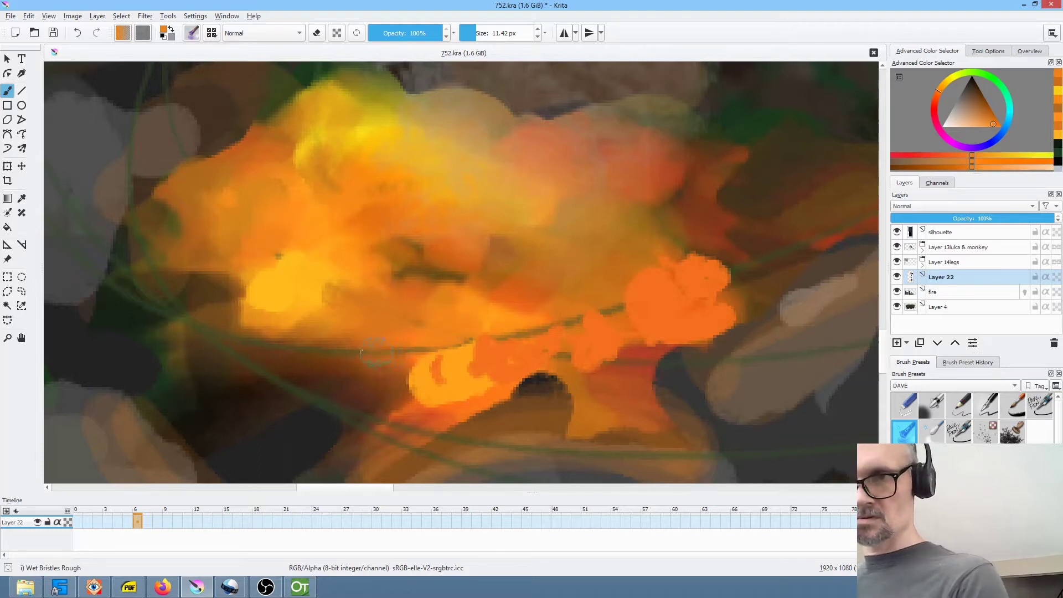
left_click(325, 350, "ctrl")
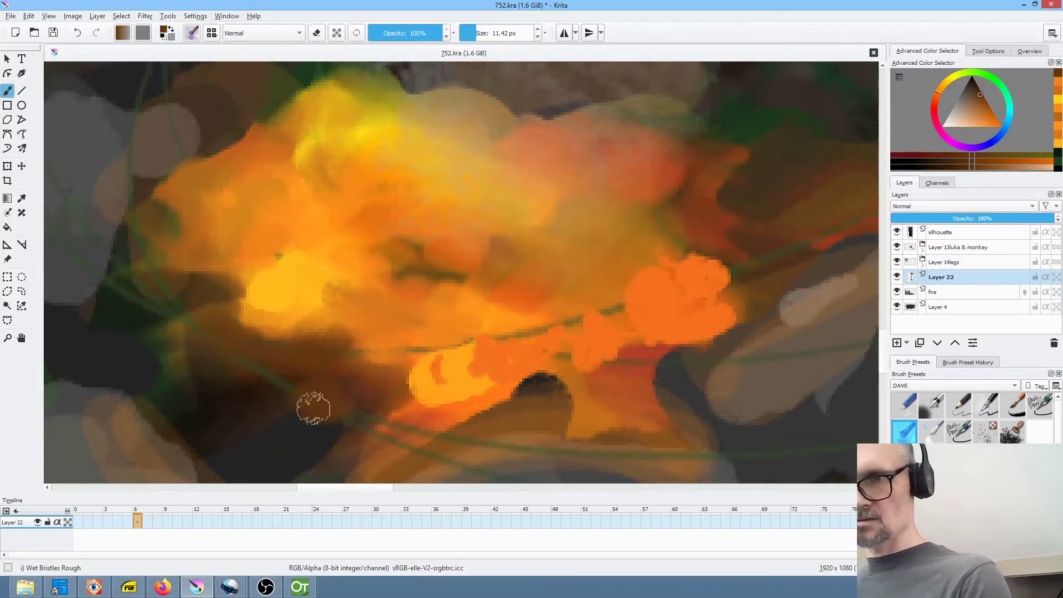
Cover the green lines over the stone below the fire with sampled browns, and the line across the lower flames with sampled orange.
left_click_drag(445, 364, 539, 254)
key("d")
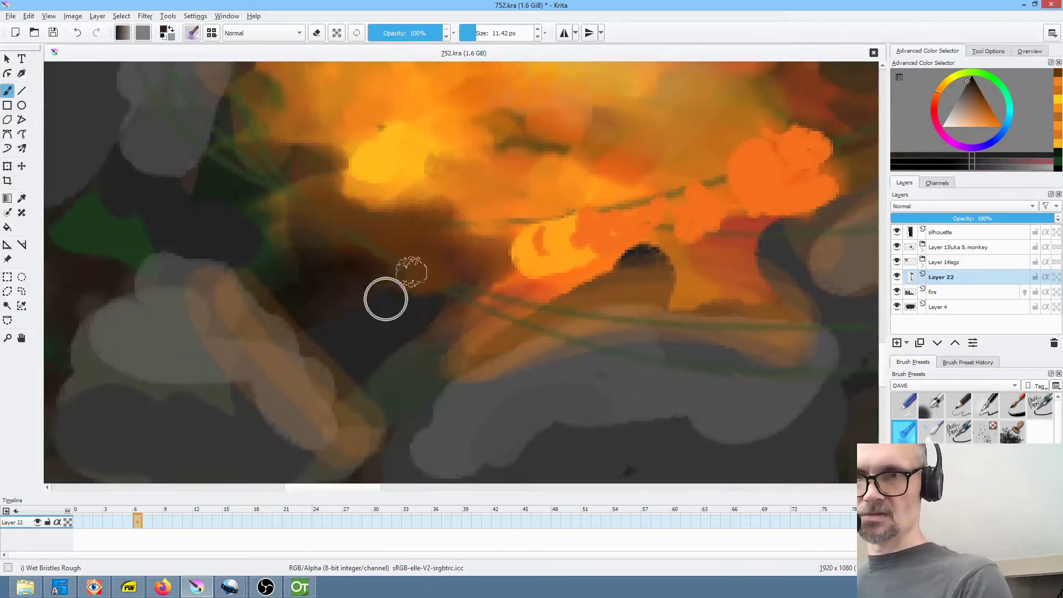
left_click_drag(528, 352, 496, 363)
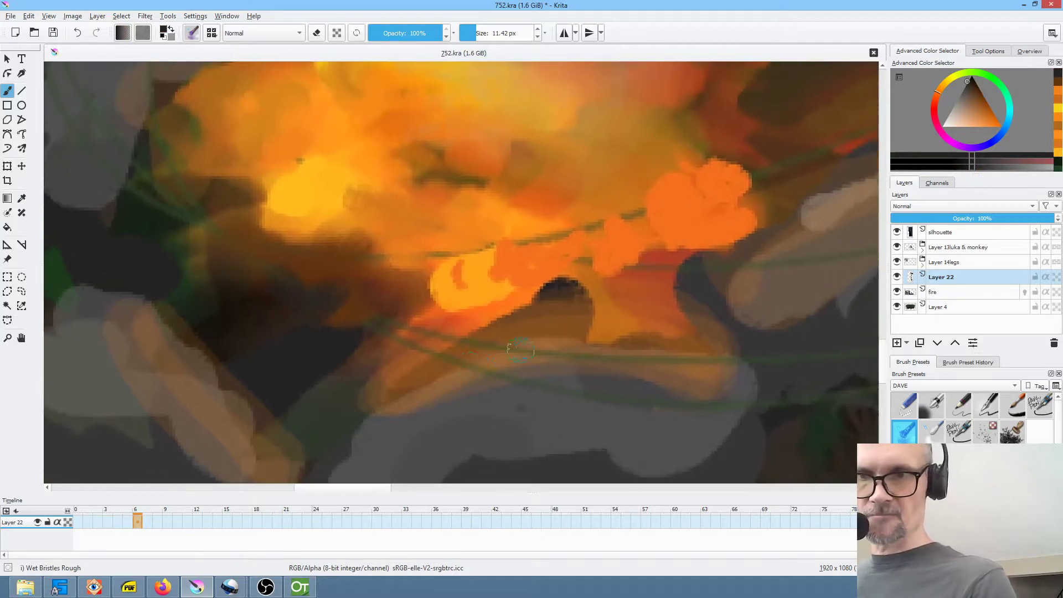
left_click(499, 356, "ctrl")
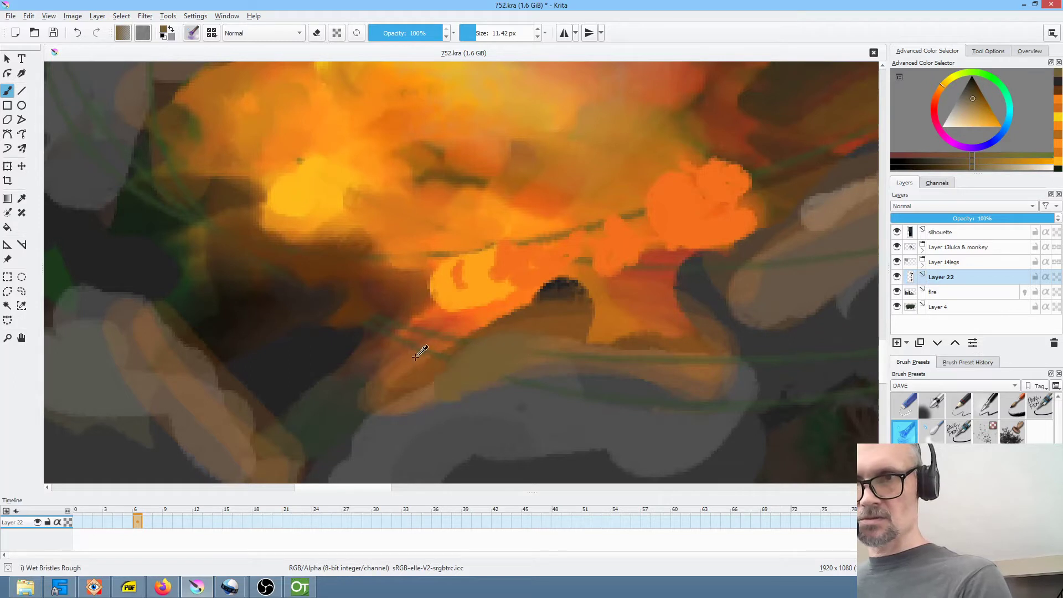
left_click(442, 382, "ctrl")
left_click(689, 370, "ctrl")
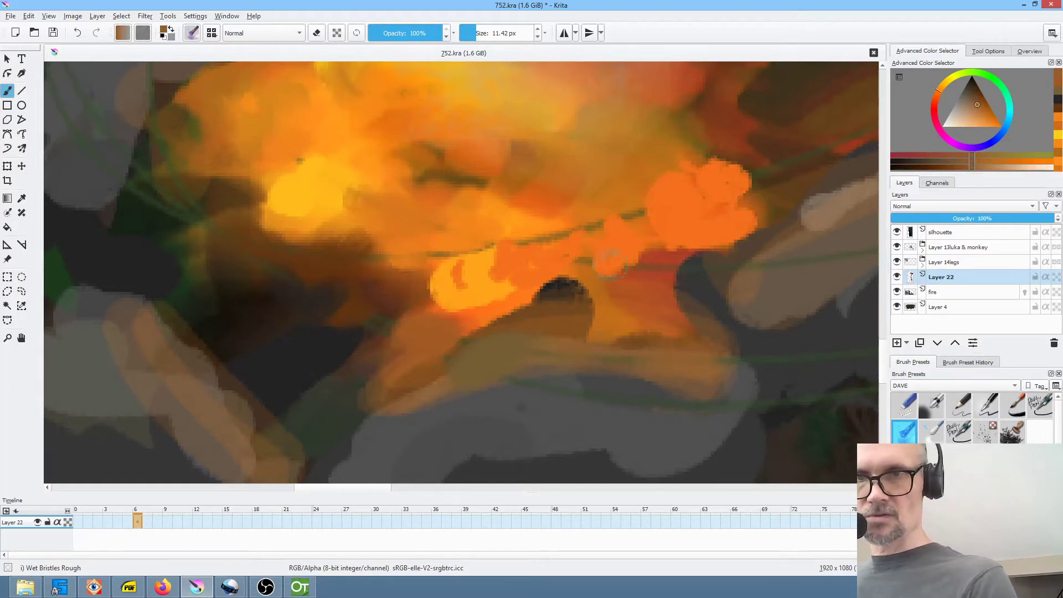
left_click(619, 241, "ctrl")
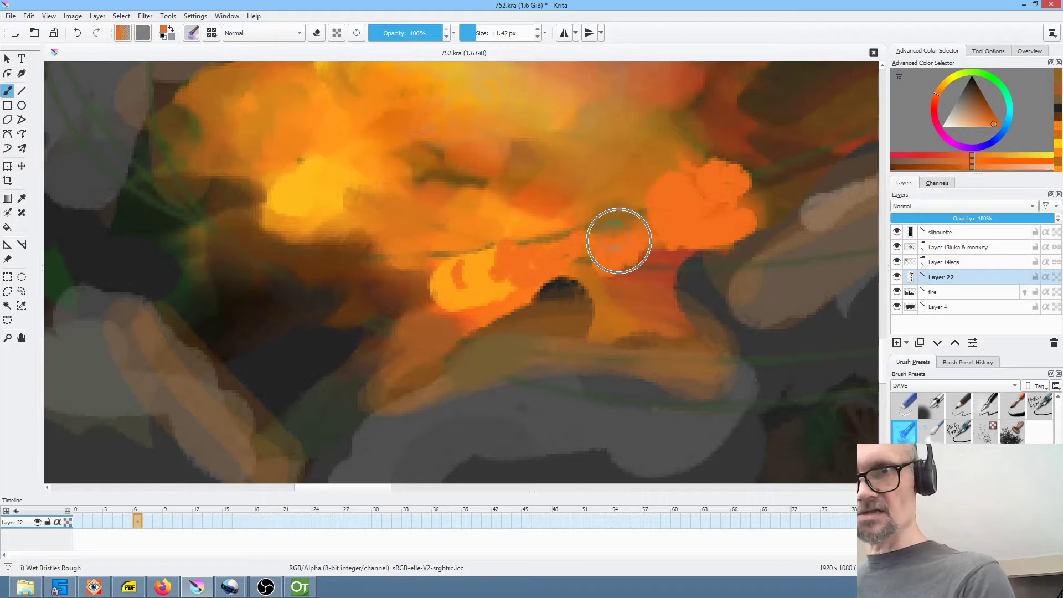
left_click_drag(502, 255, 426, 250)
Trim the orange blob at the fire's lower-right edge with sampled dark grey and touch up the left edge with sampled golden orange.
scroll(423, 259, "down", 6)
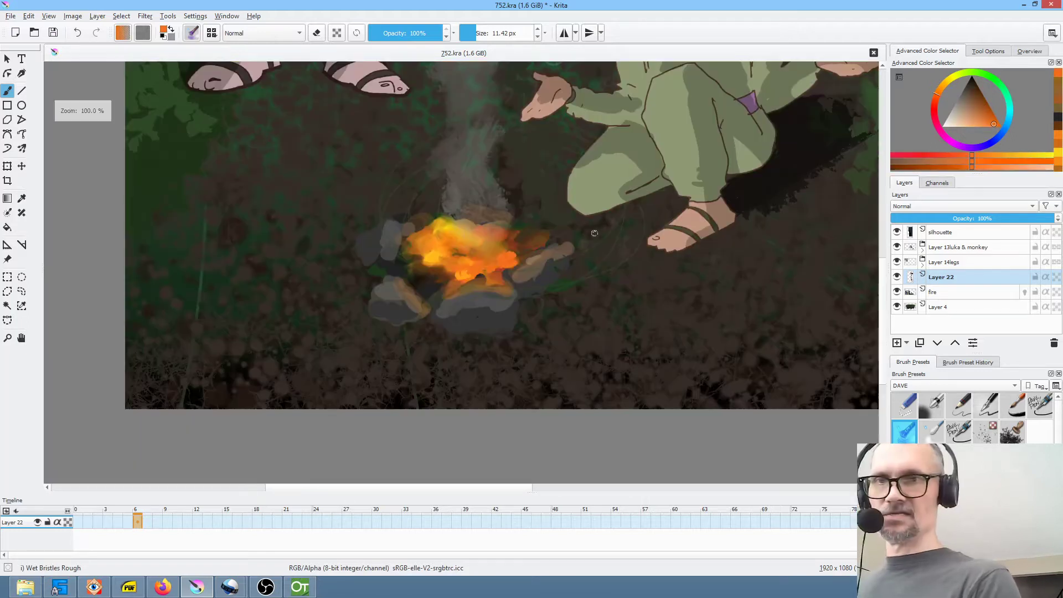
scroll(594, 253, "down", 2)
scroll(594, 253, "up", 2)
scroll(560, 271, "up", 3)
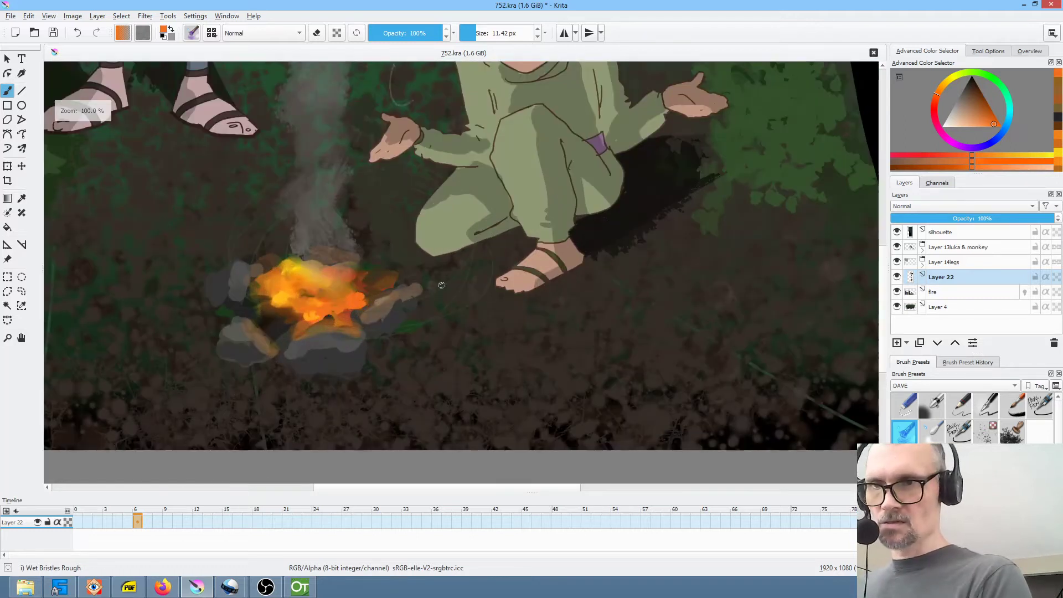
left_click_drag(436, 278, 571, 271)
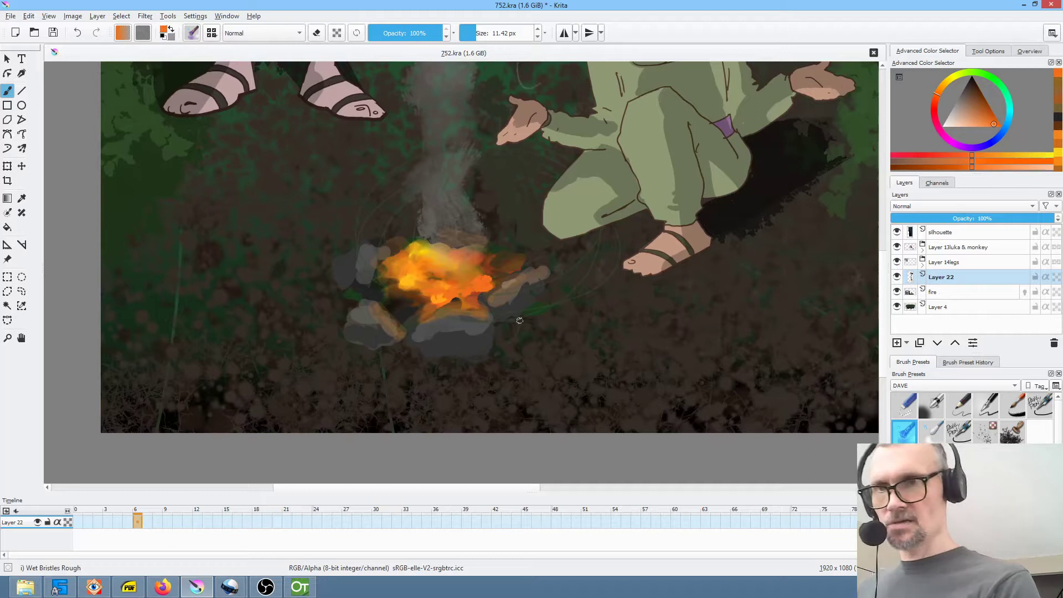
left_click(492, 293, "ctrl")
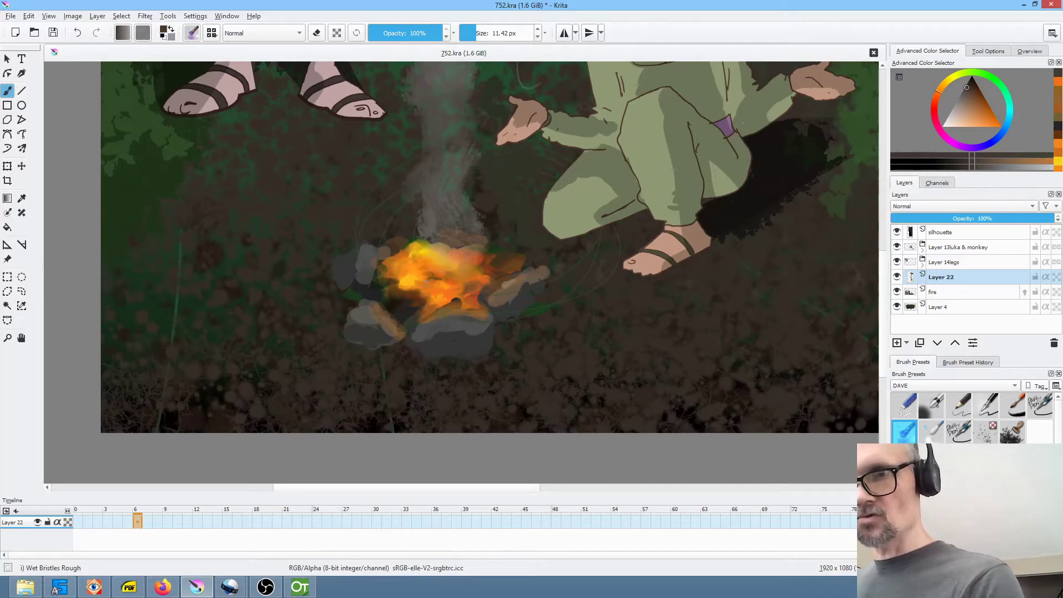
left_click(407, 285, "ctrl")
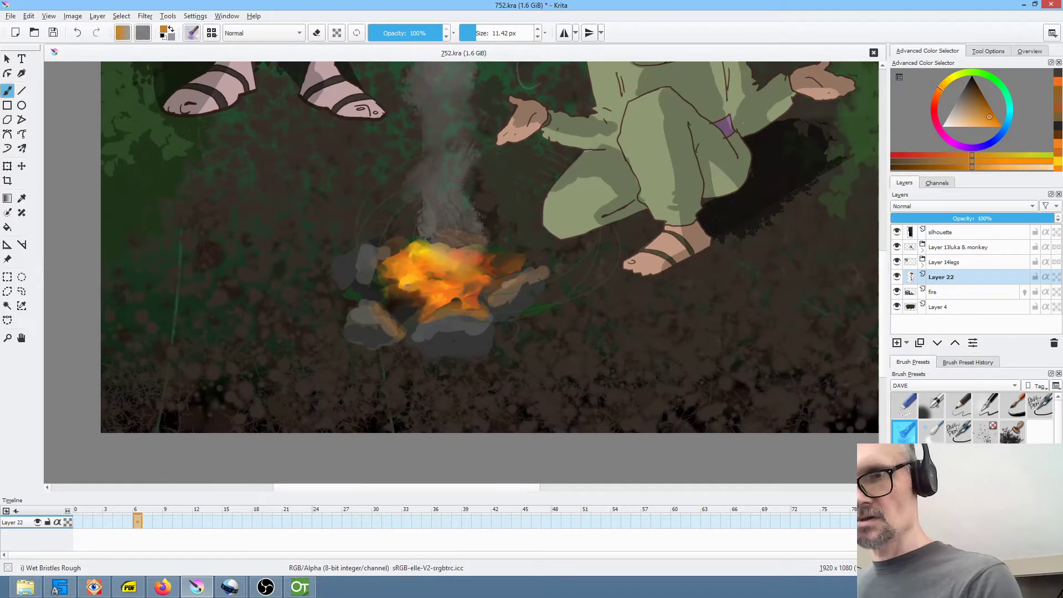
left_click_drag(411, 287, 401, 285)
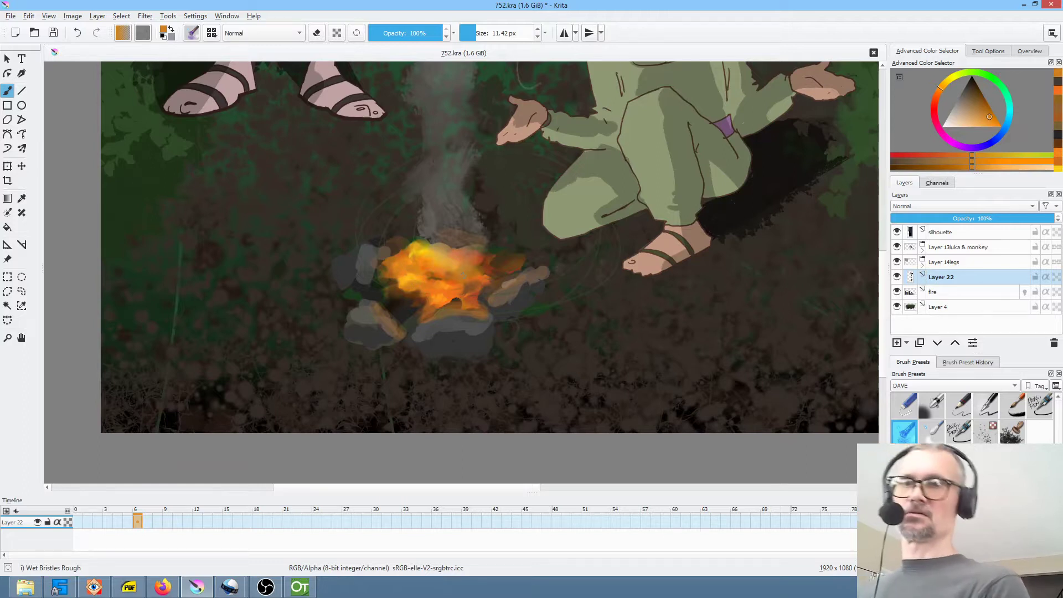
Play back the animation with the whole scene in view to check the fire patches, and save the document.
scroll(565, 265, "down", 2)
key("plus")
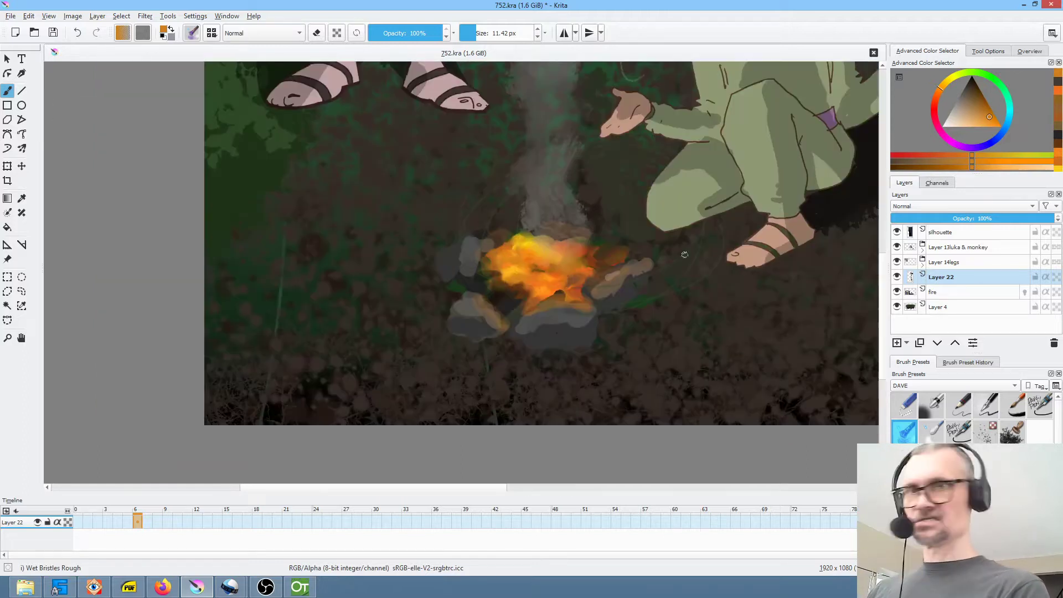
left_click_drag(593, 285, 367, 295)
scroll(571, 288, "down", 2)
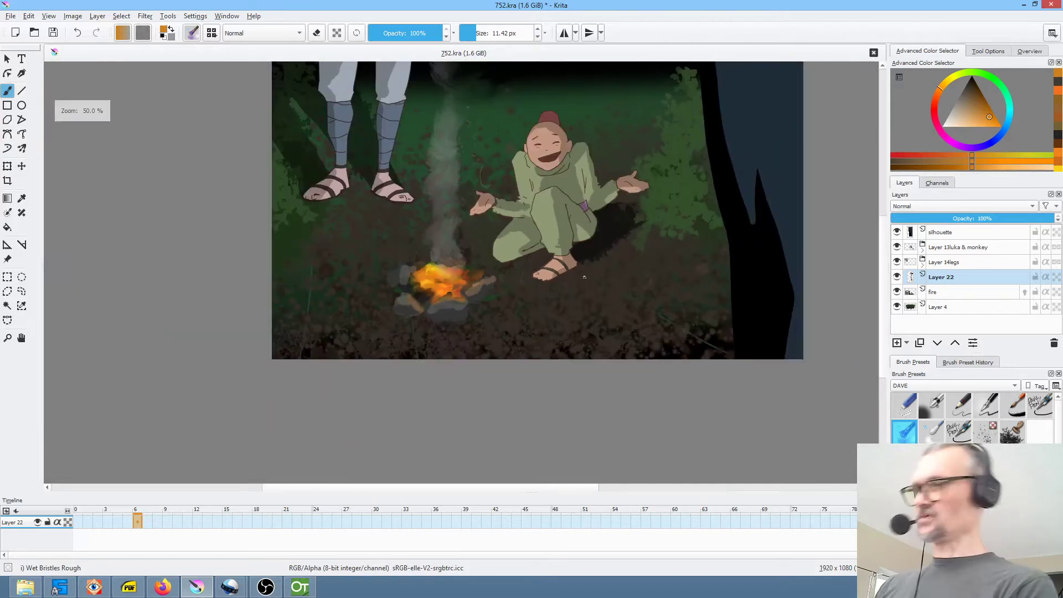
left_click_drag(582, 275, 535, 341)
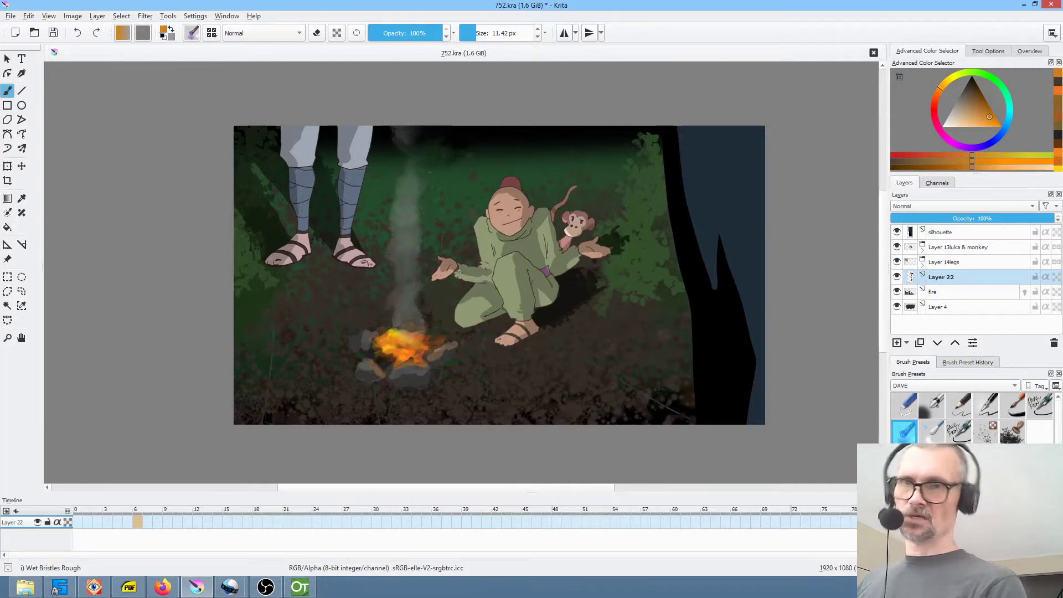
left_click(54, 33)
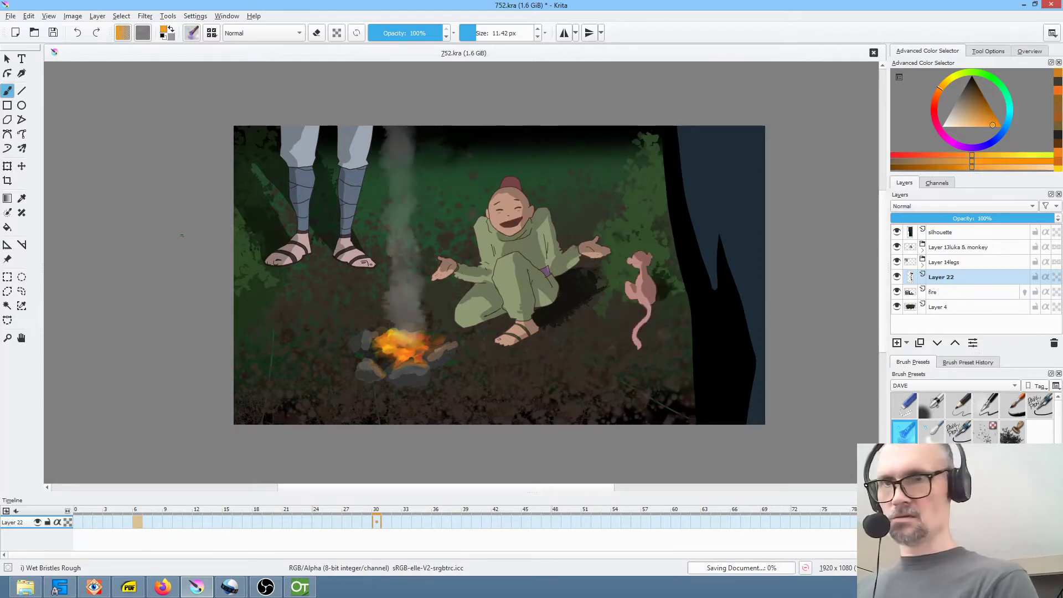
key("space")
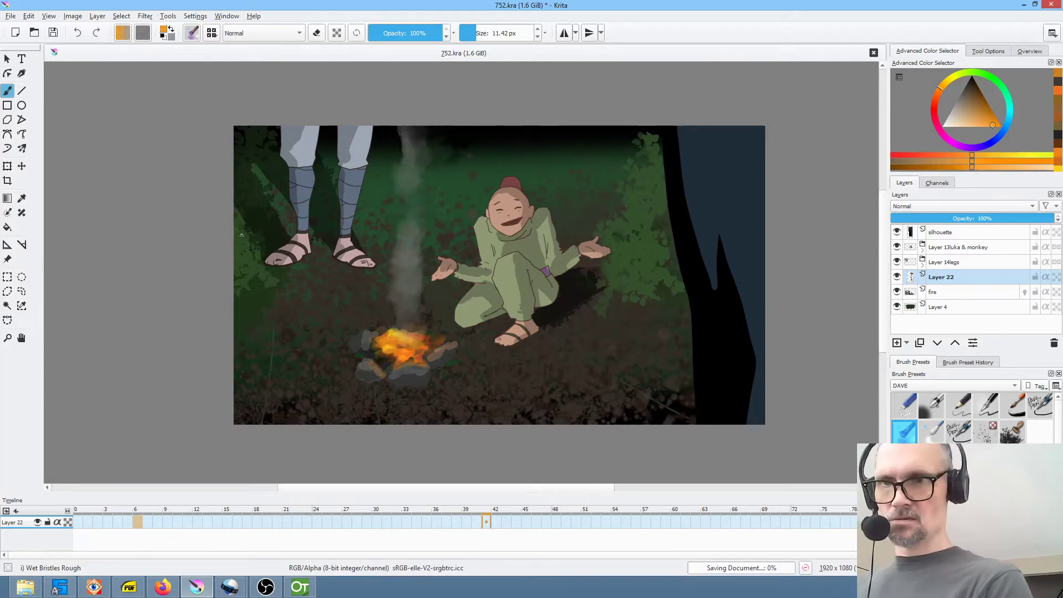
Return to frame 0 with the fire in close view and rename Layer 22 as firepatch.
left_click(78, 523)
scroll(438, 304, "up", 3)
left_click_drag(439, 304, 540, 246)
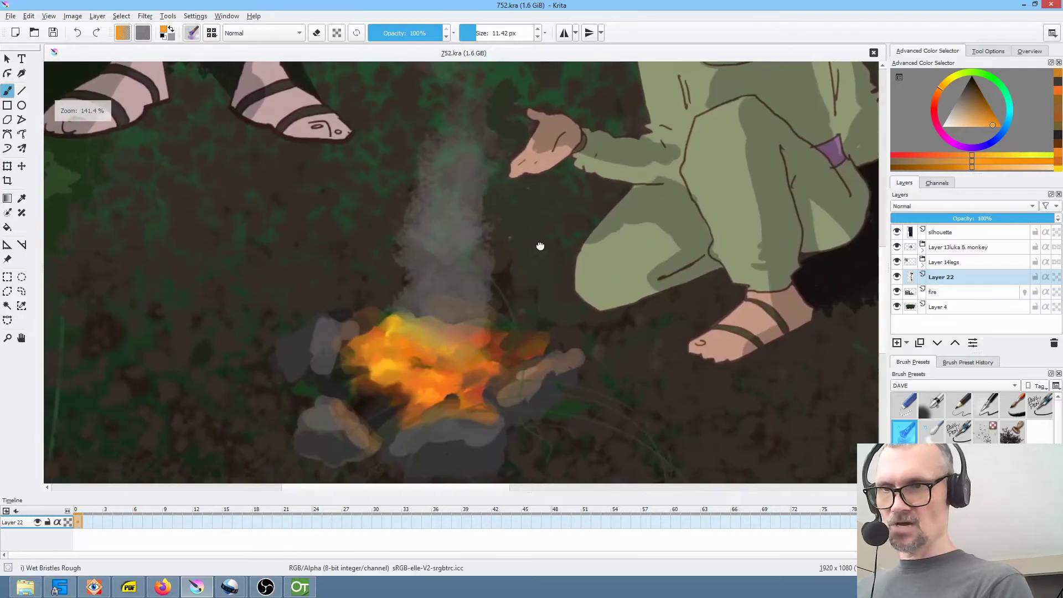
double_click(955, 278)
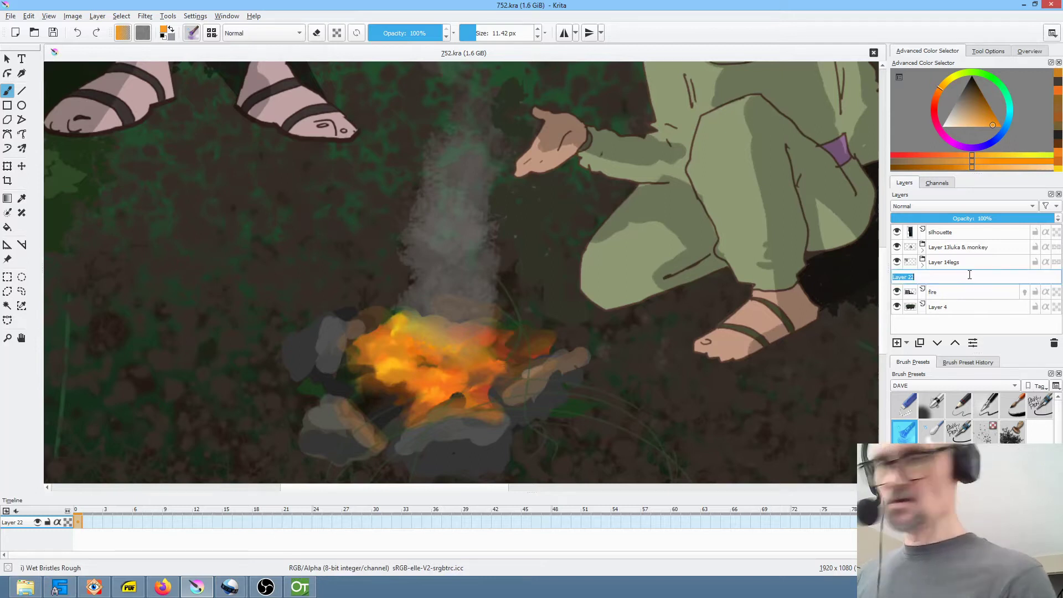
type("firepatc")
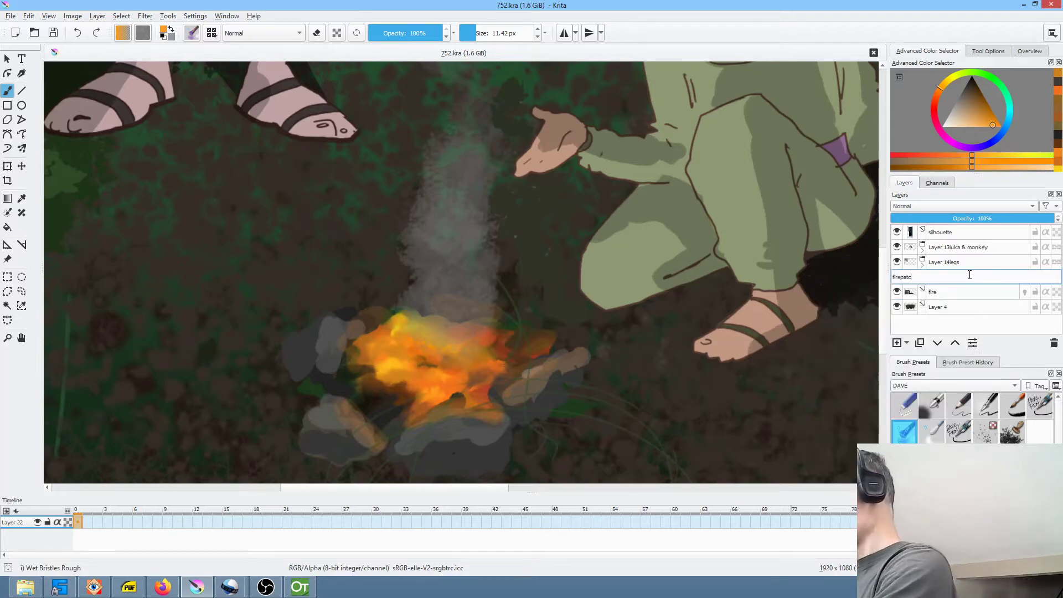
type("h")
key("Return")
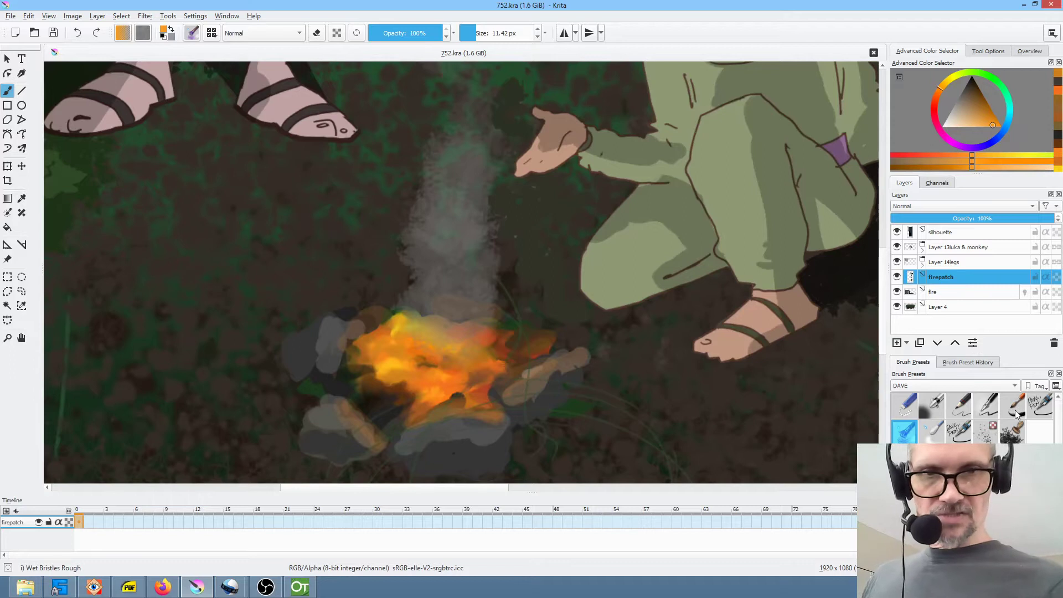
Using the Pencil-2 brush at 21.17 px, trim the fire's upper-left edge with a dark brown-grey tone, and save the document.
left_click(960, 407)
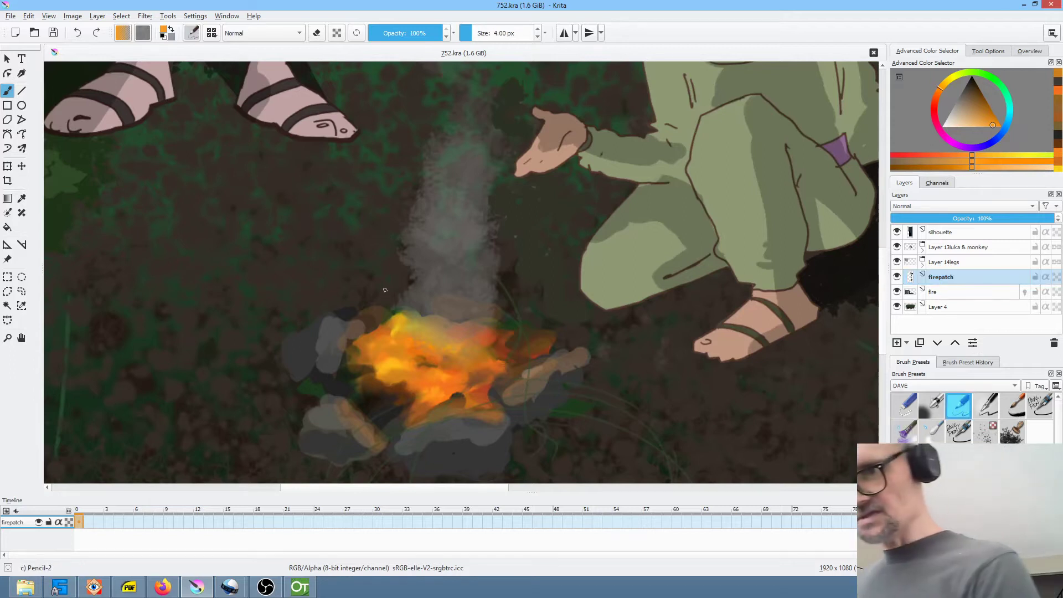
key("x")
left_click_drag(388, 294, 388, 311)
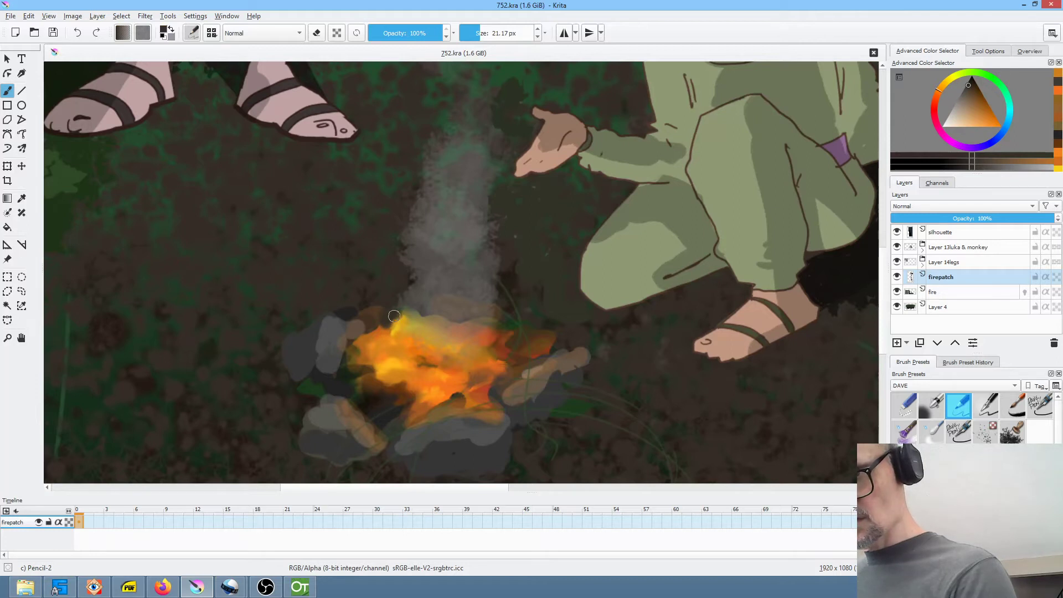
left_click_drag(398, 314, 386, 324)
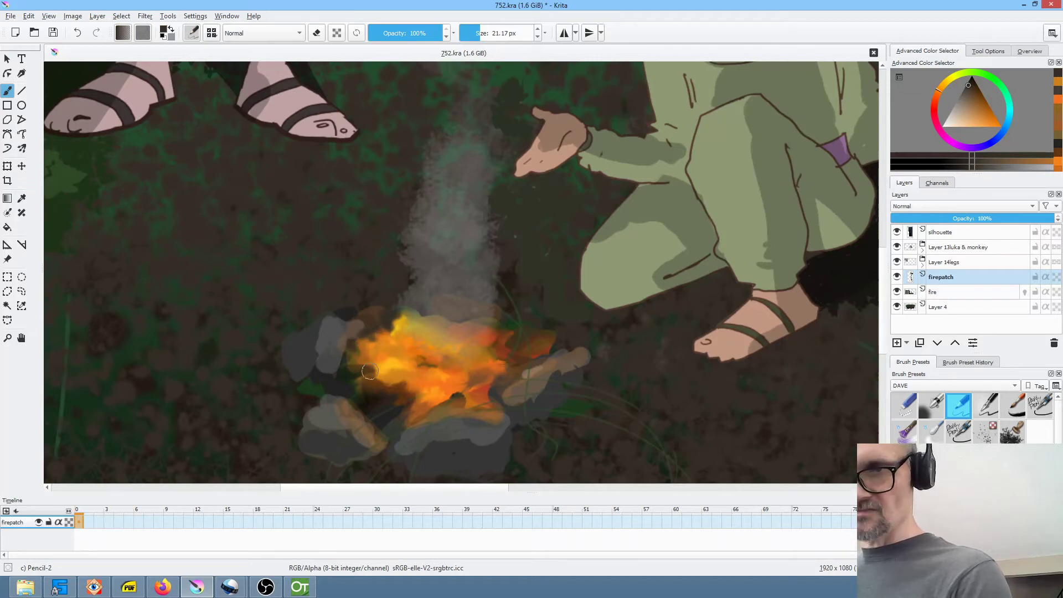
scroll(549, 348, "down", 2)
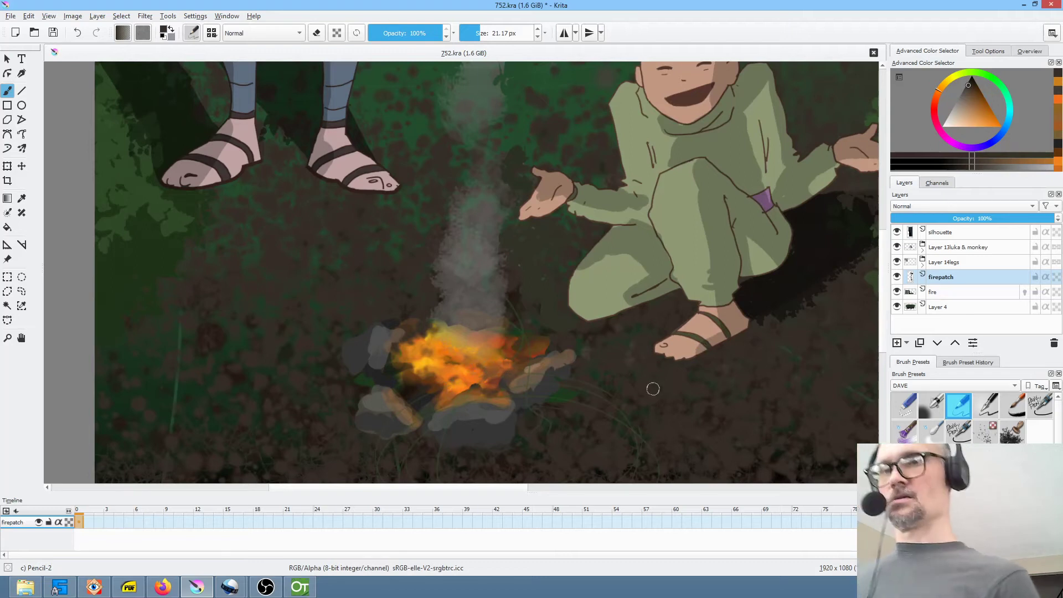
scroll(647, 392, "down", 4)
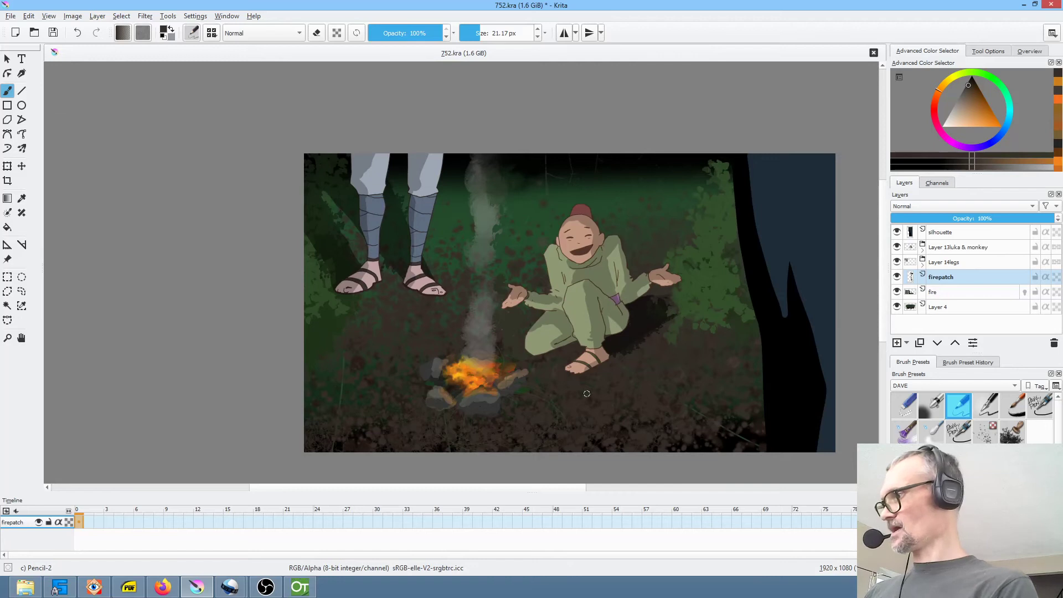
key("ctrl+s")
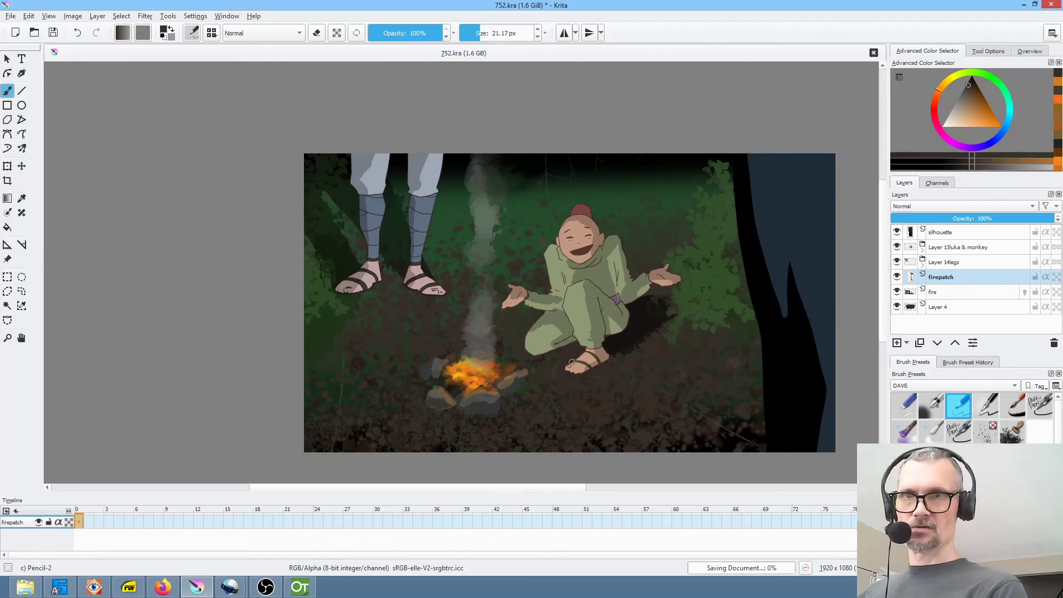